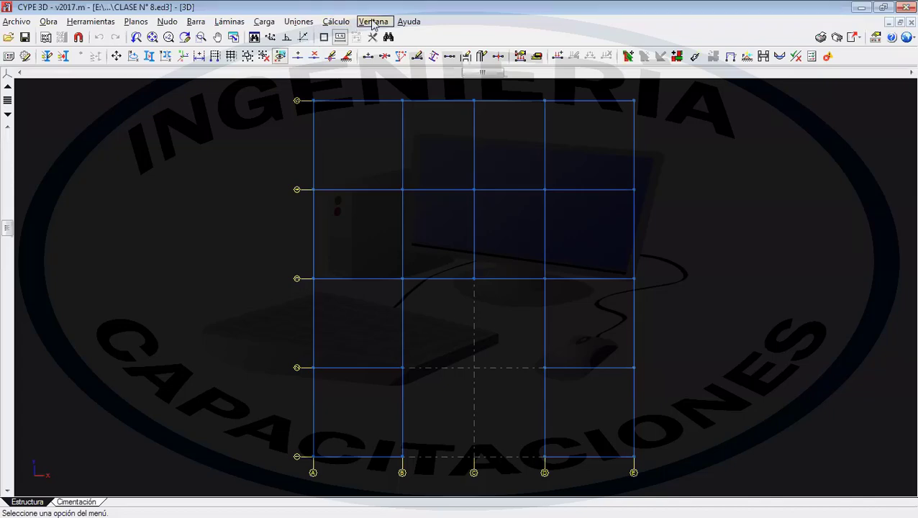
# - Bring up the 3D window of the whole frame, maximize it and rotate the model to a more oblique angle
pyautogui.click(373, 21)
pyautogui.click(396, 218)
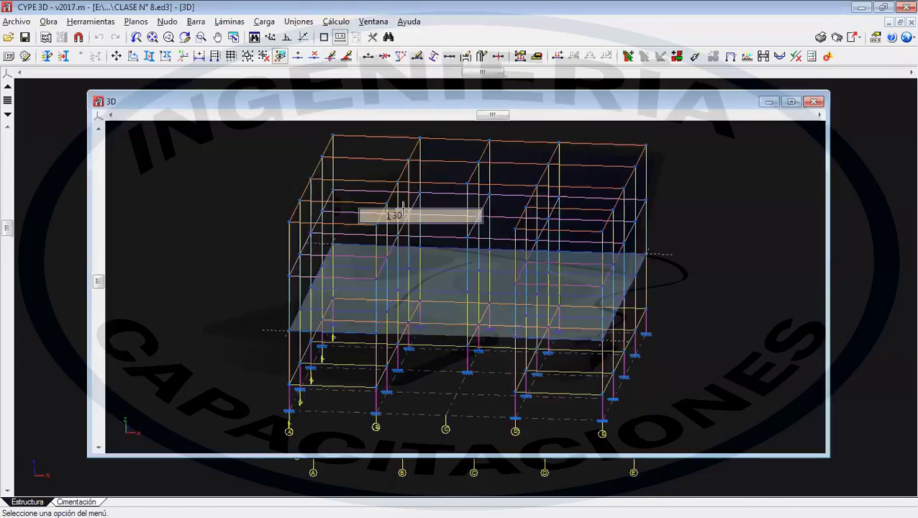
pyautogui.doubleClick(512, 100)
pyautogui.scroll(-1, 535, 227)
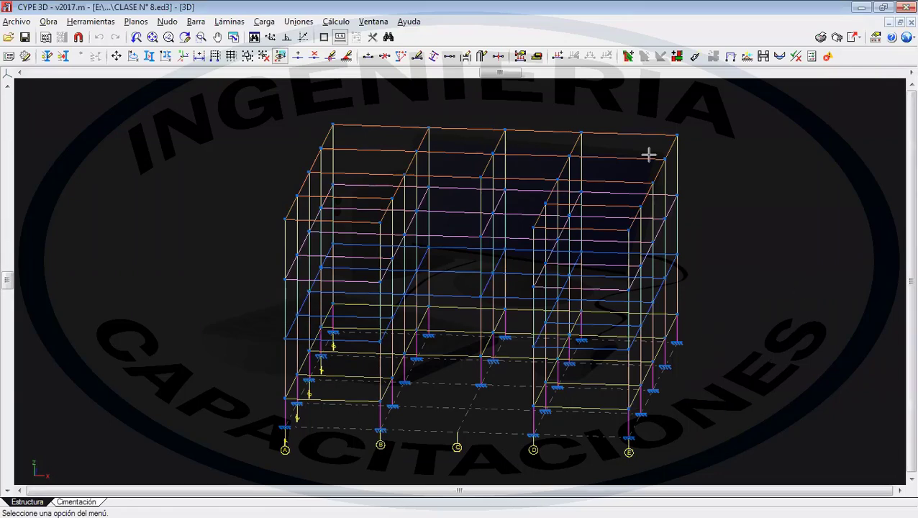
pyautogui.moveTo(501, 72); pyautogui.dragTo(524, 73)
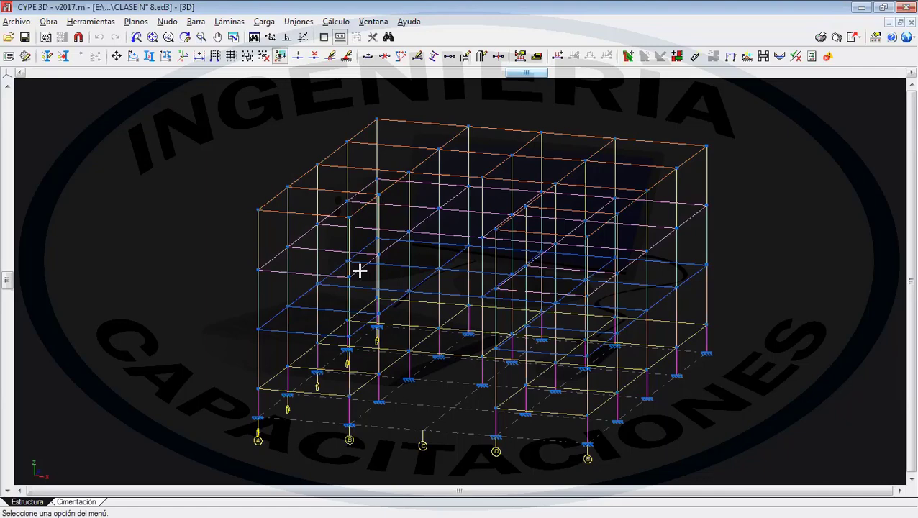
# - Examine the supports at the column bases of the 3D frame
pyautogui.moveTo(483, 239); pyautogui.dragTo(473, 236, button='middle')
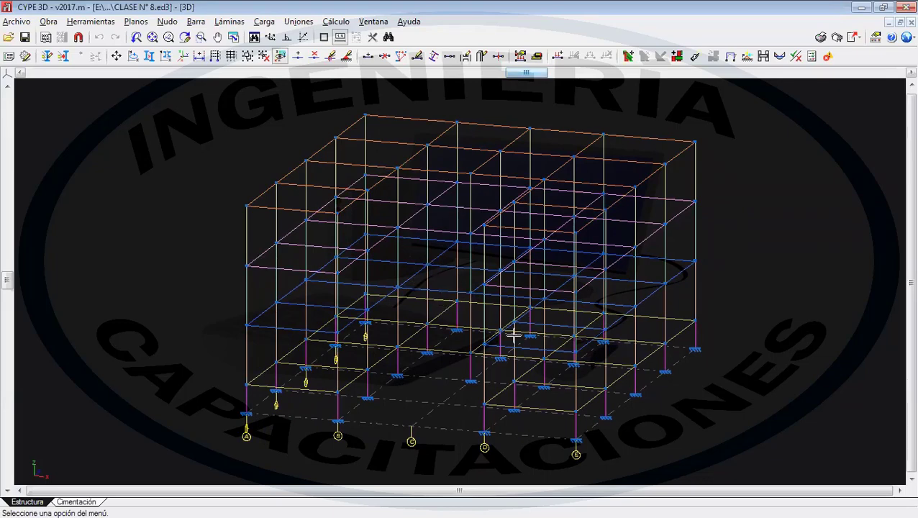
pyautogui.scroll(4, 412, 360)
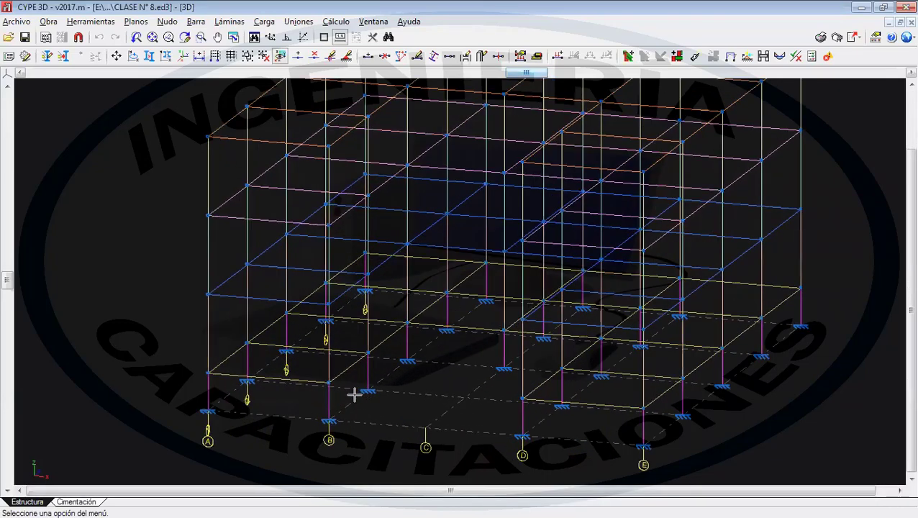
pyautogui.scroll(4, 355, 395)
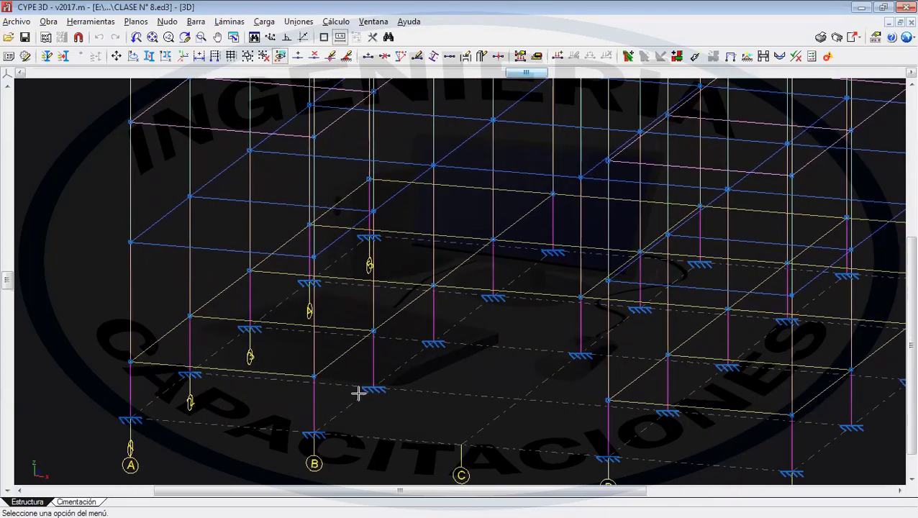
pyautogui.scroll(-3, 358, 393)
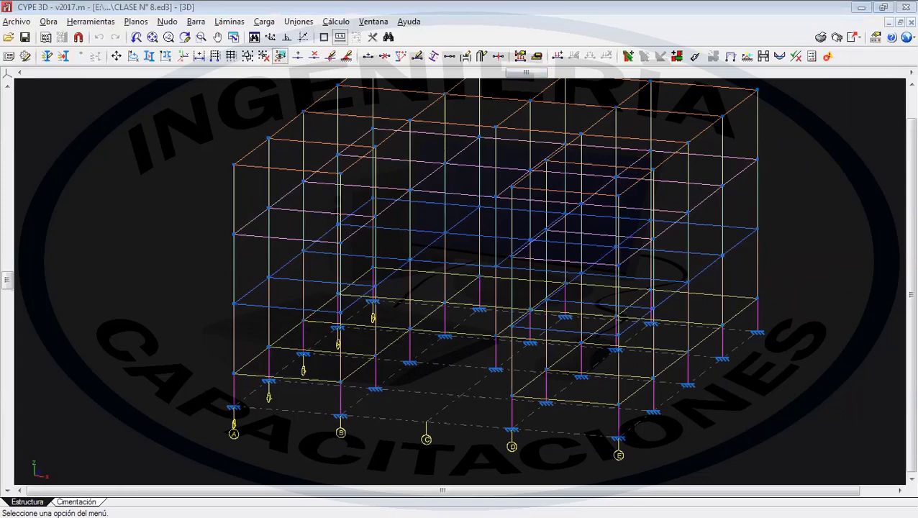
pyautogui.scroll(-3, 438, 314)
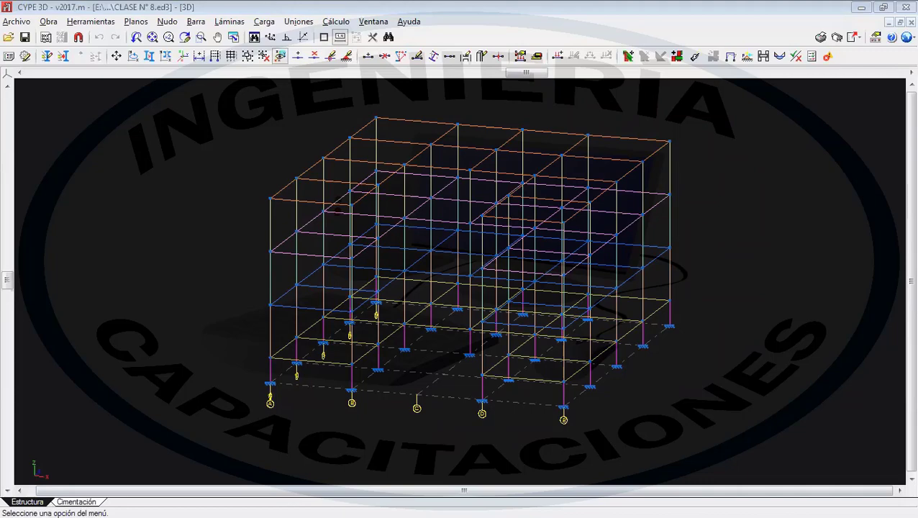
# - Switch to the Cimentación view and identify circular concrete pillar P16 in the plan
pyautogui.click(85, 501)
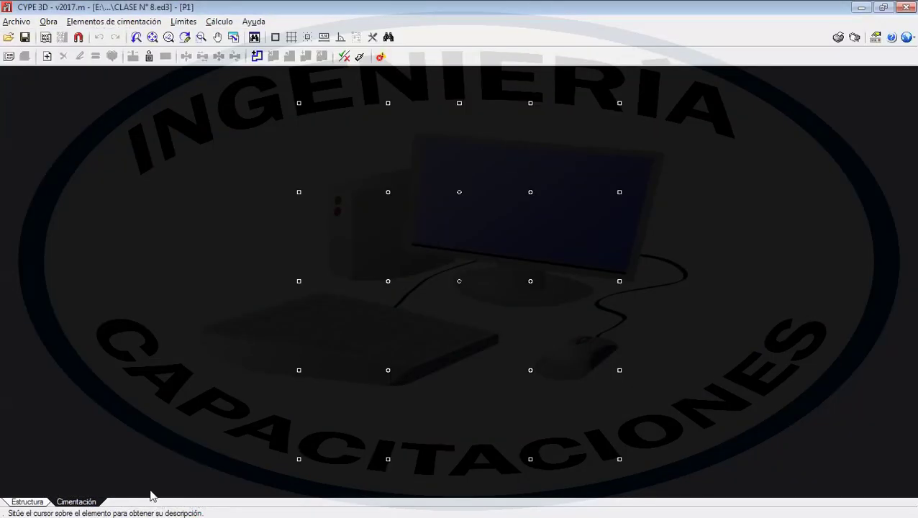
pyautogui.scroll(-1, 379, 362)
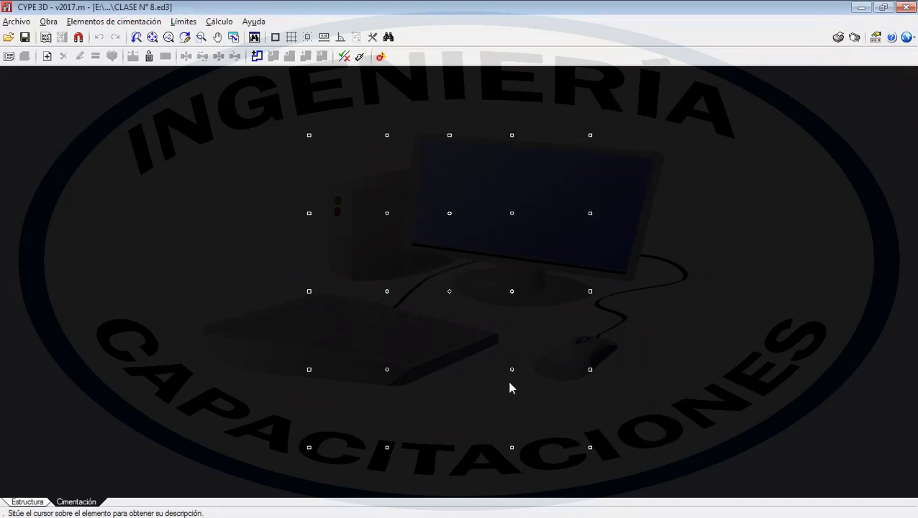
pyautogui.moveTo(514, 370)
pyautogui.scroll(1, 386, 272)
pyautogui.scroll(-2, 374, 274)
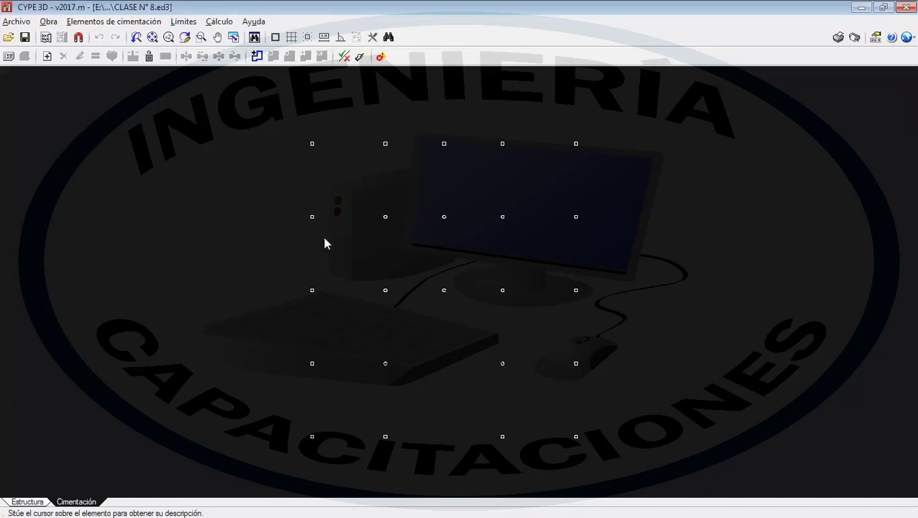
pyautogui.scroll(3, 392, 218)
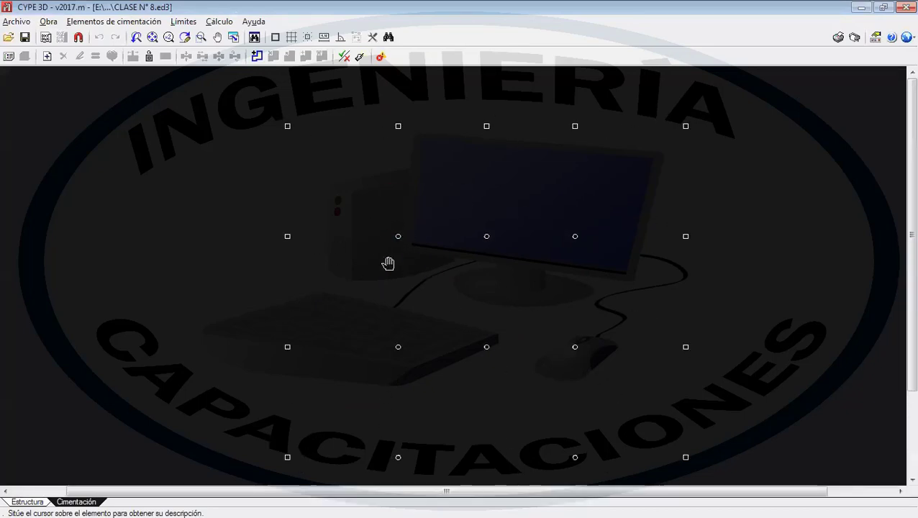
pyautogui.scroll(4, 314, 178)
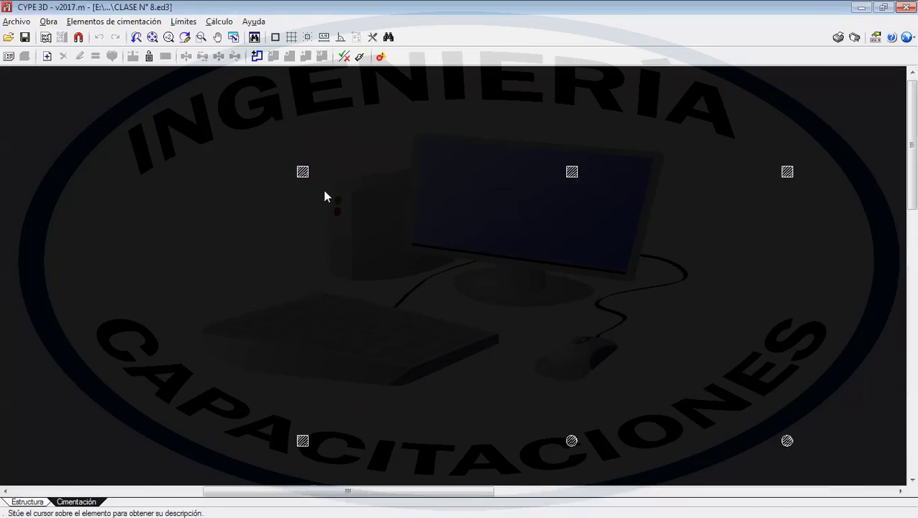
pyautogui.scroll(4, 266, 245)
pyautogui.scroll(-6, 263, 257)
pyautogui.moveTo(373, 267); pyautogui.dragTo(301, 113, button='middle')
pyautogui.scroll(1, 464, 364)
pyautogui.scroll(4, 443, 347)
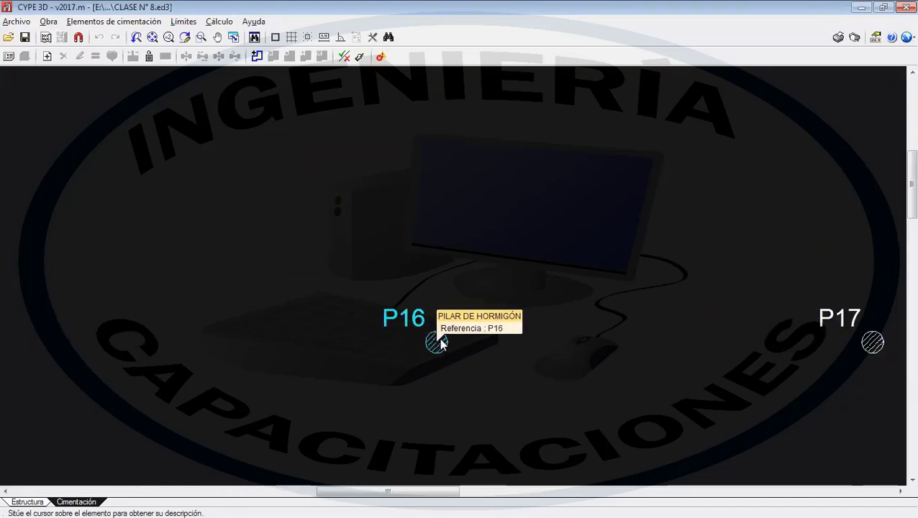
# - Examine the layout of the square and circular pillars across the foundation plan
pyautogui.scroll(-6, 444, 360)
pyautogui.scroll(-1, 443, 352)
pyautogui.moveTo(444, 331); pyautogui.dragTo(433, 252, button='middle')
pyautogui.scroll(-2, 473, 318)
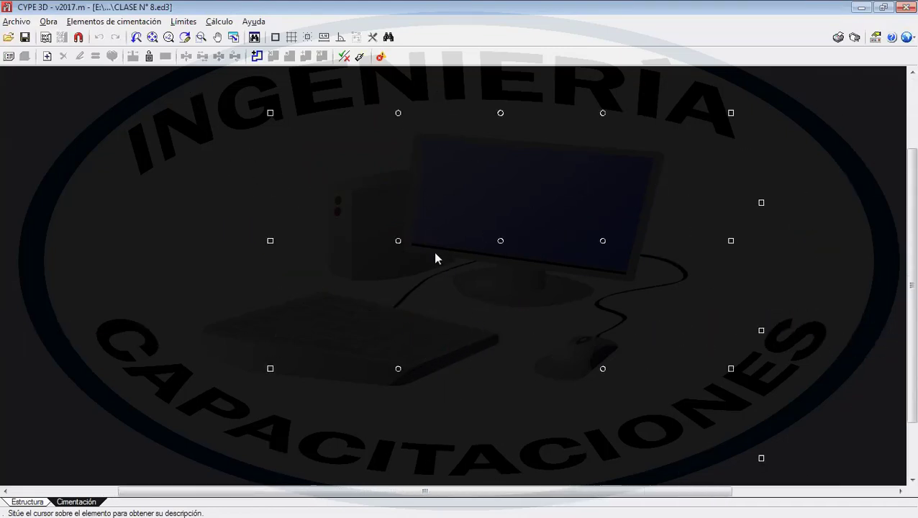
pyautogui.scroll(2, 414, 248)
pyautogui.scroll(2, 394, 237)
pyautogui.scroll(-3, 562, 266)
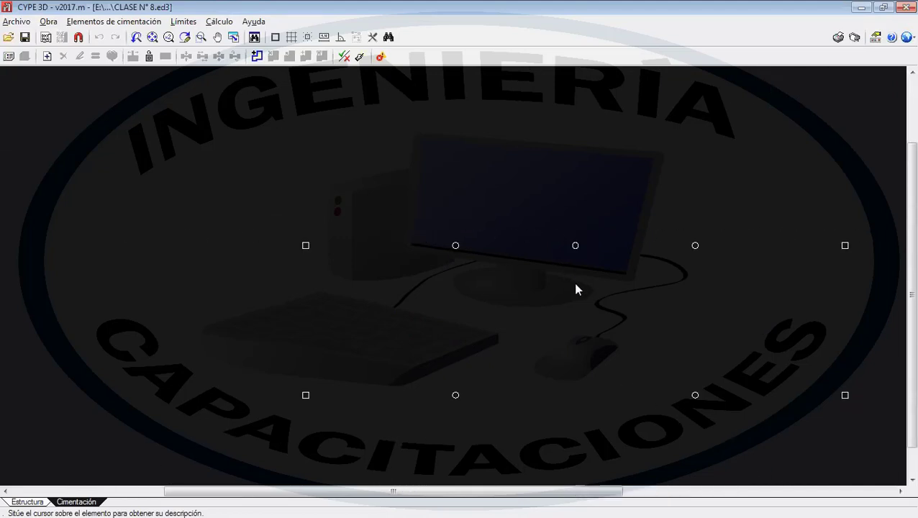
pyautogui.moveTo(576, 289); pyautogui.dragTo(529, 226, button='middle')
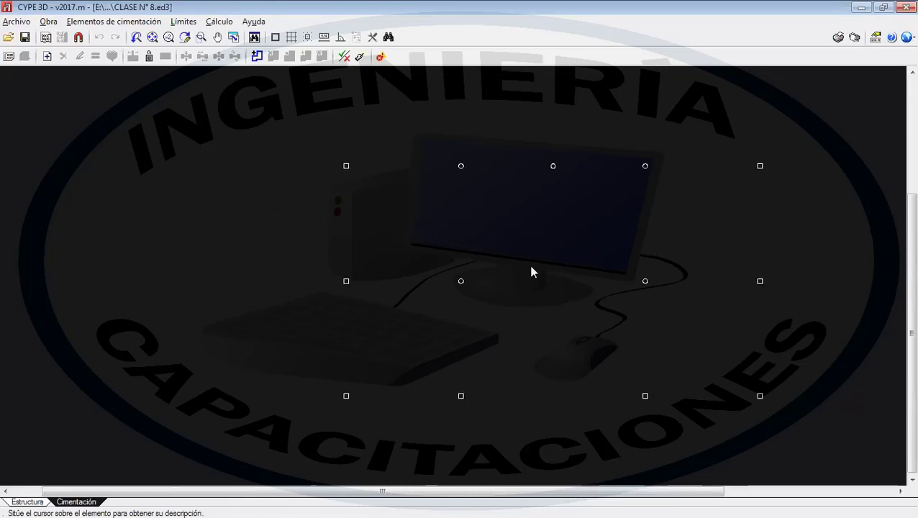
pyautogui.scroll(4, 460, 372)
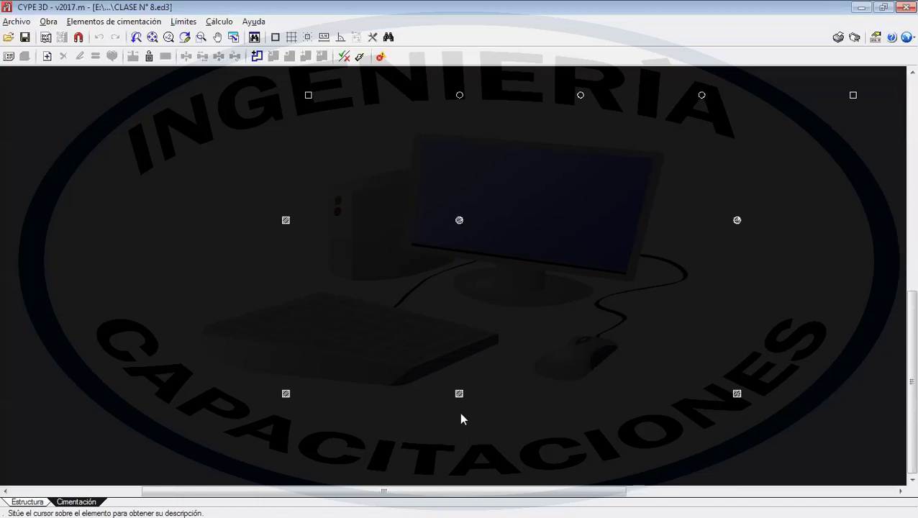
pyautogui.scroll(-3, 454, 373)
pyautogui.scroll(-2, 594, 357)
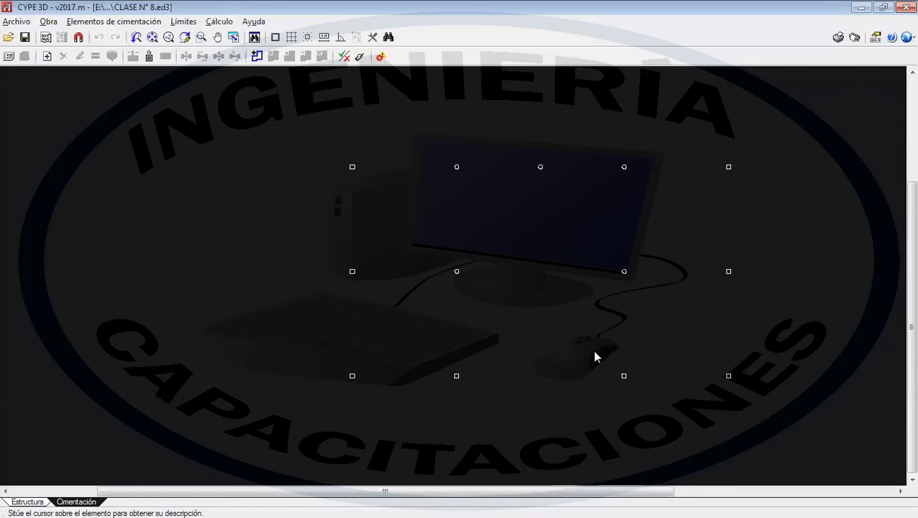
pyautogui.scroll(-2, 574, 316)
pyautogui.moveTo(575, 316); pyautogui.dragTo(545, 358, button='middle')
pyautogui.moveTo(612, 253); pyautogui.dragTo(582, 272, button='middle')
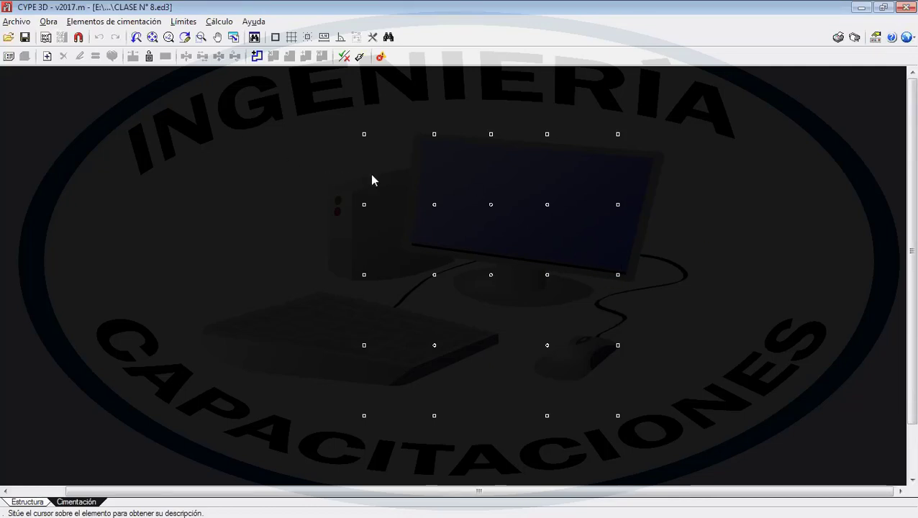
pyautogui.click(61, 23)
pyautogui.moveTo(100, 22)
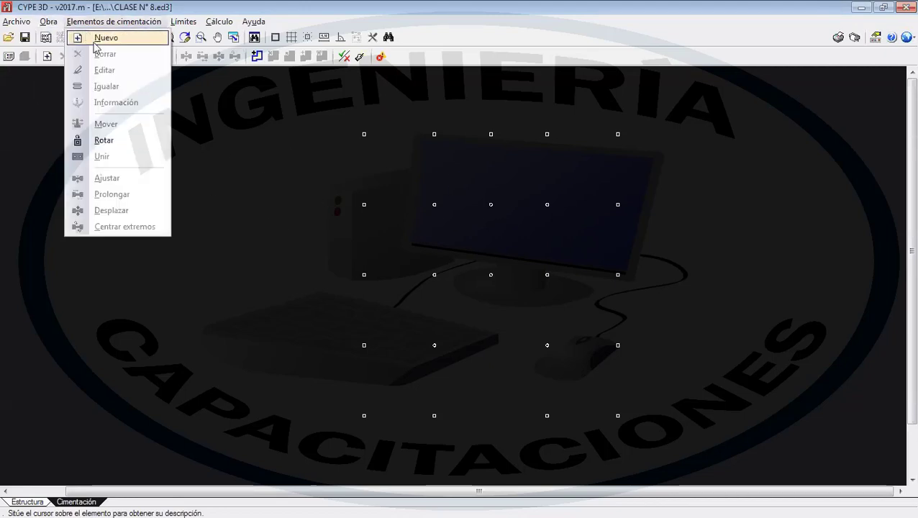
pyautogui.moveTo(48, 22)
pyautogui.moveTo(131, 56)
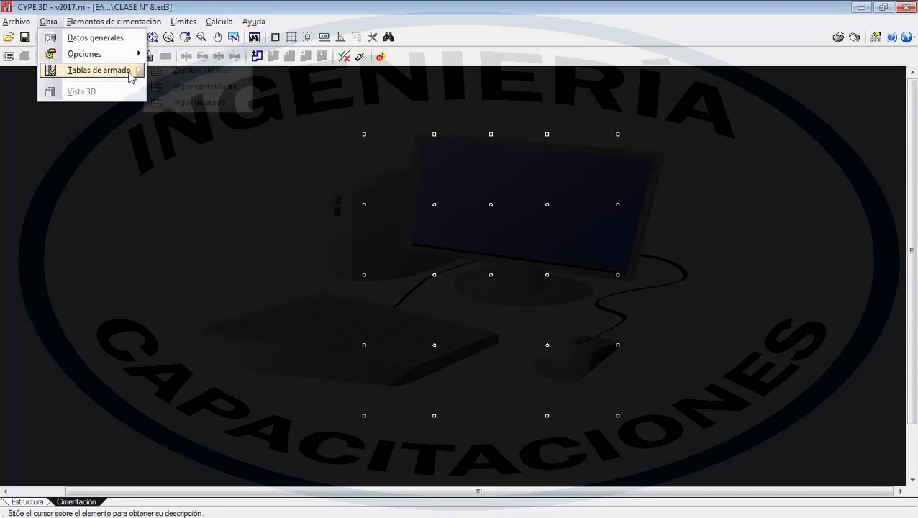
pyautogui.moveTo(131, 76)
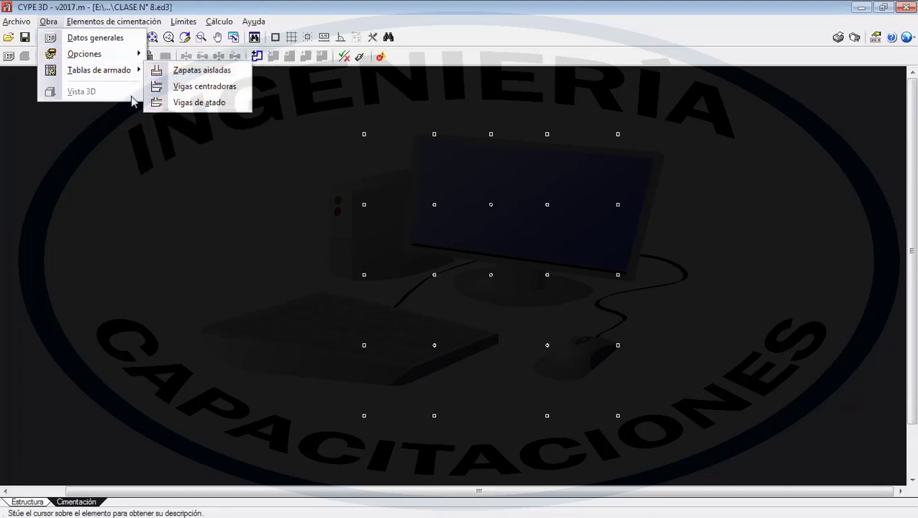
pyautogui.click(85, 91)
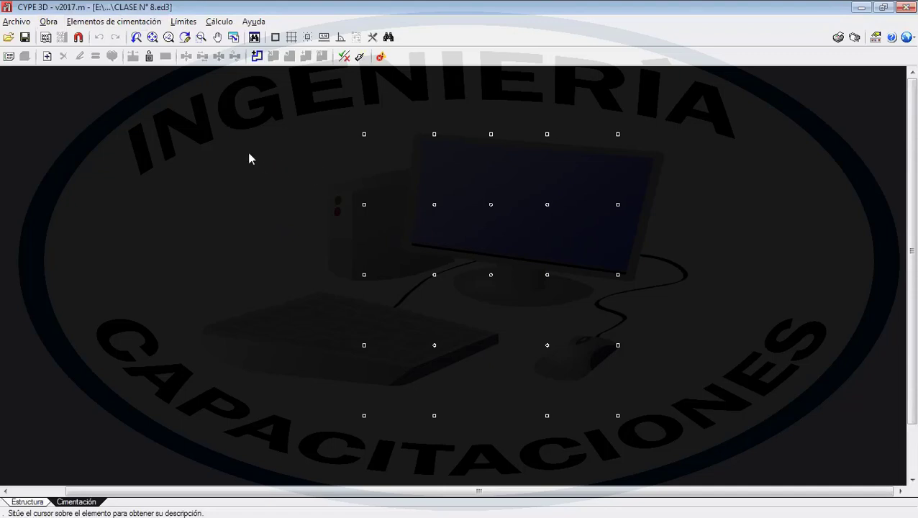
pyautogui.click(49, 22)
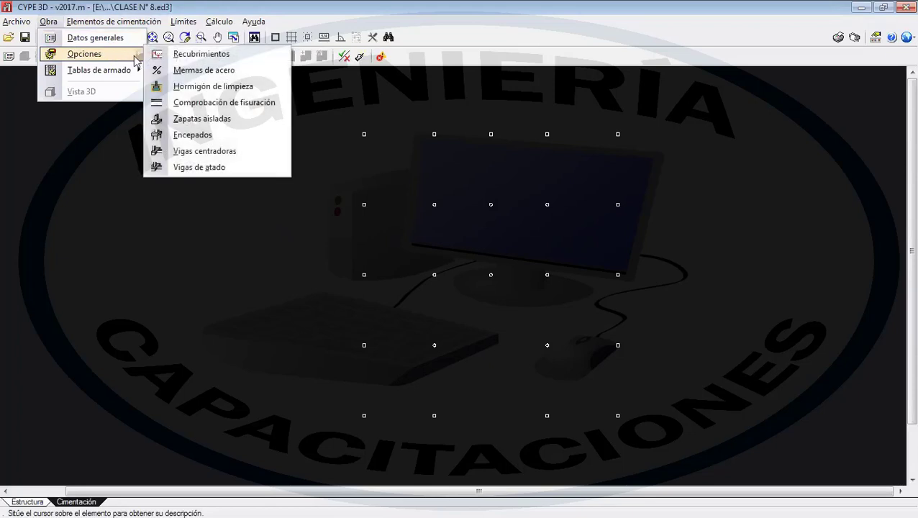
# - Review the types of new foundation elements available, from reinforced concrete footings to tie and centring beams, and close the list
pyautogui.moveTo(143, 22)
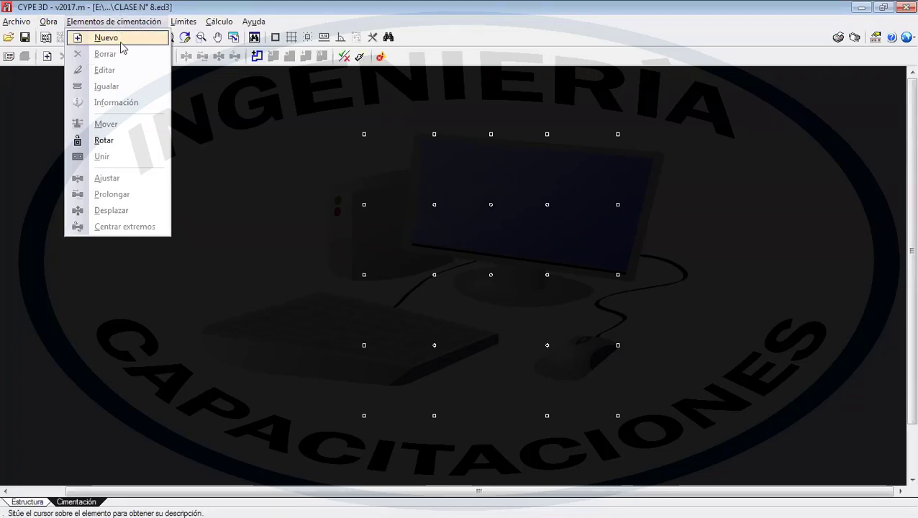
pyautogui.click(112, 42)
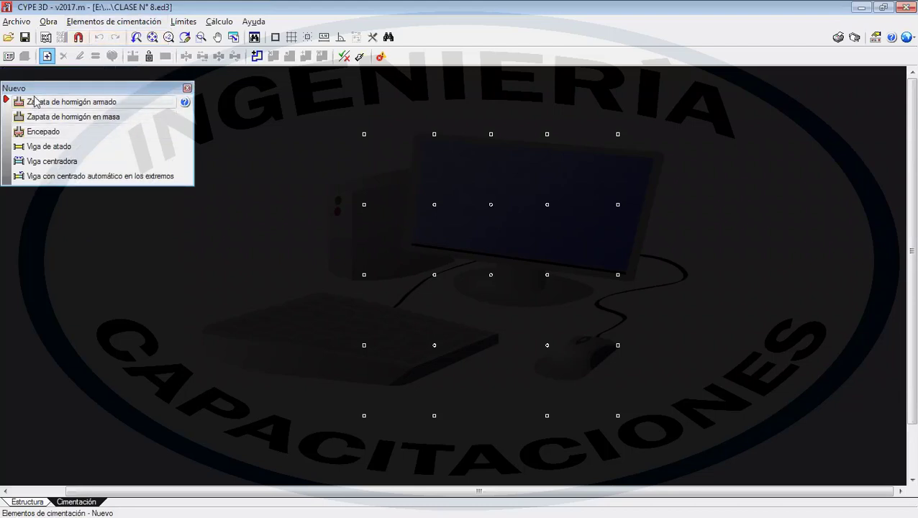
pyautogui.moveTo(46, 87); pyautogui.dragTo(79, 87)
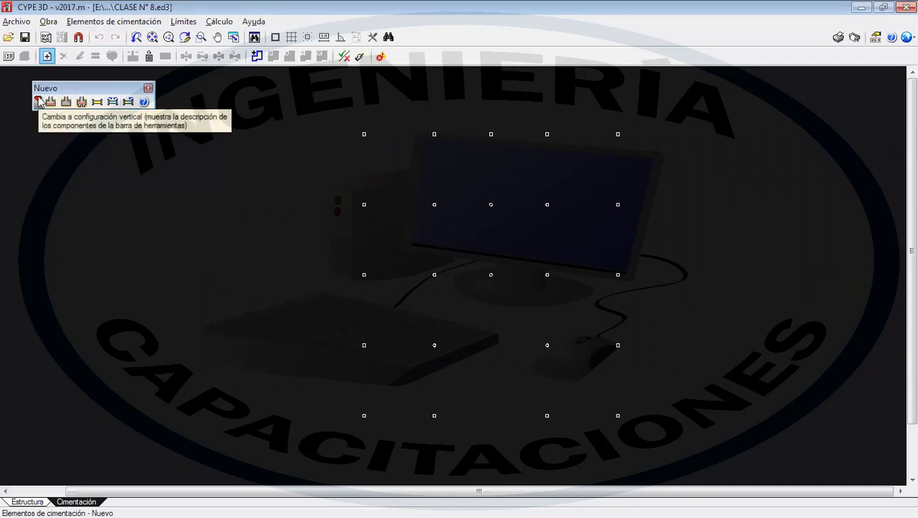
pyautogui.click(40, 102)
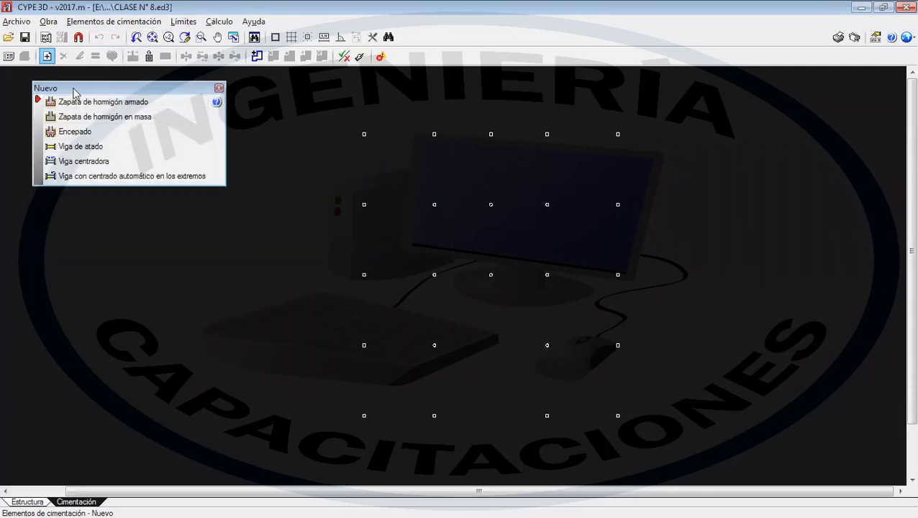
pyautogui.moveTo(45, 88); pyautogui.dragTo(16, 81)
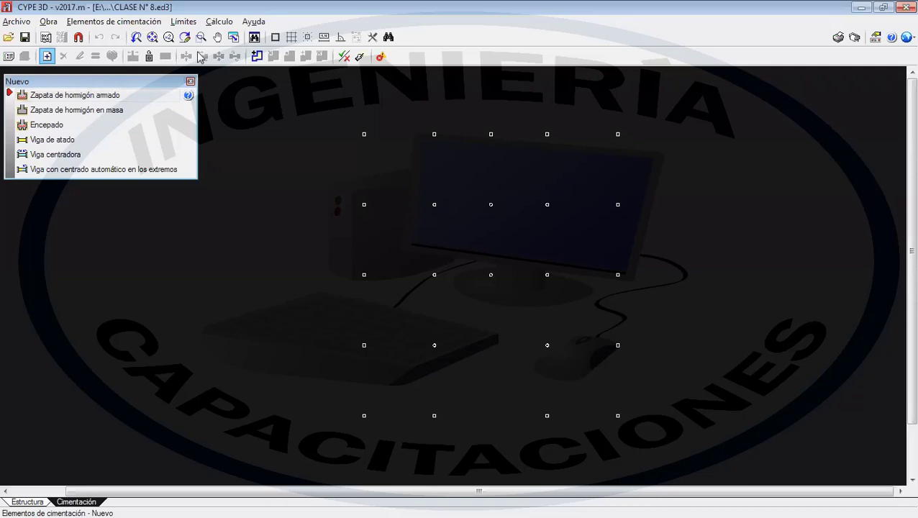
pyautogui.click(191, 81)
# - Review the input methods available for a new foundation limit and close the list
pyautogui.click(118, 22)
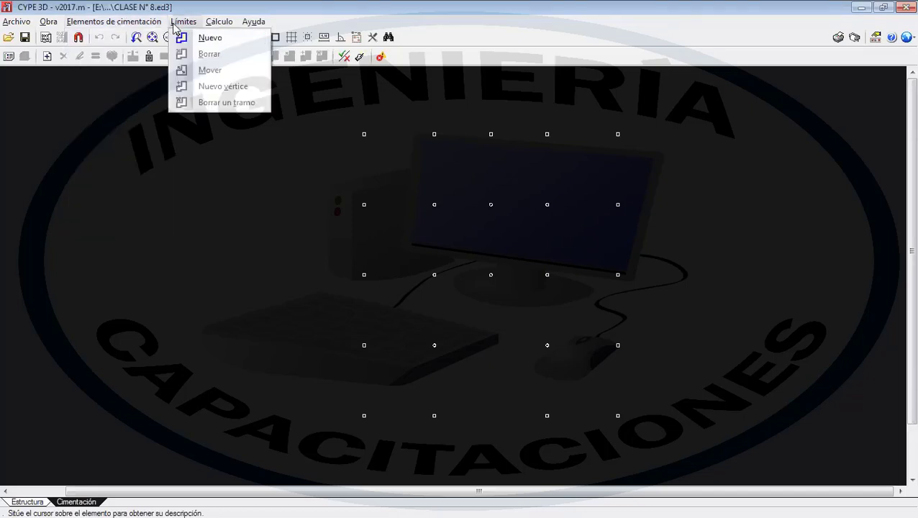
pyautogui.moveTo(178, 24)
pyautogui.click(209, 40)
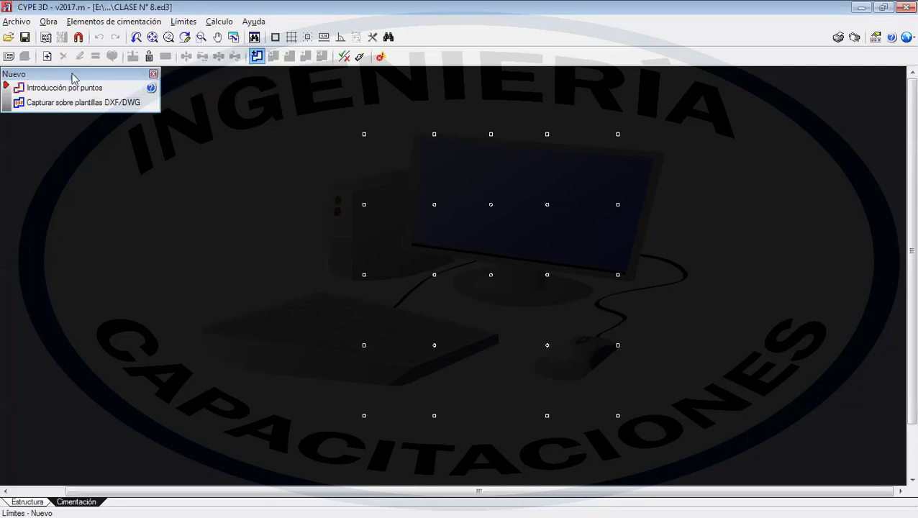
pyautogui.click(153, 74)
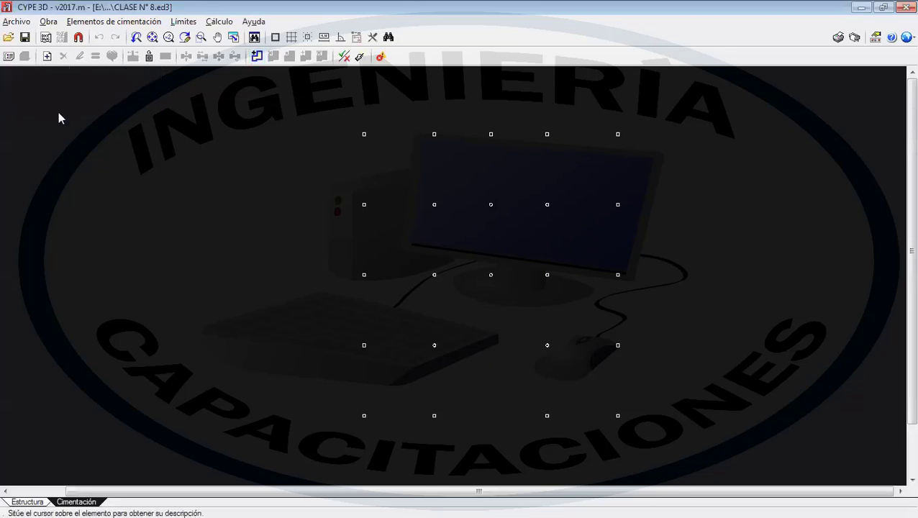
pyautogui.click(106, 22)
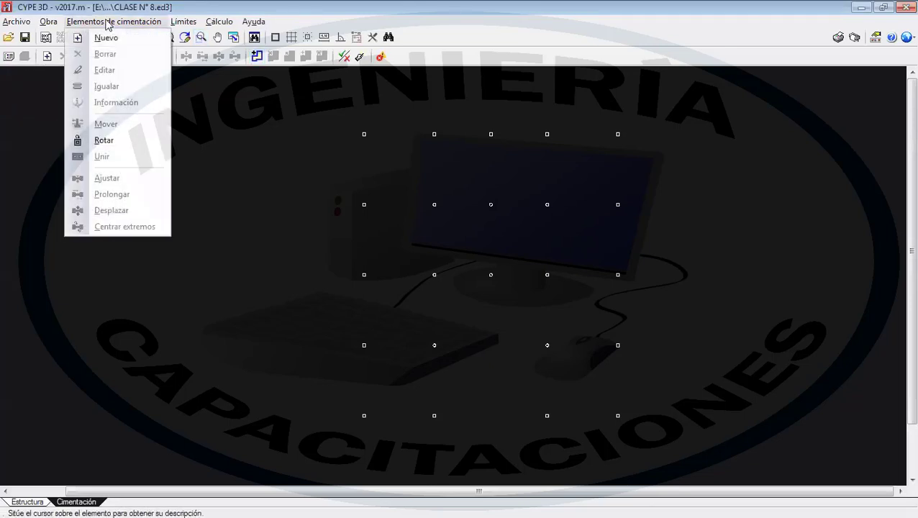
pyautogui.moveTo(225, 22)
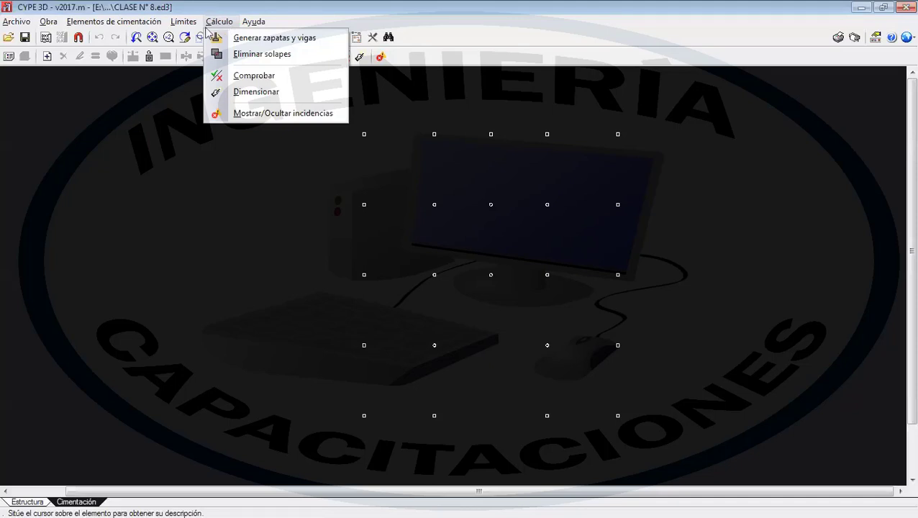
# - Start a new reinforced concrete footing, compare the single and multiple column options, and keep Con un solo arranque
pyautogui.moveTo(130, 28)
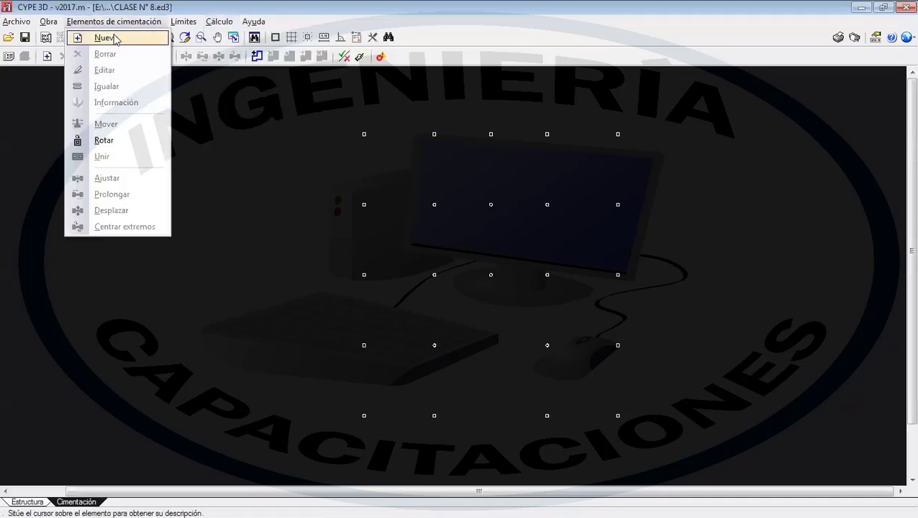
pyautogui.click(104, 38)
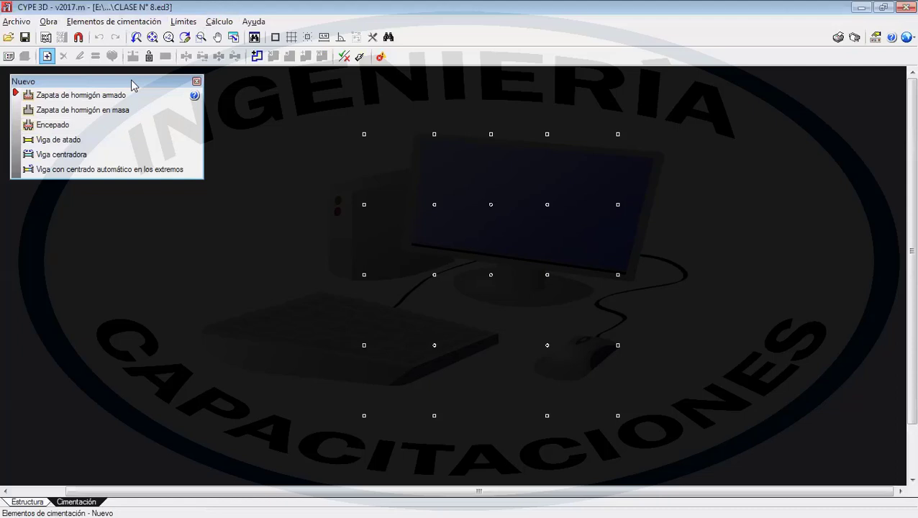
pyautogui.moveTo(132, 84); pyautogui.dragTo(131, 82)
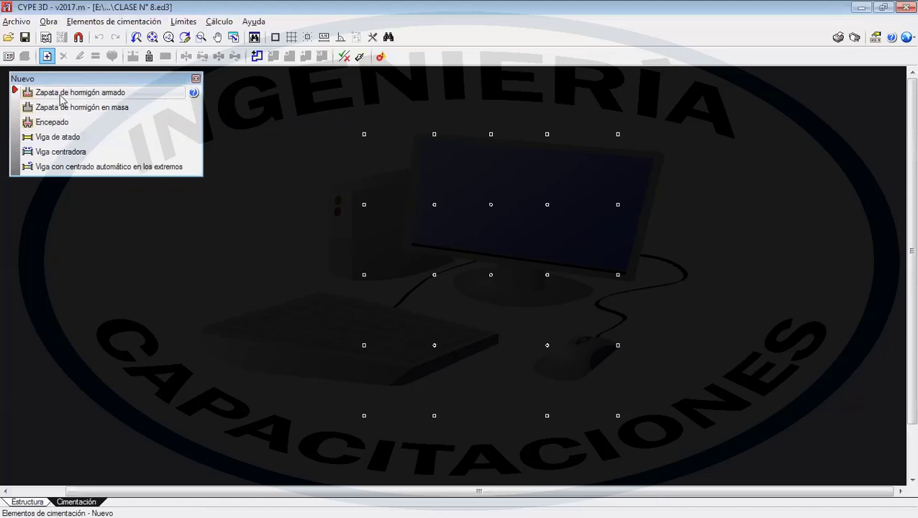
pyautogui.click(61, 98)
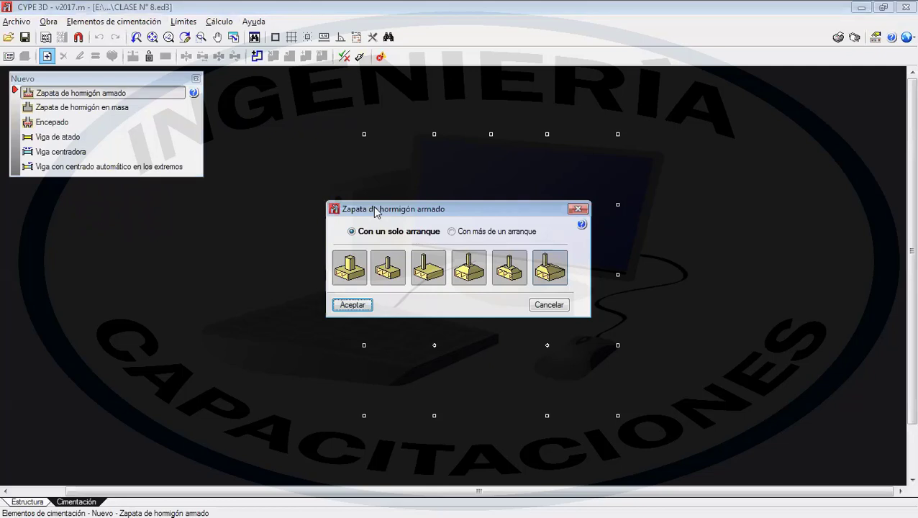
pyautogui.moveTo(374, 209); pyautogui.dragTo(406, 237)
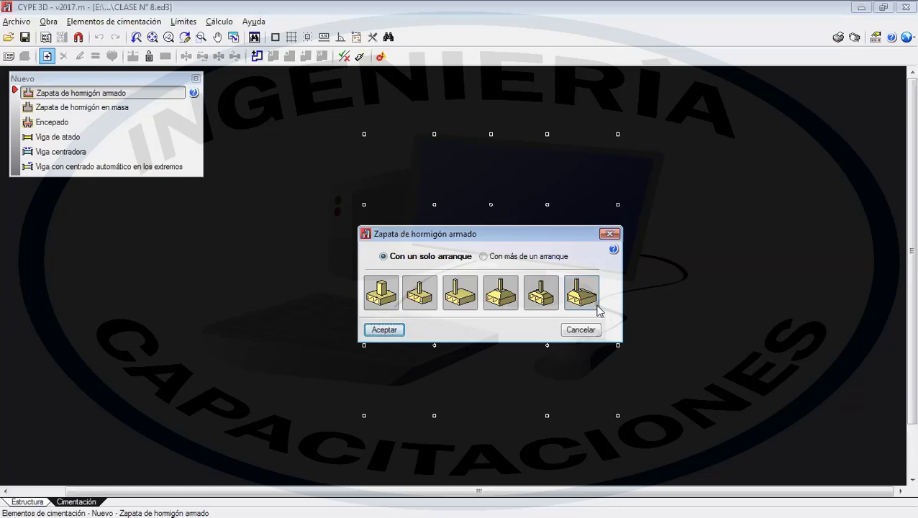
pyautogui.click(541, 258)
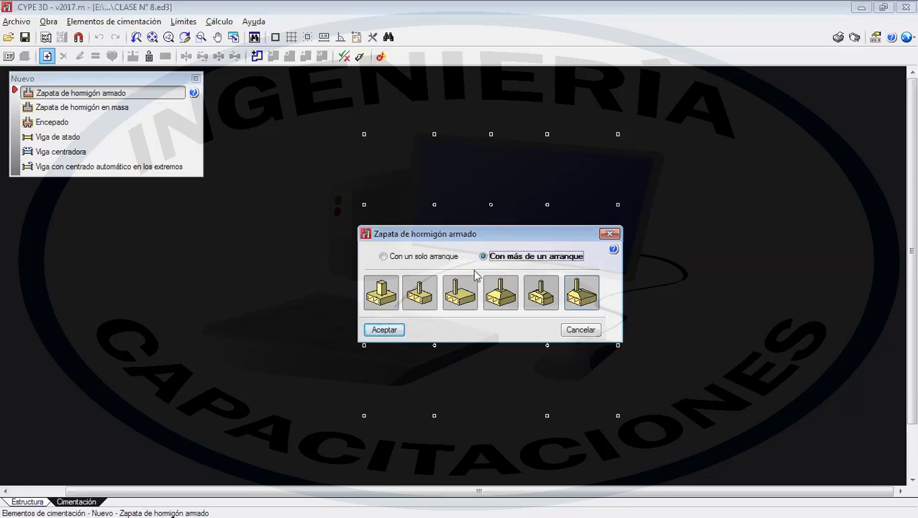
pyautogui.click(426, 258)
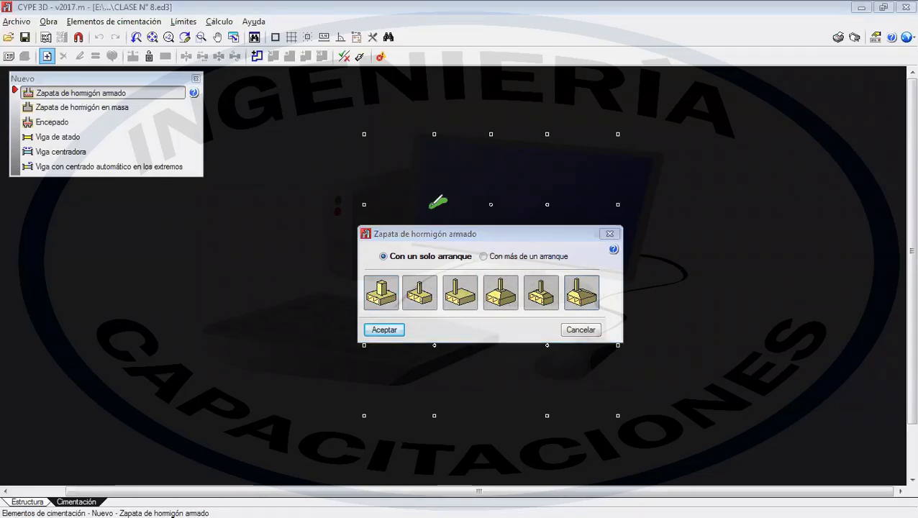
pyautogui.moveTo(480, 205); pyautogui.dragTo(555, 203)
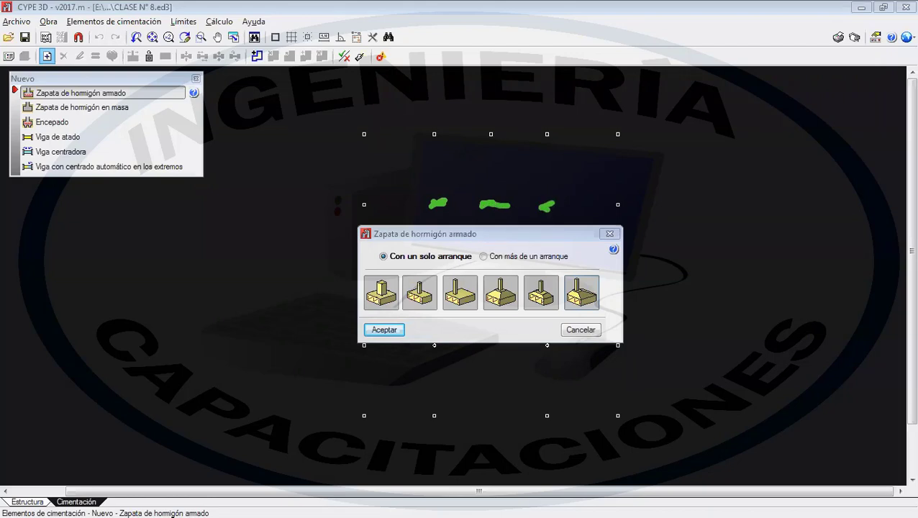
pyautogui.press('Escape')
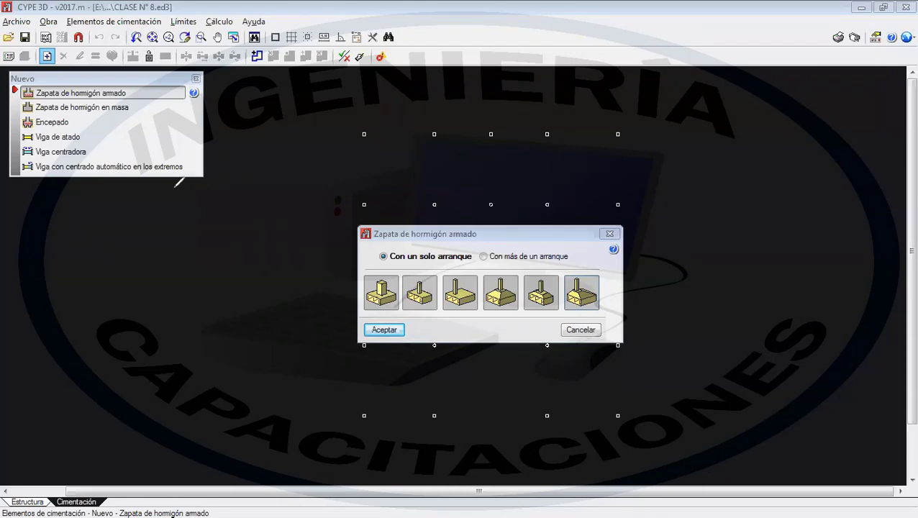
# - Accept the first footing shape for the single-column footing, ready for placement around pillars P16 and P17
pyautogui.click(385, 291)
pyautogui.click(383, 330)
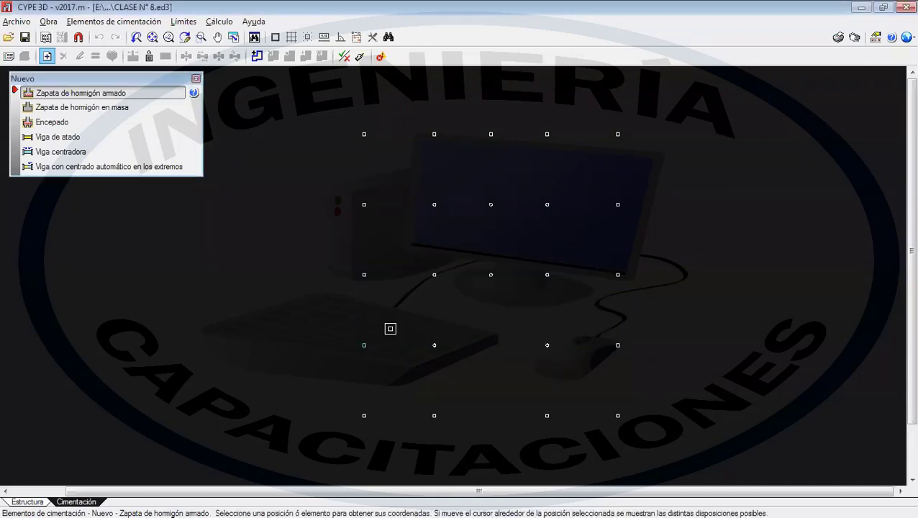
pyautogui.scroll(3, 440, 210)
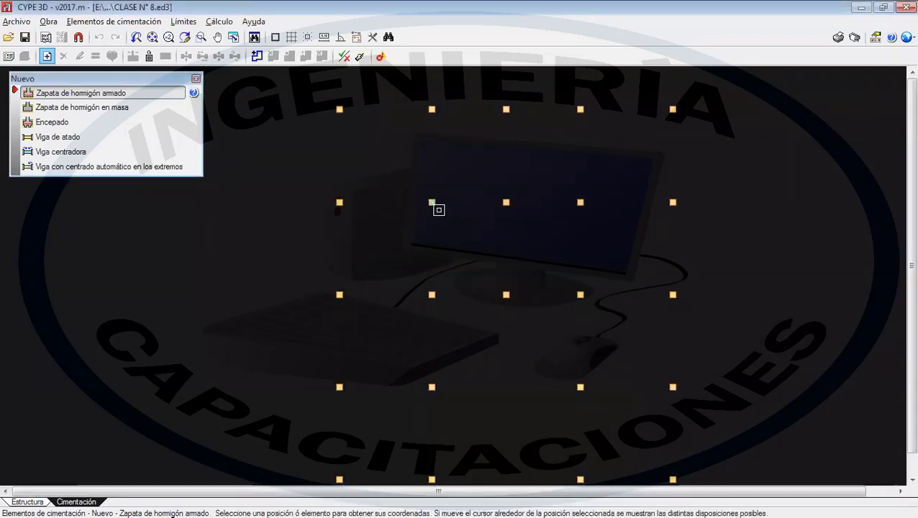
pyautogui.scroll(3, 428, 199)
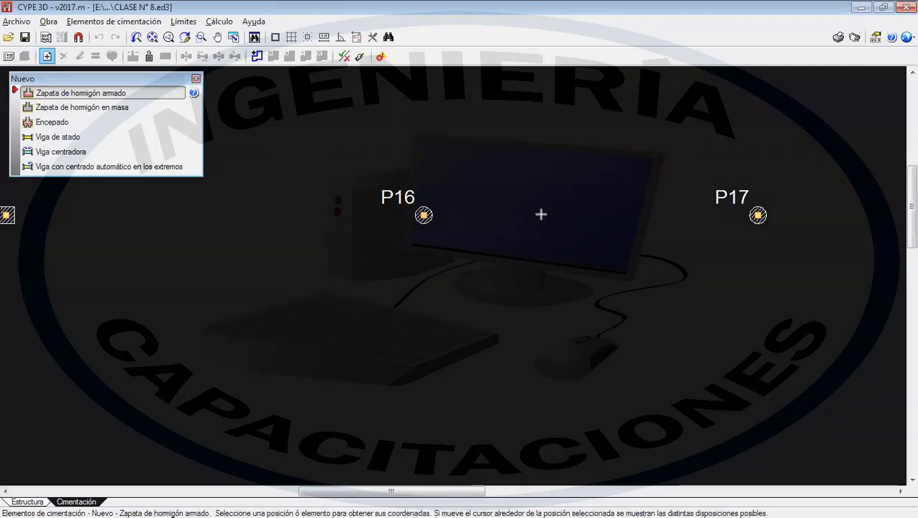
pyautogui.click(508, 213)
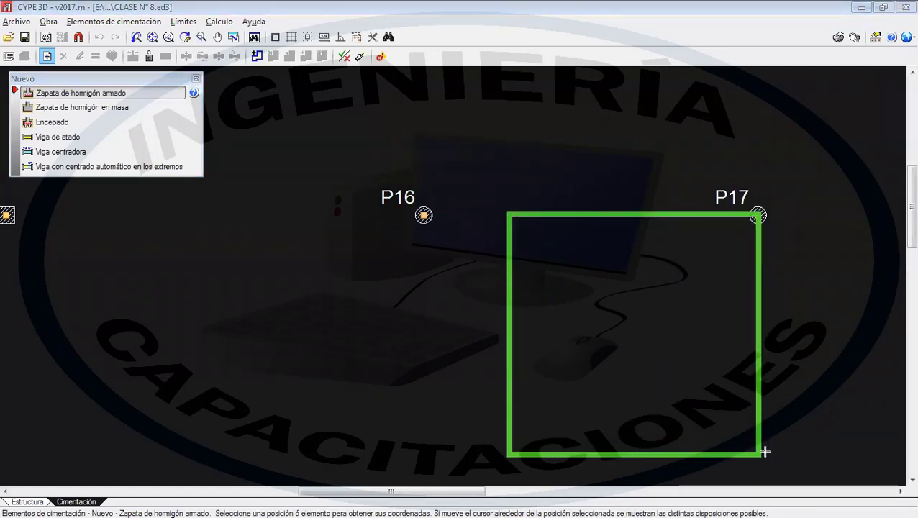
pyautogui.click(606, 307)
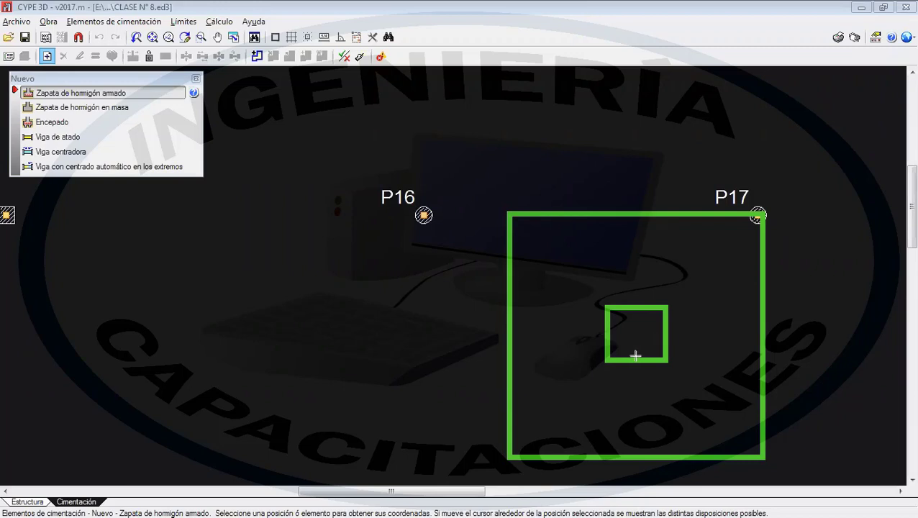
pyautogui.click(508, 213)
pyautogui.click(560, 258)
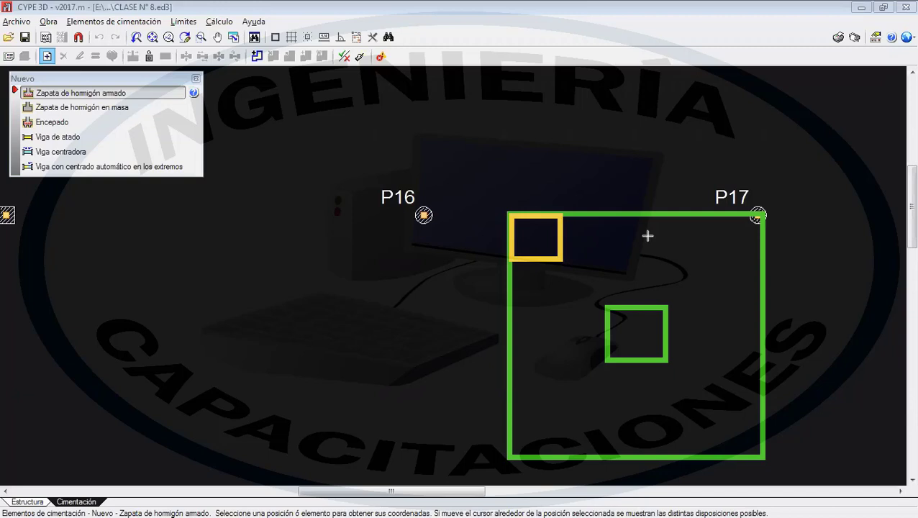
pyautogui.click(601, 213)
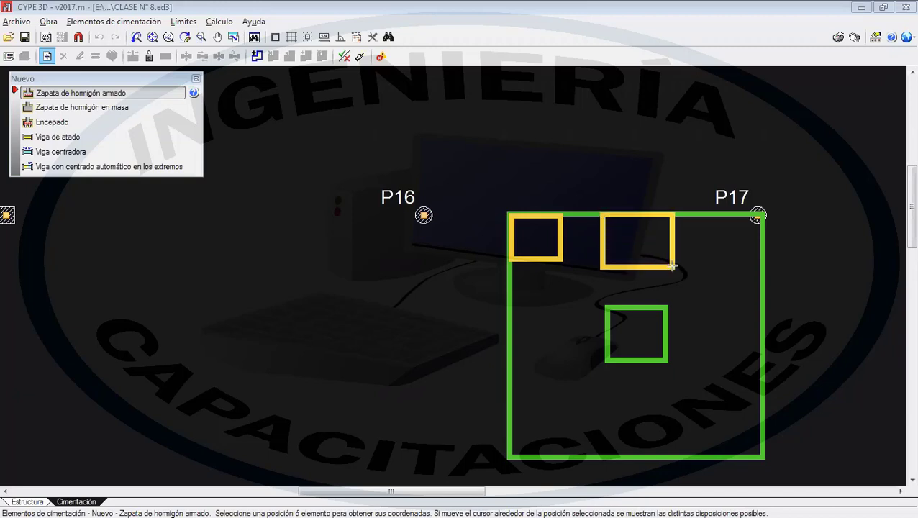
pyautogui.click(674, 263)
pyautogui.moveTo(710, 216); pyautogui.dragTo(758, 258)
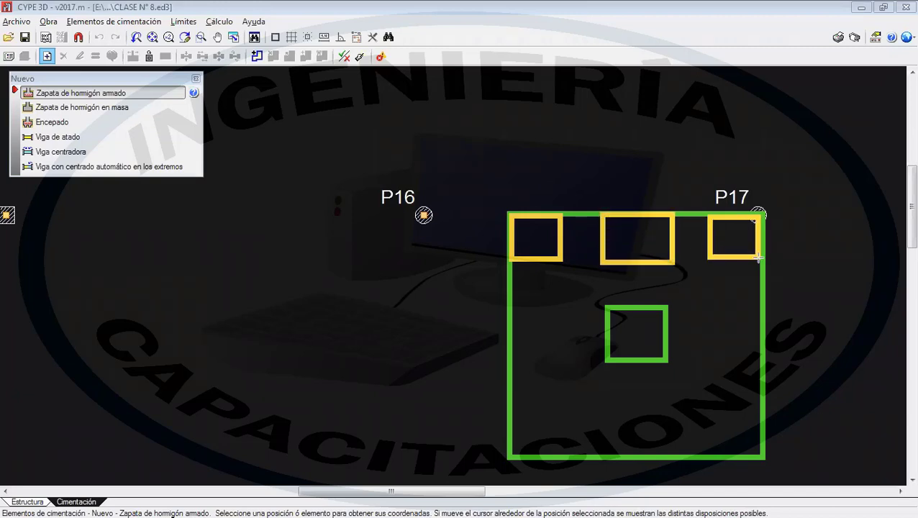
pyautogui.click(741, 331)
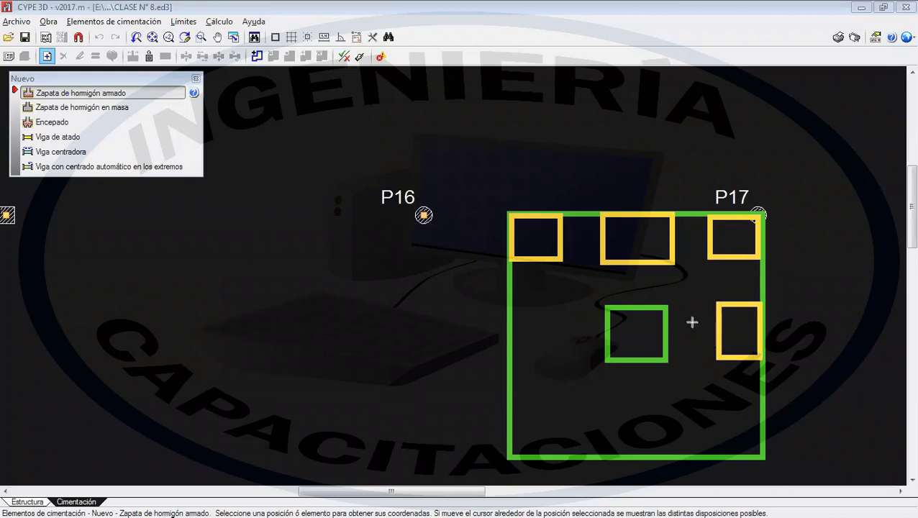
pyautogui.click(721, 425)
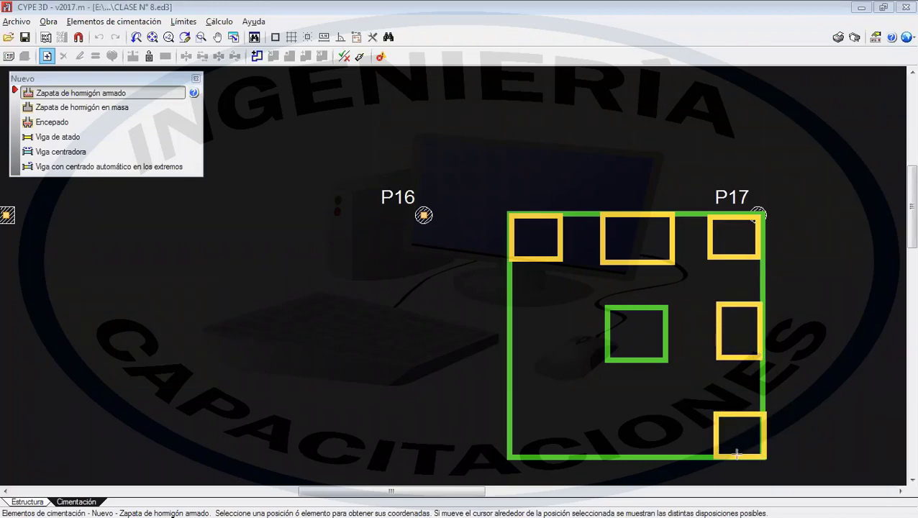
pyautogui.click(613, 419)
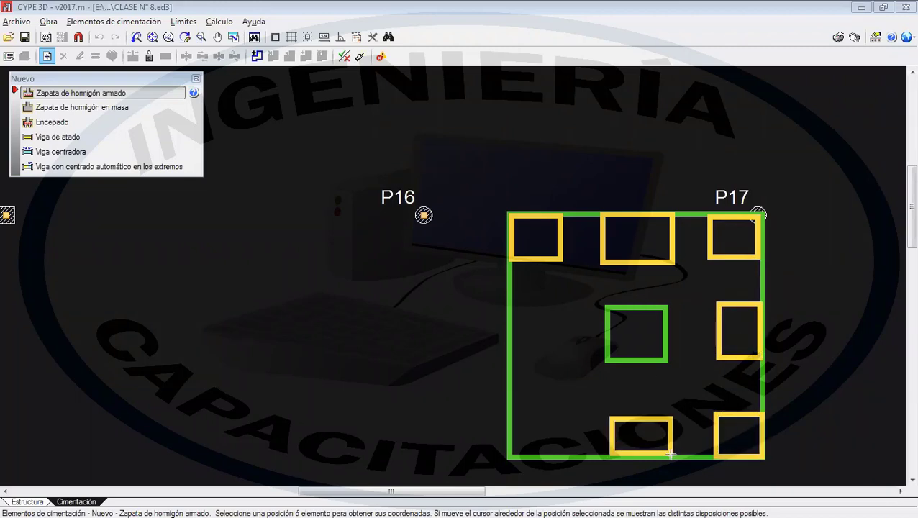
pyautogui.click(509, 418)
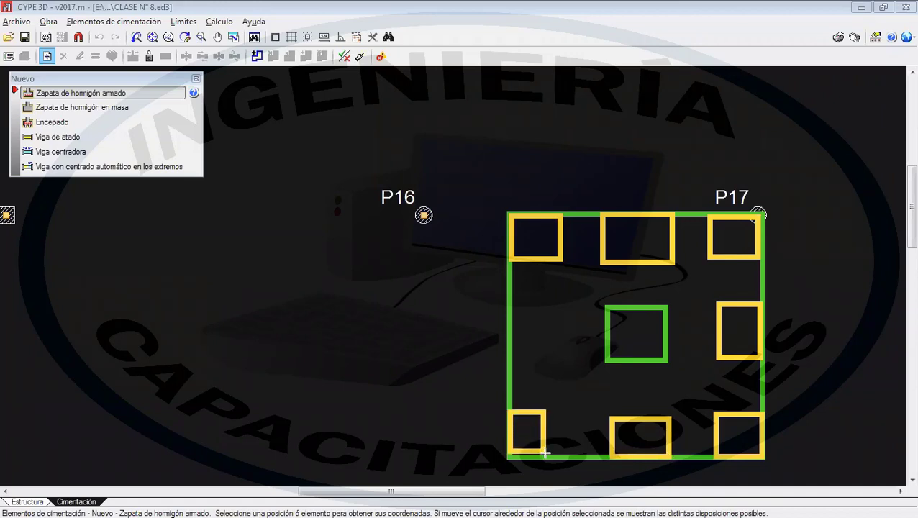
pyautogui.moveTo(513, 308); pyautogui.dragTo(547, 368)
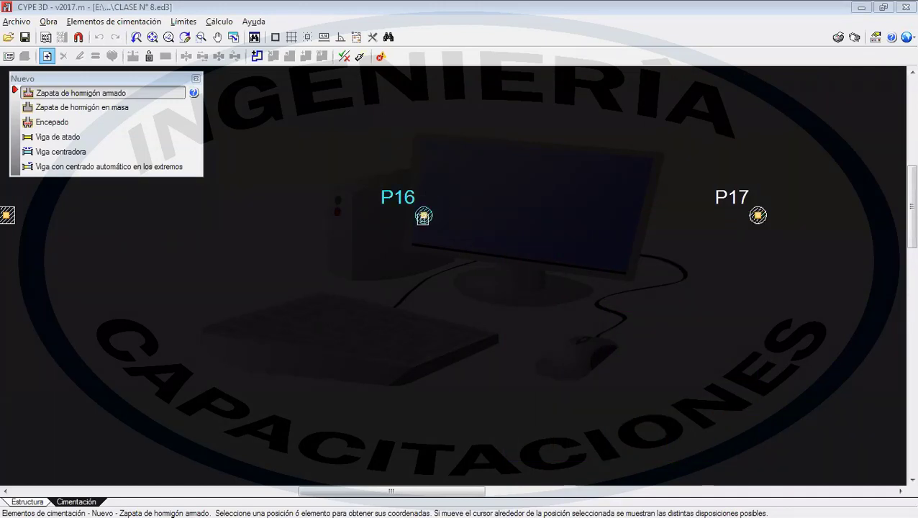
# - Place a centred reinforced concrete footing under each of the circular pillars P16, P17 and P18
pyautogui.click(424, 214)
pyautogui.click(424, 214)
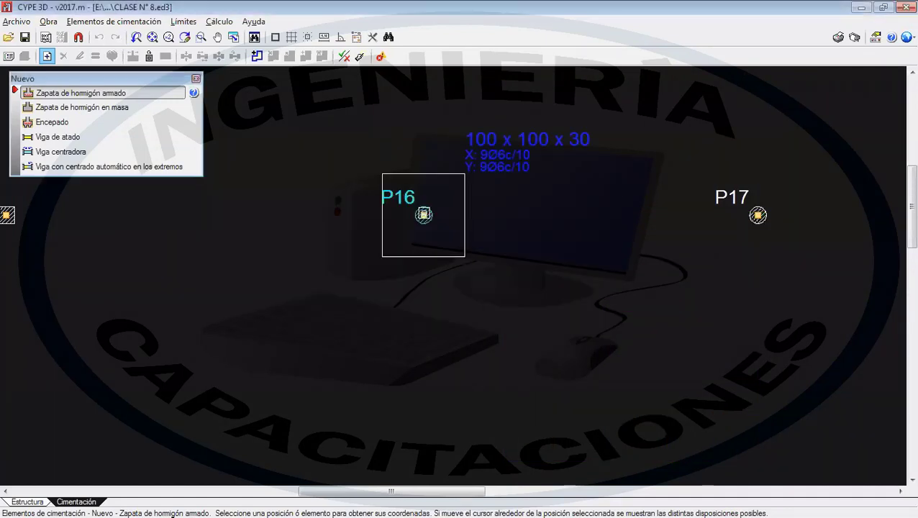
pyautogui.scroll(-1, 633, 268)
pyautogui.moveTo(610, 275); pyautogui.dragTo(380, 316, button='middle')
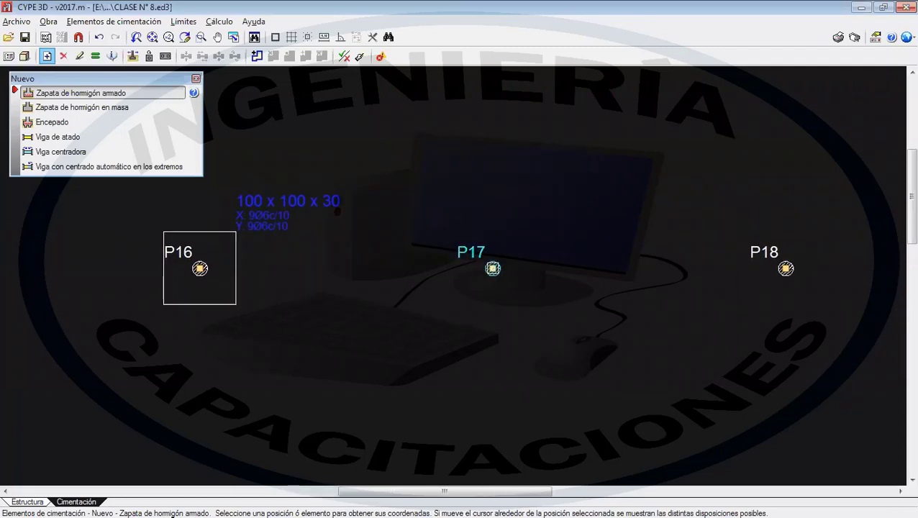
pyautogui.click(785, 268)
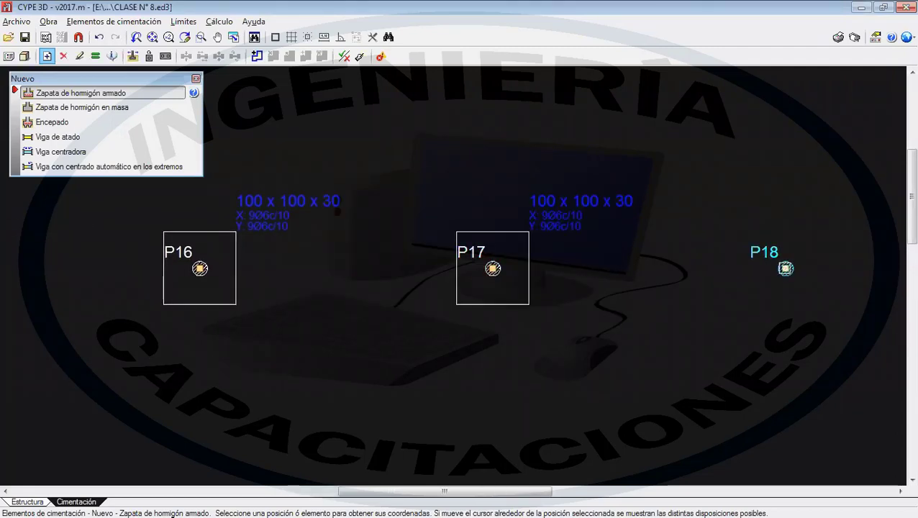
pyautogui.scroll(-1, 471, 383)
pyautogui.moveTo(476, 381); pyautogui.dragTo(531, 353, button='middle')
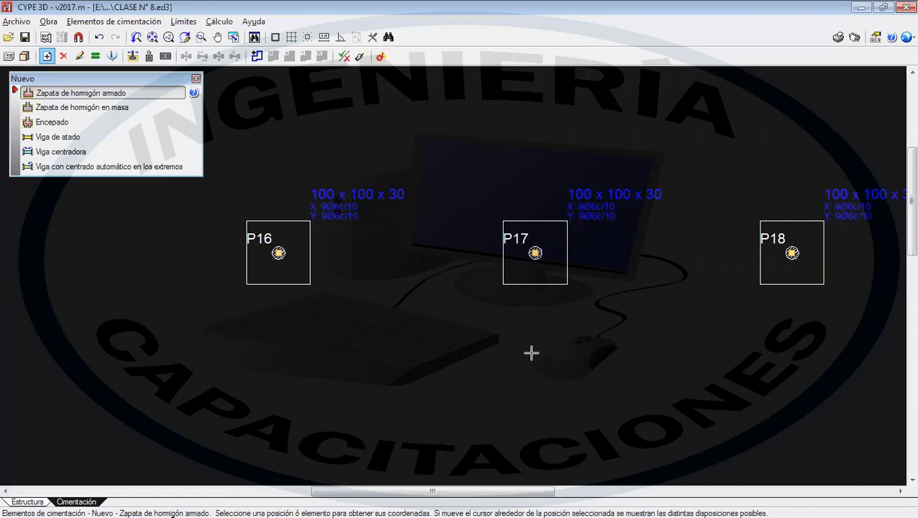
# - Finish adding footings, inspect the structure and its foundation in 3D, ignoring the safety-check error, and close the 3D view
pyautogui.scroll(-1, 559, 306)
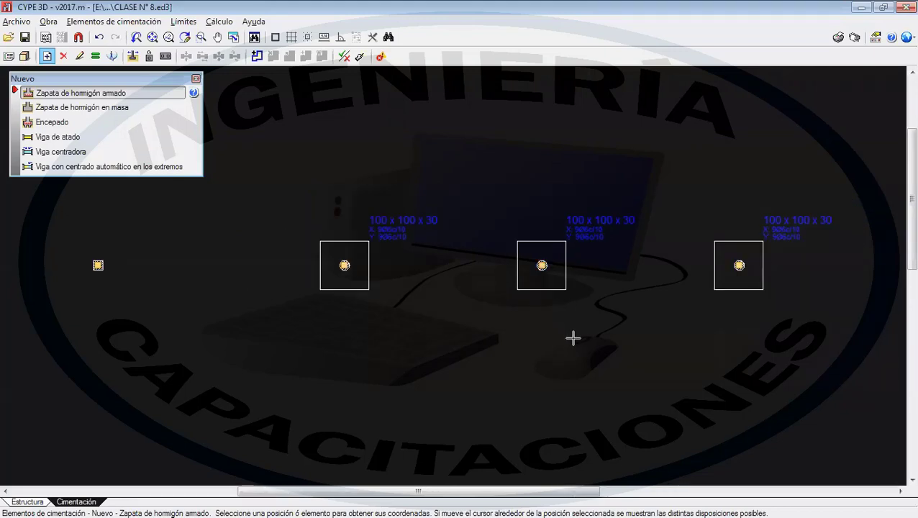
pyautogui.scroll(-2, 573, 338)
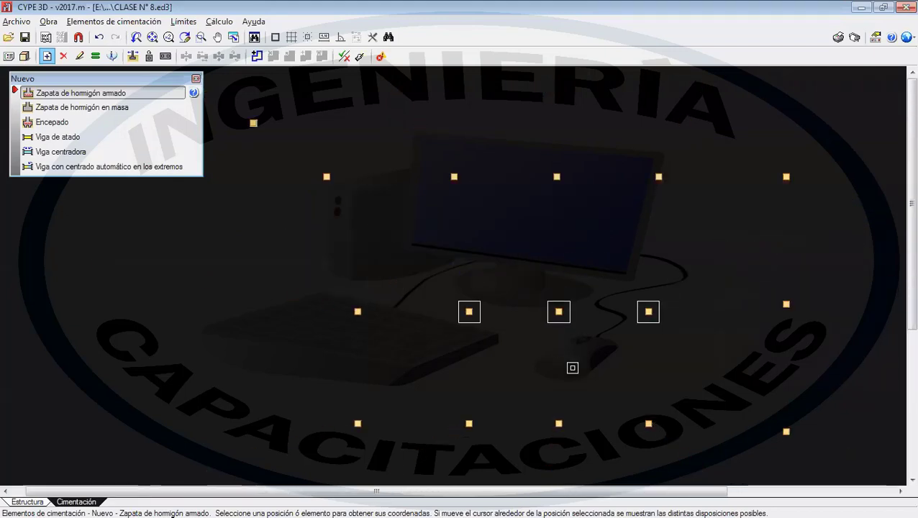
pyautogui.click(196, 78)
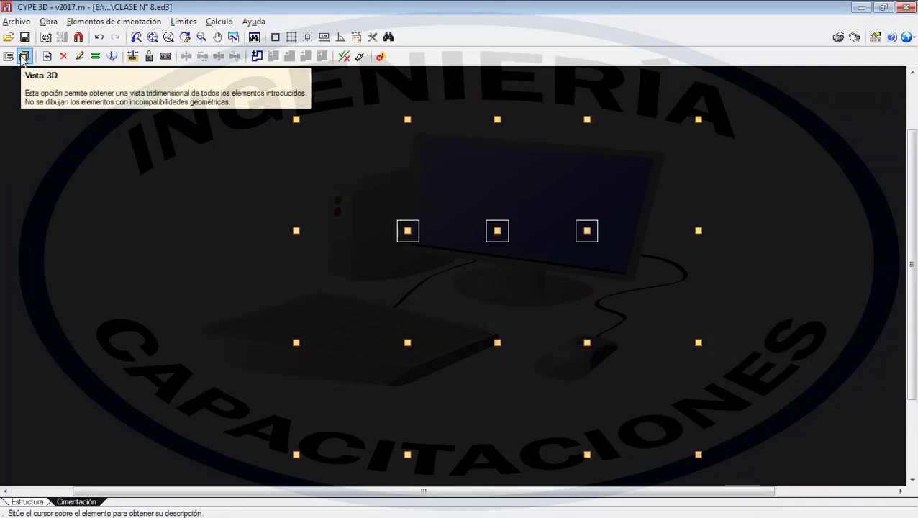
pyautogui.click(23, 58)
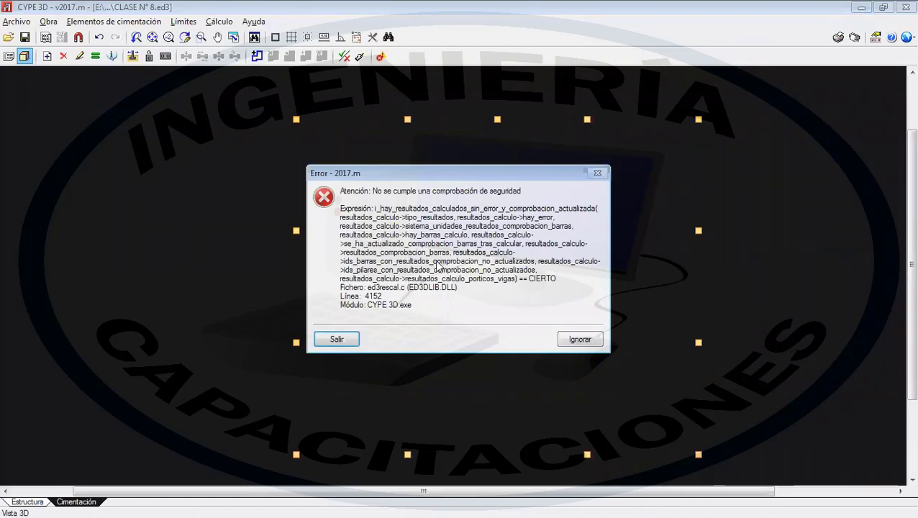
pyautogui.click(580, 340)
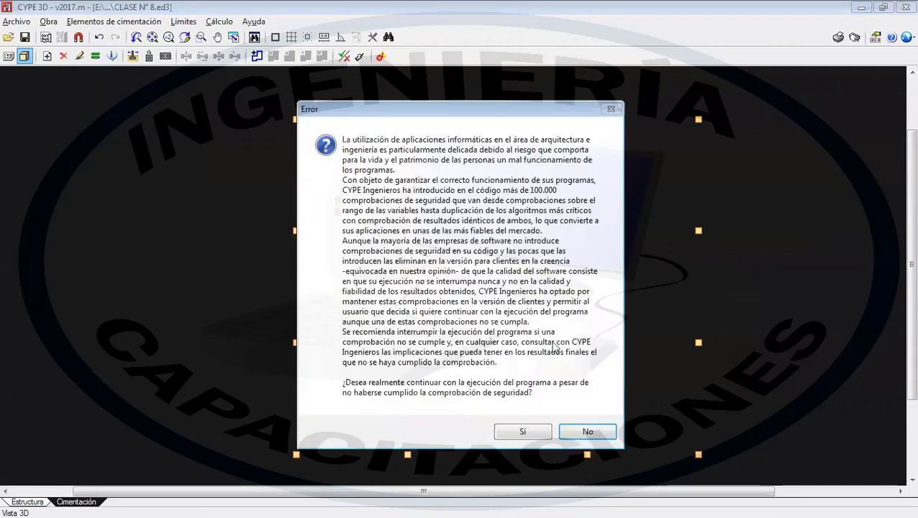
pyautogui.click(523, 432)
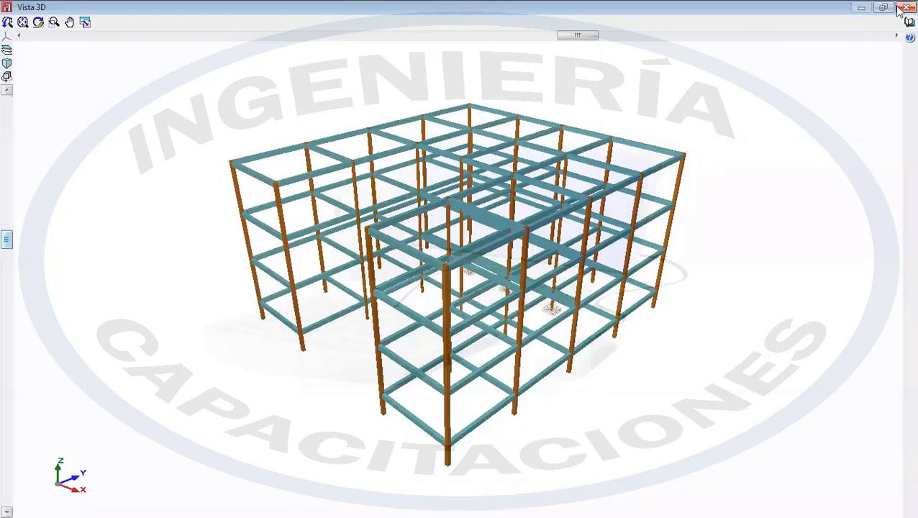
pyautogui.click(905, 8)
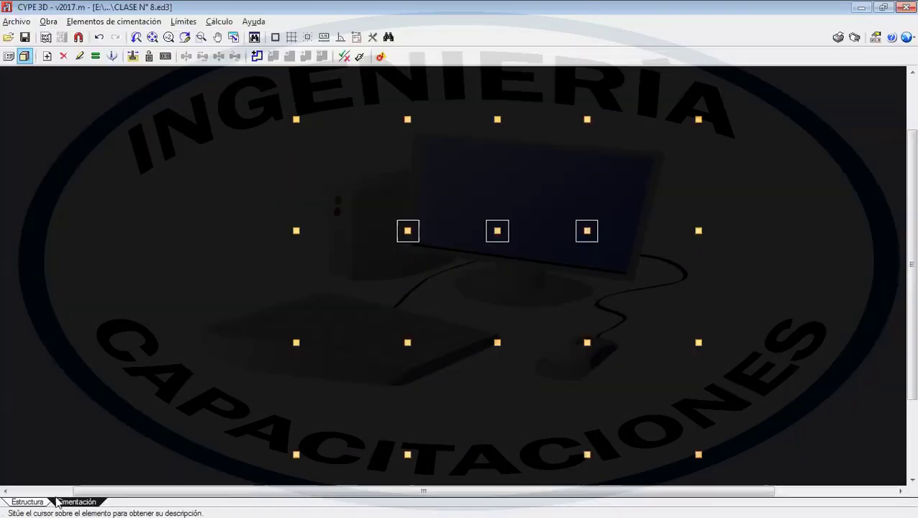
# - Calculate the structure with No dimensionar perfiles, sizing the concrete pillars and beams and checking the bars, and accept default moment coefficients
pyautogui.click(29, 502)
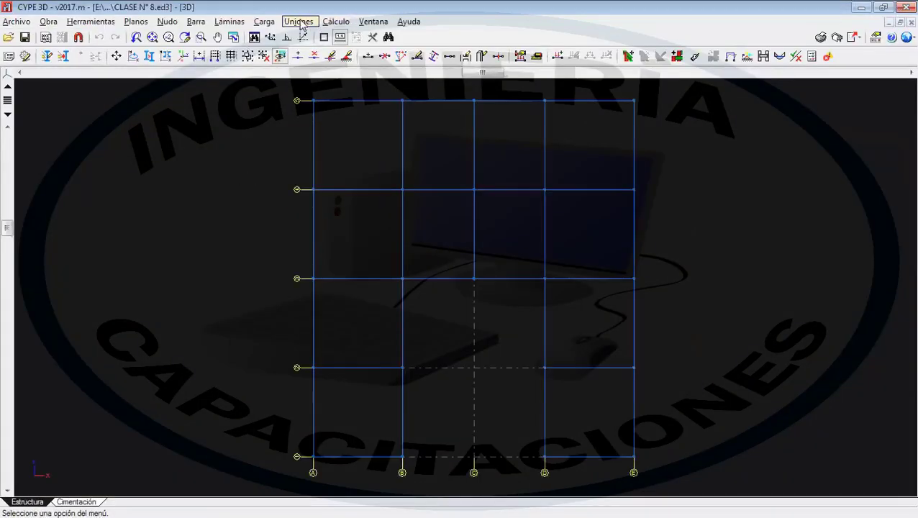
pyautogui.click(333, 22)
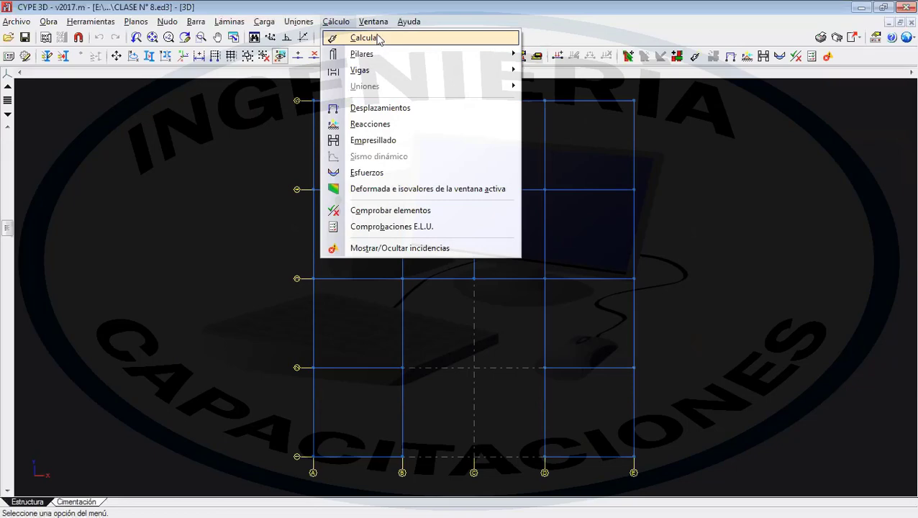
pyautogui.click(376, 38)
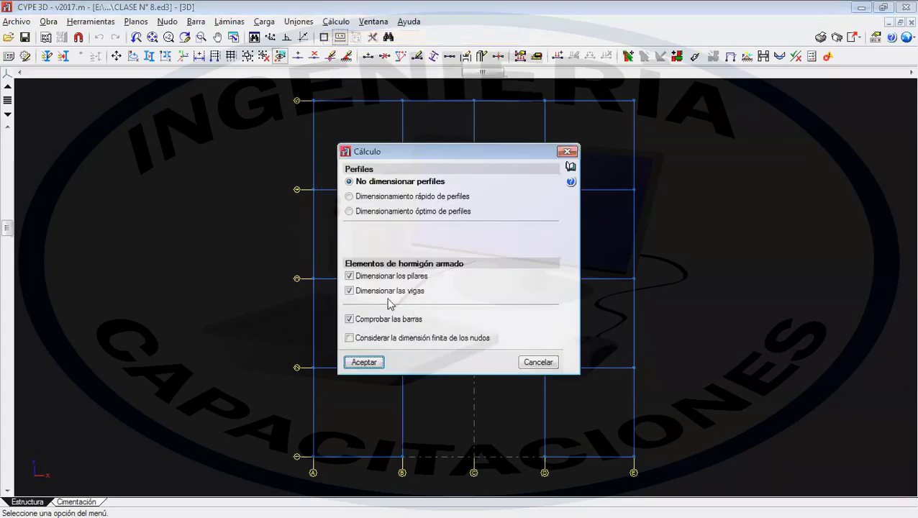
pyautogui.click(364, 363)
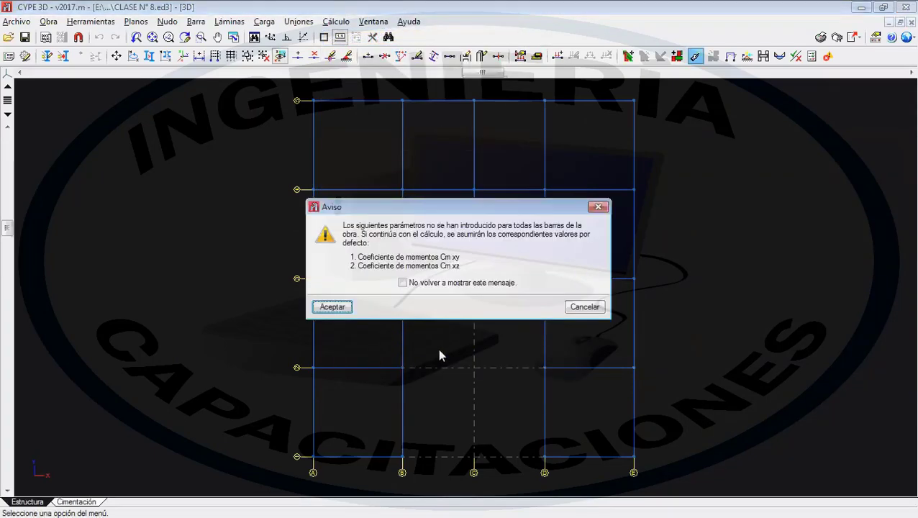
pyautogui.click(338, 308)
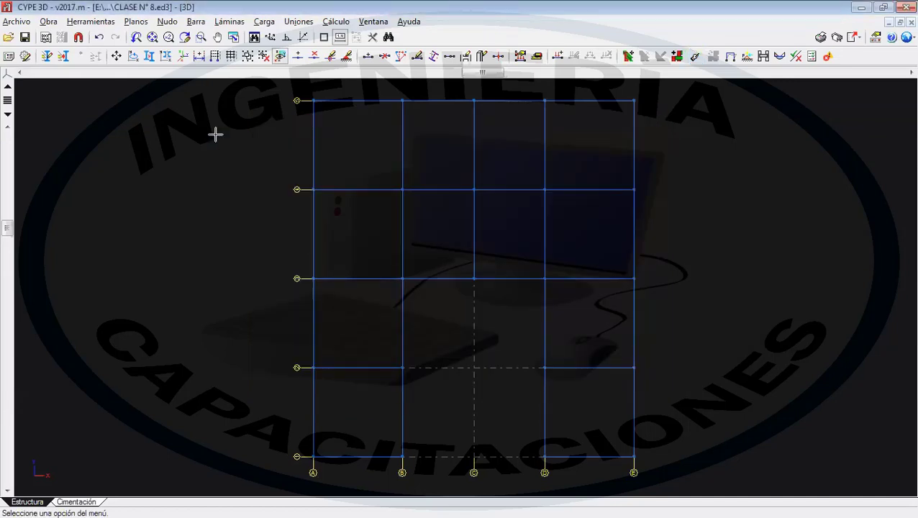
pyautogui.click(333, 22)
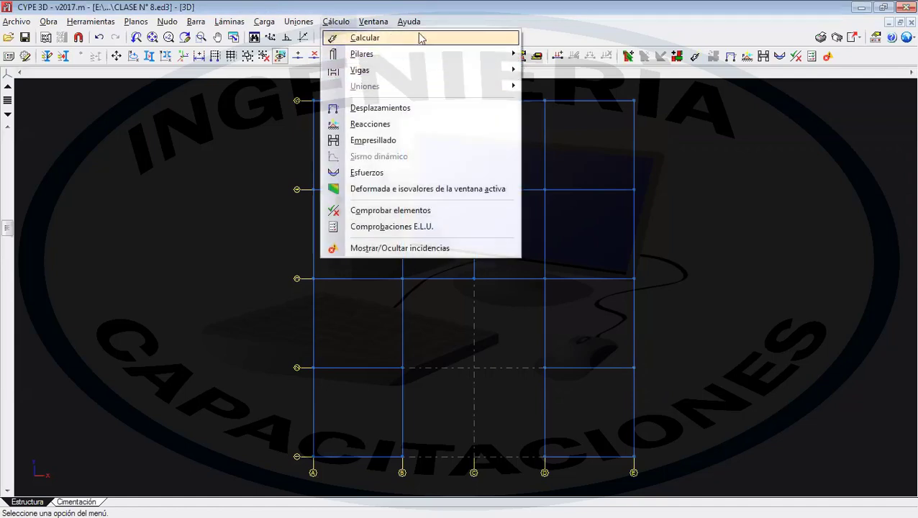
pyautogui.click(420, 37)
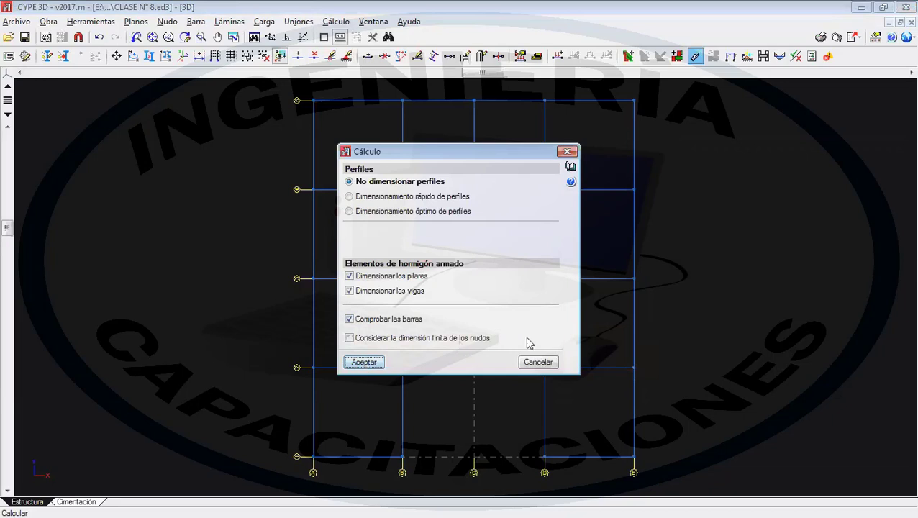
pyautogui.click(531, 362)
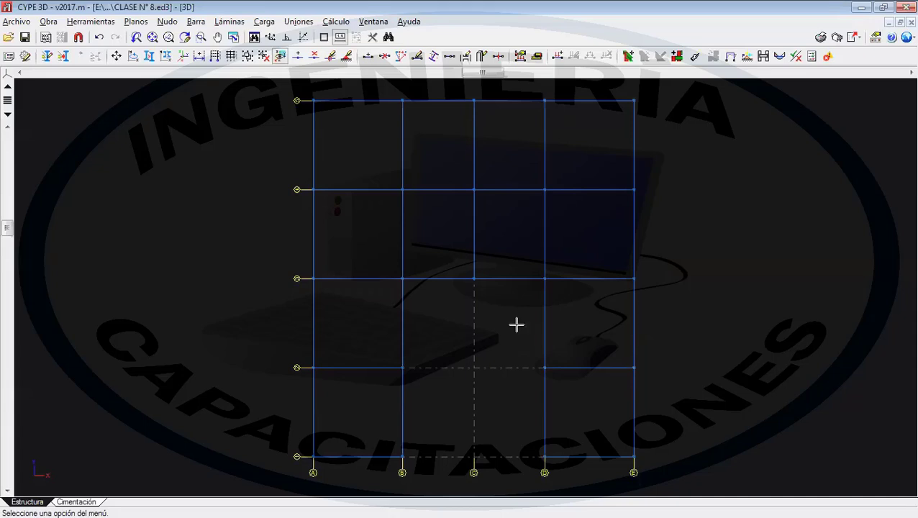
# - Return to the foundation model, inspect the reinforcement of a footing under a circular pillar in 3D, and close the 3D view
pyautogui.click(99, 502)
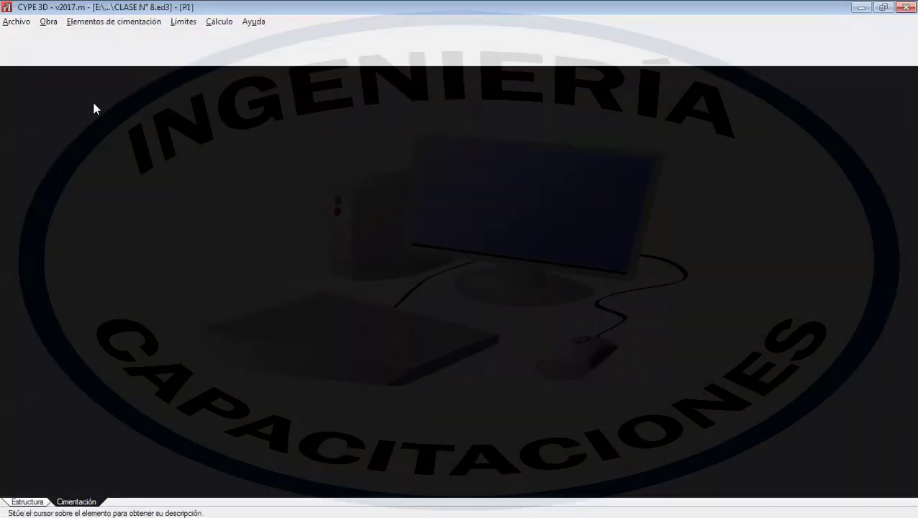
pyautogui.click(27, 56)
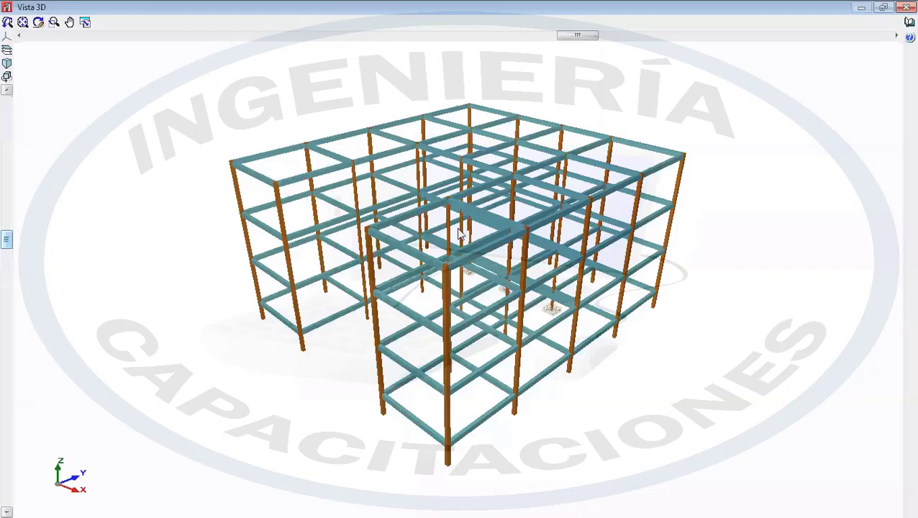
pyautogui.moveTo(627, 334); pyautogui.dragTo(554, 340, button='middle')
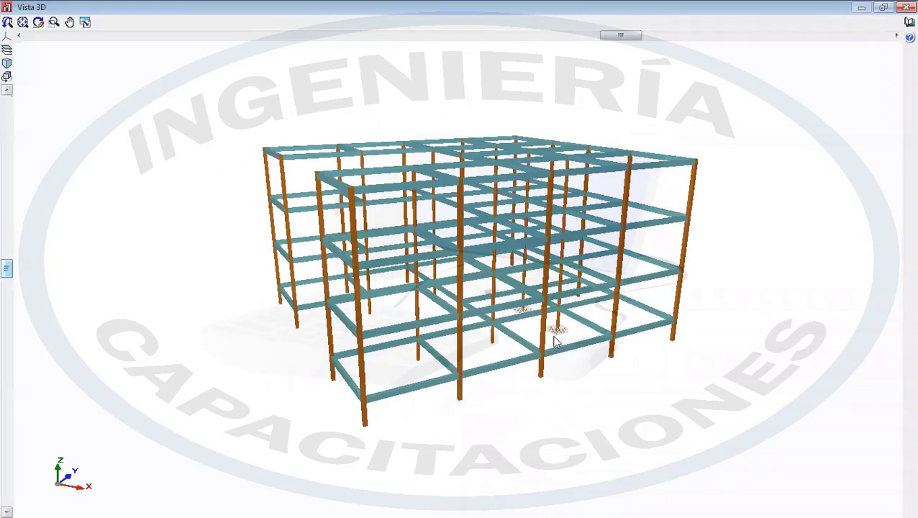
pyautogui.moveTo(460, 306); pyautogui.dragTo(566, 458, button='middle')
pyautogui.scroll(1, 601, 363)
pyautogui.scroll(1, 533, 384)
pyautogui.scroll(2, 502, 390)
pyautogui.scroll(1, 541, 401)
pyautogui.scroll(3, 542, 389)
pyautogui.scroll(2, 601, 341)
pyautogui.scroll(4, 603, 342)
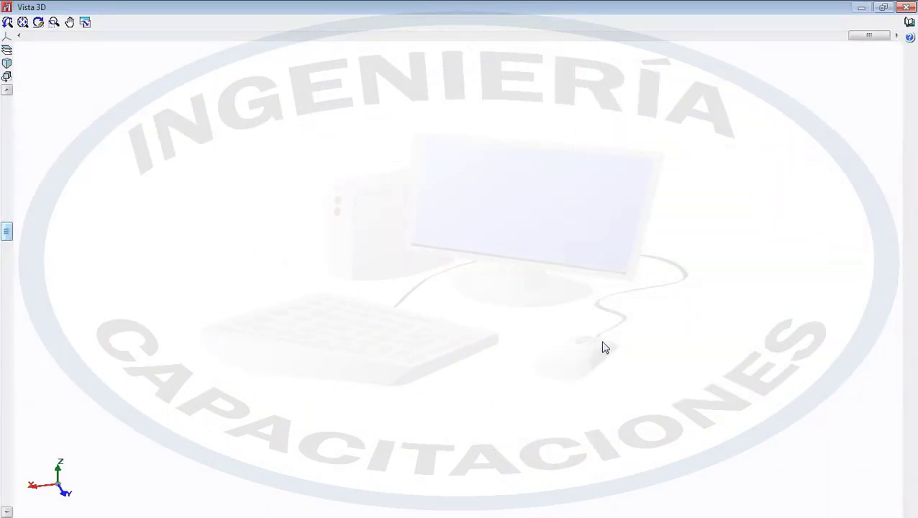
pyautogui.scroll(1, 602, 341)
pyautogui.scroll(1, 594, 341)
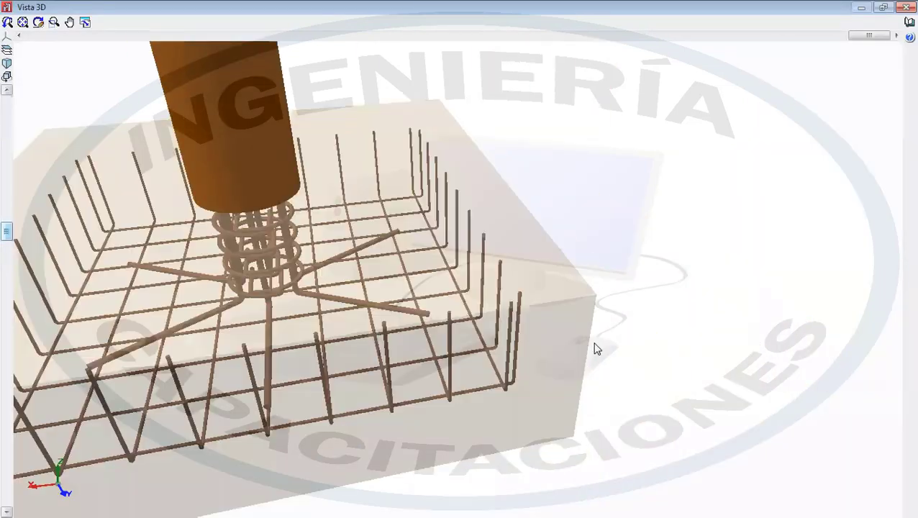
pyautogui.scroll(-1, 592, 360)
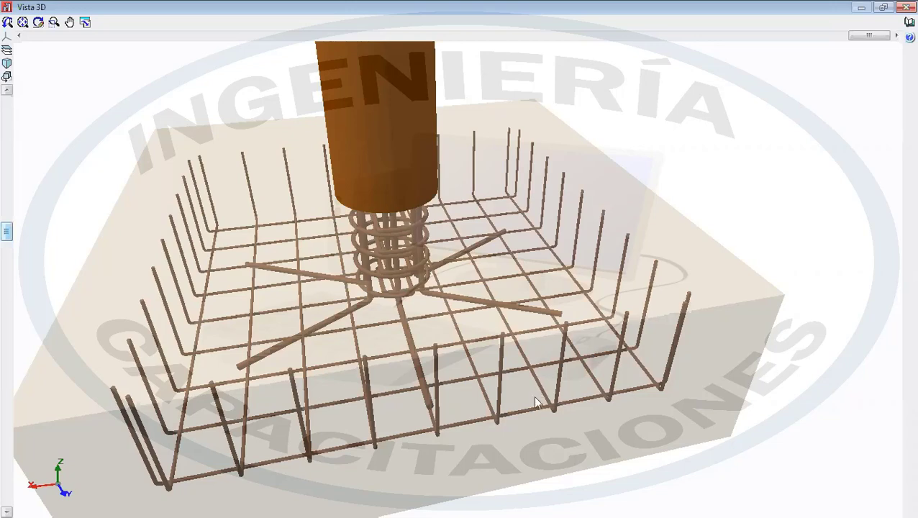
pyautogui.click(905, 8)
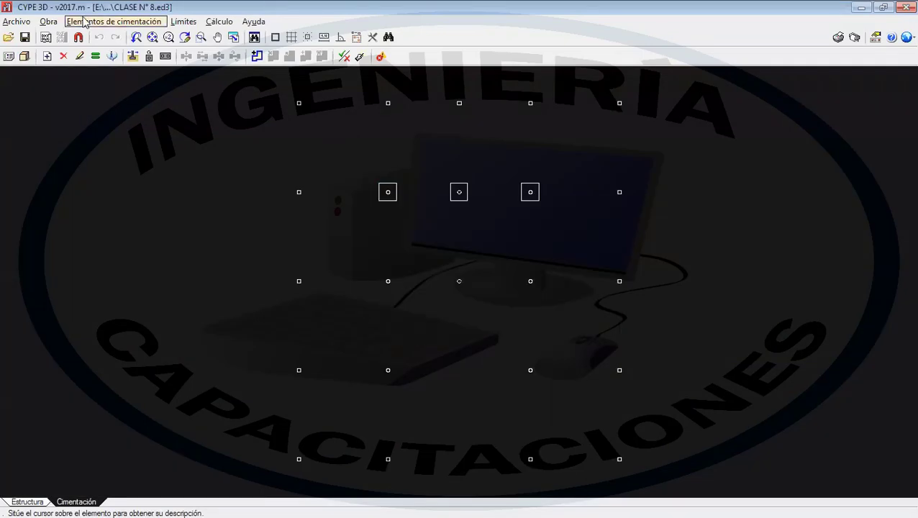
# - Place centred rectangular reinforced concrete footings, using the second single-column shape, under the two circular pillars on axis 2
pyautogui.click(84, 21)
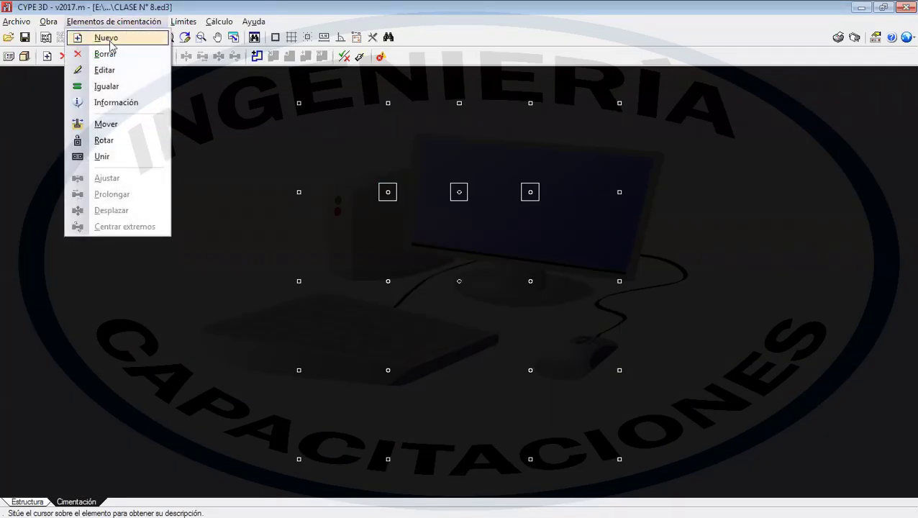
pyautogui.click(108, 38)
pyautogui.click(82, 93)
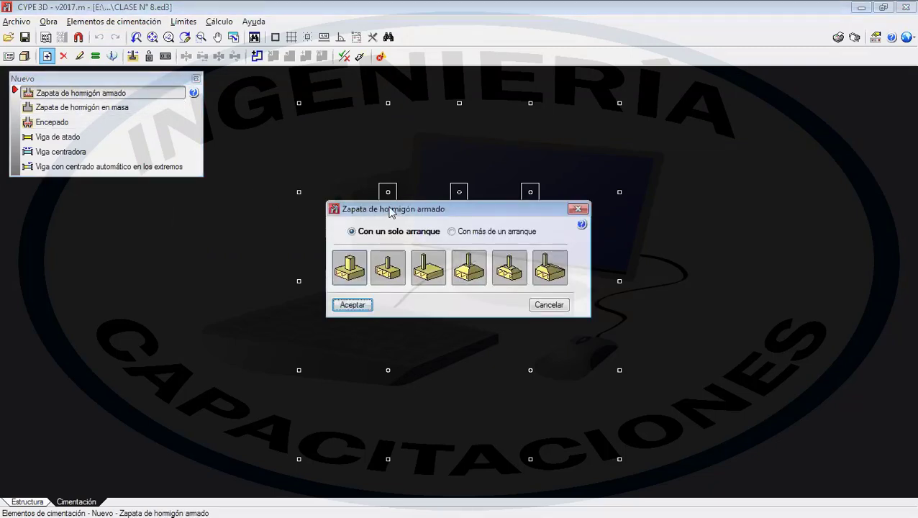
pyautogui.click(388, 268)
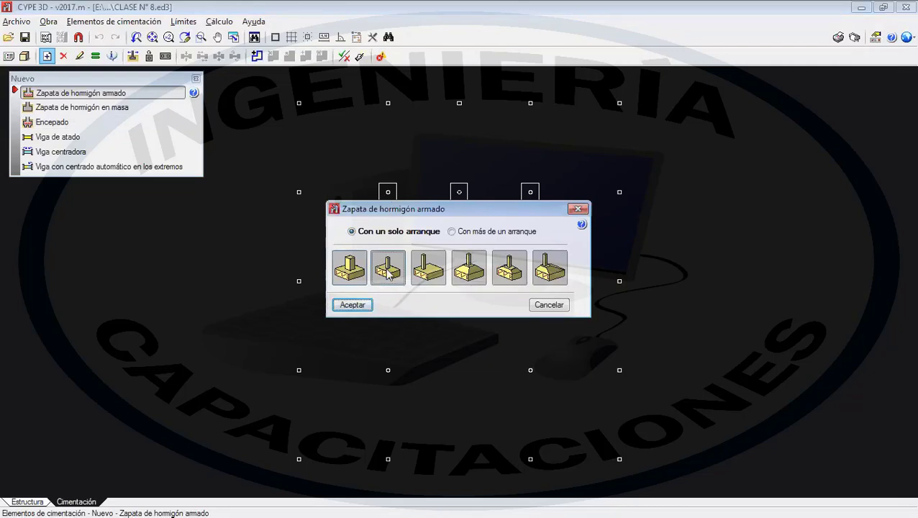
pyautogui.click(353, 306)
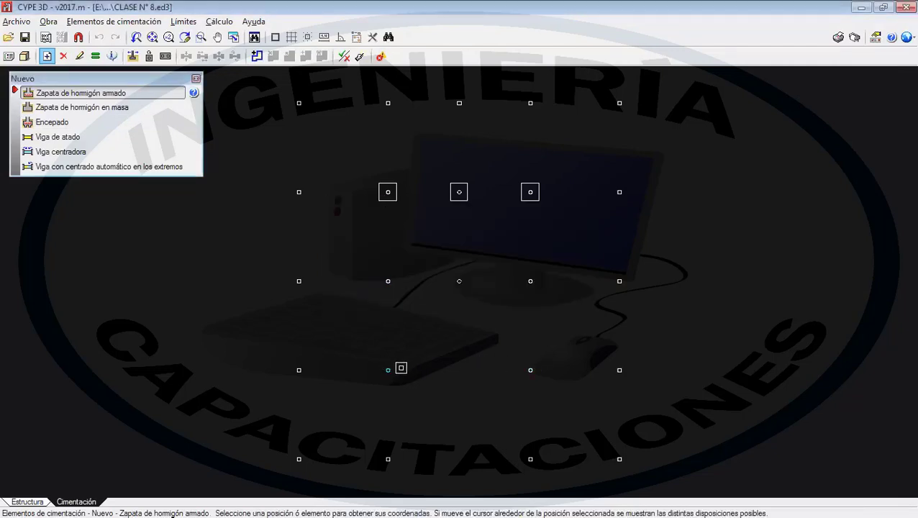
pyautogui.click(437, 372)
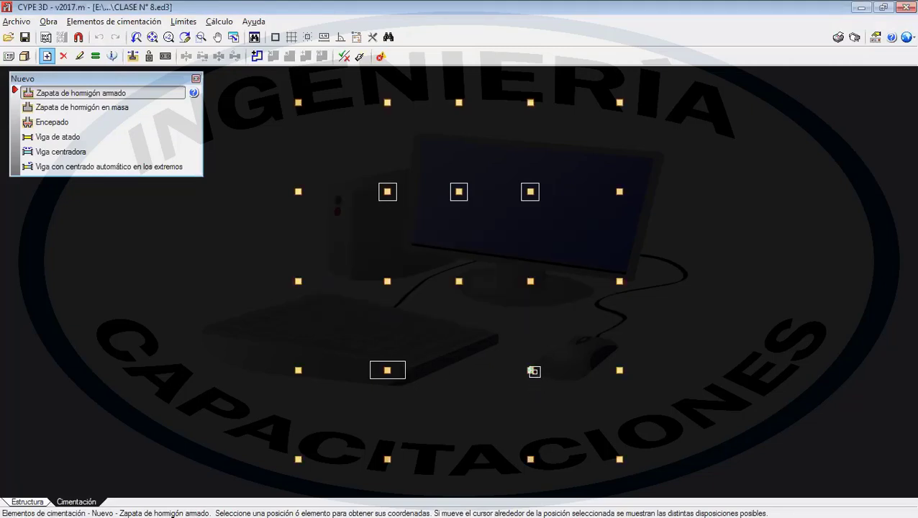
pyautogui.click(531, 373)
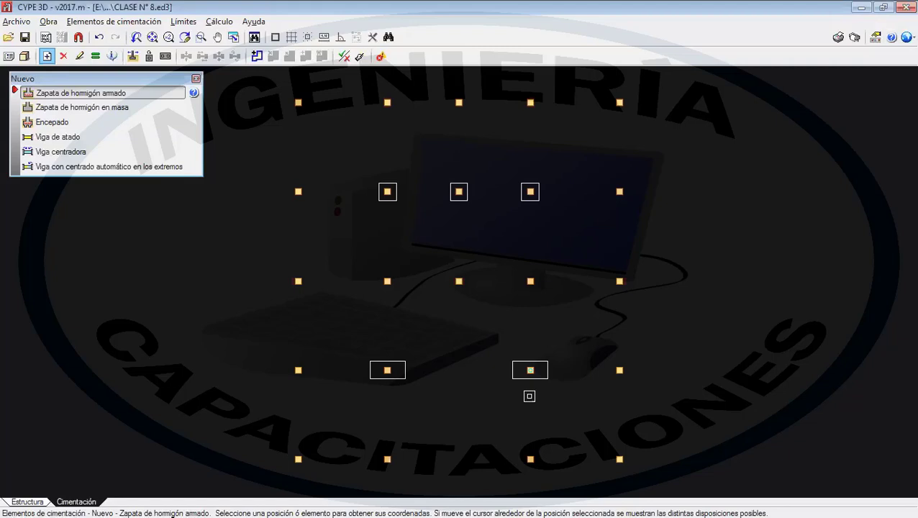
# - Choose the third single-column shape for a reinforced concrete footing and place it as an inward-facing corner footing under P4
pyautogui.click(130, 94)
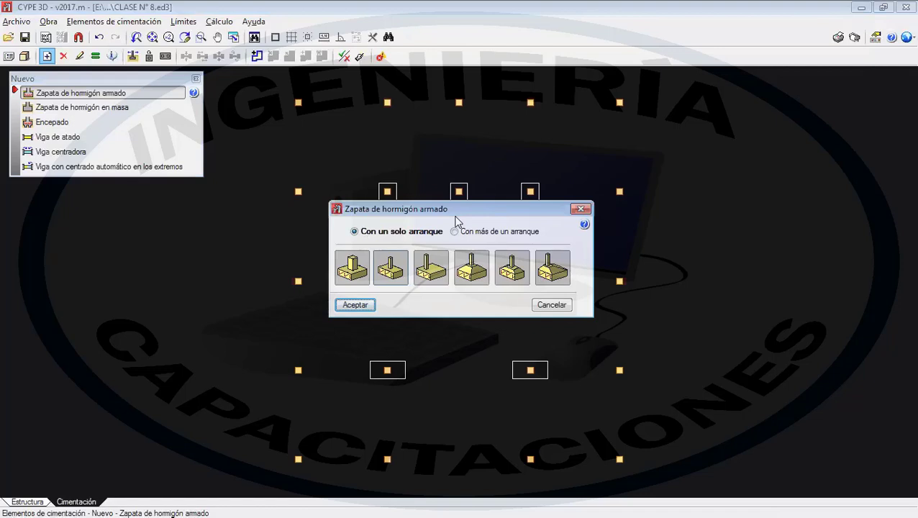
pyautogui.moveTo(455, 216); pyautogui.dragTo(462, 232)
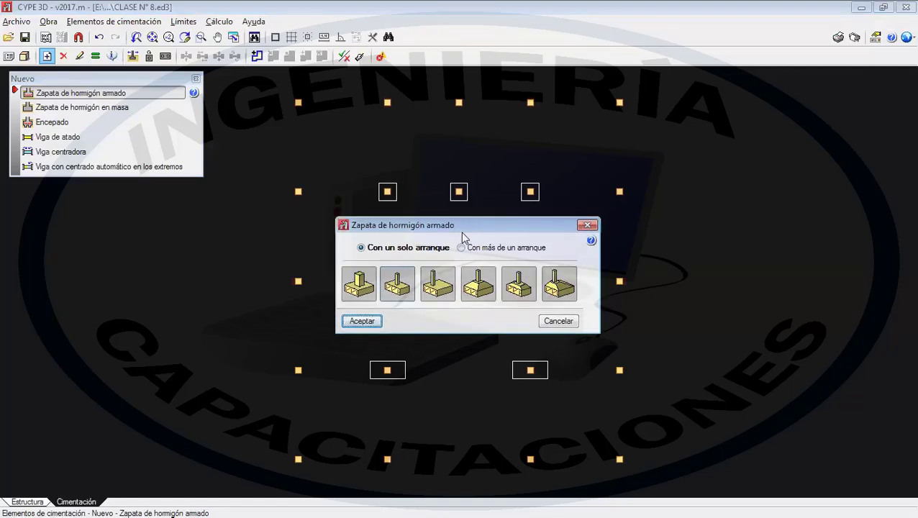
pyautogui.click(443, 277)
pyautogui.click(366, 321)
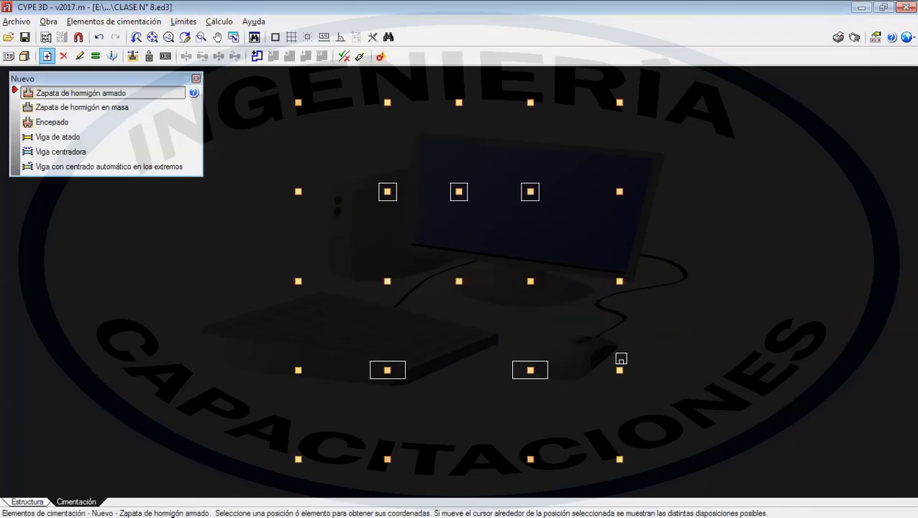
pyautogui.scroll(2, 612, 370)
pyautogui.scroll(3, 591, 315)
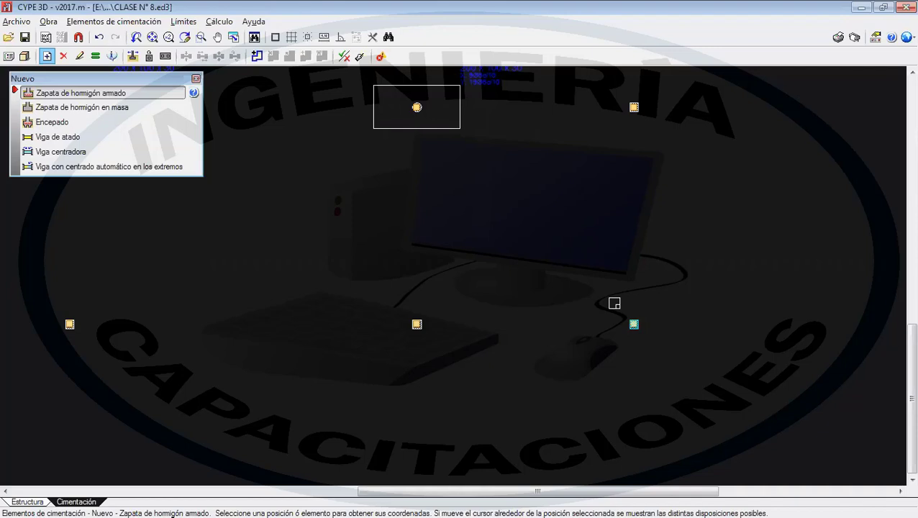
pyautogui.scroll(5, 618, 312)
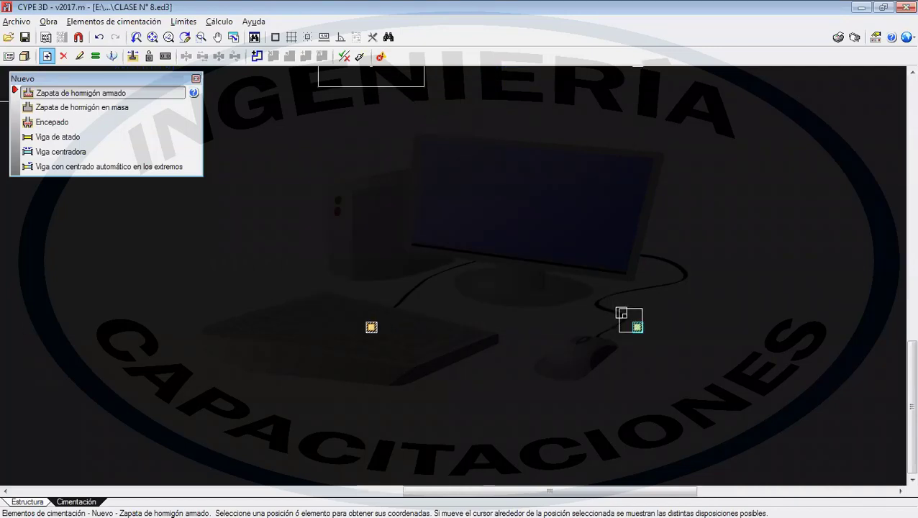
pyautogui.scroll(-4, 632, 315)
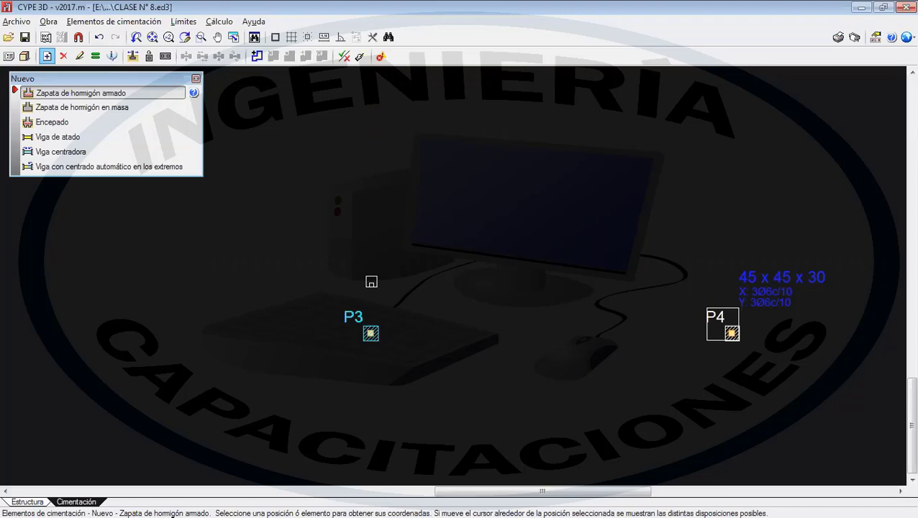
# - Place edge footings extending inward from the front boundary under pillars P3 and P2
pyautogui.click(371, 281)
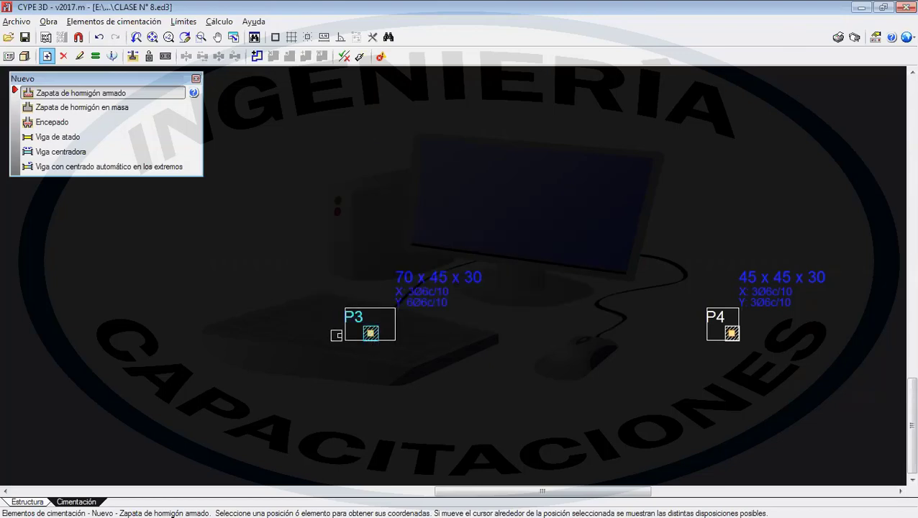
pyautogui.scroll(-1, 348, 334)
pyautogui.moveTo(348, 333); pyautogui.dragTo(498, 334, button='middle')
pyautogui.moveTo(190, 342); pyautogui.dragTo(402, 343, button='middle')
pyautogui.scroll(2, 284, 342)
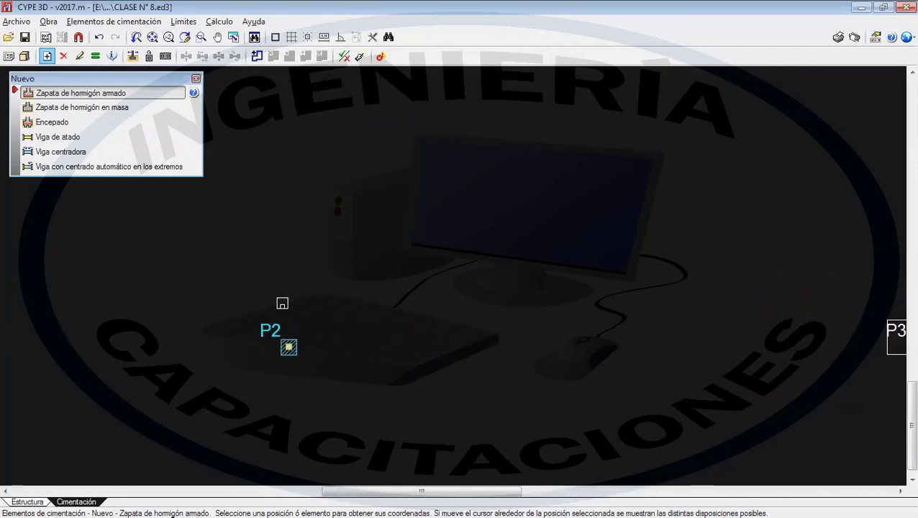
pyautogui.click(288, 307)
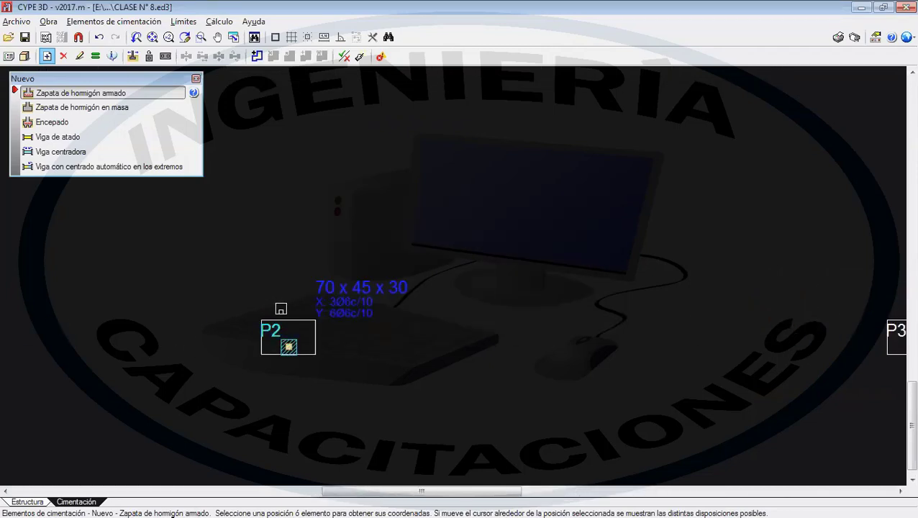
# - Place a corner footing under pillar P1, extending toward the inside of the building
pyautogui.moveTo(281, 310); pyautogui.dragTo(480, 328, button='middle')
pyautogui.scroll(1, 328, 319)
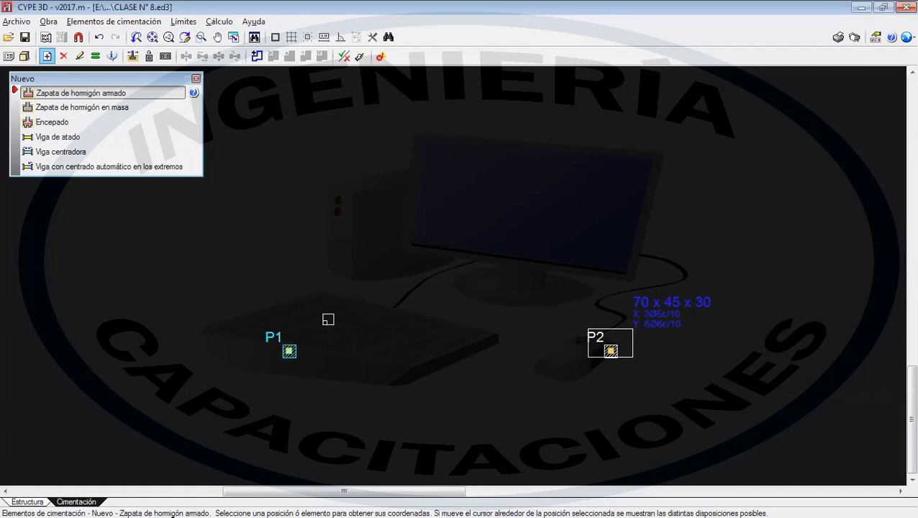
pyautogui.click(328, 319)
# - Place inward-facing edge footings under the two outer pillars on axis 2, at axes A and E
pyautogui.scroll(-2, 329, 319)
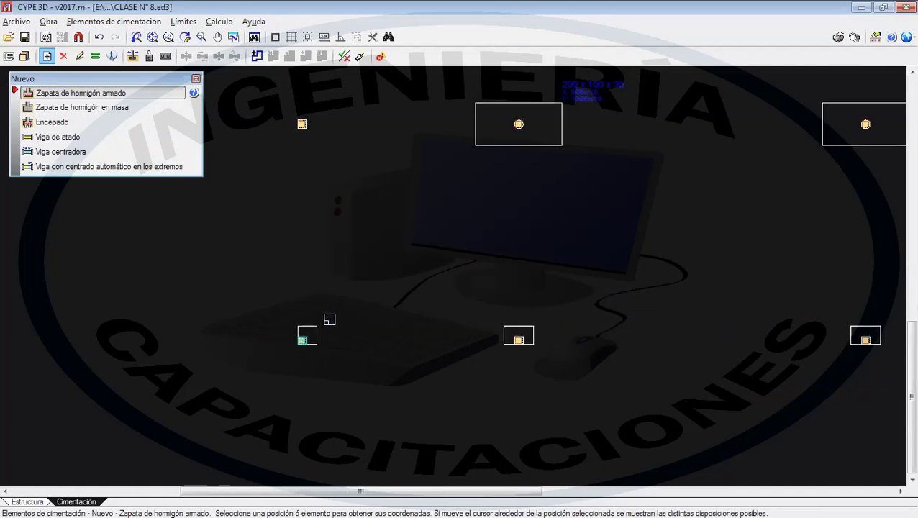
pyautogui.moveTo(330, 320); pyautogui.dragTo(301, 412, button='middle')
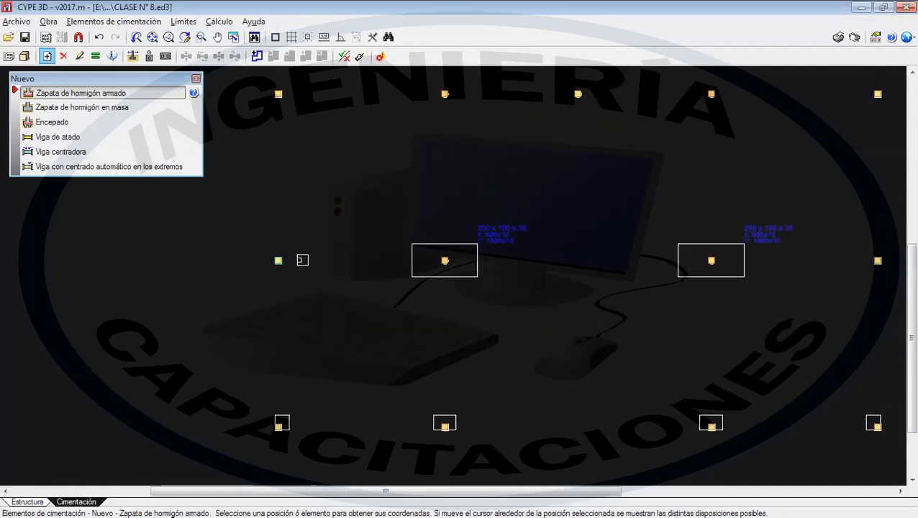
pyautogui.click(307, 259)
pyautogui.moveTo(459, 310); pyautogui.dragTo(147, 371, button='middle')
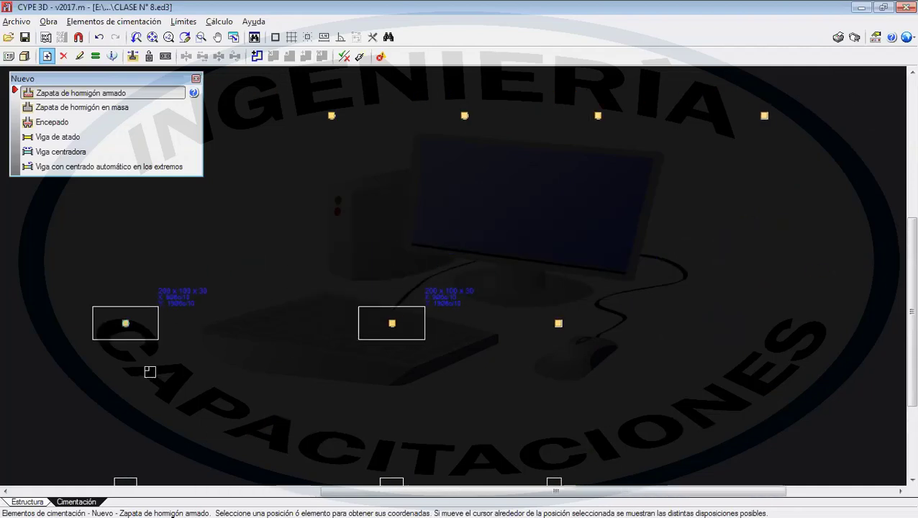
pyautogui.click(530, 323)
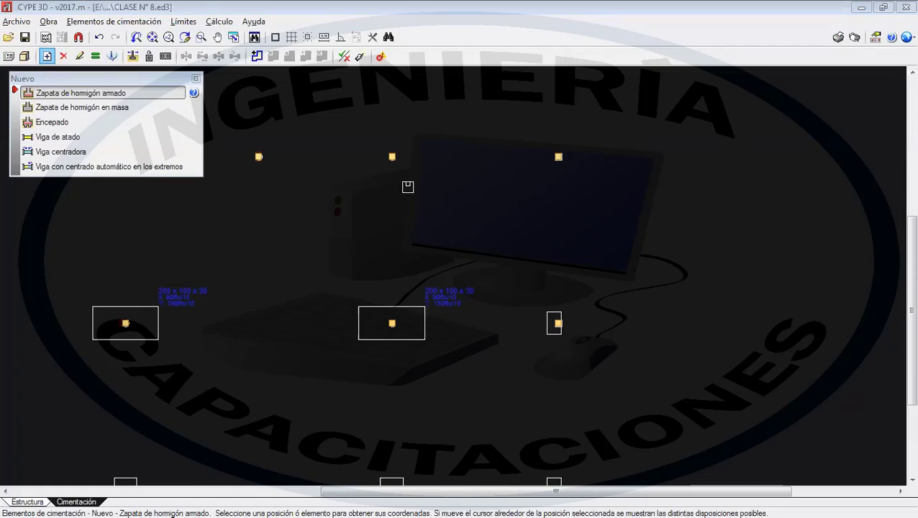
# - Choose the single-column square pyramidal shape for a reinforced concrete footing and place centred footings under pillars P19 and P21
pyautogui.click(303, 196)
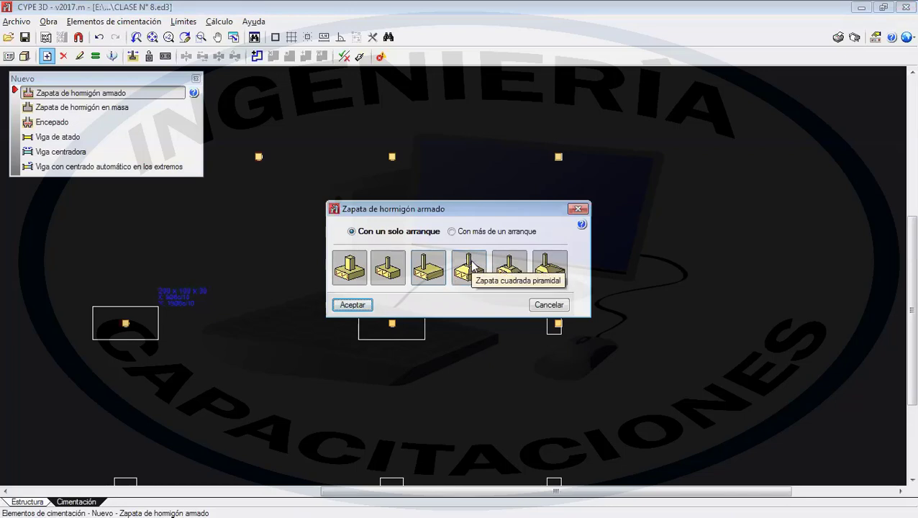
pyautogui.click(472, 268)
pyautogui.click(351, 311)
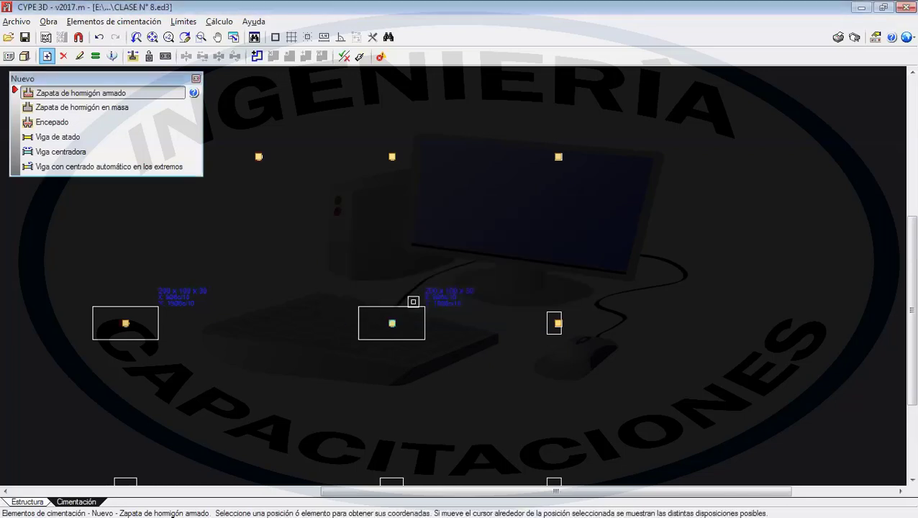
pyautogui.moveTo(430, 308); pyautogui.dragTo(587, 405, button='middle')
pyautogui.scroll(-1, 403, 332)
pyautogui.moveTo(395, 327); pyautogui.dragTo(416, 351, button='middle')
pyautogui.scroll(2, 334, 293)
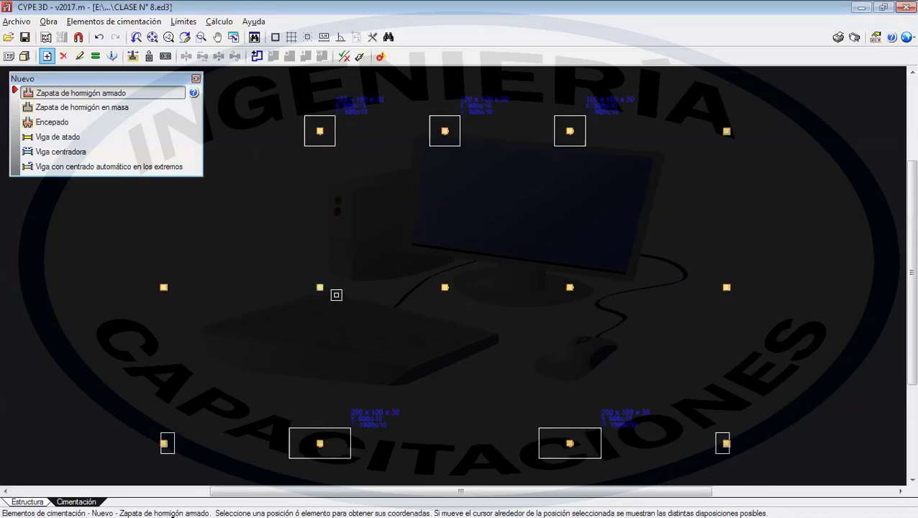
pyautogui.click(317, 287)
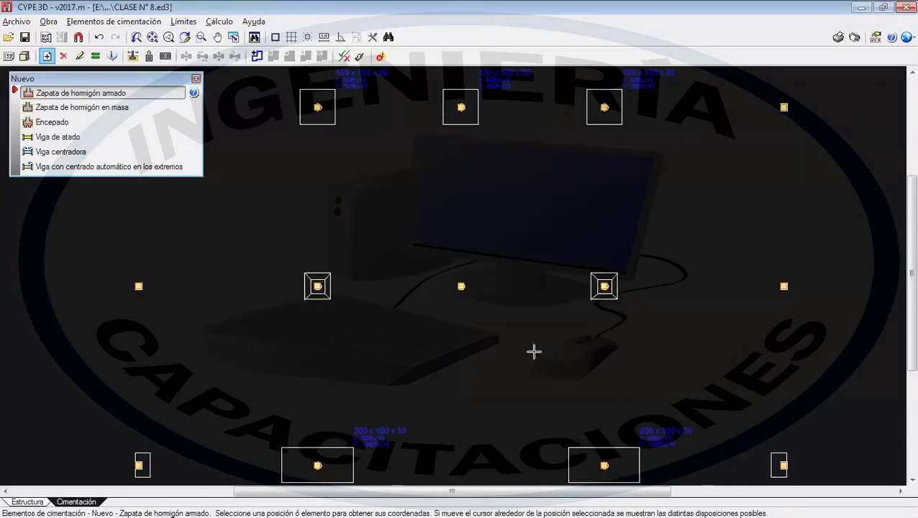
pyautogui.scroll(-2, 525, 346)
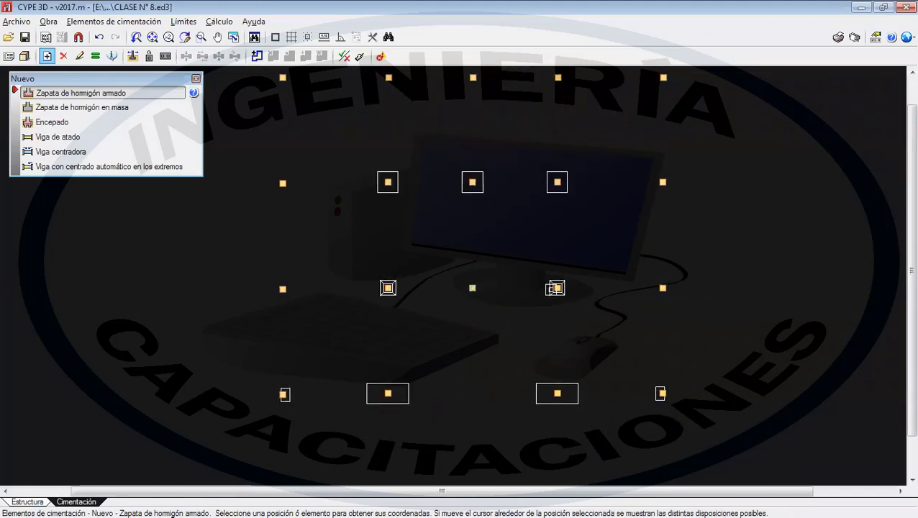
pyautogui.scroll(3, 572, 320)
pyautogui.scroll(-2, 557, 288)
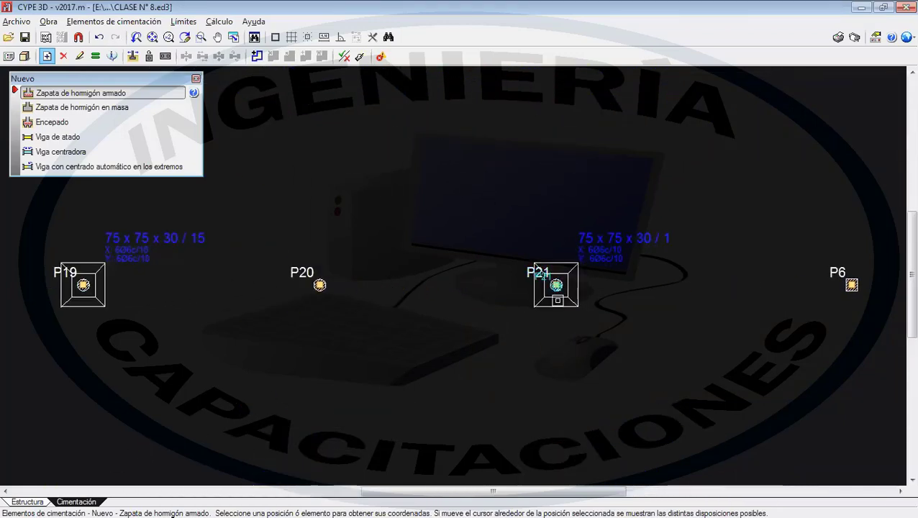
pyautogui.scroll(1, 551, 202)
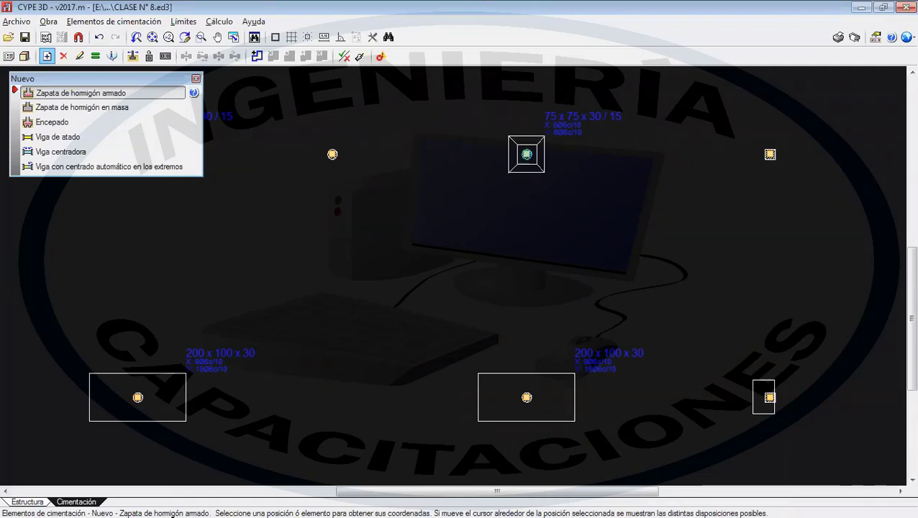
pyautogui.click(527, 154)
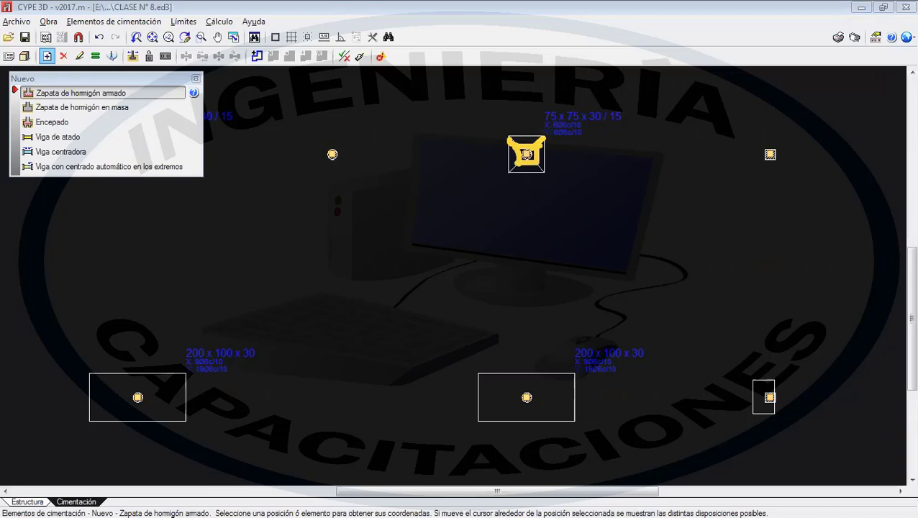
pyautogui.press('Escape')
# - Choose the fifth single-column footing shape, the centred pyramidal rectangle, and place it under pillar P20 between the two square pyramidal footings
pyautogui.moveTo(350, 187); pyautogui.dragTo(363, 215, button='middle')
pyautogui.rightClick(376, 227)
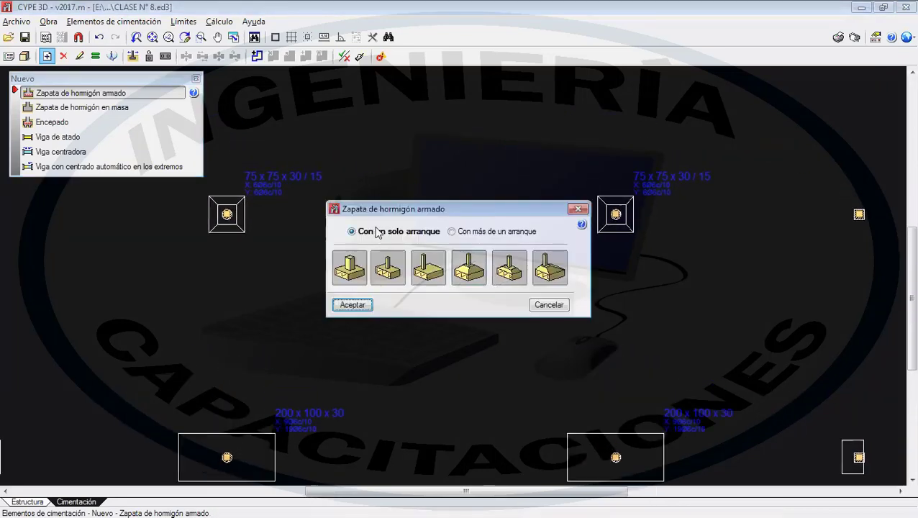
pyautogui.click(511, 272)
pyautogui.click(342, 309)
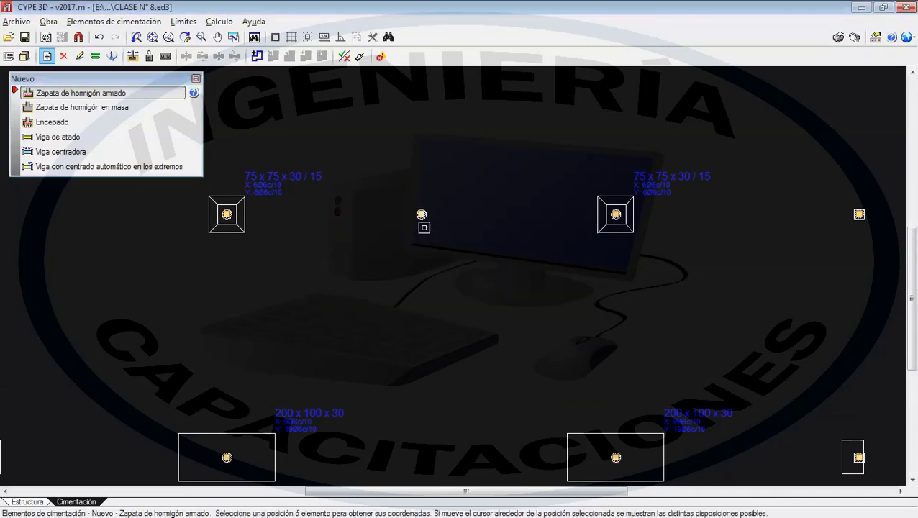
pyautogui.click(421, 214)
pyautogui.scroll(1, 422, 215)
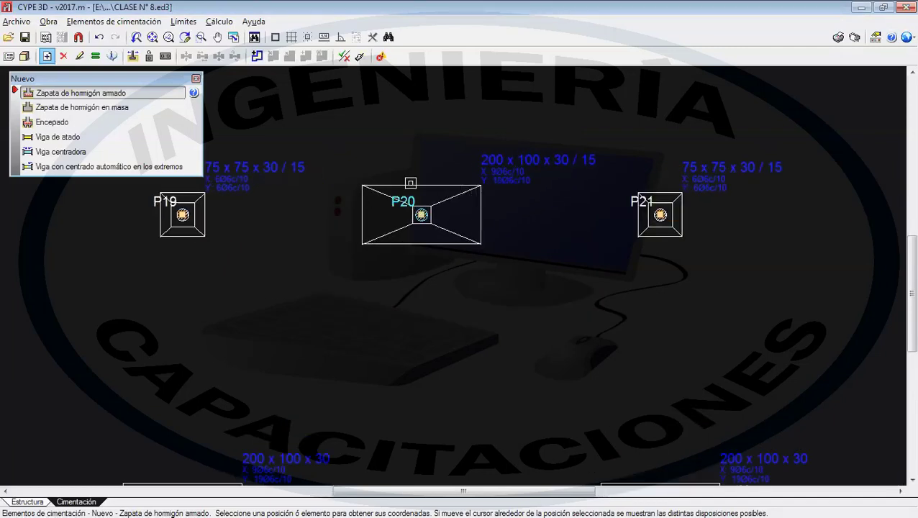
pyautogui.scroll(-1, 423, 216)
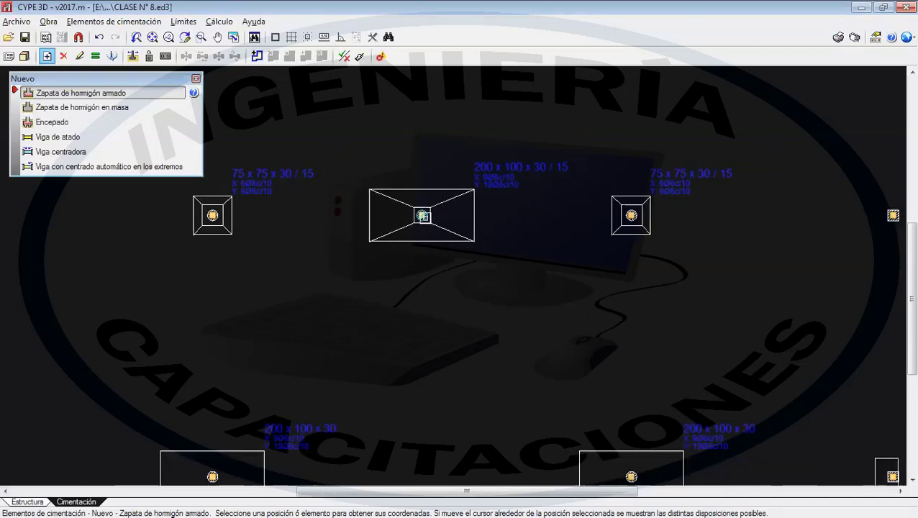
pyautogui.scroll(-3, 425, 219)
pyautogui.moveTo(436, 255); pyautogui.dragTo(403, 260, button='middle')
pyautogui.scroll(1, 445, 285)
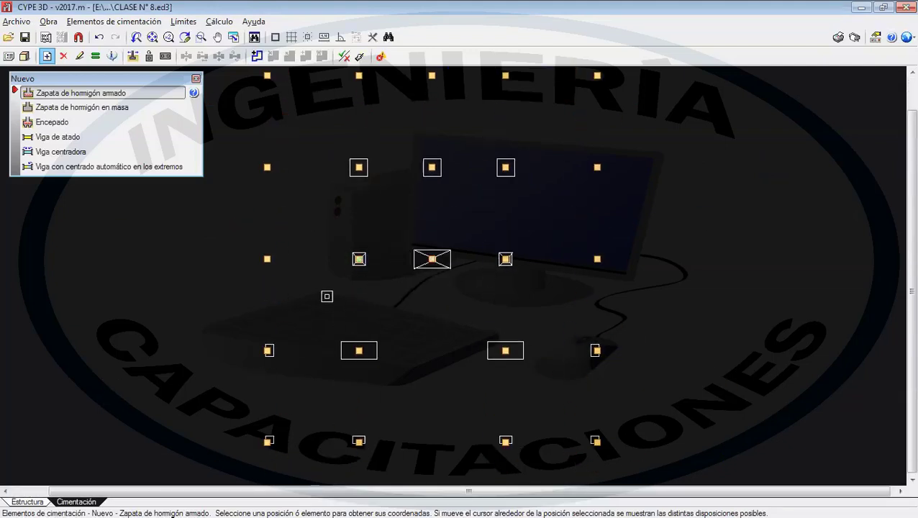
# - Choose the sixth single-column footing shape, the off-centre pyramidal one, and place it under pillar P14 extending toward the inside of the building
pyautogui.click(327, 296)
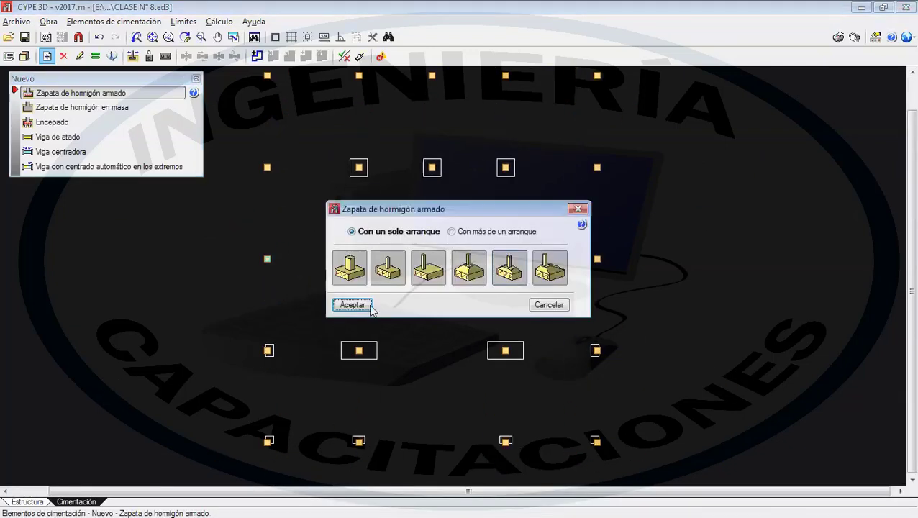
pyautogui.click(545, 269)
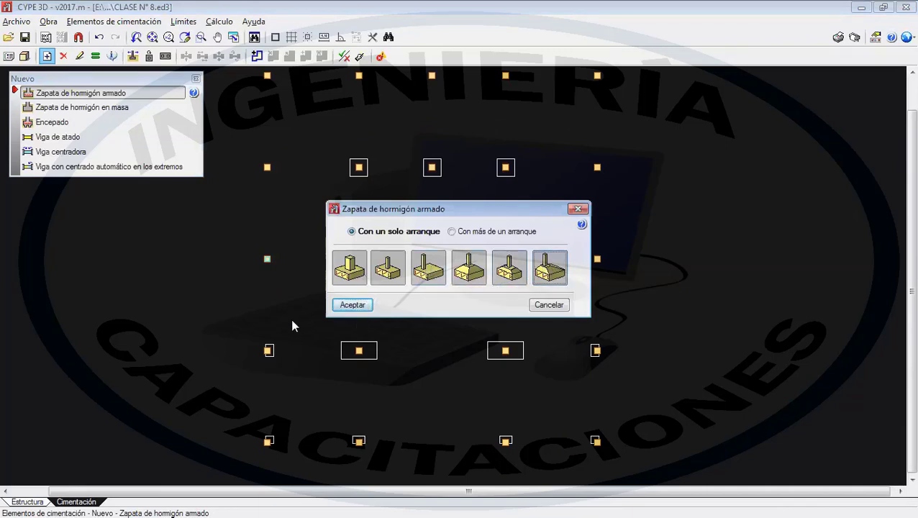
pyautogui.click(352, 305)
pyautogui.scroll(5, 270, 256)
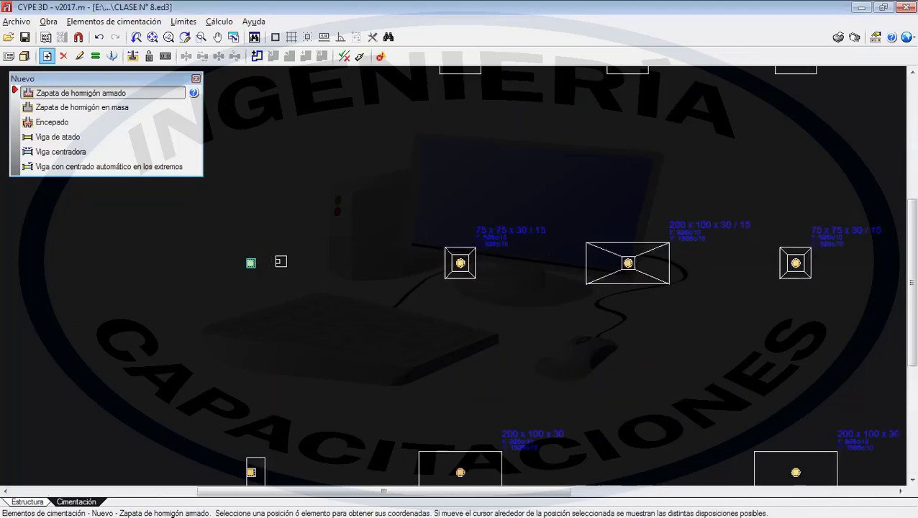
pyautogui.scroll(1, 258, 262)
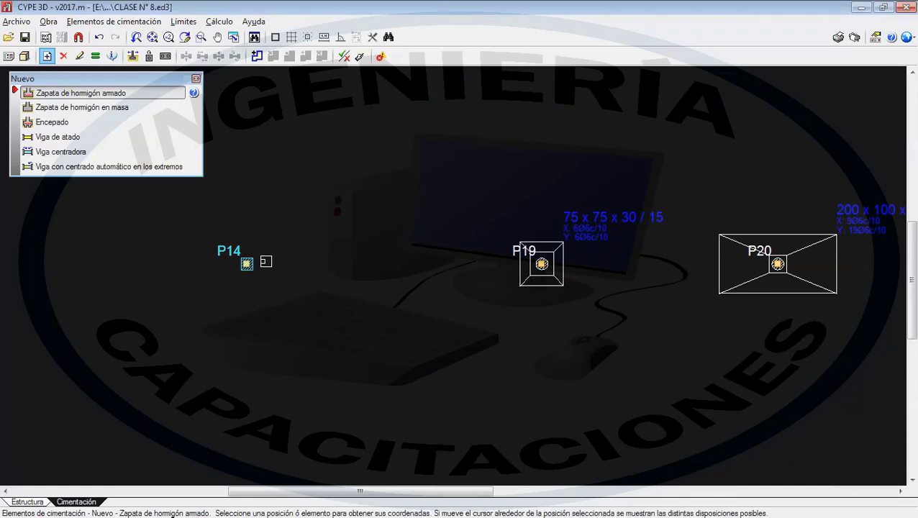
pyautogui.click(266, 261)
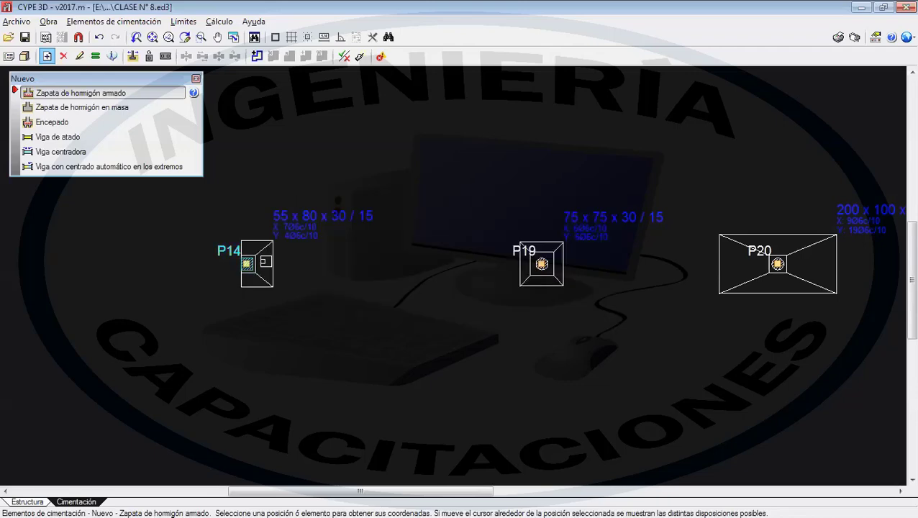
# - Place inward-facing pyramidal edge footings under pillars P6 and P7 on the opposite side of the building
pyautogui.scroll(-1, 265, 262)
pyautogui.scroll(-5, 290, 263)
pyautogui.moveTo(744, 267); pyautogui.dragTo(467, 285, button='middle')
pyautogui.scroll(5, 532, 281)
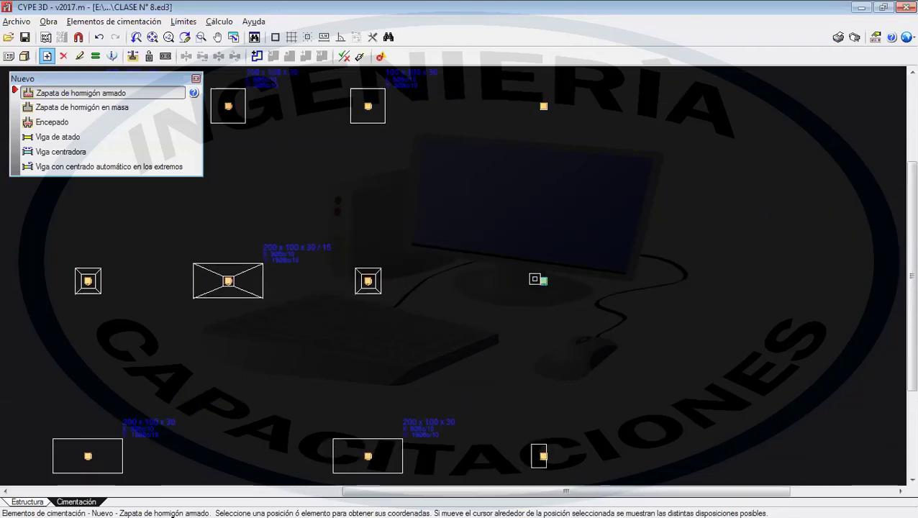
pyautogui.scroll(3, 534, 281)
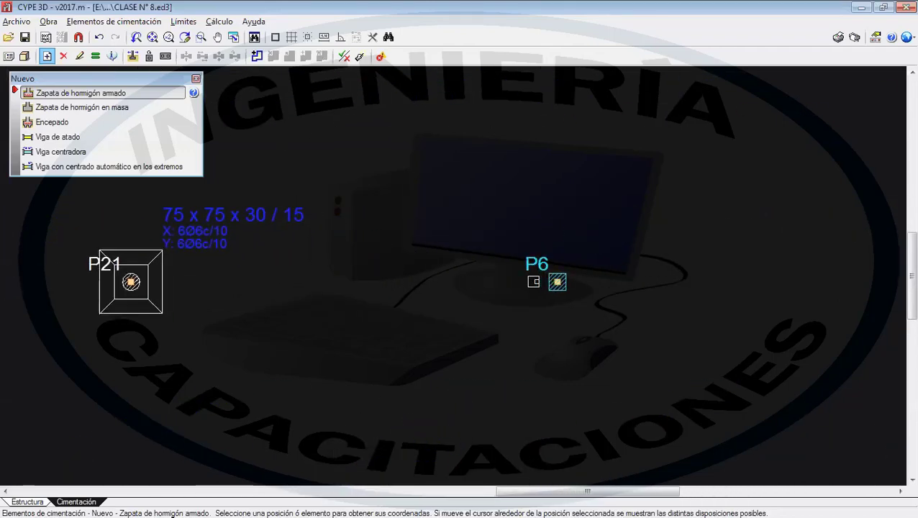
pyautogui.click(533, 281)
pyautogui.scroll(-2, 505, 237)
pyautogui.moveTo(498, 228); pyautogui.dragTo(492, 512, button='middle')
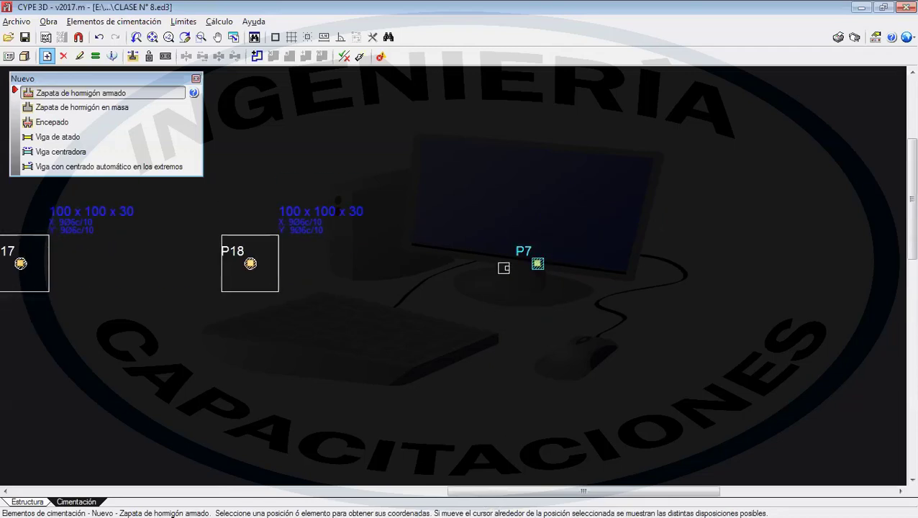
pyautogui.click(503, 268)
# - Place a pyramidal corner footing under pillar P8, extending toward the inside of the building
pyautogui.moveTo(483, 226); pyautogui.dragTo(490, 513, button='middle')
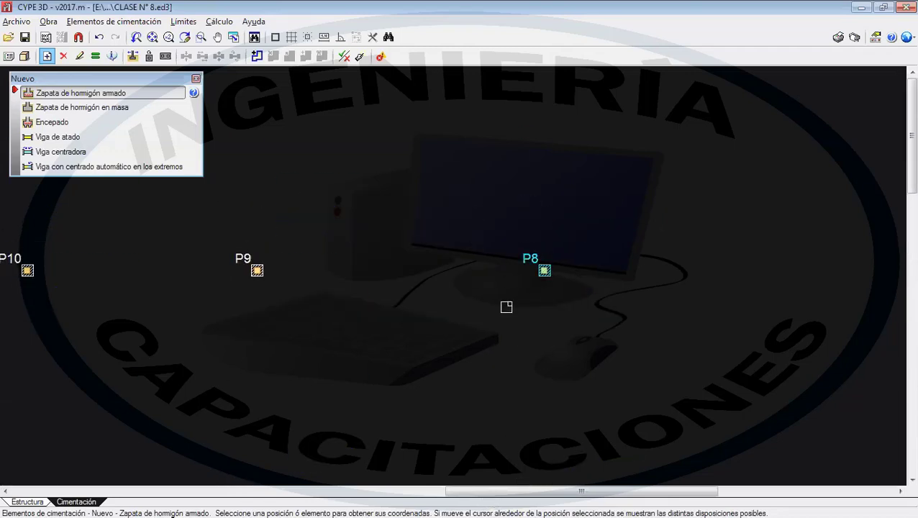
pyautogui.scroll(-1, 507, 308)
pyautogui.click(507, 307)
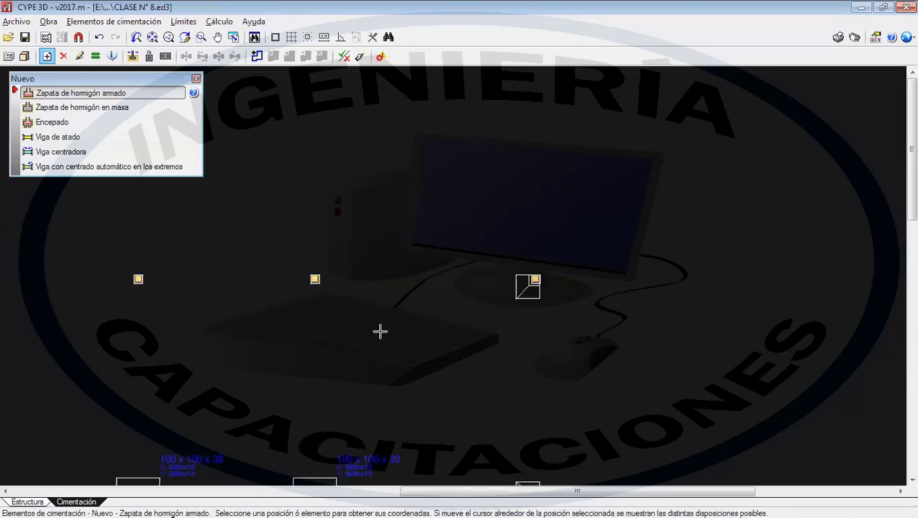
# - Place inward-facing pyramidal edge footings under P9, P10 and the next intermediate pillar along the rear boundary
pyautogui.moveTo(354, 324); pyautogui.dragTo(444, 302, button='middle')
pyautogui.scroll(-1, 444, 301)
pyautogui.click(415, 283)
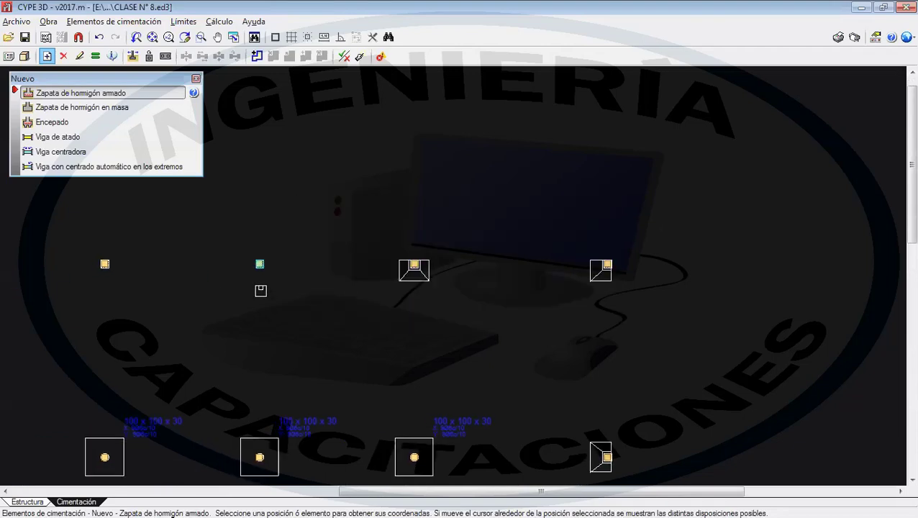
pyautogui.click(260, 290)
pyautogui.moveTo(220, 309); pyautogui.dragTo(405, 346, button='middle')
pyautogui.click(290, 324)
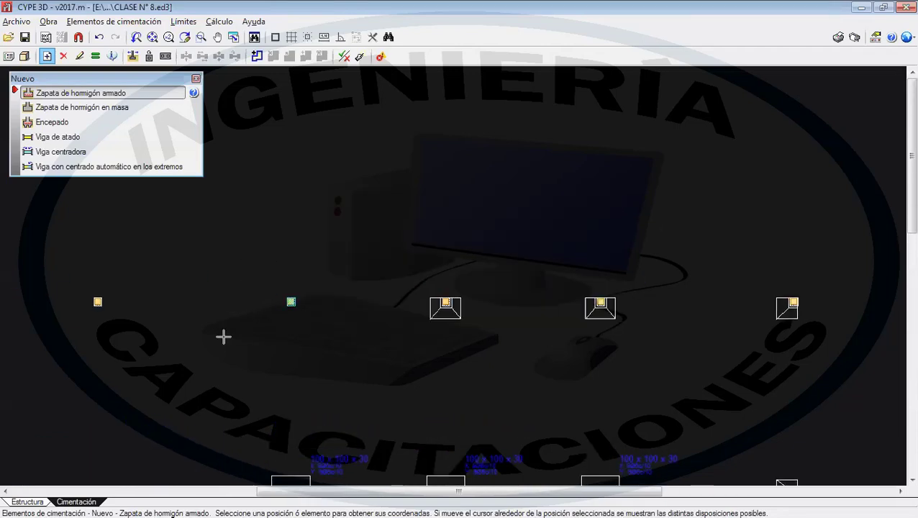
# - Place an inward-facing pyramidal corner footing at the remaining rear corner and an edge footing under the pillar between that corner and P14
pyautogui.click(121, 333)
pyautogui.scroll(-1, 163, 347)
pyautogui.moveTo(174, 360); pyautogui.dragTo(272, 258, button='middle')
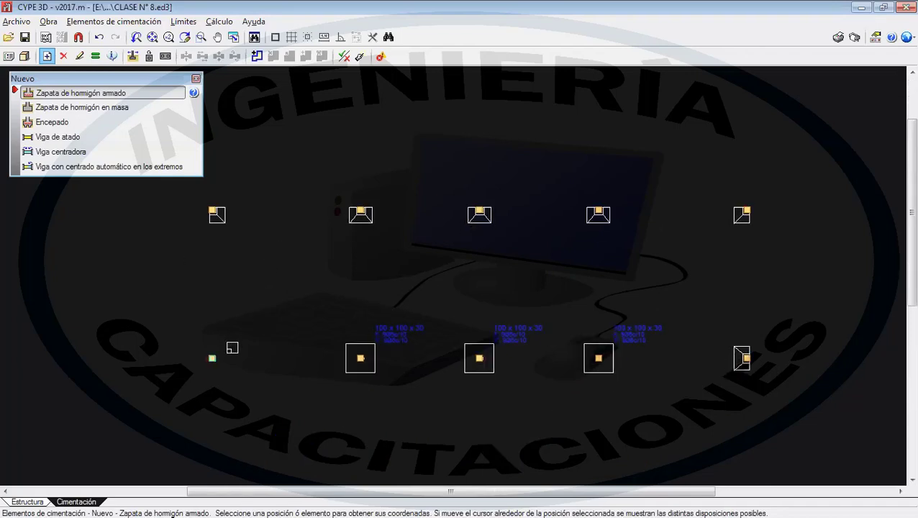
pyautogui.click(232, 356)
pyautogui.scroll(-1, 244, 372)
pyautogui.moveTo(244, 372); pyautogui.dragTo(259, 235, button='middle')
pyautogui.scroll(-1, 270, 296)
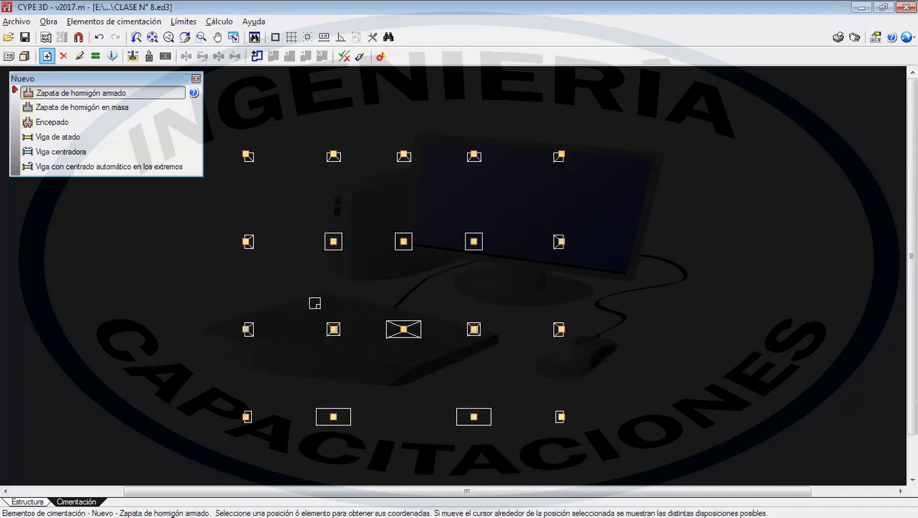
pyautogui.scroll(-1, 393, 320)
pyautogui.moveTo(414, 347); pyautogui.dragTo(408, 330, button='middle')
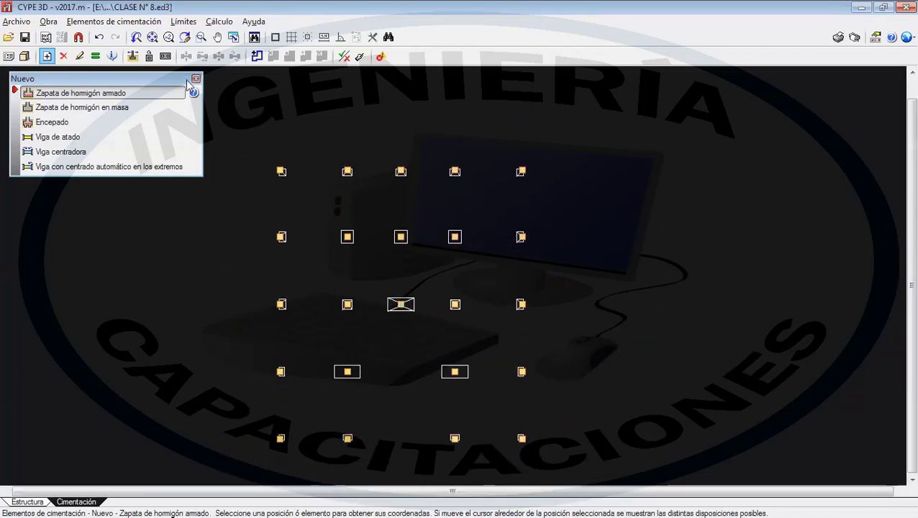
# - Finish adding footings and examine the frame with its foundations from several angles in the 3D view before returning to the foundation plan
pyautogui.click(26, 56)
pyautogui.click(196, 79)
pyautogui.click(26, 56)
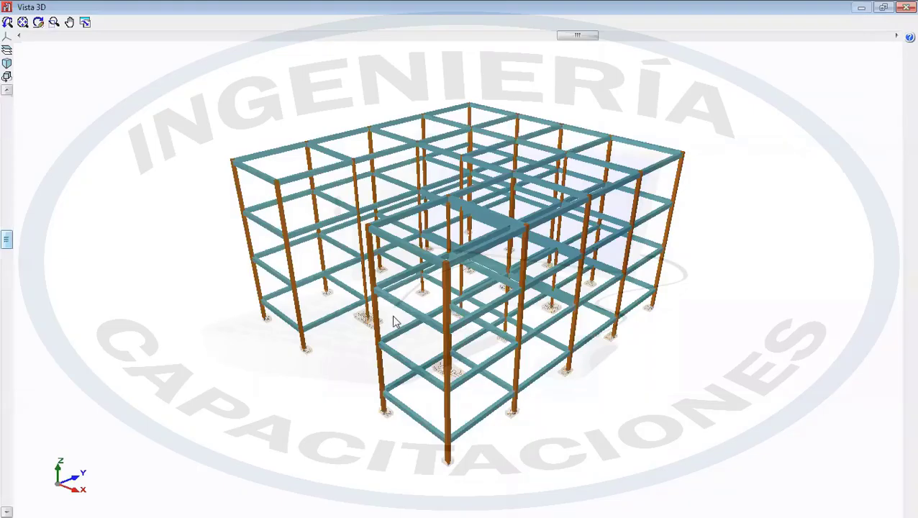
pyautogui.moveTo(390, 316); pyautogui.dragTo(419, 350)
pyautogui.scroll(4, 504, 363)
pyautogui.moveTo(505, 362); pyautogui.dragTo(542, 332)
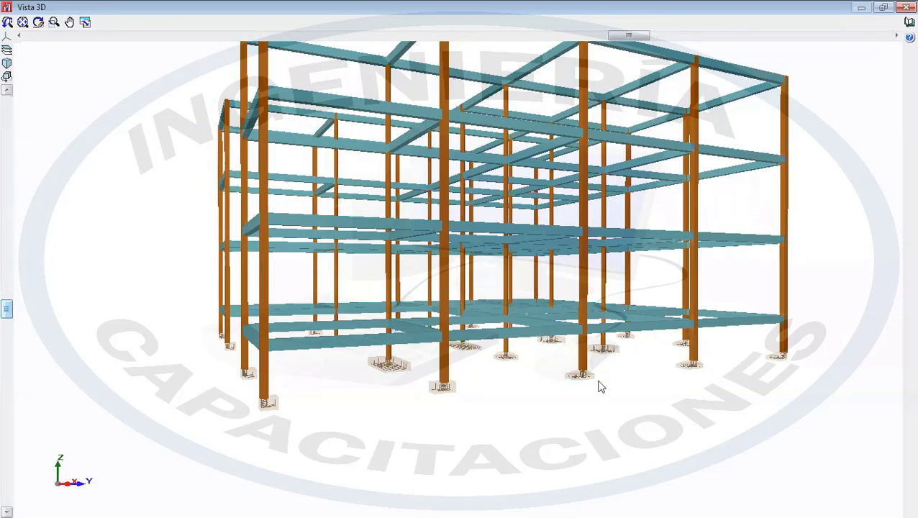
pyautogui.moveTo(477, 364); pyautogui.dragTo(529, 357)
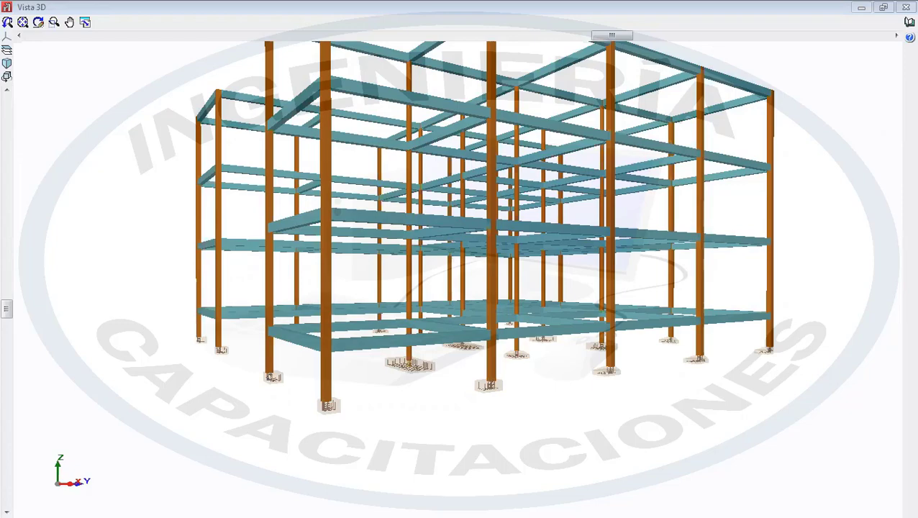
pyautogui.moveTo(480, 305); pyautogui.dragTo(282, 283)
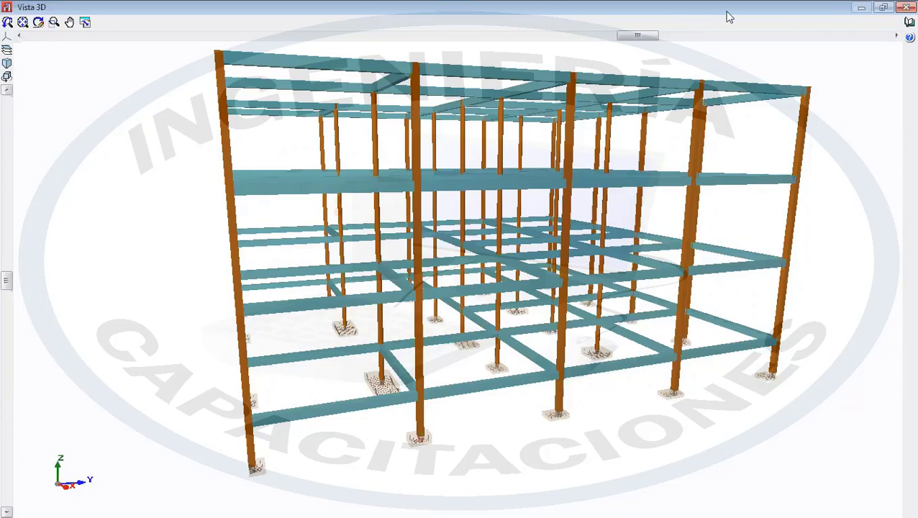
pyautogui.click(905, 8)
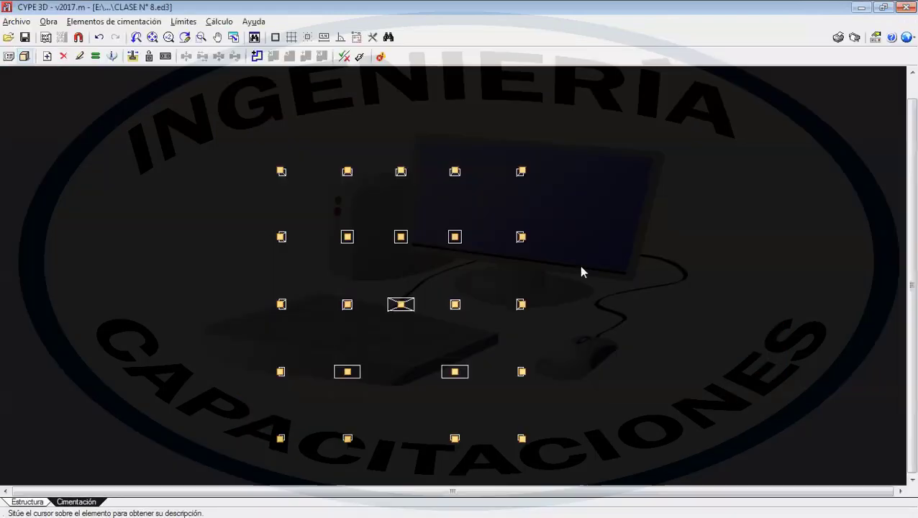
pyautogui.scroll(3, 597, 231)
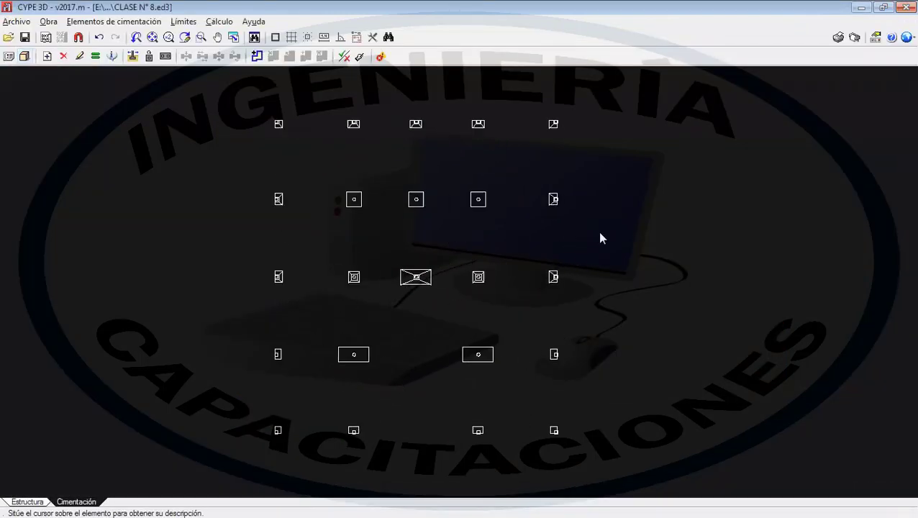
pyautogui.scroll(2, 665, 213)
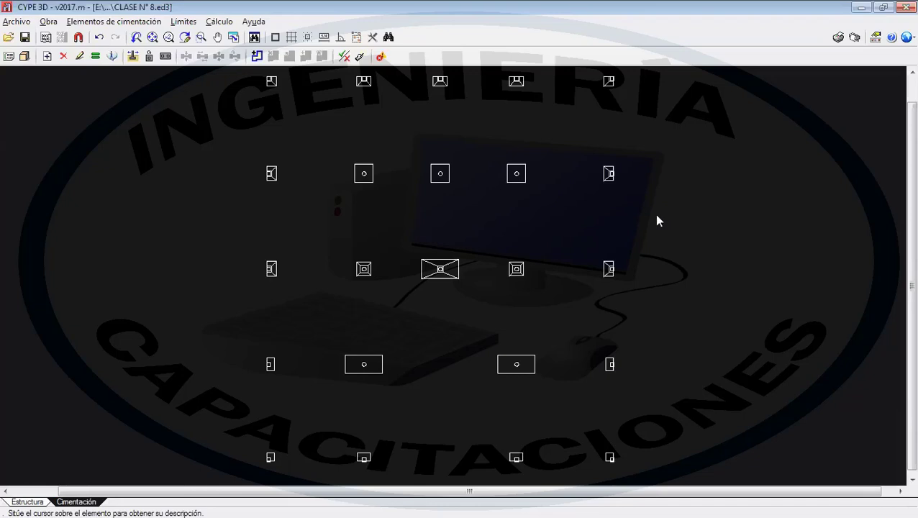
# - Try deleting the two rectangular 200 x 100 x 30 flat footings, then undo the deletion
pyautogui.click(141, 22)
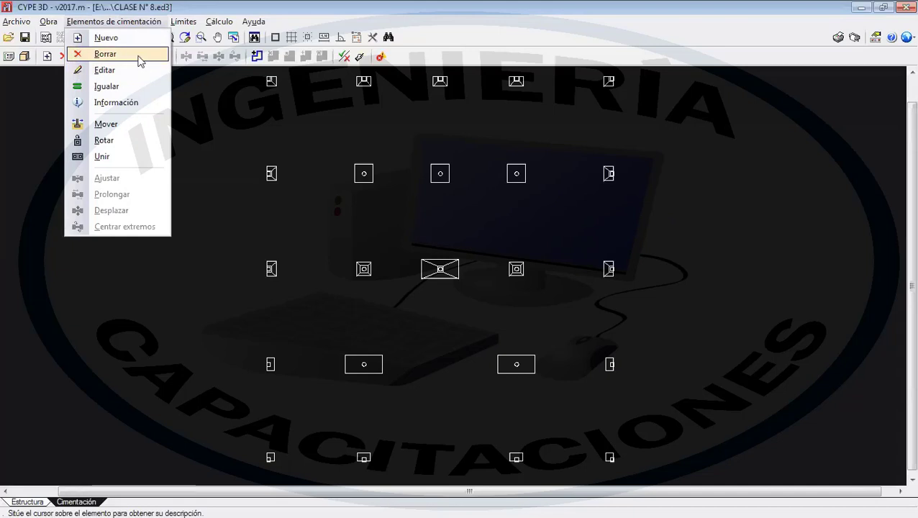
pyautogui.click(136, 58)
pyautogui.moveTo(483, 324); pyautogui.dragTo(439, 217, button='middle')
pyautogui.scroll(1, 427, 279)
pyautogui.scroll(1, 433, 283)
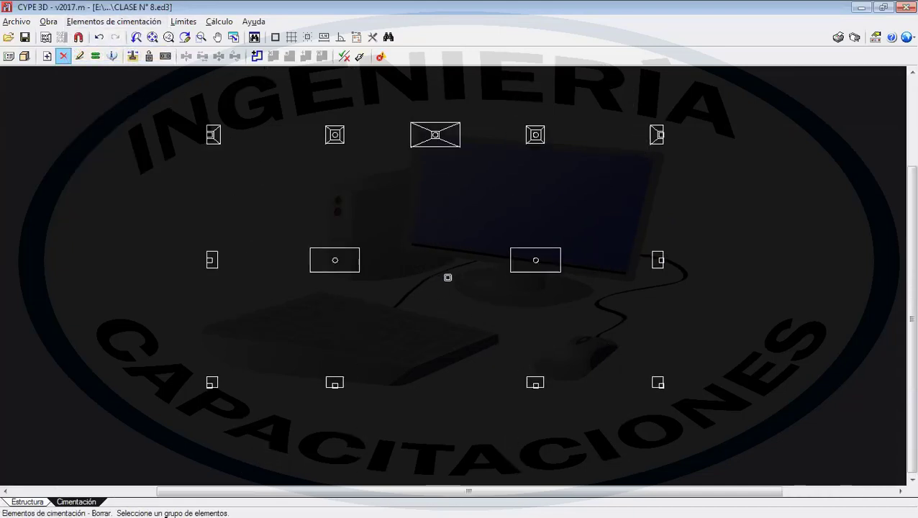
pyautogui.click(338, 266)
pyautogui.click(526, 266)
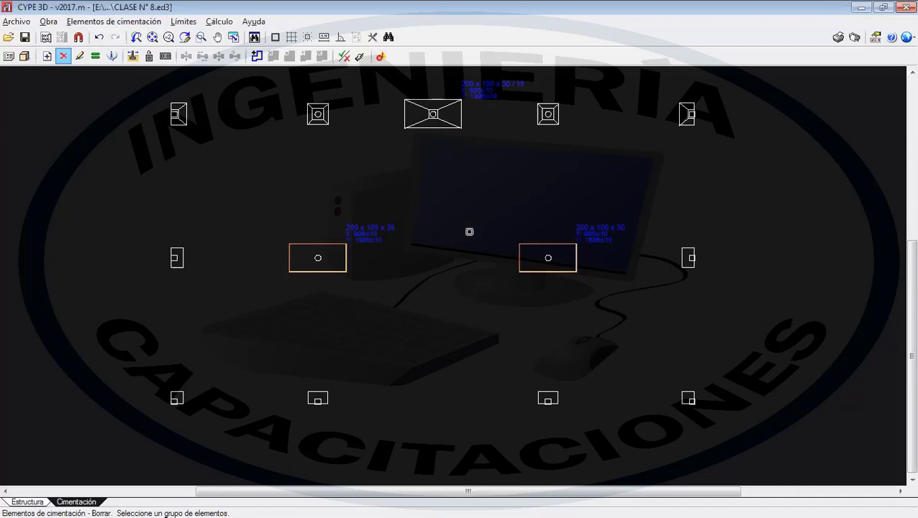
pyautogui.rightClick(447, 199)
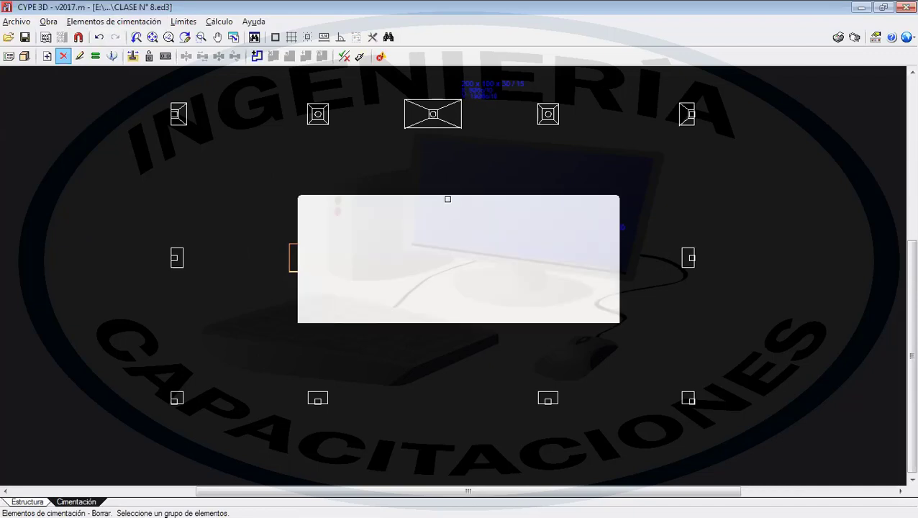
pyautogui.click(99, 37)
# - Open the flat footing under P16 for editing and examine its geometry and reinforcement drawings, then close it
pyautogui.click(107, 21)
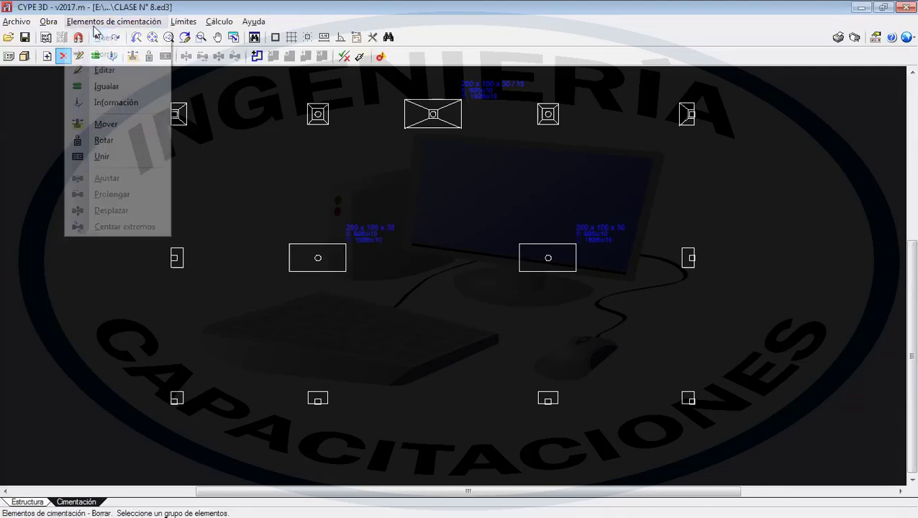
pyautogui.click(123, 70)
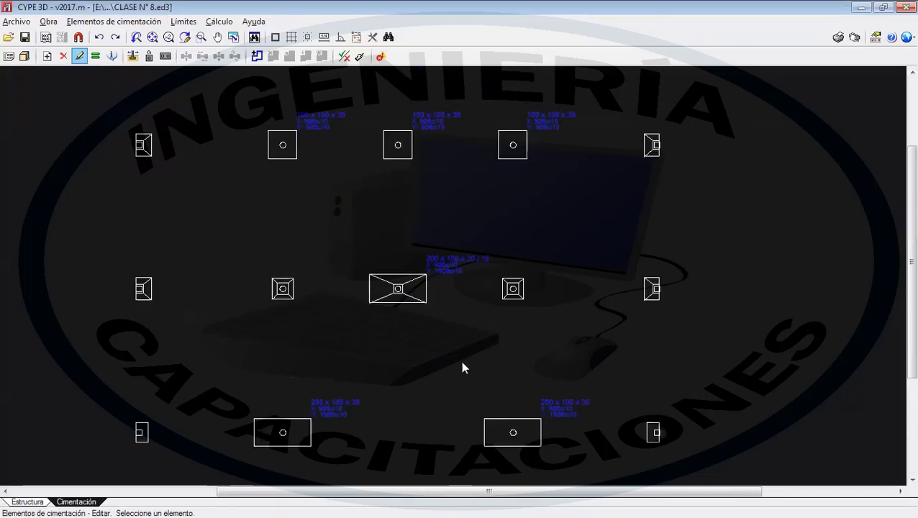
pyautogui.moveTo(434, 189); pyautogui.dragTo(451, 364, button='middle')
pyautogui.moveTo(410, 295); pyautogui.dragTo(428, 233, button='middle')
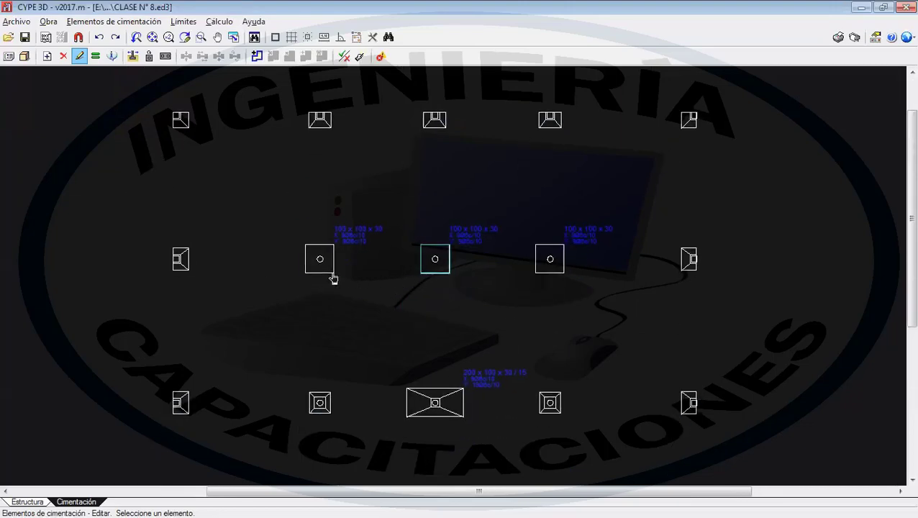
pyautogui.click(319, 261)
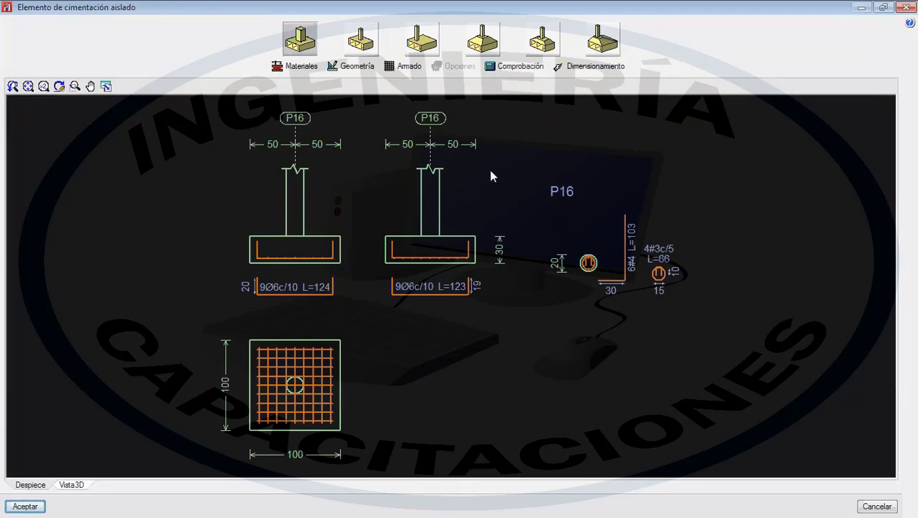
pyautogui.click(906, 7)
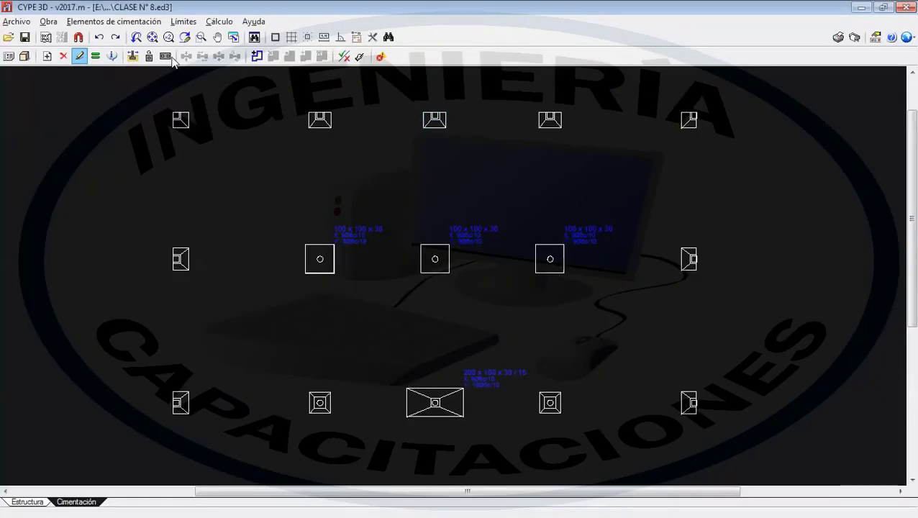
# - Match the pyramidal footings under P19, P20 and P21 to the 100 x 100 x 30 flat footing under P16
pyautogui.click(109, 23)
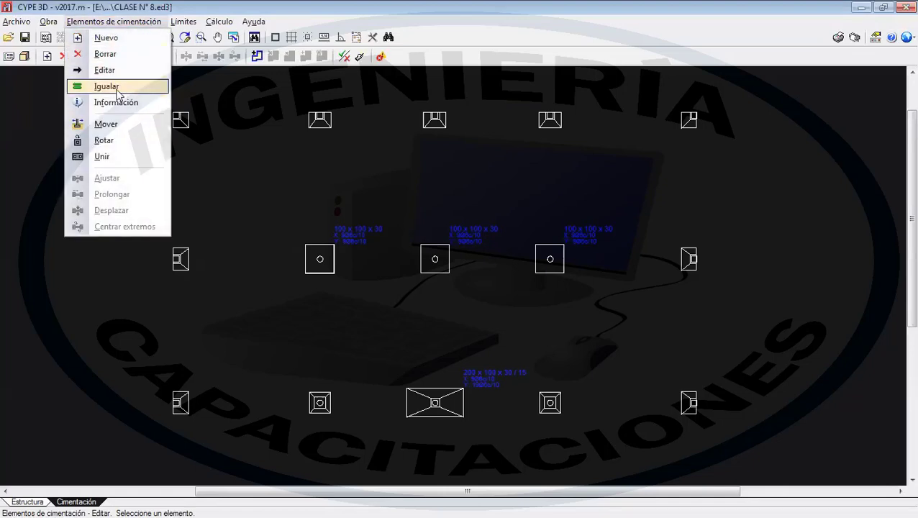
pyautogui.click(118, 93)
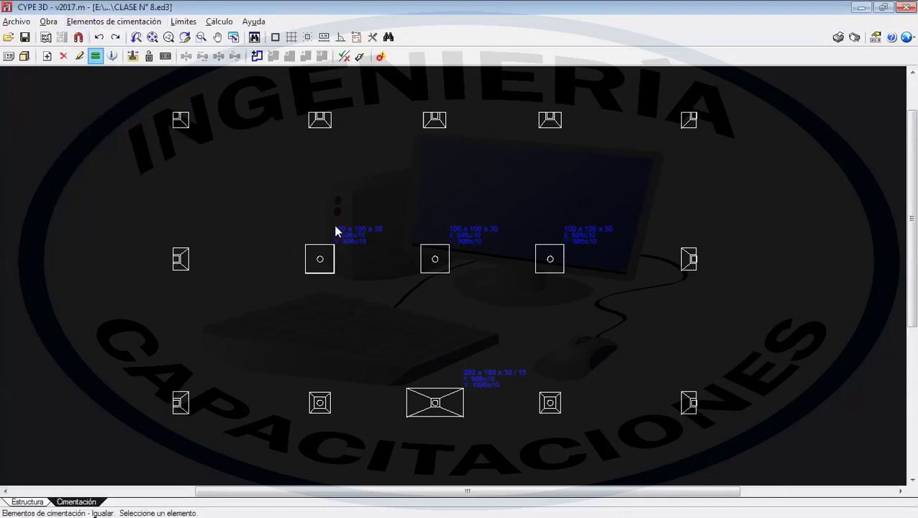
pyautogui.scroll(2, 348, 252)
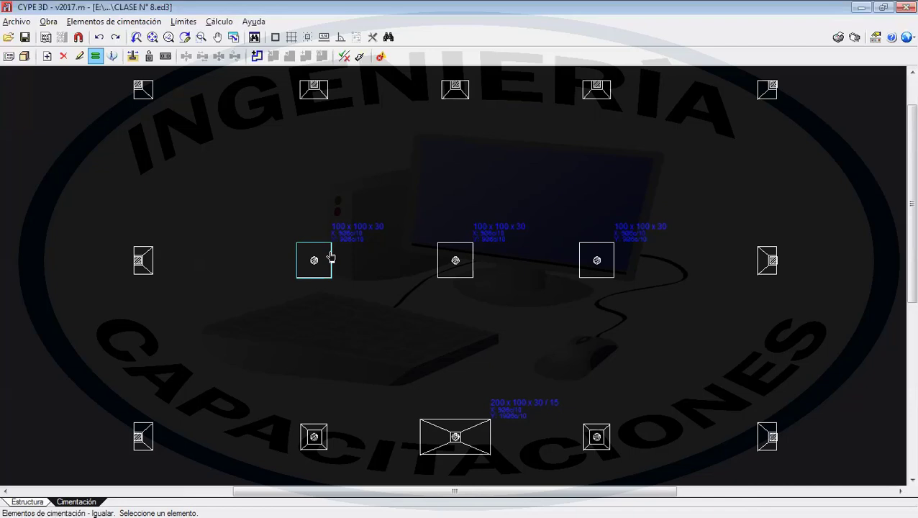
pyautogui.scroll(-1, 300, 288)
pyautogui.moveTo(299, 288); pyautogui.dragTo(299, 193, button='middle')
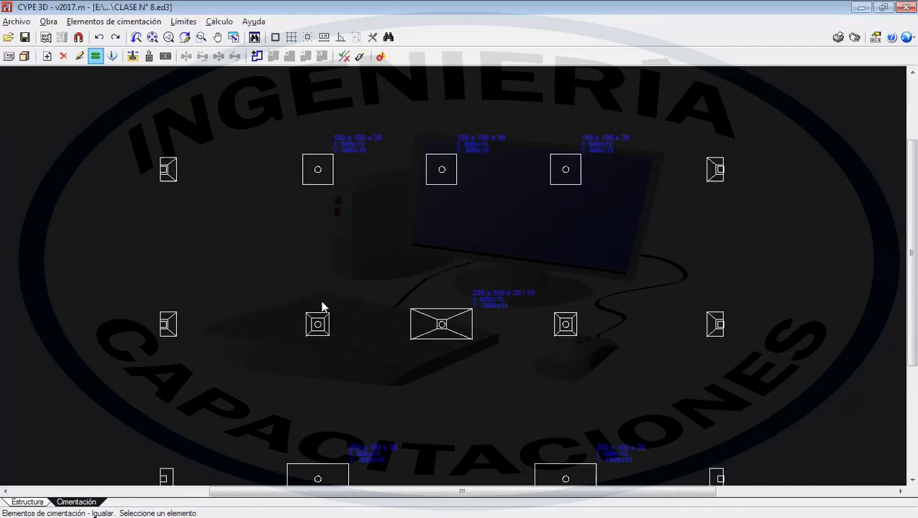
pyautogui.click(317, 173)
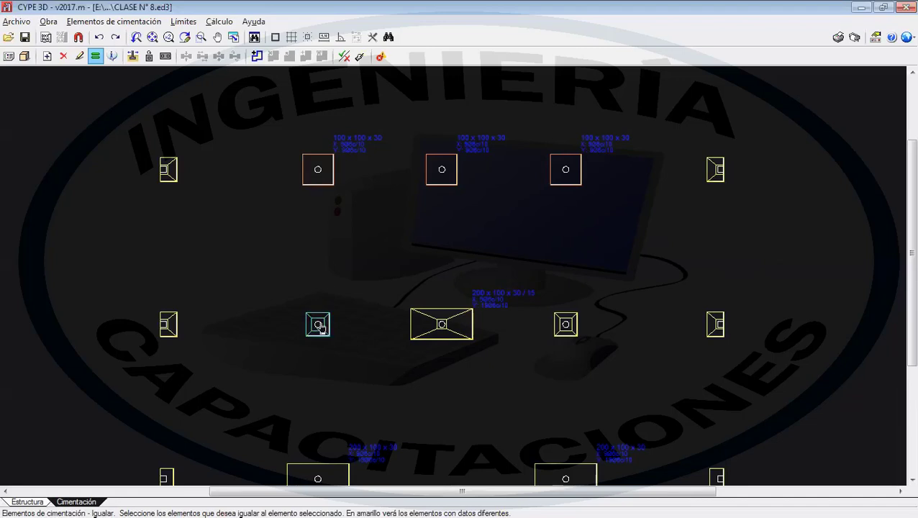
pyautogui.click(319, 325)
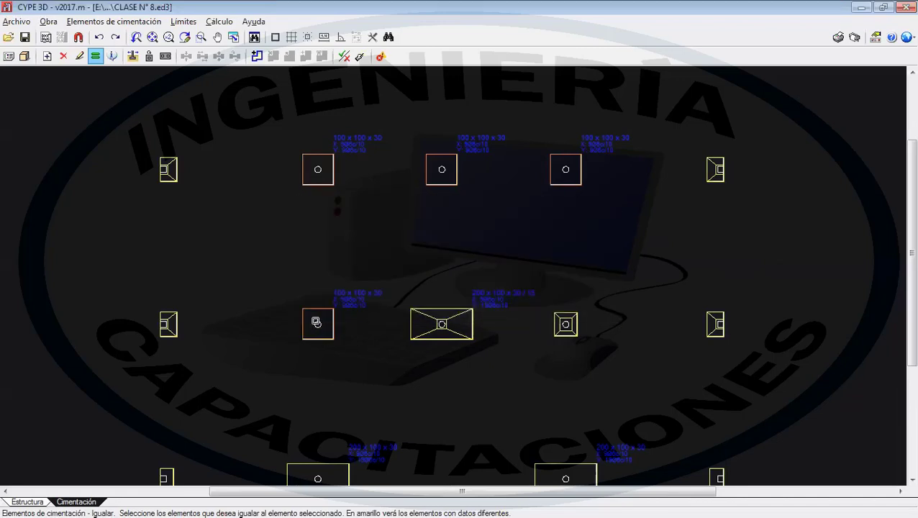
pyautogui.click(563, 333)
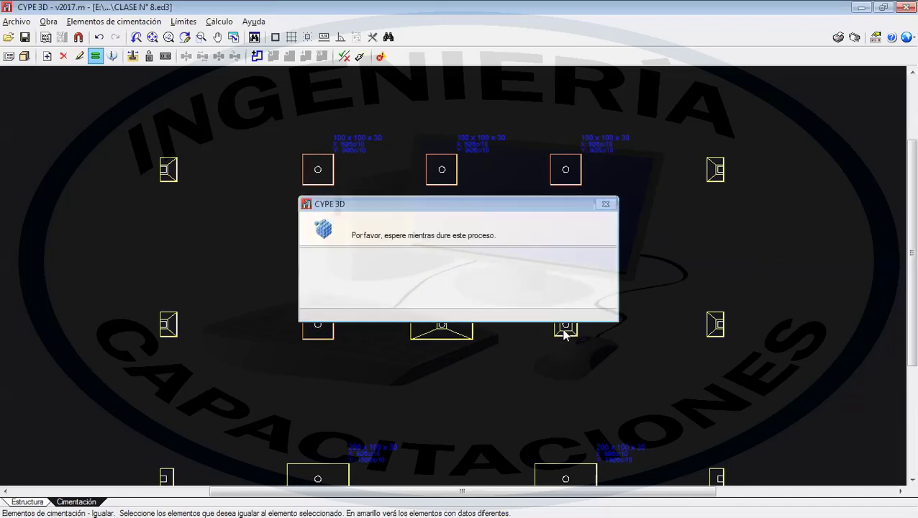
pyautogui.click(447, 326)
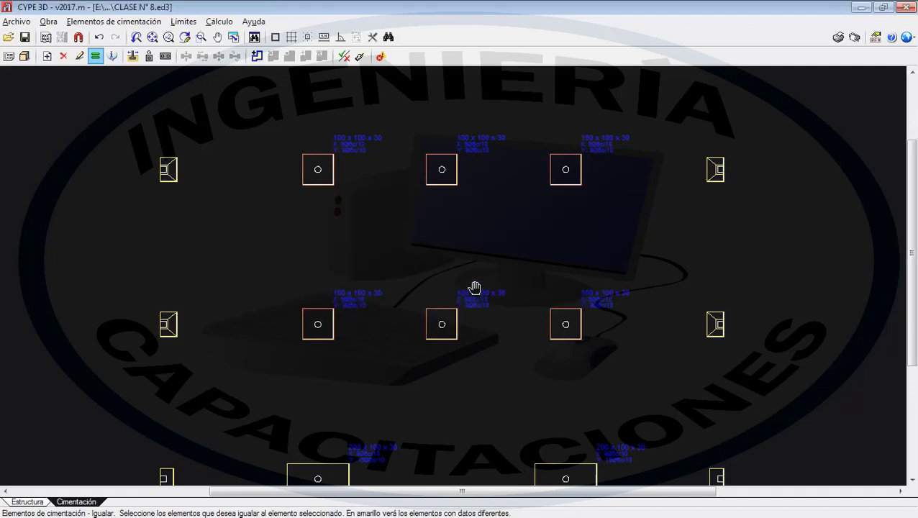
pyautogui.moveTo(474, 288); pyautogui.dragTo(466, 227, button='middle')
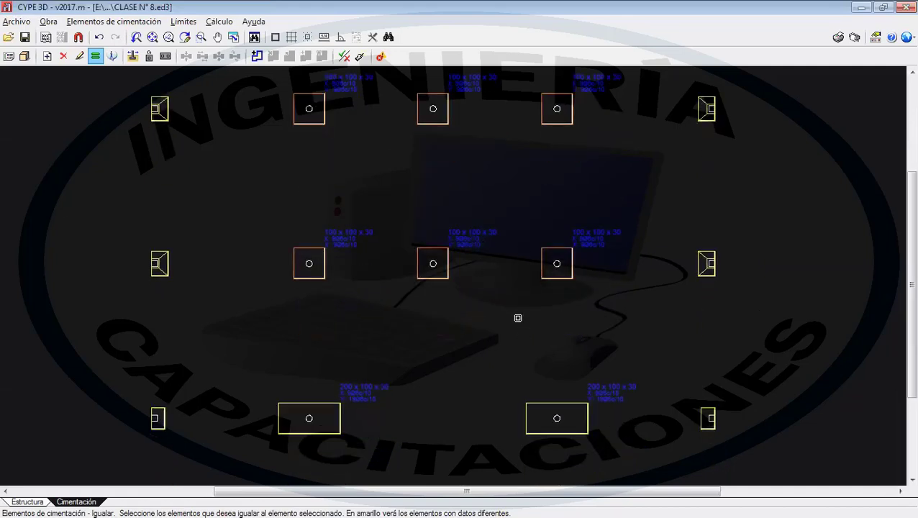
pyautogui.moveTo(517, 317); pyautogui.dragTo(512, 375, button='middle')
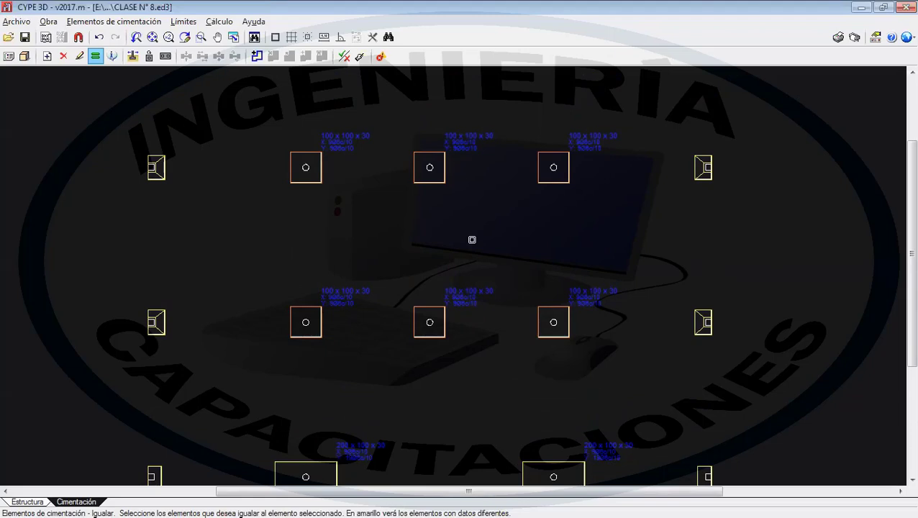
pyautogui.rightClick(423, 221)
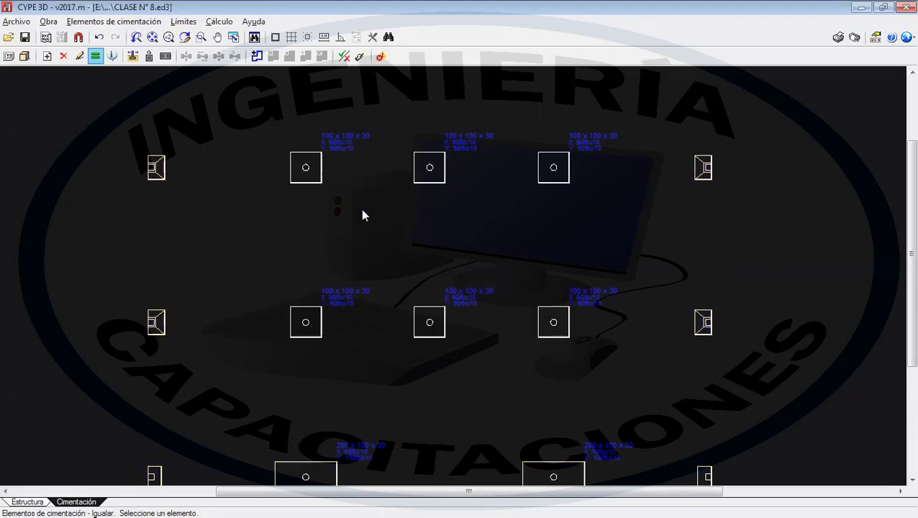
# - Undo the matching of the footings under P19, P20 and P21
pyautogui.scroll(2, 432, 321)
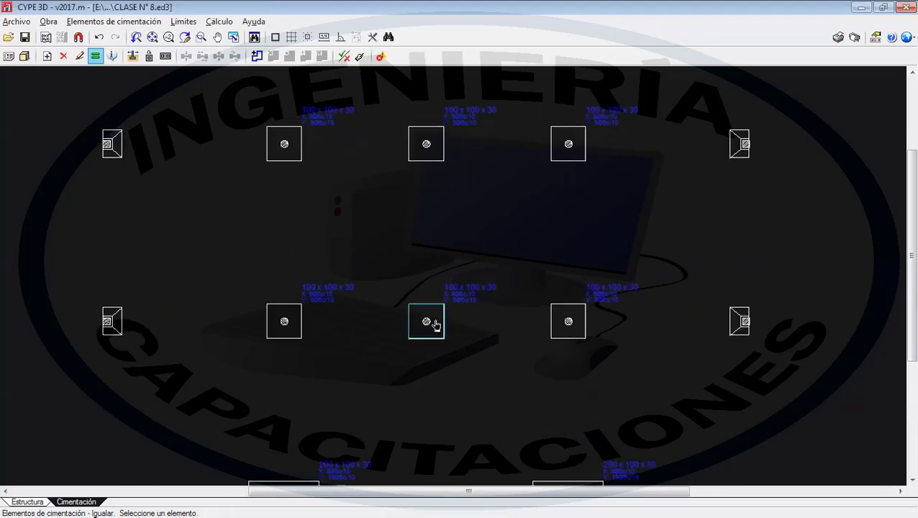
pyautogui.scroll(-2, 357, 289)
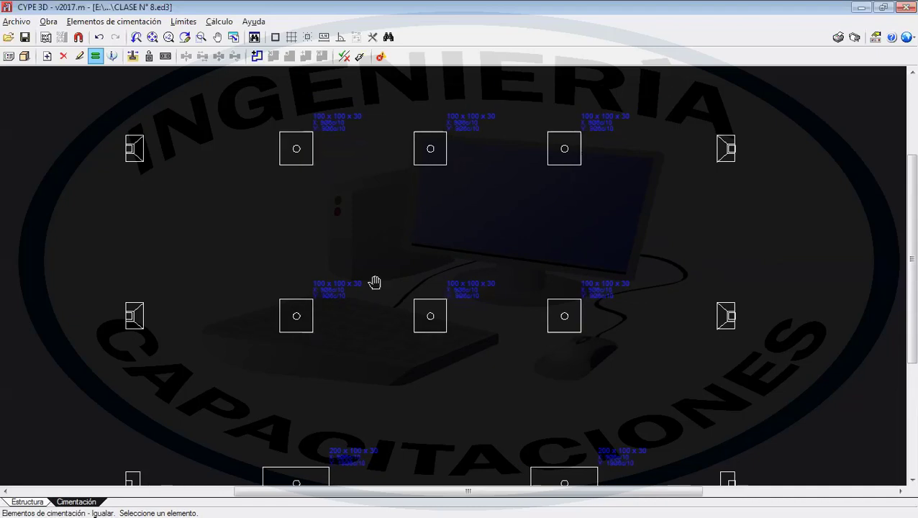
pyautogui.click(98, 39)
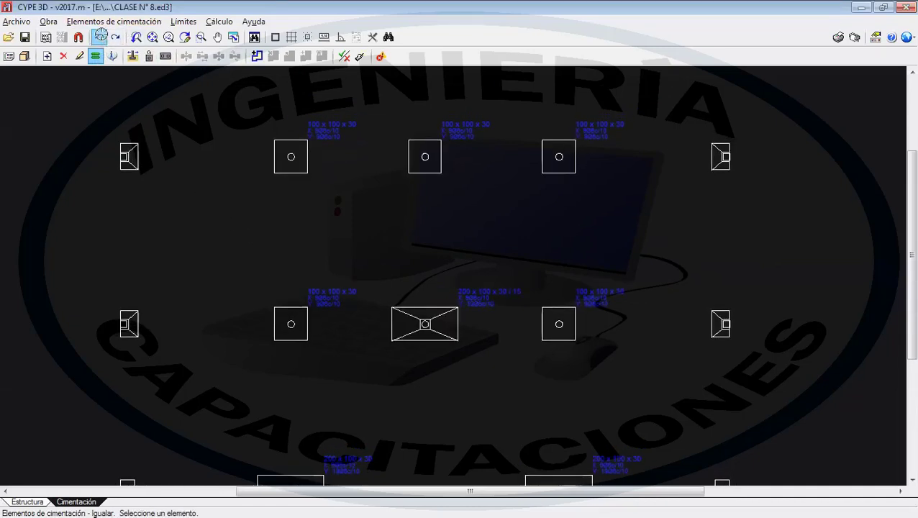
pyautogui.moveTo(323, 249); pyautogui.dragTo(315, 267, button='middle')
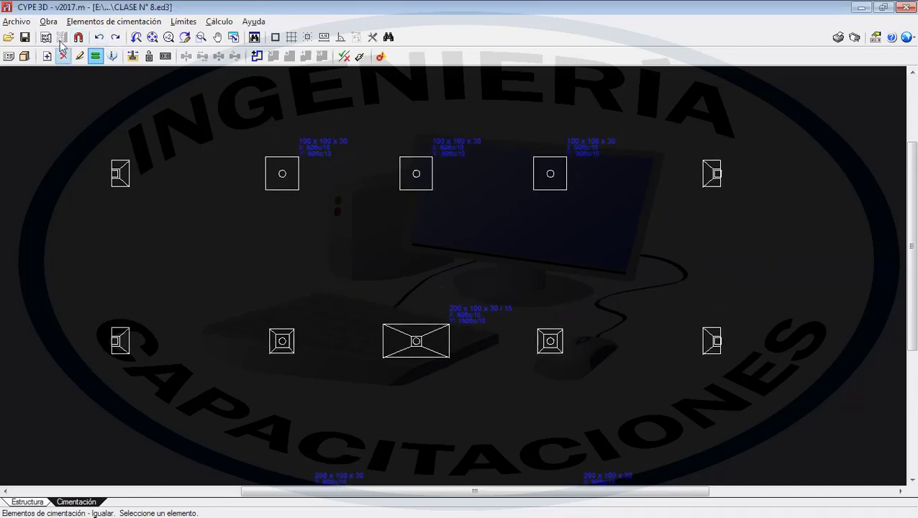
# - Query the information of the square pyramidal footing under P19 to read its materials, geometry and reinforcement
pyautogui.click(84, 16)
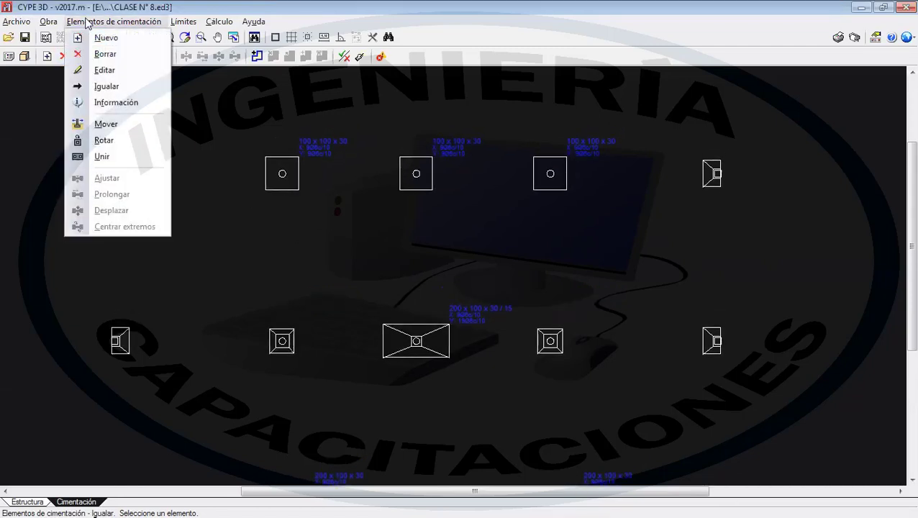
pyautogui.click(115, 103)
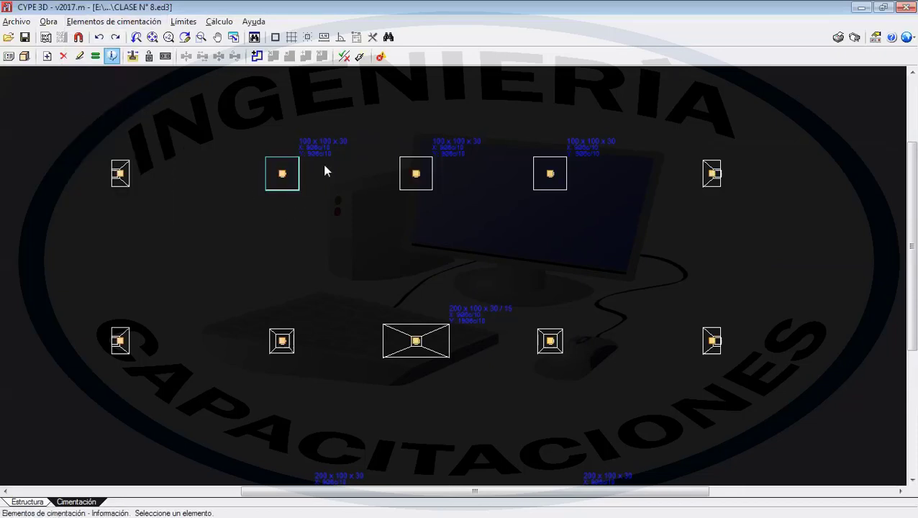
pyautogui.scroll(-2, 418, 189)
pyautogui.scroll(1, 395, 298)
pyautogui.click(291, 324)
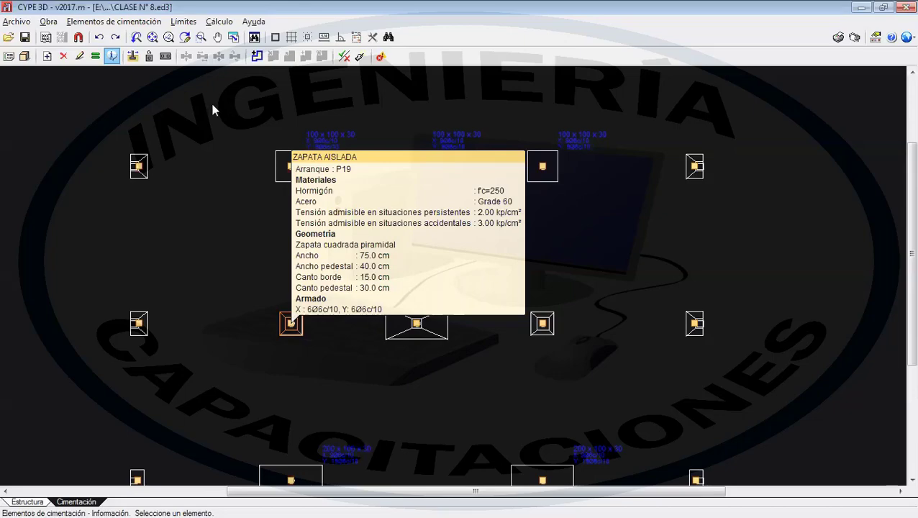
pyautogui.click(258, 118)
pyautogui.doubleClick(133, 7)
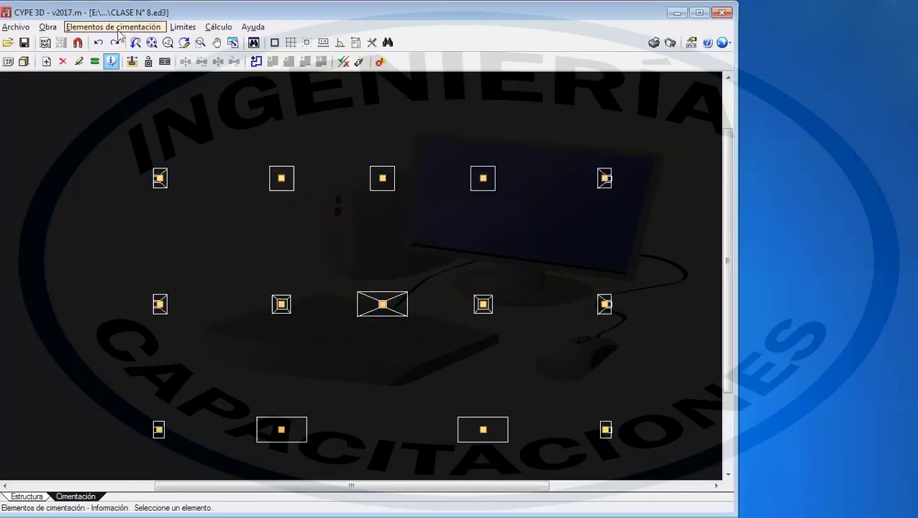
pyautogui.click(225, 27)
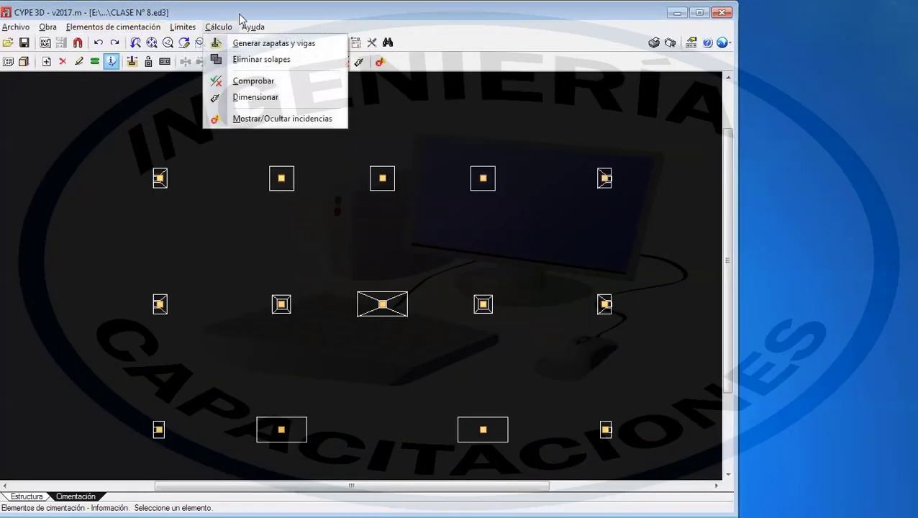
pyautogui.click(243, 12)
pyautogui.moveTo(243, 11); pyautogui.dragTo(398, 14)
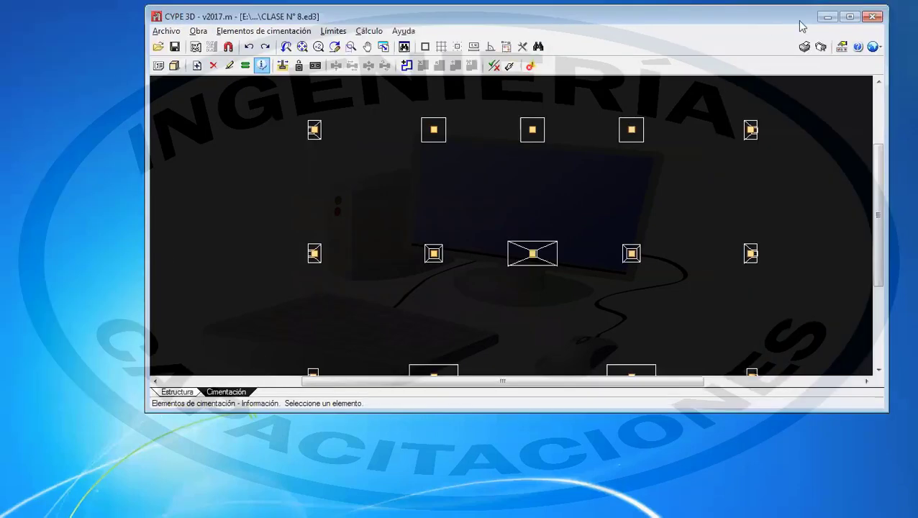
pyautogui.click(851, 16)
# - Move the 200 x 100 x 30 / 15 pyramidal footing at P20 straight up, taking its centre as the base point
pyautogui.click(114, 21)
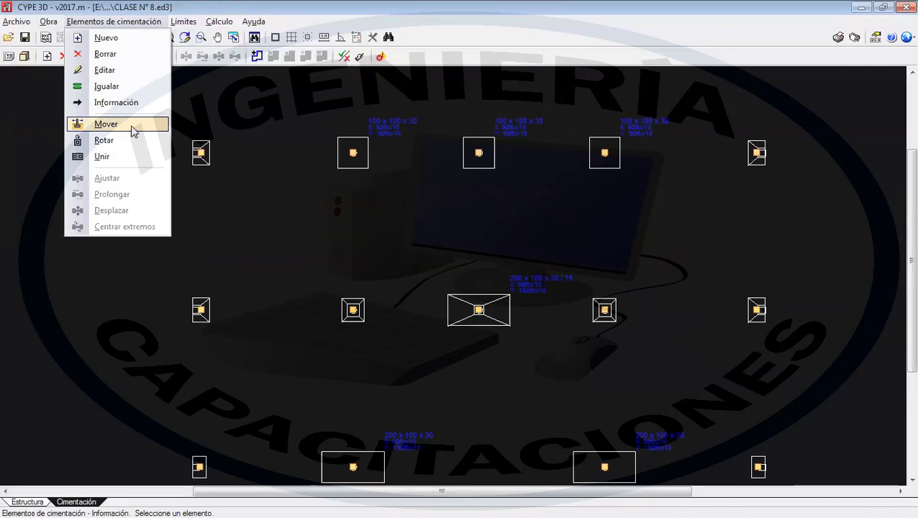
pyautogui.click(131, 128)
pyautogui.scroll(2, 355, 323)
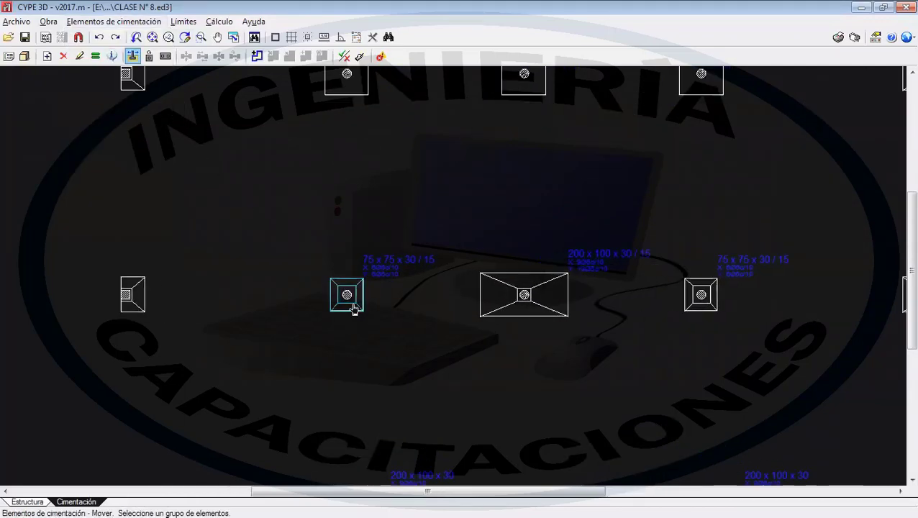
pyautogui.scroll(1, 351, 305)
pyautogui.scroll(-2, 360, 302)
pyautogui.scroll(2, 487, 303)
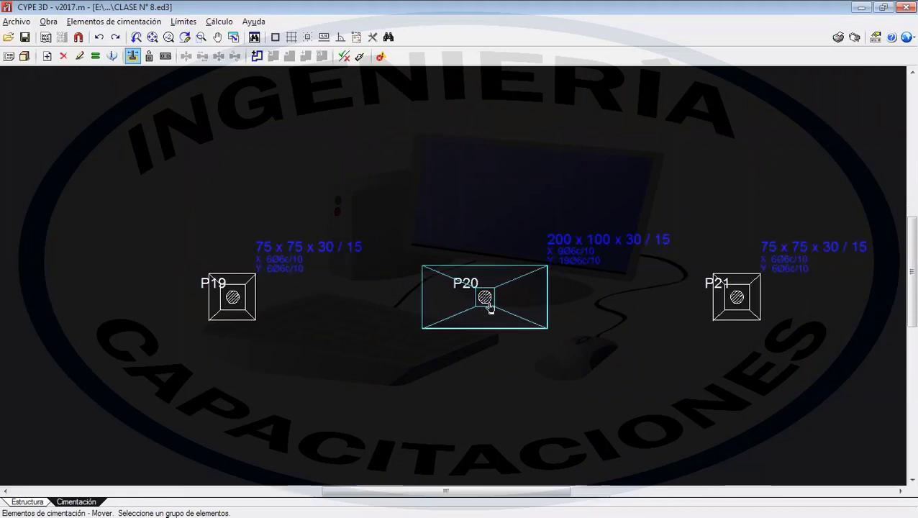
pyautogui.scroll(1, 490, 308)
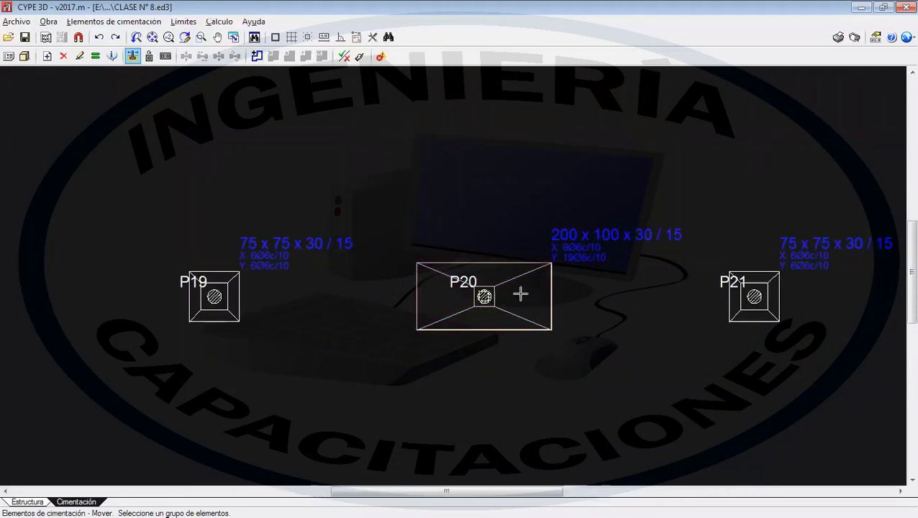
pyautogui.click(484, 296)
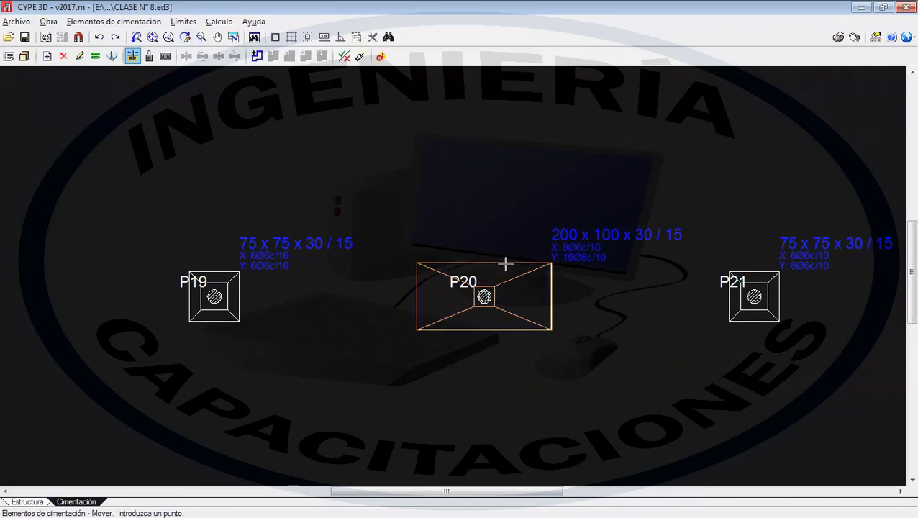
pyautogui.click(484, 298)
pyautogui.click(485, 296)
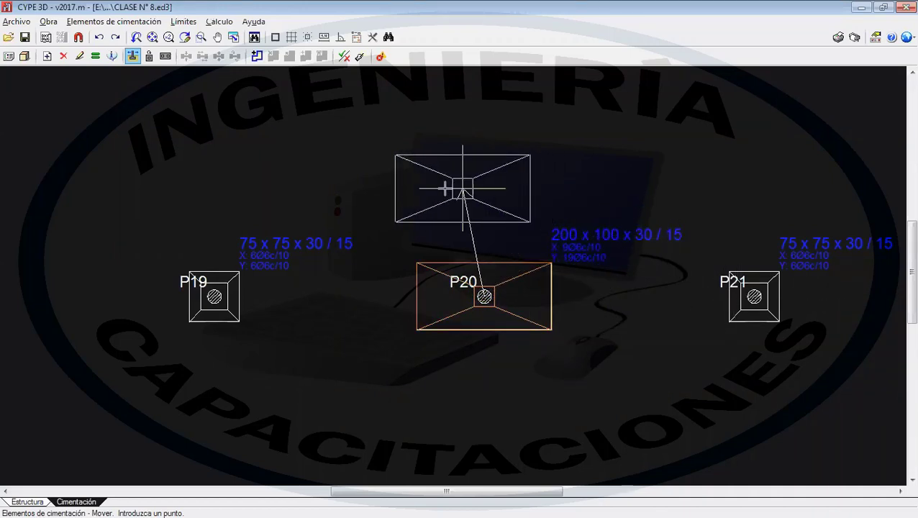
pyautogui.click(486, 166)
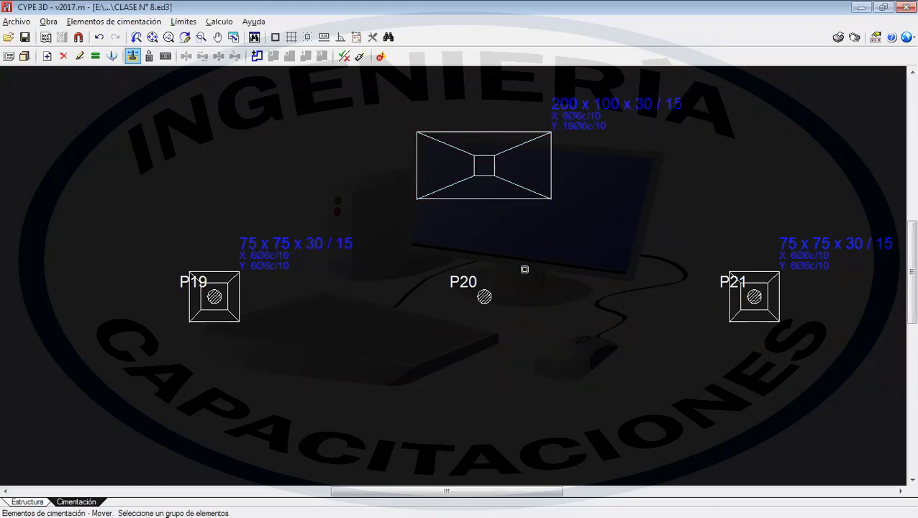
# - Move the displaced 200 x 100 x 30 / 15 footing back so that its centre sits on pillar P20
pyautogui.click(485, 166)
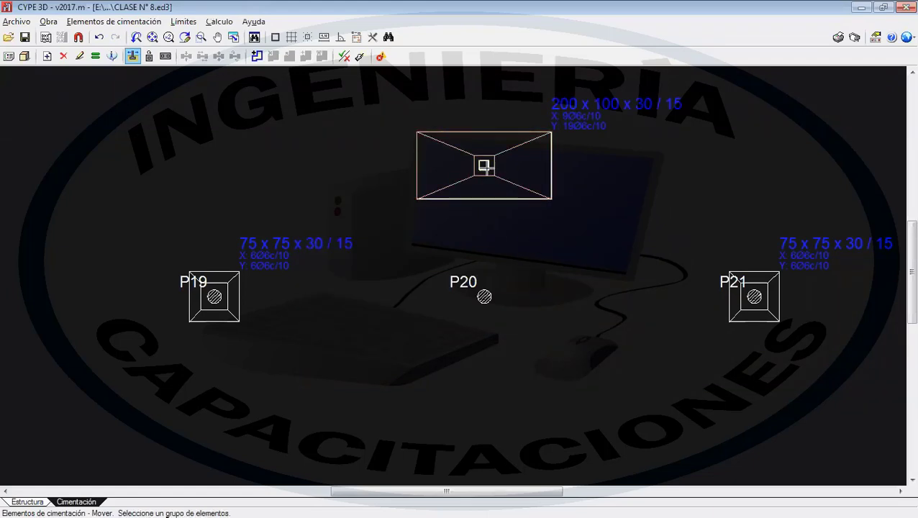
pyautogui.click(484, 166)
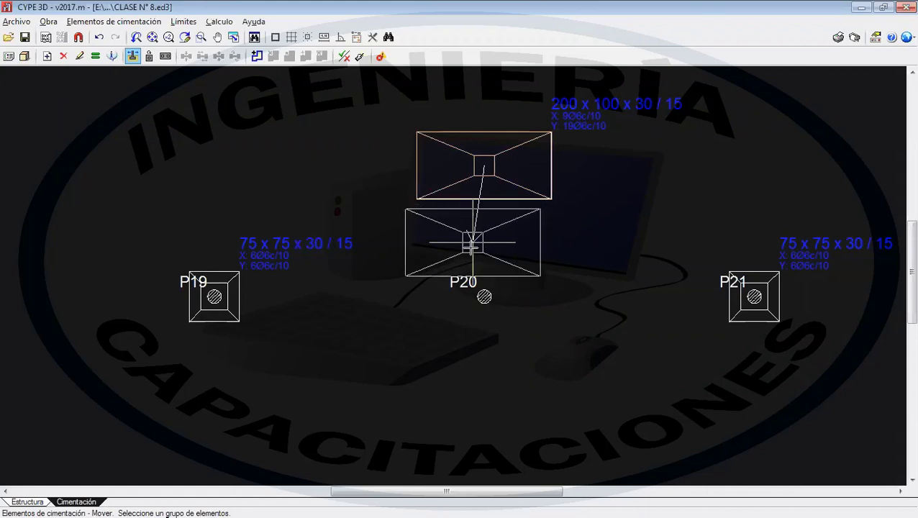
pyautogui.click(484, 297)
pyautogui.rightClick(532, 300)
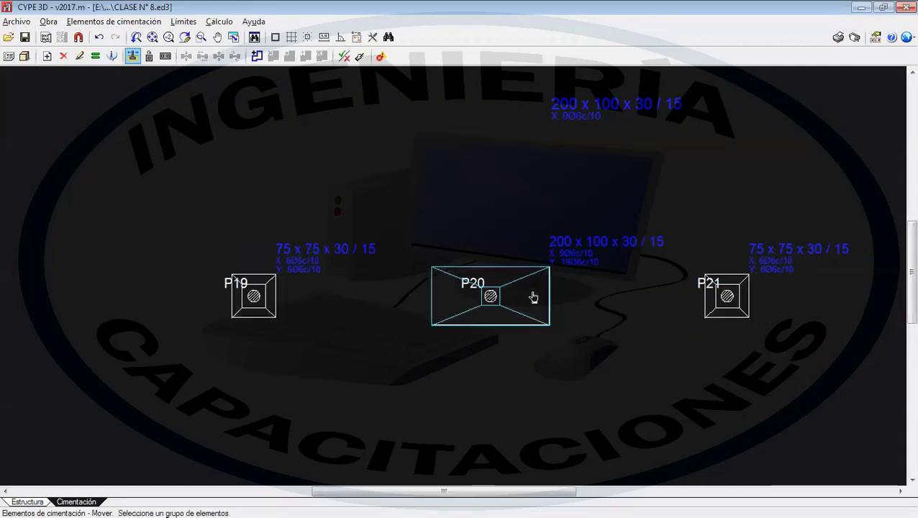
pyautogui.scroll(-5, 533, 298)
pyautogui.scroll(5, 529, 285)
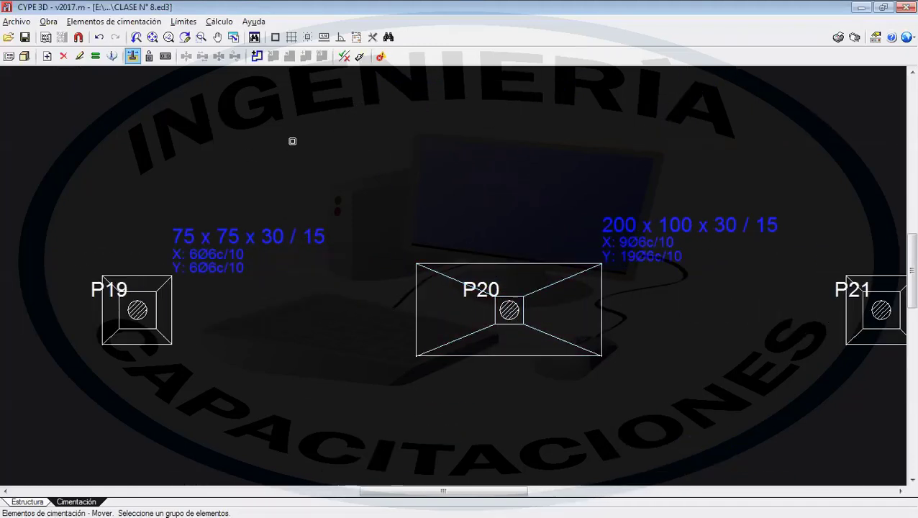
# - Rotate the rectangular pyramidal footing under P20 to an angle of 45 degrees with manual angle entry
pyautogui.click(98, 22)
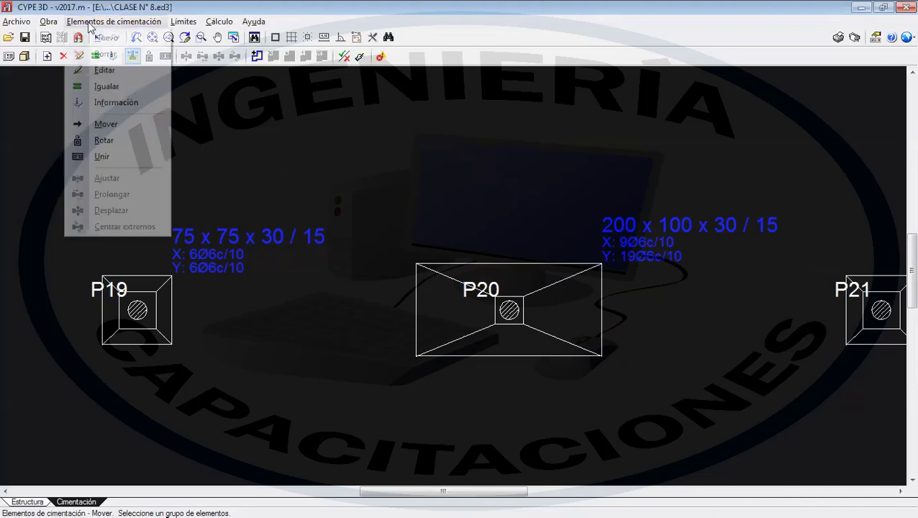
pyautogui.click(121, 146)
pyautogui.scroll(-1, 322, 242)
pyautogui.moveTo(332, 250); pyautogui.dragTo(398, 241, button='middle')
pyautogui.scroll(-1, 398, 241)
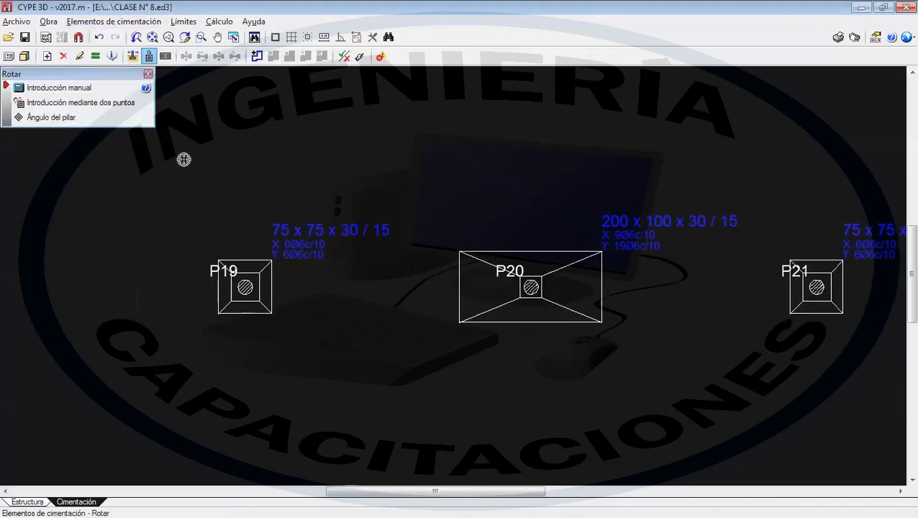
pyautogui.click(74, 89)
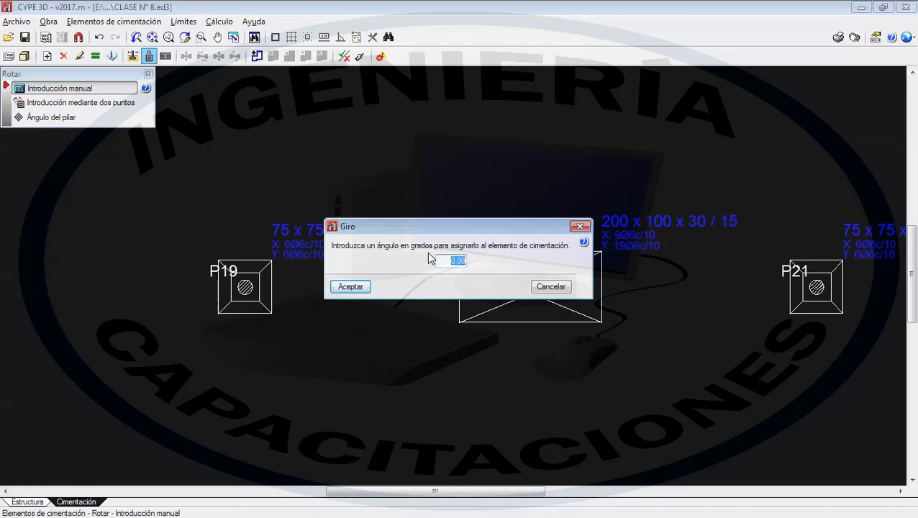
pyautogui.write('45')
pyautogui.click(365, 286)
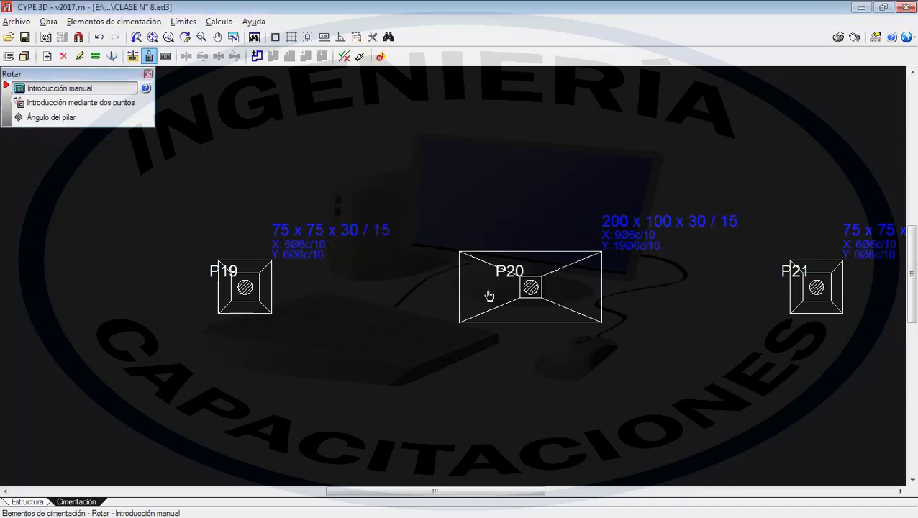
pyautogui.click(536, 288)
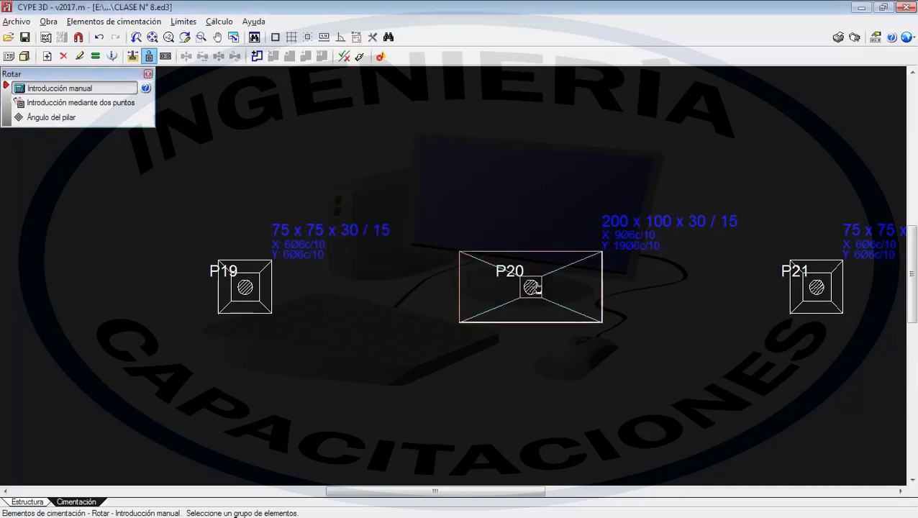
pyautogui.rightClick(538, 288)
pyautogui.moveTo(652, 307); pyautogui.dragTo(570, 287, button='middle')
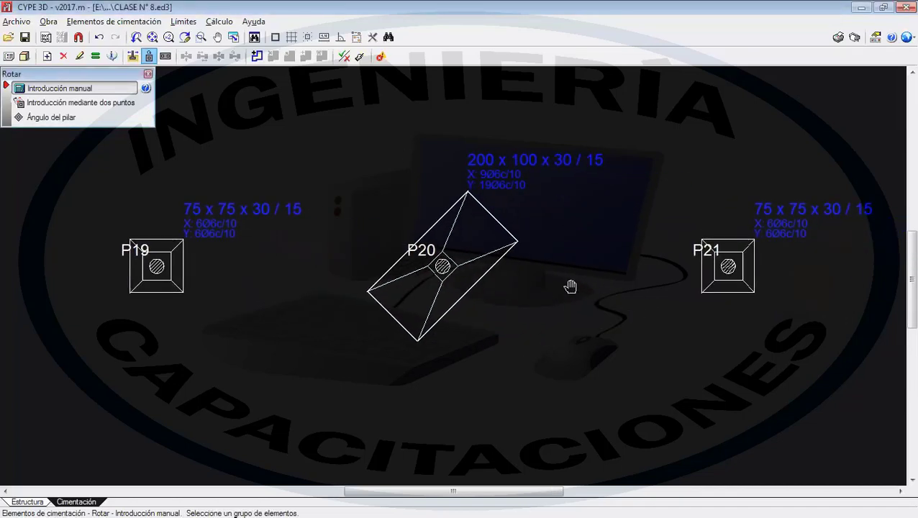
# - Apply the 45-degree rotation to the square footing under P21, and undo the rotations of the P20 and P21 footings
pyautogui.moveTo(725, 284); pyautogui.dragTo(625, 308, button='middle')
pyautogui.click(627, 308)
pyautogui.rightClick(627, 308)
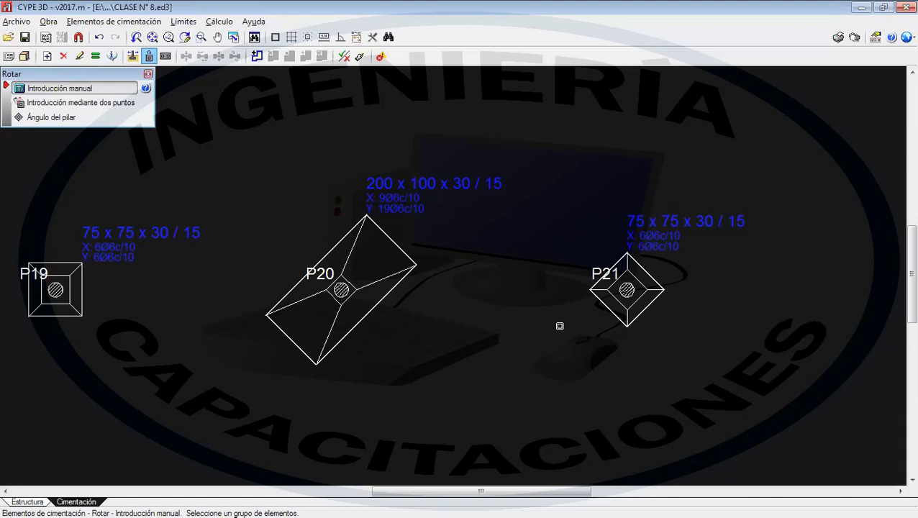
pyautogui.click(100, 37)
pyautogui.click(101, 38)
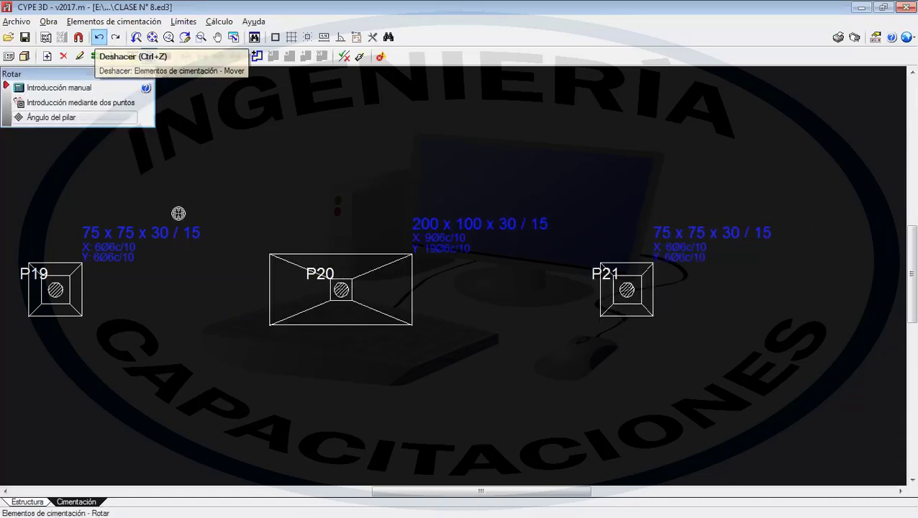
# - Rotate the footing under P20 by two points that define a steep direction rising to the right across it
pyautogui.click(63, 105)
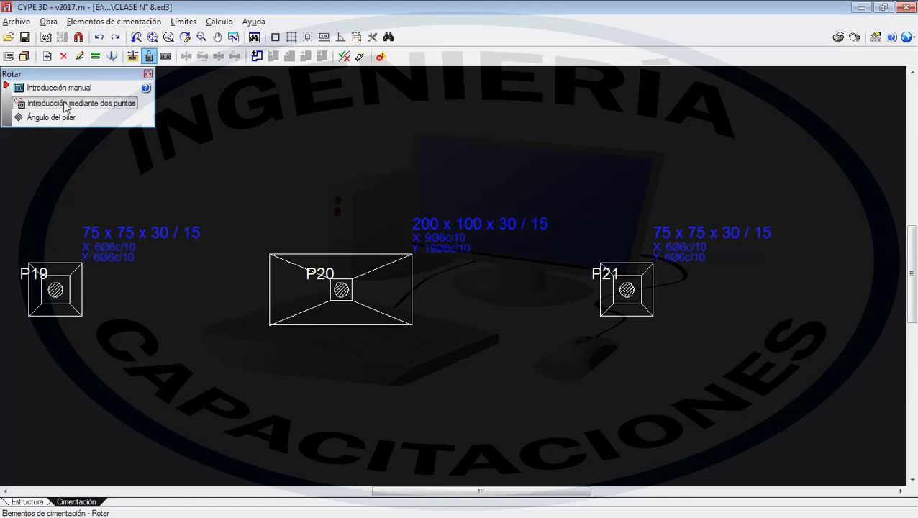
pyautogui.moveTo(328, 293); pyautogui.dragTo(335, 288, button='middle')
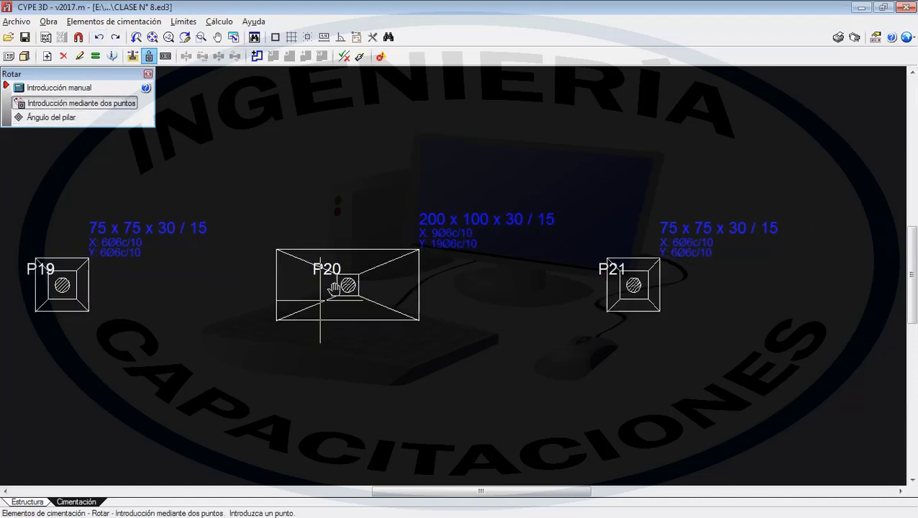
pyautogui.scroll(1, 317, 358)
pyautogui.click(317, 358)
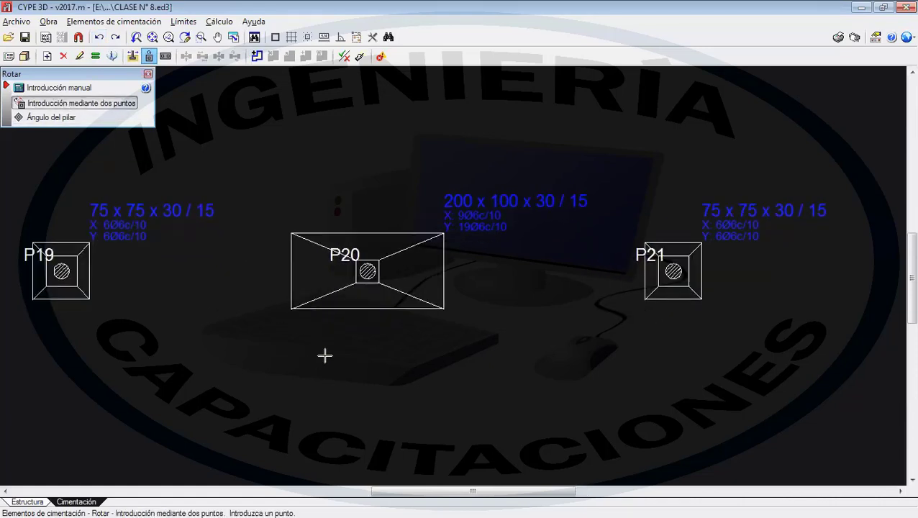
pyautogui.click(448, 176)
pyautogui.click(384, 265)
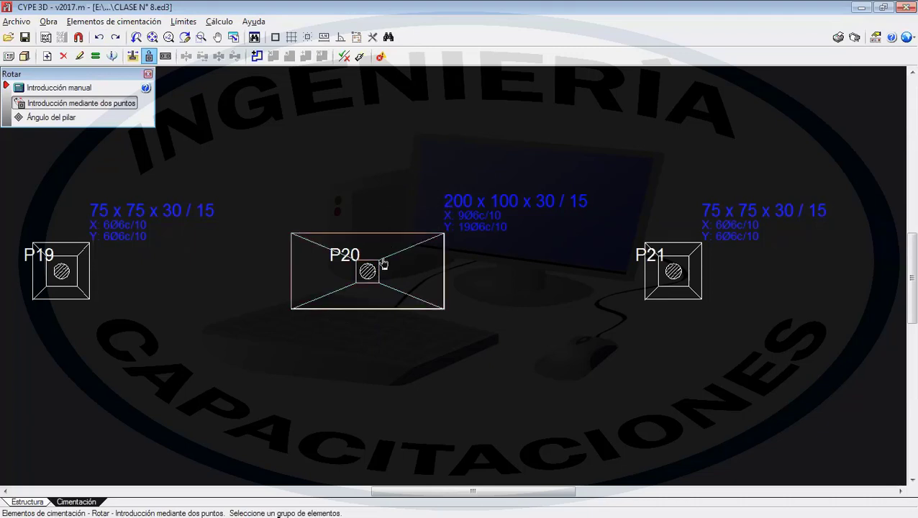
pyautogui.rightClick(385, 263)
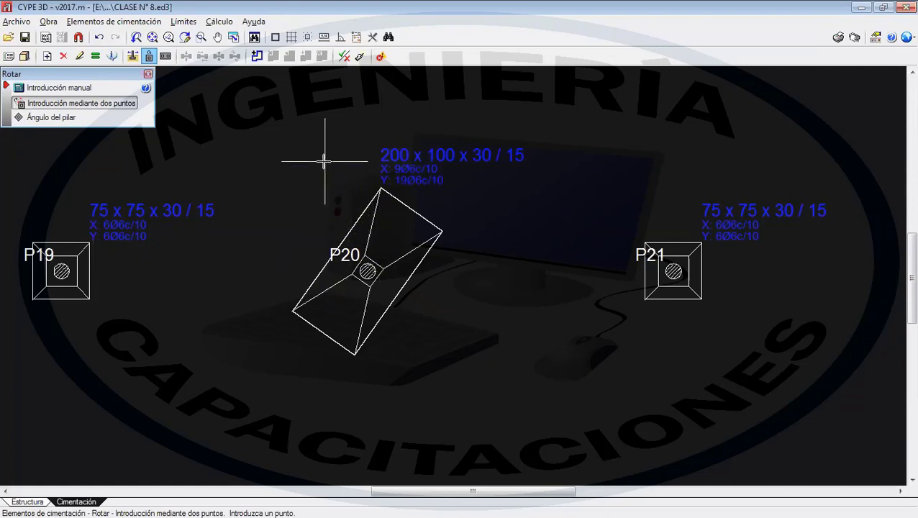
# - Rotate the P20 footing by two points defining a direction descending to the right, and undo both two-point rotations
pyautogui.click(275, 155)
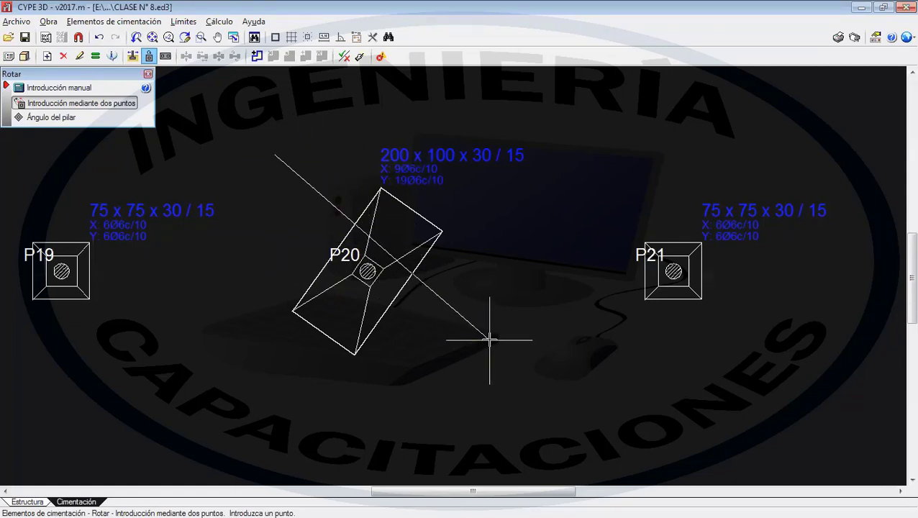
pyautogui.click(489, 339)
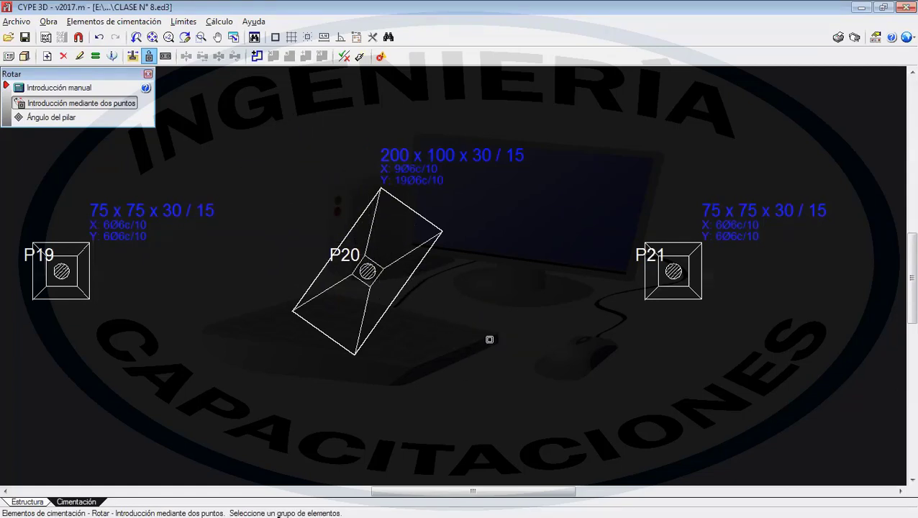
pyautogui.click(382, 279)
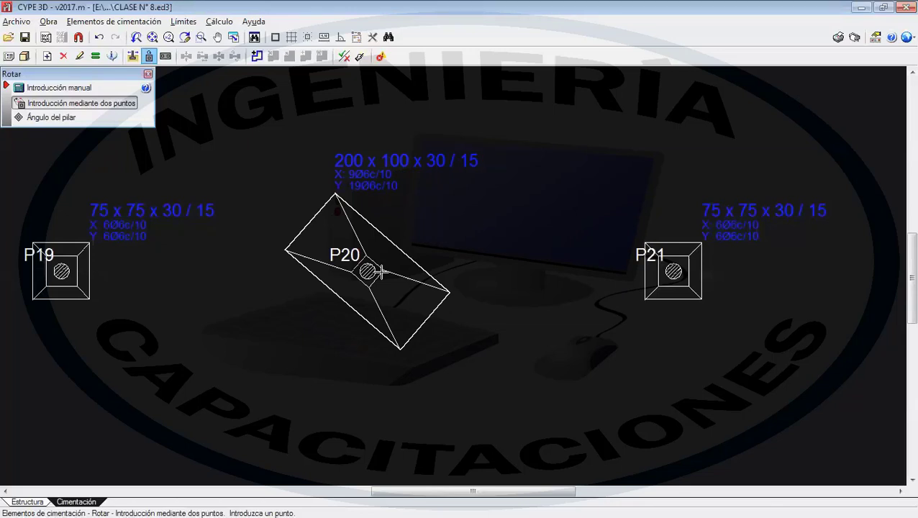
pyautogui.click(99, 39)
pyautogui.click(99, 40)
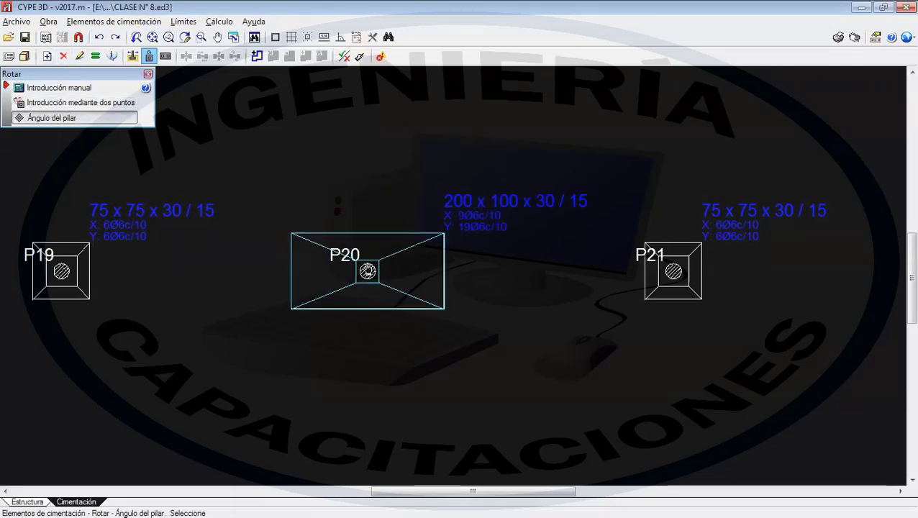
# - Rotate the footing under P20 to match its pillar's angle, and close the rotation options
pyautogui.click(377, 265)
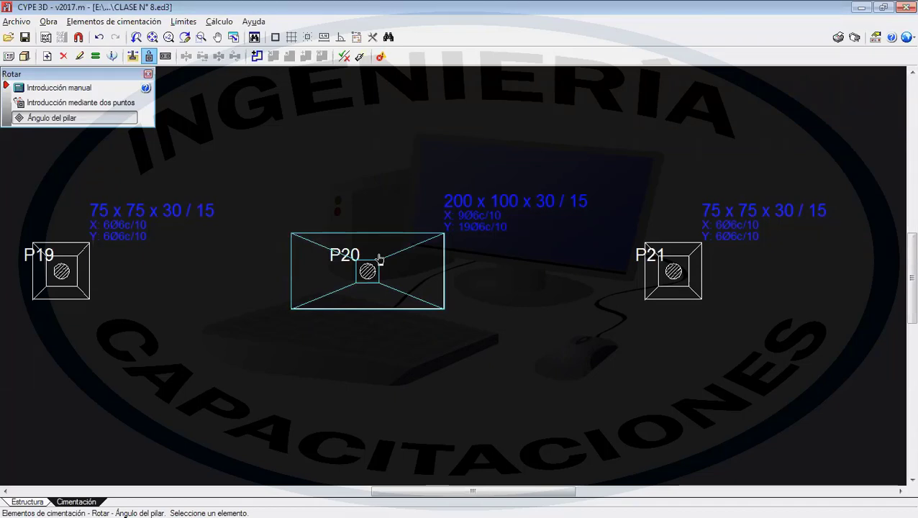
pyautogui.click(379, 257)
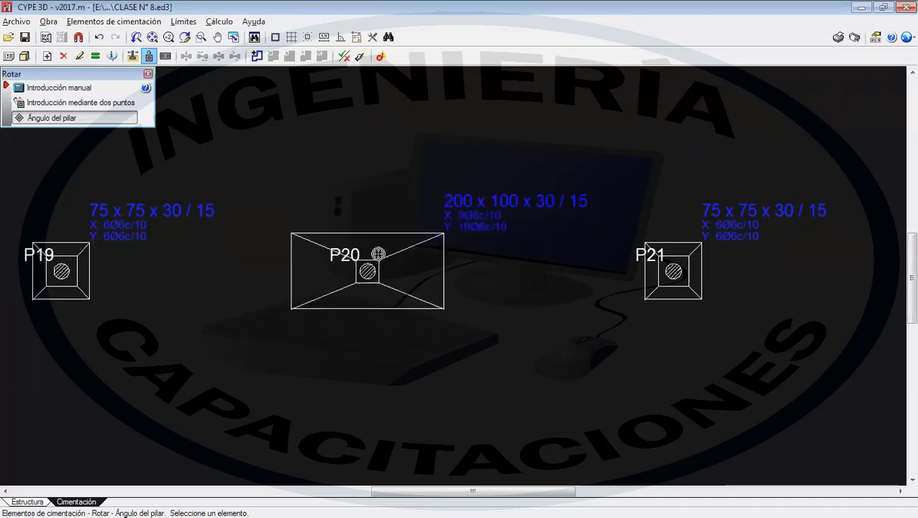
pyautogui.rightClick(382, 252)
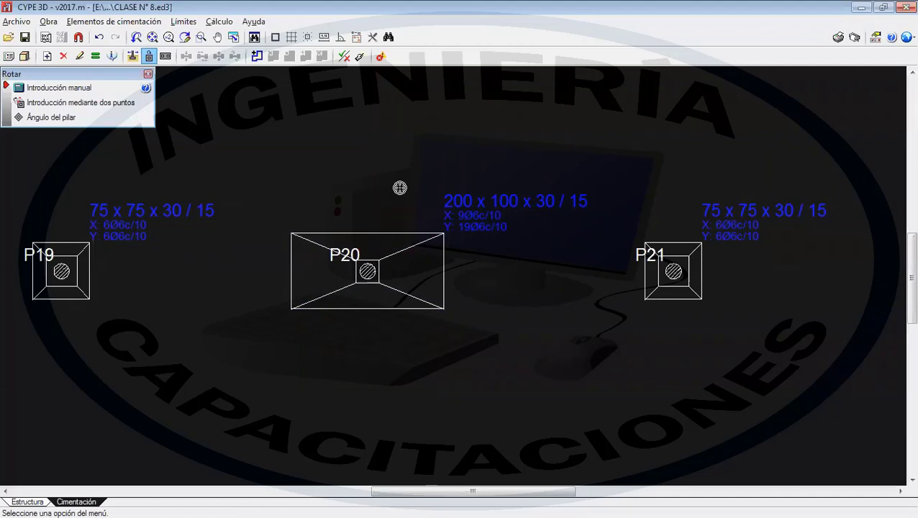
pyautogui.click(148, 75)
# - Examine the arrangement of all footings across the whole foundation plan
pyautogui.click(113, 21)
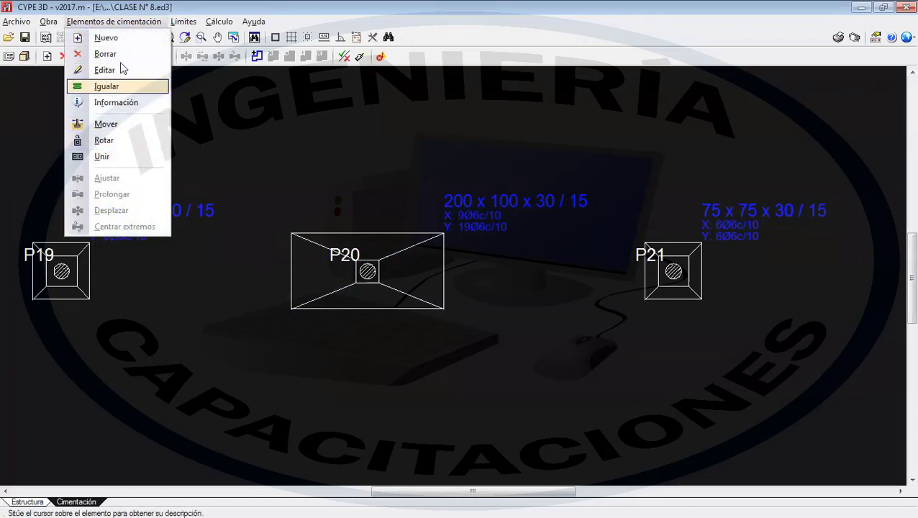
pyautogui.click(112, 21)
pyautogui.scroll(-6, 241, 210)
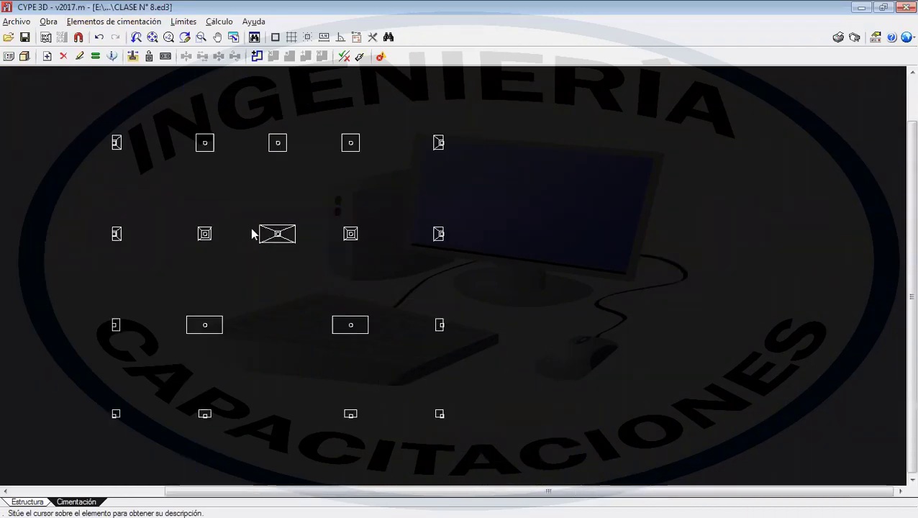
pyautogui.moveTo(281, 216)
pyautogui.scroll(-4, 477, 264)
pyautogui.moveTo(477, 264); pyautogui.dragTo(472, 306, button='middle')
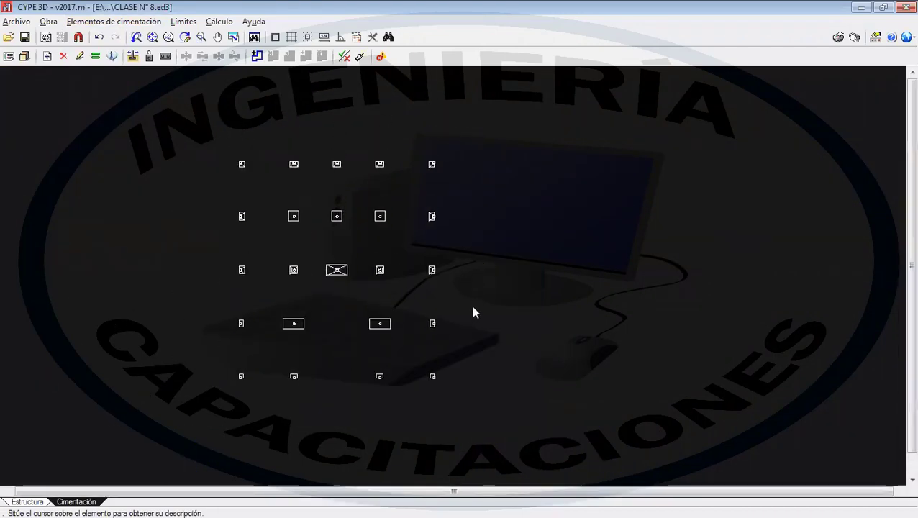
pyautogui.scroll(1, 477, 298)
pyautogui.scroll(1, 492, 300)
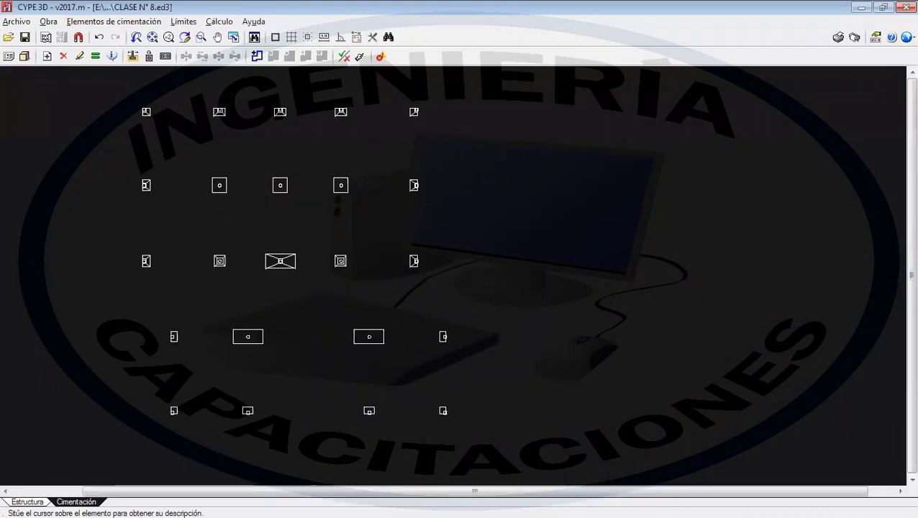
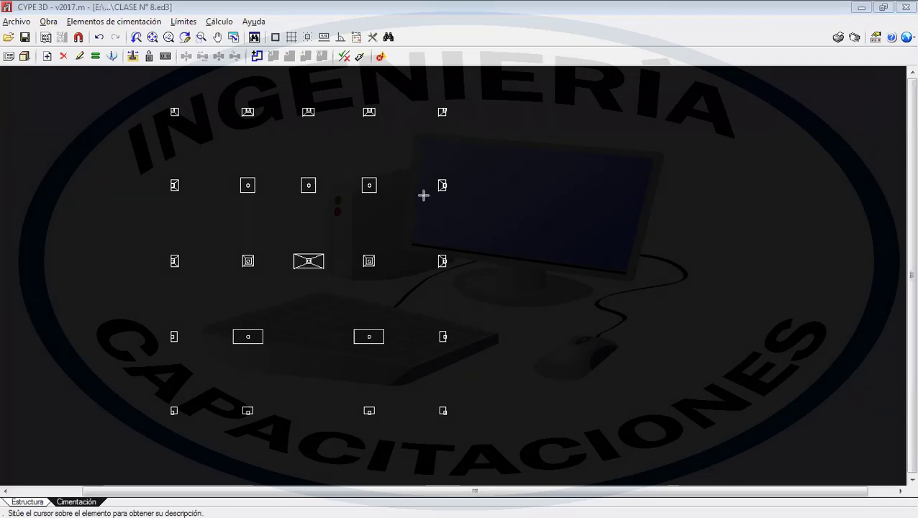
pyautogui.click(373, 184)
pyautogui.click(442, 185)
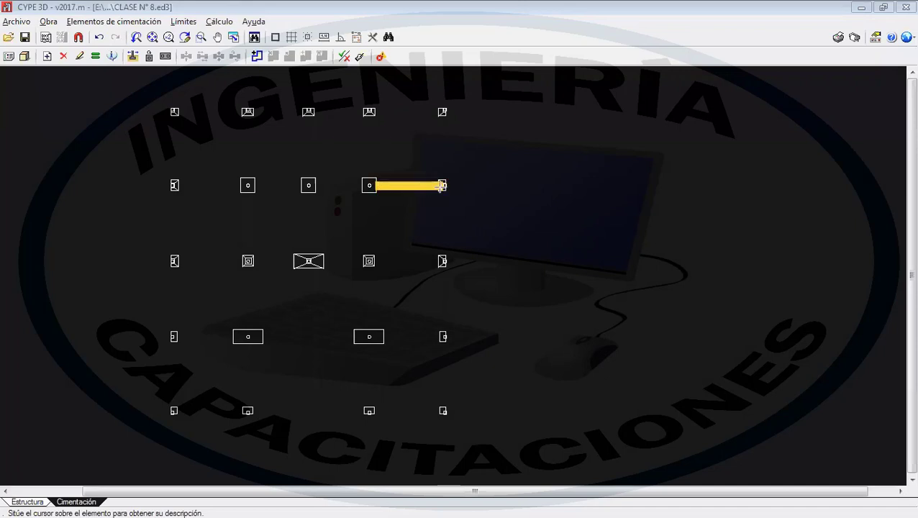
pyautogui.click(354, 241)
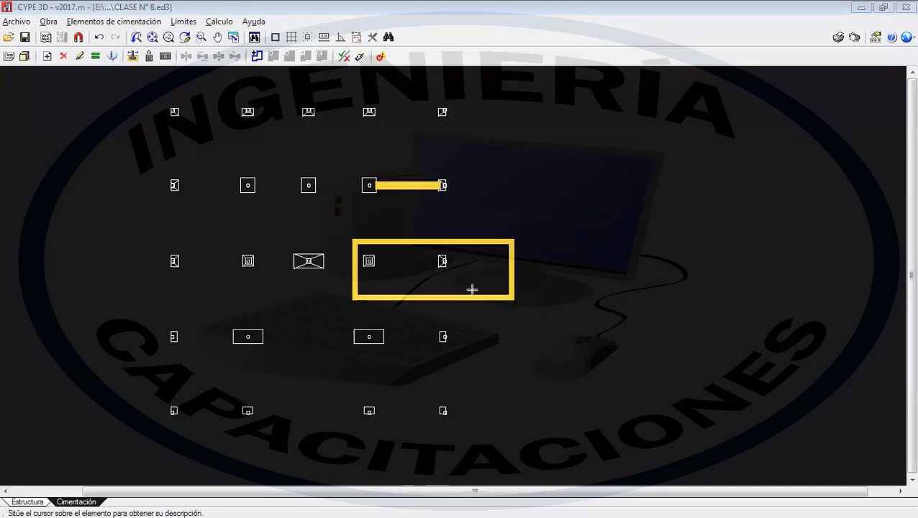
pyautogui.click(470, 287)
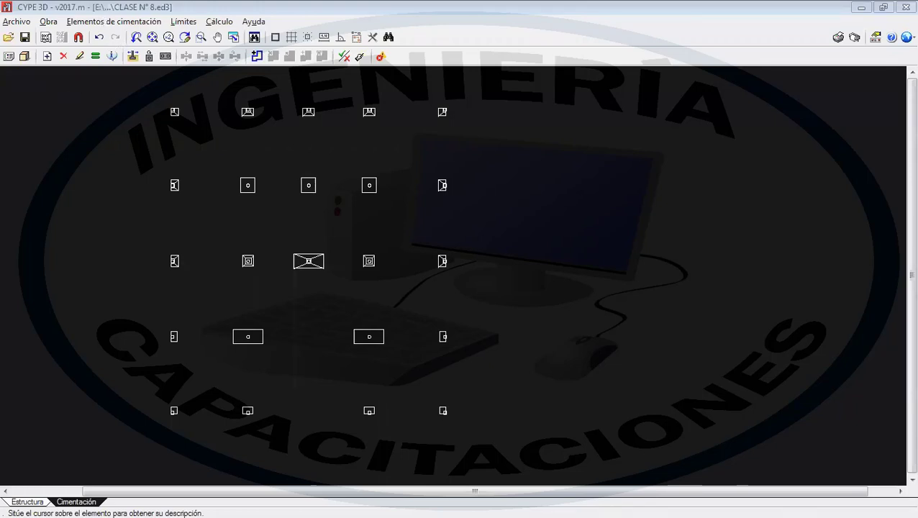
# - Delete the 100 x 100 x 30 footing under pillar P17
pyautogui.click(113, 22)
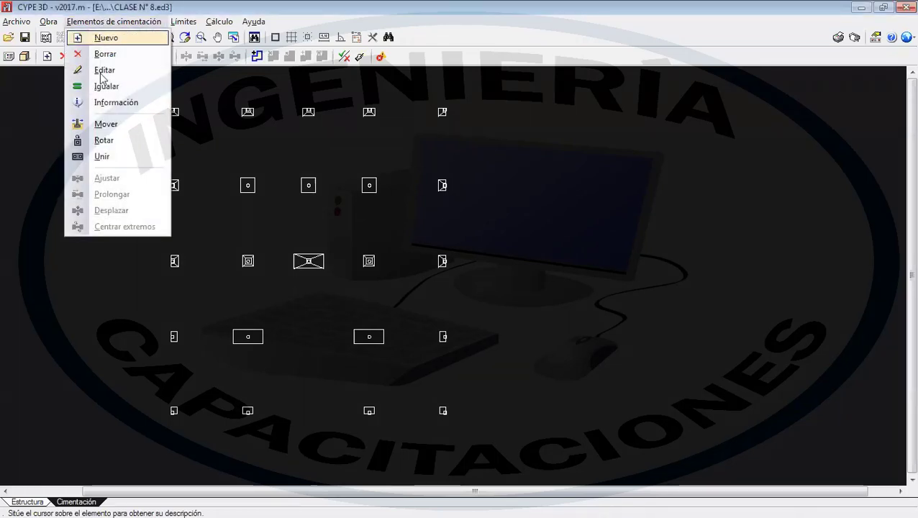
pyautogui.scroll(4, 285, 179)
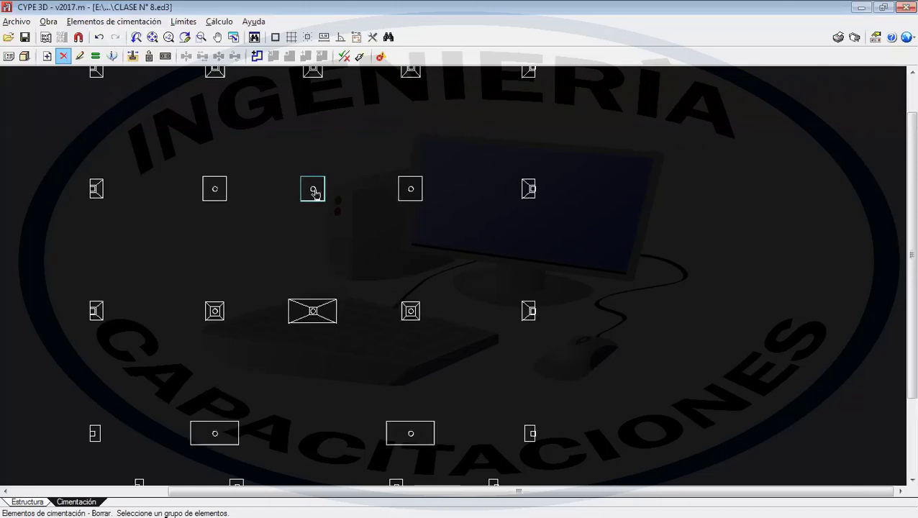
pyautogui.scroll(3, 308, 224)
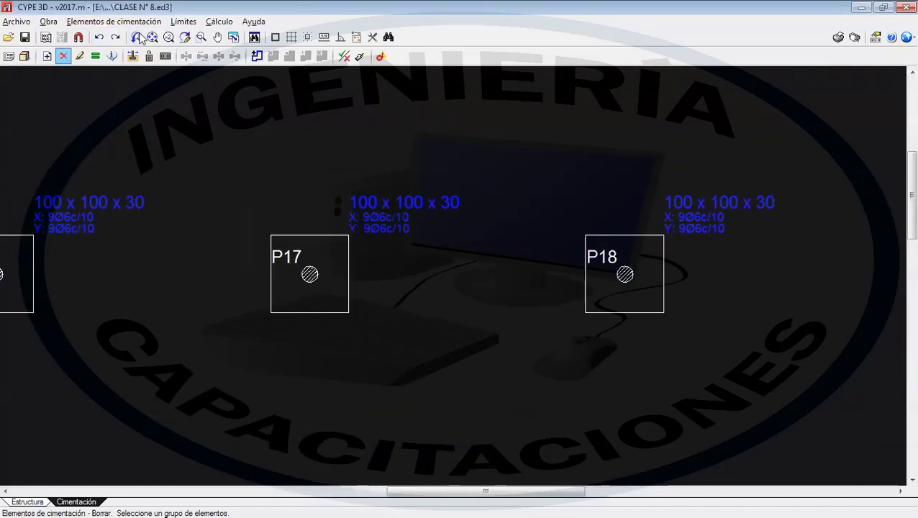
# - Start a new pile cap (Encepado) and check the library options and the list of available piles
pyautogui.click(114, 22)
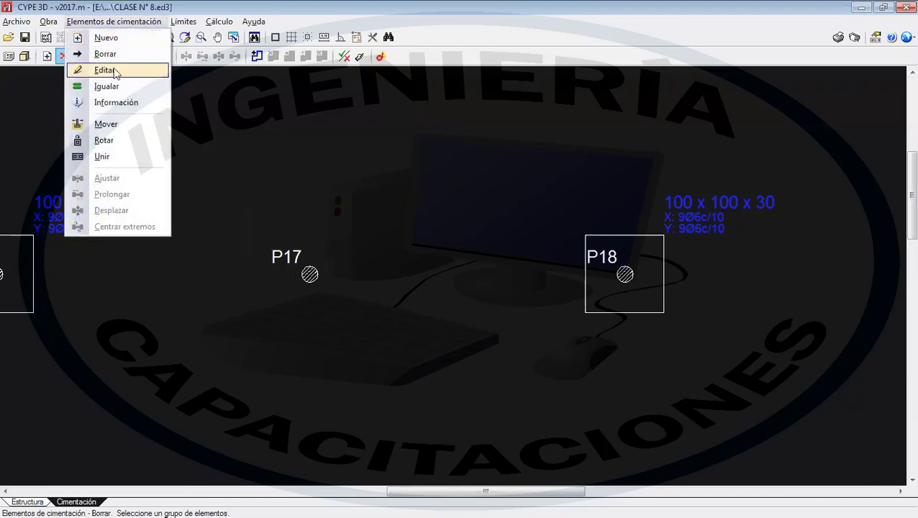
pyautogui.click(94, 37)
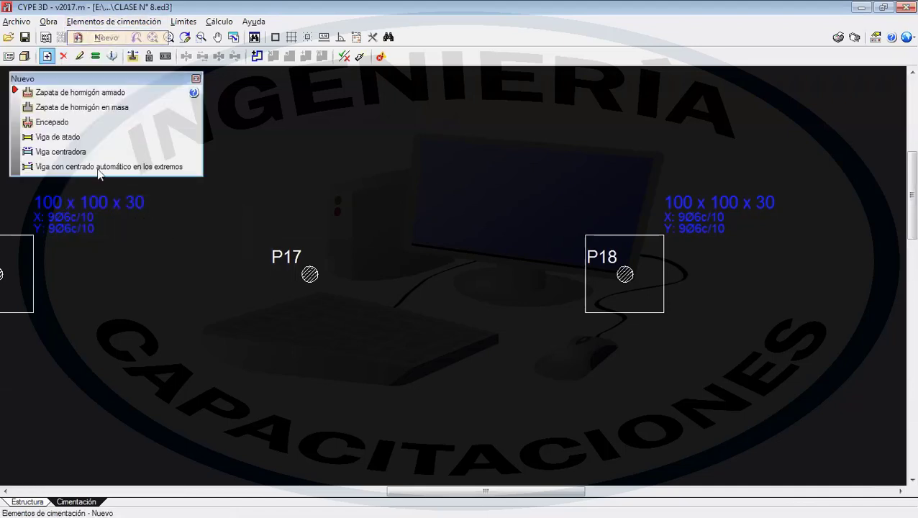
pyautogui.click(57, 124)
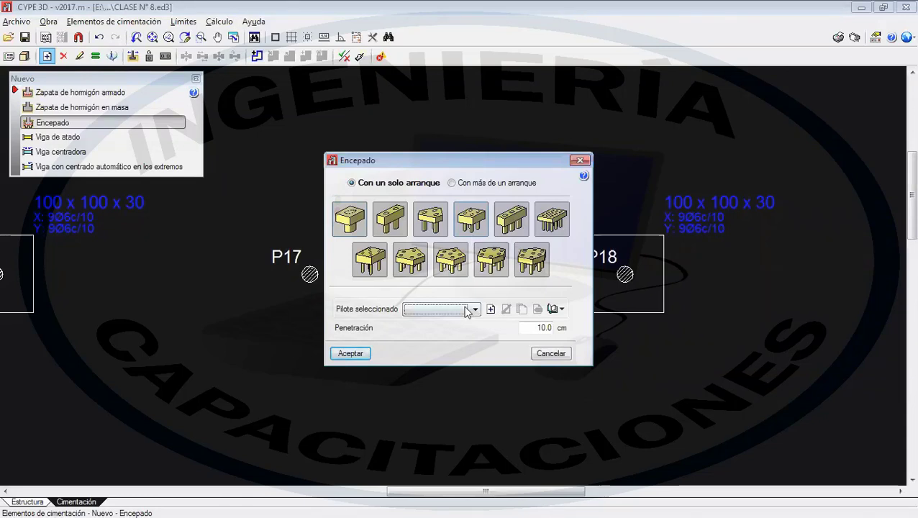
pyautogui.click(551, 309)
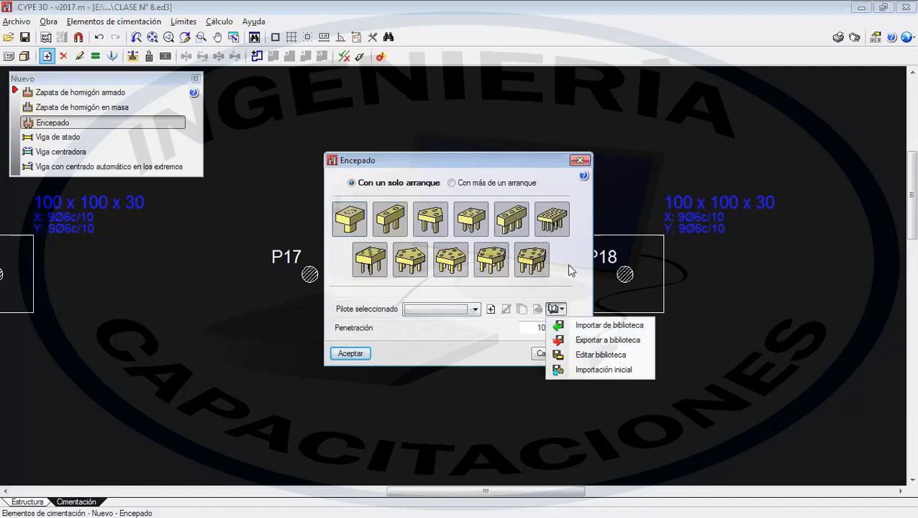
pyautogui.click(449, 310)
pyautogui.click(450, 311)
pyautogui.click(417, 306)
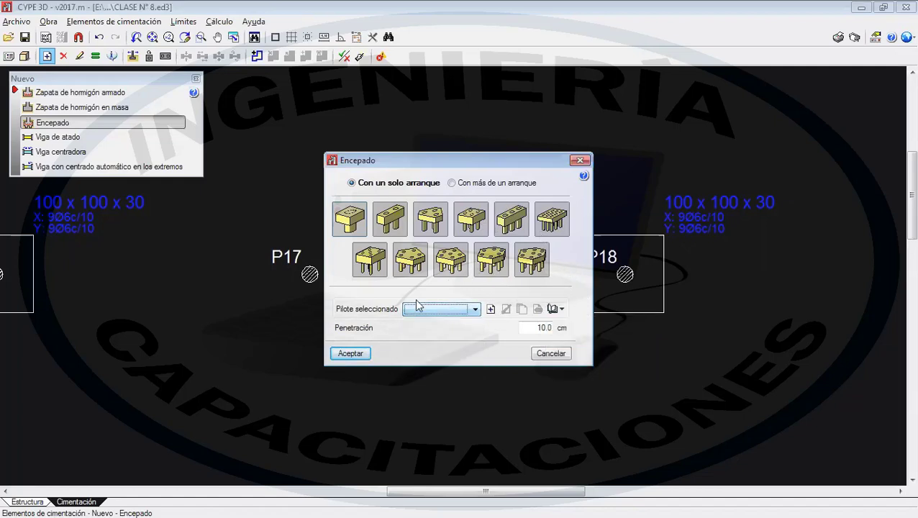
# - Create a pile with the reference Pilote 01, type Hormigón circular and a 300 mm diameter
pyautogui.click(489, 310)
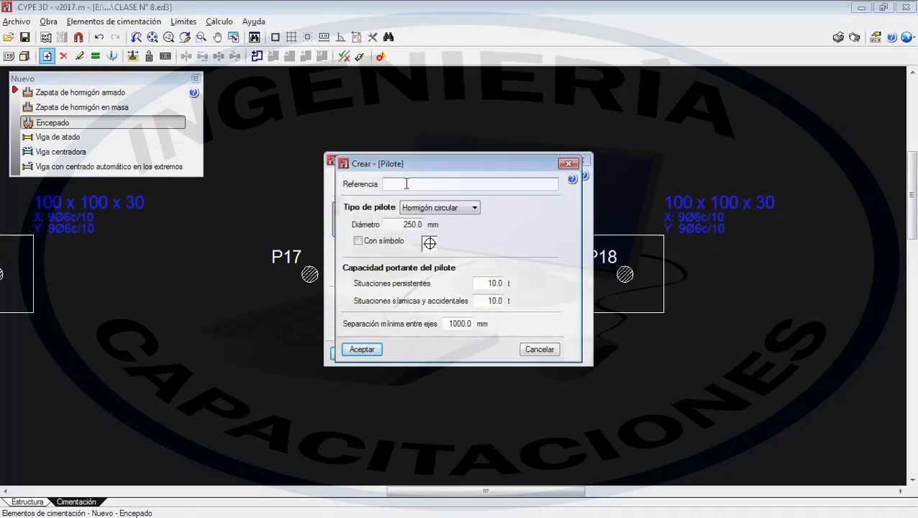
pyautogui.write('Pilote 01')
pyautogui.click(430, 209)
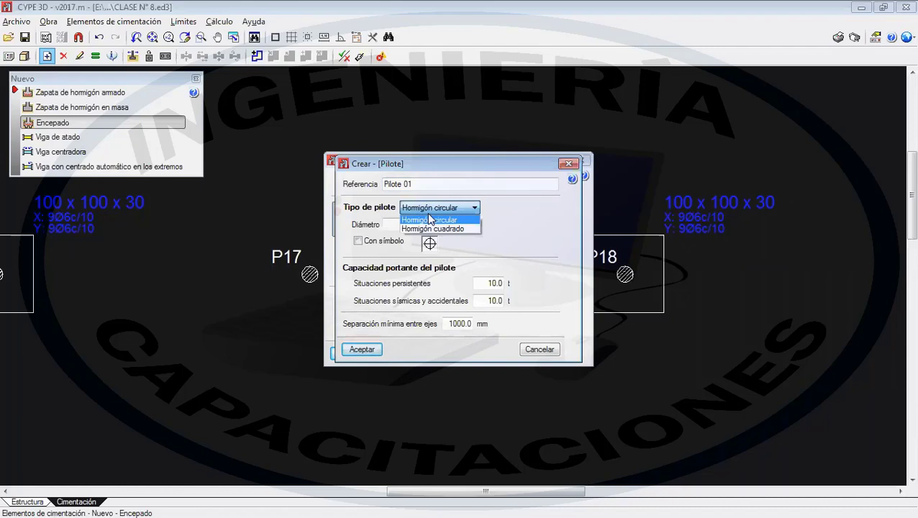
pyautogui.click(447, 220)
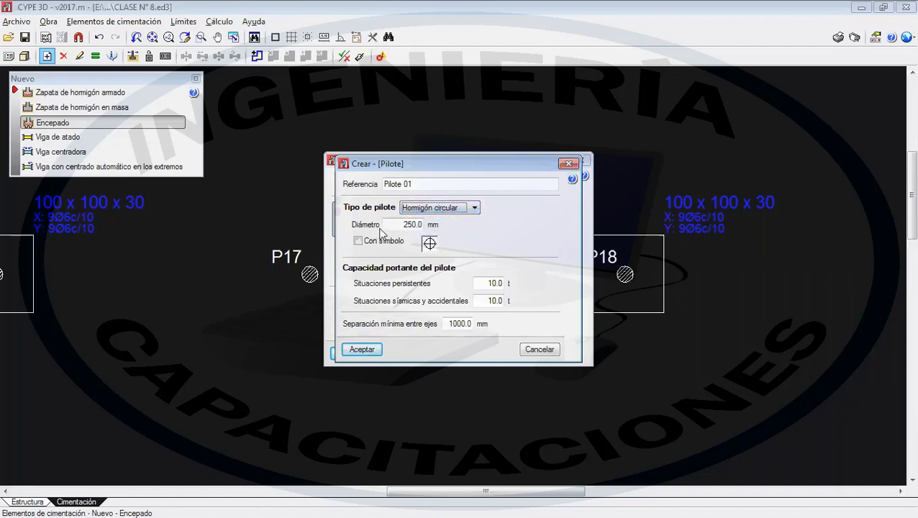
pyautogui.press('Tab')
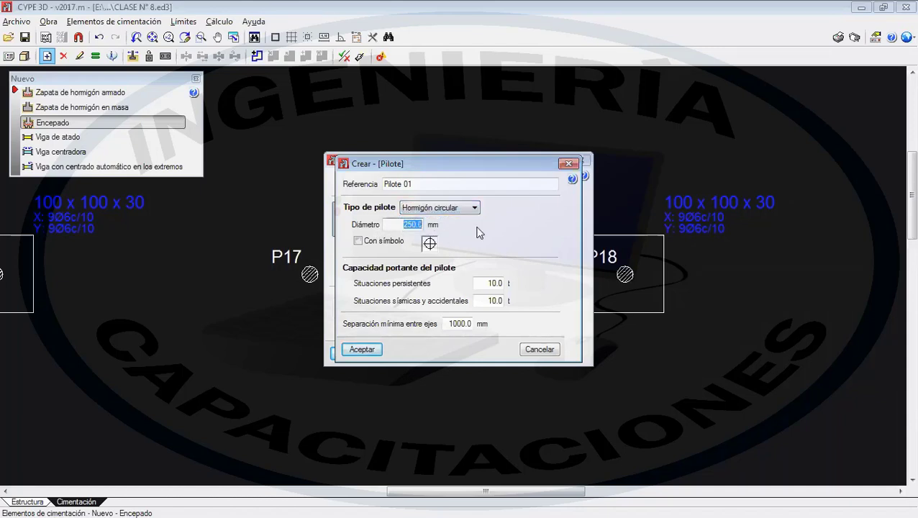
pyautogui.write('3000')
pyautogui.press('BackSpace')
# - Keep both bearing capacities at 10 t and the minimum spacing at 1000 mm, assign the symbol with two opposite filled quadrants, and accept the pile
pyautogui.click(481, 283)
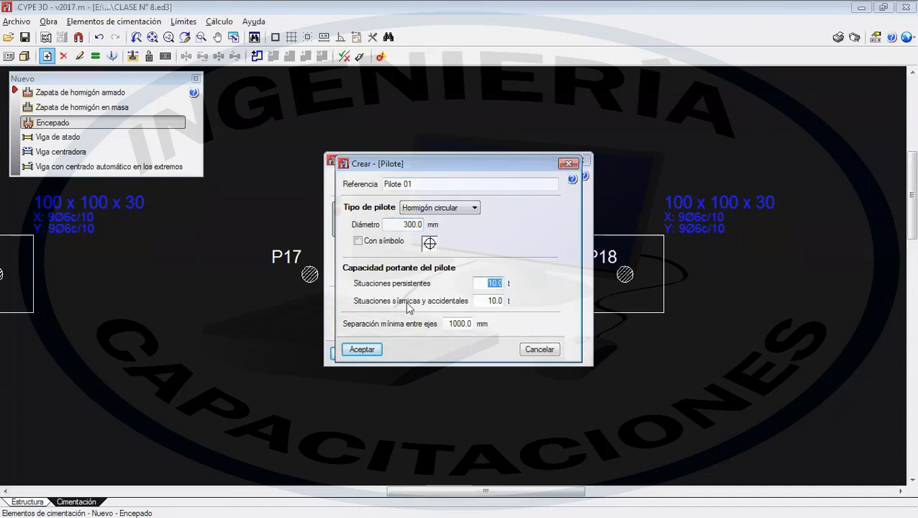
pyautogui.click(491, 300)
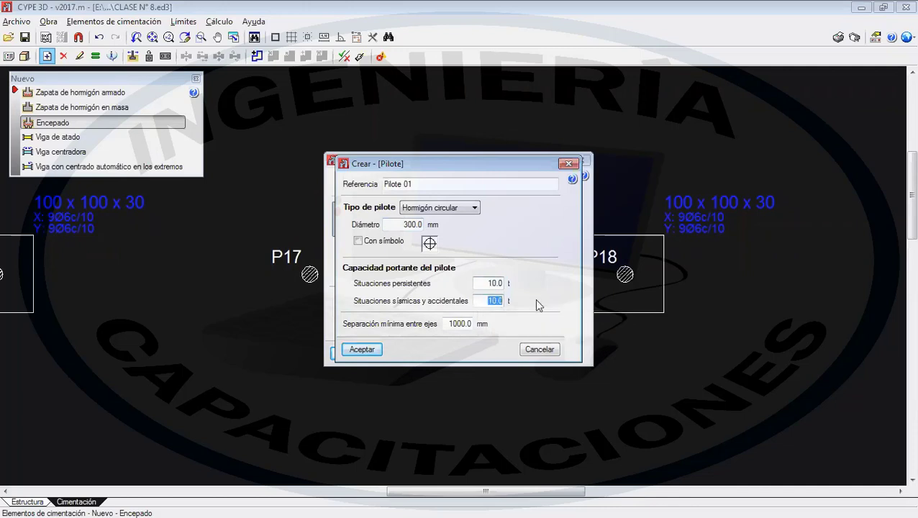
pyautogui.click(450, 324)
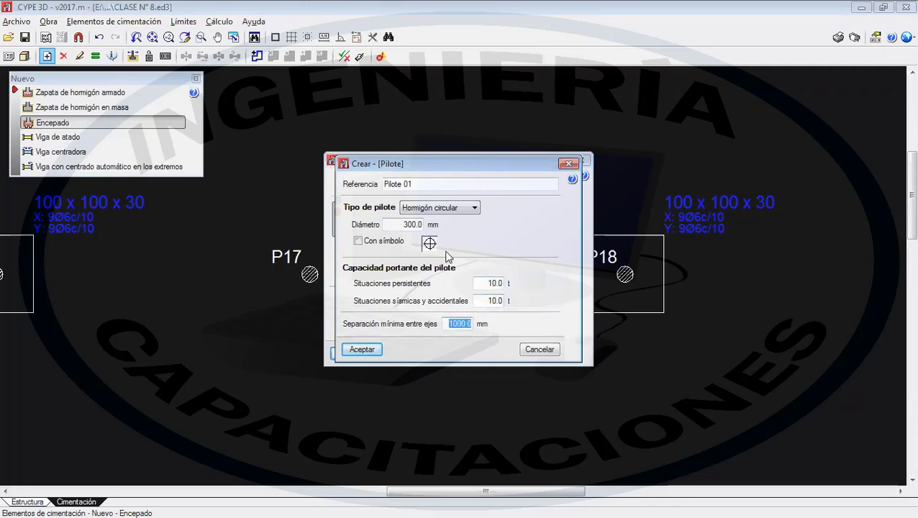
pyautogui.click(358, 241)
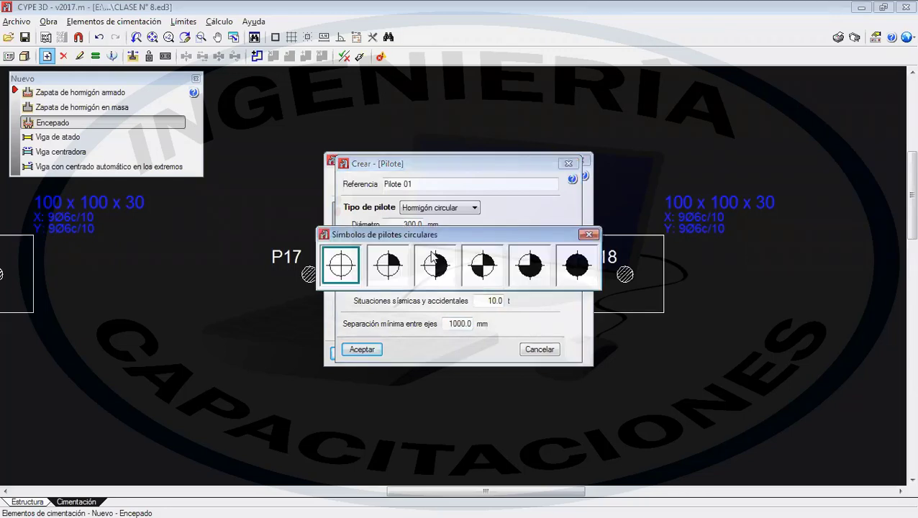
pyautogui.click(481, 270)
pyautogui.click(361, 350)
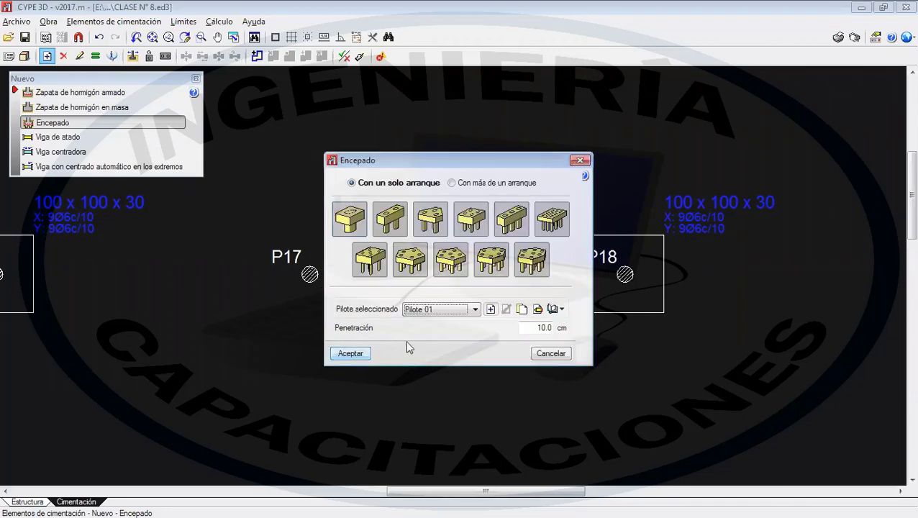
# - Place a single-pile cap using Pilote 01 with 10 cm penetration, centred under pillar P17
pyautogui.click(360, 353)
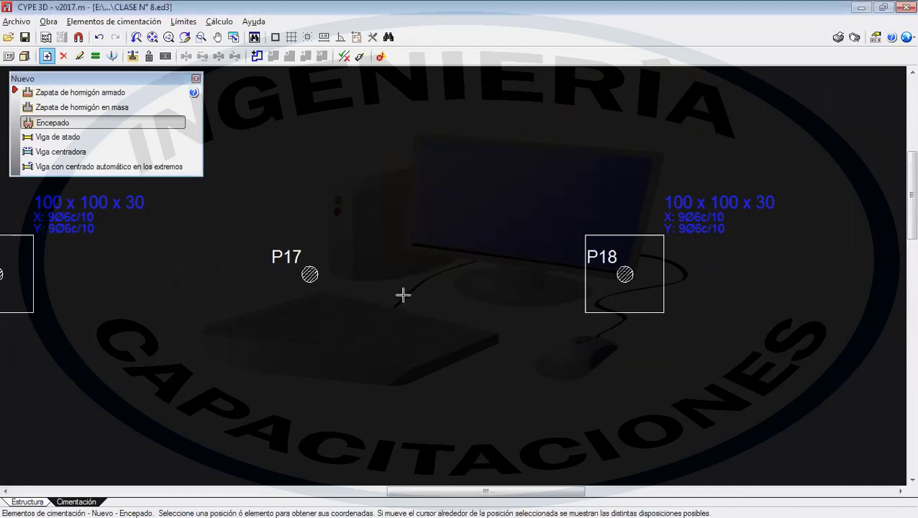
pyautogui.click(309, 273)
pyautogui.scroll(2, 322, 318)
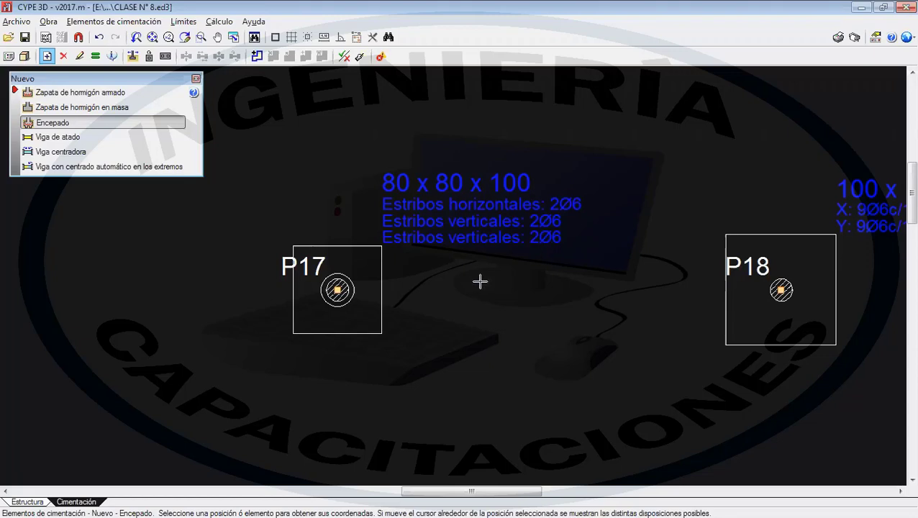
pyautogui.scroll(-3, 479, 281)
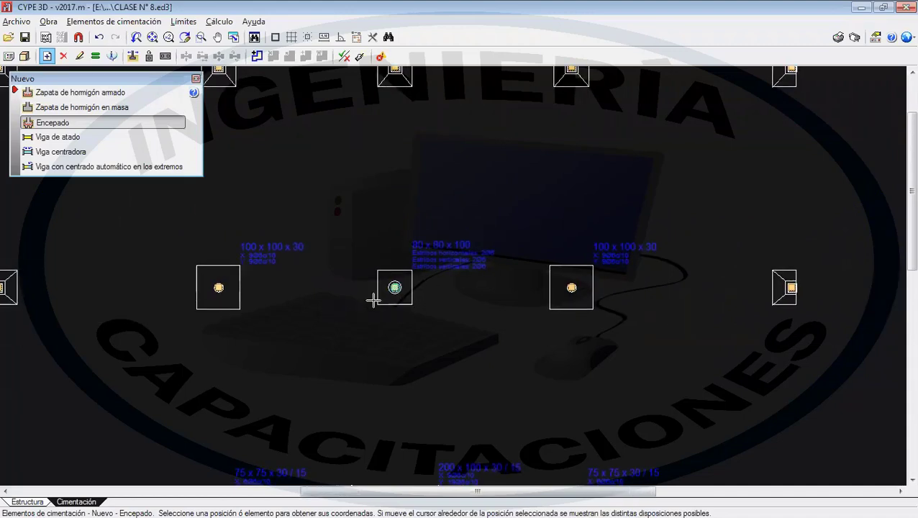
pyautogui.scroll(3, 426, 275)
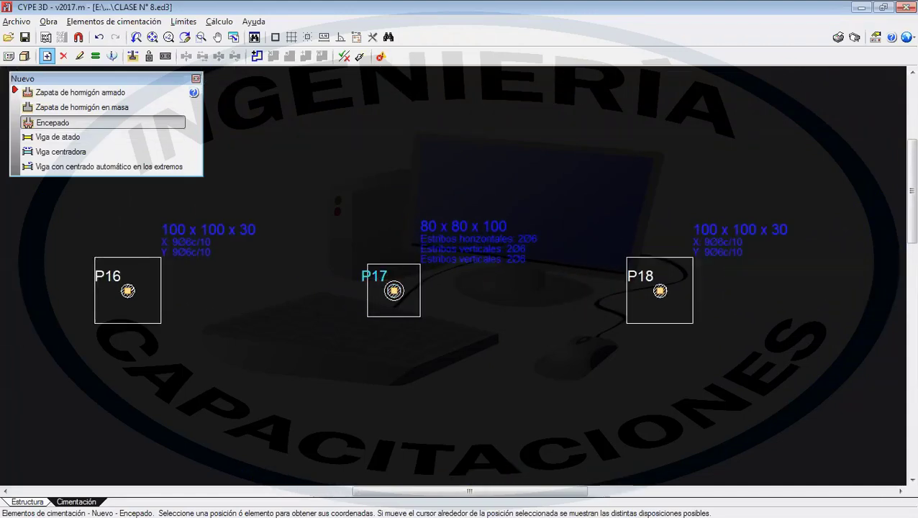
pyautogui.scroll(-4, 359, 295)
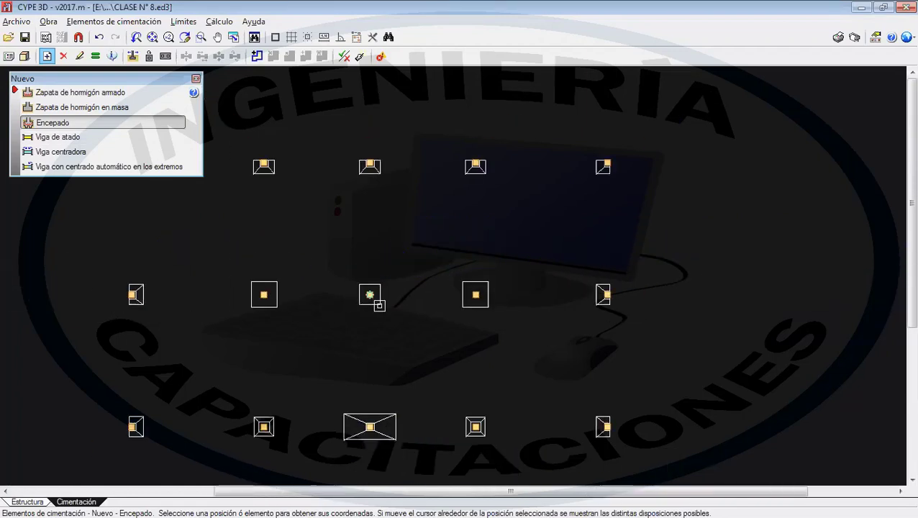
pyautogui.scroll(-3, 447, 307)
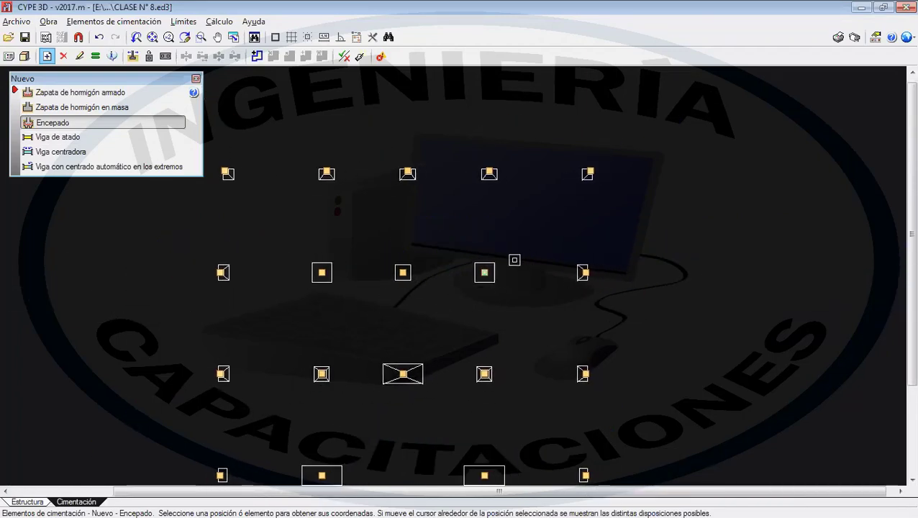
pyautogui.scroll(2, 446, 283)
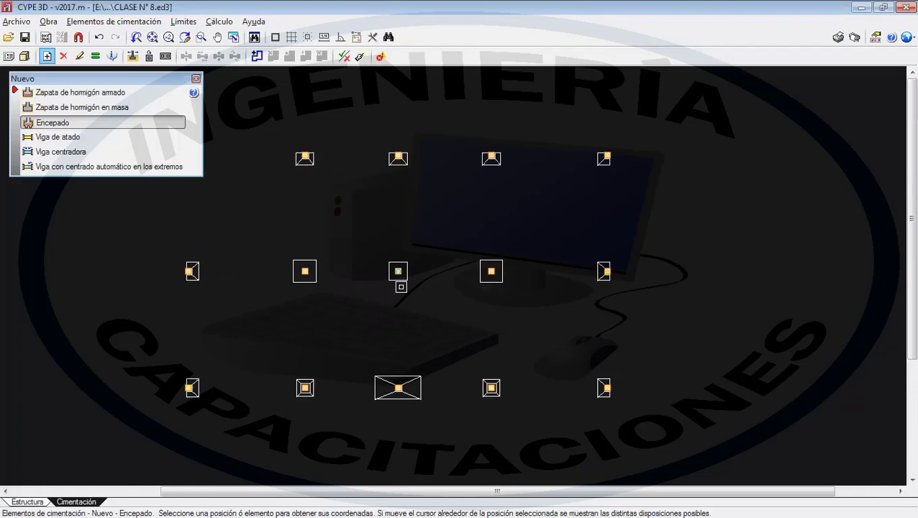
pyautogui.scroll(-3, 392, 302)
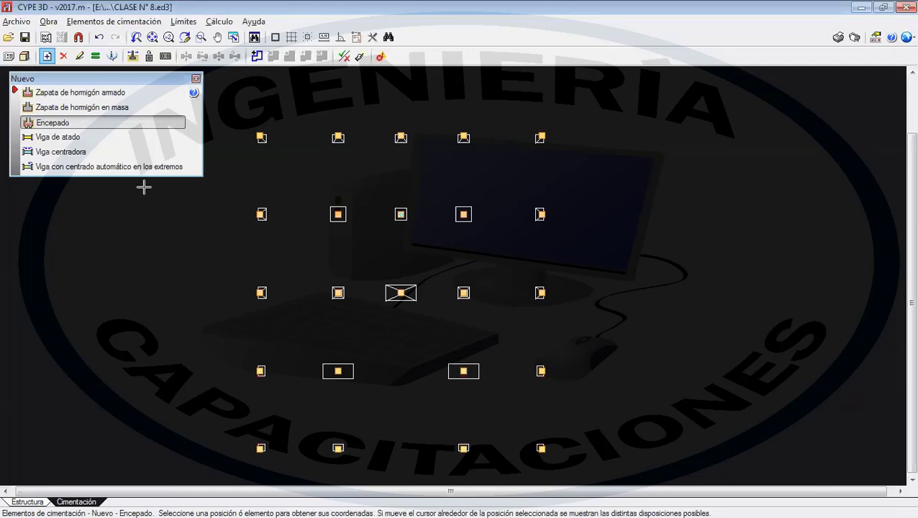
pyautogui.click(91, 96)
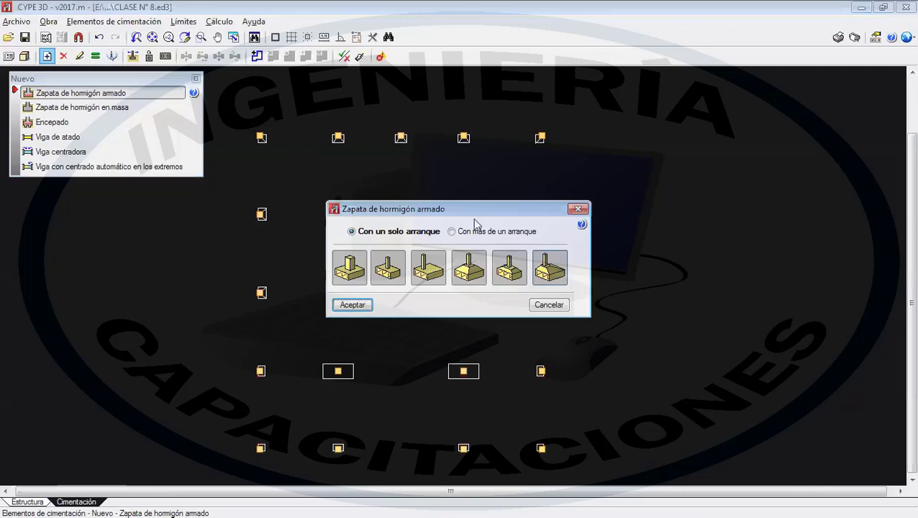
pyautogui.click(582, 215)
# - Delete all footings and the pile cap from the foundation plan, leaving only the pillars
pyautogui.click(114, 21)
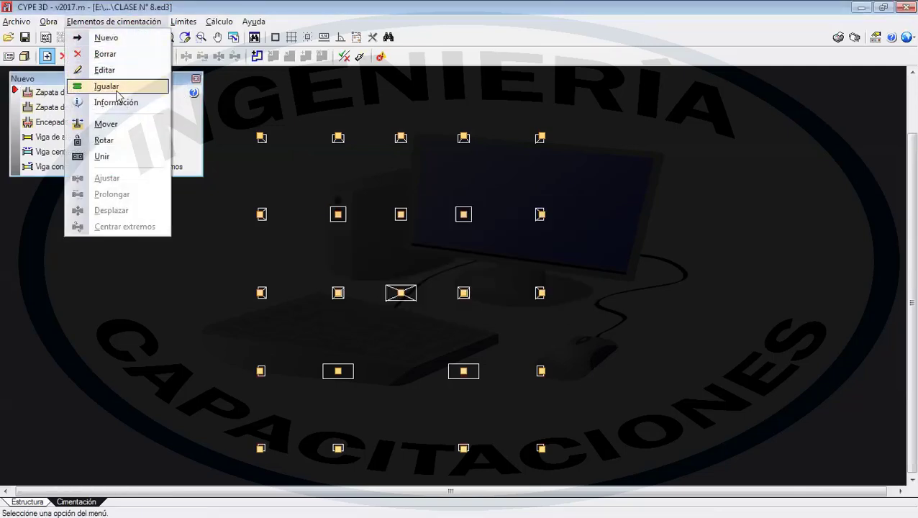
pyautogui.click(101, 56)
pyautogui.scroll(-1, 543, 289)
pyautogui.moveTo(542, 286); pyautogui.dragTo(533, 256, button='middle')
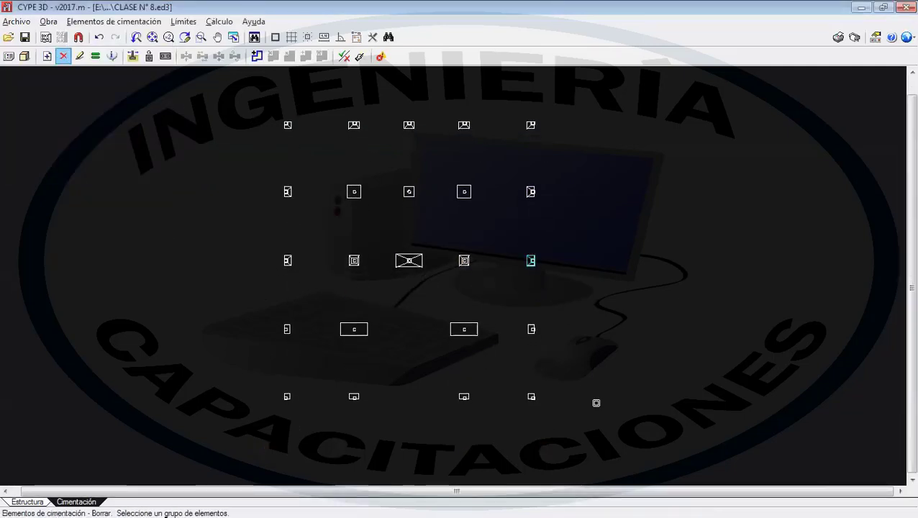
pyautogui.moveTo(599, 426); pyautogui.dragTo(206, 94)
pyautogui.rightClick(426, 223)
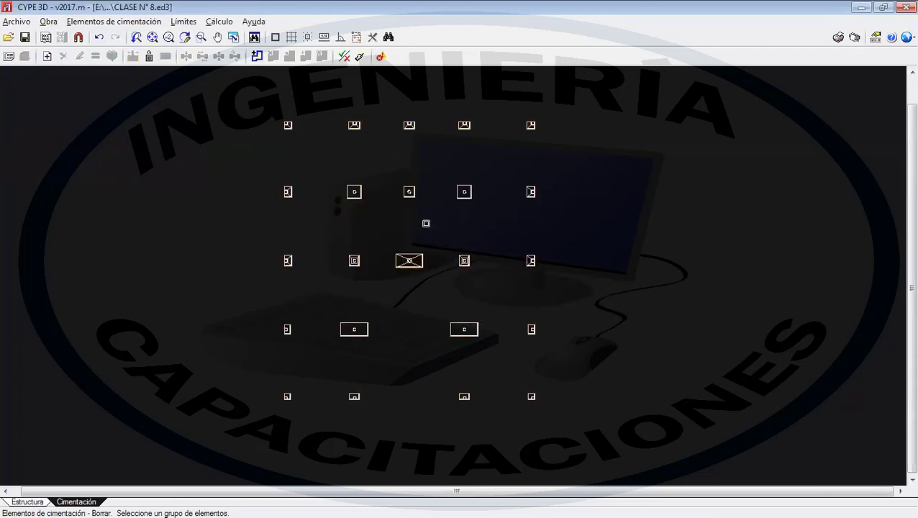
pyautogui.scroll(1, 412, 250)
pyautogui.scroll(1, 412, 251)
pyautogui.scroll(-1, 412, 250)
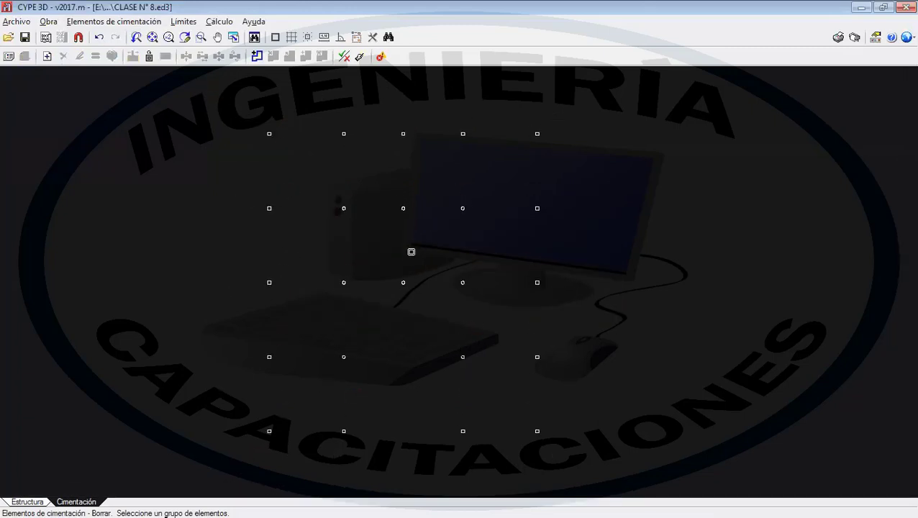
# - Start a new Zapata de hormigón armado and set it to Con más de un arranque
pyautogui.click(118, 21)
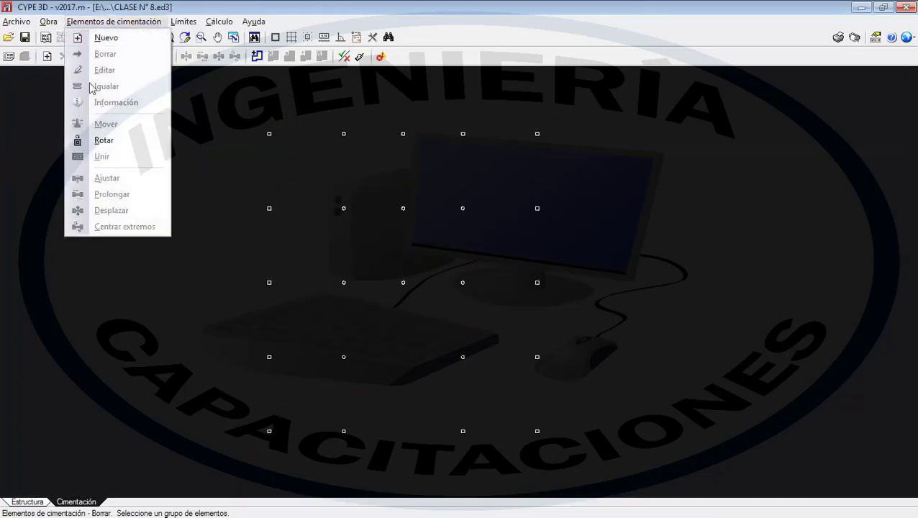
pyautogui.click(108, 38)
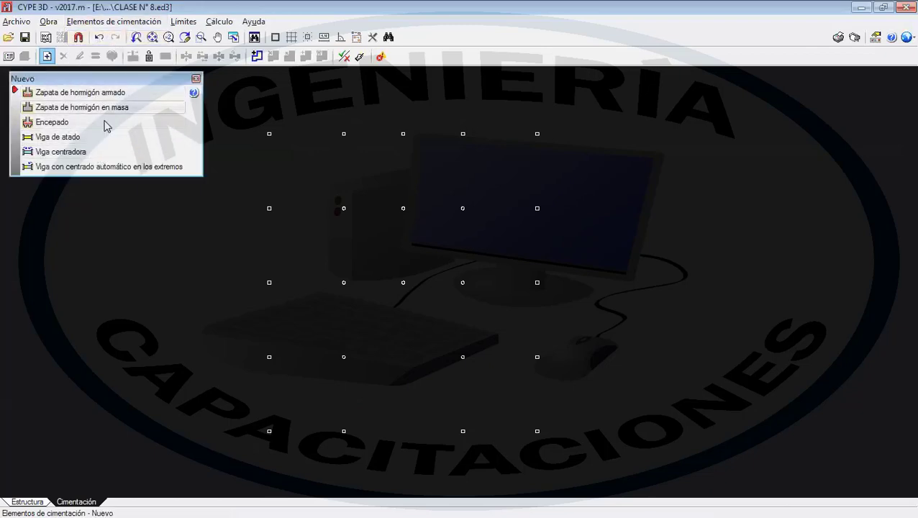
pyautogui.click(91, 97)
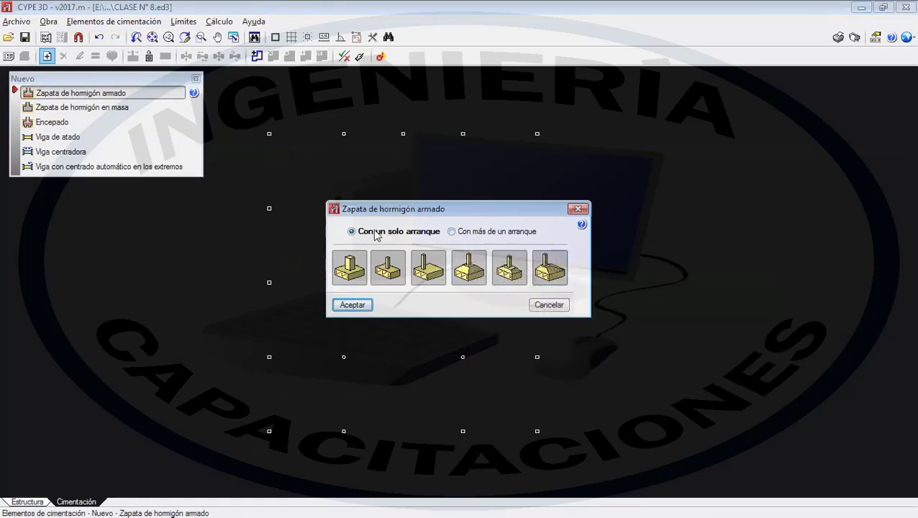
pyautogui.click(464, 235)
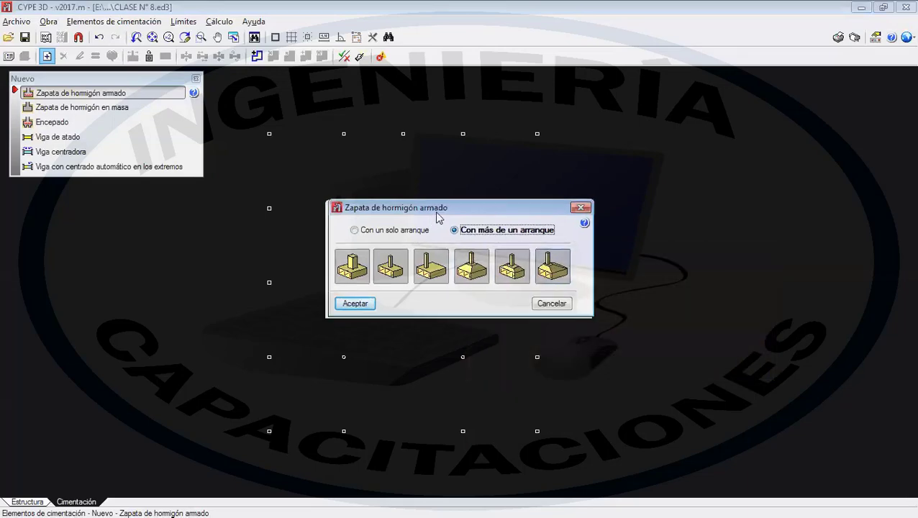
pyautogui.moveTo(435, 211); pyautogui.dragTo(698, 134)
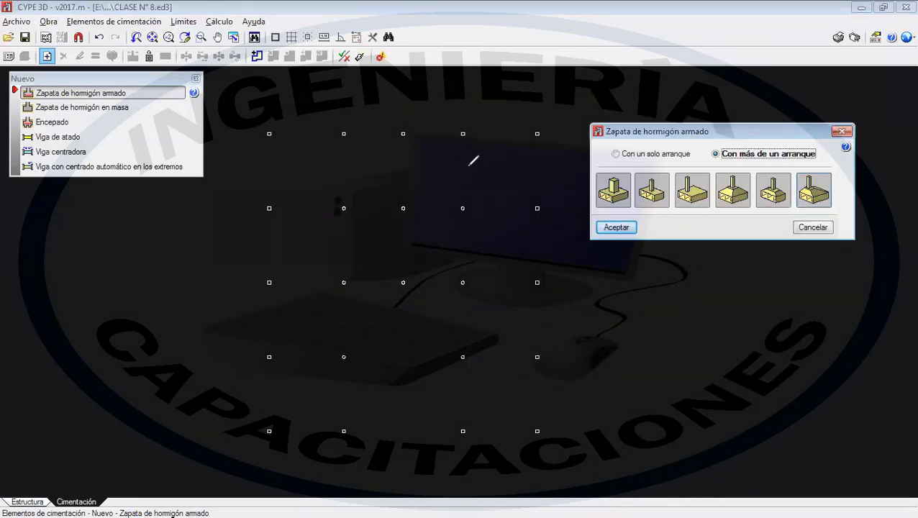
pyautogui.click(403, 208)
pyautogui.click(462, 208)
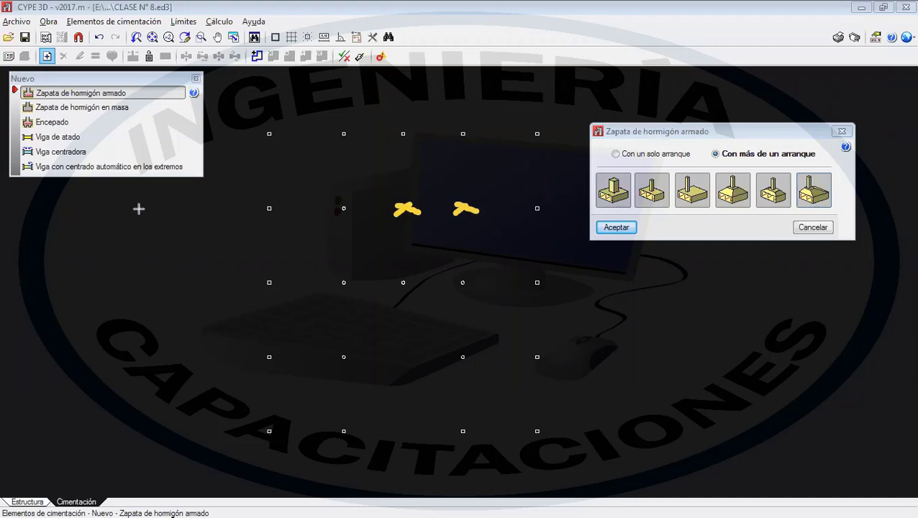
pyautogui.moveTo(376, 188)
pyautogui.mouseDown()
pyautogui.moveTo(392, 201)
pyautogui.moveTo(490, 225)
pyautogui.mouseUp()
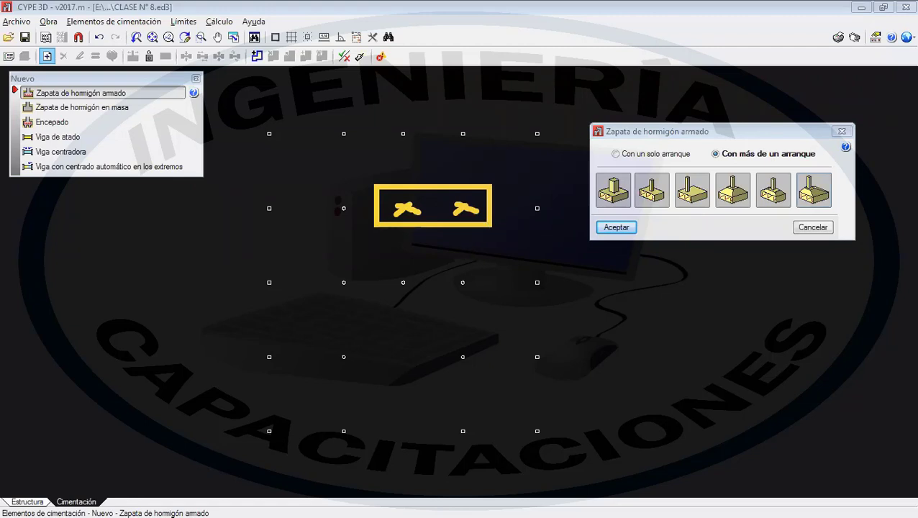
pyautogui.click(370, 171)
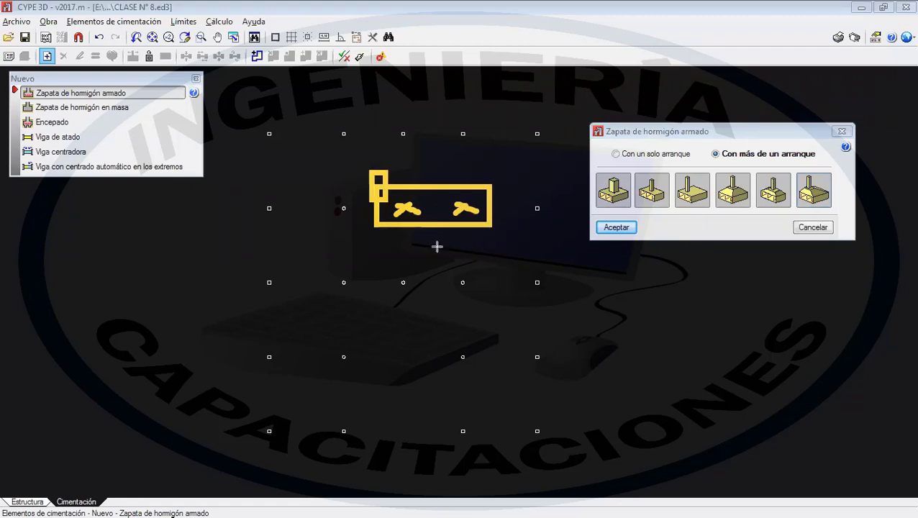
pyautogui.click(490, 252)
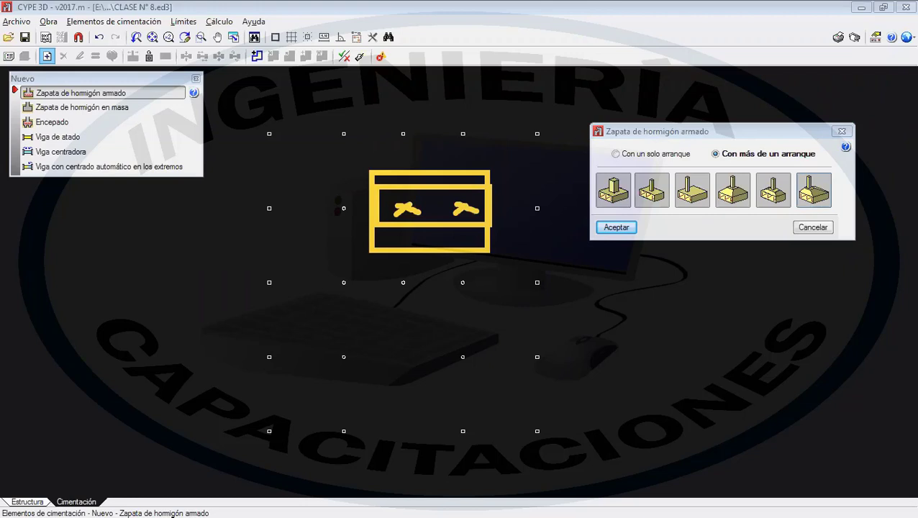
pyautogui.moveTo(439, 206)
pyautogui.mouseDown()
pyautogui.moveTo(436, 215)
pyautogui.moveTo(442, 213)
pyautogui.mouseUp()
pyautogui.press('Escape')
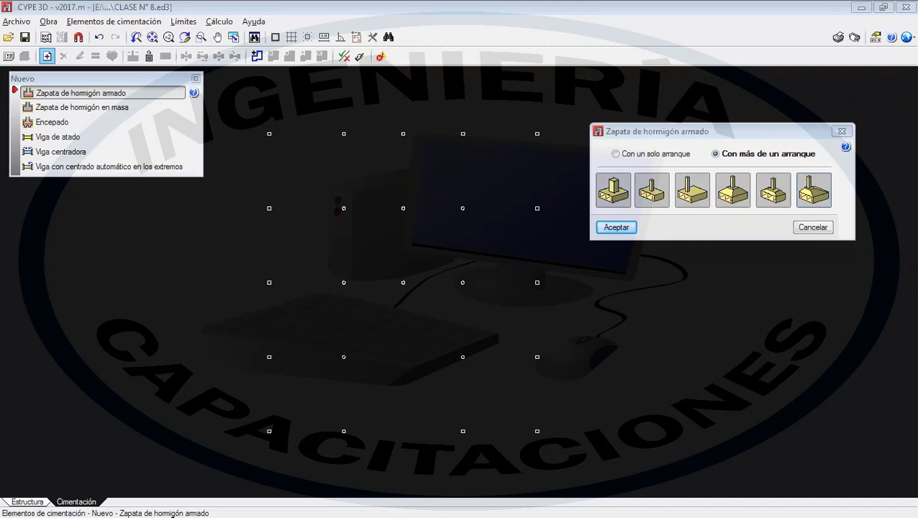
pyautogui.moveTo(325, 195); pyautogui.dragTo(462, 214)
# - Try a tapered combined footing of 480 x 80 x 30/15 under pillars P17 and P18, then undo it
pyautogui.click(616, 227)
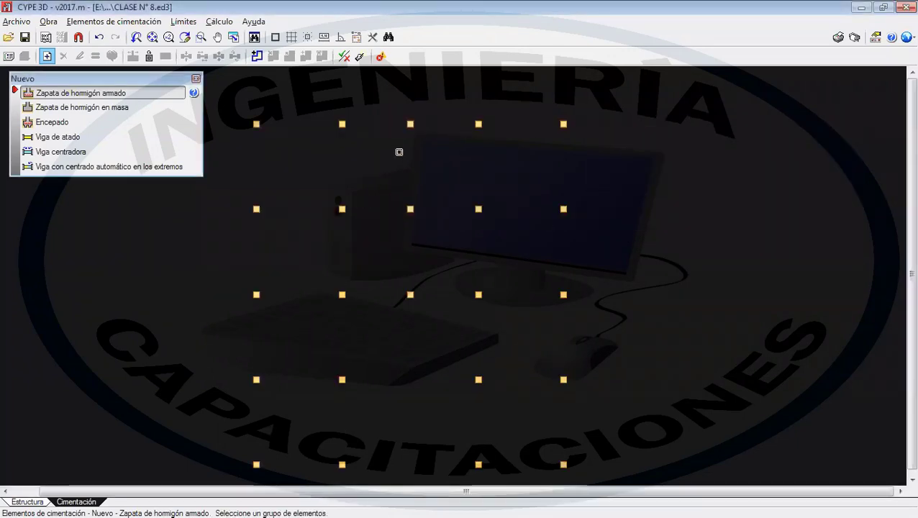
pyautogui.scroll(1, 416, 209)
pyautogui.scroll(2, 418, 209)
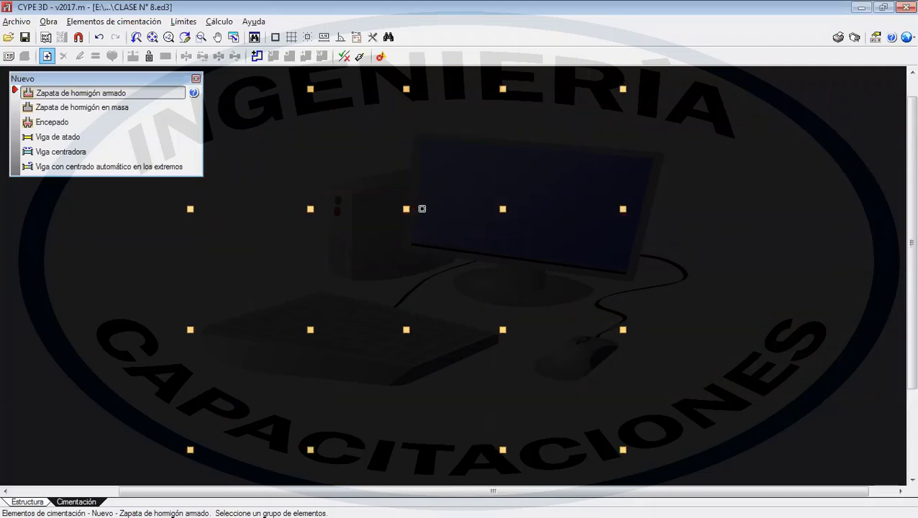
pyautogui.scroll(1, 508, 207)
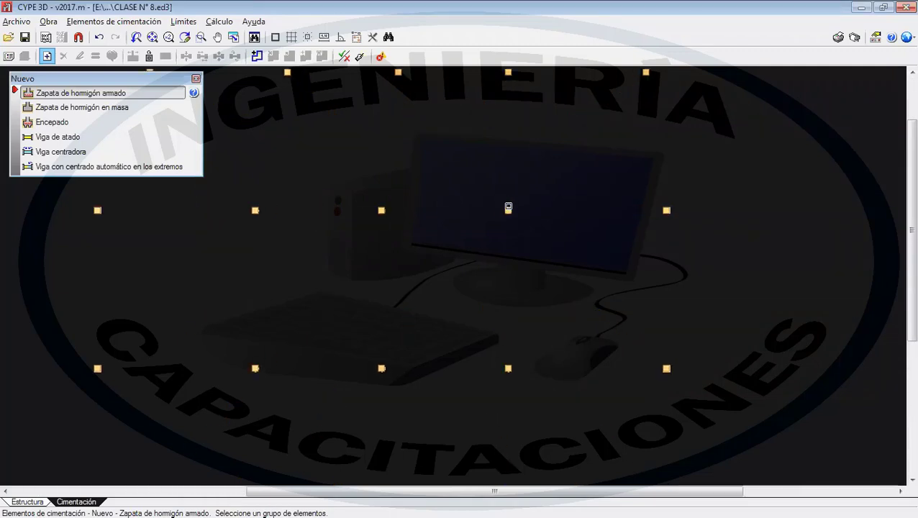
pyautogui.click(508, 209)
pyautogui.rightClick(437, 172)
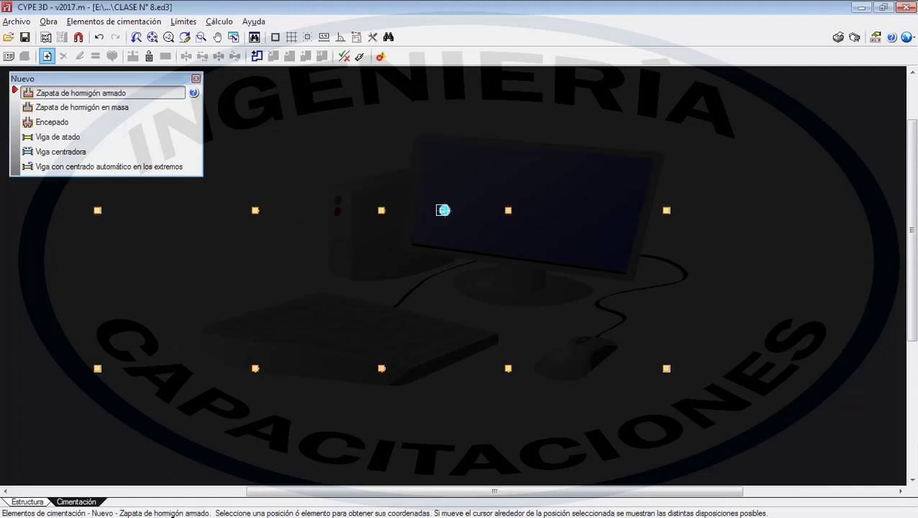
pyautogui.click(444, 210)
pyautogui.scroll(1, 450, 211)
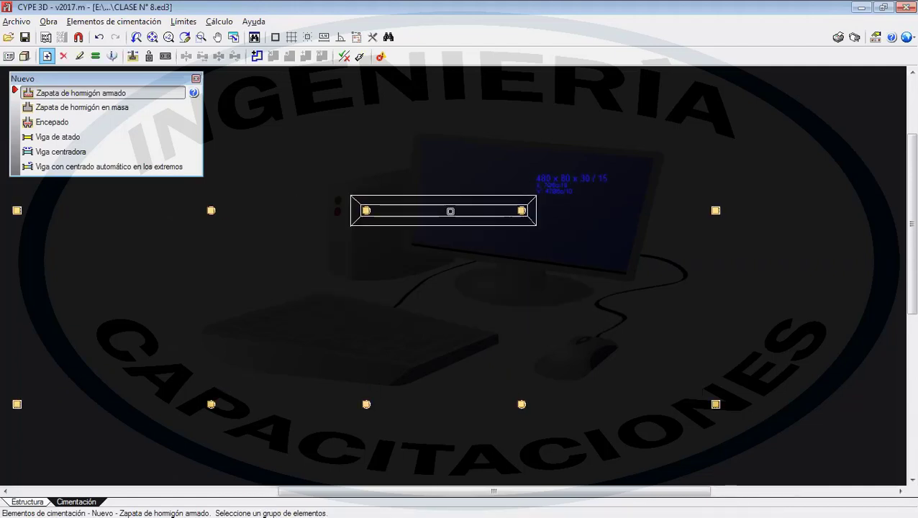
pyautogui.scroll(2, 450, 211)
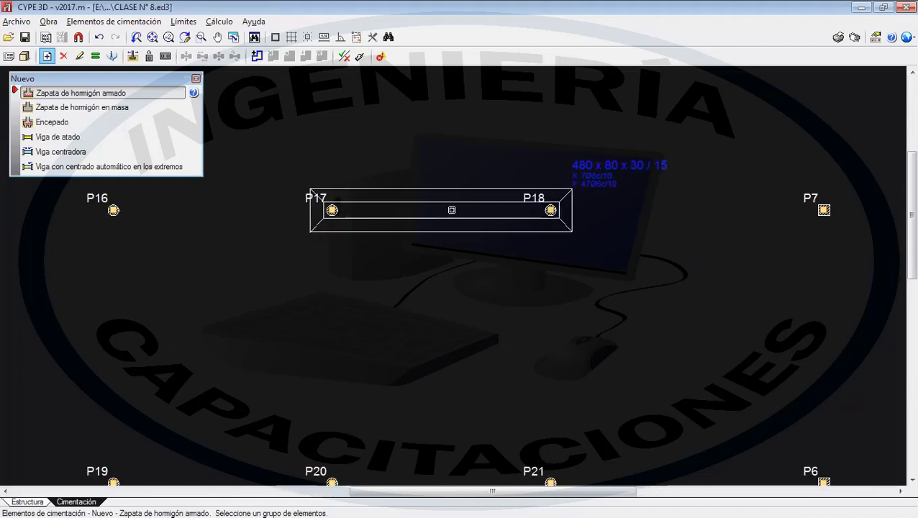
pyautogui.scroll(-1, 452, 210)
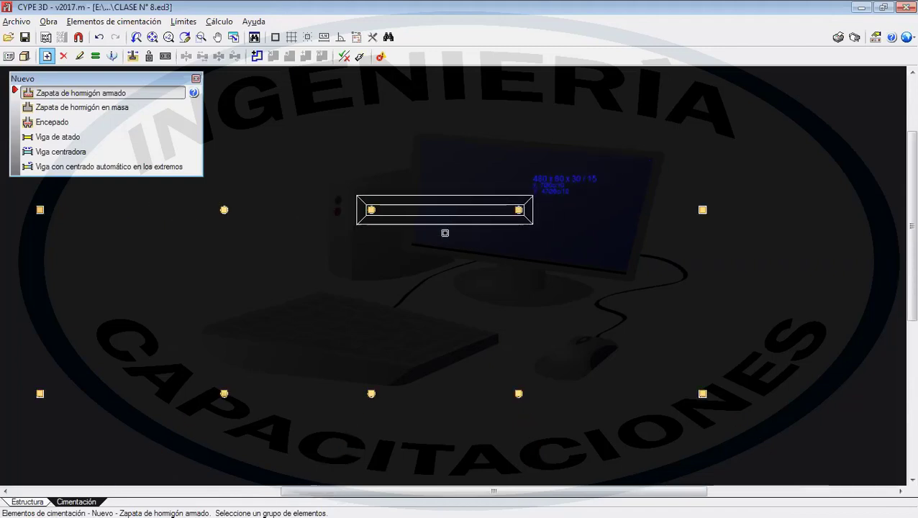
pyautogui.hotkey('ctrl', 'z')
# - Try a square combined footing of 470 x 470 x 30 under pillars P17 and P18
pyautogui.click(88, 94)
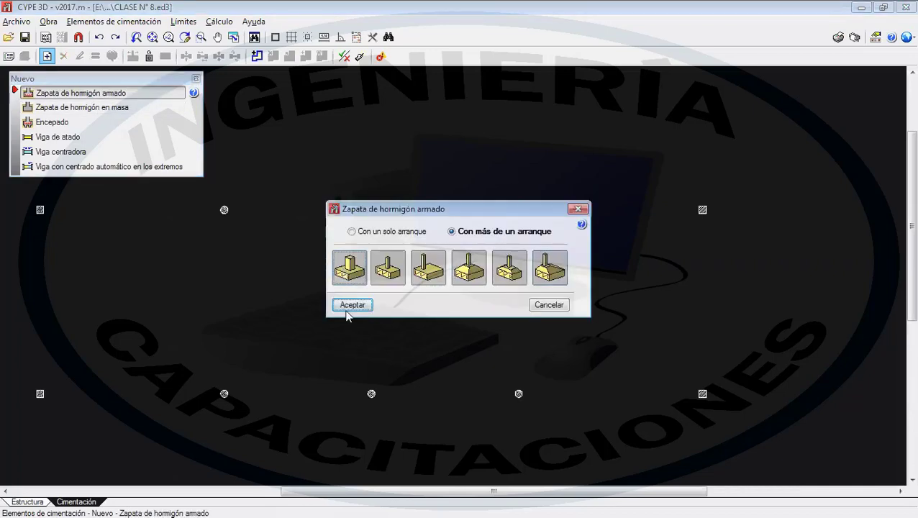
pyautogui.click(347, 308)
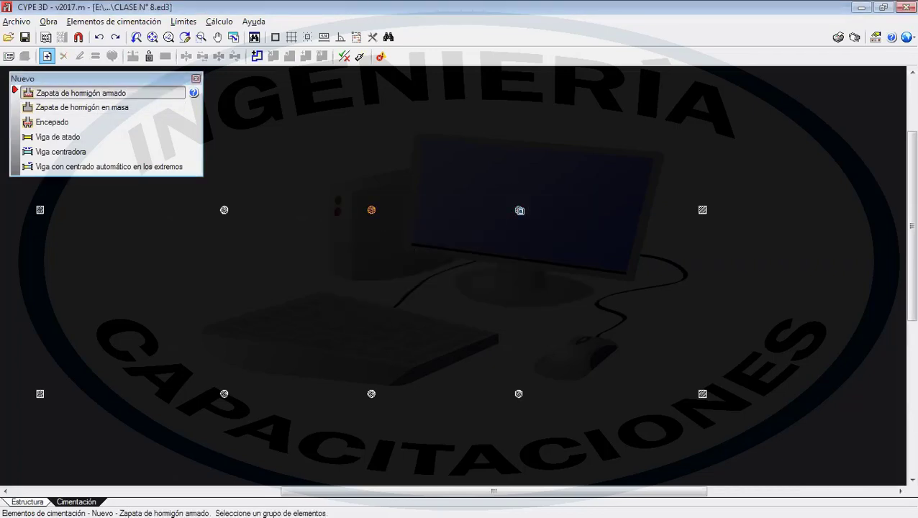
pyautogui.scroll(-1, 446, 210)
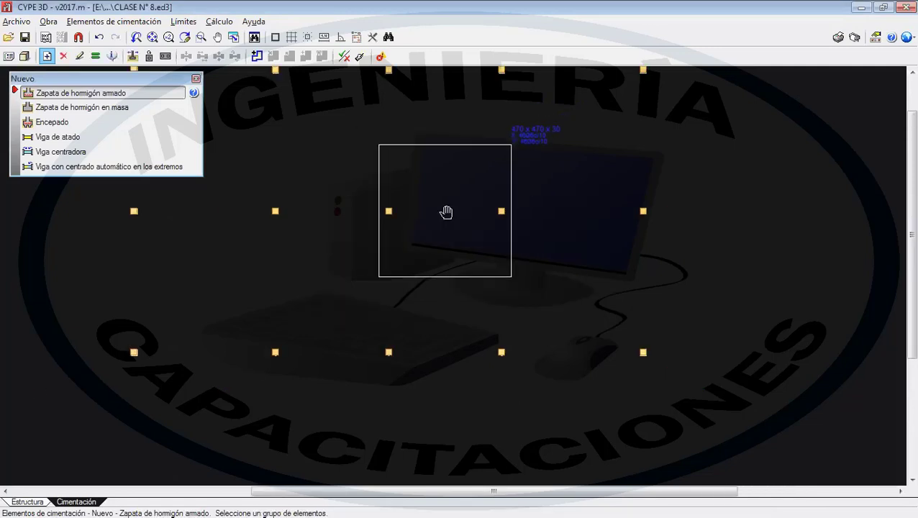
pyautogui.moveTo(447, 213); pyautogui.dragTo(439, 245, button='middle')
pyautogui.moveTo(492, 222); pyautogui.dragTo(513, 234, button='middle')
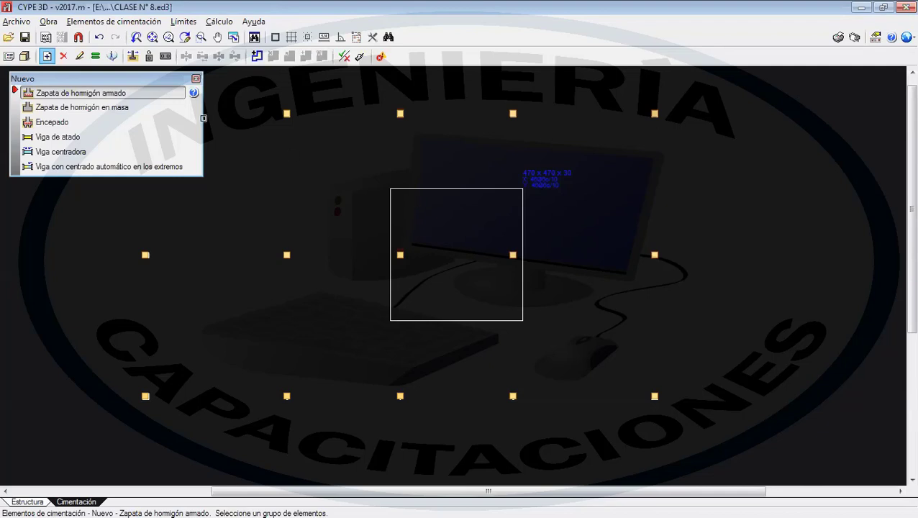
pyautogui.rightClick(204, 118)
# - Place a rectangular reinforced concrete combined footing of 470 x 100 x 30 under pillars P17 and P18
pyautogui.click(106, 93)
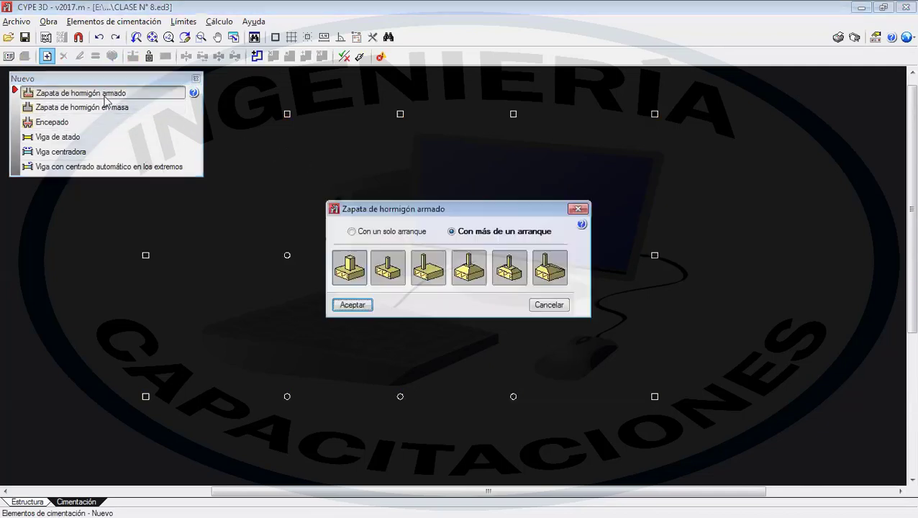
pyautogui.click(351, 305)
pyautogui.click(512, 256)
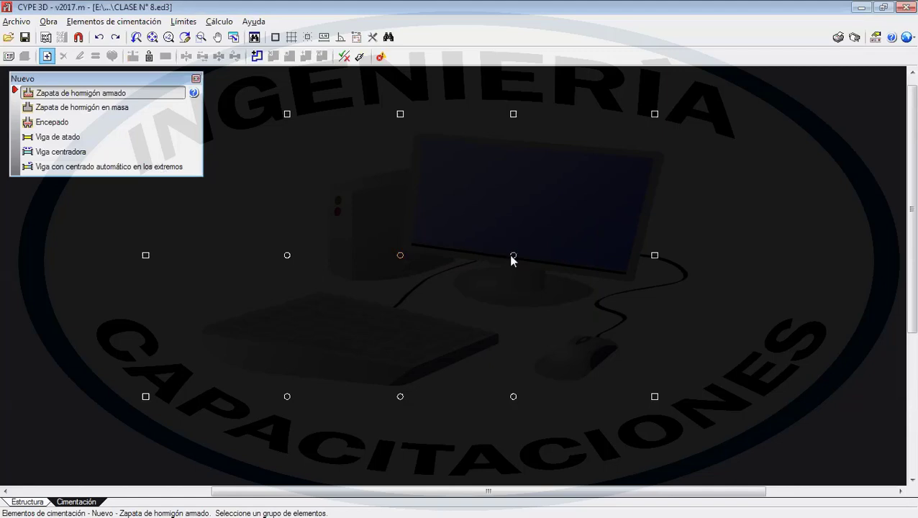
pyautogui.rightClick(512, 257)
pyautogui.click(463, 258)
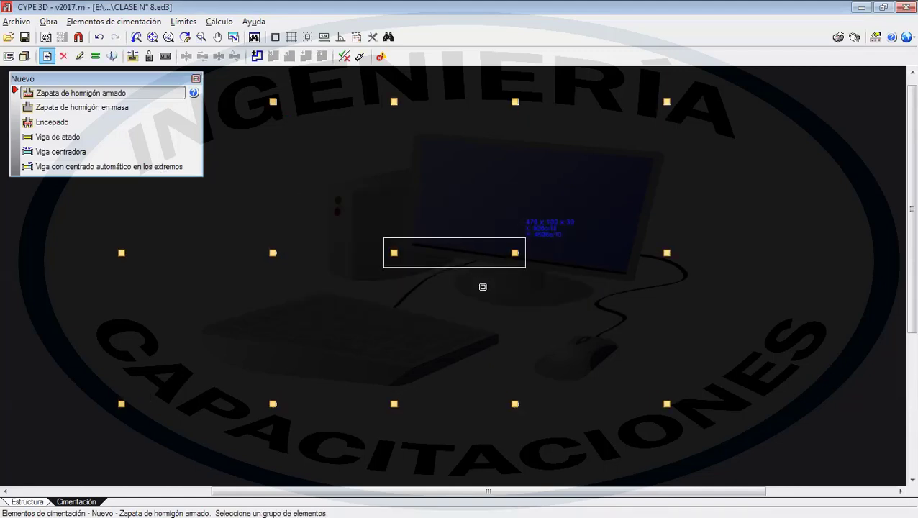
pyautogui.scroll(2, 483, 239)
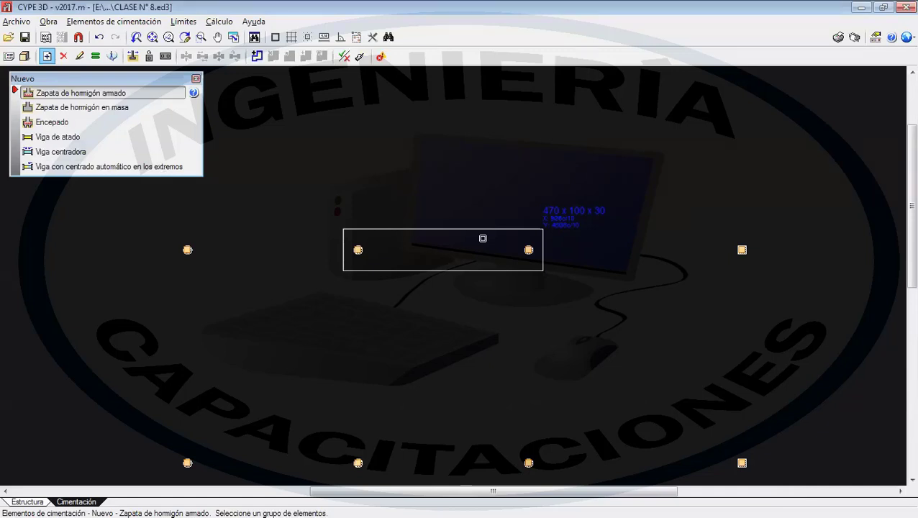
pyautogui.scroll(-2, 432, 216)
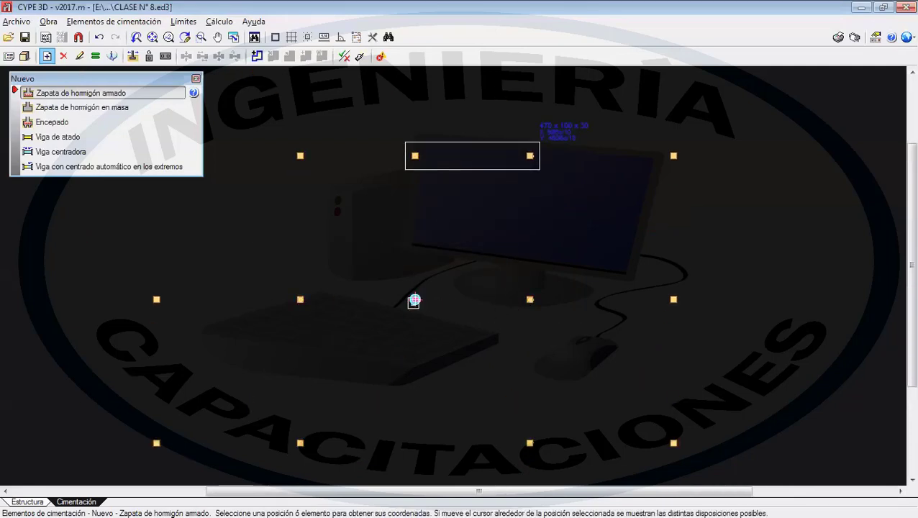
# - Place another rectangular combined footing of the same width under the three pillars P19, P20 and P21
pyautogui.scroll(2, 414, 300)
pyautogui.click(414, 299)
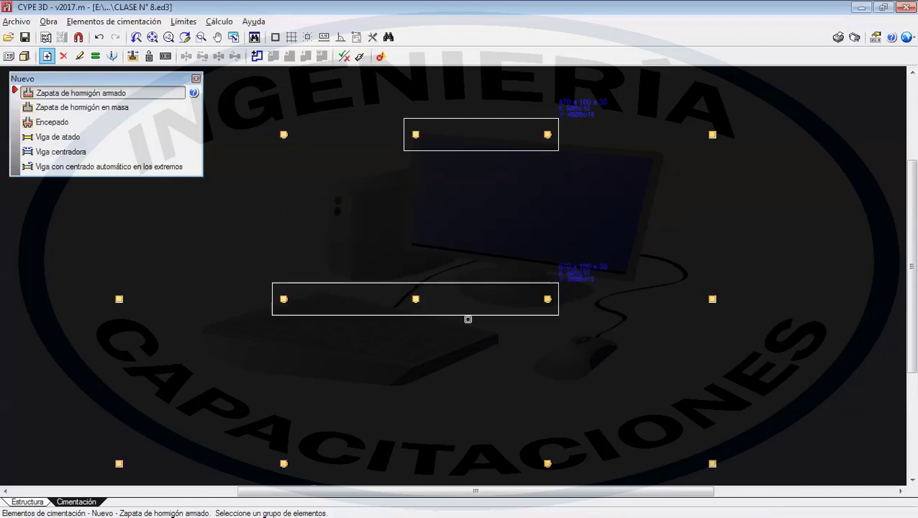
pyautogui.scroll(-1, 476, 336)
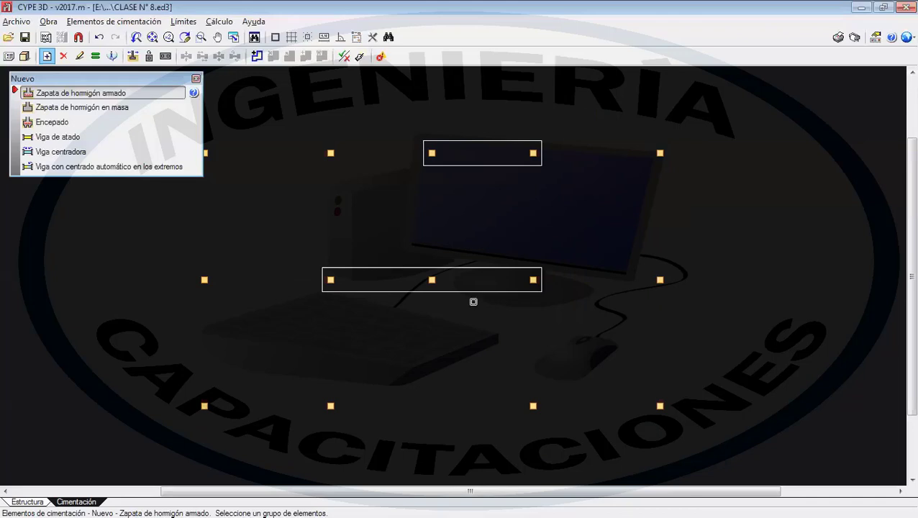
pyautogui.scroll(-3, 473, 302)
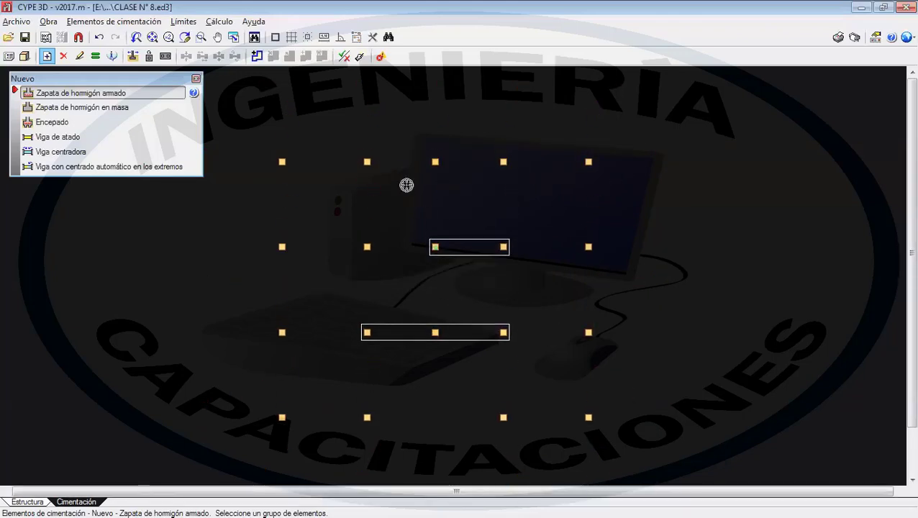
# - Place two narrower combined footings, one under the second and third pillars of the uppermost row, one joining that row's last pillar to P7
pyautogui.rightClick(510, 255)
pyautogui.click(108, 93)
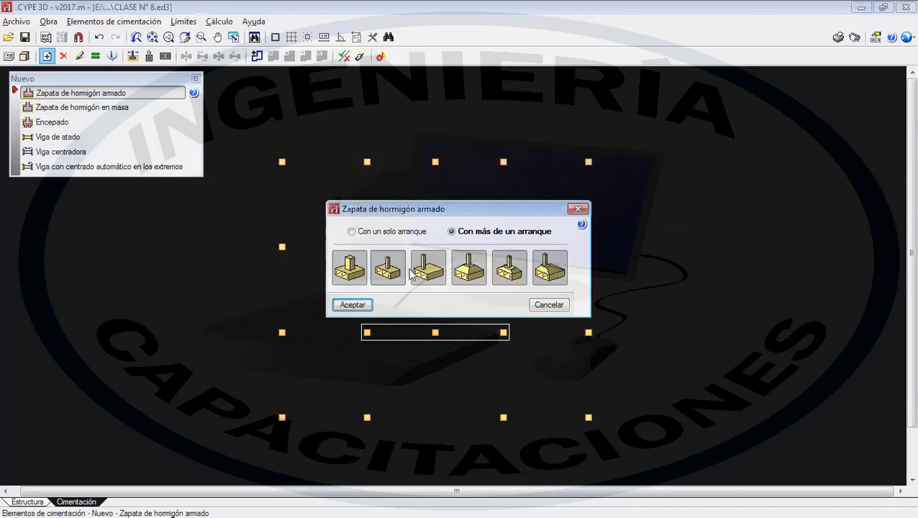
pyautogui.click(354, 306)
pyautogui.scroll(2, 357, 240)
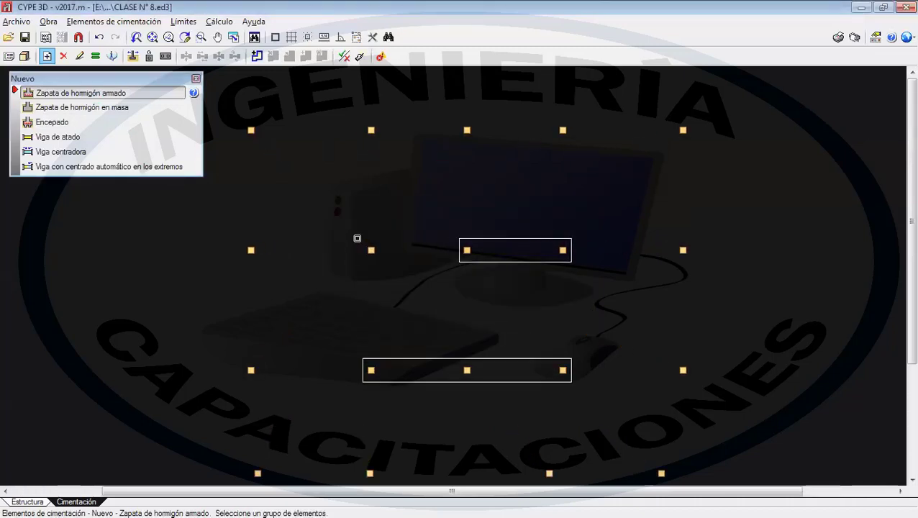
pyautogui.moveTo(357, 239); pyautogui.dragTo(349, 334, button='middle')
pyautogui.click(361, 226)
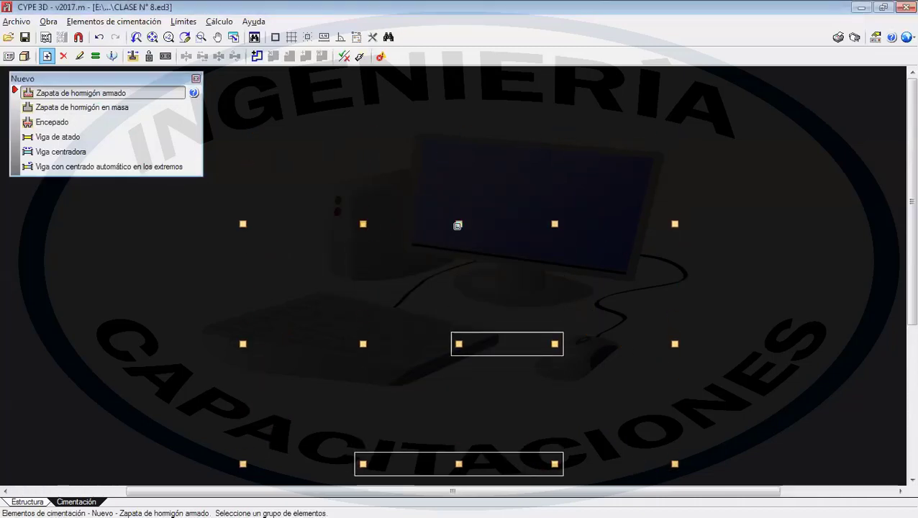
pyautogui.rightClick(504, 224)
pyautogui.click(407, 219)
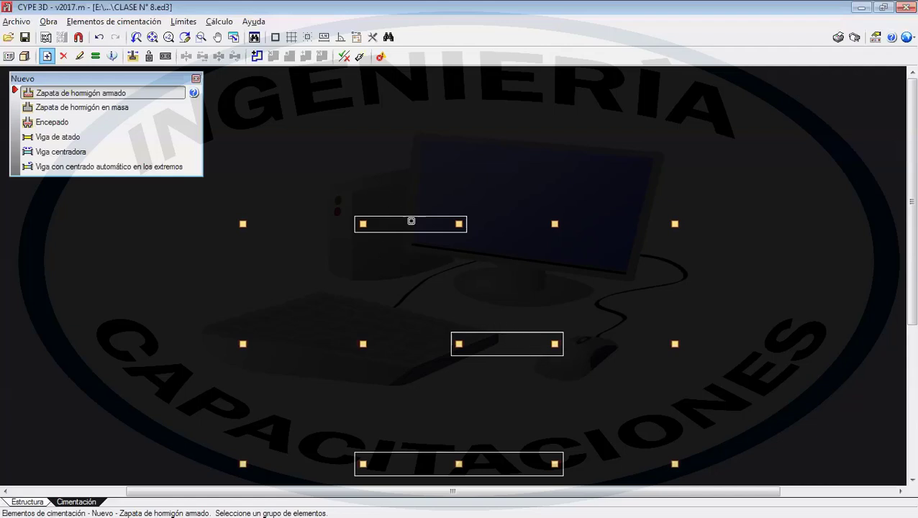
pyautogui.click(459, 224)
pyautogui.click(668, 289)
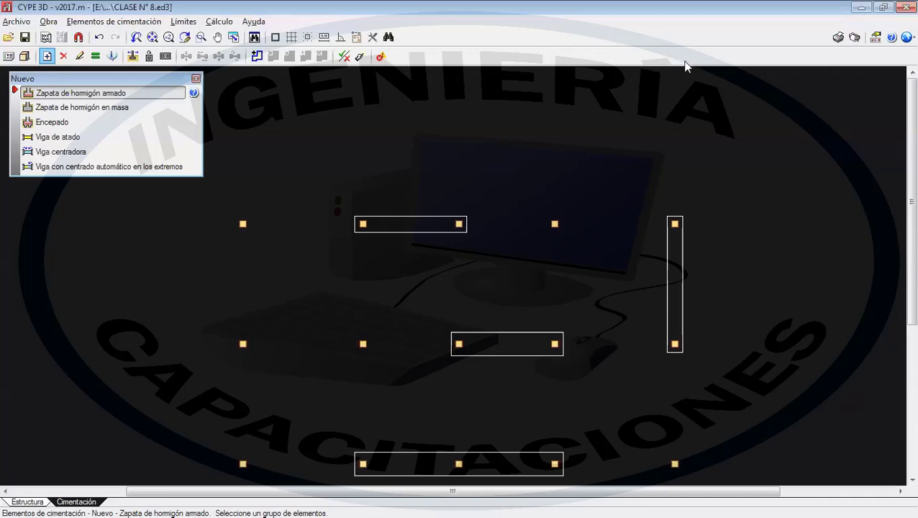
# - Delete all the combined footings drawn under the pillars
pyautogui.click(121, 22)
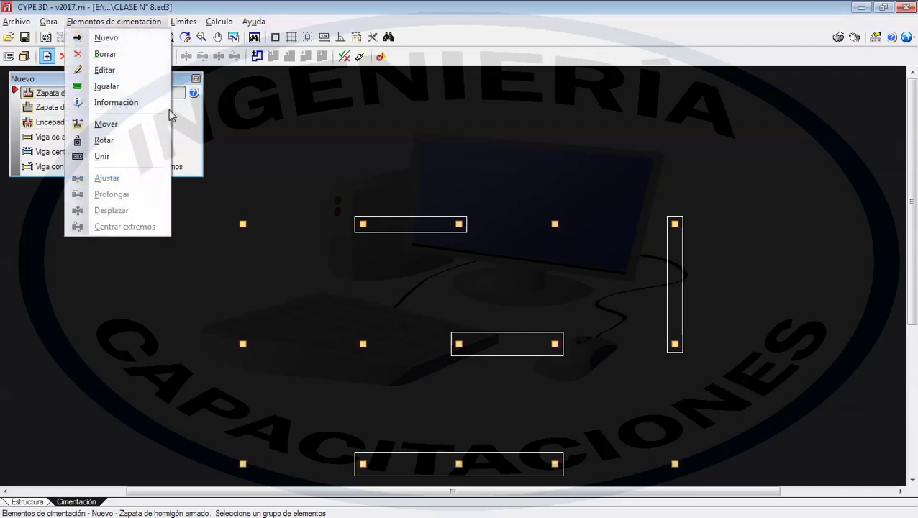
pyautogui.click(108, 54)
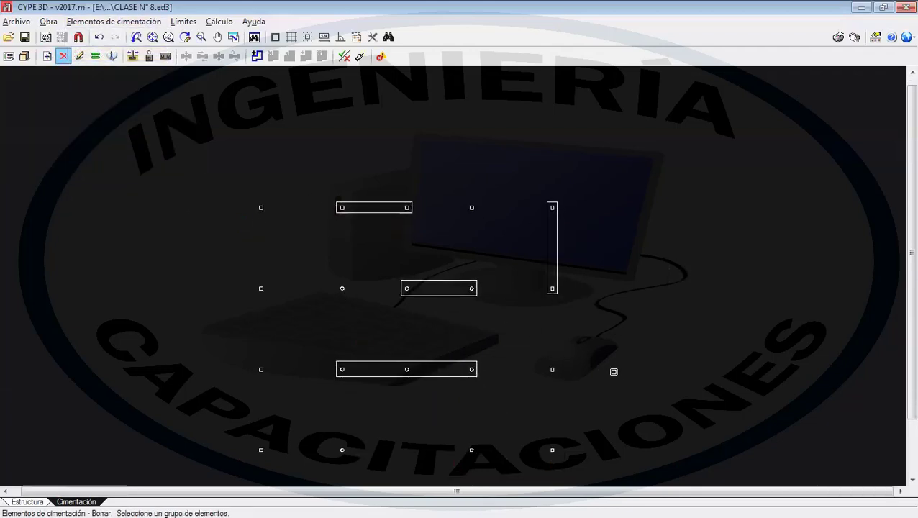
pyautogui.moveTo(617, 390); pyautogui.dragTo(334, 189)
pyautogui.moveTo(404, 243); pyautogui.dragTo(434, 230, button='middle')
pyautogui.scroll(-1, 445, 244)
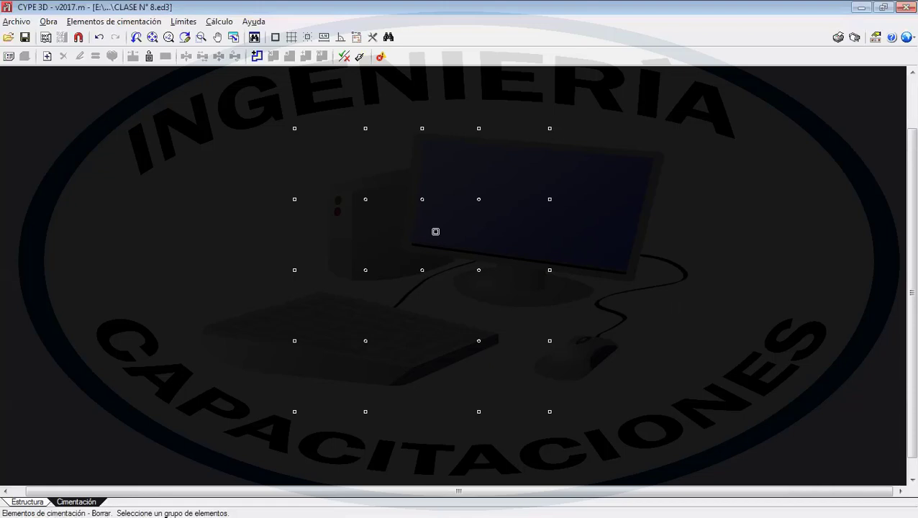
# - Start adding a new foundation element and look at the plain concrete footing types, leaving without choosing one
pyautogui.click(129, 22)
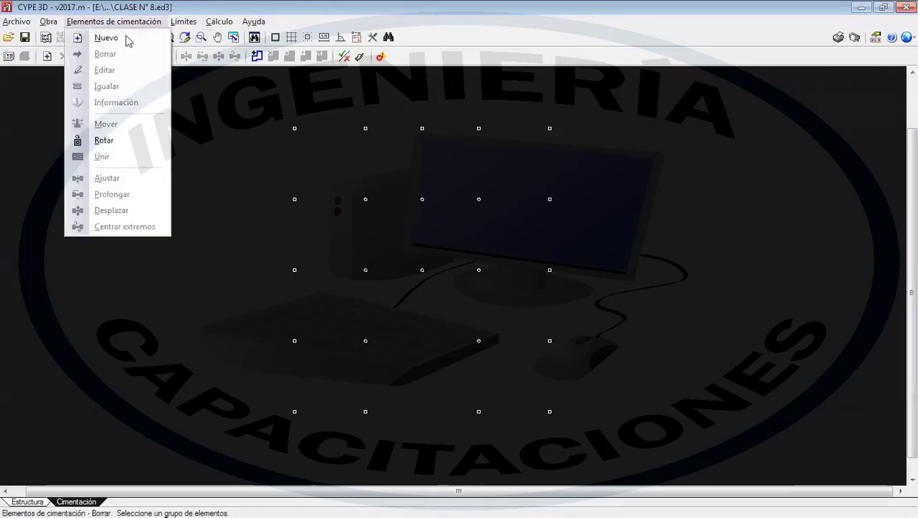
pyautogui.moveTo(227, 25)
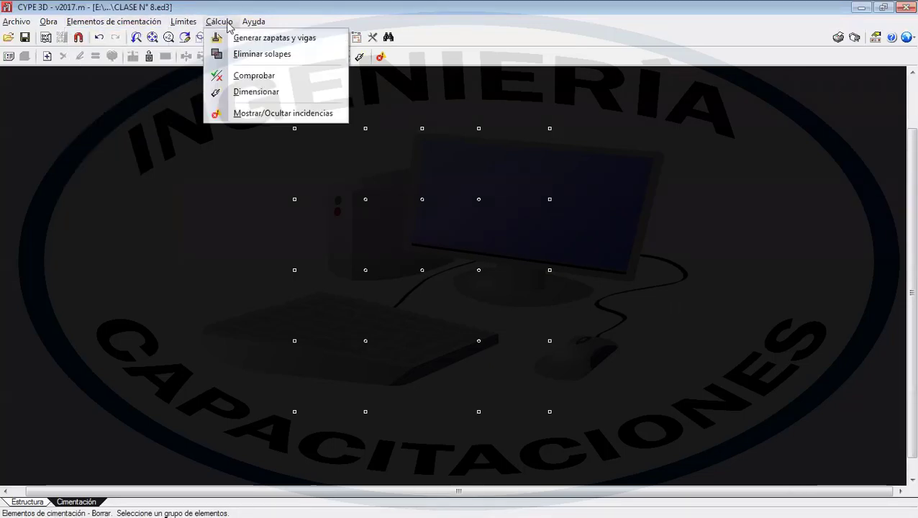
pyautogui.click(130, 26)
pyautogui.click(123, 27)
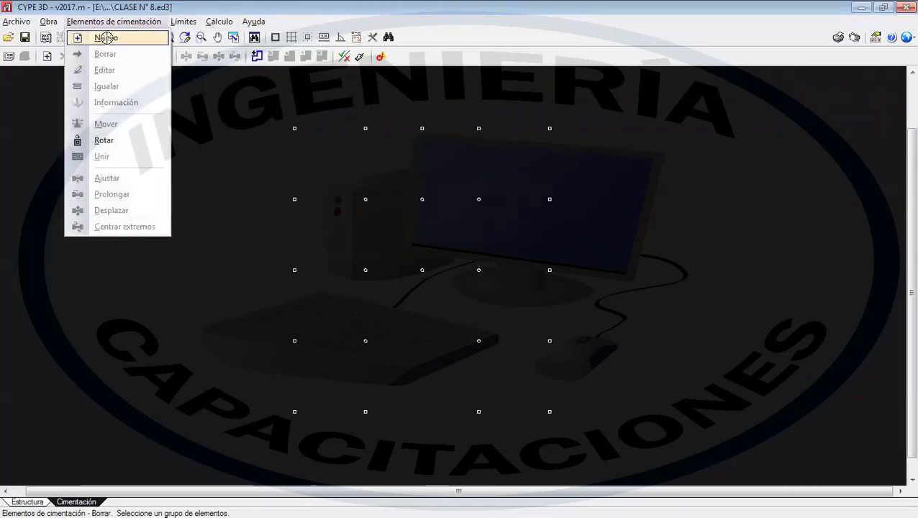
pyautogui.click(106, 38)
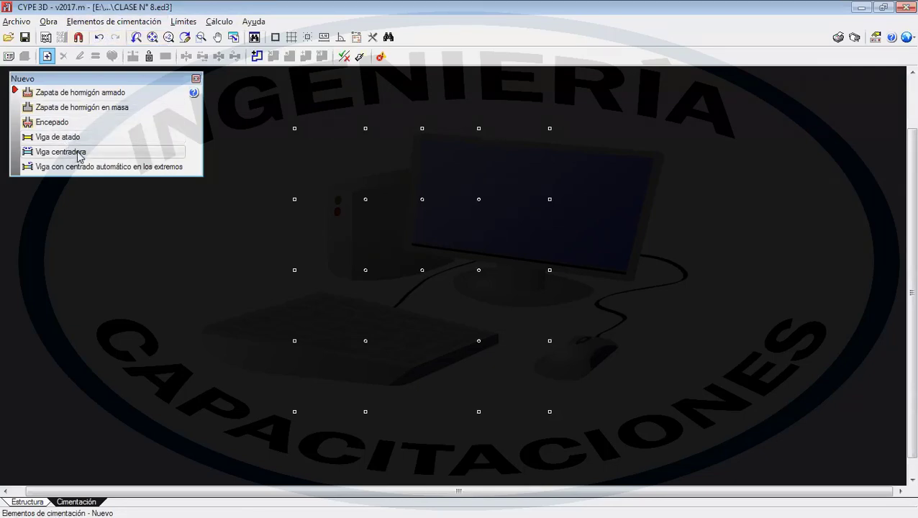
pyautogui.click(74, 107)
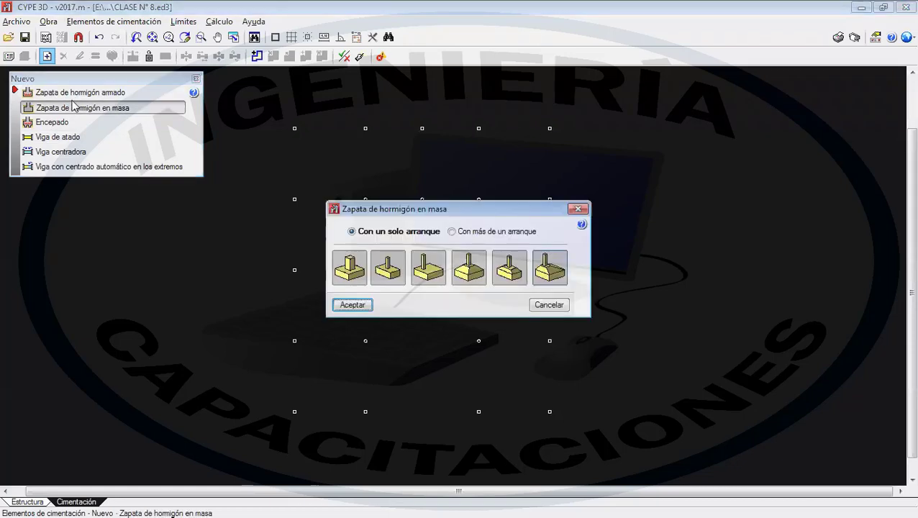
pyautogui.click(579, 209)
pyautogui.click(147, 93)
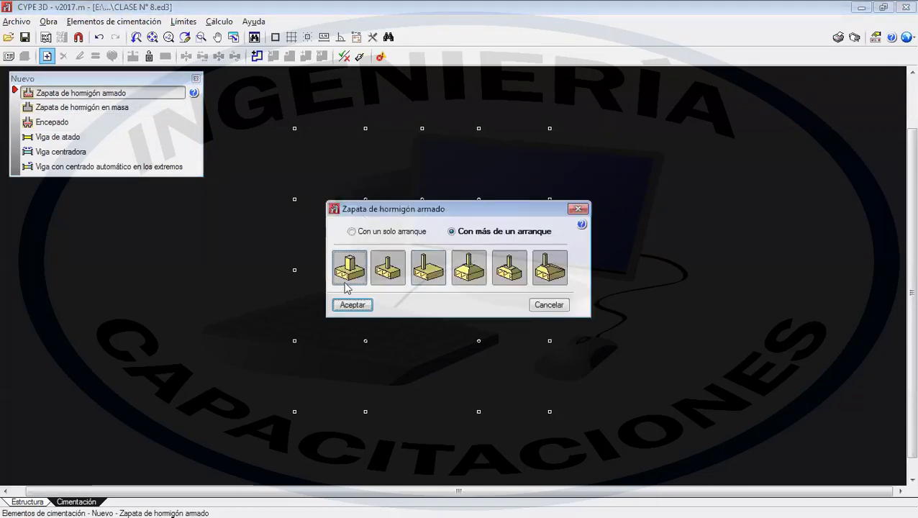
pyautogui.click(345, 305)
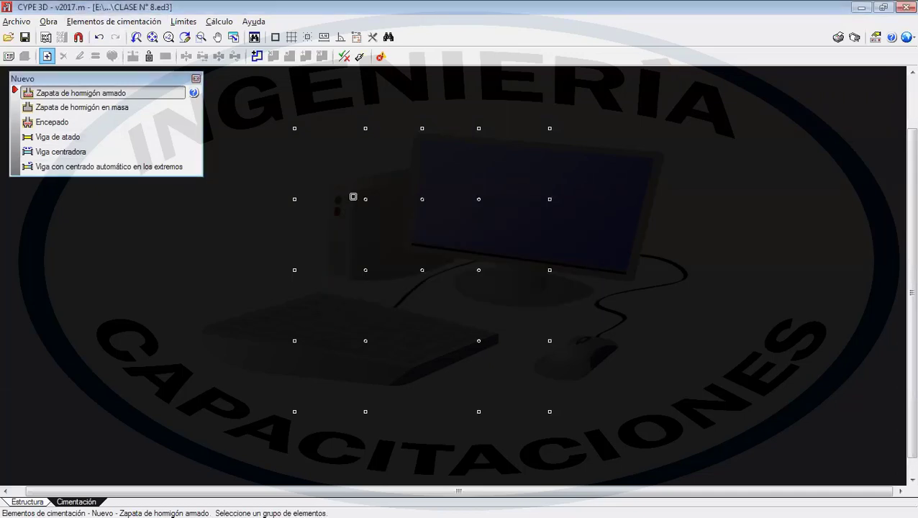
pyautogui.click(464, 202)
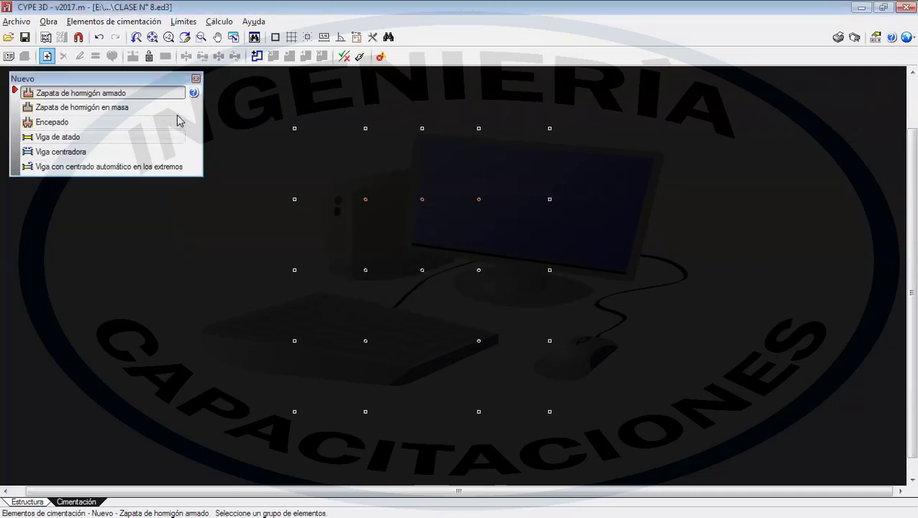
pyautogui.rightClick(311, 161)
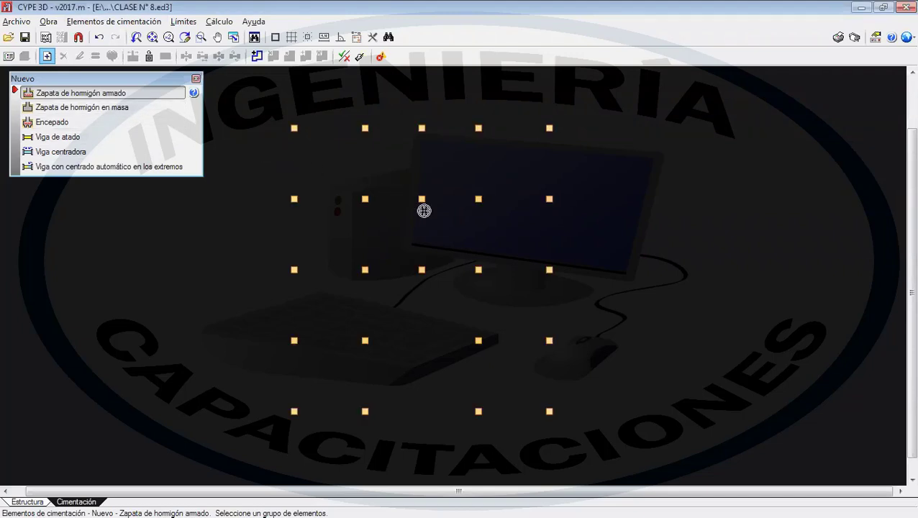
# - Place single-pillar reinforced concrete footings of 100 x 100 x 30, centred under the three interior pillars of the second row
pyautogui.click(115, 97)
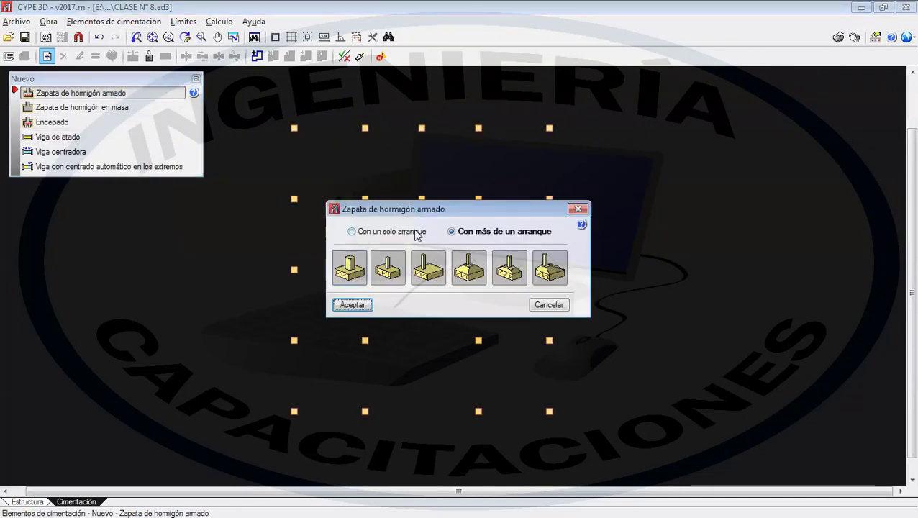
pyautogui.click(415, 231)
pyautogui.click(347, 272)
pyautogui.click(353, 305)
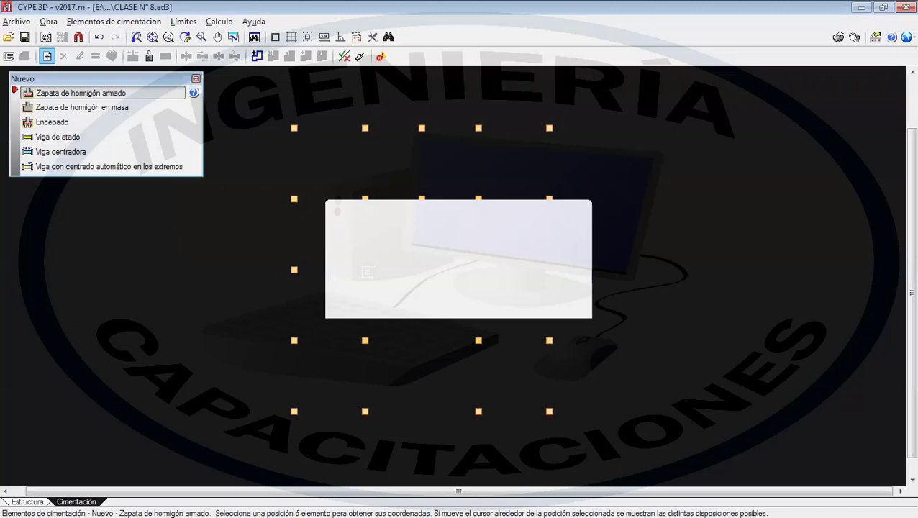
pyautogui.click(365, 200)
pyautogui.click(422, 199)
pyautogui.click(477, 199)
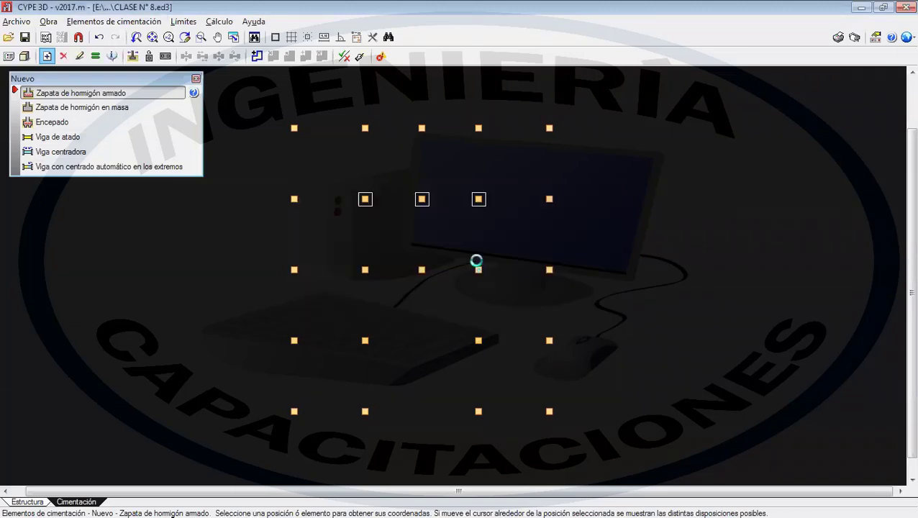
# - Place the same centred single-pillar footings under the three interior pillars of the third row and two of the fourth row
pyautogui.click(479, 270)
pyautogui.click(422, 270)
pyautogui.click(365, 270)
pyautogui.click(365, 341)
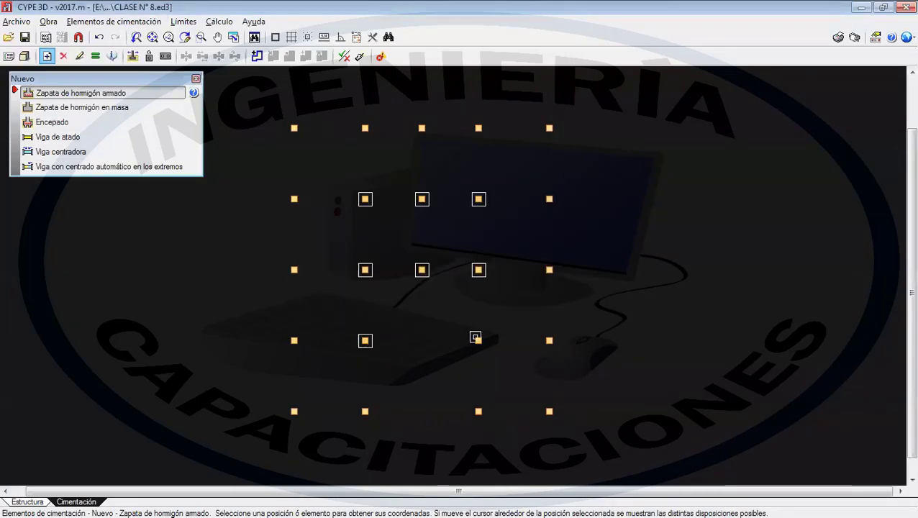
pyautogui.click(478, 340)
# - Place single-pillar footings under all five pillars of the uppermost row, offset toward the inside of the plan, with corner layouts at both ends
pyautogui.scroll(3, 385, 227)
pyautogui.click(385, 225)
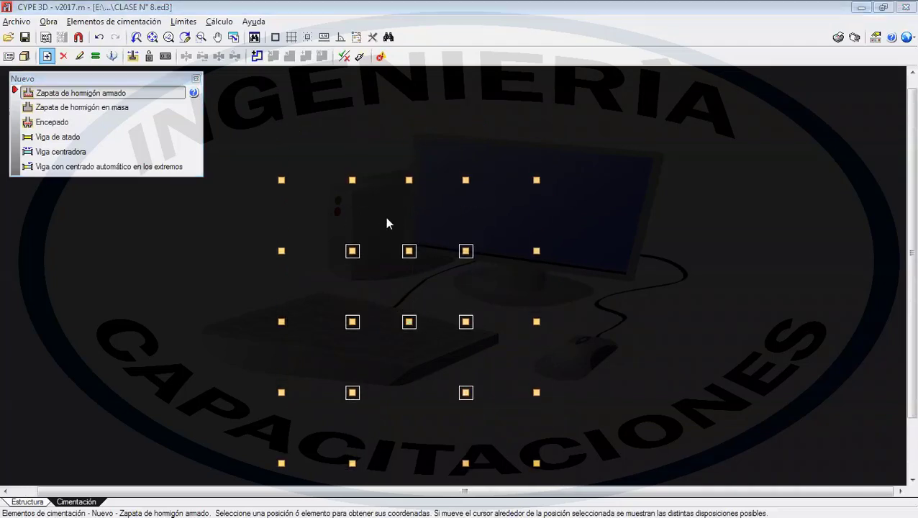
pyautogui.click(351, 305)
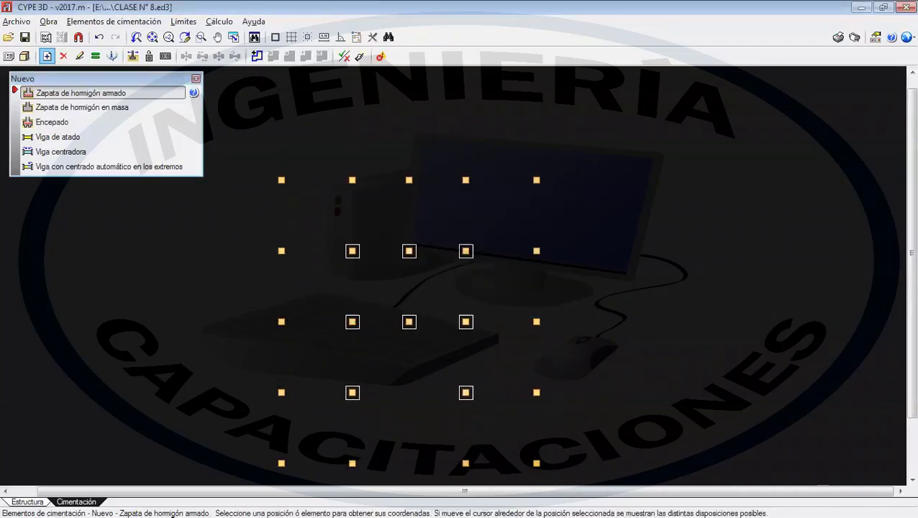
pyautogui.click(295, 194)
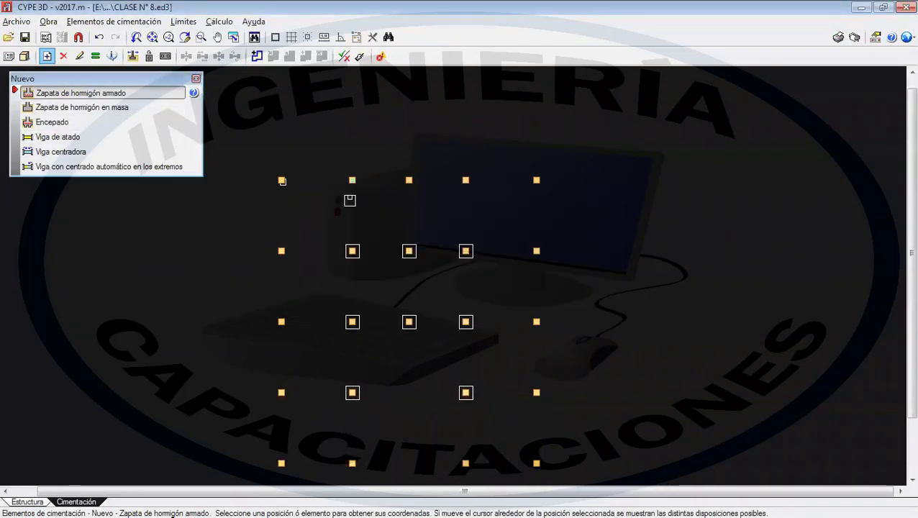
pyautogui.click(352, 200)
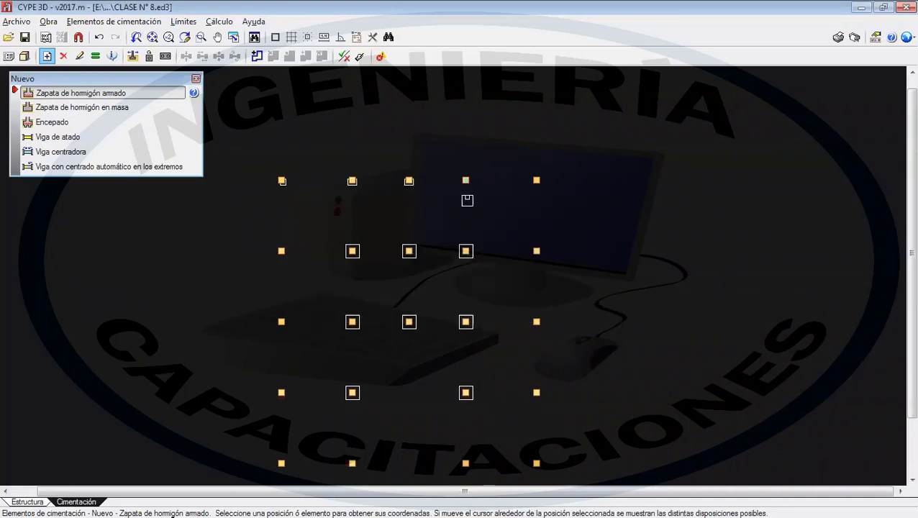
pyautogui.click(467, 200)
pyautogui.click(511, 202)
# - Place inward-offset edge footings under the first and last pillars of the second and third rows
pyautogui.click(524, 250)
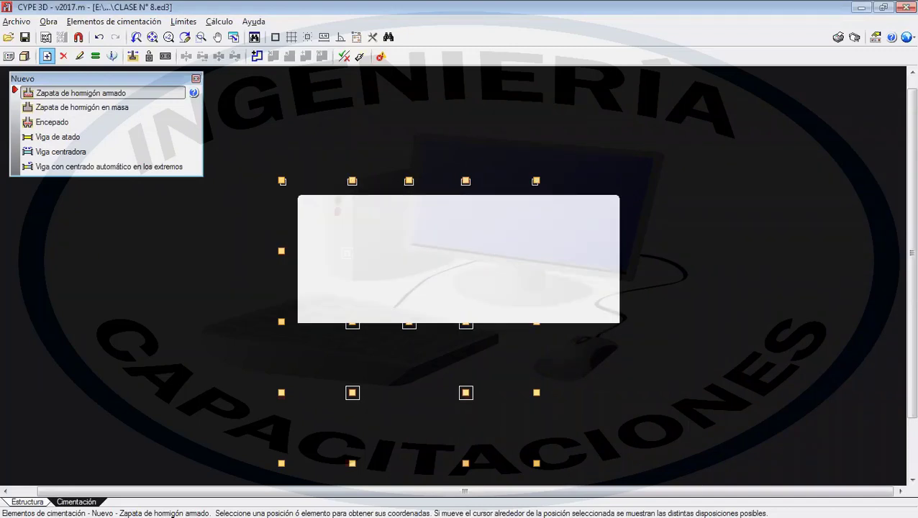
pyautogui.click(300, 251)
pyautogui.click(300, 324)
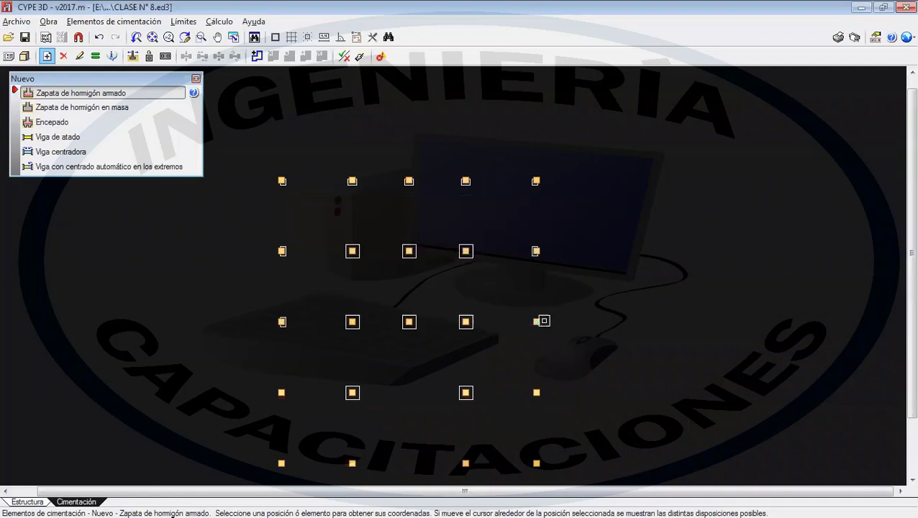
pyautogui.click(520, 321)
# - Place inward-offset edge and corner footings under the four pillars of the lowest row and the two end pillars of the fourth row
pyautogui.moveTo(516, 321); pyautogui.dragTo(529, 203, button='middle')
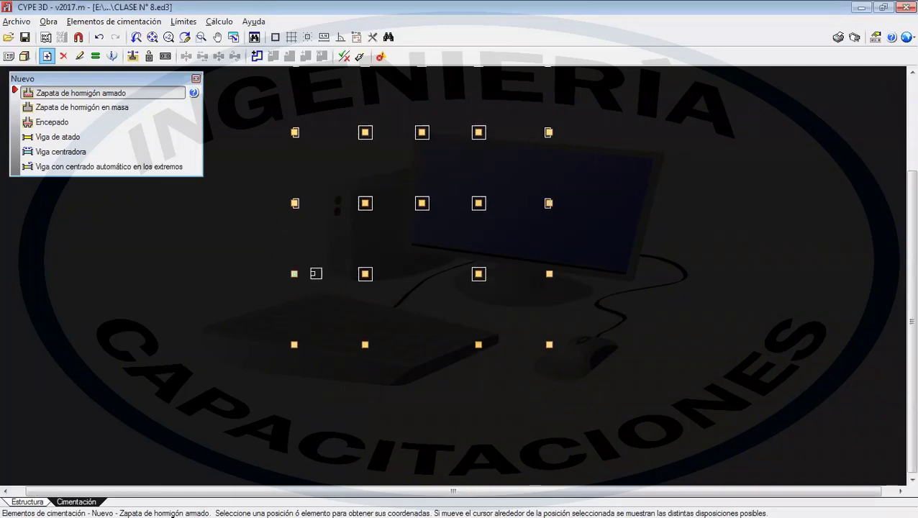
pyautogui.click(314, 274)
pyautogui.click(305, 325)
pyautogui.click(364, 325)
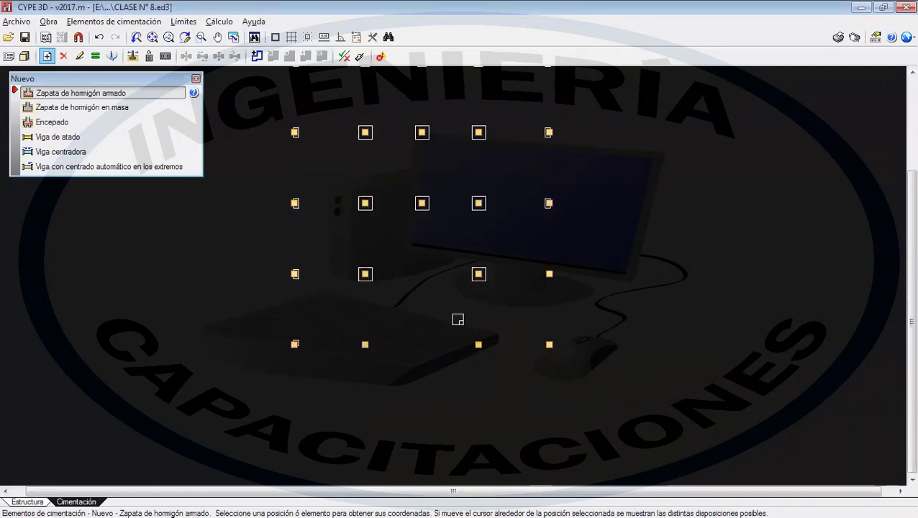
pyautogui.click(478, 319)
pyautogui.click(535, 282)
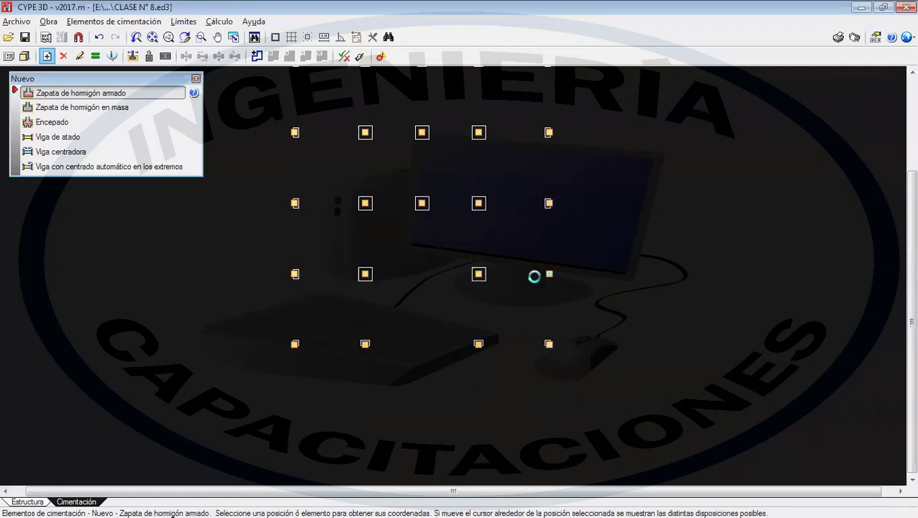
# - Start a new tie beam and examine the section and reinforcement of reference C.1
pyautogui.moveTo(529, 205); pyautogui.dragTo(546, 385, button='middle')
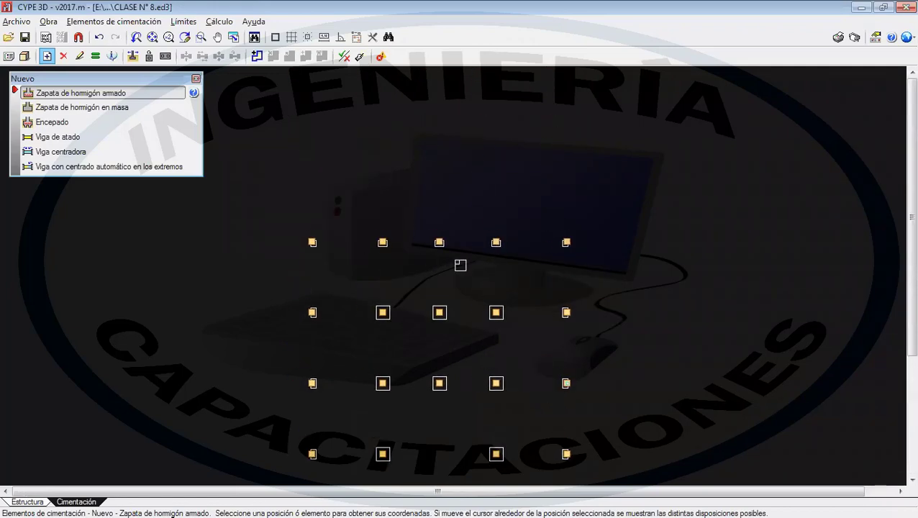
pyautogui.scroll(4, 463, 264)
pyautogui.scroll(3, 360, 245)
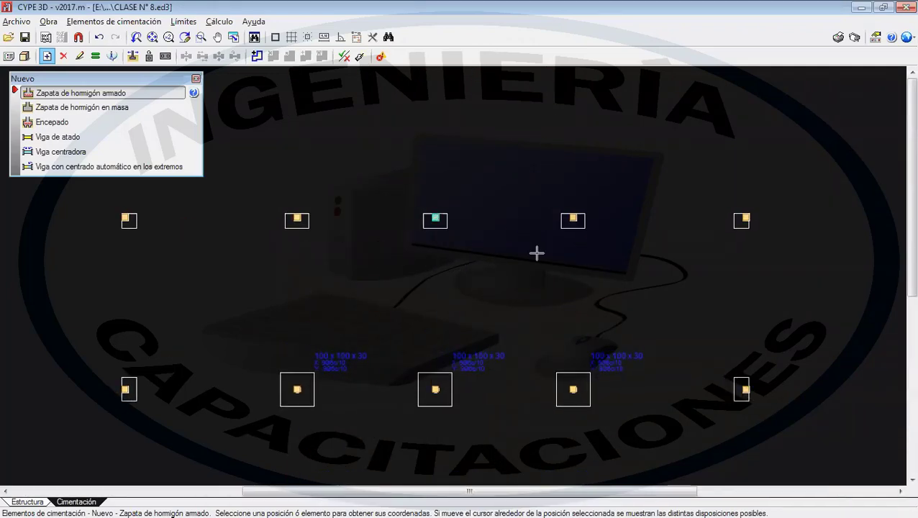
pyautogui.moveTo(536, 254); pyautogui.dragTo(775, 256, button='middle')
pyautogui.scroll(2, 496, 296)
pyautogui.scroll(1, 491, 296)
pyautogui.moveTo(486, 275); pyautogui.dragTo(495, 227, button='middle')
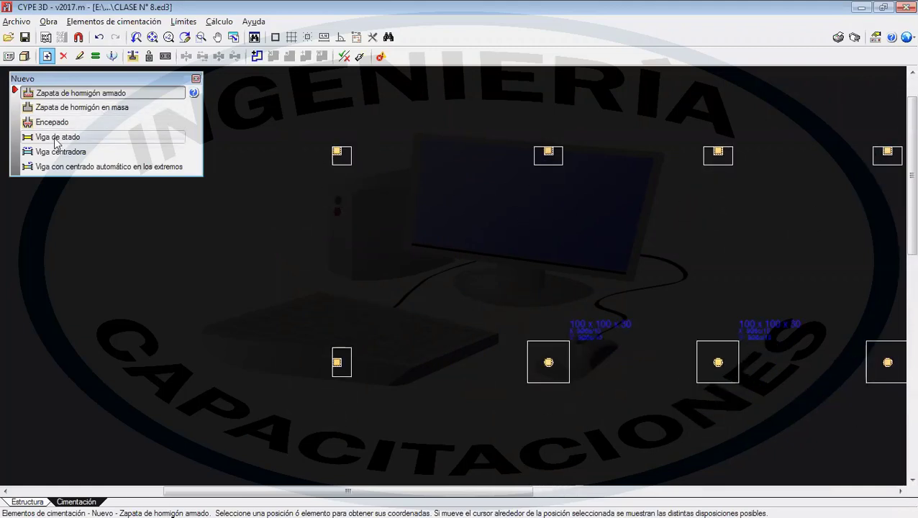
pyautogui.click(79, 137)
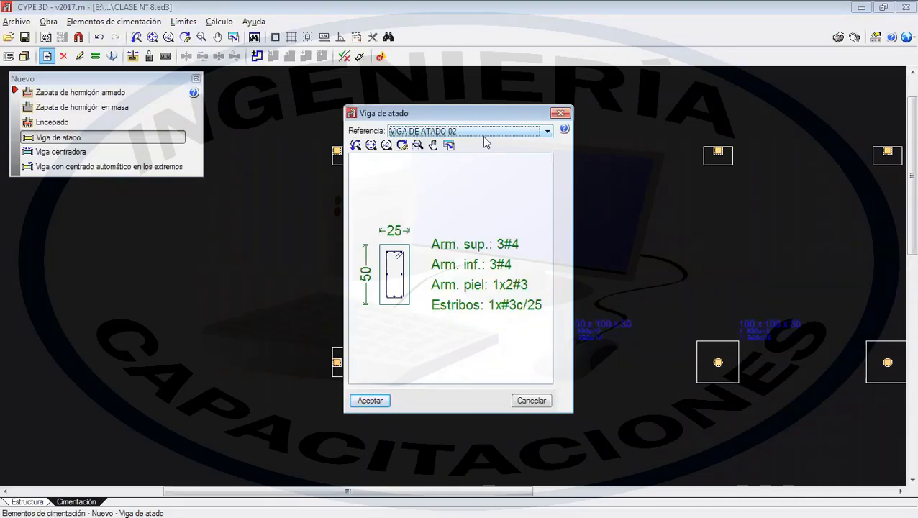
pyautogui.click(484, 137)
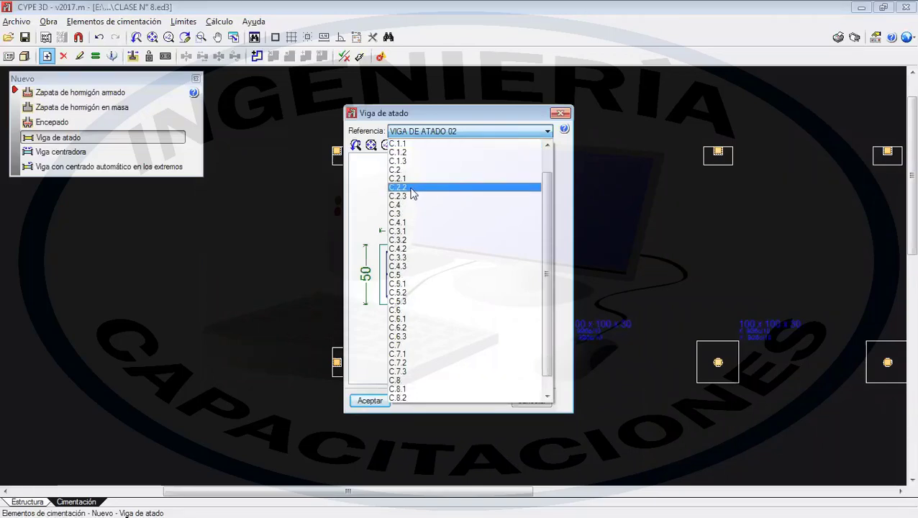
pyautogui.click(414, 161)
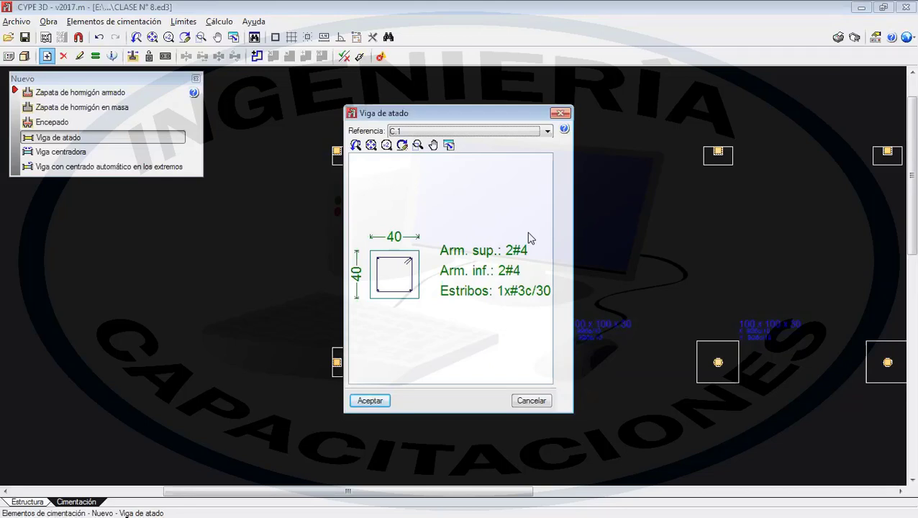
# - Examine the section and reinforcement of tie beam references C.3, C.8.1 and VIGA DE ATADO 01
pyautogui.click(487, 131)
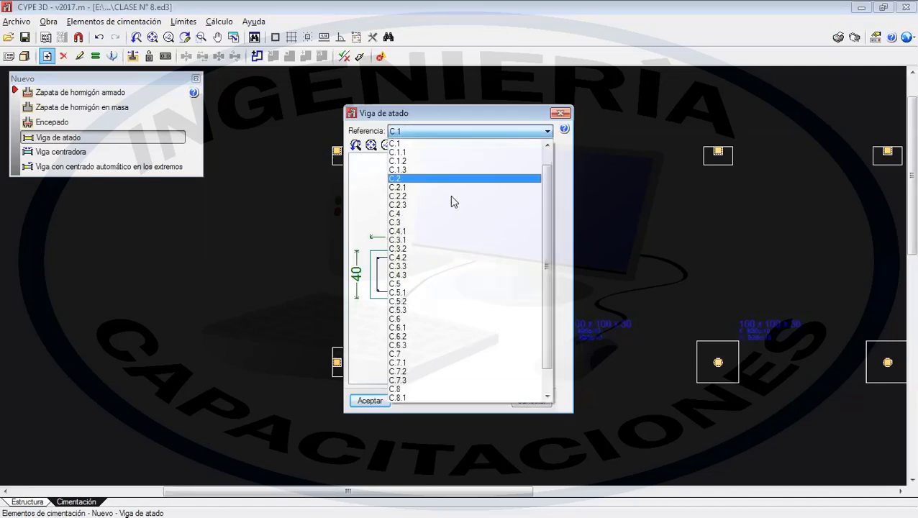
pyautogui.click(419, 229)
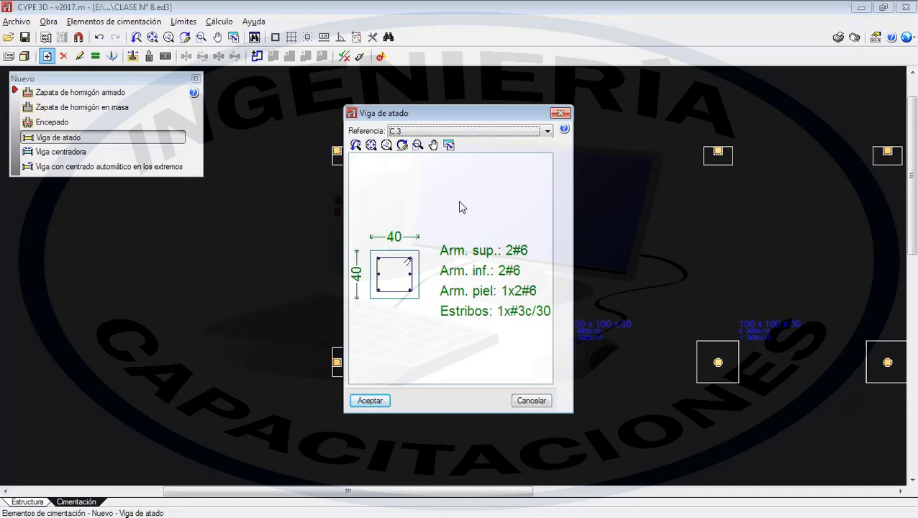
pyautogui.click(478, 133)
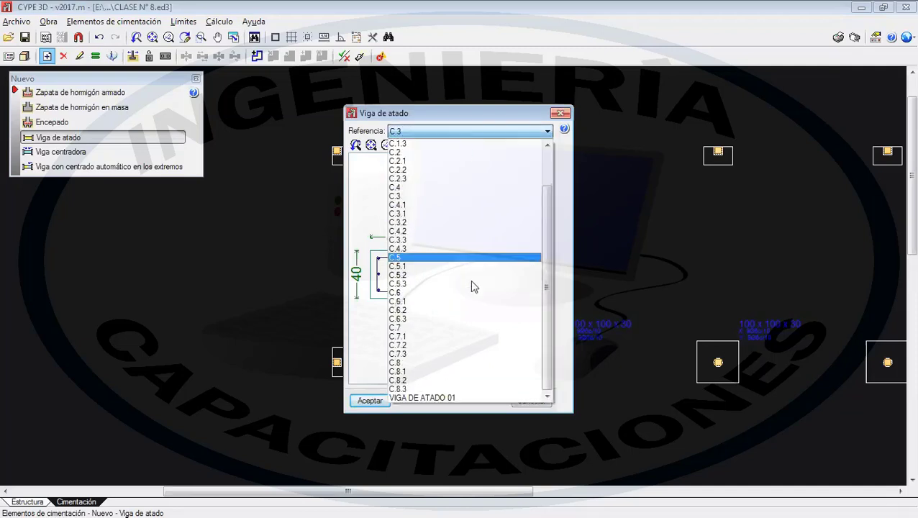
pyautogui.click(429, 371)
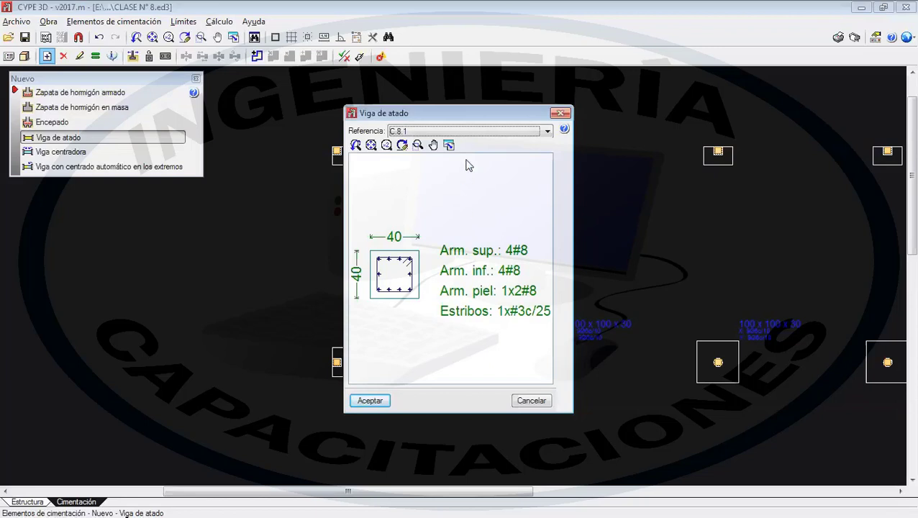
pyautogui.click(481, 130)
pyautogui.moveTo(547, 198); pyautogui.dragTo(545, 157)
pyautogui.scroll(-2, 506, 244)
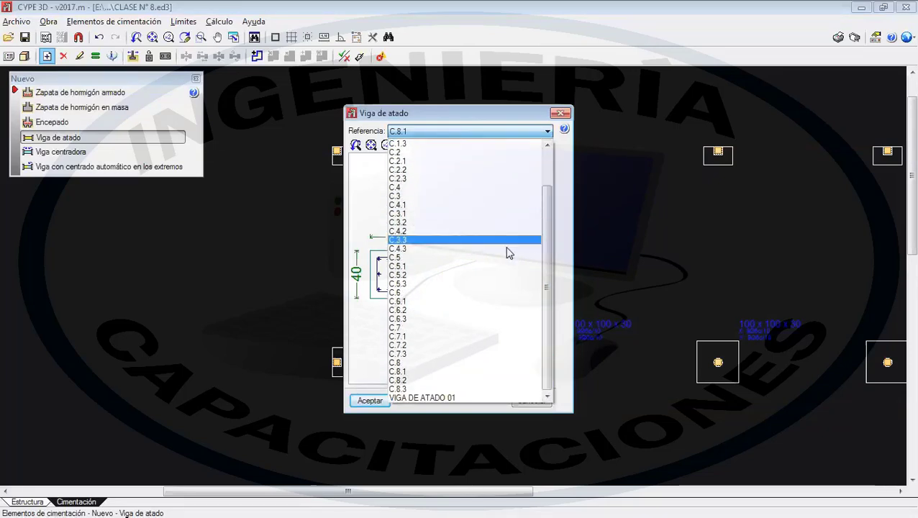
pyautogui.click(444, 396)
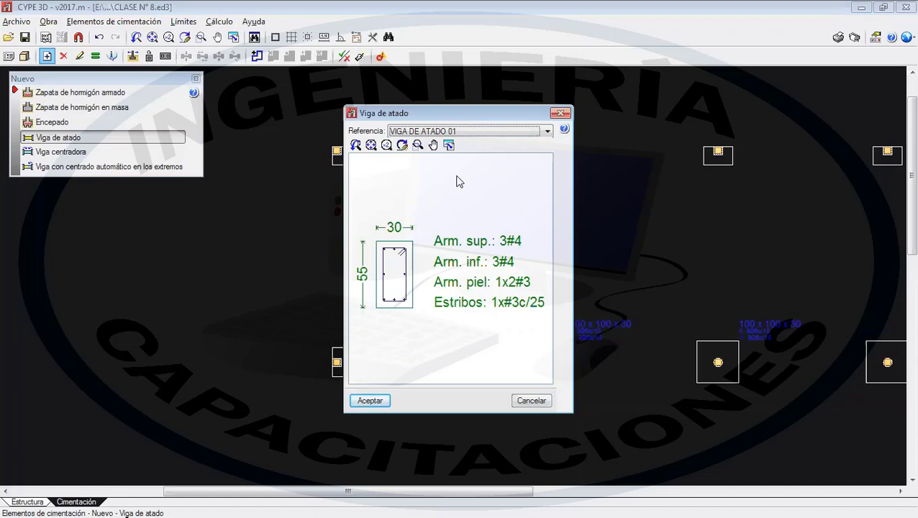
# - Select reference C.1 for the new tie beam and accept it
pyautogui.click(524, 131)
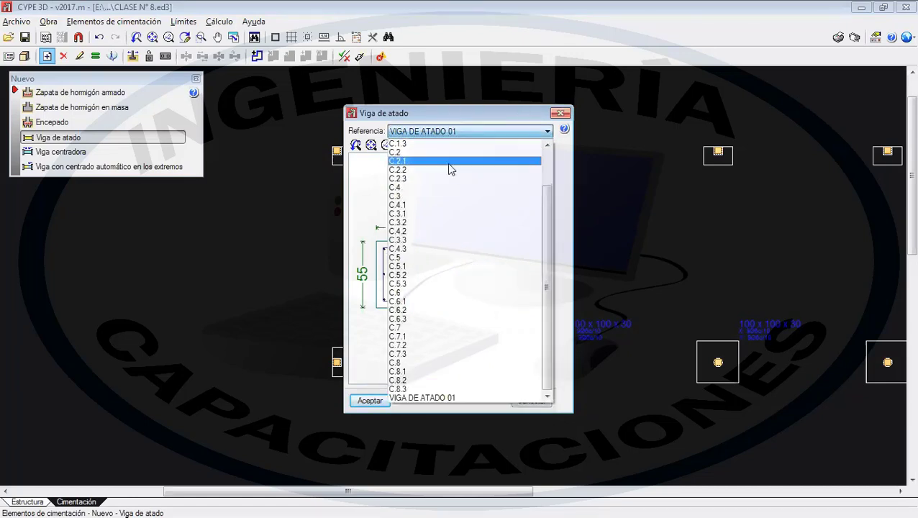
pyautogui.scroll(2, 447, 164)
pyautogui.click(407, 161)
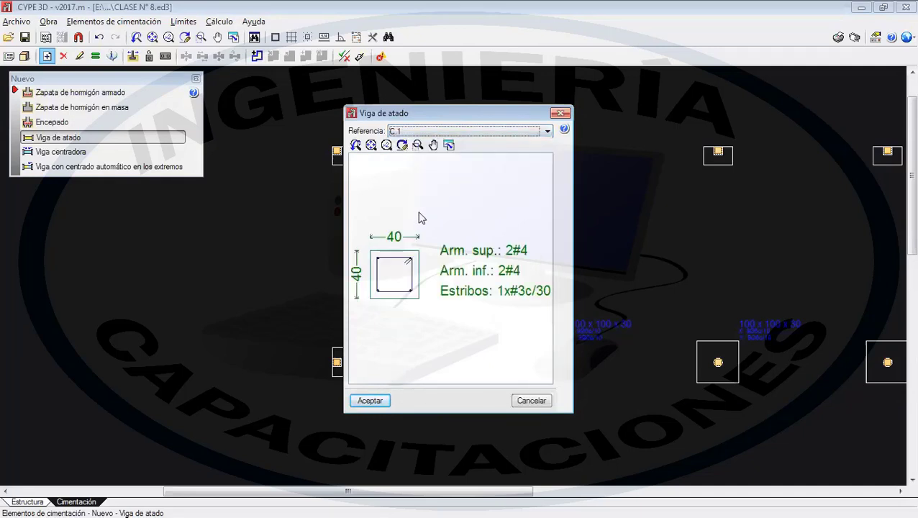
pyautogui.click(371, 404)
# - Examine the beam connection points at pillar P13's edge footing and pillar P16's central footing
pyautogui.scroll(5, 340, 360)
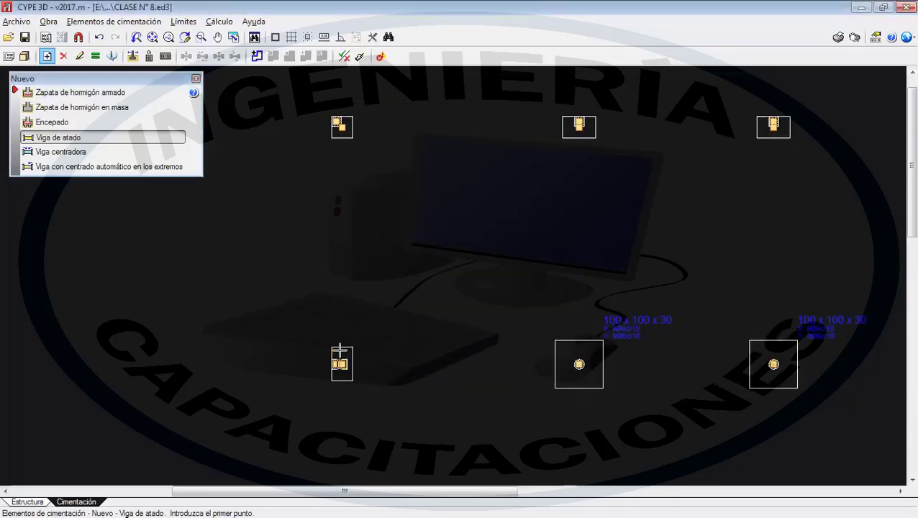
pyautogui.scroll(3, 340, 359)
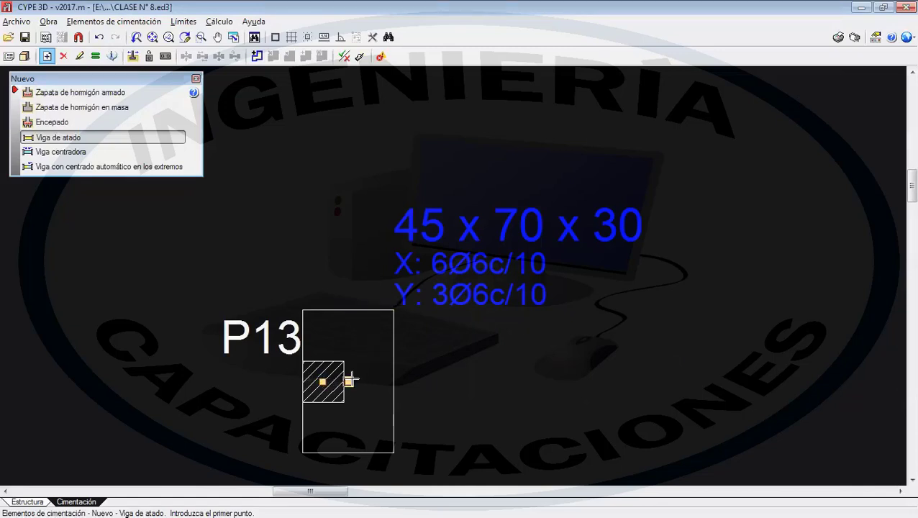
pyautogui.scroll(-4, 352, 380)
pyautogui.scroll(2, 330, 380)
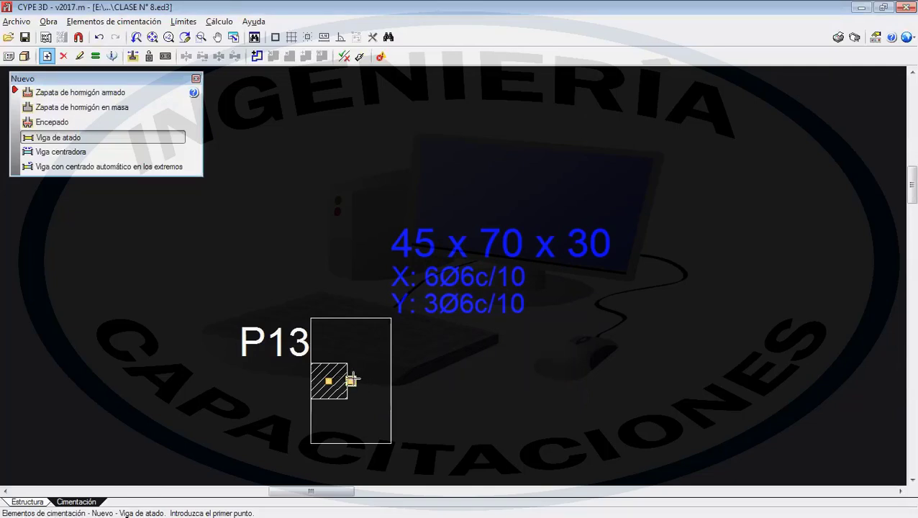
pyautogui.scroll(-1, 330, 380)
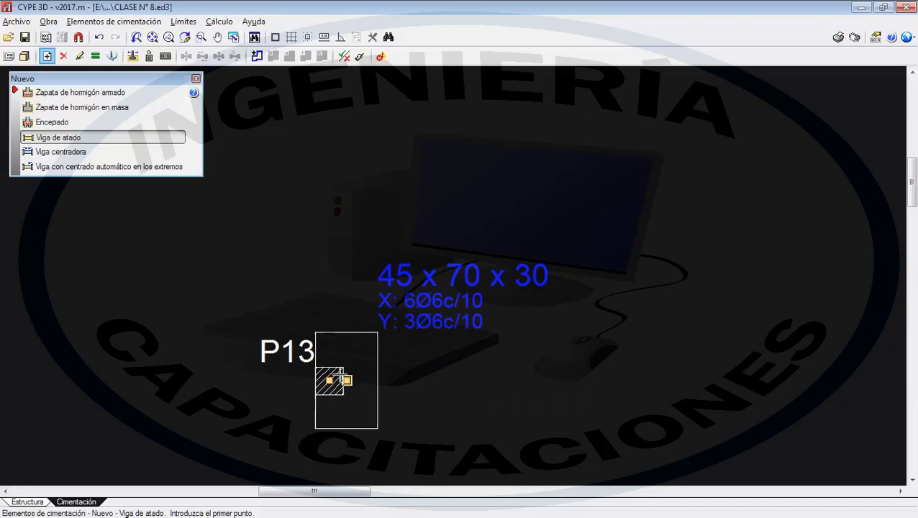
pyautogui.scroll(-4, 374, 374)
pyautogui.moveTo(413, 371); pyautogui.dragTo(222, 403, button='middle')
pyautogui.scroll(5, 575, 414)
pyautogui.scroll(1, 648, 414)
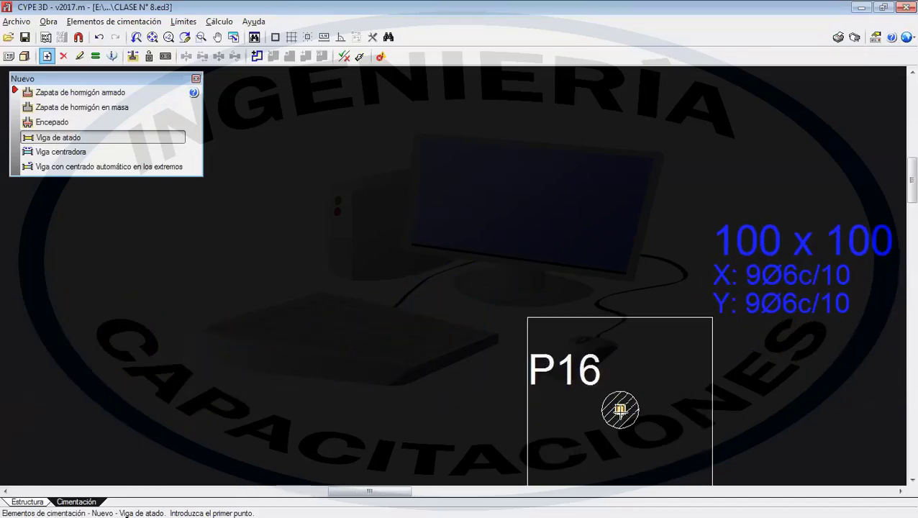
pyautogui.scroll(-5, 562, 406)
pyautogui.scroll(-5, 499, 406)
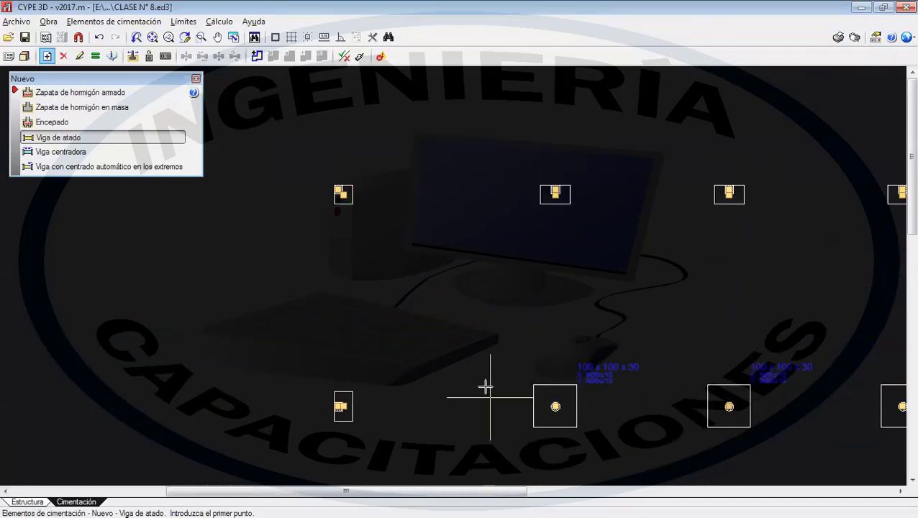
pyautogui.moveTo(480, 373); pyautogui.dragTo(390, 324, button='middle')
# - Place a C.1 tie beam between the footings of P12 and P11, connecting it at the pillar points
pyautogui.rightClick(372, 271)
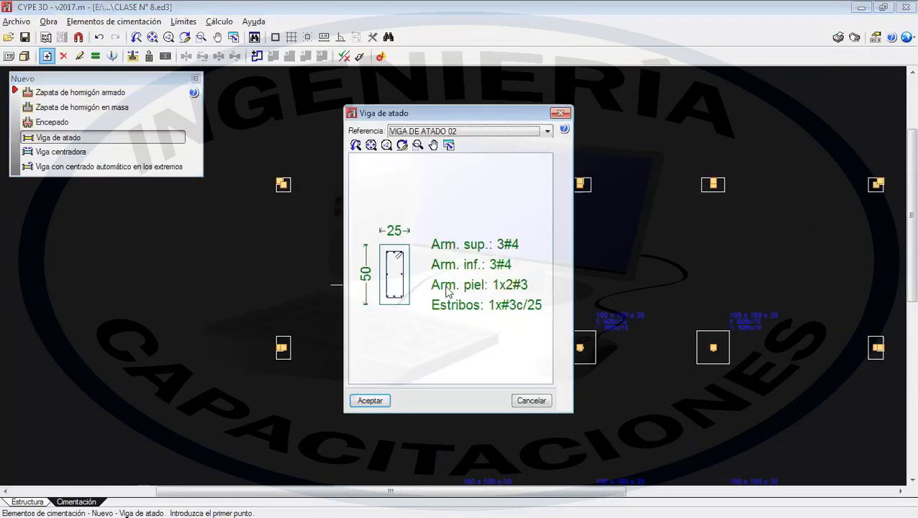
pyautogui.click(490, 131)
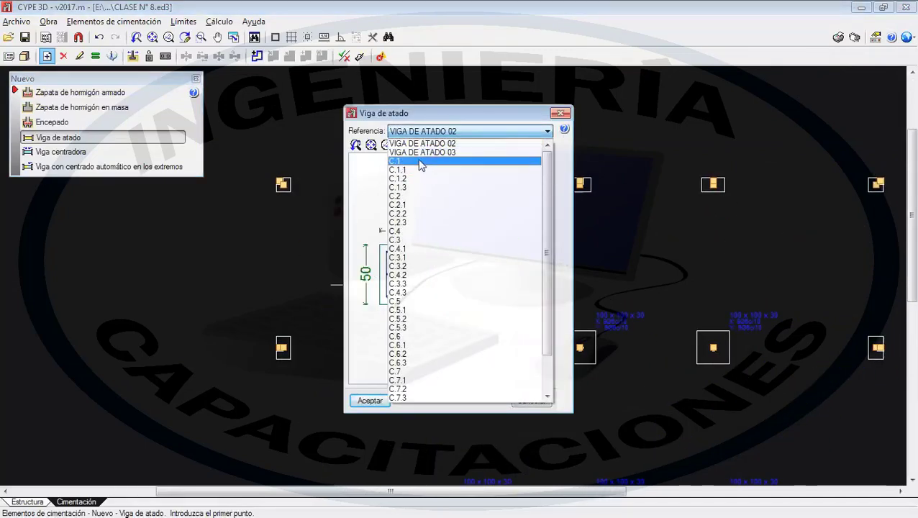
pyautogui.click(425, 152)
pyautogui.click(370, 400)
pyautogui.scroll(3, 291, 211)
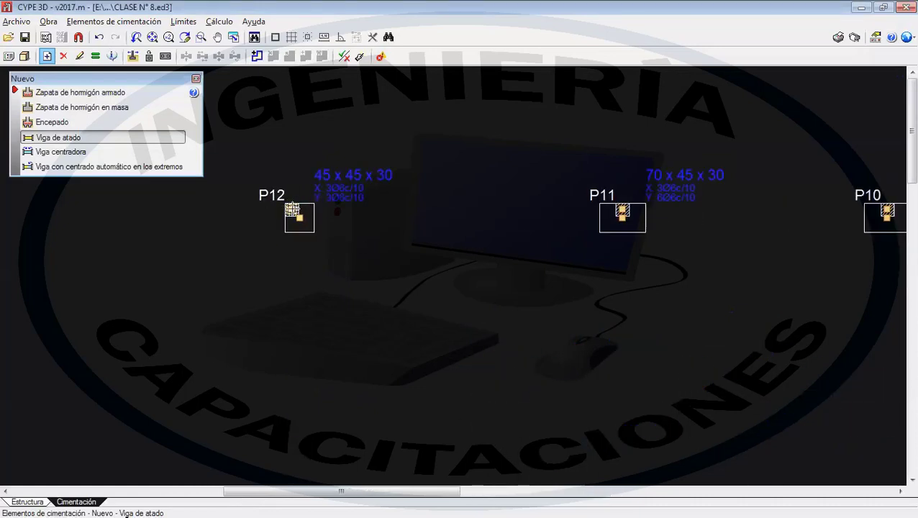
pyautogui.click(292, 210)
pyautogui.scroll(1, 598, 210)
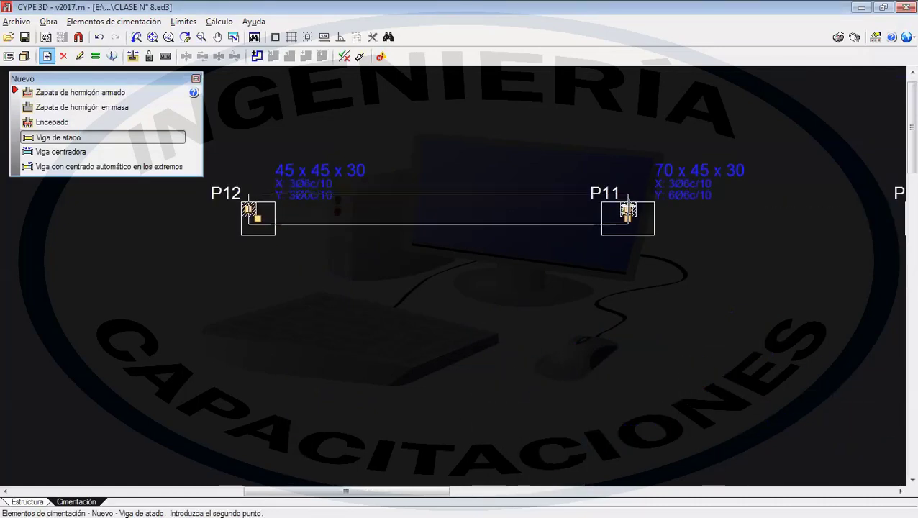
pyautogui.click(628, 209)
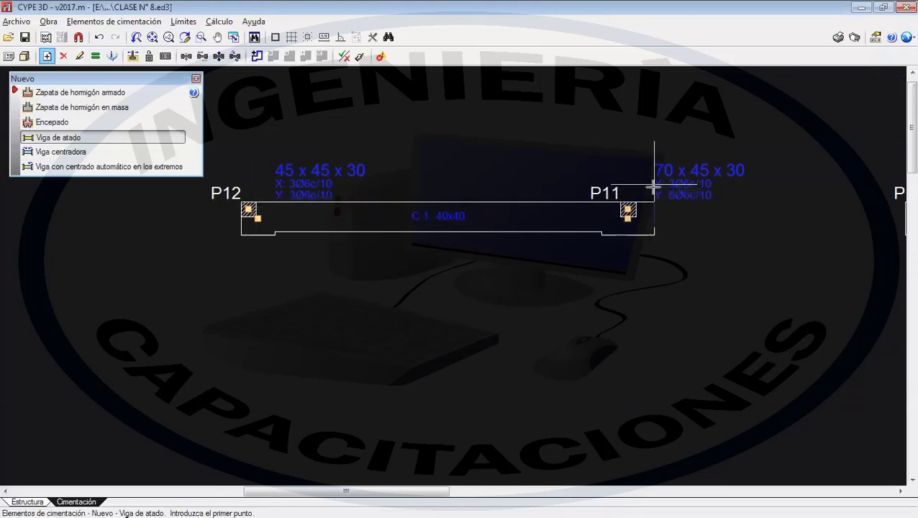
# - Place a C.1 40x40 tie beam (Viga de atado) from footing P12 to footing P13
pyautogui.moveTo(278, 223); pyautogui.dragTo(315, 166, button='middle')
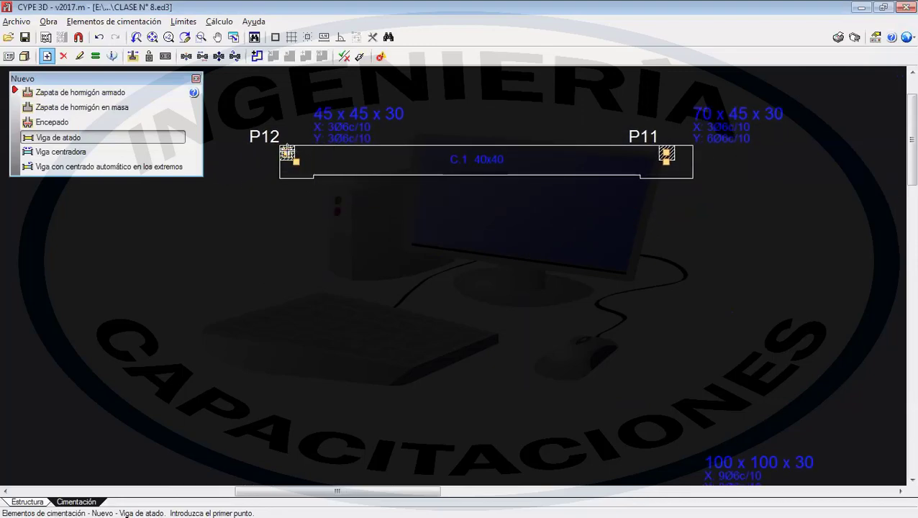
pyautogui.click(288, 153)
pyautogui.scroll(-2, 277, 271)
pyautogui.moveTo(275, 275); pyautogui.dragTo(300, 141, button='middle')
pyautogui.scroll(1, 304, 301)
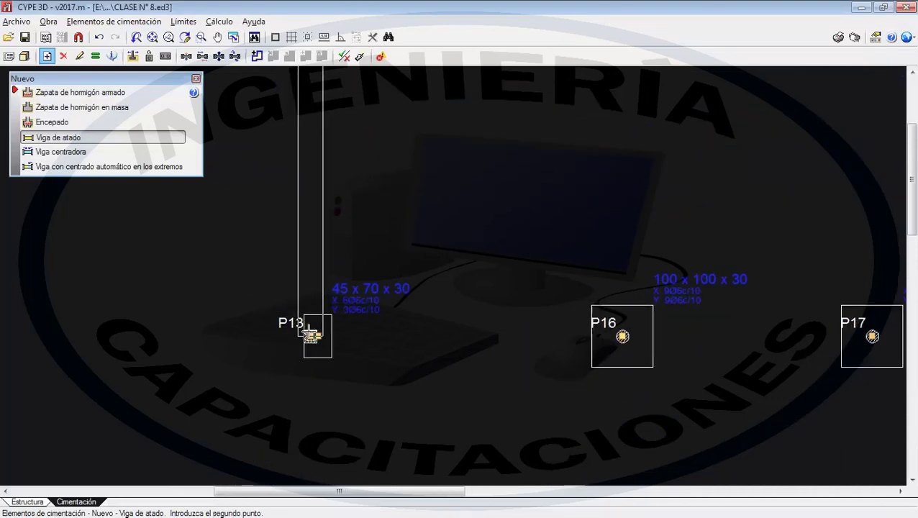
pyautogui.click(314, 335)
# - Close the bay with C.1 40x40 tie beams from P16 to P11 and from P13 to P16
pyautogui.moveTo(426, 303); pyautogui.dragTo(282, 348, button='middle')
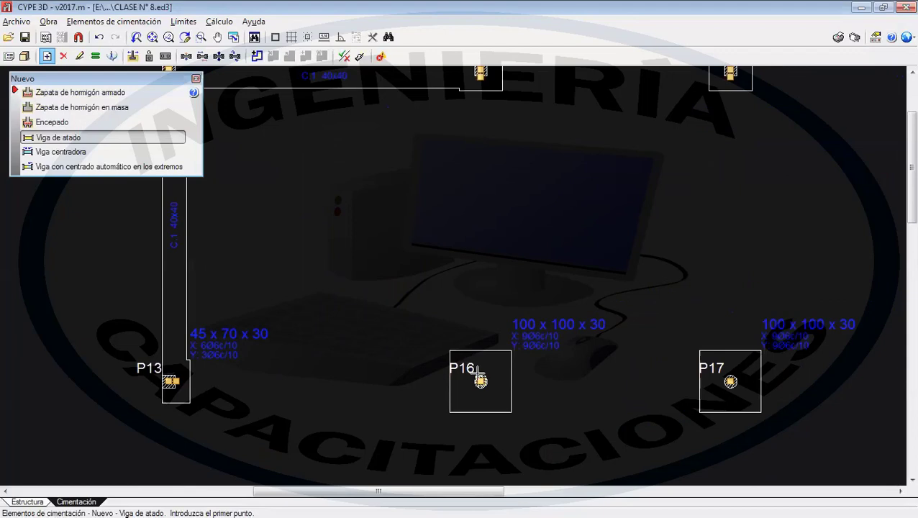
pyautogui.click(481, 382)
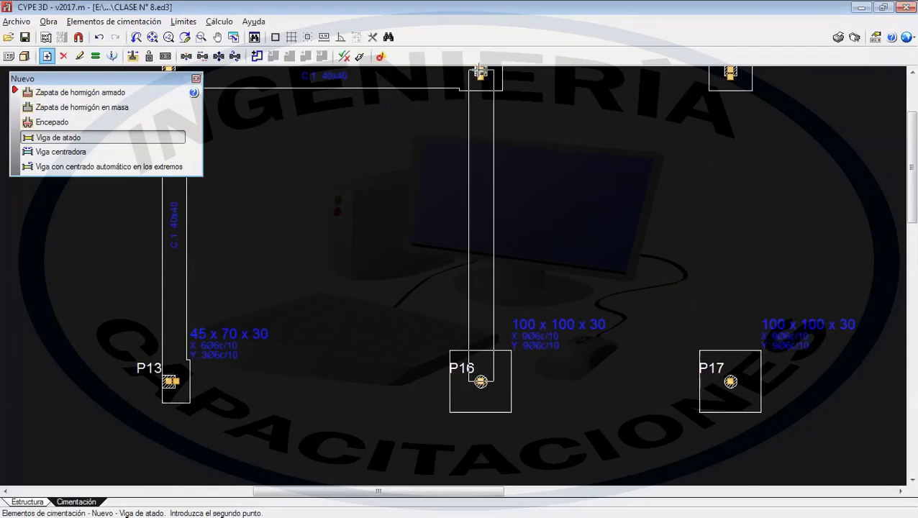
pyautogui.click(481, 72)
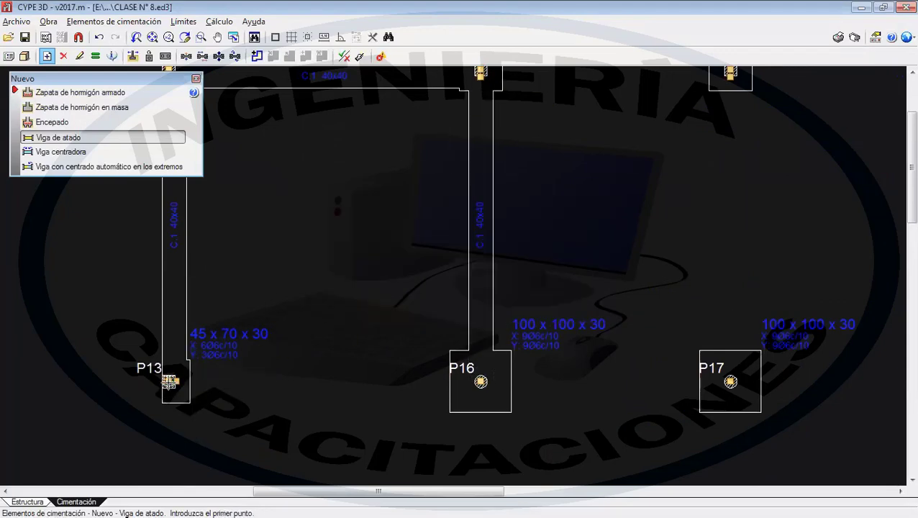
pyautogui.click(169, 381)
pyautogui.click(481, 381)
# - Examine the tied bay between footings P12, P11, P16 and P13, especially the tie beam joining P12 and P11
pyautogui.scroll(-1, 522, 367)
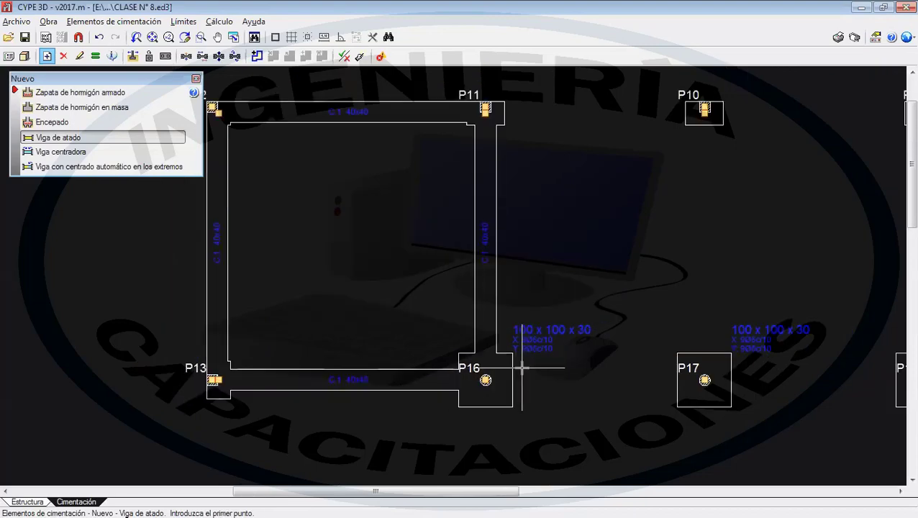
pyautogui.scroll(-4, 522, 367)
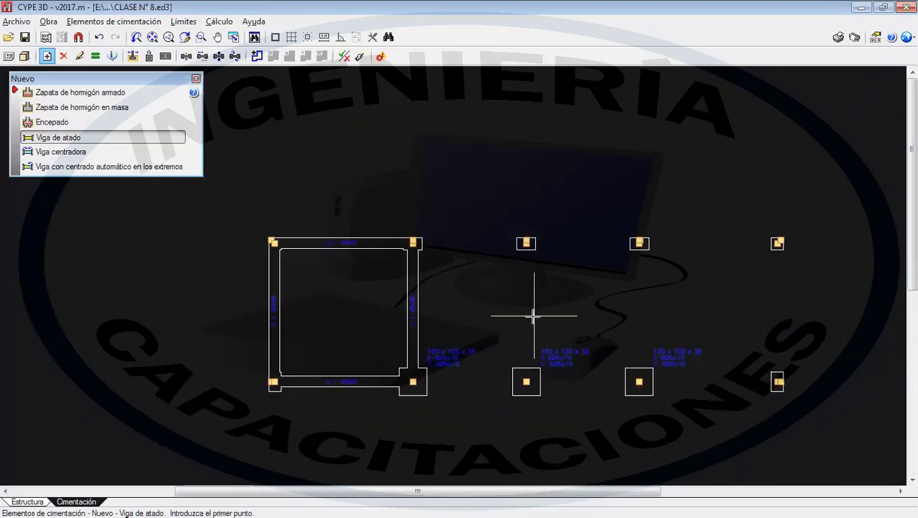
pyautogui.scroll(-3, 534, 316)
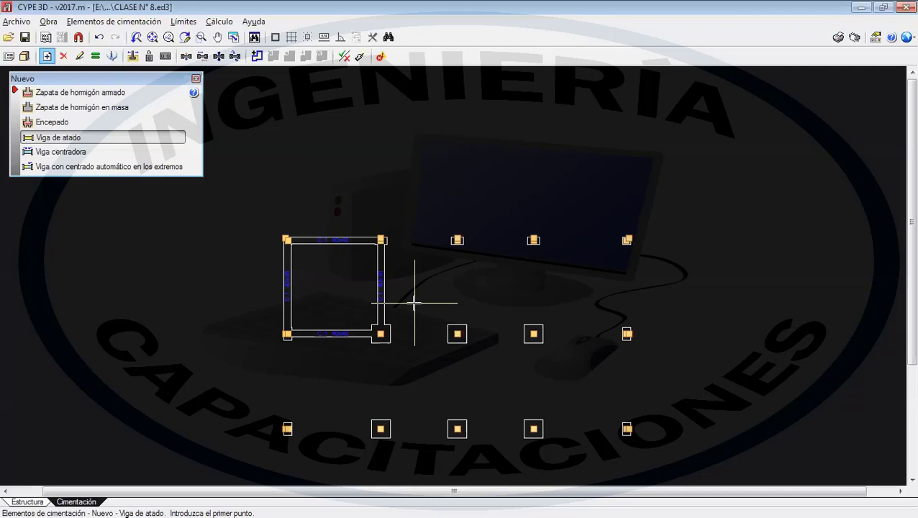
pyautogui.scroll(4, 317, 237)
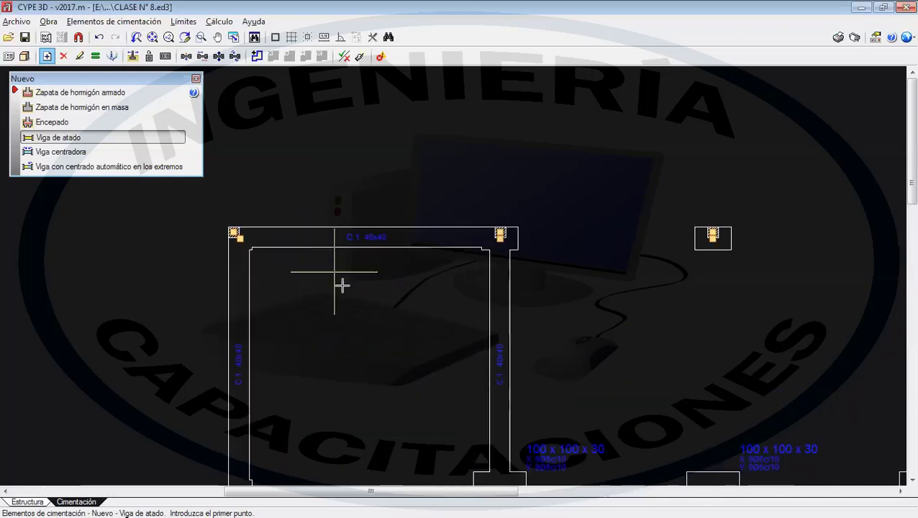
pyautogui.scroll(5, 342, 286)
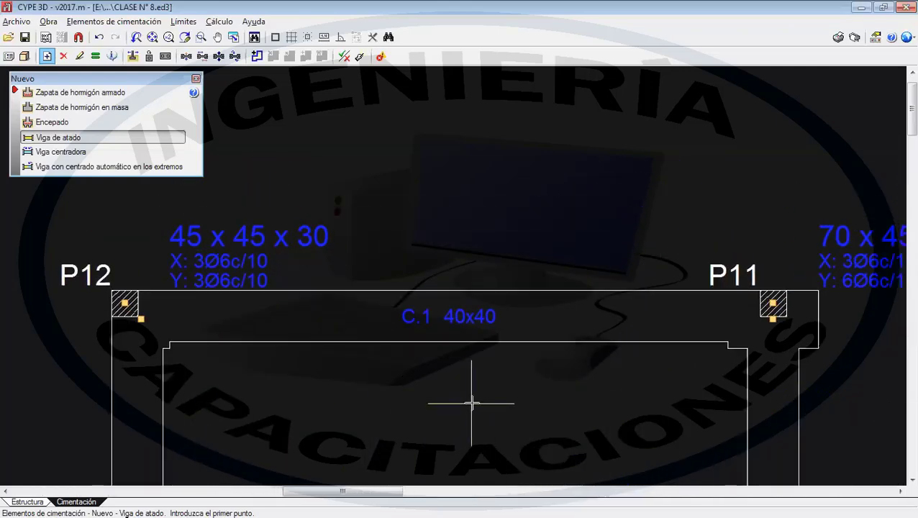
pyautogui.scroll(1, 471, 404)
pyautogui.moveTo(471, 403); pyautogui.dragTo(556, 431, button='middle')
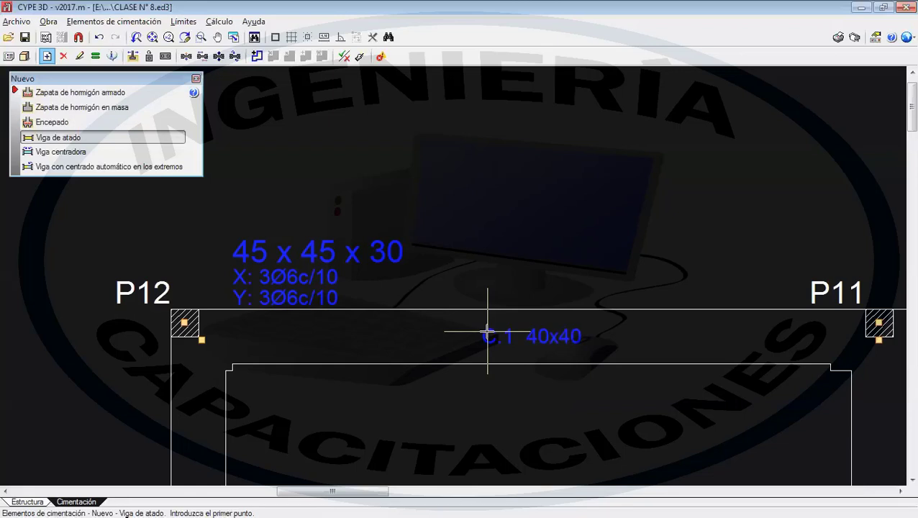
pyautogui.scroll(-2, 488, 332)
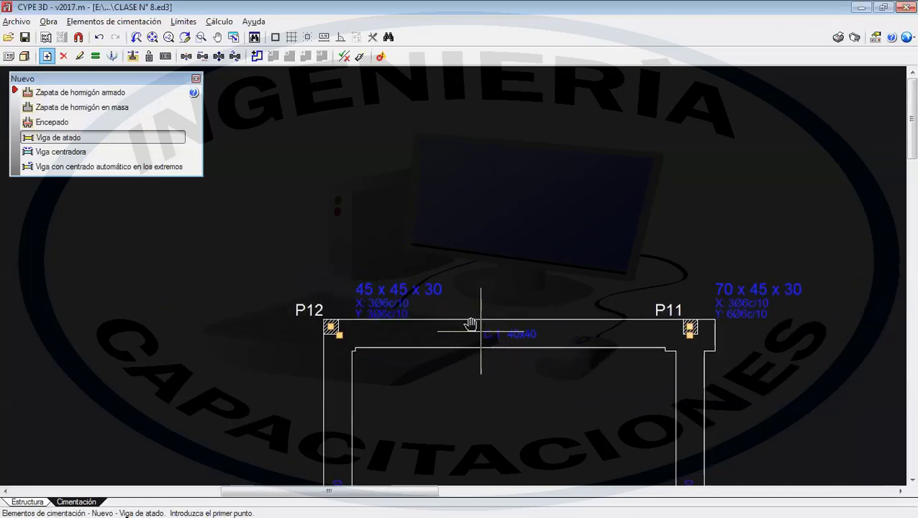
# - Open the settings of a new centring beam (Viga centradora) for the bay around footings P9 and P8
pyautogui.moveTo(472, 324); pyautogui.dragTo(177, 253, button='middle')
pyautogui.scroll(-1, 671, 327)
pyautogui.moveTo(670, 327); pyautogui.dragTo(52, 281, button='middle')
pyautogui.scroll(-1, 539, 351)
pyautogui.moveTo(539, 350); pyautogui.dragTo(593, 318, button='middle')
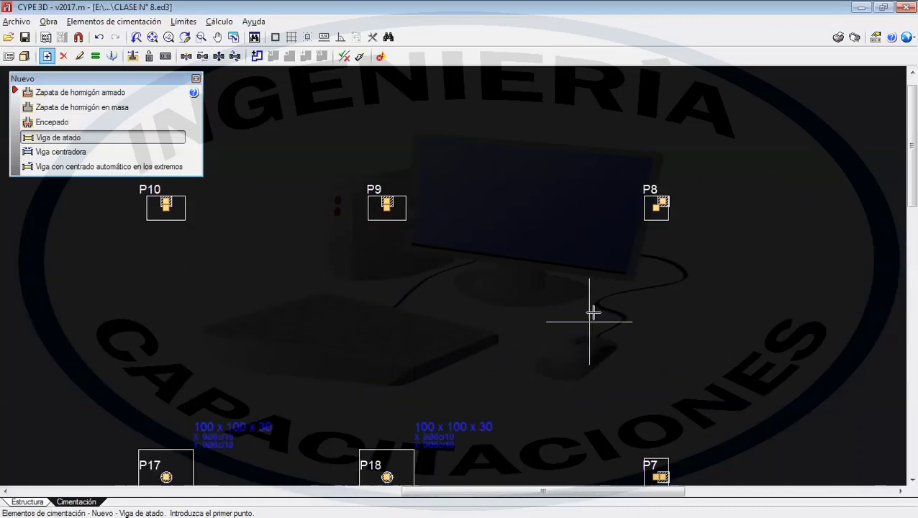
pyautogui.scroll(-1, 593, 311)
pyautogui.click(82, 154)
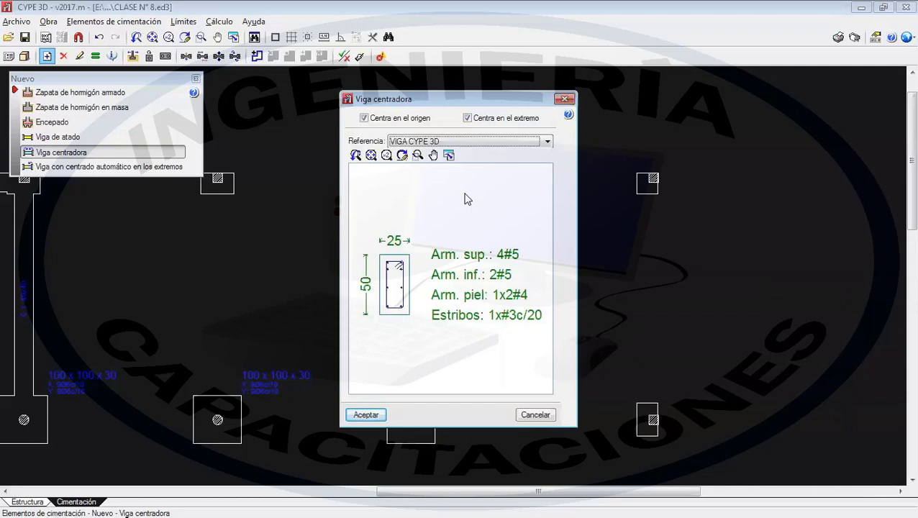
# - Preview the centring beam references VC.T-1.1, VC.S-4.1, VC.S-7.1, VIGA CURSO CYPECAD and VIGA CYPE 3D to compare their sections and reinforcement
pyautogui.click(497, 142)
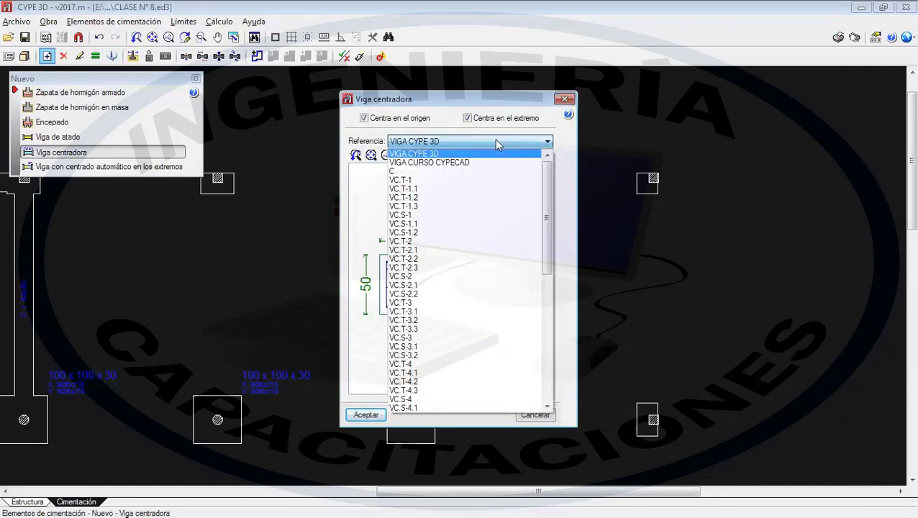
pyautogui.click(452, 189)
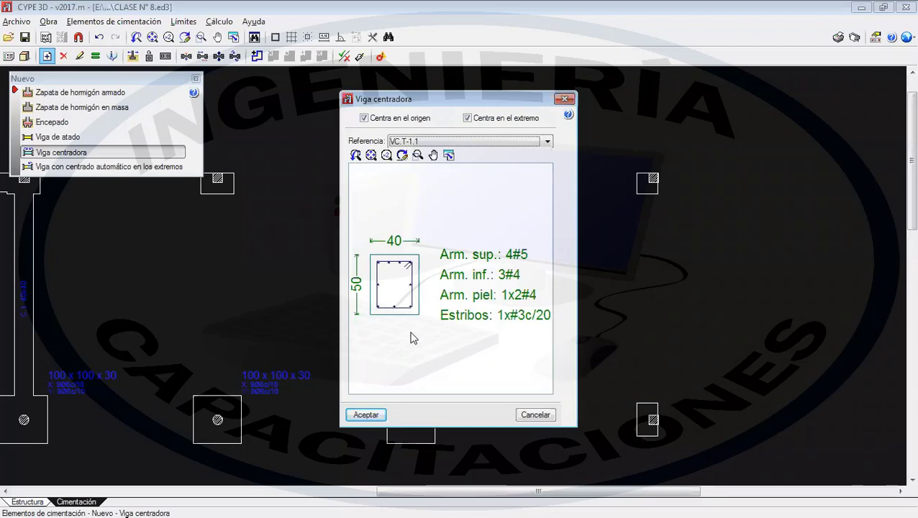
pyautogui.click(512, 142)
pyautogui.scroll(-3, 450, 299)
pyautogui.click(433, 297)
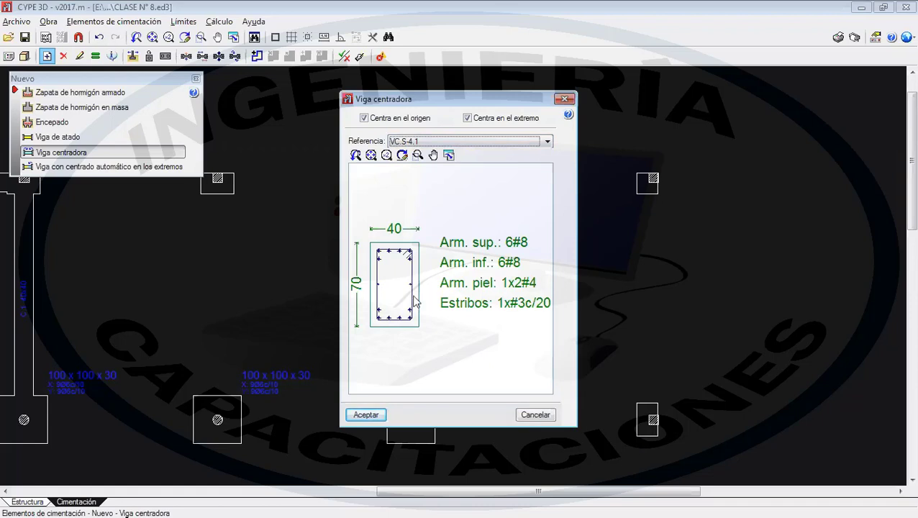
pyautogui.click(512, 142)
pyautogui.click(454, 338)
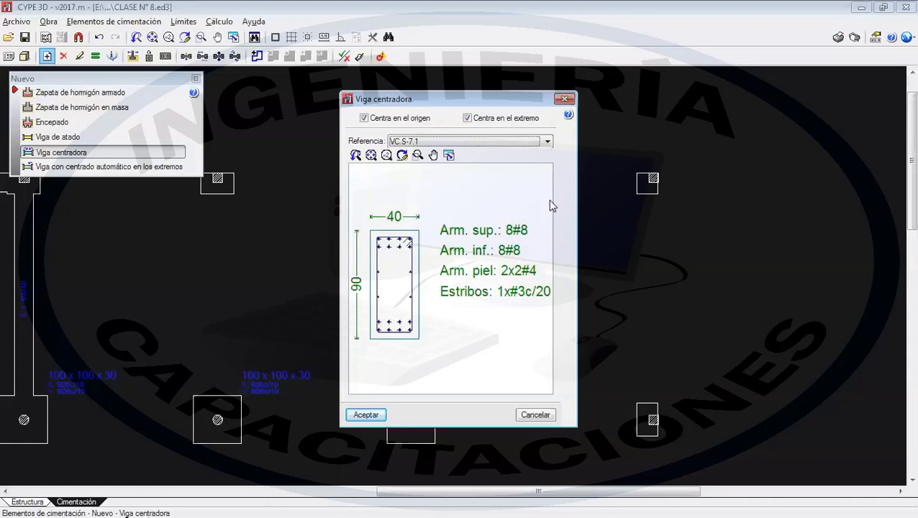
pyautogui.click(486, 144)
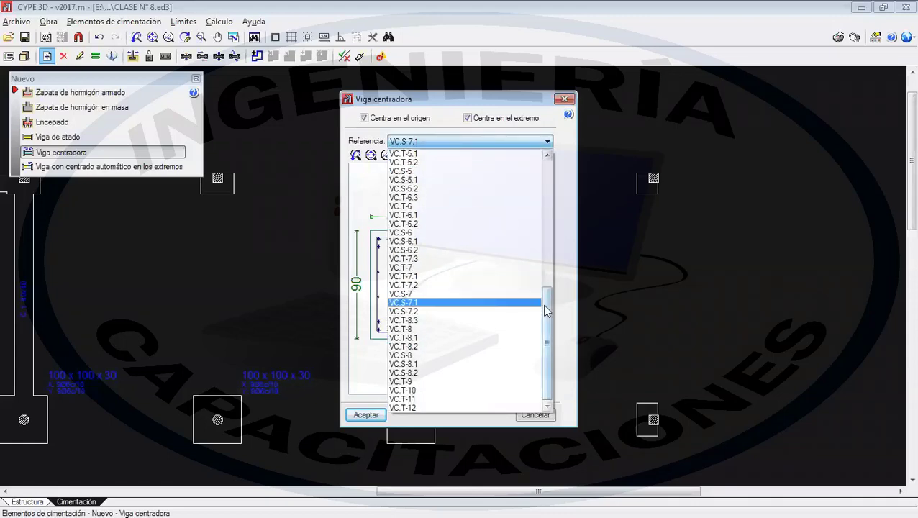
pyautogui.moveTo(547, 326); pyautogui.dragTo(549, 162)
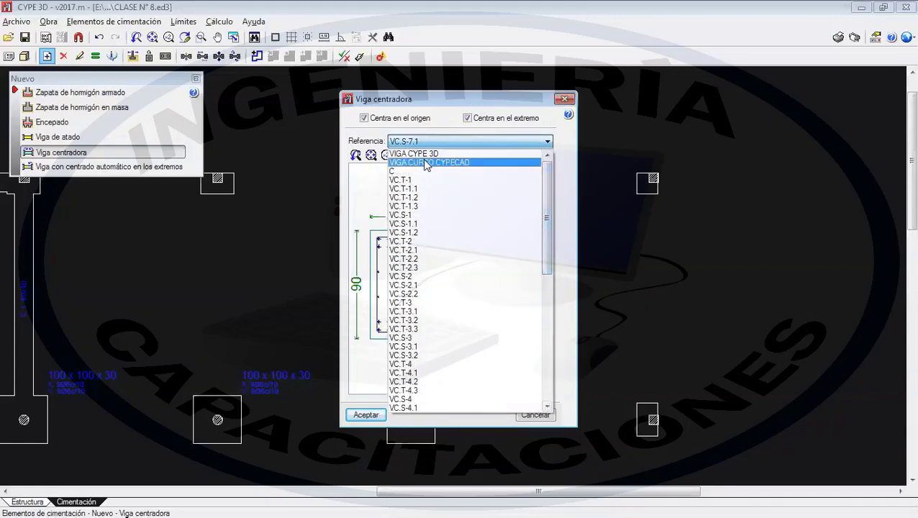
pyautogui.click(421, 163)
pyautogui.click(524, 144)
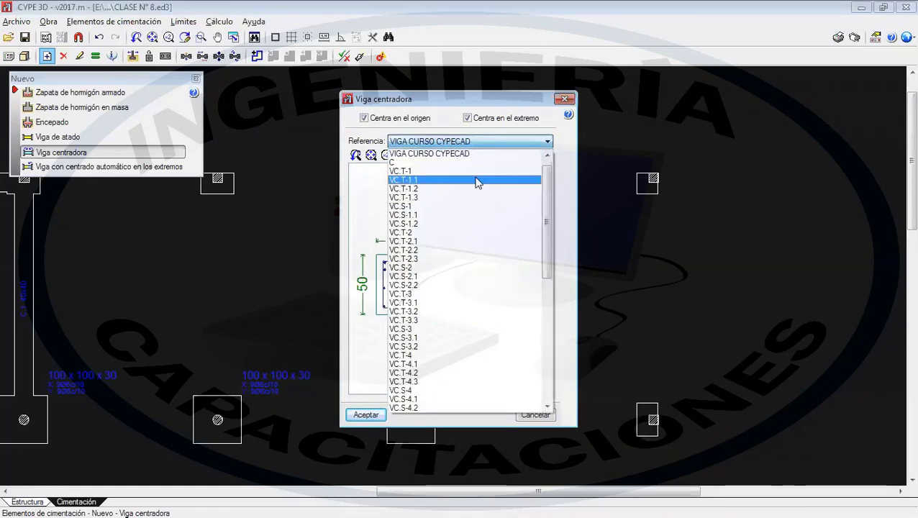
pyautogui.click(452, 154)
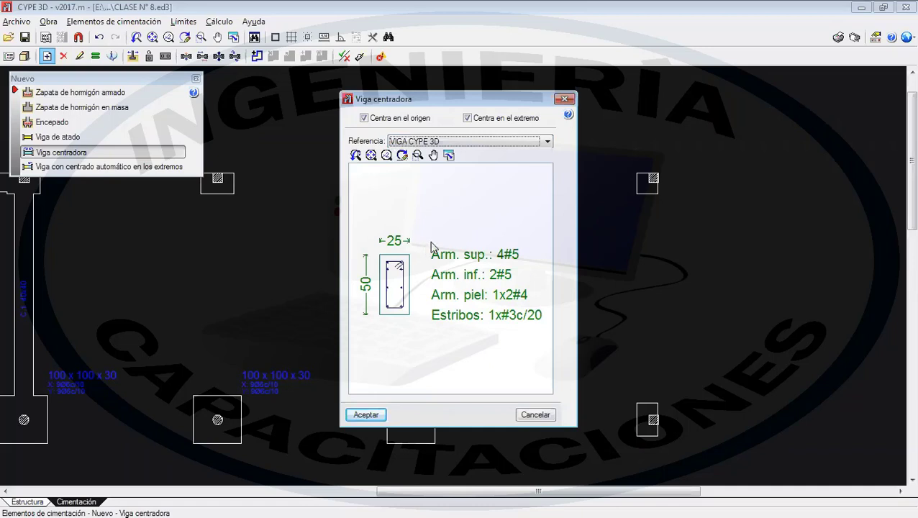
# - Set the centring beam reference to VC.T-1 and accept the beam settings
pyautogui.click(476, 141)
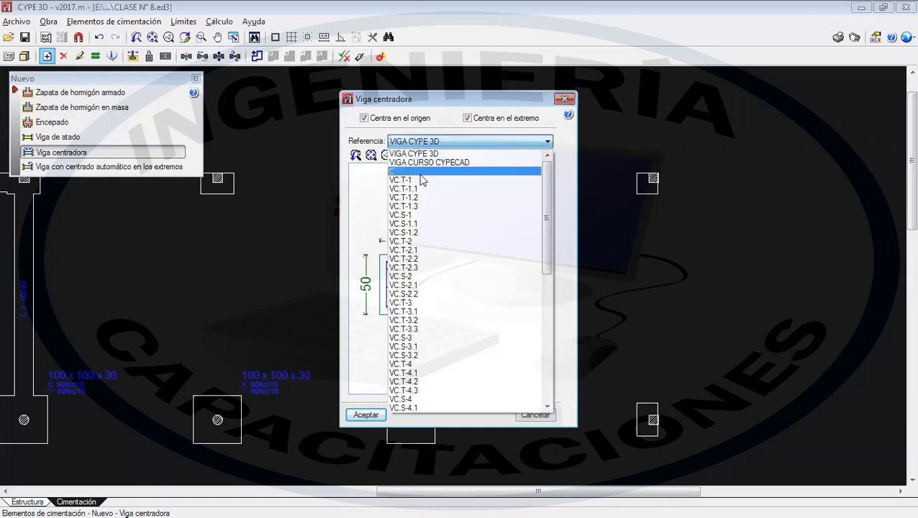
pyautogui.click(412, 181)
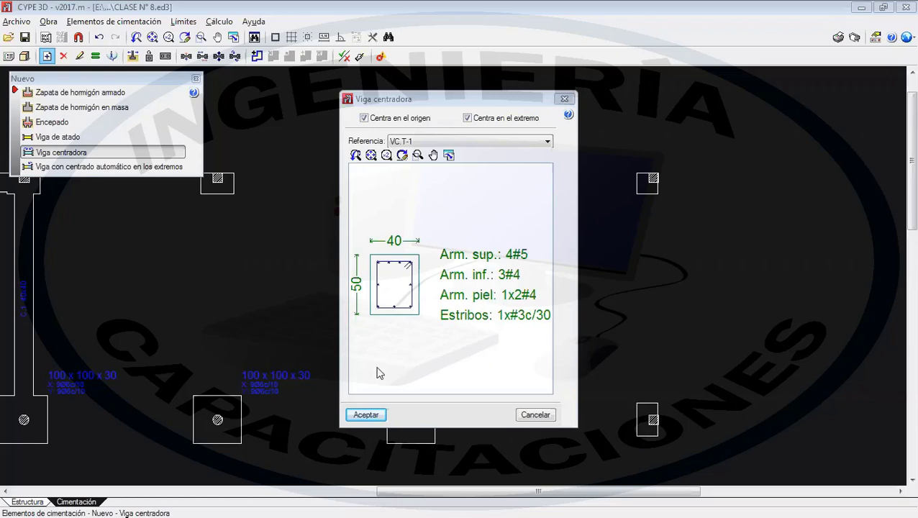
pyautogui.click(364, 417)
# - Place a VC.T-1 40x50 centring beam from footing P9 to footing P8
pyautogui.scroll(3, 414, 216)
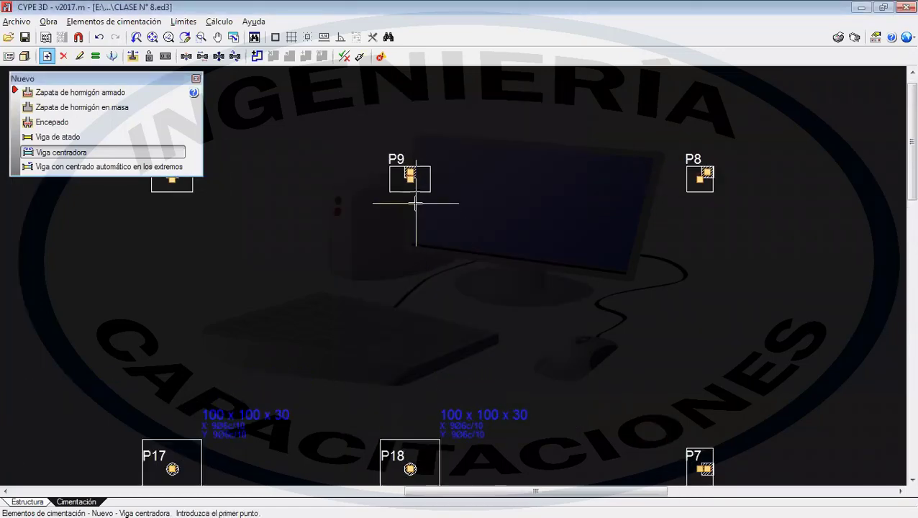
pyautogui.click(410, 173)
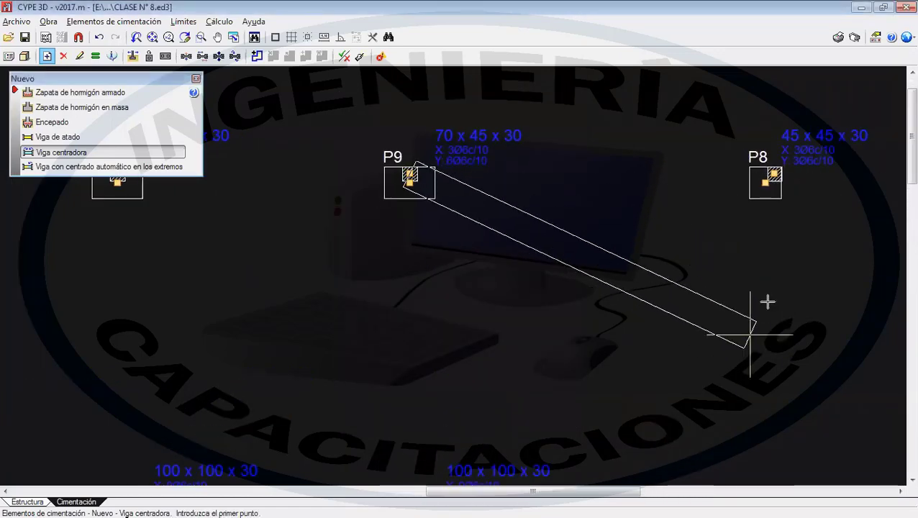
pyautogui.scroll(1, 767, 303)
pyautogui.click(776, 150)
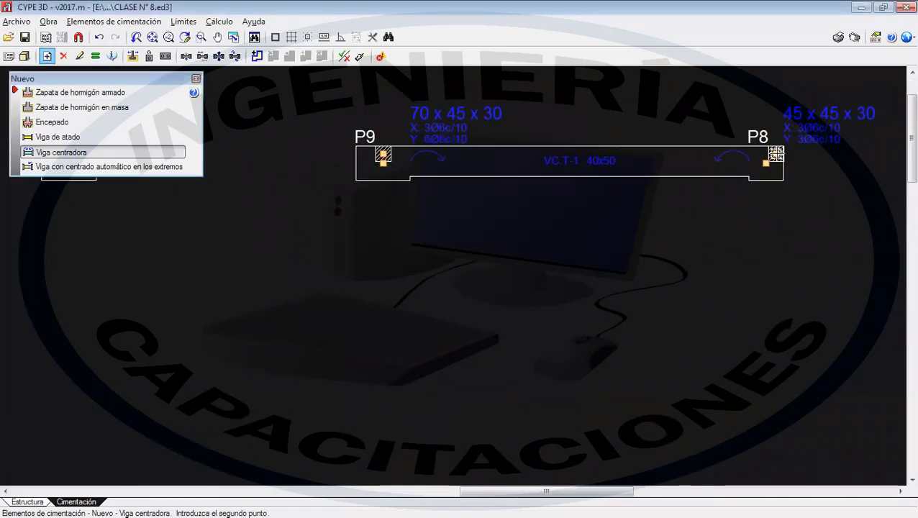
# - Add VC.T-1 40x50 centring beams from P8 to P7 and from P7 to P18
pyautogui.scroll(-2, 761, 262)
pyautogui.moveTo(760, 267); pyautogui.dragTo(705, 150, button='middle')
pyautogui.scroll(3, 721, 252)
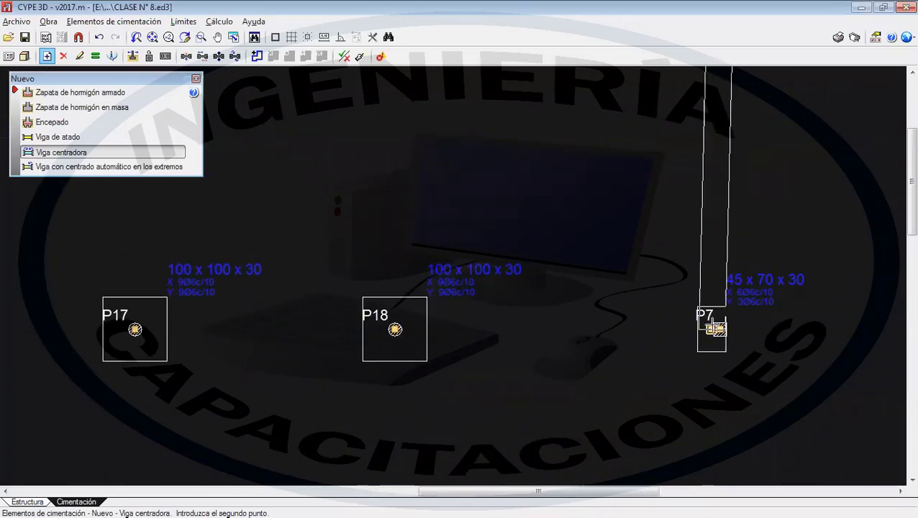
pyautogui.click(721, 329)
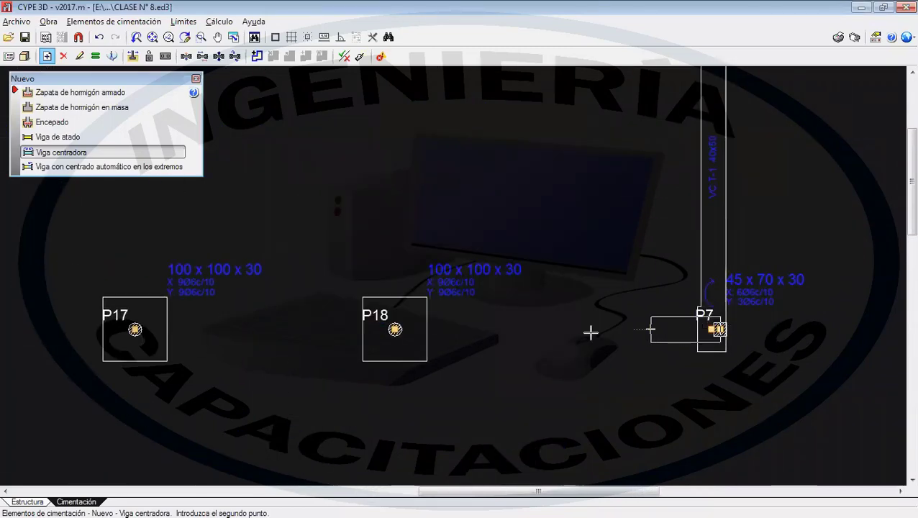
pyautogui.click(395, 329)
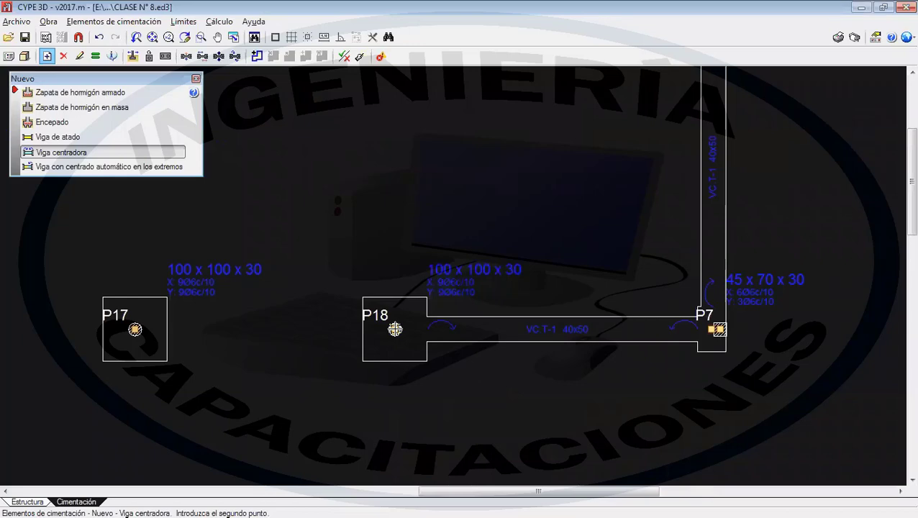
# - Close the bay with a VC.T-1 40x50 centring beam from footing P18 to footing P9
pyautogui.scroll(-2, 404, 243)
pyautogui.moveTo(404, 217); pyautogui.dragTo(403, 389, button='middle')
pyautogui.scroll(3, 395, 236)
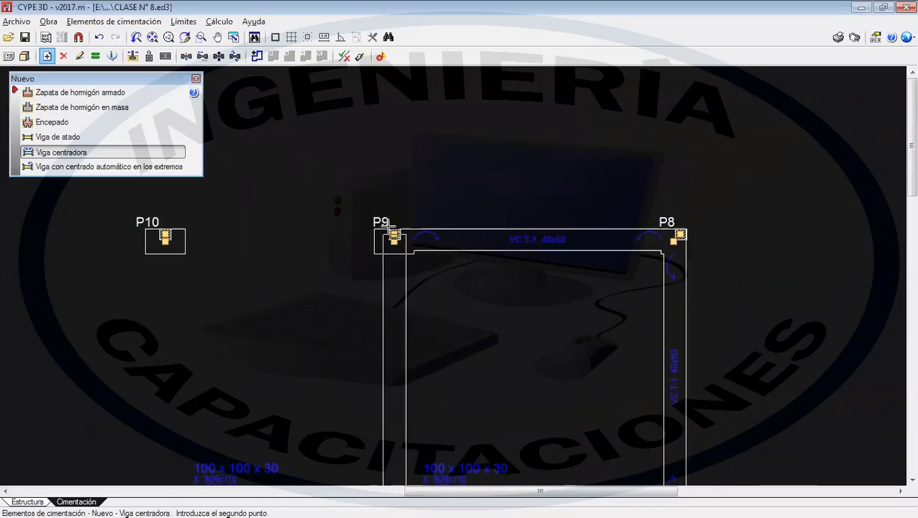
pyautogui.click(395, 235)
pyautogui.scroll(-3, 488, 266)
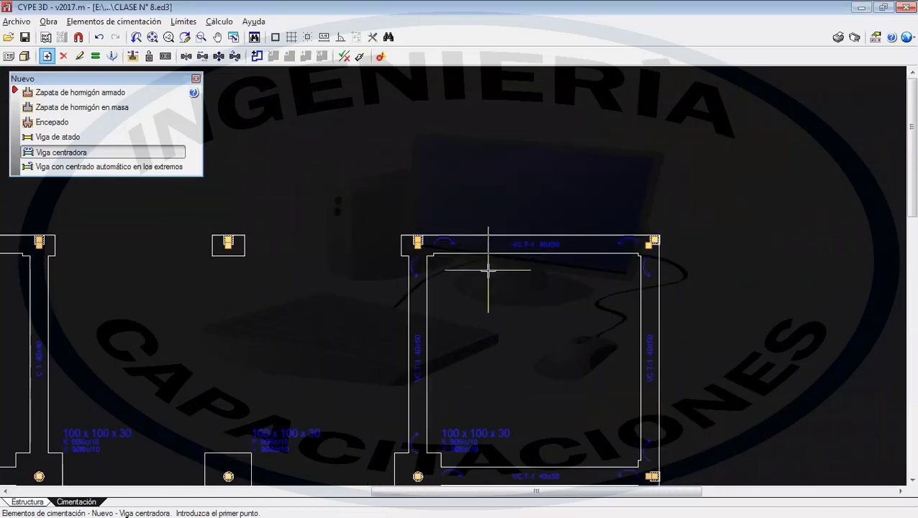
pyautogui.moveTo(581, 320); pyautogui.dragTo(574, 244, button='middle')
pyautogui.scroll(5, 574, 244)
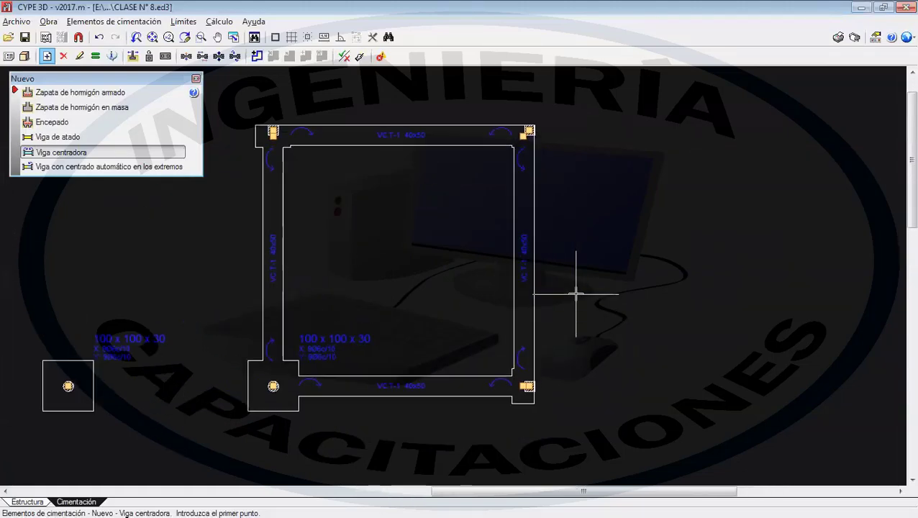
pyautogui.moveTo(580, 293); pyautogui.dragTo(730, 314, button='middle')
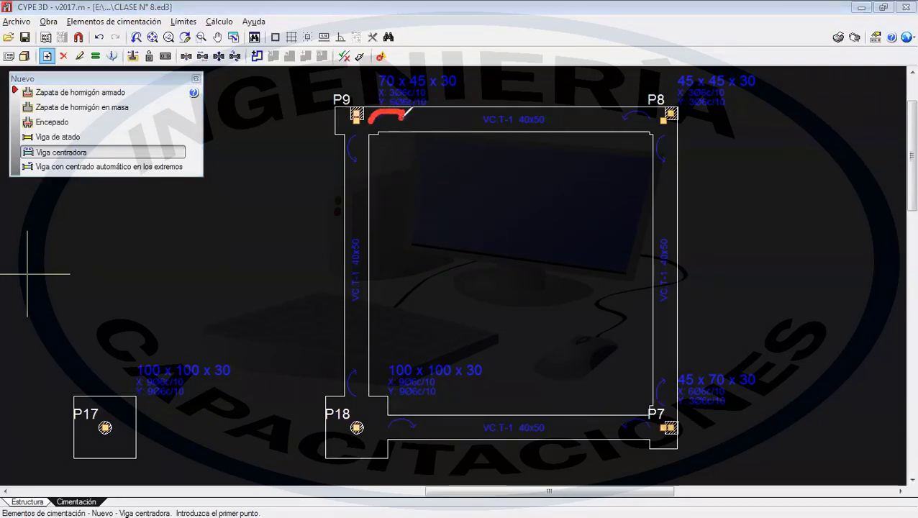
pyautogui.moveTo(351, 137)
pyautogui.mouseDown()
pyautogui.moveTo(358, 168)
pyautogui.moveTo(368, 158)
pyautogui.moveTo(359, 165)
pyautogui.mouseUp()
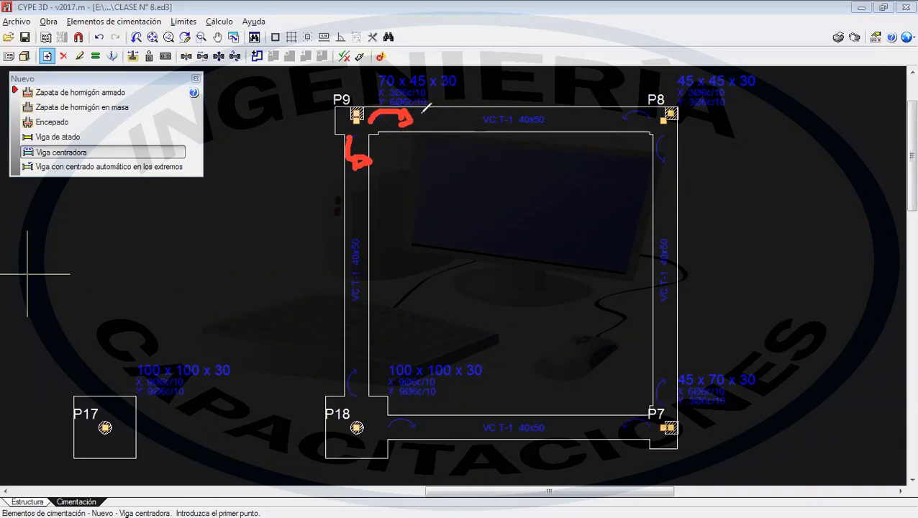
pyautogui.moveTo(653, 113)
pyautogui.mouseDown()
pyautogui.moveTo(619, 108)
pyautogui.moveTo(611, 119)
pyautogui.moveTo(619, 114)
pyautogui.mouseUp()
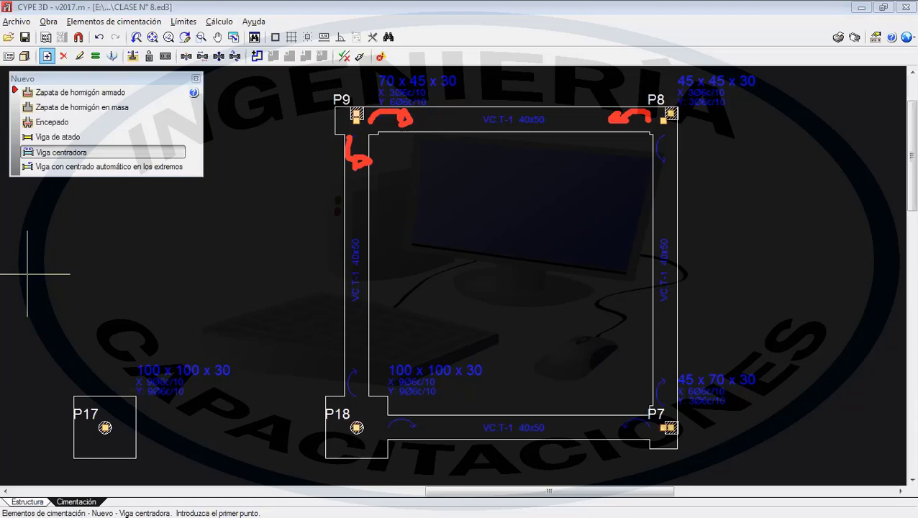
pyautogui.moveTo(424, 174); pyautogui.dragTo(589, 333)
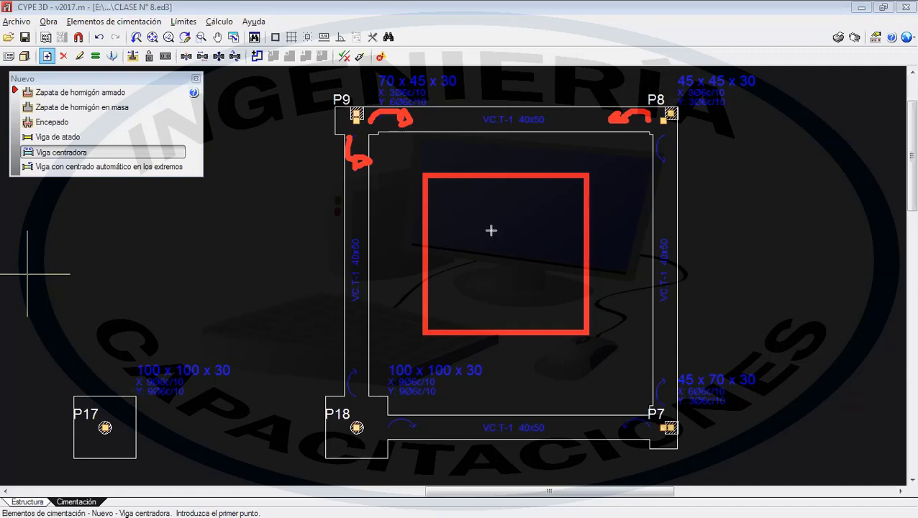
pyautogui.moveTo(490, 229); pyautogui.dragTo(534, 274)
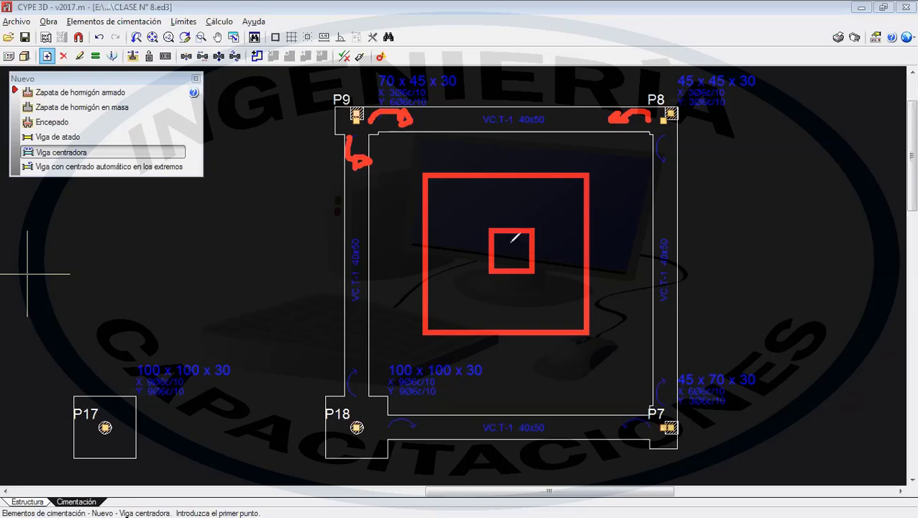
pyautogui.moveTo(509, 243)
pyautogui.mouseDown()
pyautogui.moveTo(512, 258)
pyautogui.moveTo(519, 252)
pyautogui.mouseUp()
pyautogui.moveTo(689, 224)
pyautogui.mouseDown()
pyautogui.moveTo(688, 216)
pyautogui.moveTo(712, 234)
pyautogui.mouseUp()
pyautogui.moveTo(741, 210); pyautogui.dragTo(767, 217)
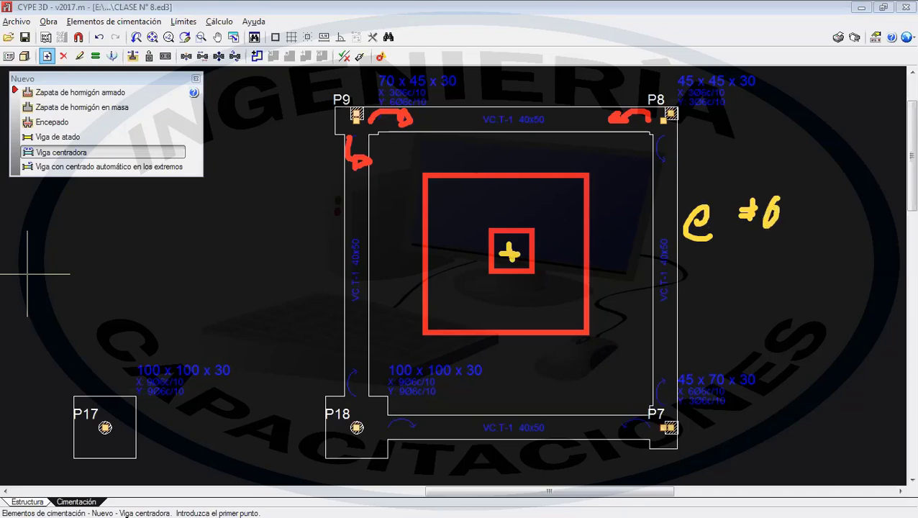
pyautogui.moveTo(490, 255); pyautogui.dragTo(519, 248)
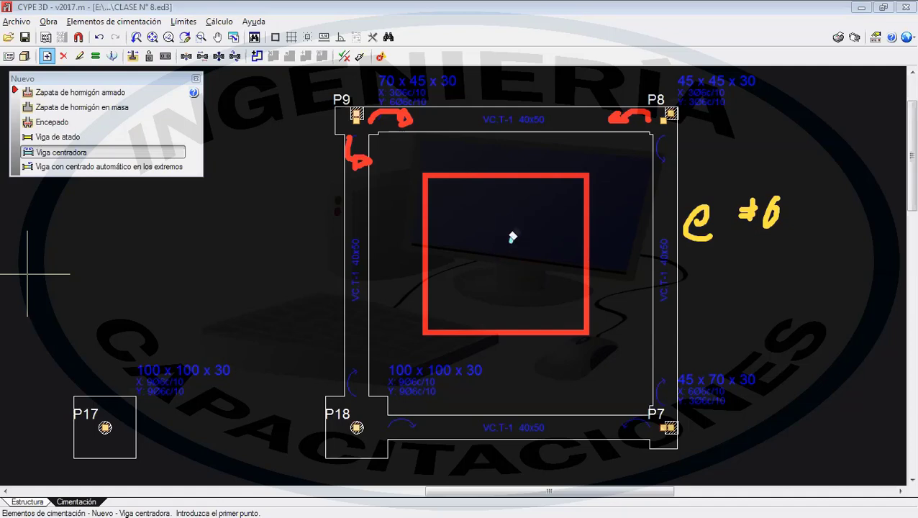
pyautogui.moveTo(698, 210); pyautogui.dragTo(758, 213)
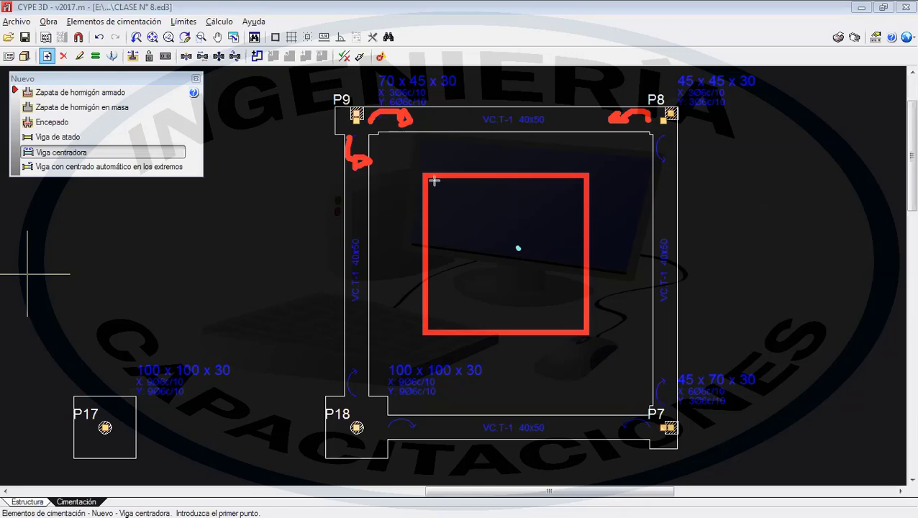
pyautogui.moveTo(424, 176); pyautogui.dragTo(479, 228)
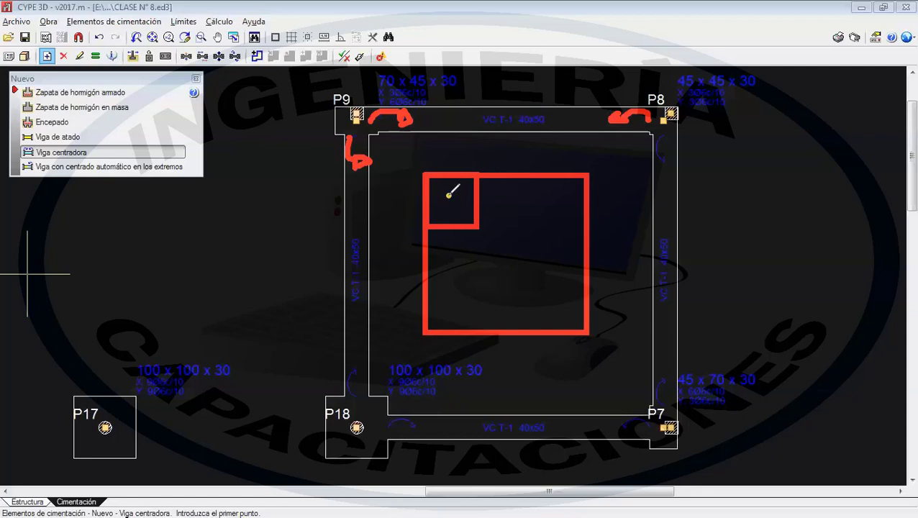
pyautogui.moveTo(446, 193)
pyautogui.mouseDown()
pyautogui.moveTo(448, 212)
pyautogui.moveTo(456, 204)
pyautogui.mouseUp()
pyautogui.moveTo(504, 251)
pyautogui.mouseDown()
pyautogui.moveTo(507, 271)
pyautogui.moveTo(517, 261)
pyautogui.mouseUp()
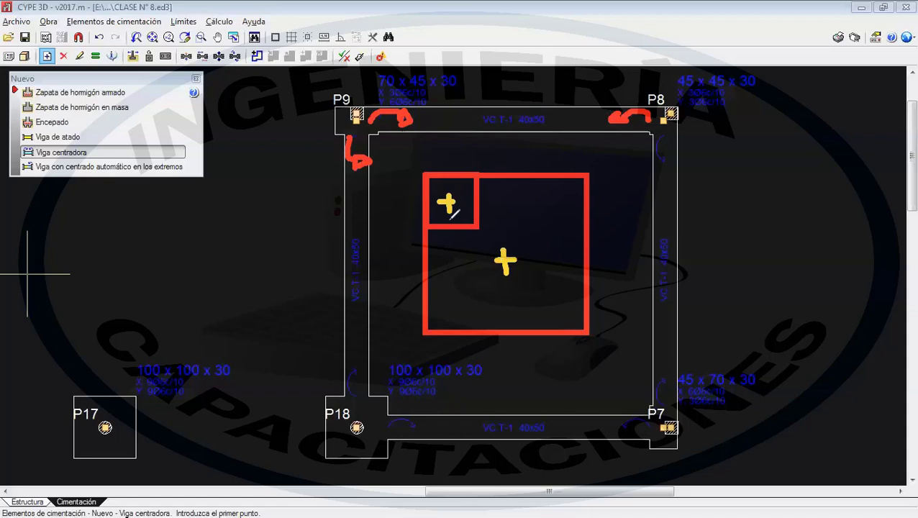
pyautogui.moveTo(449, 220)
pyautogui.mouseDown()
pyautogui.moveTo(449, 292)
pyautogui.moveTo(430, 263)
pyautogui.moveTo(474, 263)
pyautogui.mouseUp()
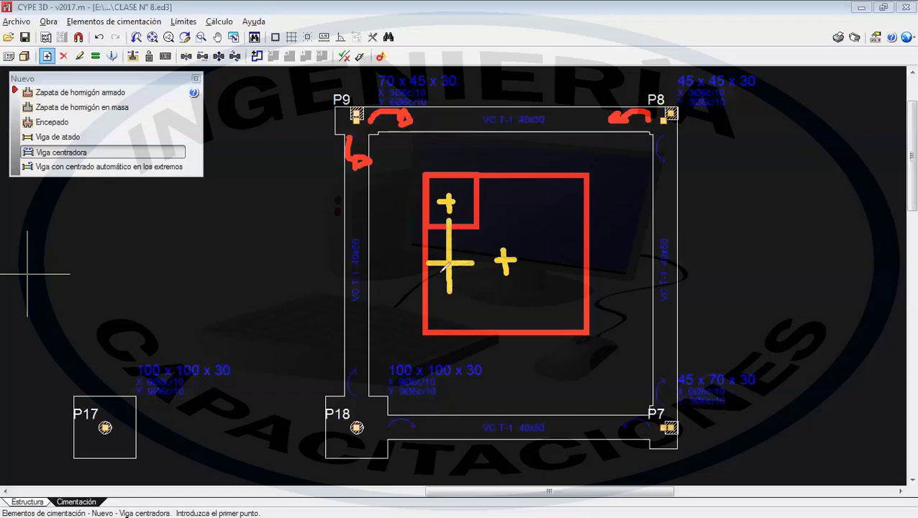
pyautogui.moveTo(382, 235); pyautogui.dragTo(393, 265)
pyautogui.moveTo(456, 199)
pyautogui.mouseDown()
pyautogui.moveTo(525, 198)
pyautogui.moveTo(507, 210)
pyautogui.mouseUp()
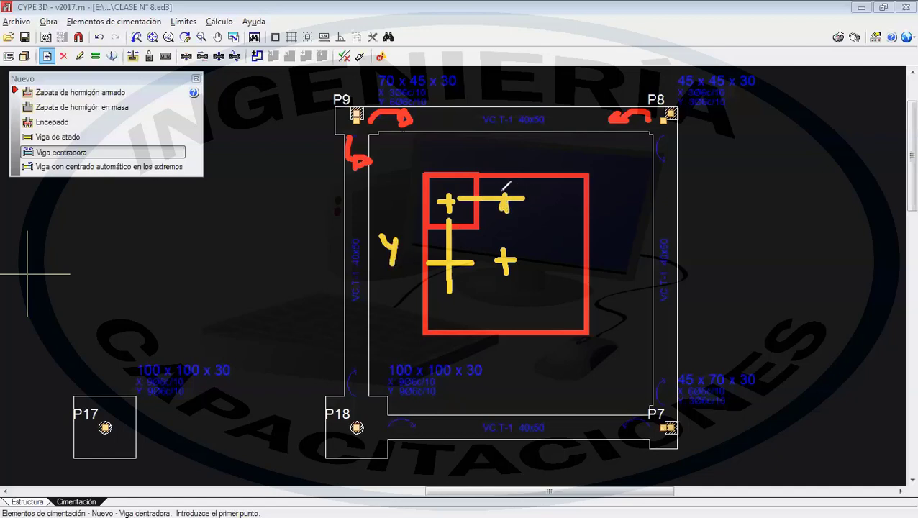
pyautogui.moveTo(495, 153)
pyautogui.mouseDown()
pyautogui.moveTo(481, 180)
pyautogui.moveTo(497, 183)
pyautogui.mouseUp()
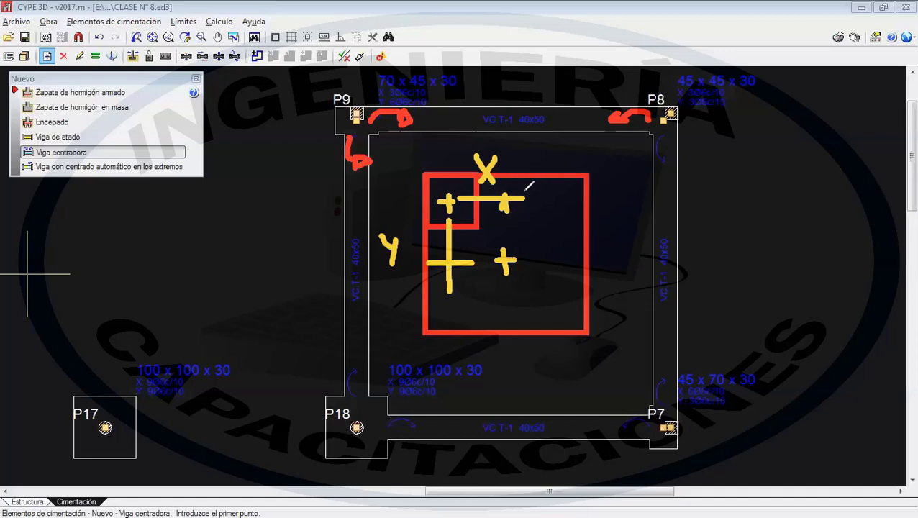
pyautogui.moveTo(512, 180); pyautogui.dragTo(791, 180)
pyautogui.moveTo(521, 230); pyautogui.dragTo(760, 234)
pyautogui.moveTo(588, 210)
pyautogui.mouseDown()
pyautogui.moveTo(653, 189)
pyautogui.moveTo(645, 208)
pyautogui.moveTo(661, 208)
pyautogui.mouseUp()
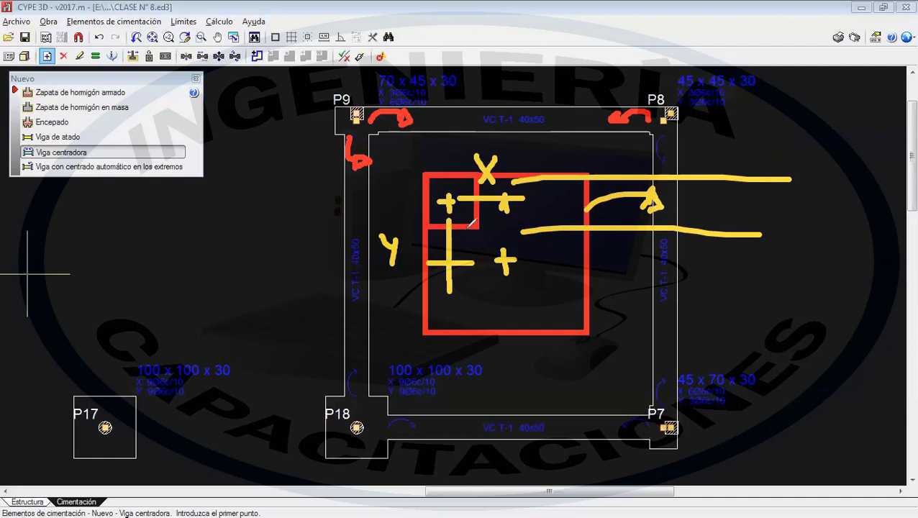
pyautogui.moveTo(476, 237); pyautogui.dragTo(476, 408)
pyautogui.moveTo(420, 314); pyautogui.dragTo(416, 428)
pyautogui.moveTo(451, 351)
pyautogui.mouseDown()
pyautogui.moveTo(458, 397)
pyautogui.moveTo(467, 381)
pyautogui.moveTo(471, 403)
pyautogui.mouseUp()
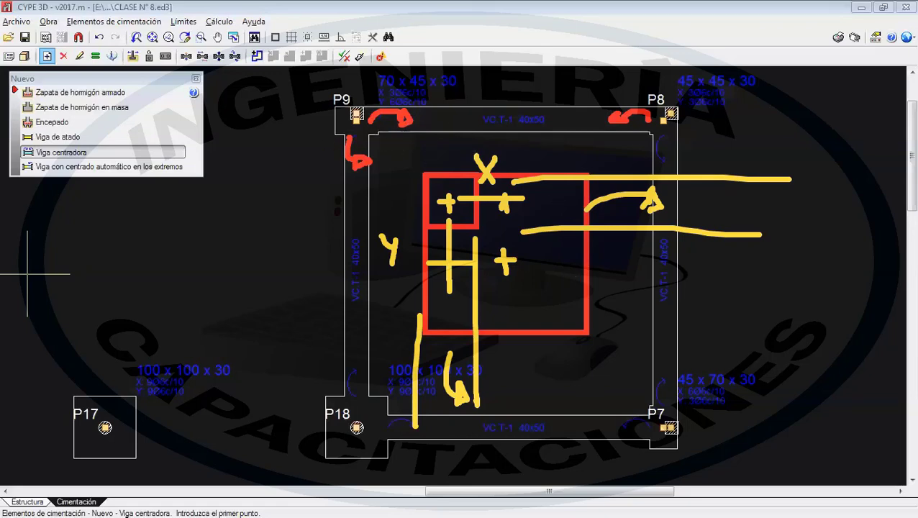
pyautogui.hotkey('ctrl', 'z')
pyautogui.hotkey('ctrl', 'z')
pyautogui.hotkey('ctrl', 'z')
pyautogui.hotkey('ctrl', 'z')
pyautogui.hotkey('ctrl', 'z')
pyautogui.hotkey('ctrl', 'z')
pyautogui.hotkey('ctrl', 'z')
pyautogui.hotkey('ctrl', 'z')
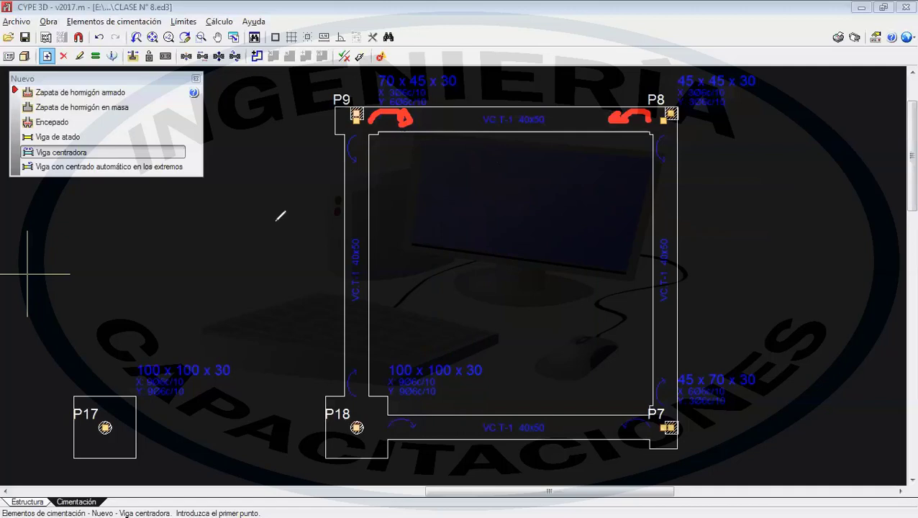
pyautogui.press('Escape')
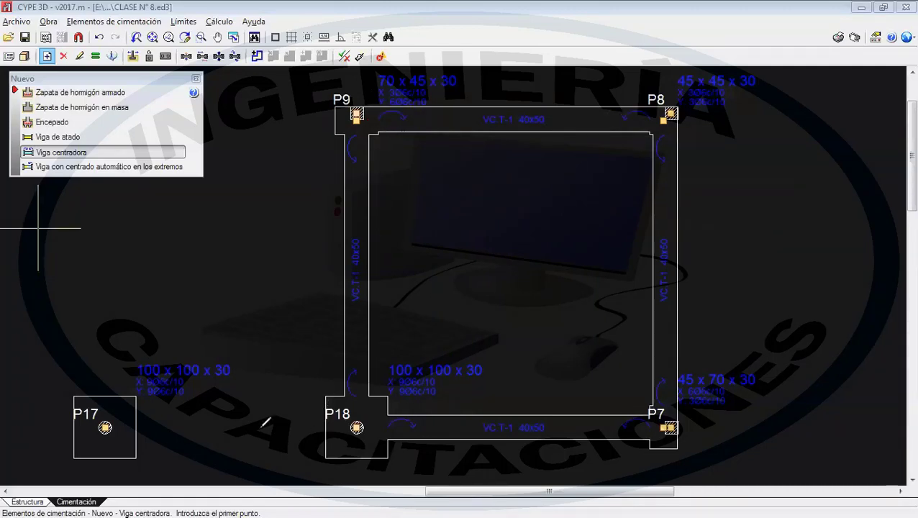
pyautogui.moveTo(254, 423)
pyautogui.mouseDown()
pyautogui.moveTo(271, 429)
pyautogui.moveTo(293, 373)
pyautogui.mouseUp()
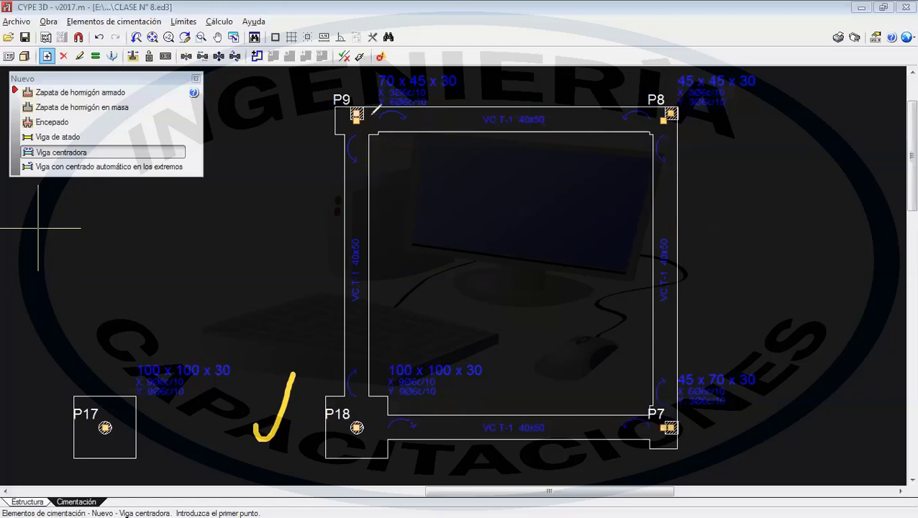
pyautogui.moveTo(367, 94)
pyautogui.mouseDown()
pyautogui.moveTo(360, 90)
pyautogui.moveTo(373, 84)
pyautogui.moveTo(380, 108)
pyautogui.mouseUp()
pyautogui.moveTo(692, 92)
pyautogui.mouseDown()
pyautogui.moveTo(669, 152)
pyautogui.moveTo(690, 83)
pyautogui.mouseUp()
pyautogui.moveTo(673, 394)
pyautogui.mouseDown()
pyautogui.moveTo(693, 430)
pyautogui.moveTo(656, 397)
pyautogui.mouseUp()
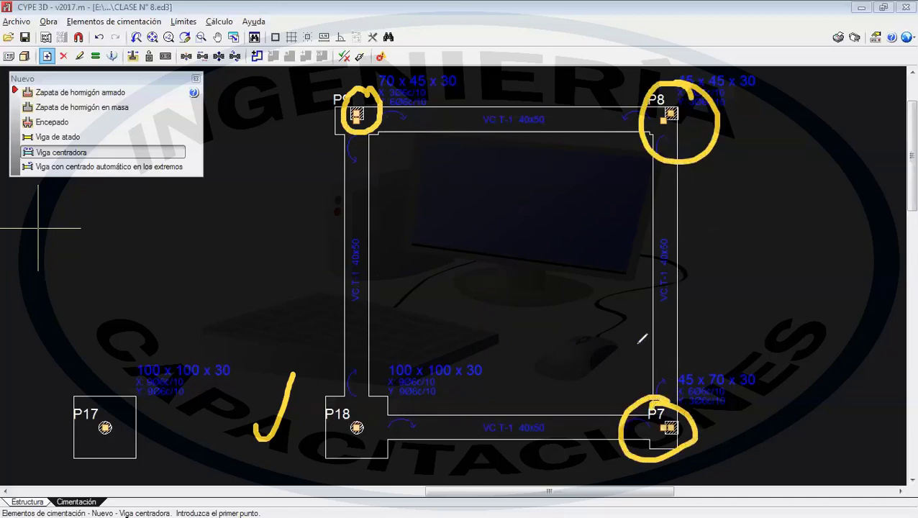
pyautogui.moveTo(371, 163); pyautogui.dragTo(379, 185)
pyautogui.moveTo(594, 161); pyautogui.dragTo(611, 190)
pyautogui.moveTo(612, 360)
pyautogui.mouseDown()
pyautogui.moveTo(620, 371)
pyautogui.moveTo(608, 383)
pyautogui.mouseUp()
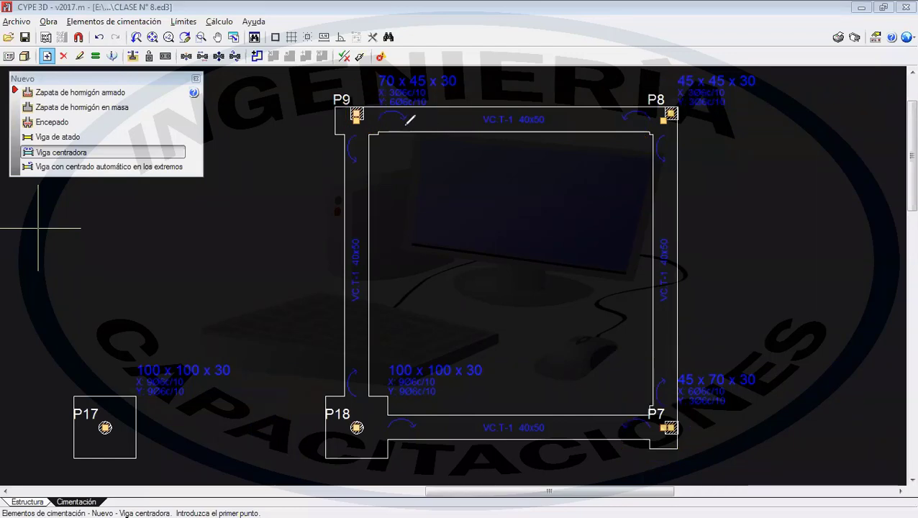
pyautogui.moveTo(378, 117)
pyautogui.mouseDown()
pyautogui.moveTo(417, 120)
pyautogui.moveTo(379, 152)
pyautogui.moveTo(424, 137)
pyautogui.mouseUp()
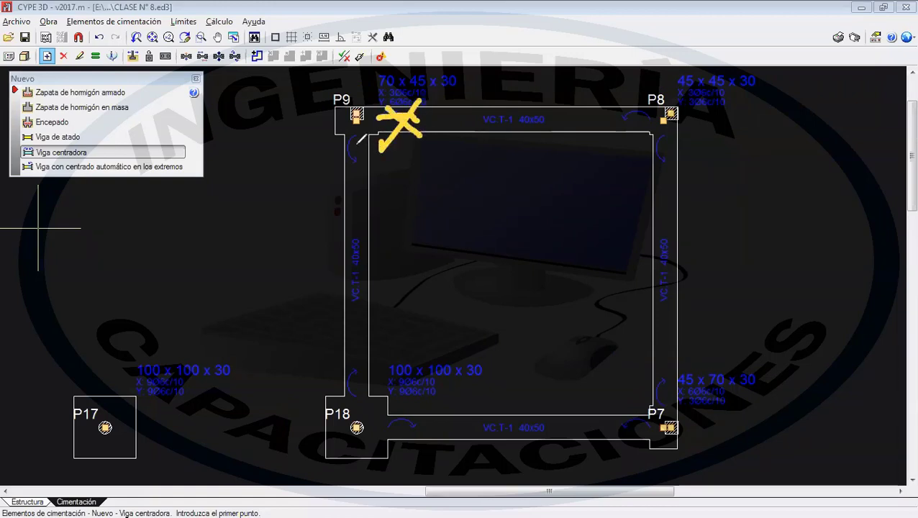
pyautogui.moveTo(359, 132)
pyautogui.mouseDown()
pyautogui.moveTo(359, 172)
pyautogui.moveTo(371, 182)
pyautogui.mouseUp()
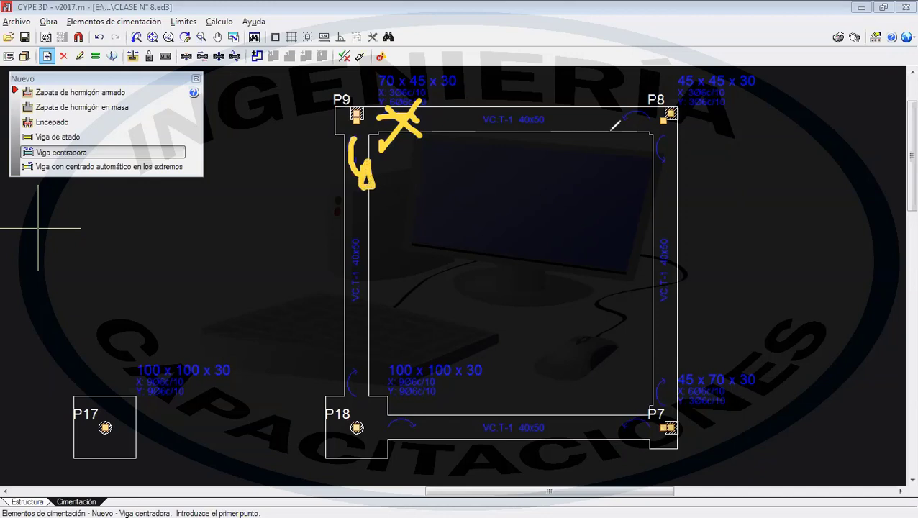
pyautogui.moveTo(646, 114)
pyautogui.mouseDown()
pyautogui.moveTo(613, 123)
pyautogui.moveTo(620, 115)
pyautogui.mouseUp()
pyautogui.moveTo(601, 127); pyautogui.dragTo(609, 114)
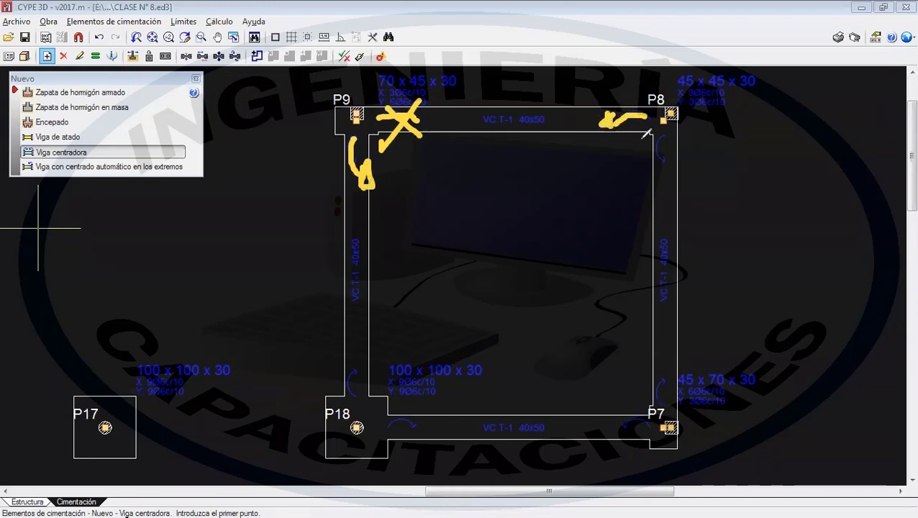
pyautogui.moveTo(658, 131); pyautogui.dragTo(658, 163)
pyautogui.moveTo(663, 158); pyautogui.dragTo(663, 172)
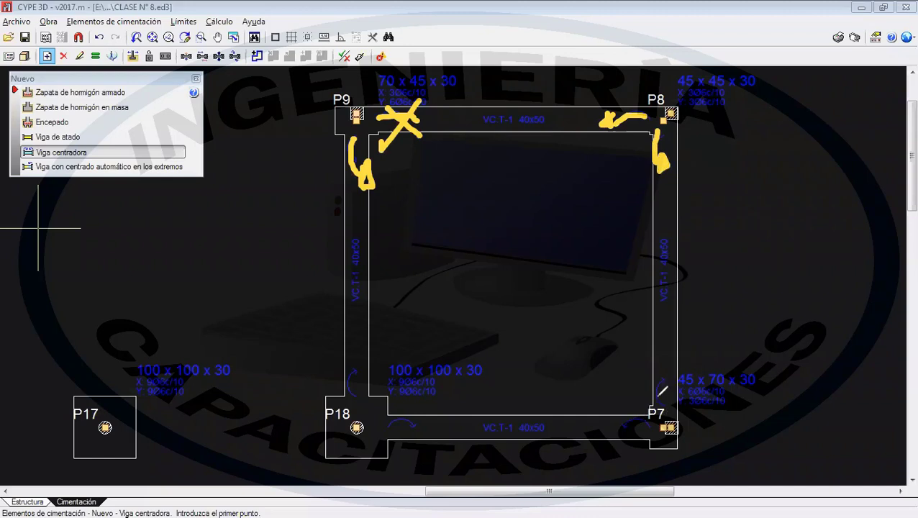
pyautogui.moveTo(657, 397); pyautogui.dragTo(678, 374)
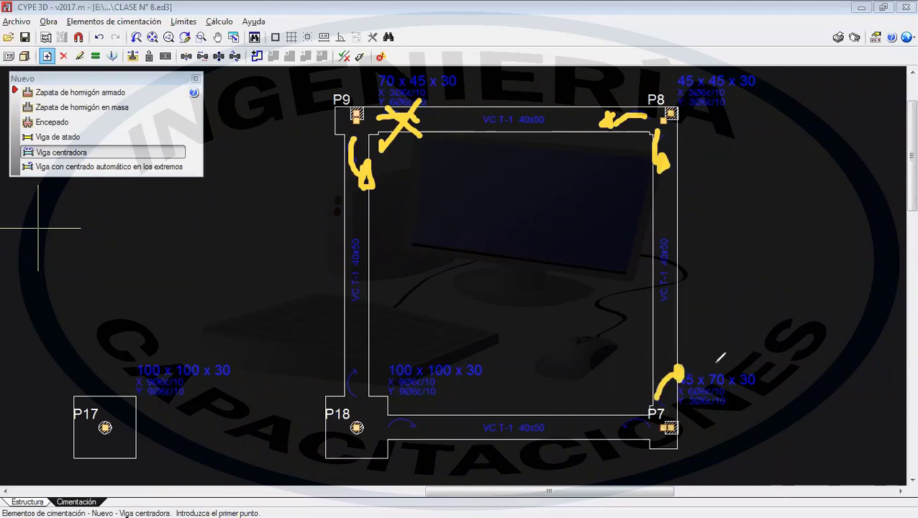
pyautogui.moveTo(734, 332); pyautogui.dragTo(660, 385)
pyautogui.moveTo(657, 343); pyautogui.dragTo(694, 372)
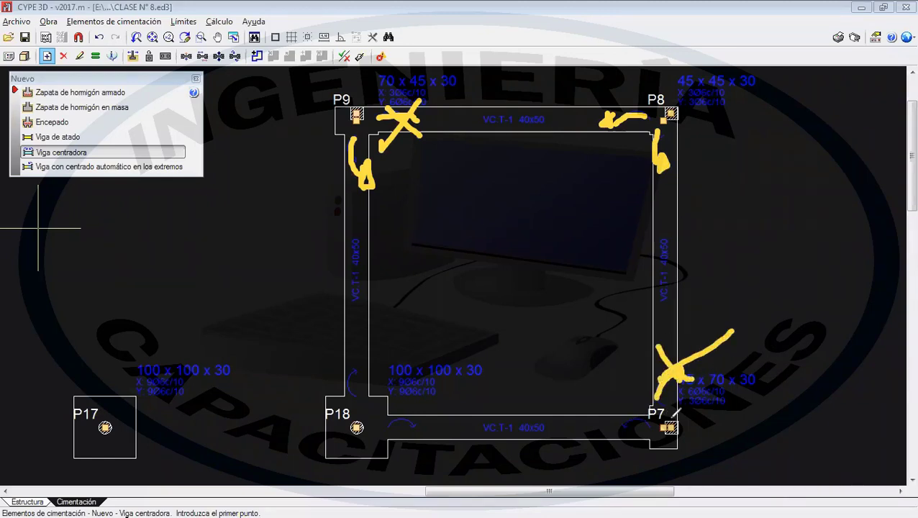
pyautogui.moveTo(650, 430)
pyautogui.mouseDown()
pyautogui.moveTo(616, 419)
pyautogui.moveTo(598, 434)
pyautogui.mouseUp()
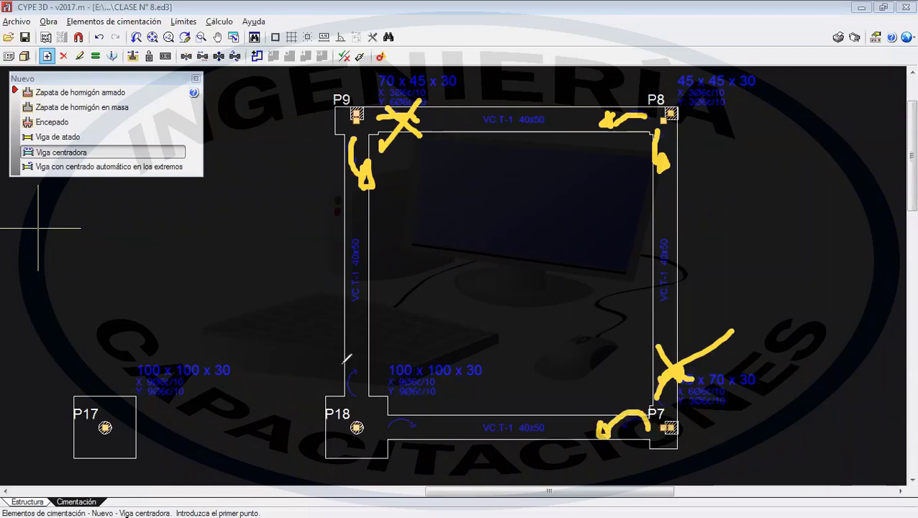
pyautogui.moveTo(374, 369); pyautogui.dragTo(338, 395)
pyautogui.moveTo(416, 411); pyautogui.dragTo(386, 441)
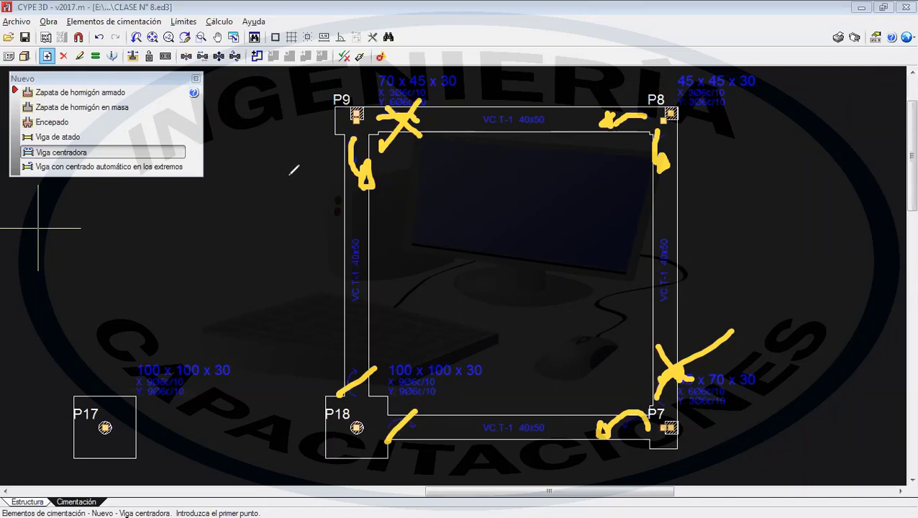
pyautogui.moveTo(288, 175); pyautogui.dragTo(330, 151)
pyautogui.moveTo(576, 148)
pyautogui.mouseDown()
pyautogui.moveTo(605, 140)
pyautogui.moveTo(617, 124)
pyautogui.mouseUp()
pyautogui.moveTo(637, 175); pyautogui.dragTo(706, 177)
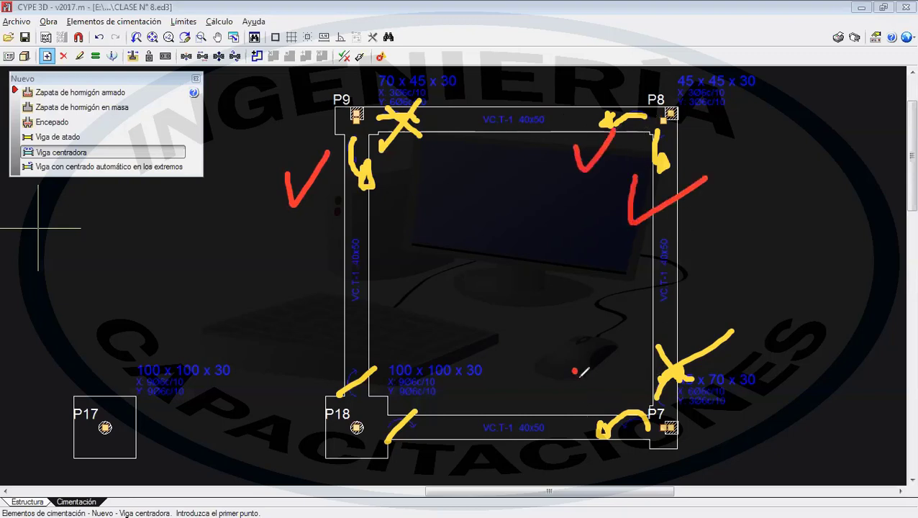
pyautogui.moveTo(575, 367); pyautogui.dragTo(619, 351)
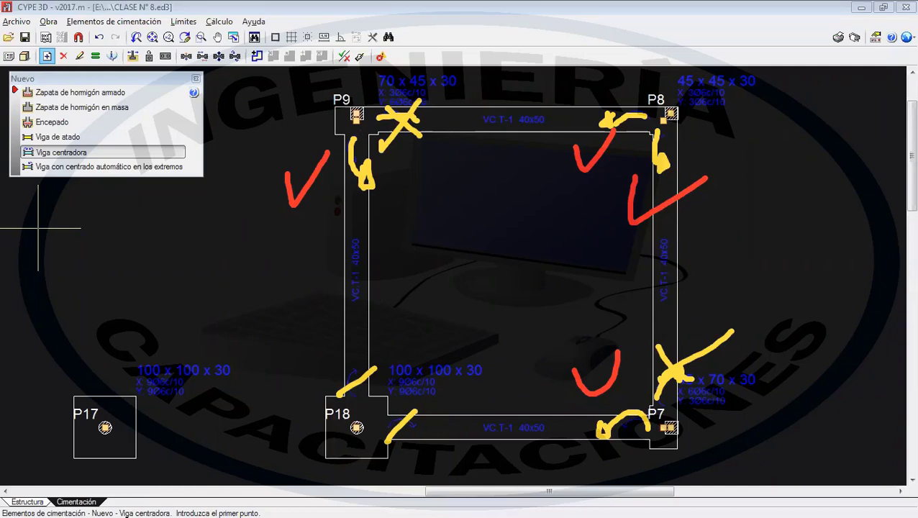
pyautogui.press('Escape')
pyautogui.moveTo(467, 284); pyautogui.dragTo(464, 286, button='middle')
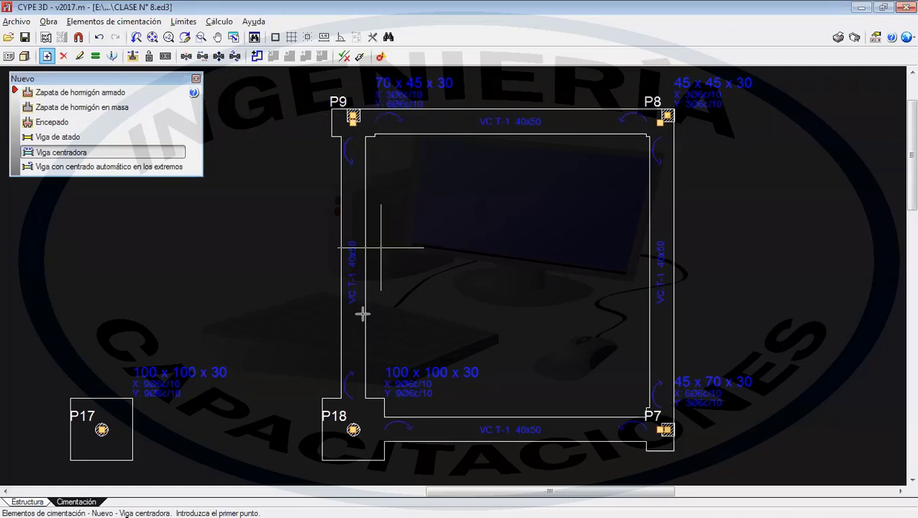
# - Use Ajustar on the centring beam between footings P8 and P7 to shift it inward, flush with the footings' inner edges
pyautogui.click(131, 22)
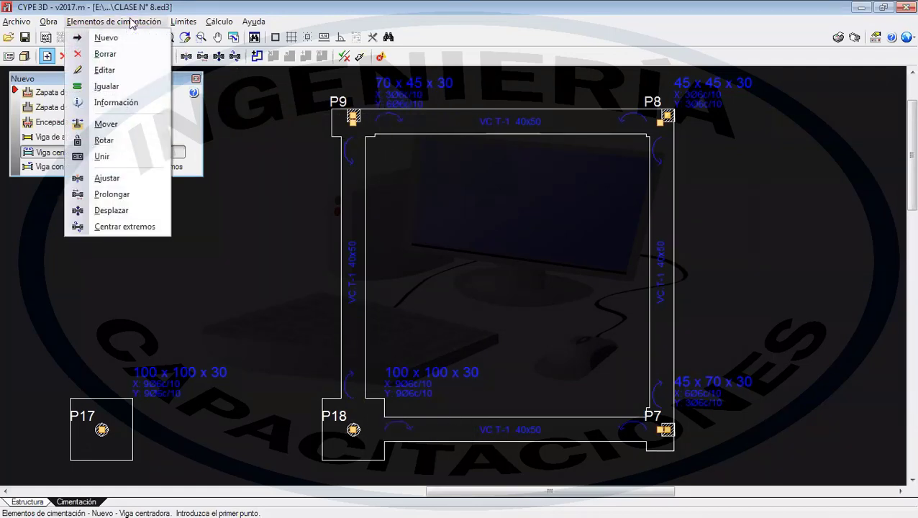
pyautogui.click(101, 23)
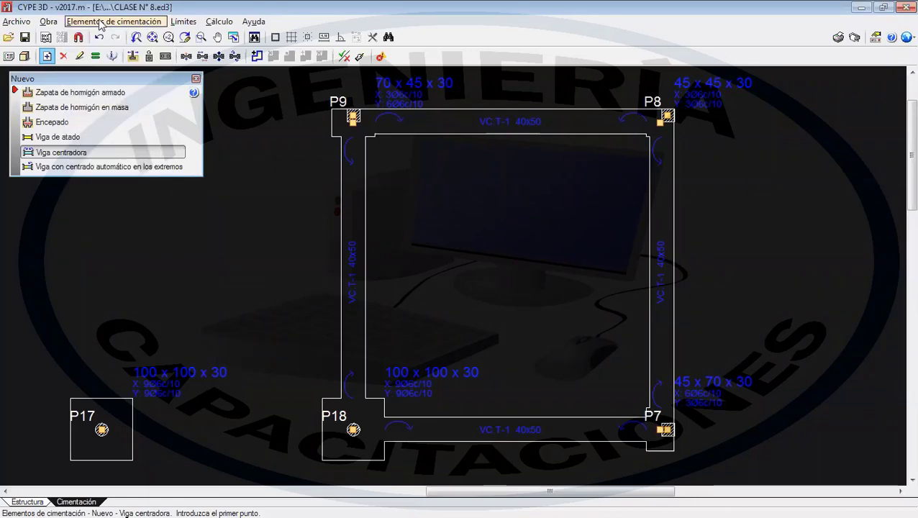
pyautogui.click(101, 23)
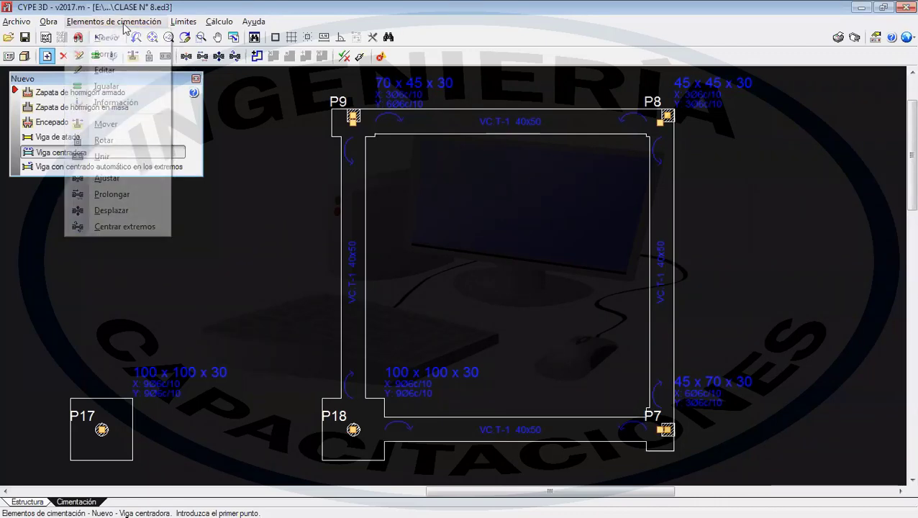
pyautogui.click(107, 179)
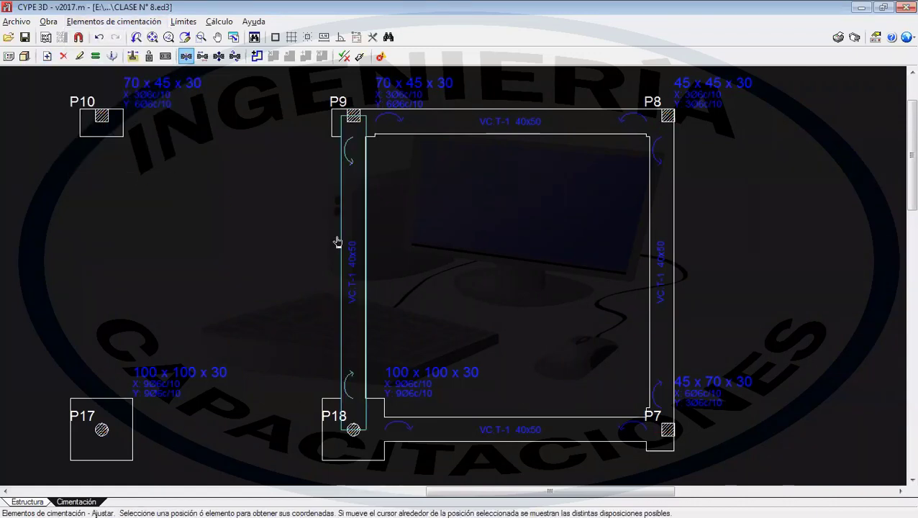
pyautogui.click(659, 258)
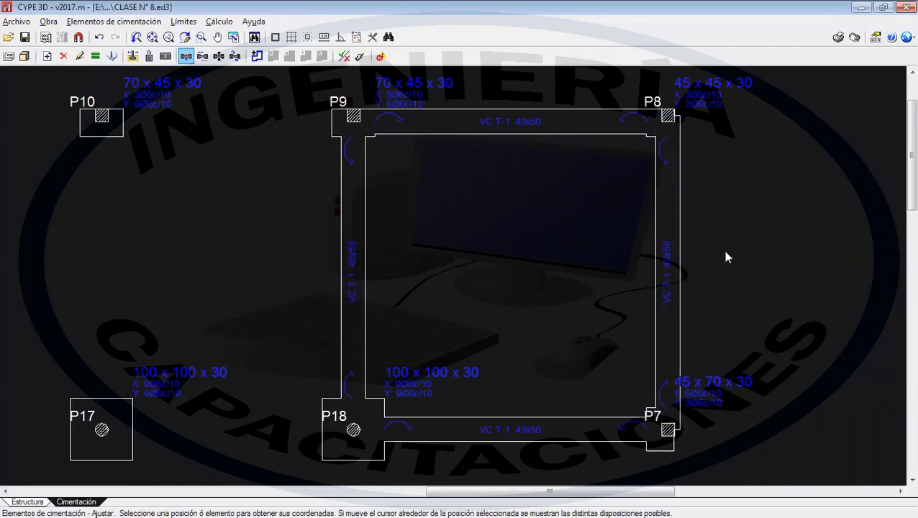
pyautogui.click(653, 238)
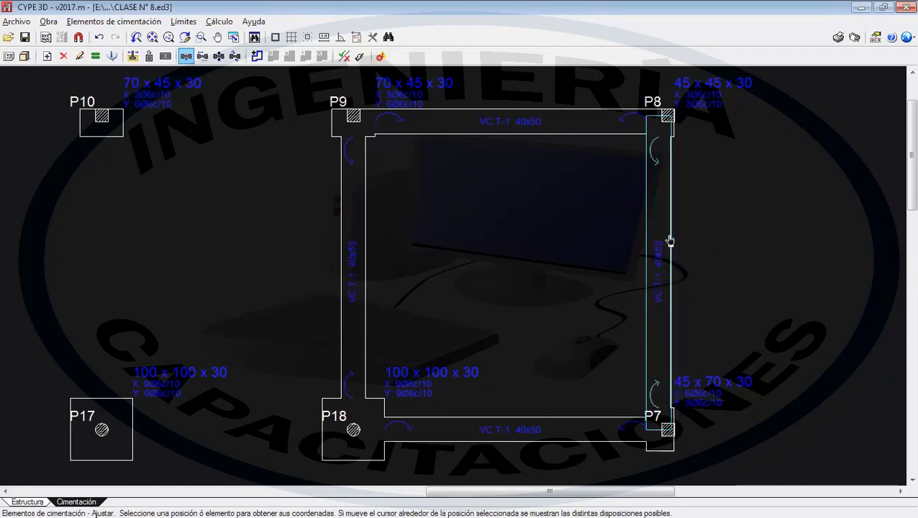
# - Use Ajustar to align the centring beam between footings P8 and P7 flush with the footings' outer edges
pyautogui.click(670, 241)
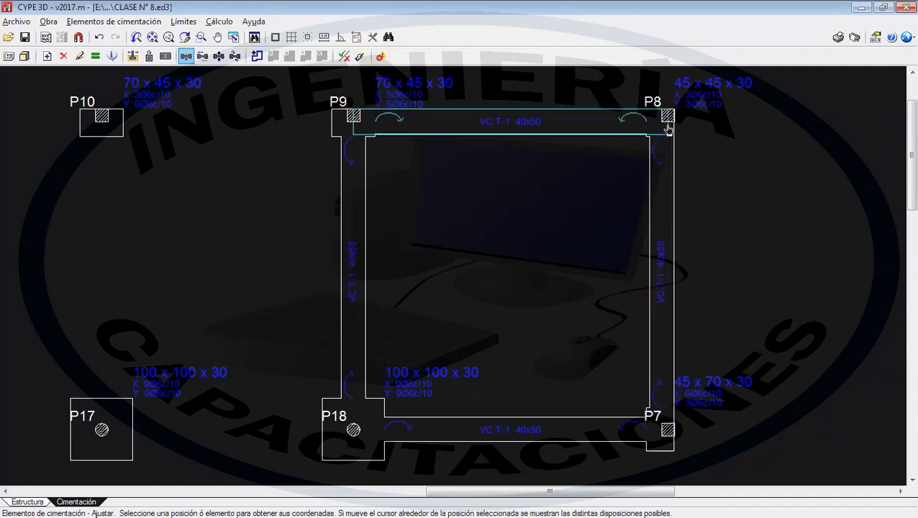
# - Try Ajustar on the P7–P18 and P9–P18 beams, shifting their P18 ends towards different edges of the footing
pyautogui.moveTo(503, 431); pyautogui.dragTo(509, 391, button='middle')
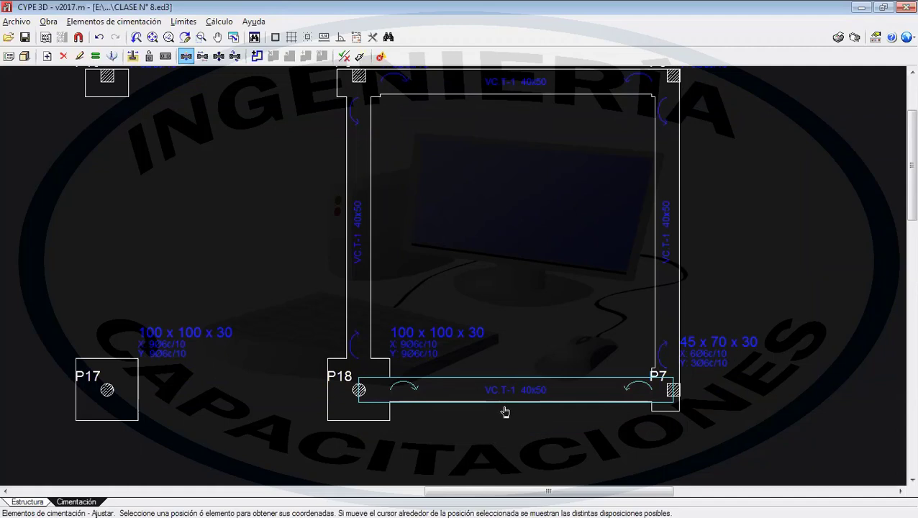
pyautogui.click(505, 411)
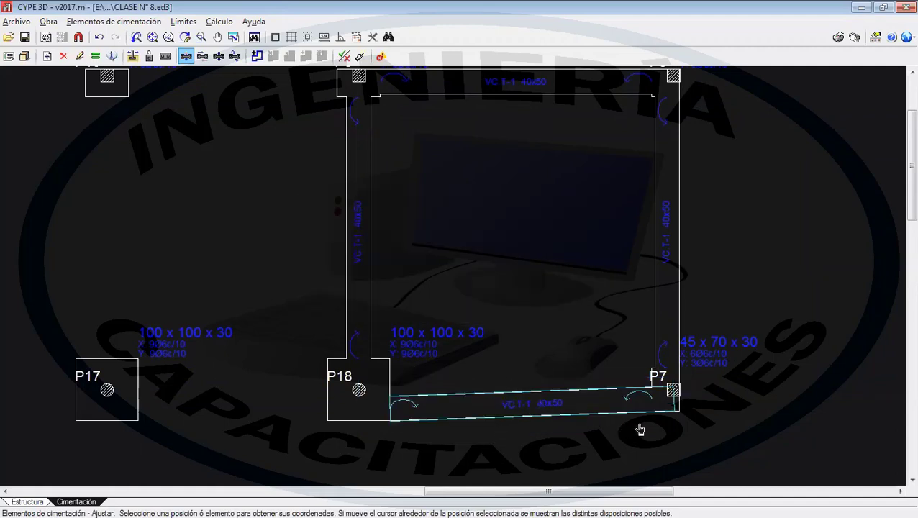
pyautogui.click(406, 346)
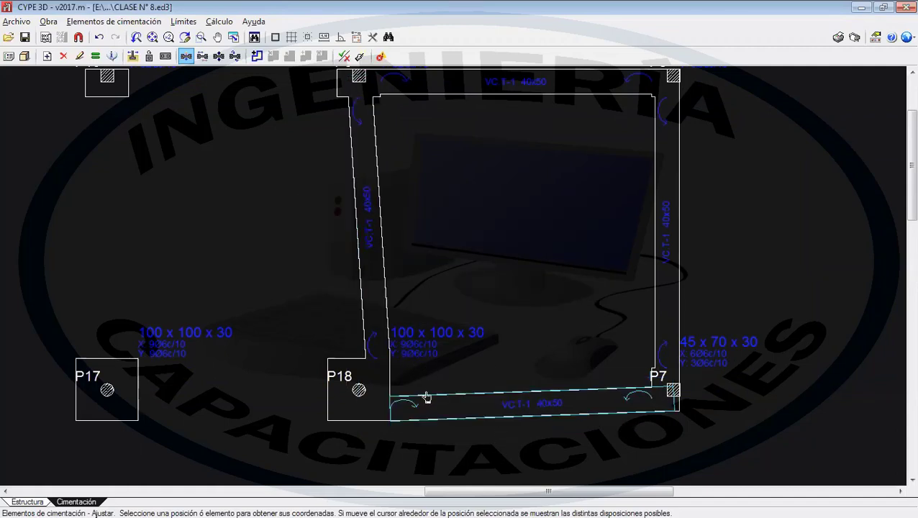
pyautogui.click(424, 394)
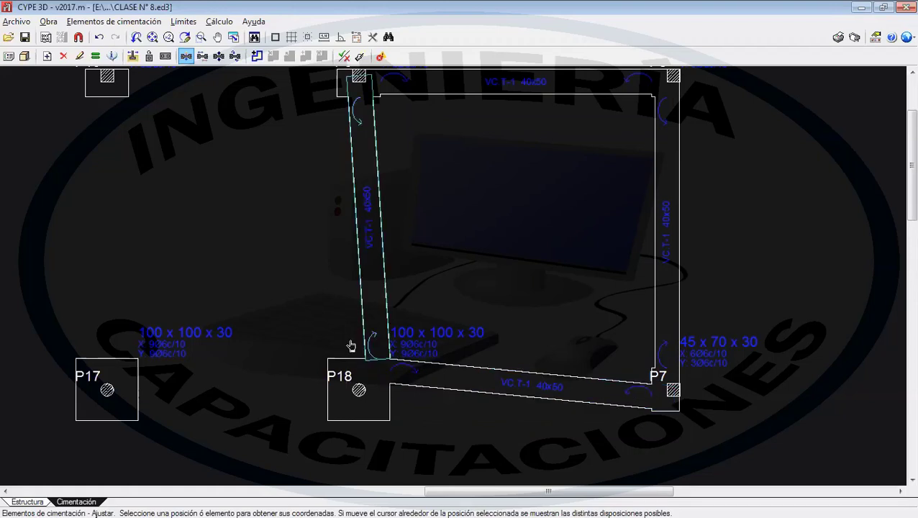
pyautogui.click(355, 350)
pyautogui.click(357, 354)
pyautogui.click(361, 360)
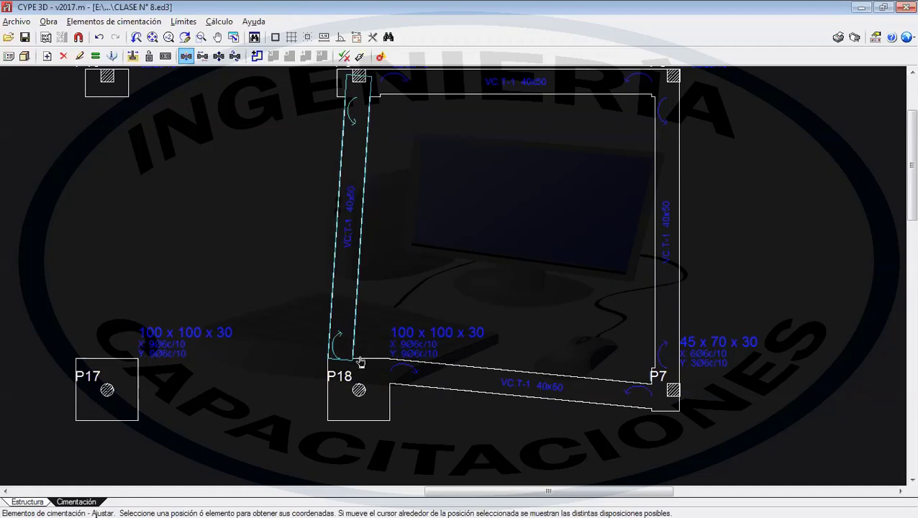
# - Use Ajustar to centre the P9–P18 and P18–P7 beams on footing P18 again
pyautogui.click(352, 233)
pyautogui.click(469, 368)
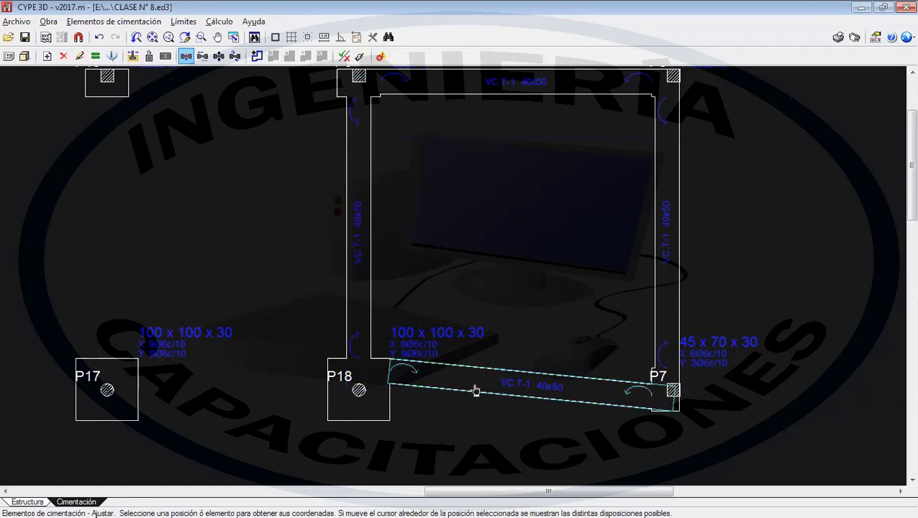
pyautogui.click(478, 391)
pyautogui.moveTo(550, 268); pyautogui.dragTo(532, 319, button='middle')
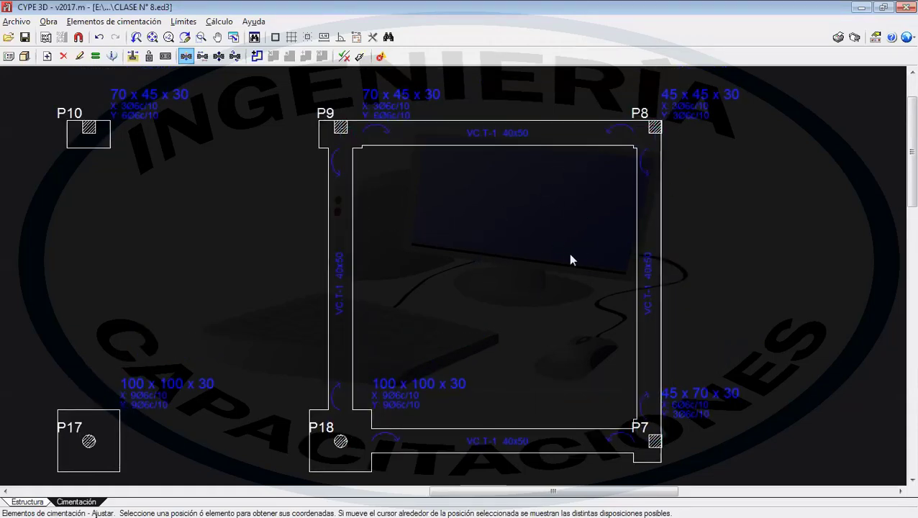
# - Use Prolongar to extend the P9–P8 centring beam from its P9 end to footing P10
pyautogui.click(113, 21)
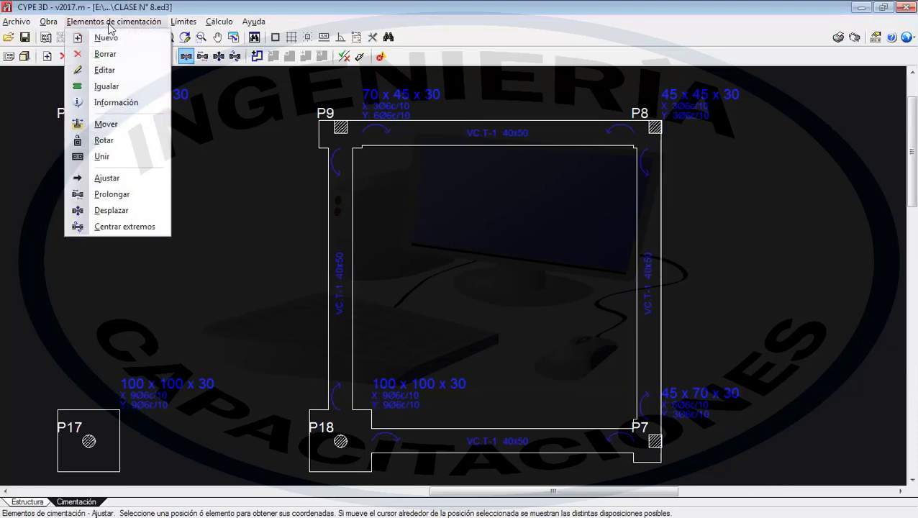
pyautogui.click(157, 195)
pyautogui.moveTo(271, 205); pyautogui.dragTo(381, 342, button='middle')
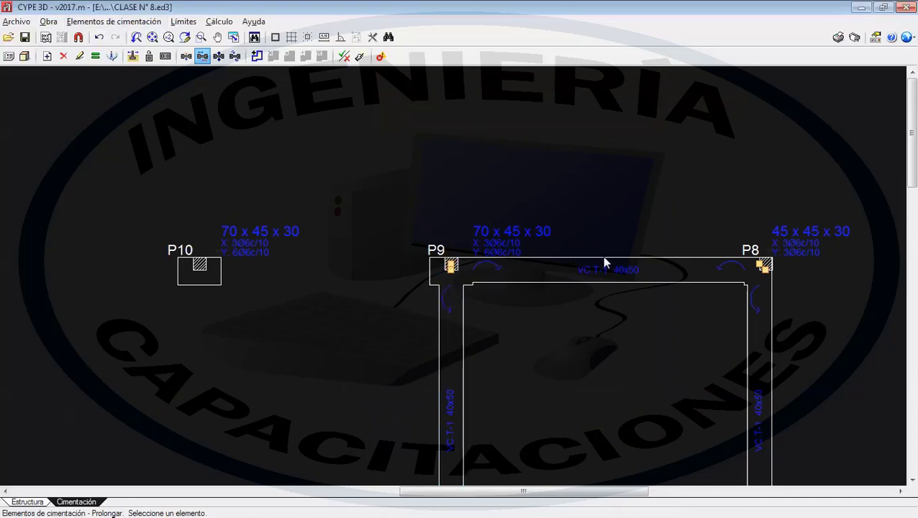
pyautogui.scroll(-2, 604, 259)
pyautogui.moveTo(602, 258); pyautogui.dragTo(581, 197, button='middle')
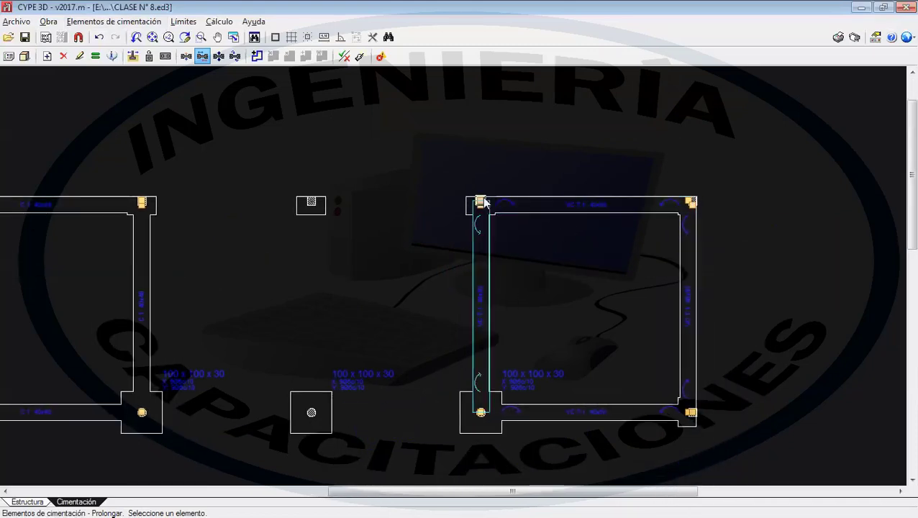
pyautogui.scroll(1, 485, 204)
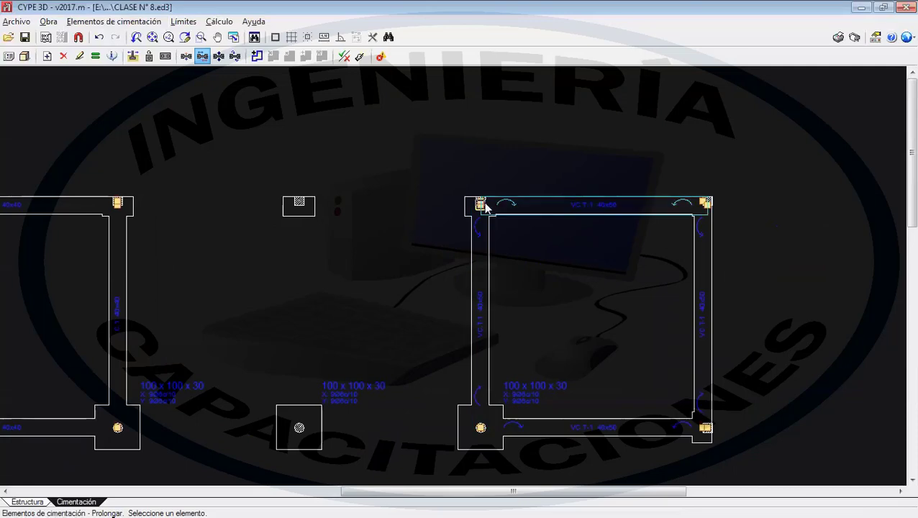
pyautogui.click(480, 203)
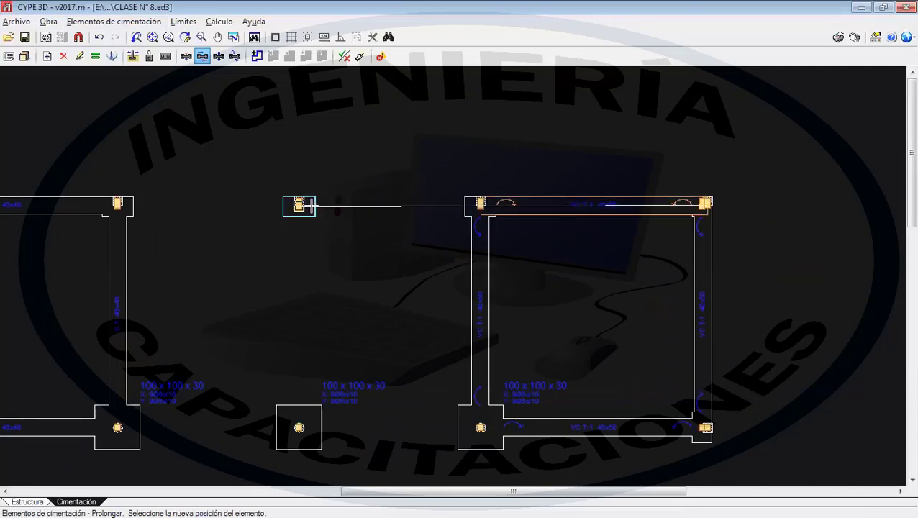
pyautogui.scroll(5, 309, 207)
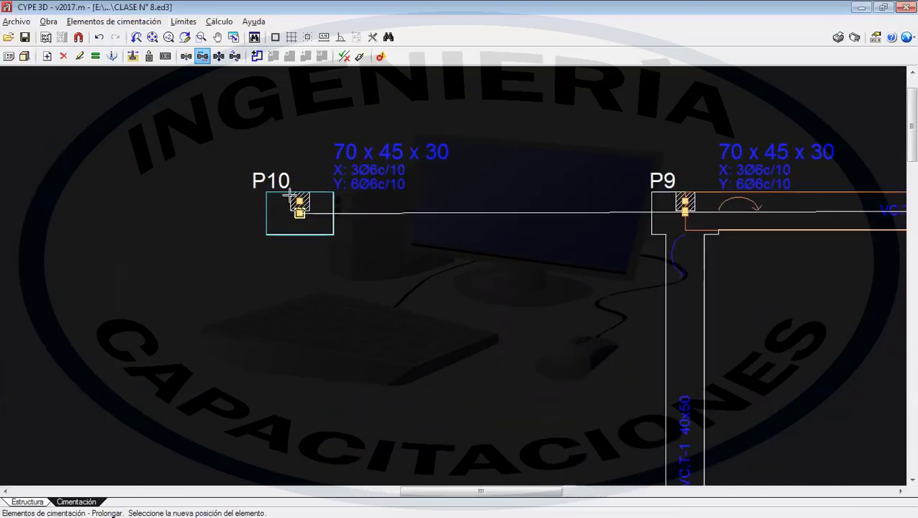
pyautogui.scroll(1, 300, 205)
pyautogui.click(301, 216)
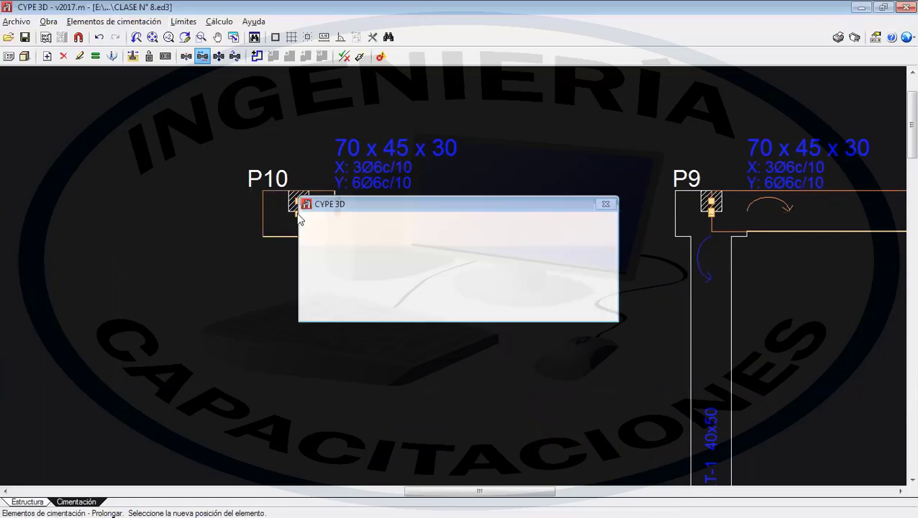
pyautogui.scroll(-1, 435, 241)
pyautogui.scroll(1, 463, 203)
pyautogui.scroll(-2, 439, 224)
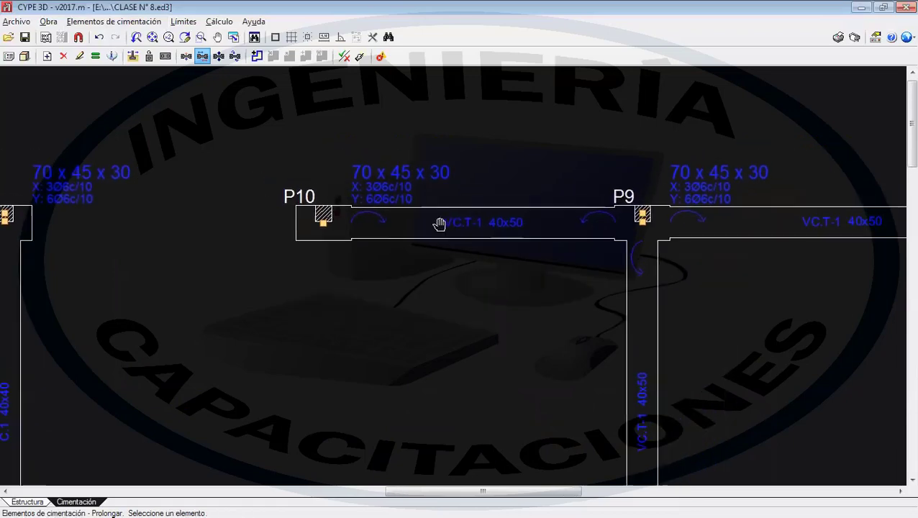
pyautogui.moveTo(439, 224); pyautogui.dragTo(423, 276, button='middle')
pyautogui.click(144, 24)
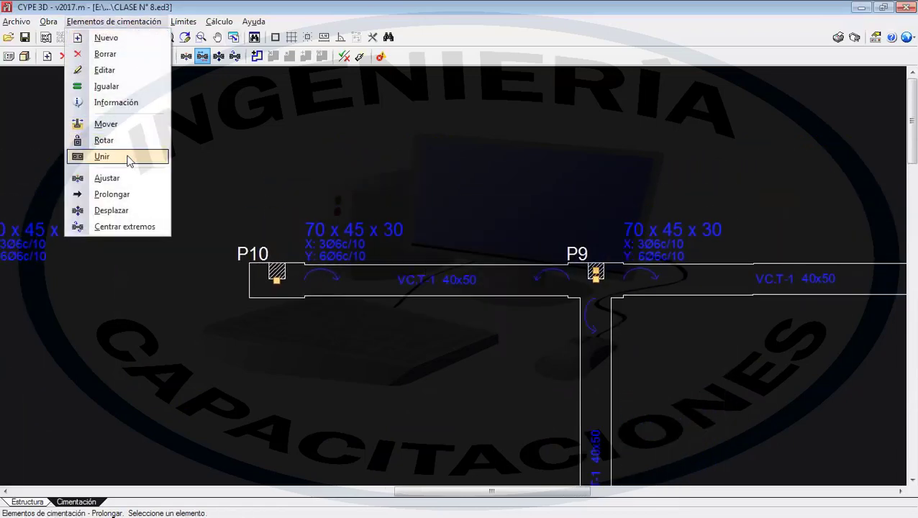
pyautogui.click(122, 178)
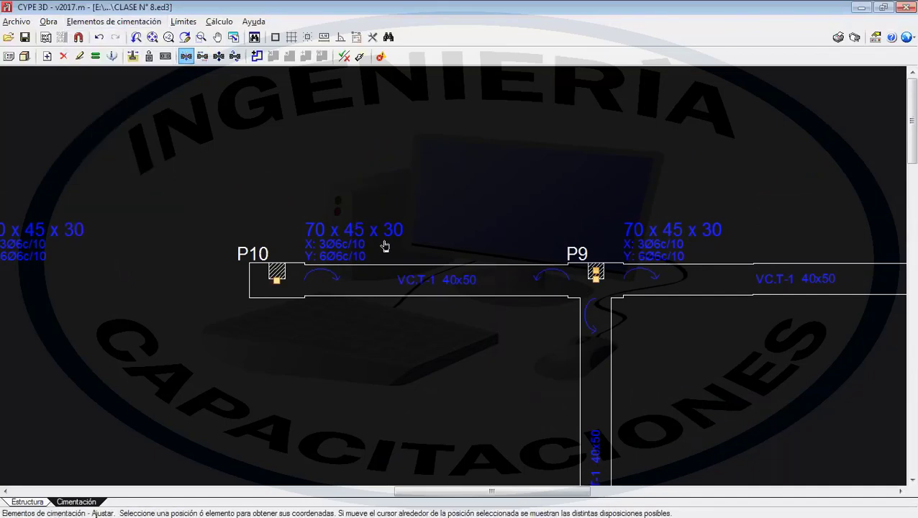
pyautogui.scroll(-1, 513, 249)
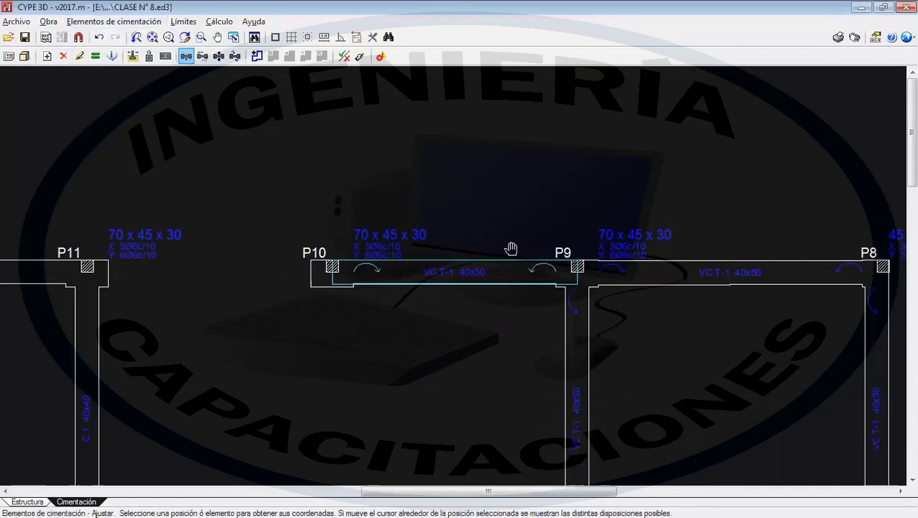
pyautogui.moveTo(513, 248); pyautogui.dragTo(506, 213, button='middle')
pyautogui.scroll(-1, 518, 236)
# - Delete the centring beam stretch between footings P10 and P9
pyautogui.click(143, 26)
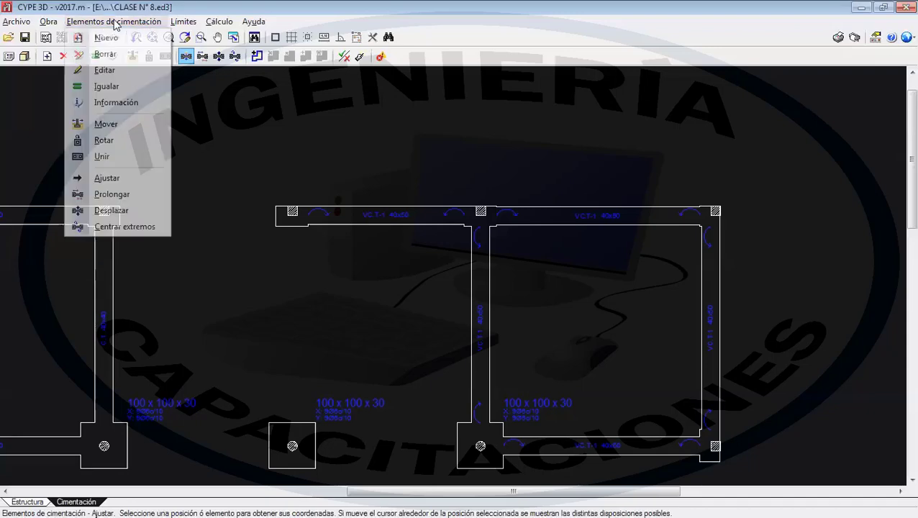
pyautogui.click(118, 51)
pyautogui.click(357, 216)
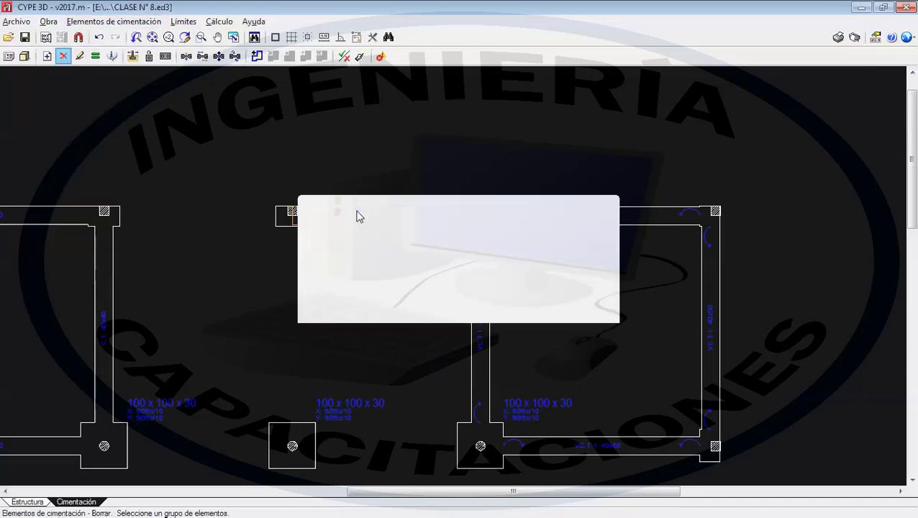
pyautogui.moveTo(404, 215); pyautogui.dragTo(322, 236, button='middle')
pyautogui.scroll(1, 365, 222)
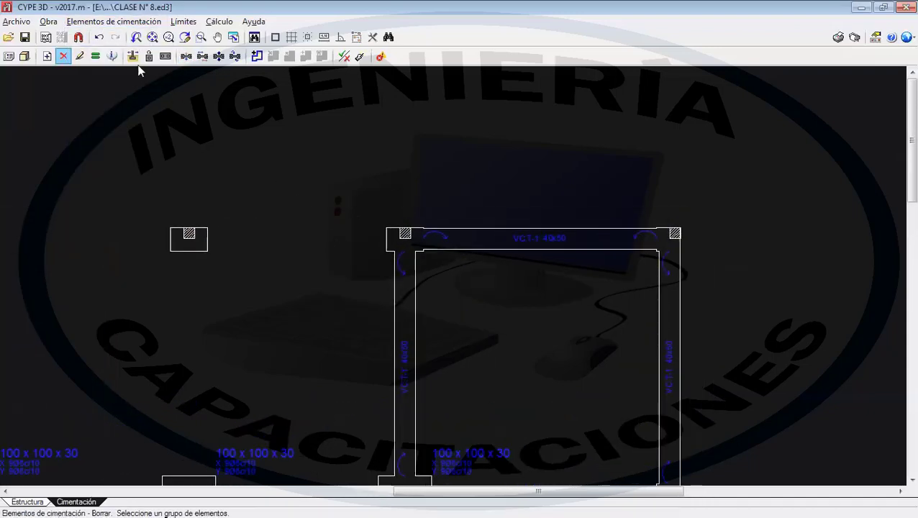
# - Use Desplazar with a displacement of 1 m to move the P9–P8 centring beam towards the inside of the bay
pyautogui.click(127, 26)
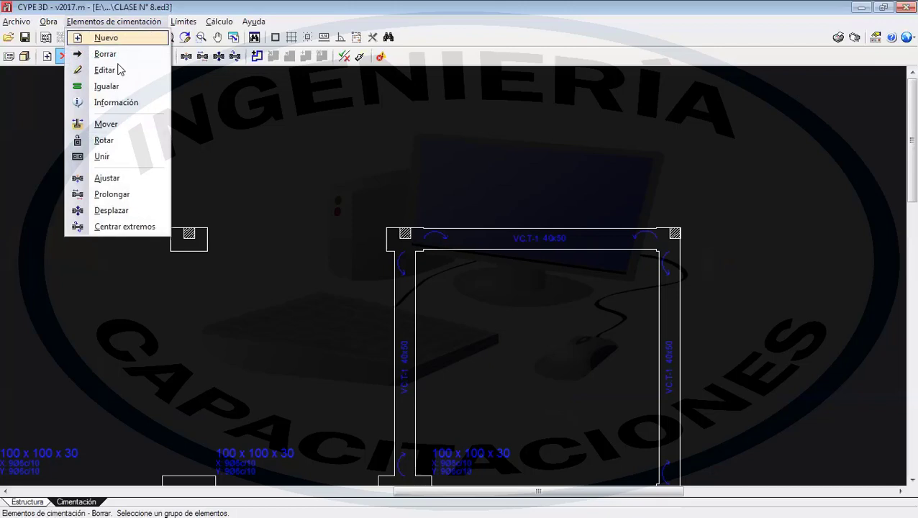
pyautogui.click(114, 211)
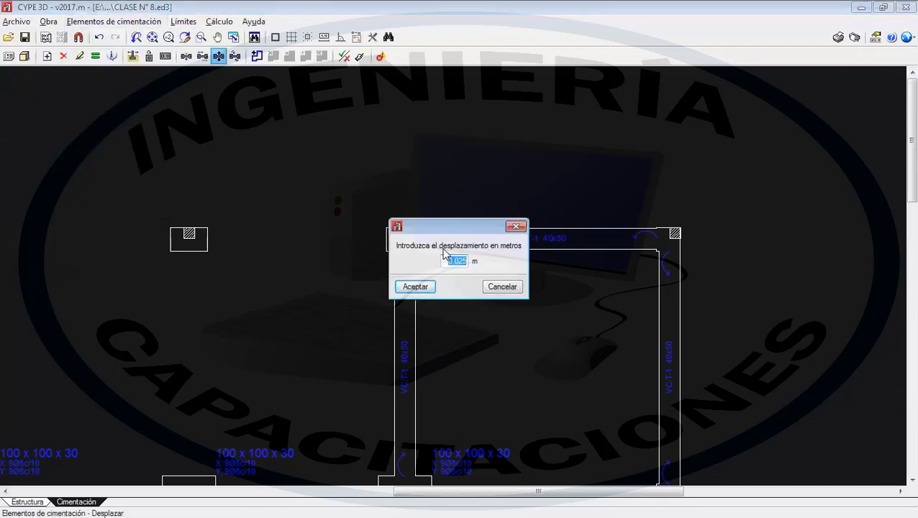
pyautogui.write('1')
pyautogui.click(415, 287)
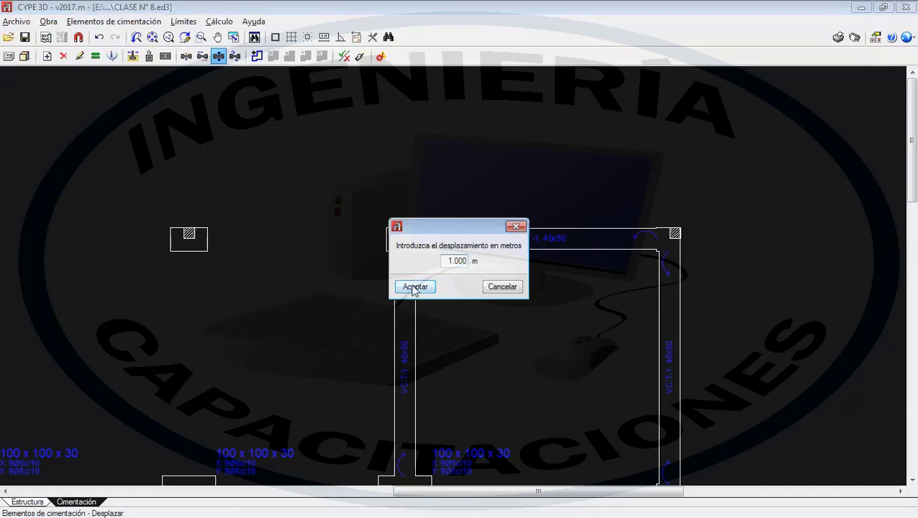
pyautogui.click(581, 246)
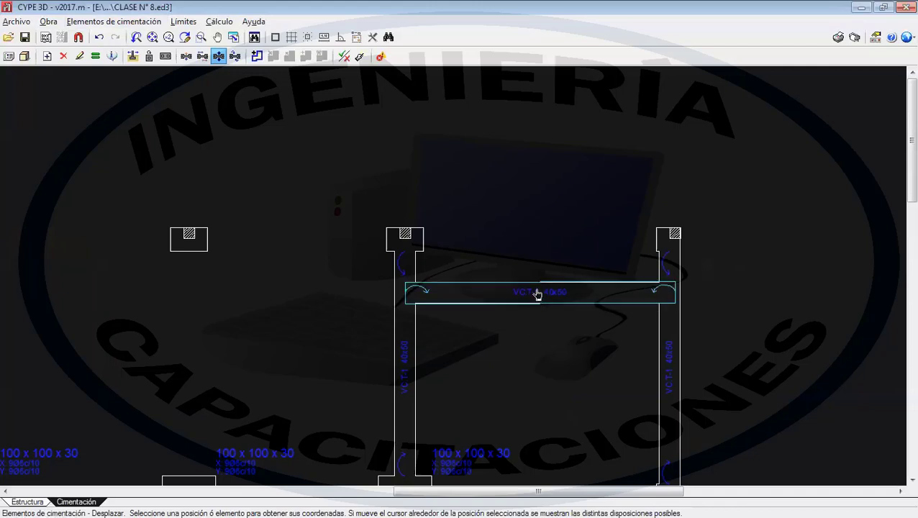
# - Displace the P8–P7 beam 1 m into the bay and the P9–P18 and P18–P7 beams 1 m out of it
pyautogui.click(663, 360)
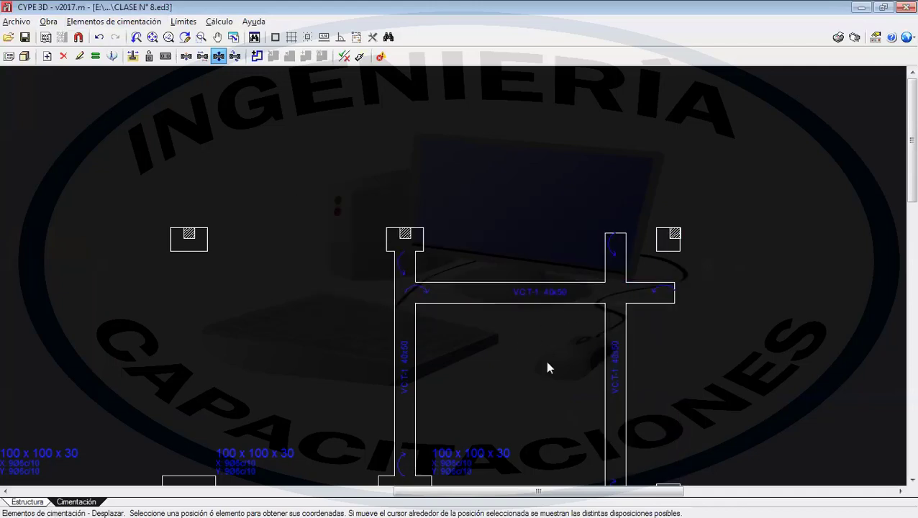
pyautogui.click(402, 375)
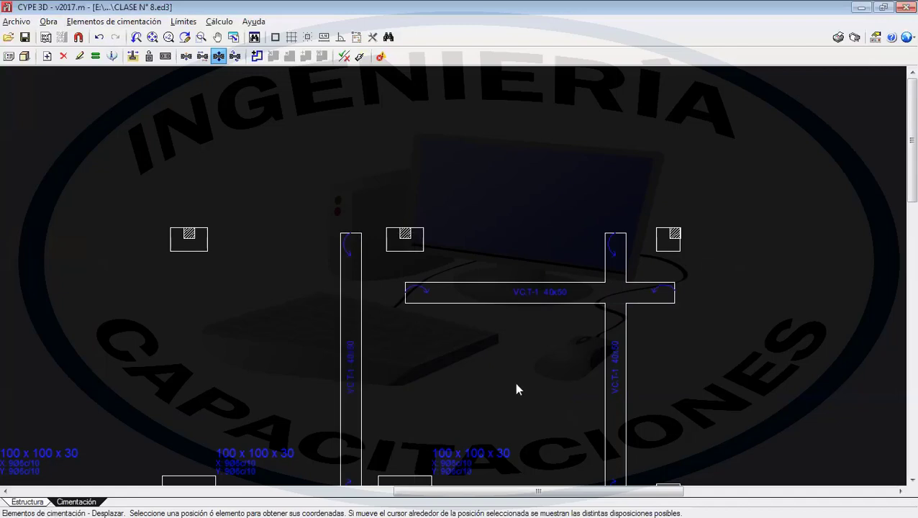
pyautogui.moveTo(516, 383); pyautogui.dragTo(495, 264, button='middle')
pyautogui.click(502, 385)
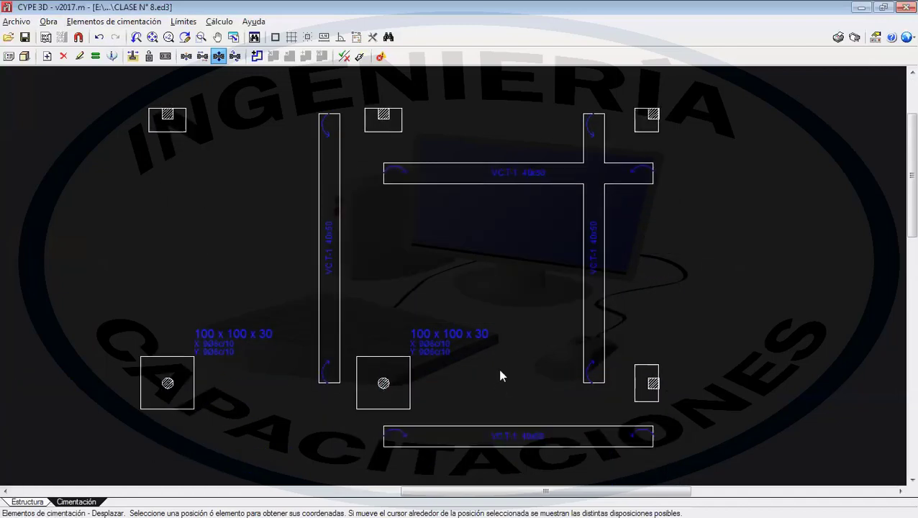
# - Undo the 1 m displacements of all four centring beams and leave the Desplazar command
pyautogui.click(99, 38)
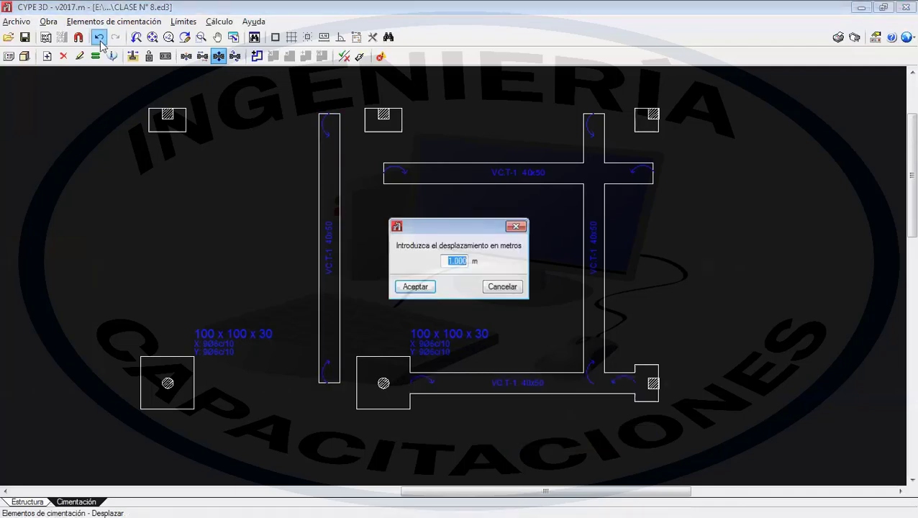
pyautogui.press('Escape')
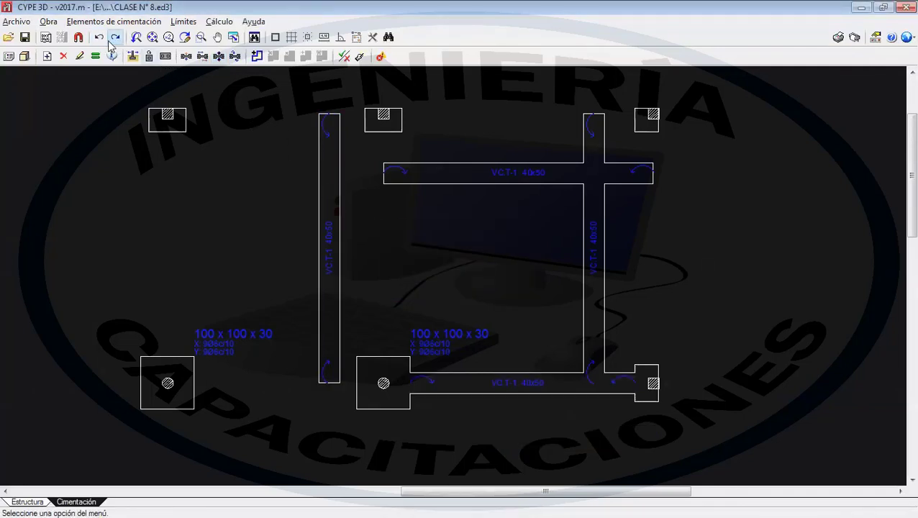
pyautogui.click(99, 38)
pyautogui.click(100, 37)
pyautogui.click(100, 37)
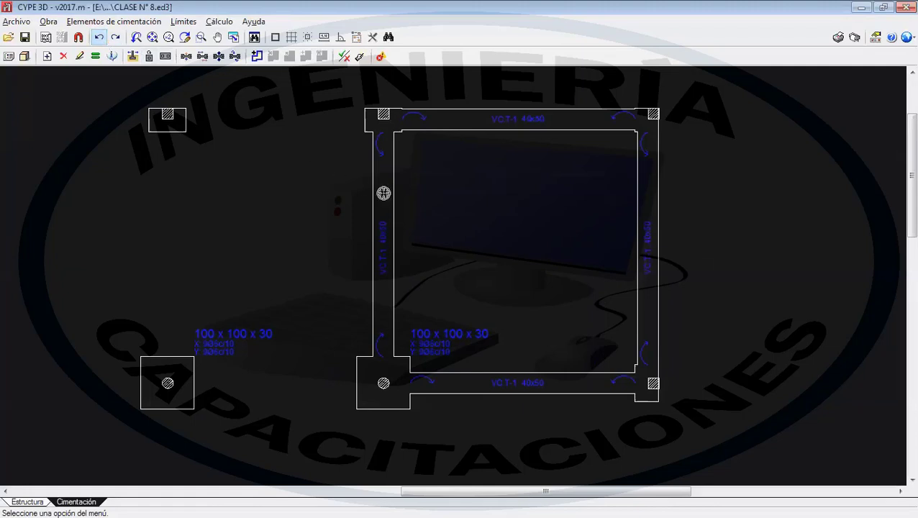
# - Use Centrar extremos to remove the centring at the P9 end of the P9–P8 beam
pyautogui.click(116, 22)
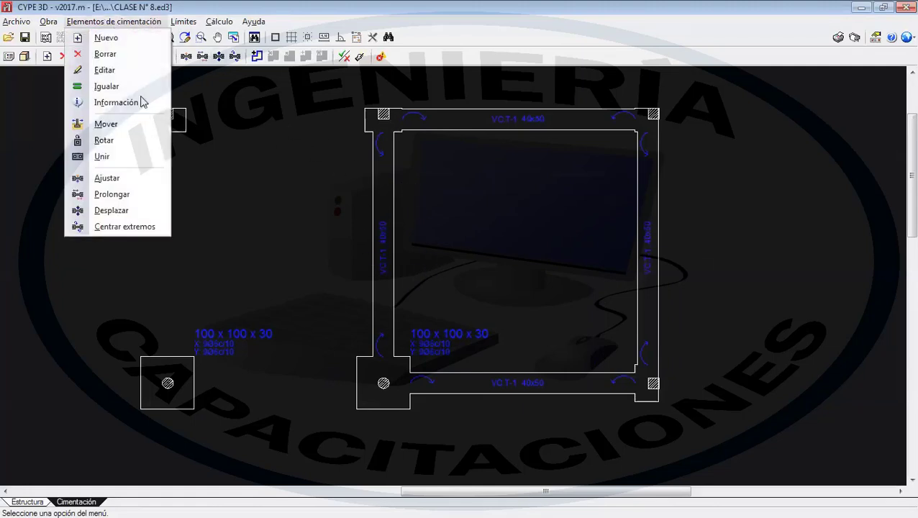
pyautogui.click(122, 227)
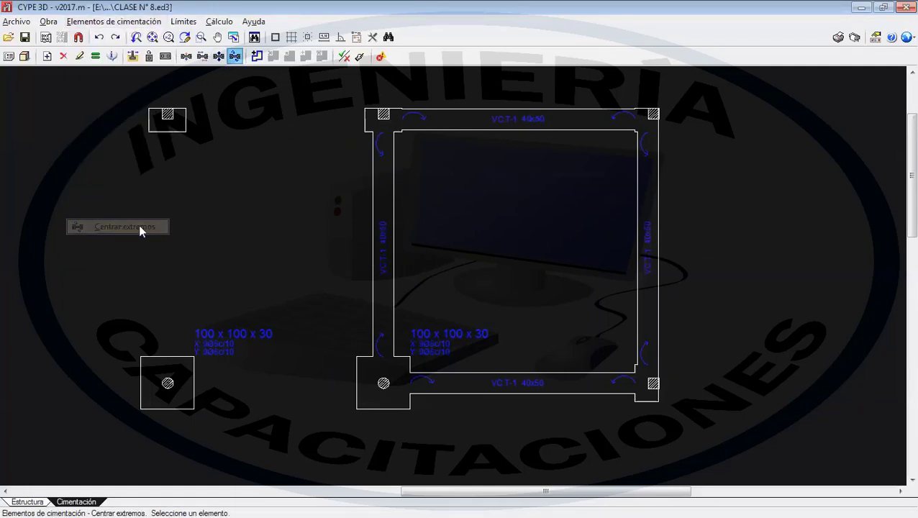
pyautogui.scroll(2, 476, 289)
pyautogui.scroll(3, 499, 212)
pyautogui.scroll(1, 506, 219)
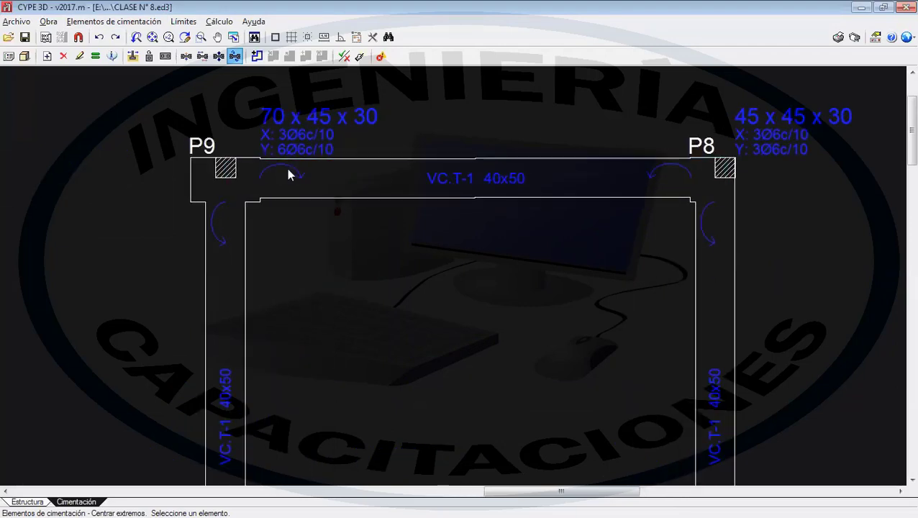
pyautogui.click(287, 178)
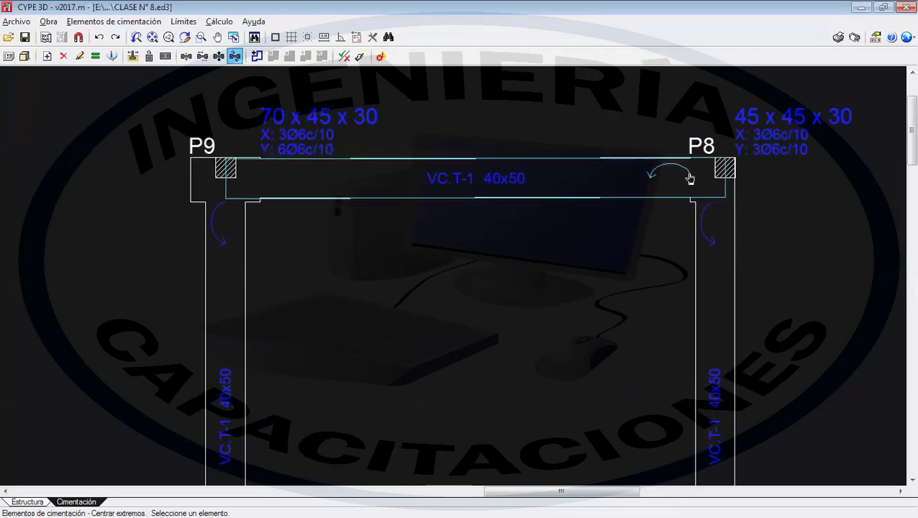
# - Remove the centring at the P18 ends of the P9–P18 and P18–P7 beams and at the P7 end of the P8–P7 beam
pyautogui.moveTo(484, 249); pyautogui.dragTo(553, 153, button='middle')
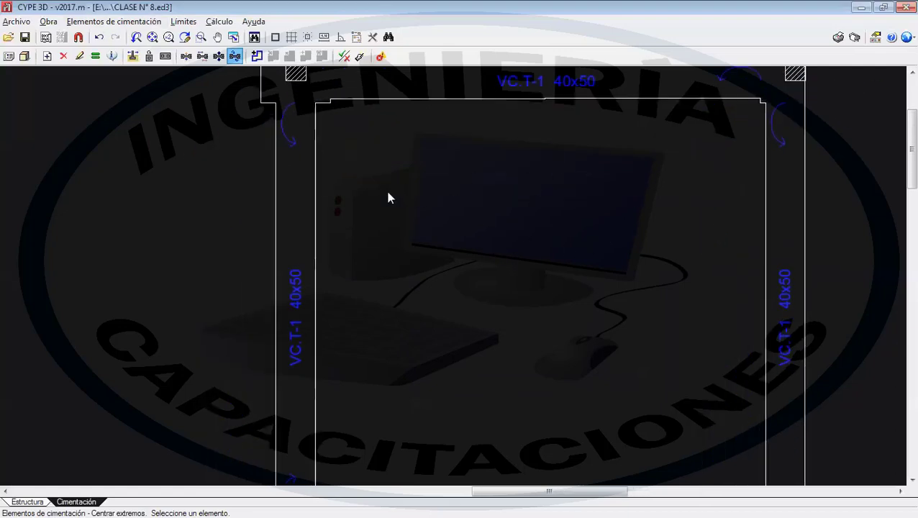
pyautogui.scroll(-1, 373, 194)
pyautogui.moveTo(347, 194); pyautogui.dragTo(337, 152, button='middle')
pyautogui.click(301, 383)
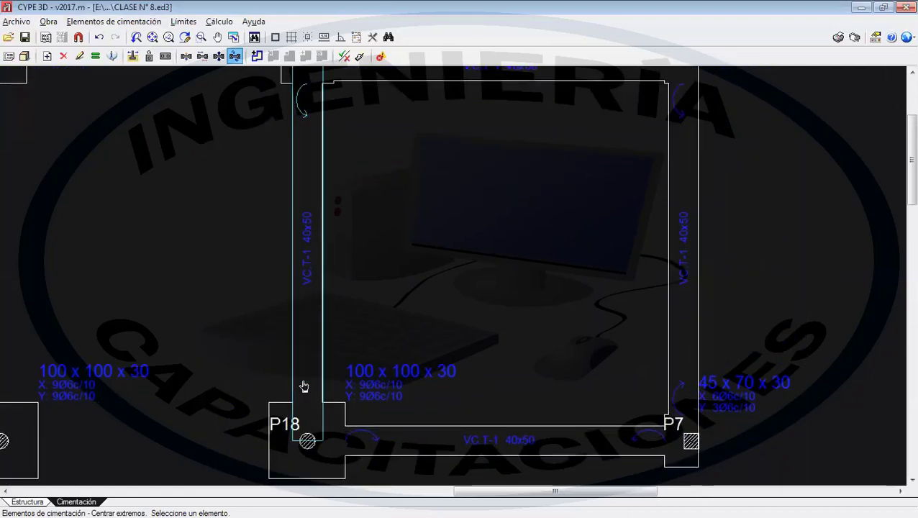
pyautogui.click(374, 440)
pyautogui.moveTo(602, 394); pyautogui.dragTo(518, 406, button='middle')
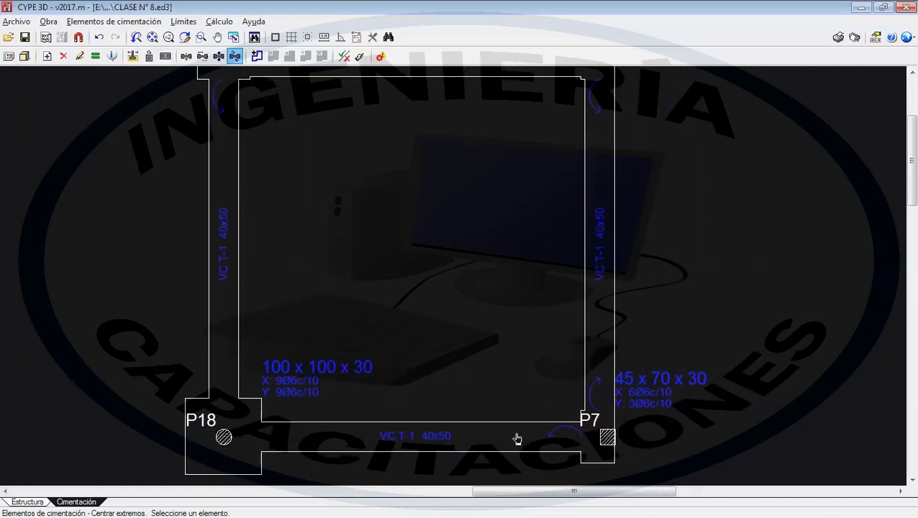
pyautogui.click(589, 388)
pyautogui.scroll(-1, 532, 244)
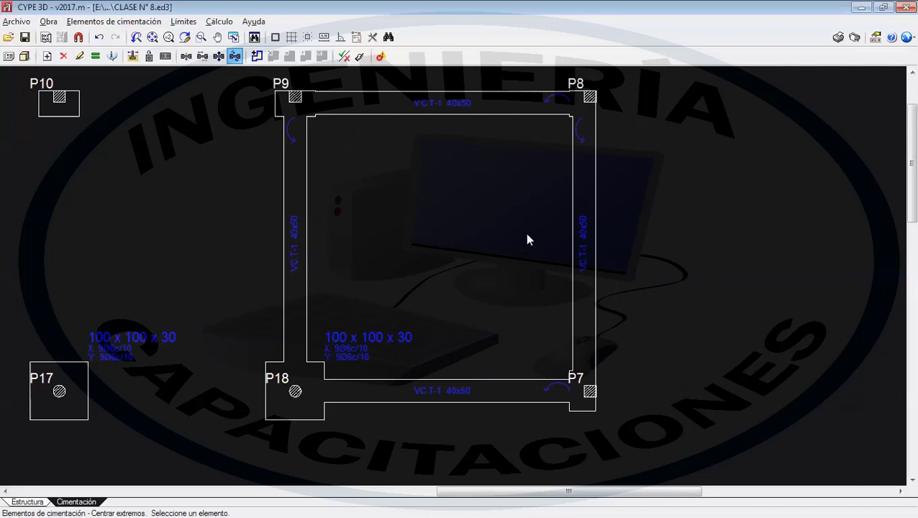
# - Apply Centrar extremos to the P11–P16 tie beam and accept its change to a centring beam
pyautogui.moveTo(490, 223); pyautogui.dragTo(564, 238, button='middle')
pyautogui.scroll(-1, 564, 237)
pyautogui.moveTo(495, 240); pyautogui.dragTo(628, 240, button='middle')
pyautogui.moveTo(451, 244); pyautogui.dragTo(729, 244, button='middle')
pyautogui.scroll(3, 380, 204)
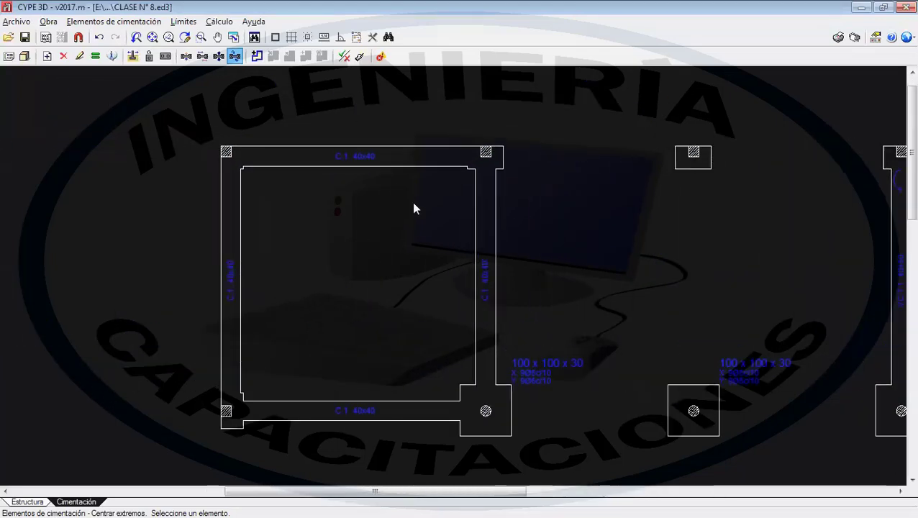
pyautogui.moveTo(392, 246); pyautogui.dragTo(467, 233, button='middle')
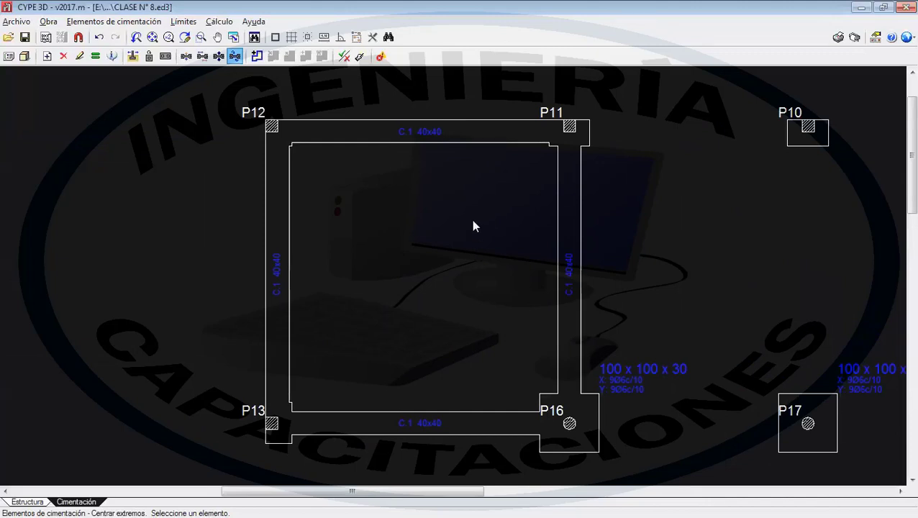
pyautogui.click(569, 262)
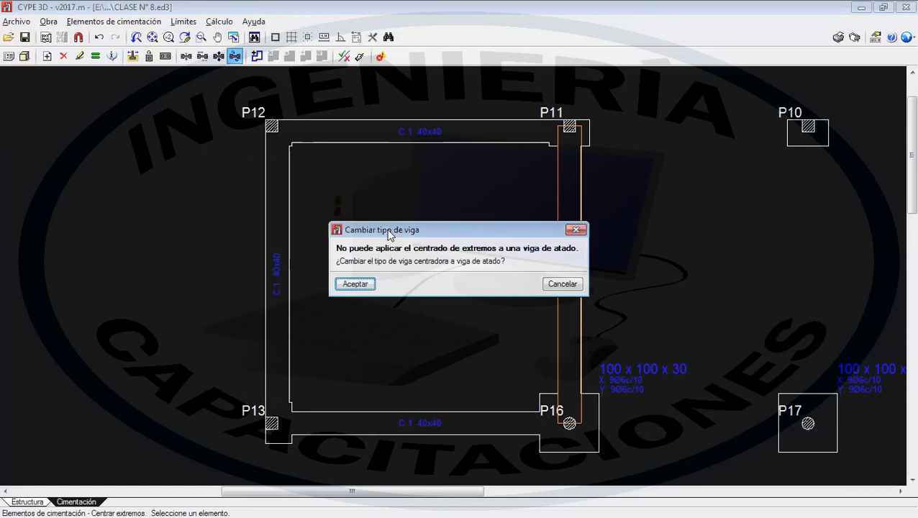
pyautogui.click(355, 284)
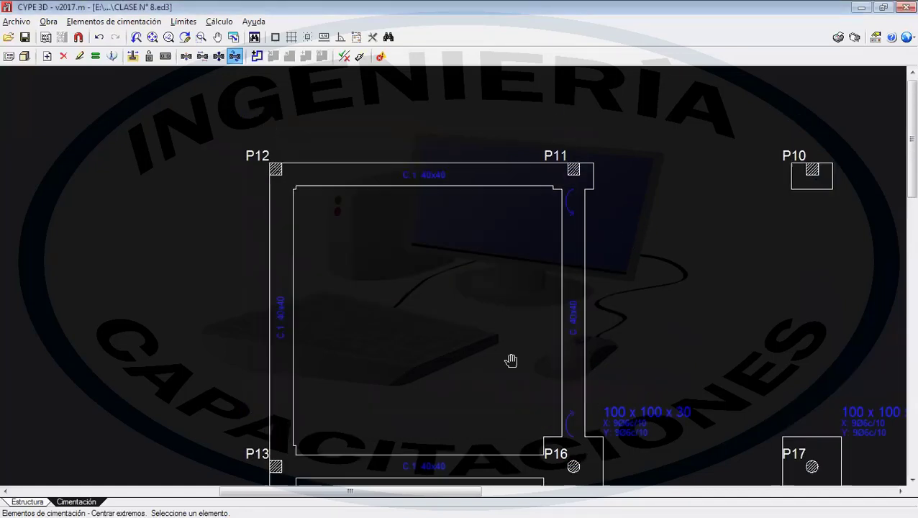
# - Change the P12–P11 tie beam to a centring beam and remove the centring at its P11 end
pyautogui.scroll(3, 298, 230)
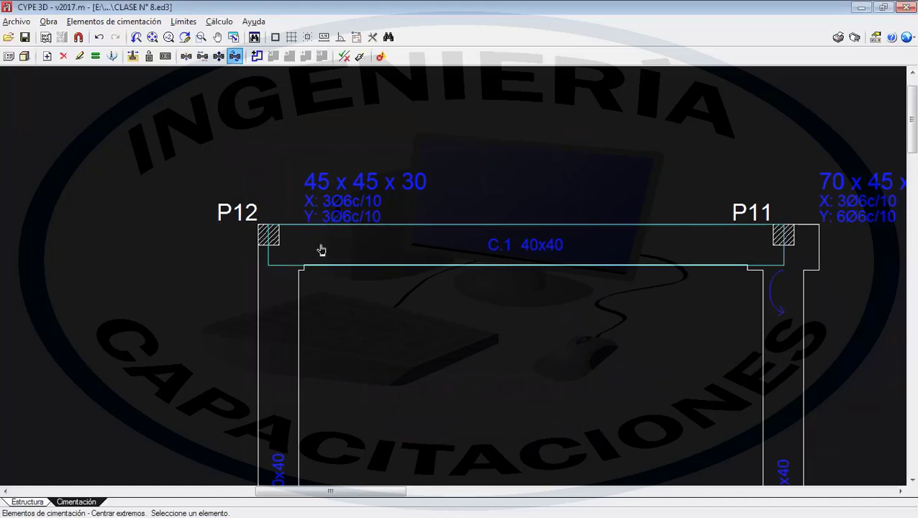
pyautogui.click(322, 250)
pyautogui.click(353, 283)
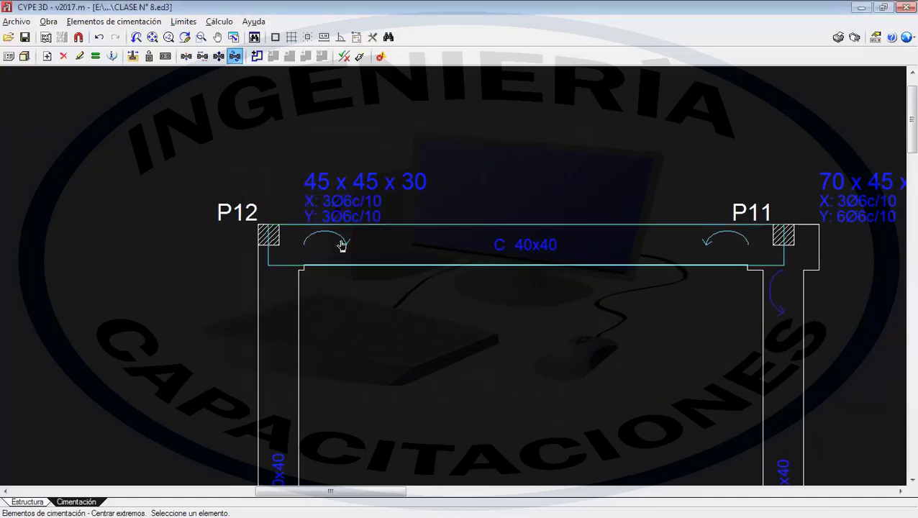
pyautogui.click(734, 243)
pyautogui.scroll(-2, 578, 334)
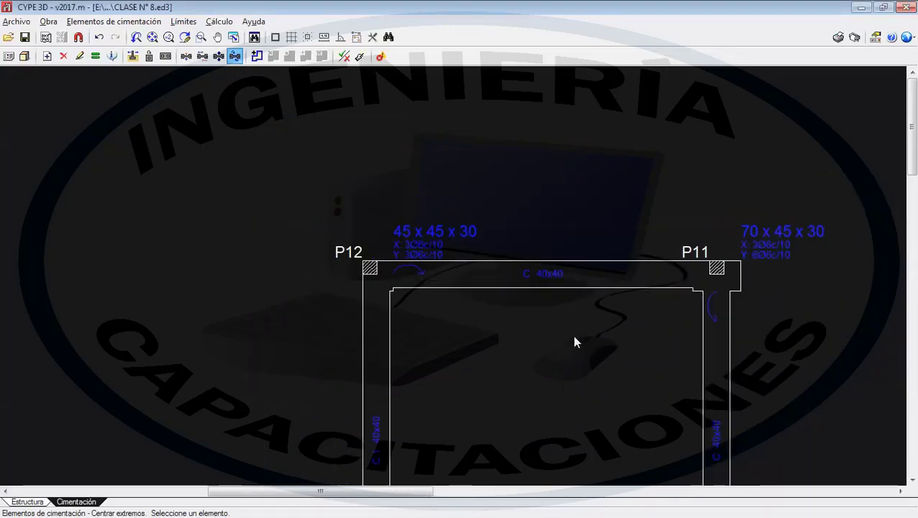
# - Change the P12–P13 and P13–P16 tie beams to centring beams, accepting the beam type change for each
pyautogui.moveTo(574, 344); pyautogui.dragTo(560, 220, button='middle')
pyautogui.scroll(-1, 560, 226)
pyautogui.click(389, 286)
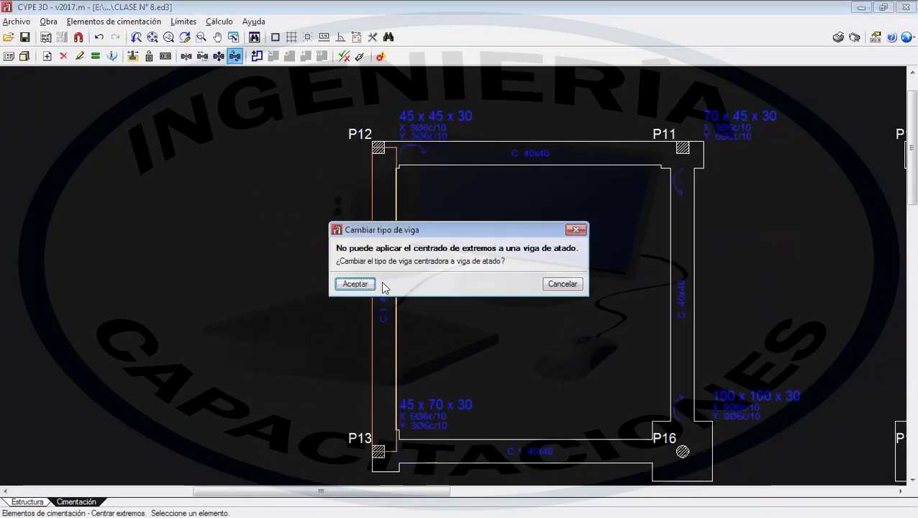
pyautogui.click(370, 286)
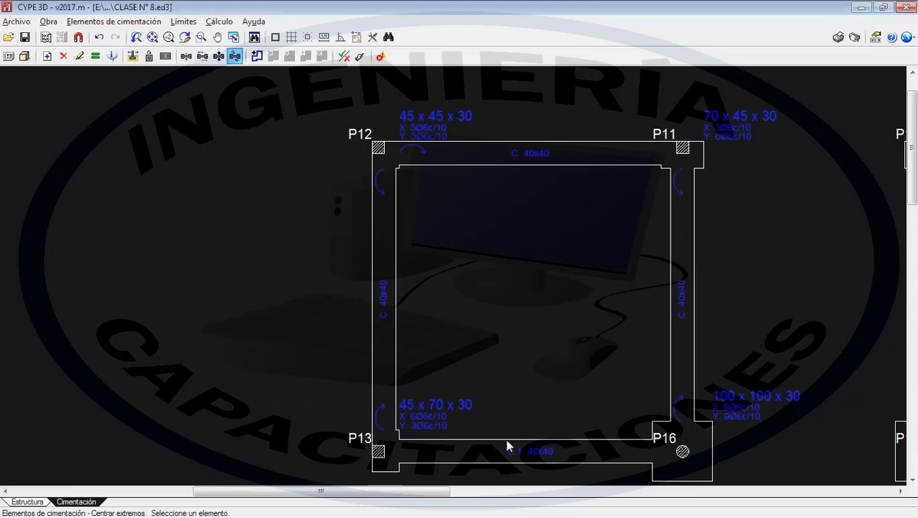
pyautogui.click(516, 448)
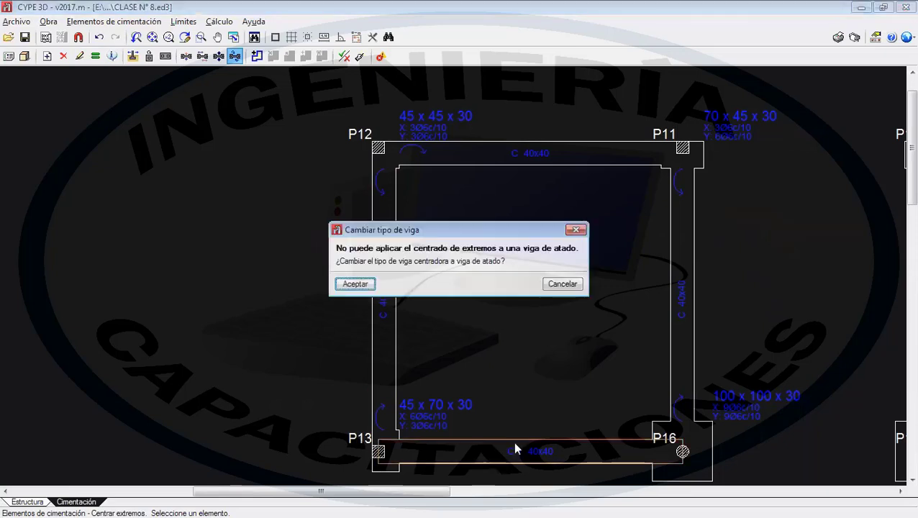
pyautogui.click(357, 285)
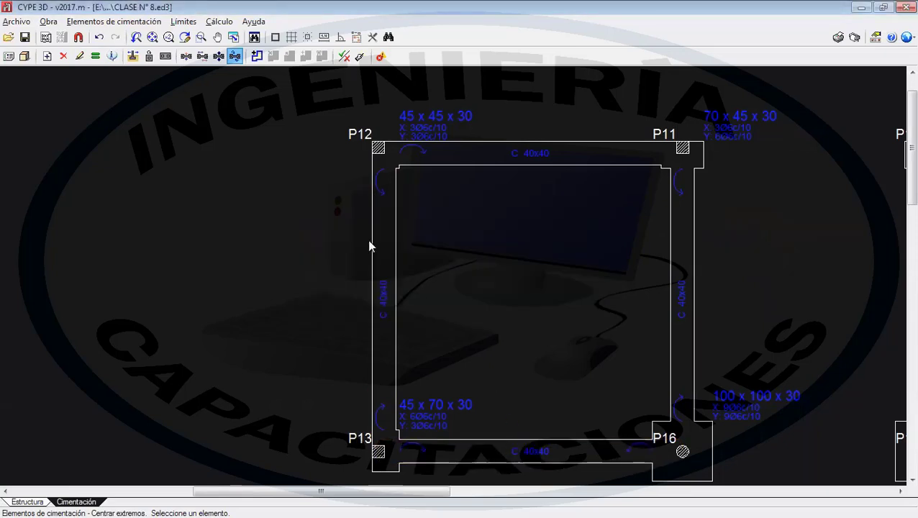
# - Remove the centring at the P16 ends of the P11–P16 and P13–P16 beams and at the P13 end of the P12–P13 beam
pyautogui.moveTo(626, 455); pyautogui.dragTo(618, 437, button='middle')
pyautogui.click(634, 439)
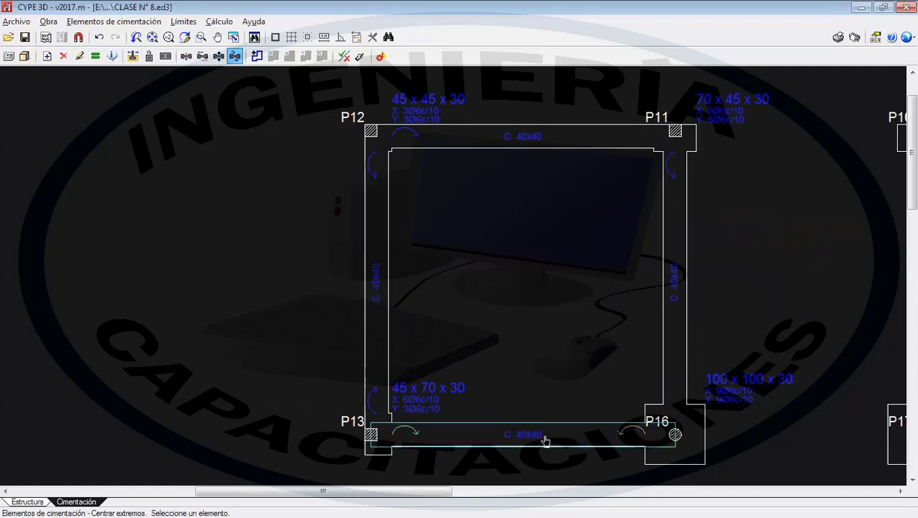
pyautogui.click(405, 434)
pyautogui.moveTo(716, 153); pyautogui.dragTo(706, 192, button='middle')
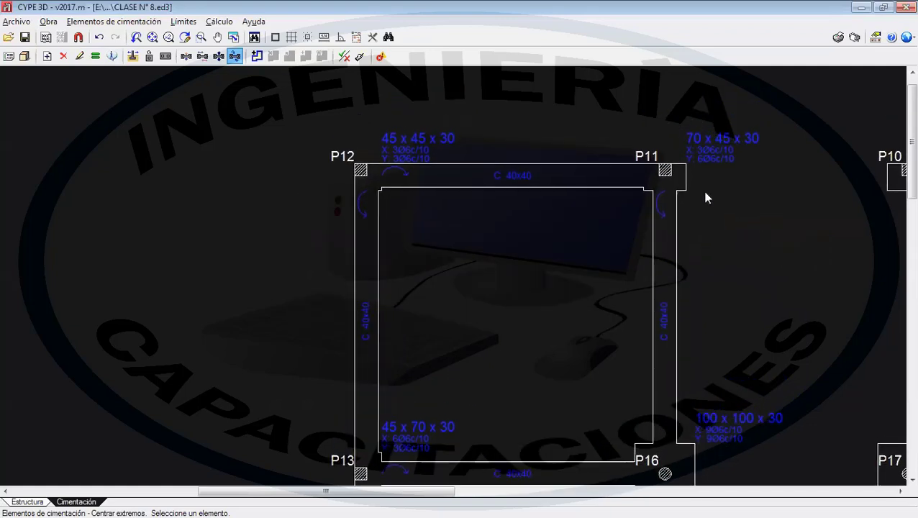
pyautogui.click(670, 182)
pyautogui.scroll(-2, 475, 230)
pyautogui.scroll(-2, 573, 267)
pyautogui.moveTo(553, 264); pyautogui.dragTo(292, 240, button='middle')
pyautogui.moveTo(665, 312); pyautogui.dragTo(582, 311, button='middle')
pyautogui.scroll(-1, 636, 305)
pyautogui.scroll(1, 639, 310)
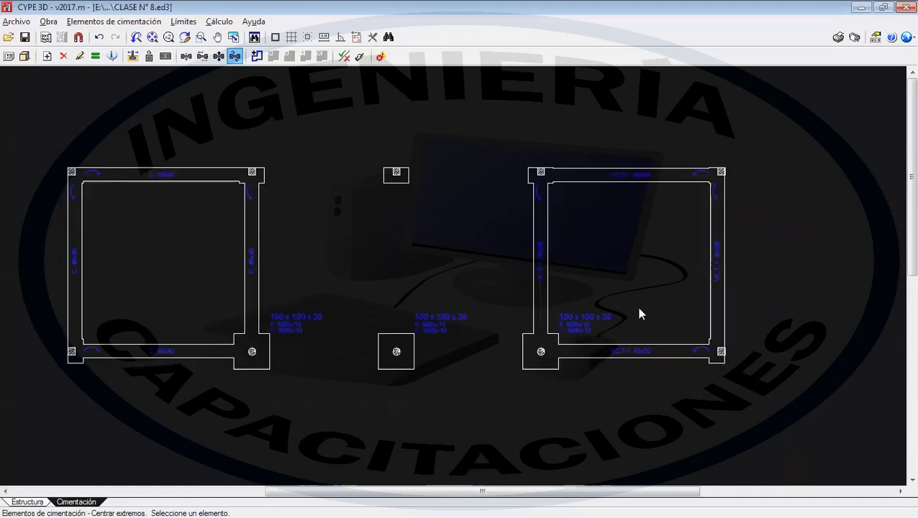
# - Set up a new Viga con centrado automático en los extremos with tie beam reference C.1 and centring beam reference VC.T-1
pyautogui.click(98, 22)
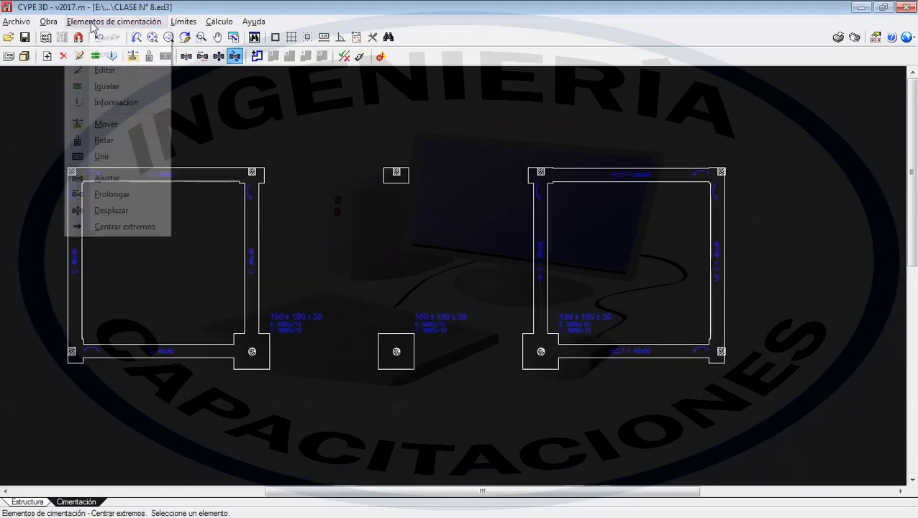
pyautogui.click(127, 23)
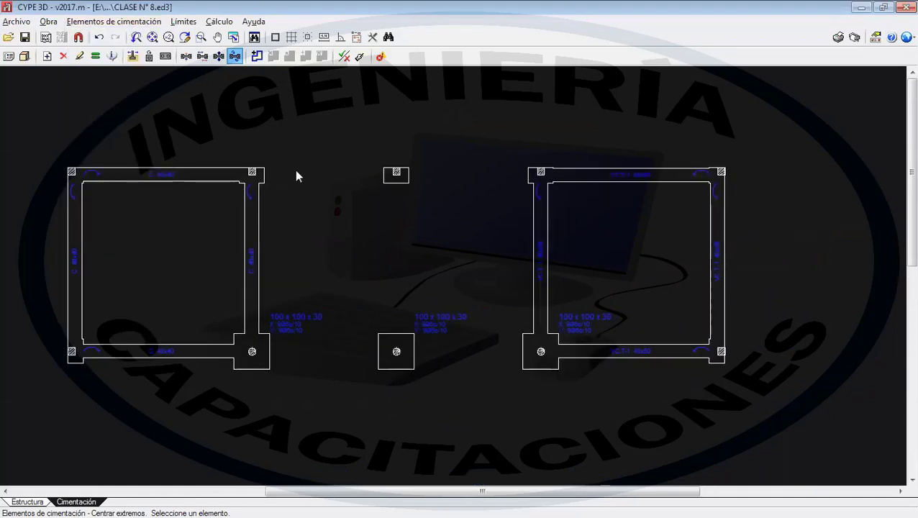
pyautogui.scroll(-1, 332, 143)
pyautogui.scroll(-1, 374, 116)
pyautogui.click(97, 22)
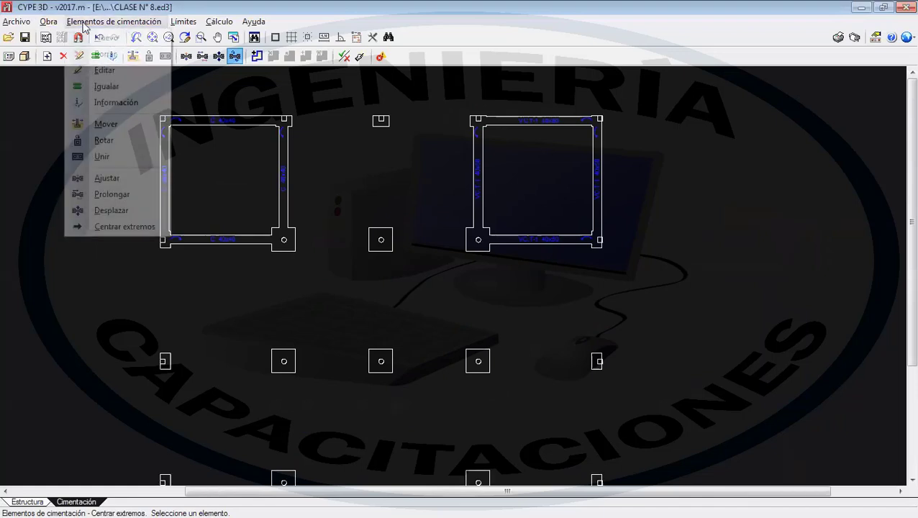
pyautogui.click(94, 37)
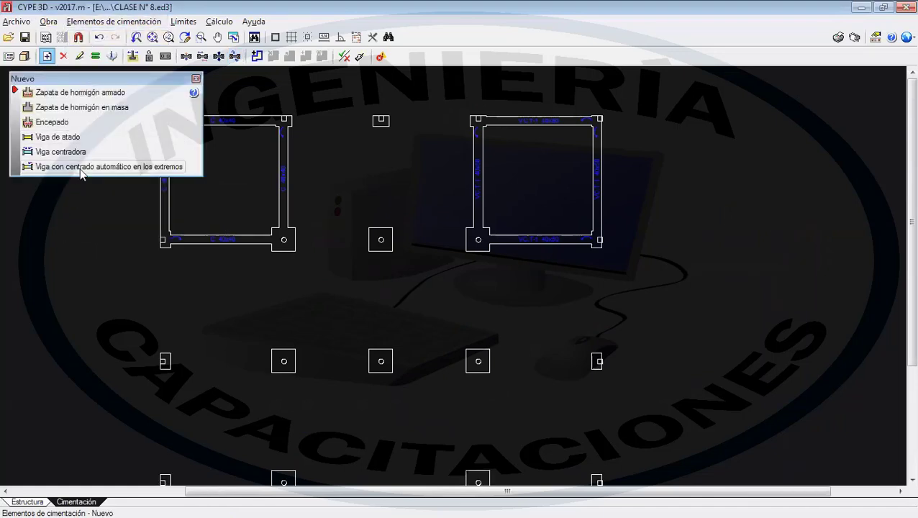
pyautogui.click(82, 170)
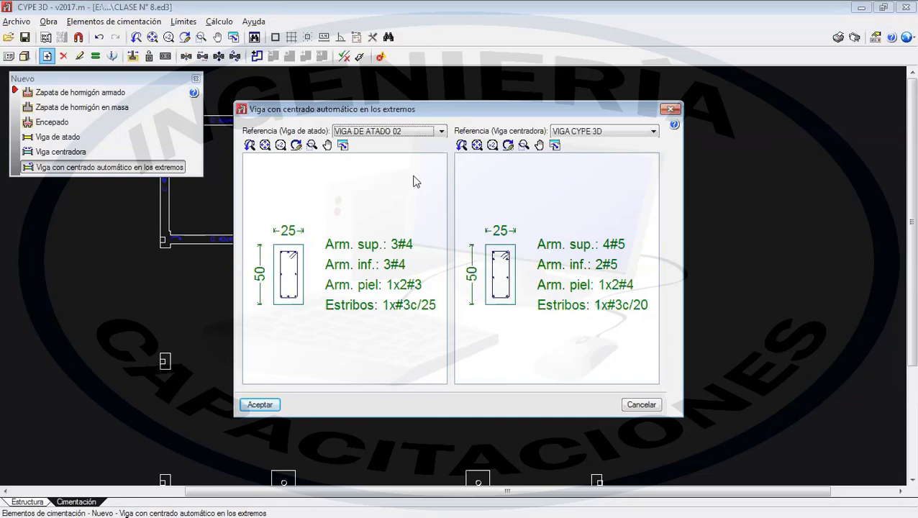
pyautogui.click(402, 131)
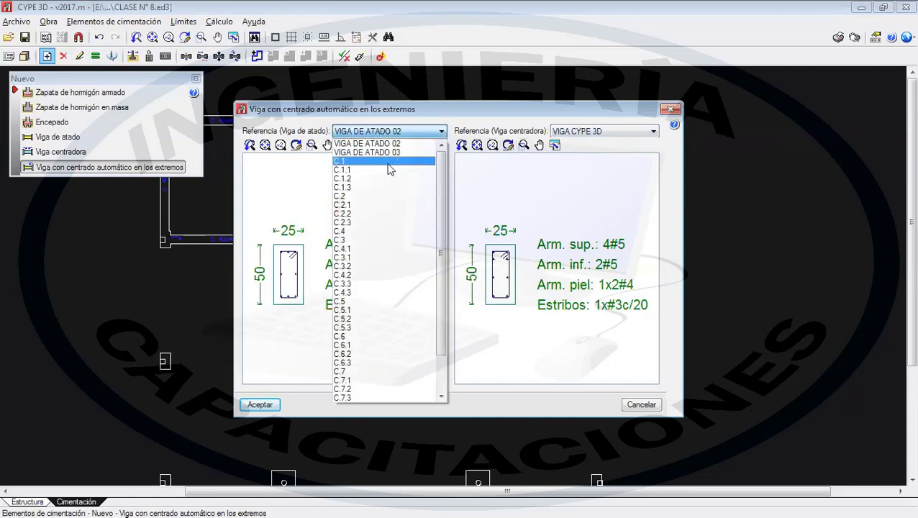
pyautogui.click(389, 161)
pyautogui.click(614, 132)
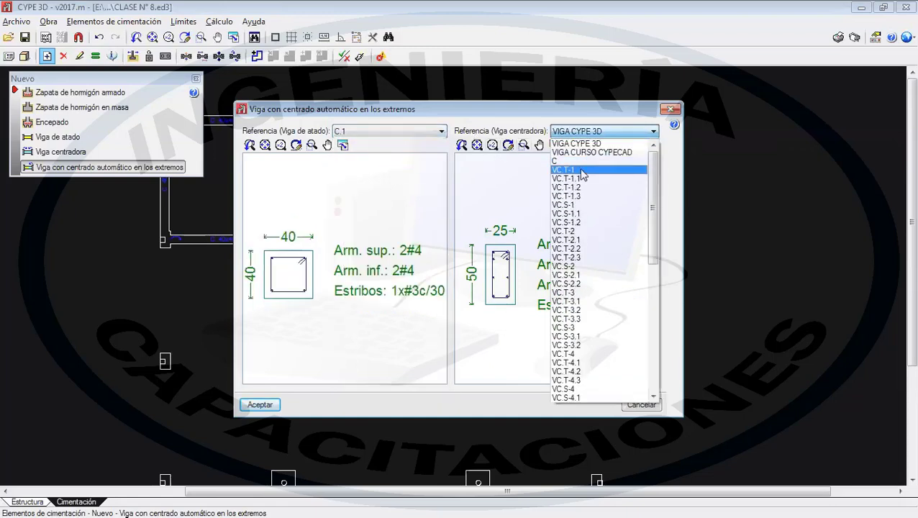
pyautogui.click(582, 171)
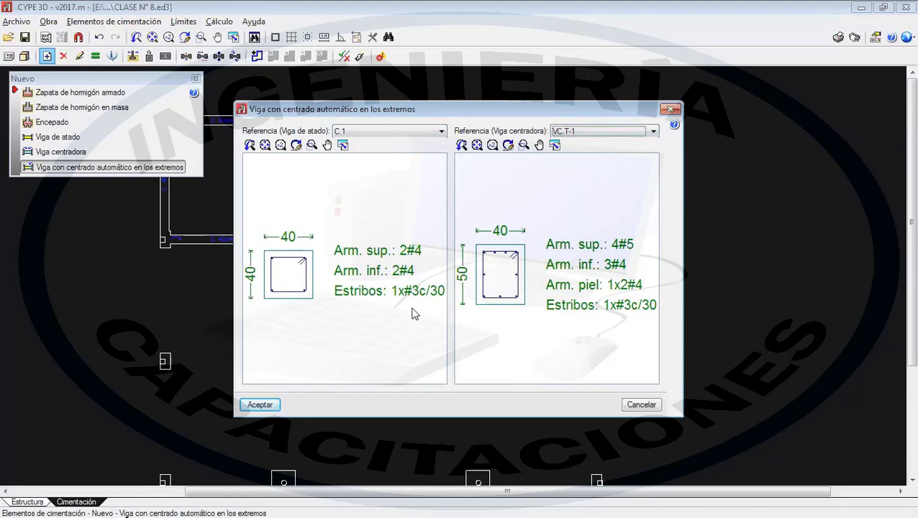
pyautogui.click(266, 407)
# - Place the automatically centred beam between footings P14 and P19 and end its placement
pyautogui.scroll(6, 266, 395)
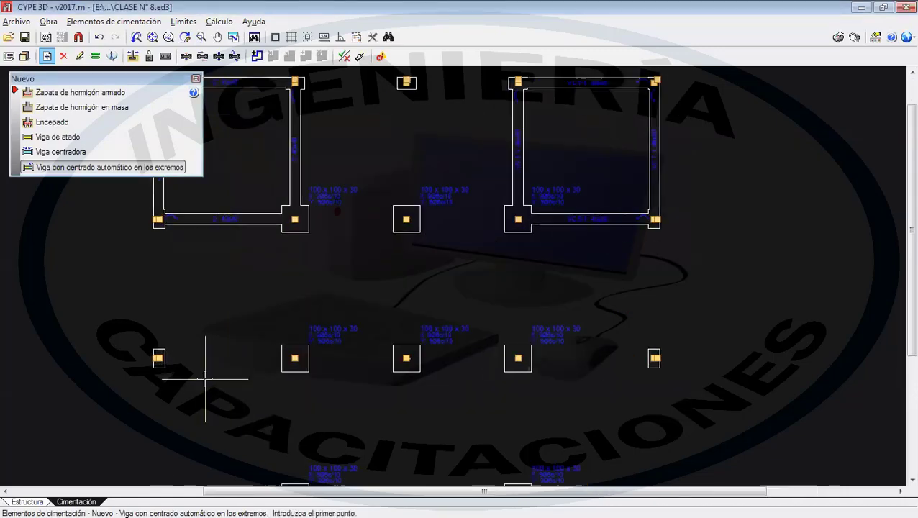
pyautogui.scroll(2, 146, 353)
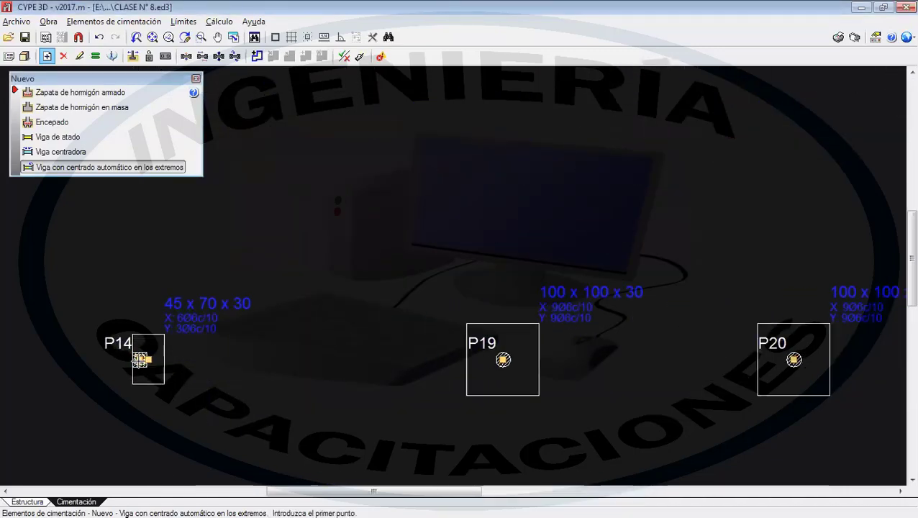
pyautogui.click(144, 357)
pyautogui.click(502, 358)
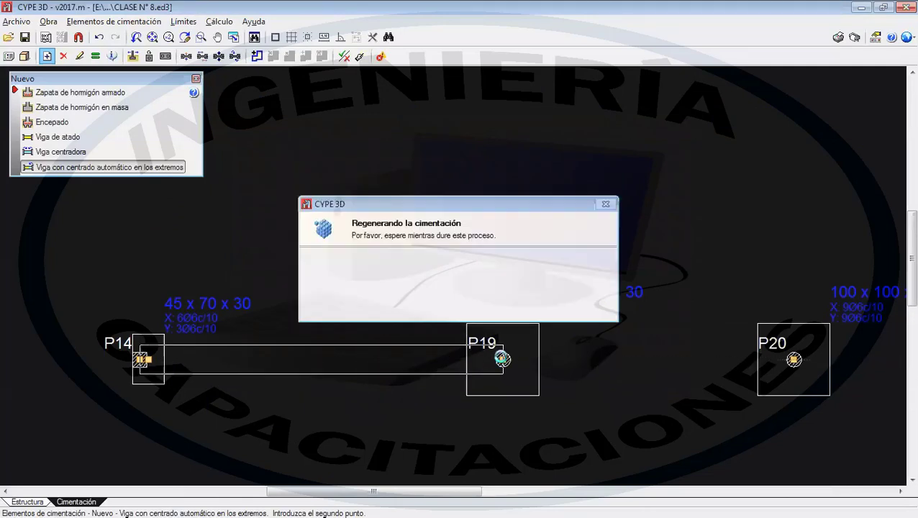
pyautogui.moveTo(305, 395); pyautogui.dragTo(382, 367, button='middle')
pyautogui.scroll(2, 381, 367)
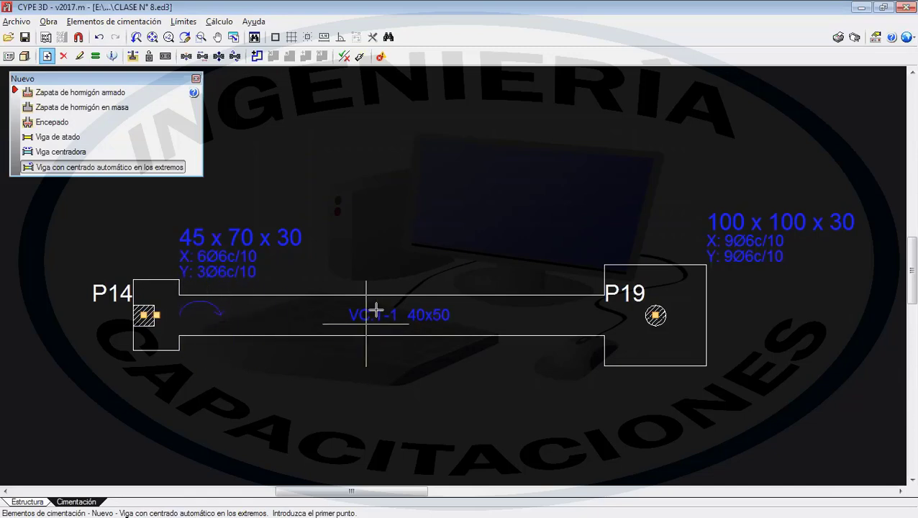
pyautogui.rightClick(374, 192)
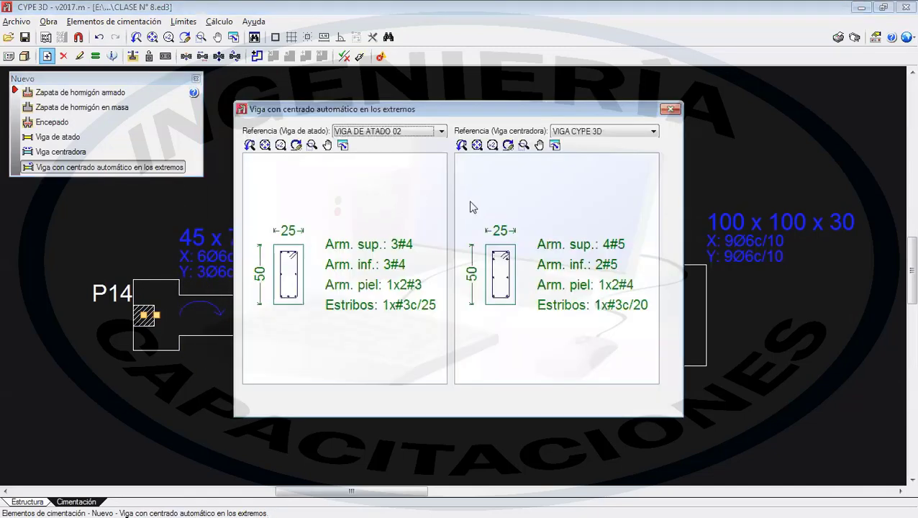
# - Close the beam reference dialog and compare the P14–P19 beam with the centring beams around footings P13 and P16
pyautogui.click(671, 109)
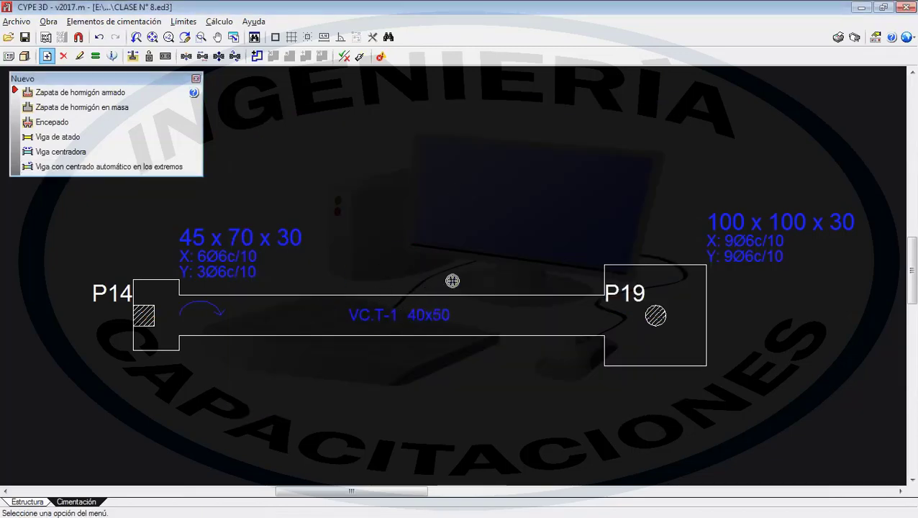
pyautogui.scroll(-6, 452, 281)
pyautogui.moveTo(445, 284); pyautogui.dragTo(429, 506, button='middle')
pyautogui.moveTo(448, 264); pyautogui.dragTo(438, 483, button='middle')
pyautogui.scroll(2, 387, 373)
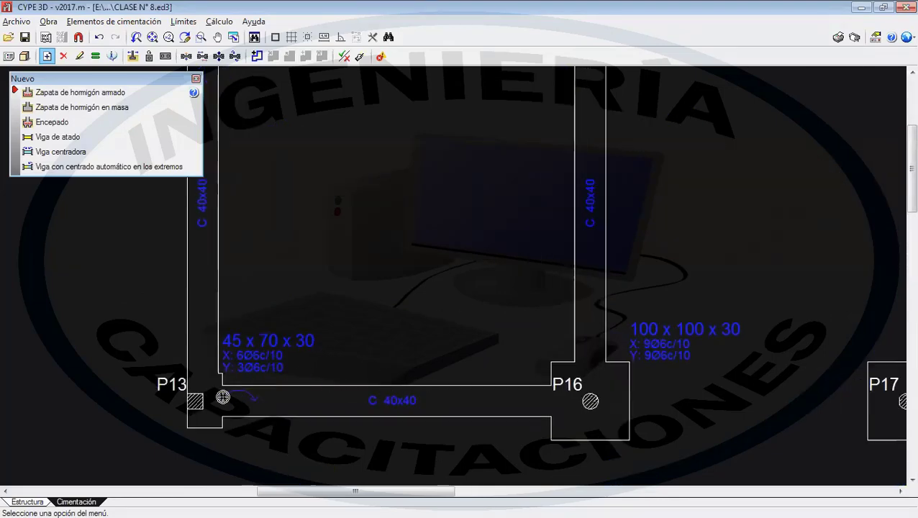
pyautogui.scroll(-2, 243, 393)
pyautogui.moveTo(267, 349); pyautogui.dragTo(280, 200, button='middle')
pyautogui.moveTo(365, 395); pyautogui.dragTo(368, 94, button='middle')
pyautogui.scroll(2, 371, 232)
# - Place a Viga con centrado automático en los extremos between footings P15 and P22 using the VIGA CYPE 3D 25x50 centring beam
pyautogui.click(97, 170)
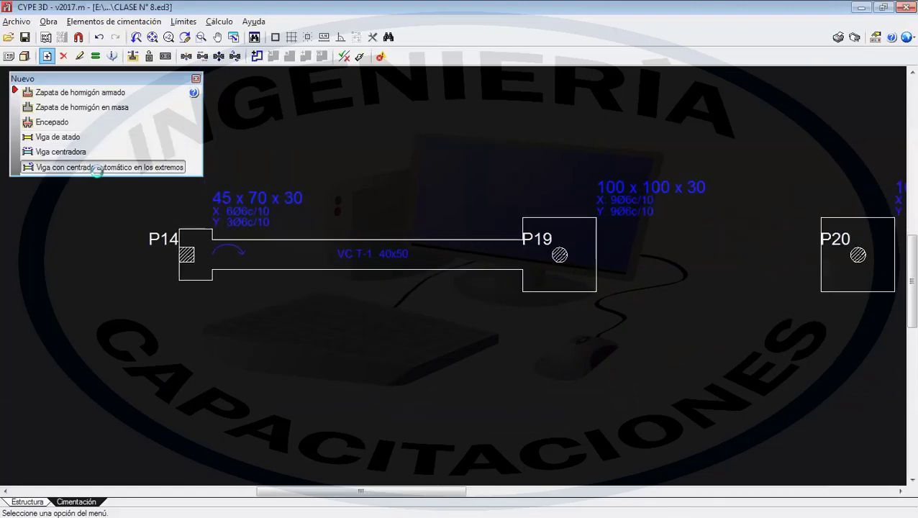
pyautogui.click(272, 407)
pyautogui.scroll(-3, 462, 386)
pyautogui.moveTo(462, 385); pyautogui.dragTo(443, 210, button='middle')
pyautogui.scroll(-2, 443, 209)
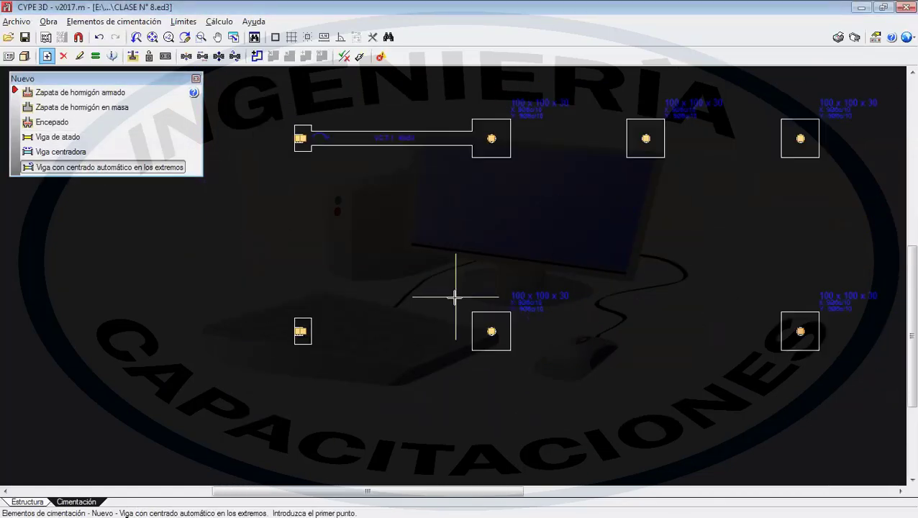
pyautogui.moveTo(347, 322); pyautogui.dragTo(332, 254, button='middle')
pyautogui.scroll(3, 270, 266)
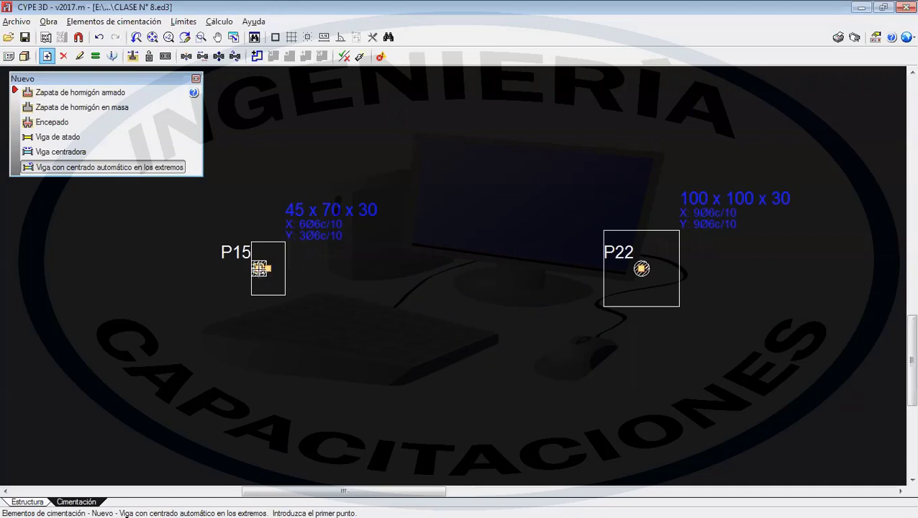
pyautogui.click(261, 268)
pyautogui.click(641, 268)
pyautogui.scroll(-1, 475, 324)
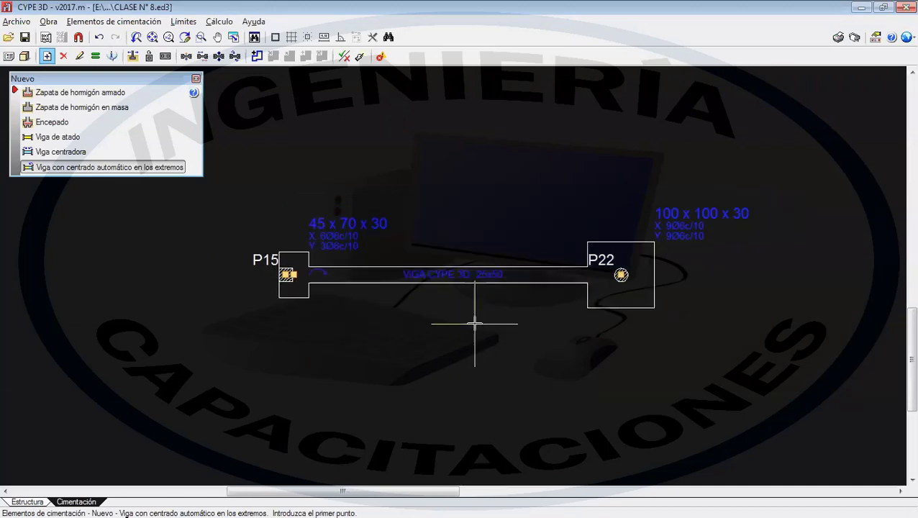
# - Place automatically centred beams from footing P1 to P2 and from P1 to P15
pyautogui.scroll(-3, 382, 331)
pyautogui.moveTo(380, 325); pyautogui.dragTo(367, 173, button='middle')
pyautogui.scroll(1, 342, 327)
pyautogui.moveTo(335, 350); pyautogui.dragTo(331, 274, button='middle')
pyautogui.scroll(1, 316, 280)
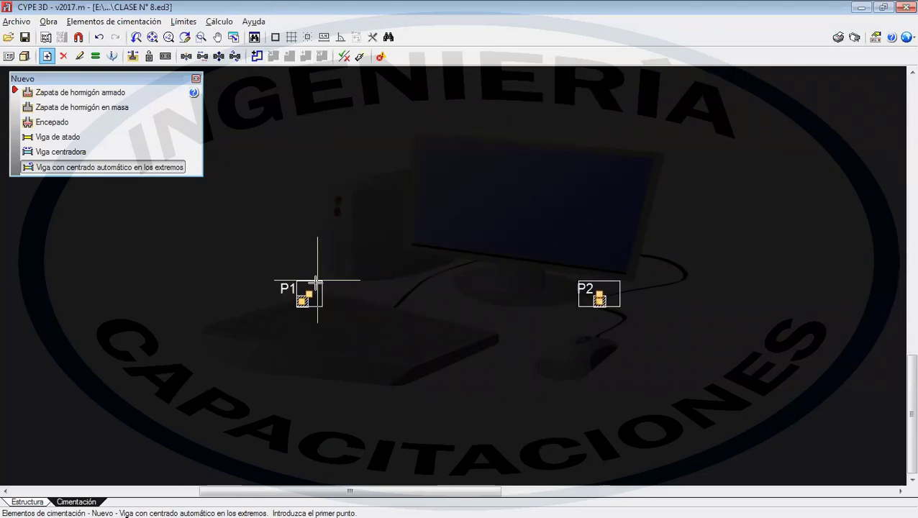
pyautogui.scroll(1, 306, 297)
pyautogui.click(303, 298)
pyautogui.click(685, 302)
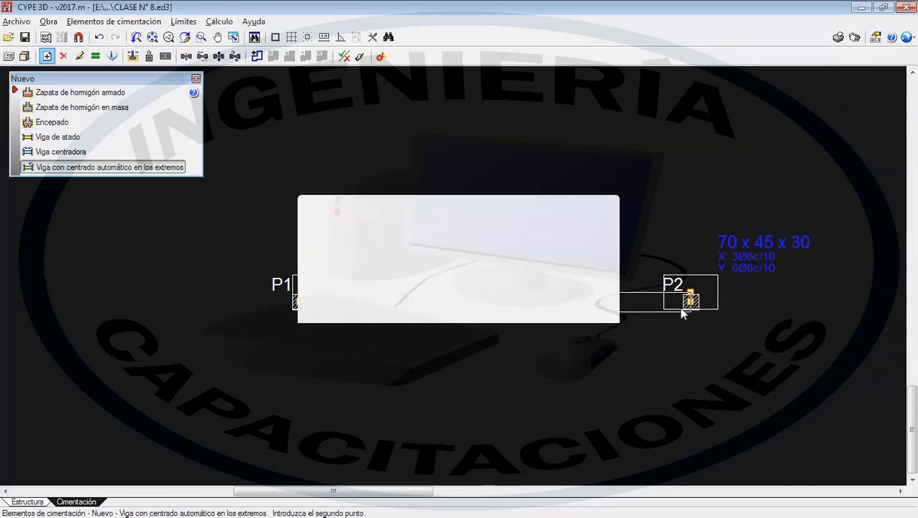
pyautogui.click(300, 301)
pyautogui.moveTo(311, 200); pyautogui.dragTo(308, 380, button='middle')
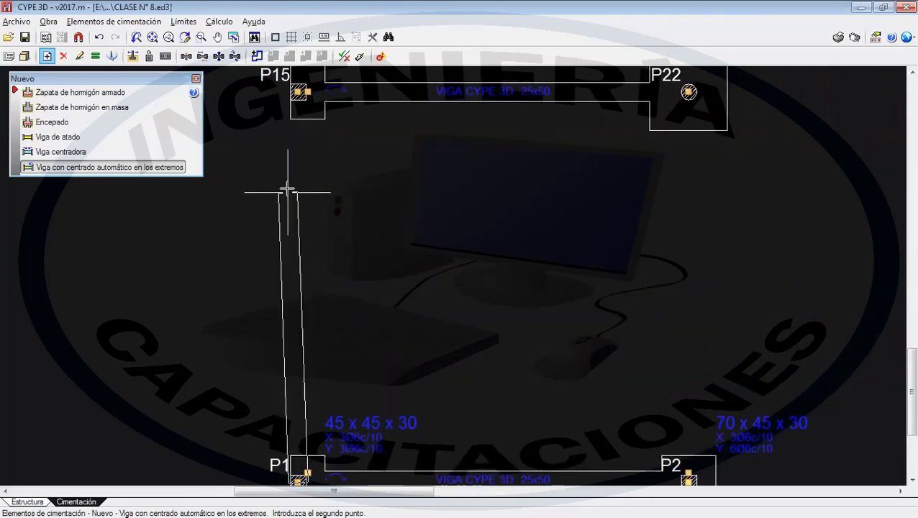
pyautogui.click(299, 92)
# - Examine the centring arrows at the ends of the P1–P15, P1–P2 and P15–P22 beams
pyautogui.scroll(-1, 394, 243)
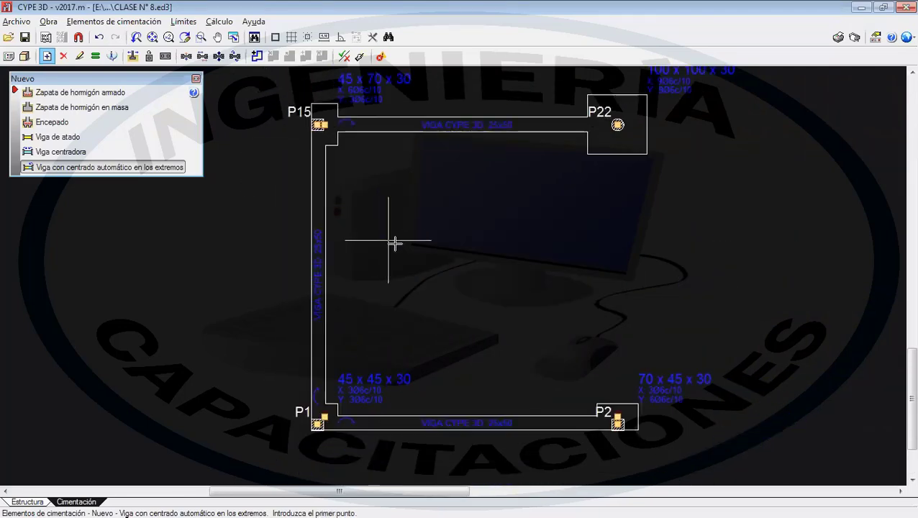
pyautogui.scroll(2, 334, 312)
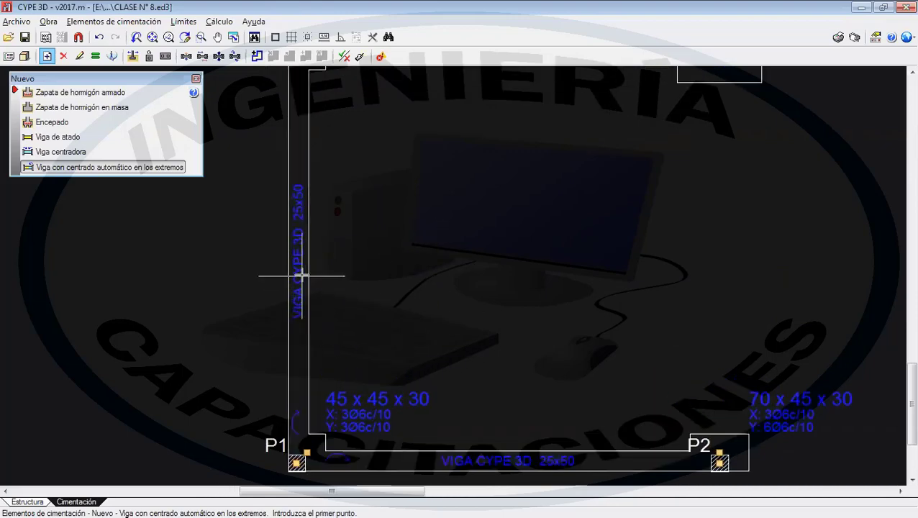
pyautogui.scroll(1, 324, 277)
pyautogui.scroll(-2, 339, 256)
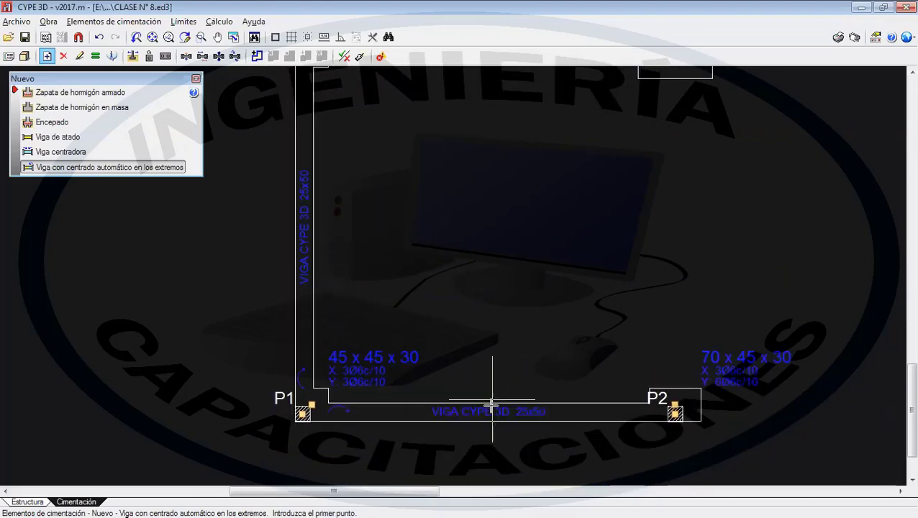
pyautogui.scroll(2, 492, 403)
pyautogui.scroll(-2, 499, 380)
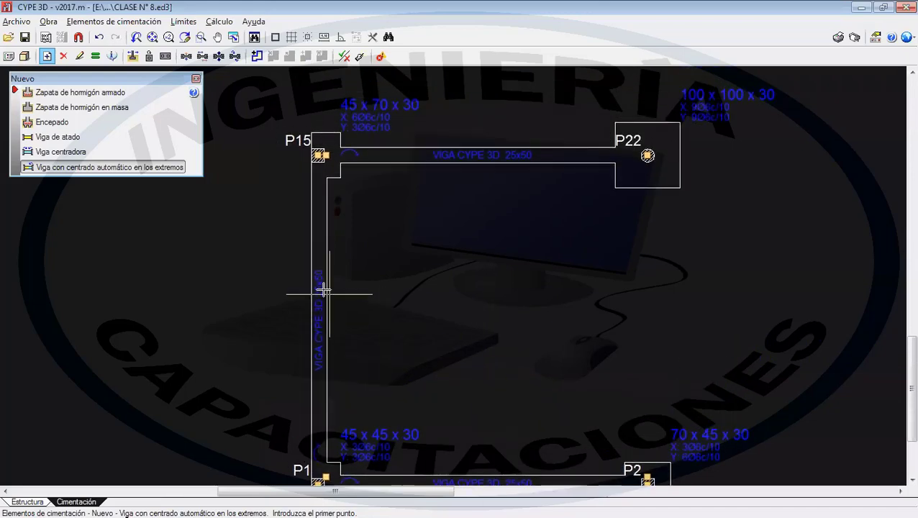
pyautogui.scroll(-1, 521, 321)
# - Close the P1–P15–P22–P2 bay with an automatically centred beam between footings P22 and P2
pyautogui.moveTo(522, 321); pyautogui.dragTo(472, 327, button='middle')
pyautogui.scroll(-1, 596, 334)
pyautogui.moveTo(599, 334); pyautogui.dragTo(308, 273, button='middle')
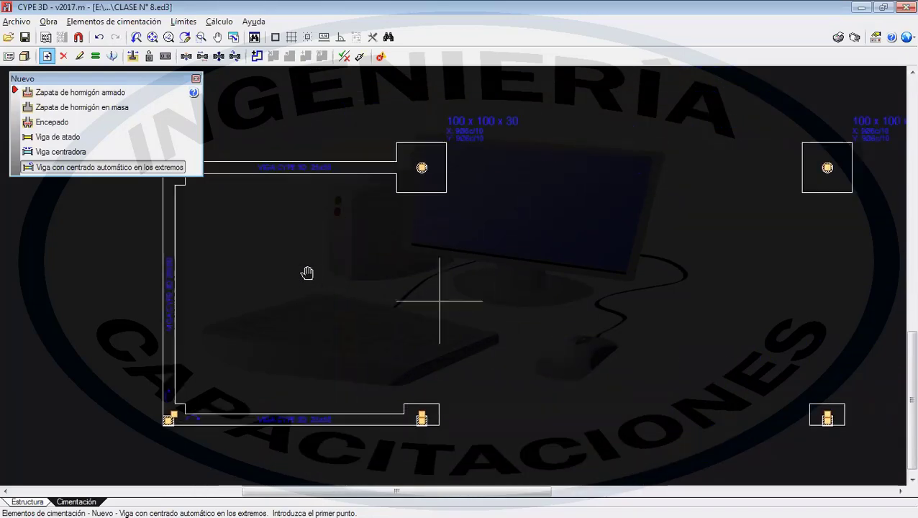
pyautogui.click(295, 136)
pyautogui.scroll(1, 295, 310)
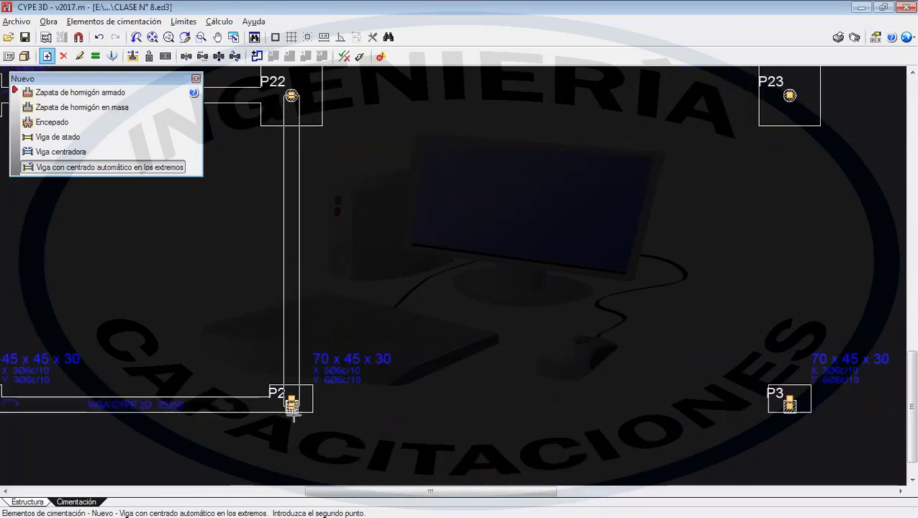
pyautogui.click(291, 405)
# - Join the four footings of the opposite corner bay, including P3 and P23, with a closed loop of automatically centred beams
pyautogui.scroll(-3, 511, 382)
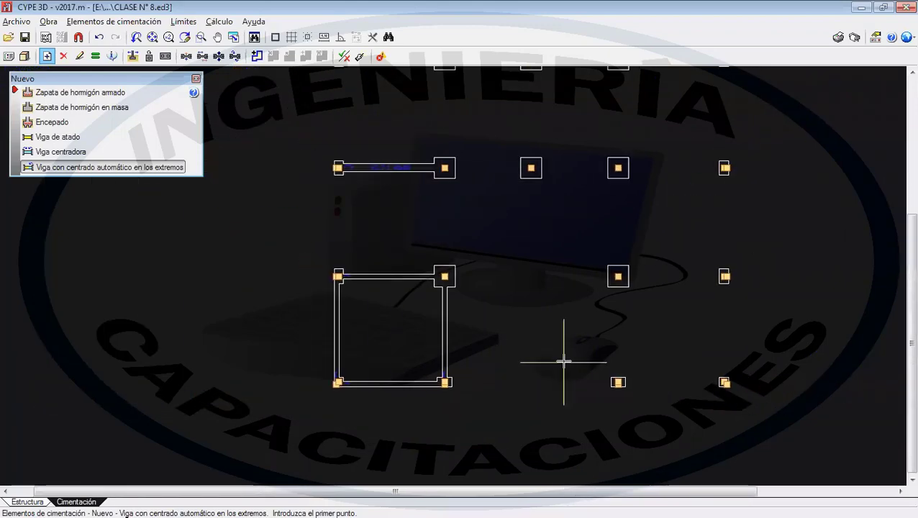
pyautogui.scroll(-5, 445, 383)
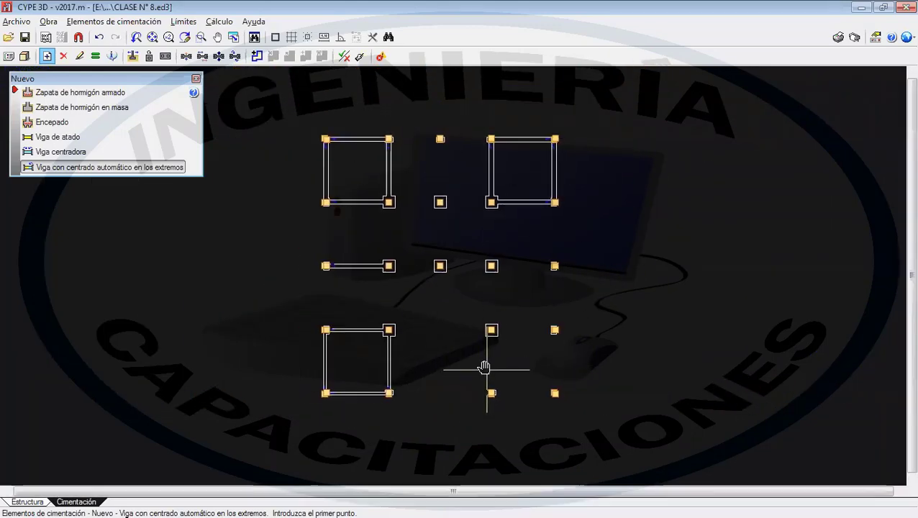
pyautogui.scroll(4, 481, 389)
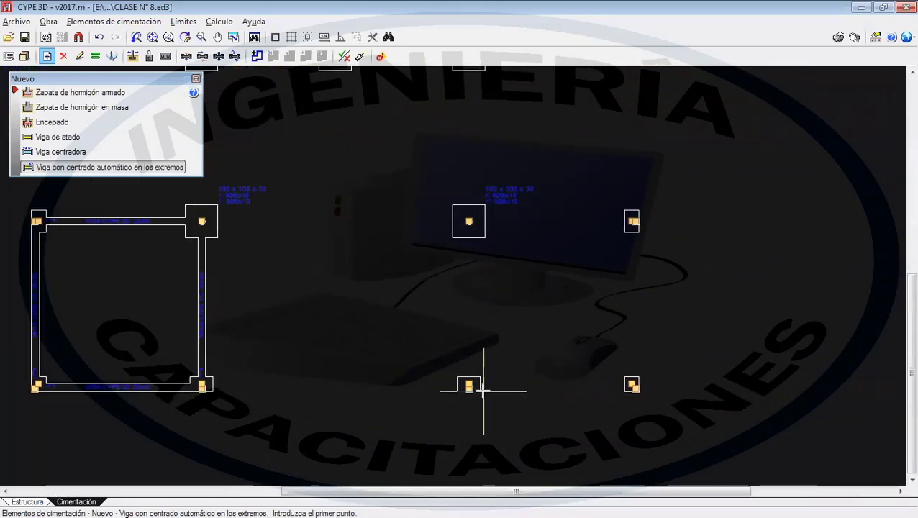
pyautogui.scroll(1, 484, 390)
pyautogui.click(466, 385)
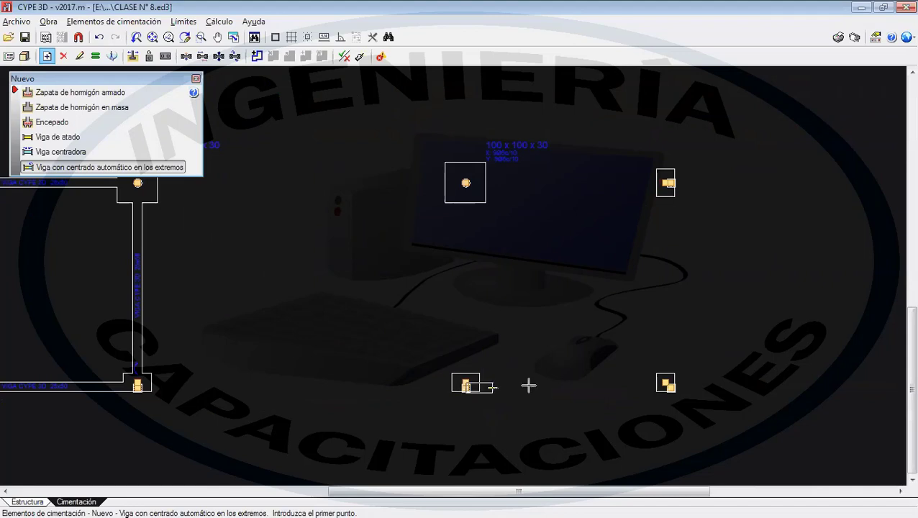
pyautogui.click(670, 386)
pyautogui.click(670, 382)
pyautogui.click(671, 181)
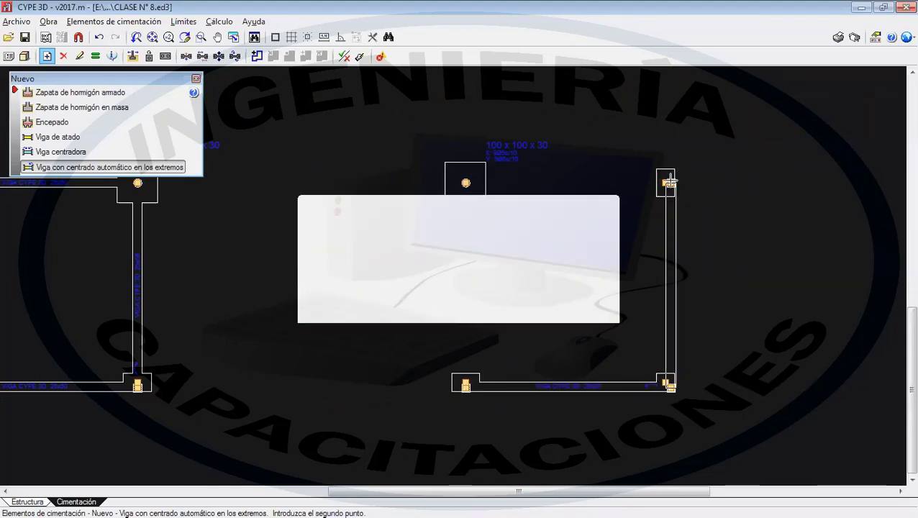
pyautogui.click(465, 182)
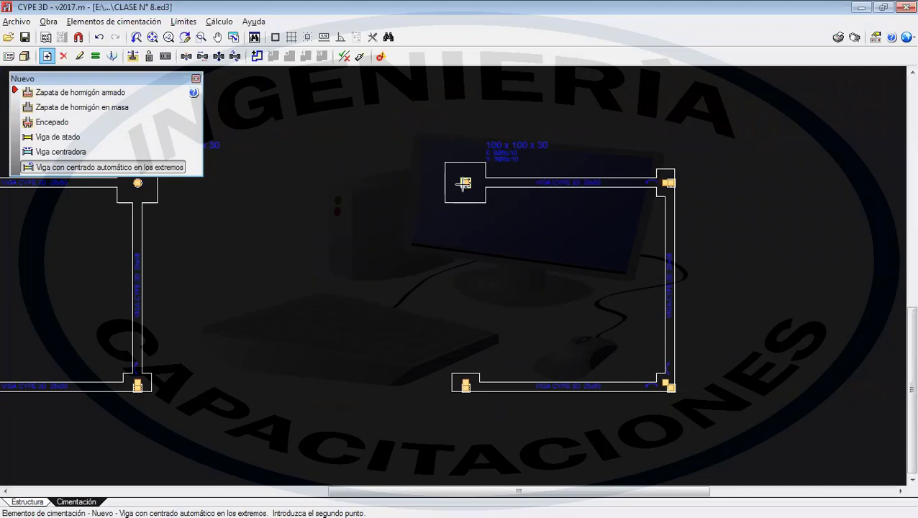
pyautogui.click(465, 388)
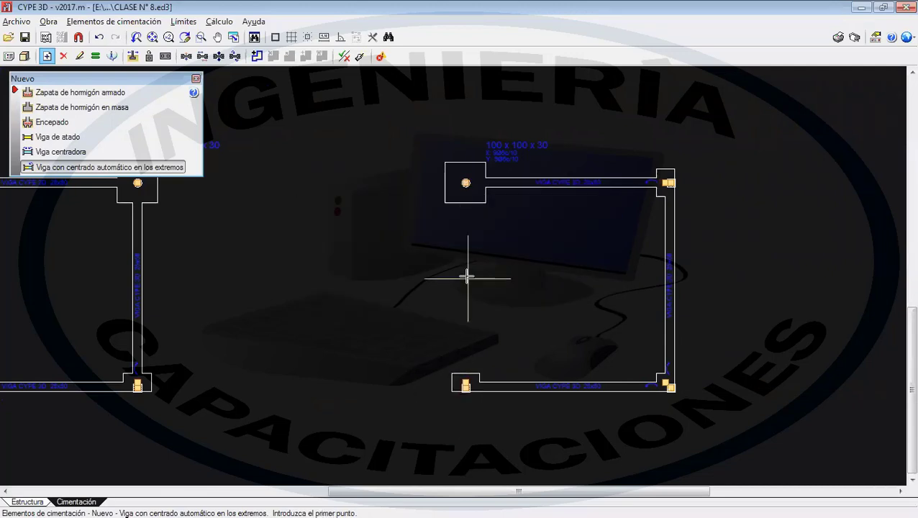
# - Place automatically centred beams between the far edge footing of the P14 row and its interior neighbour, and between P17 and the footing above it
pyautogui.moveTo(468, 261); pyautogui.dragTo(432, 511, button='middle')
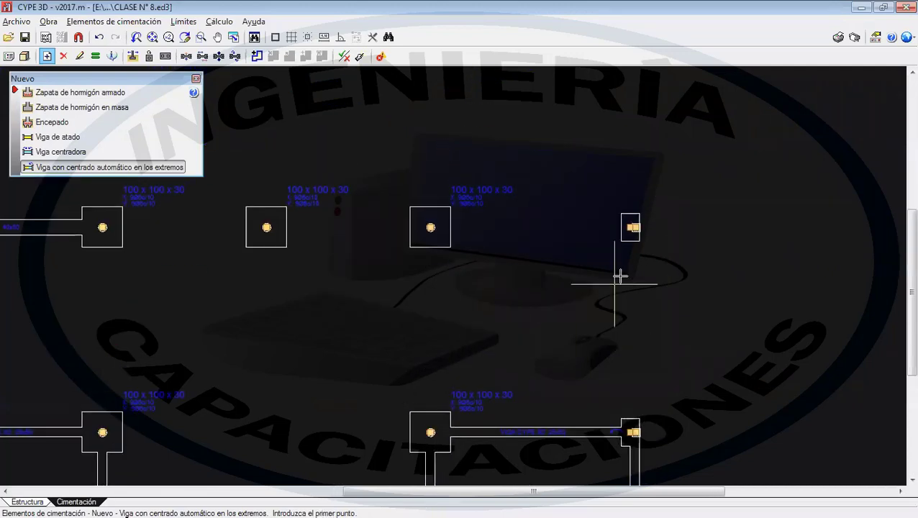
pyautogui.click(632, 227)
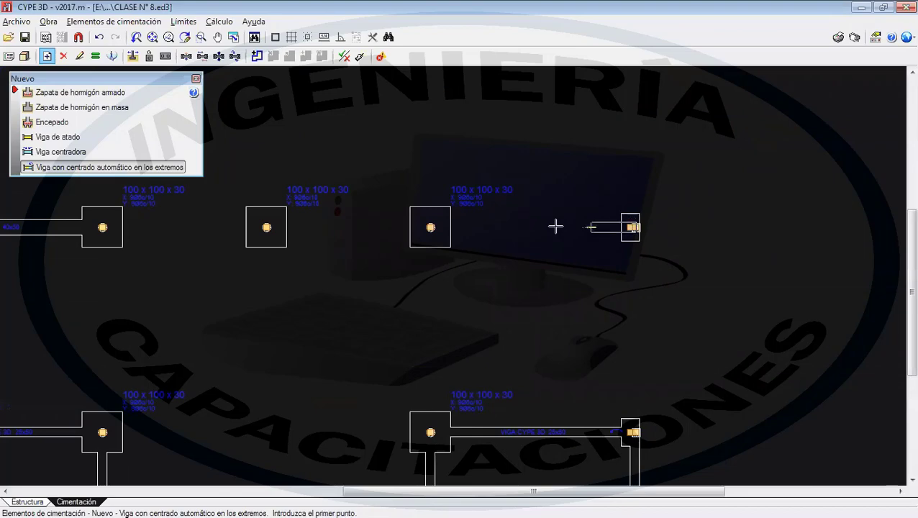
pyautogui.click(426, 228)
pyautogui.moveTo(426, 227); pyautogui.dragTo(423, 497, button='middle')
pyautogui.scroll(-1, 397, 328)
pyautogui.moveTo(398, 328); pyautogui.dragTo(477, 408, button='middle')
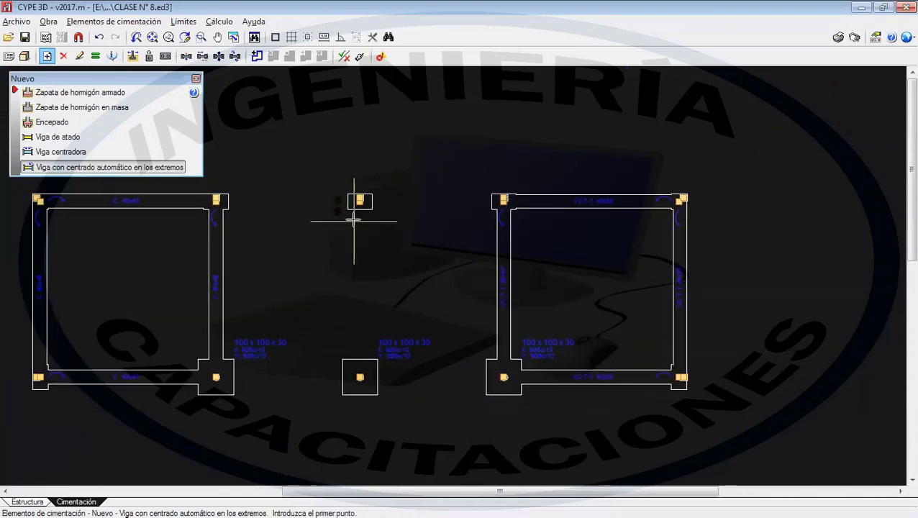
pyautogui.click(359, 198)
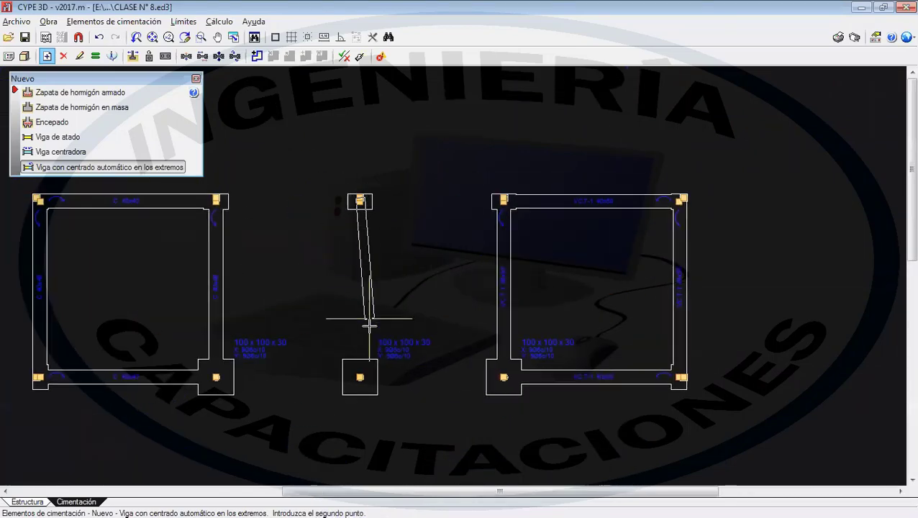
pyautogui.click(360, 376)
# - Review the complete beam layout across the foundation plan
pyautogui.scroll(-2, 419, 350)
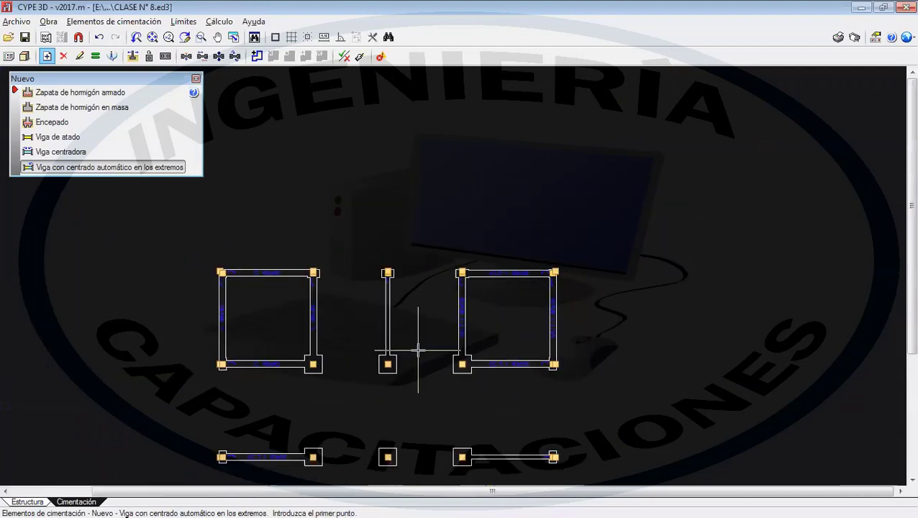
pyautogui.scroll(-1, 418, 350)
pyautogui.moveTo(419, 350); pyautogui.dragTo(394, 264, button='middle')
pyautogui.moveTo(404, 333); pyautogui.dragTo(406, 311, button='middle')
pyautogui.scroll(-2, 407, 302)
pyautogui.moveTo(364, 342); pyautogui.dragTo(349, 401, button='middle')
pyautogui.scroll(1, 375, 357)
pyautogui.scroll(1, 378, 360)
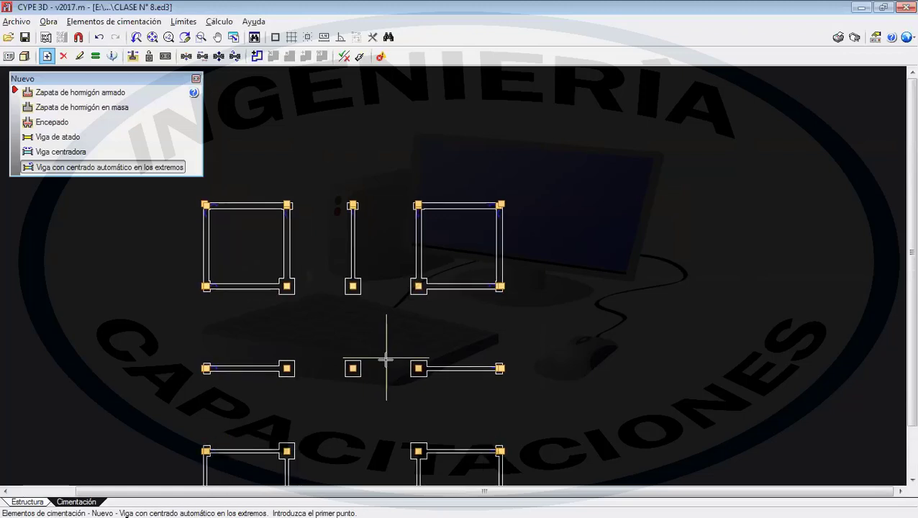
pyautogui.moveTo(383, 363); pyautogui.dragTo(473, 254, button='middle')
pyautogui.scroll(-1, 459, 280)
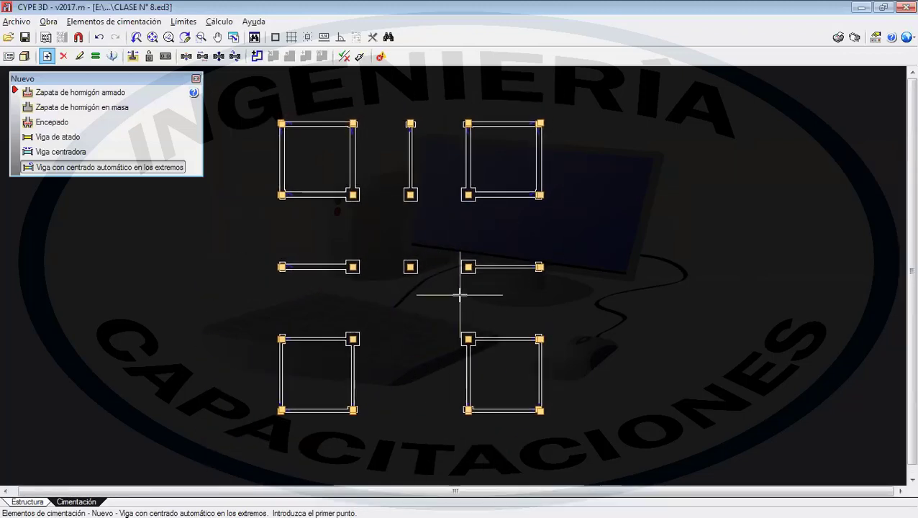
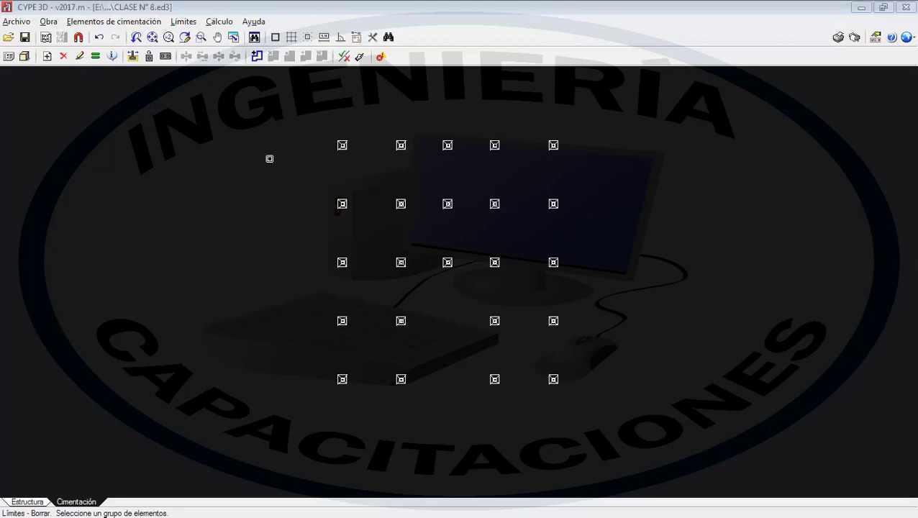
# - Inspect the stepped 80 x 80 x 30 / 15 footings, switch to the structure model, and display its 3D view maximized
pyautogui.scroll(1, 356, 160)
pyautogui.scroll(5, 352, 157)
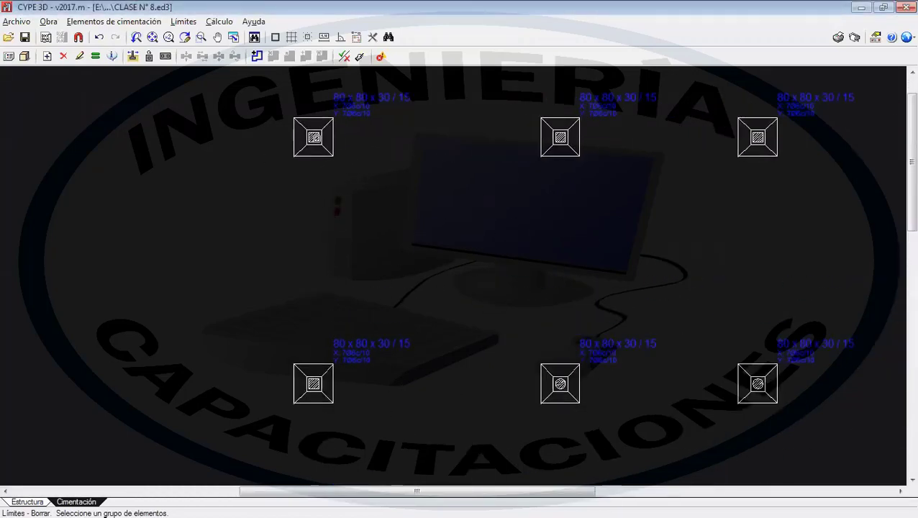
pyautogui.scroll(-2, 316, 139)
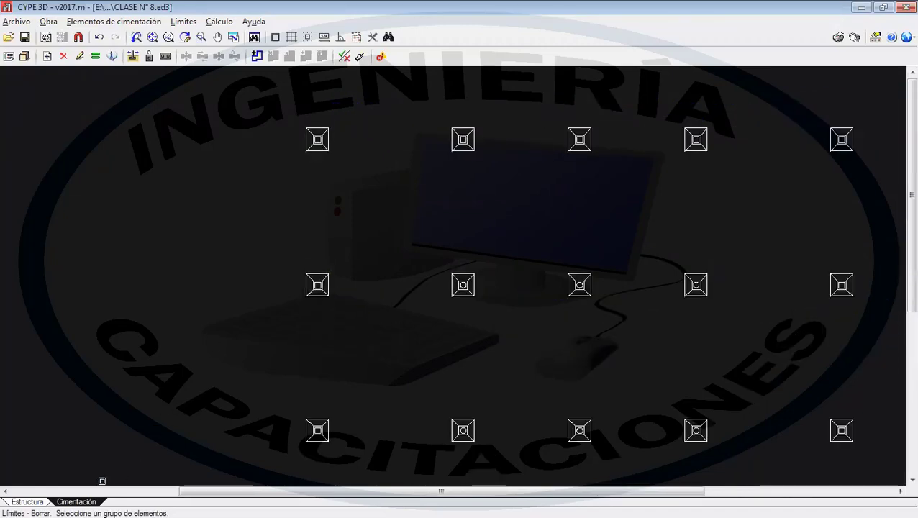
pyautogui.click(28, 502)
pyautogui.scroll(-1, 327, 264)
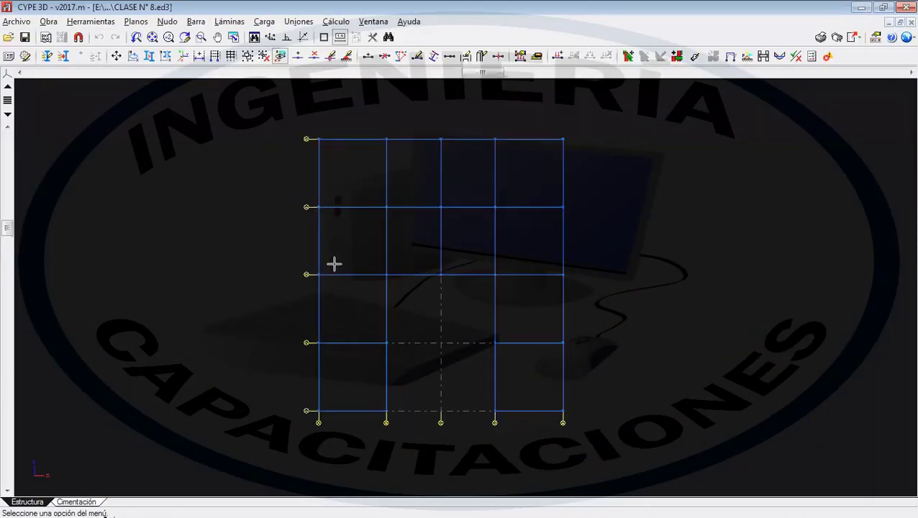
pyautogui.click(373, 21)
pyautogui.click(412, 216)
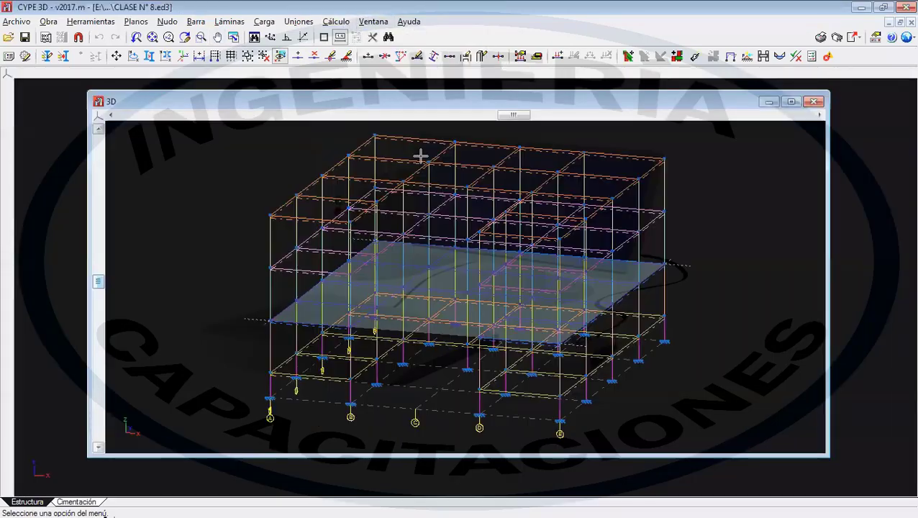
pyautogui.doubleClick(486, 103)
pyautogui.scroll(4, 367, 338)
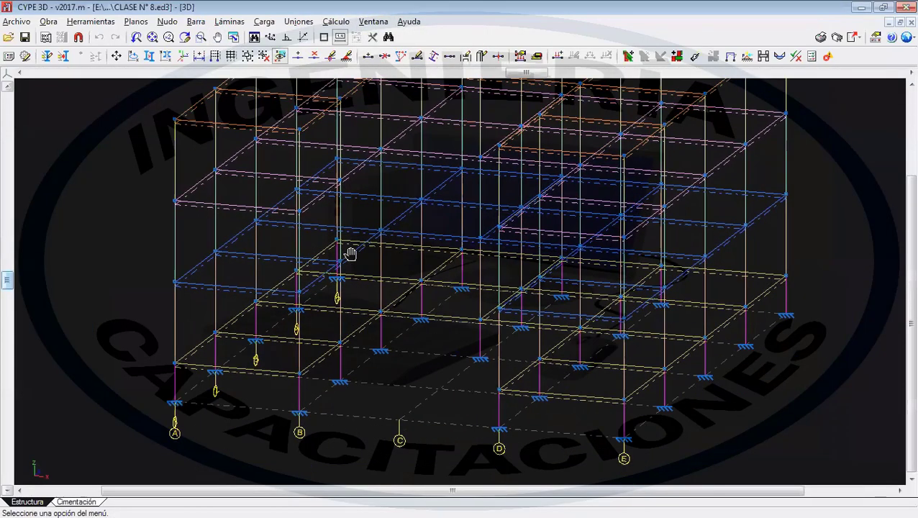
pyautogui.scroll(-4, 405, 348)
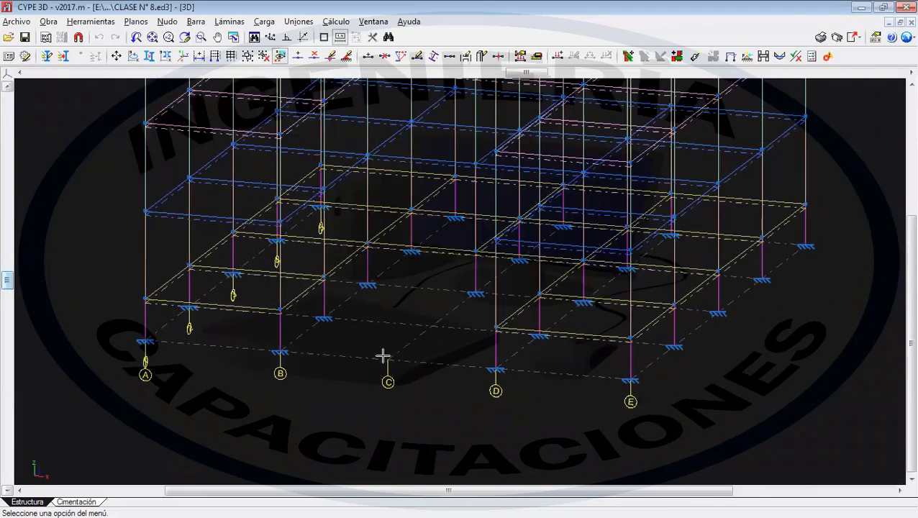
pyautogui.click(837, 36)
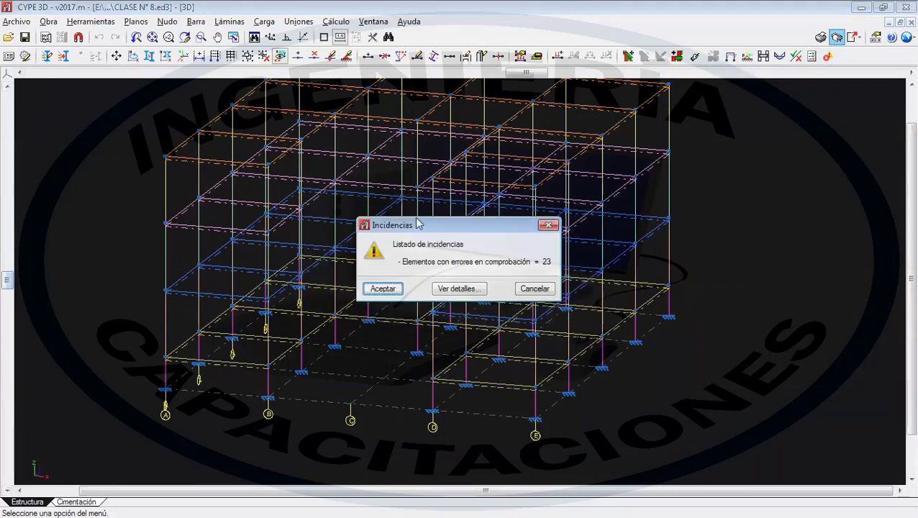
pyautogui.click(383, 289)
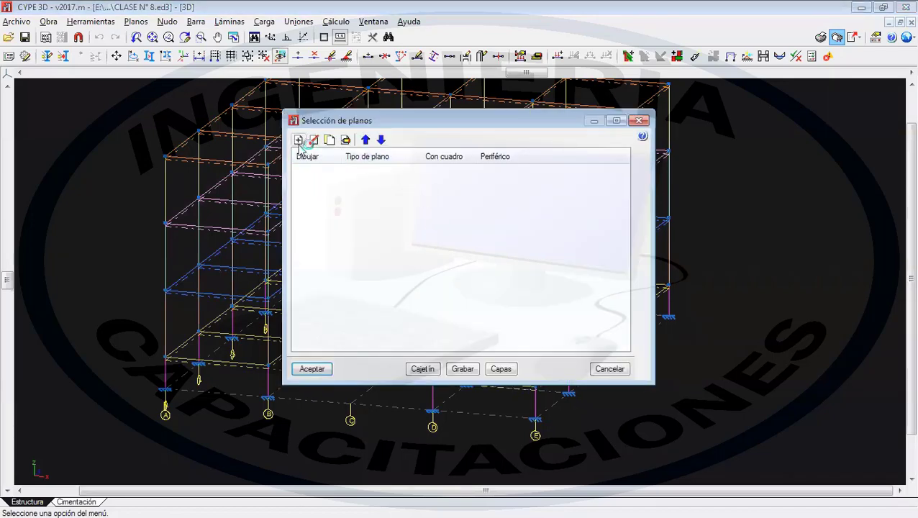
pyautogui.click(298, 139)
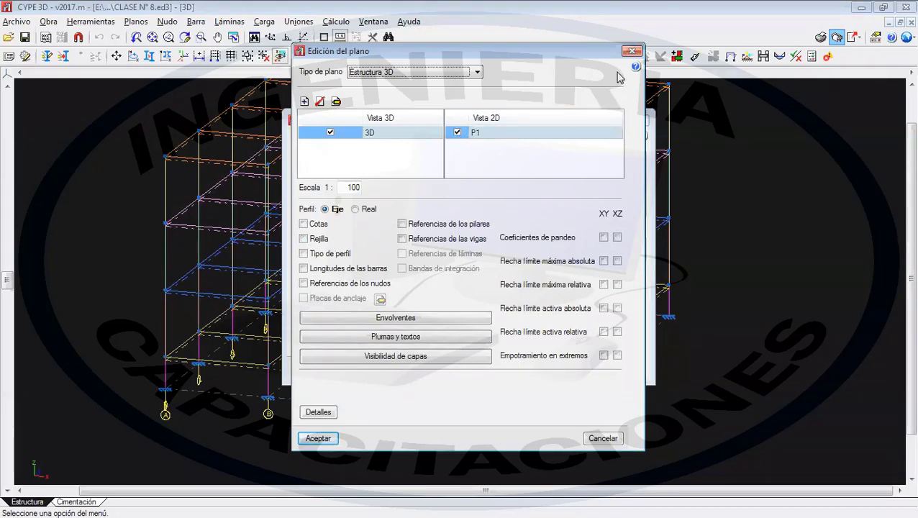
pyautogui.click(629, 51)
pyautogui.click(638, 121)
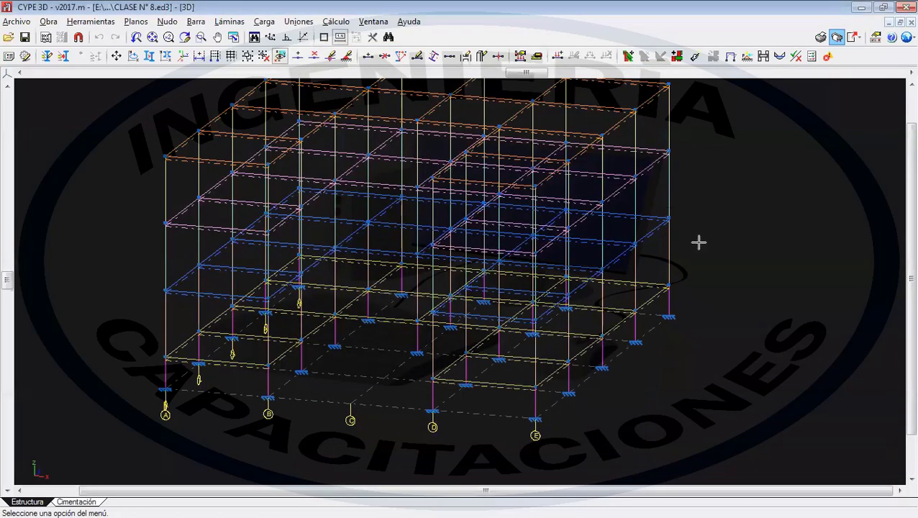
# - Display the complete structure in the rendered 3D view with the ground (Suelo) and materials (Materiales) shown
pyautogui.scroll(-4, 705, 307)
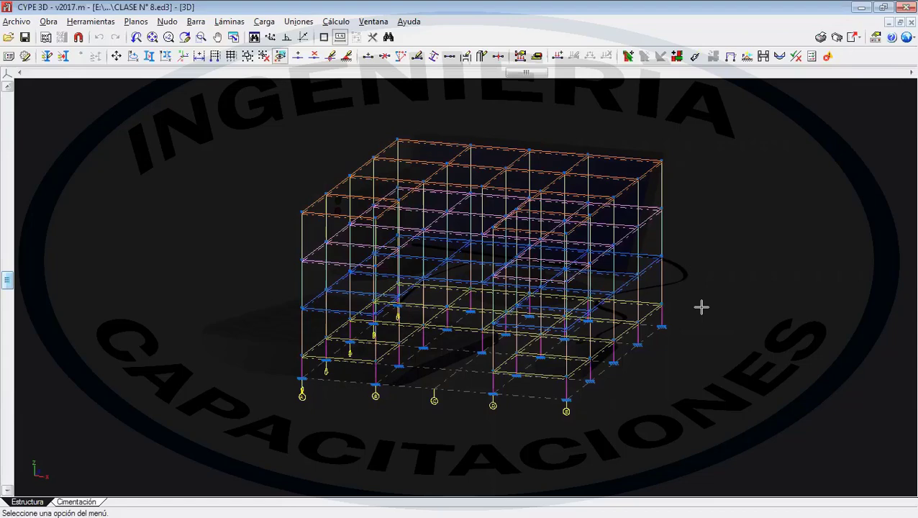
pyautogui.click(101, 21)
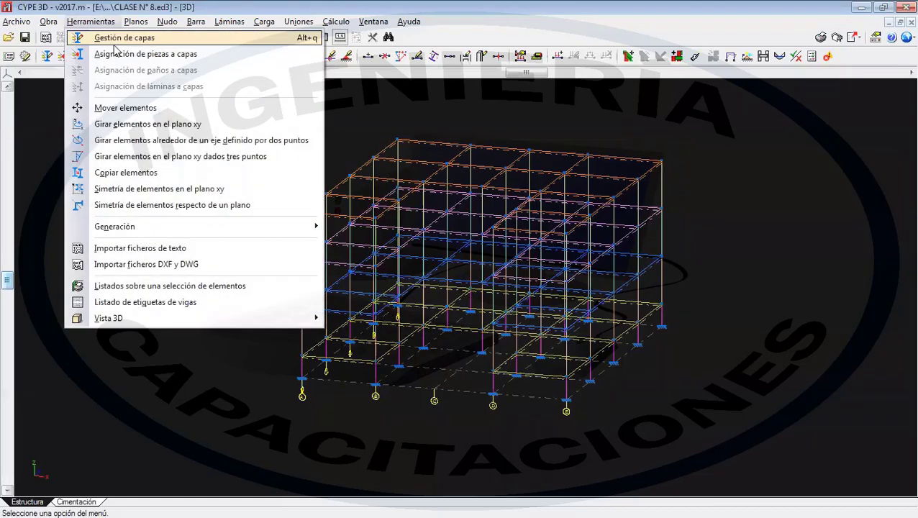
pyautogui.moveTo(166, 319)
pyautogui.click(371, 317)
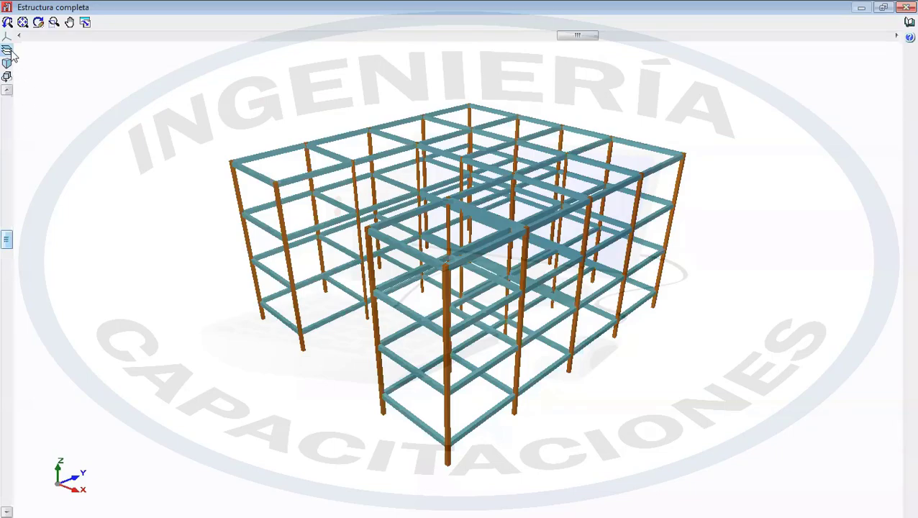
pyautogui.click(6, 49)
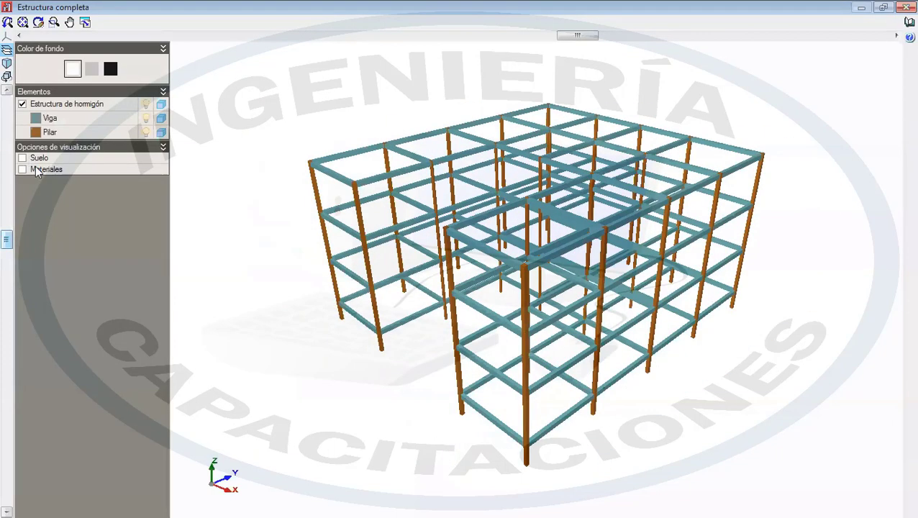
pyautogui.click(22, 158)
pyautogui.click(22, 169)
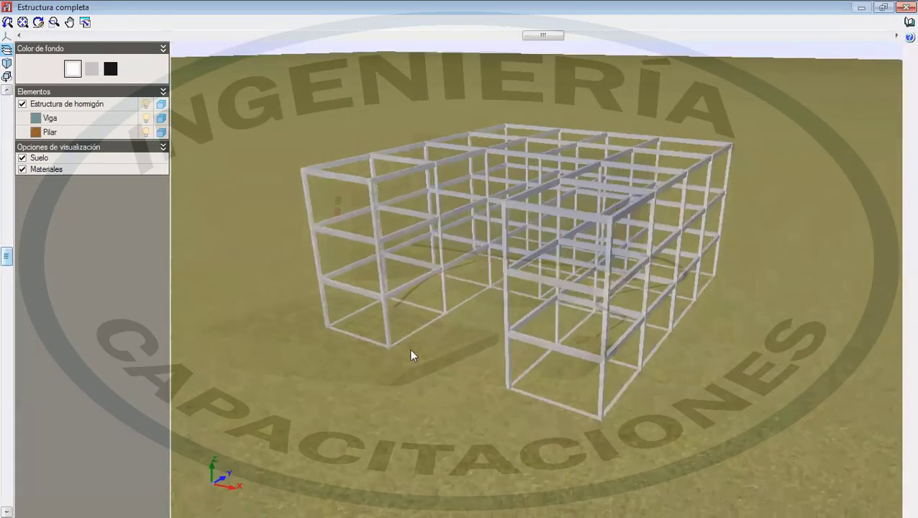
# - Examine the columns and base-level beams of the rendered concrete structure up close from several sides, and close the 3D view
pyautogui.scroll(3, 409, 348)
pyautogui.moveTo(414, 404); pyautogui.dragTo(520, 381)
pyautogui.scroll(5, 519, 382)
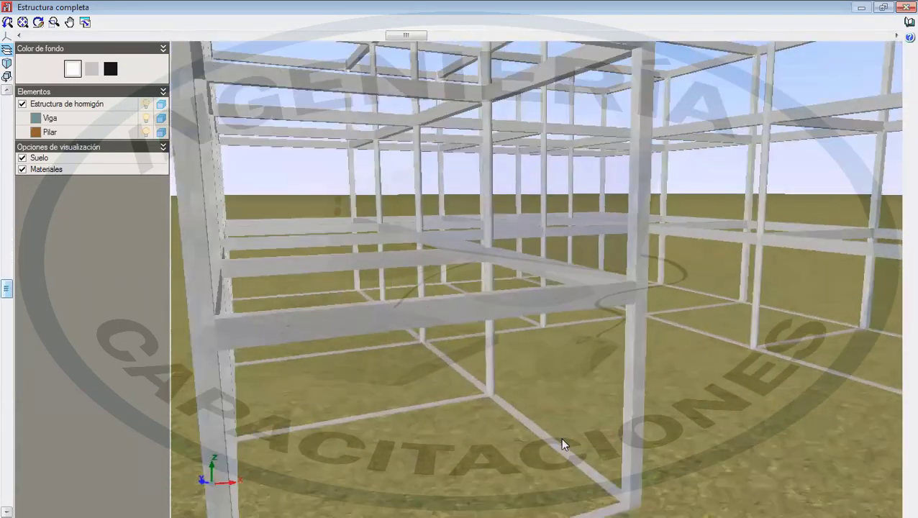
pyautogui.scroll(8, 565, 434)
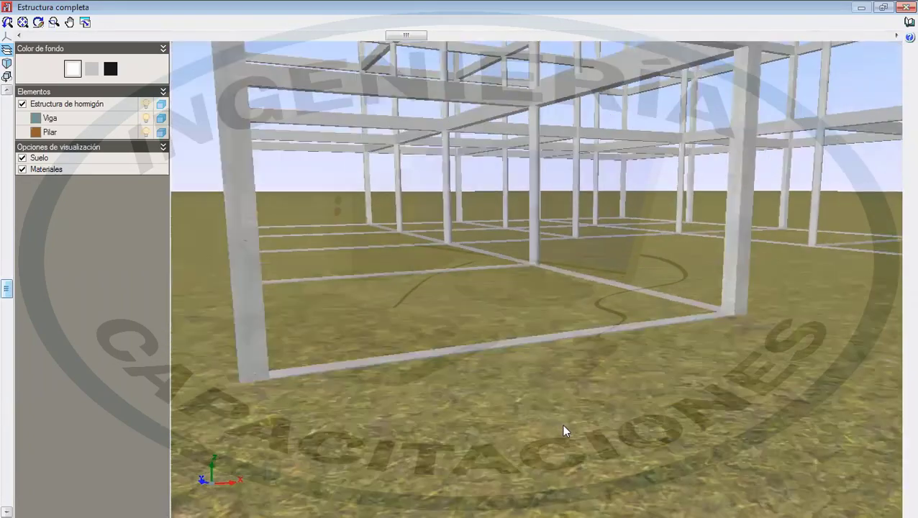
pyautogui.scroll(5, 562, 424)
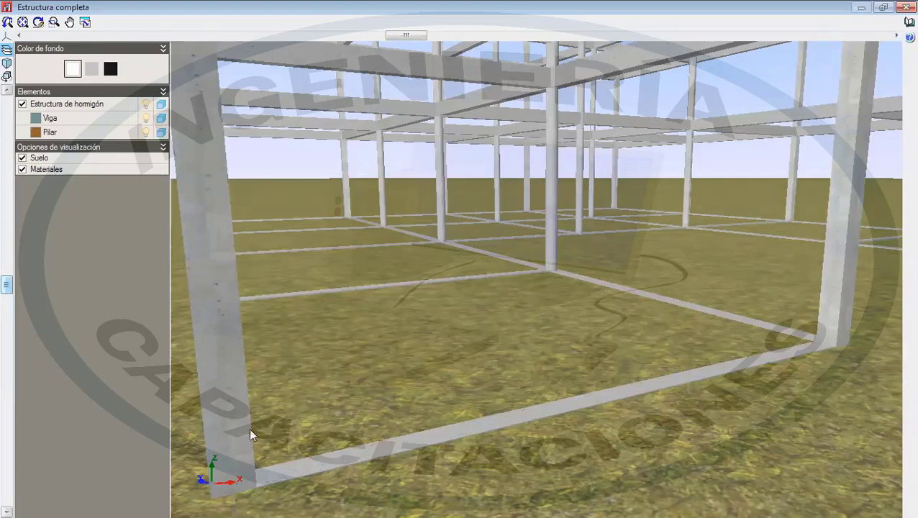
pyautogui.moveTo(284, 441); pyautogui.dragTo(435, 412)
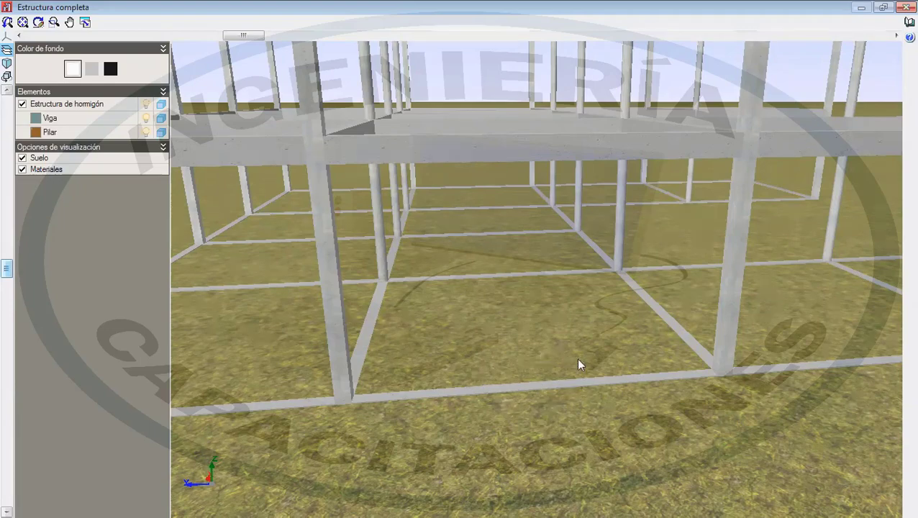
pyautogui.scroll(5, 583, 364)
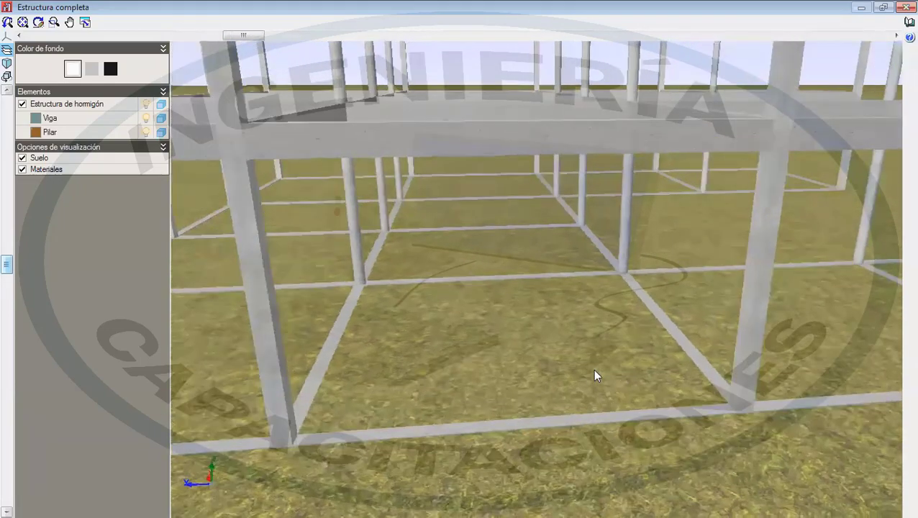
pyautogui.scroll(2, 594, 370)
pyautogui.scroll(-1, 593, 372)
pyautogui.moveTo(587, 372); pyautogui.dragTo(591, 369, button='middle')
pyautogui.scroll(-1, 590, 370)
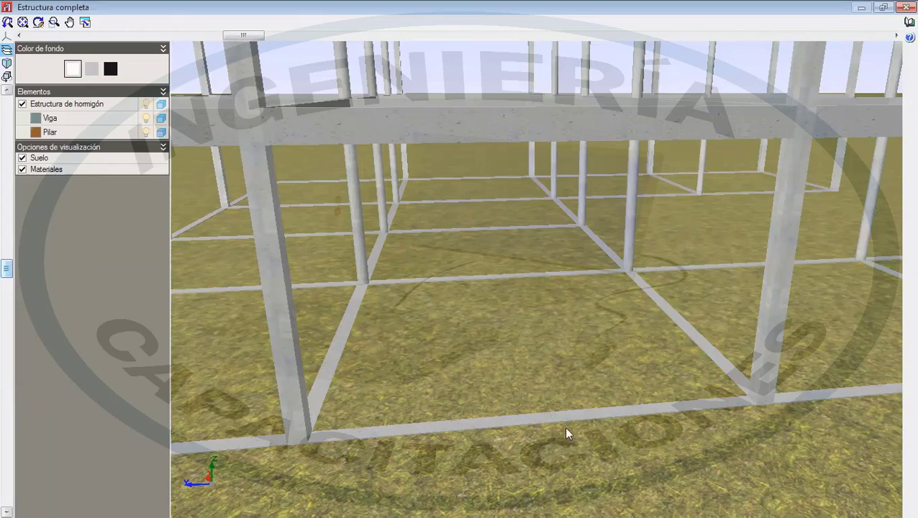
pyautogui.moveTo(566, 428); pyautogui.dragTo(524, 389)
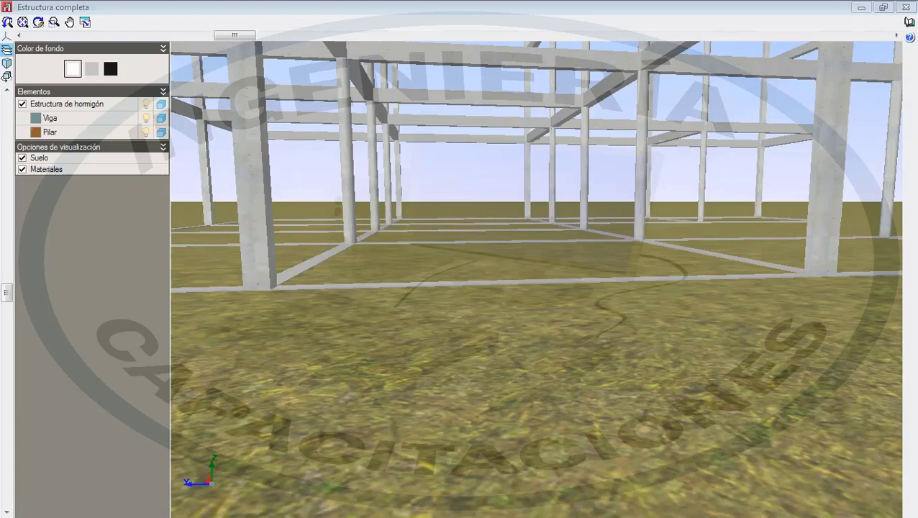
pyautogui.click(906, 7)
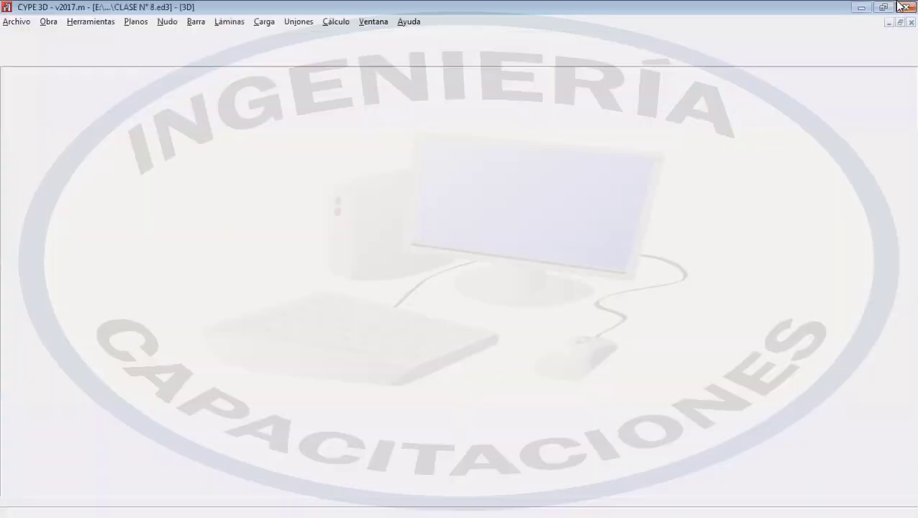
pyautogui.scroll(-1, 563, 256)
pyautogui.moveTo(498, 274); pyautogui.dragTo(378, 294, button='middle')
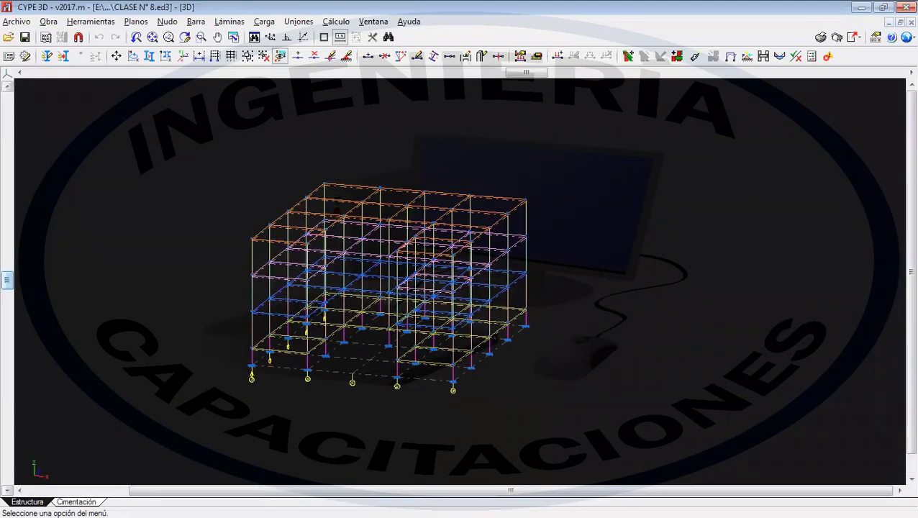
pyautogui.moveTo(639, 154); pyautogui.dragTo(680, 312)
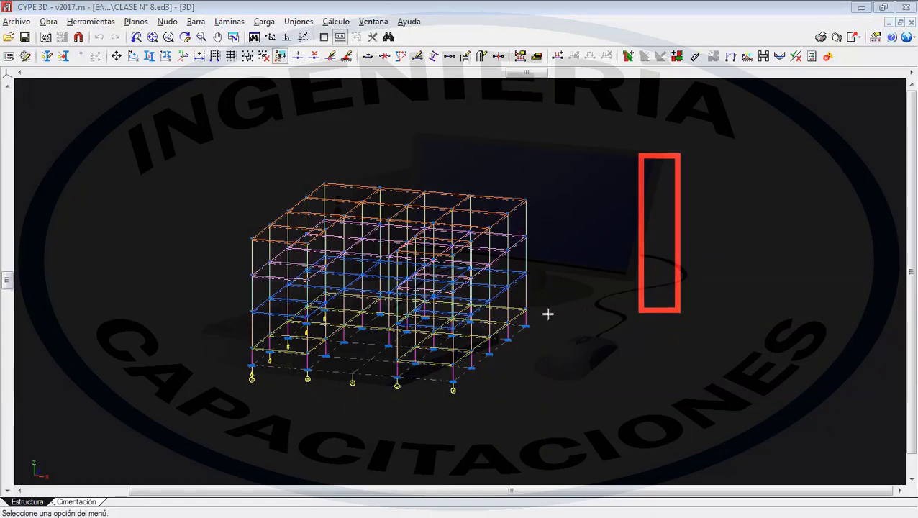
pyautogui.moveTo(538, 307)
pyautogui.mouseDown()
pyautogui.moveTo(677, 352)
pyautogui.moveTo(803, 368)
pyautogui.moveTo(800, 375)
pyautogui.mouseUp()
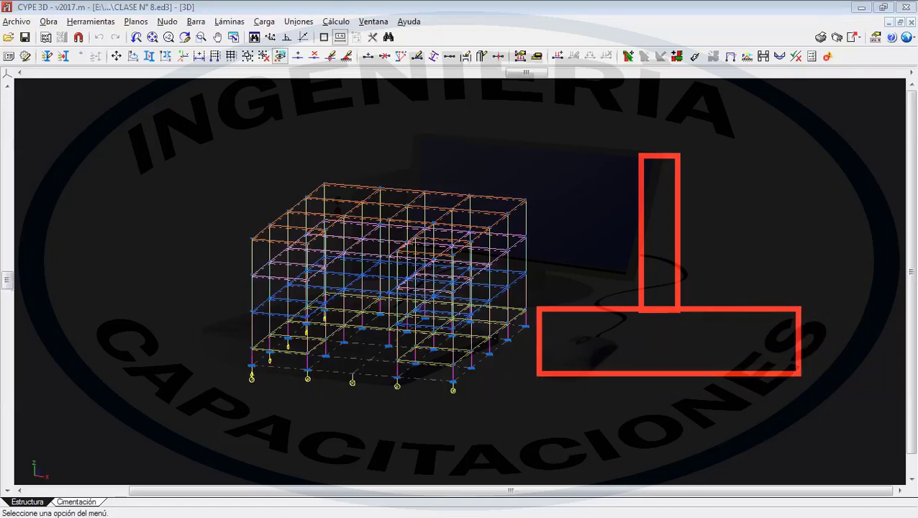
pyautogui.moveTo(759, 339)
pyautogui.mouseDown()
pyautogui.moveTo(832, 256)
pyautogui.moveTo(842, 287)
pyautogui.mouseUp()
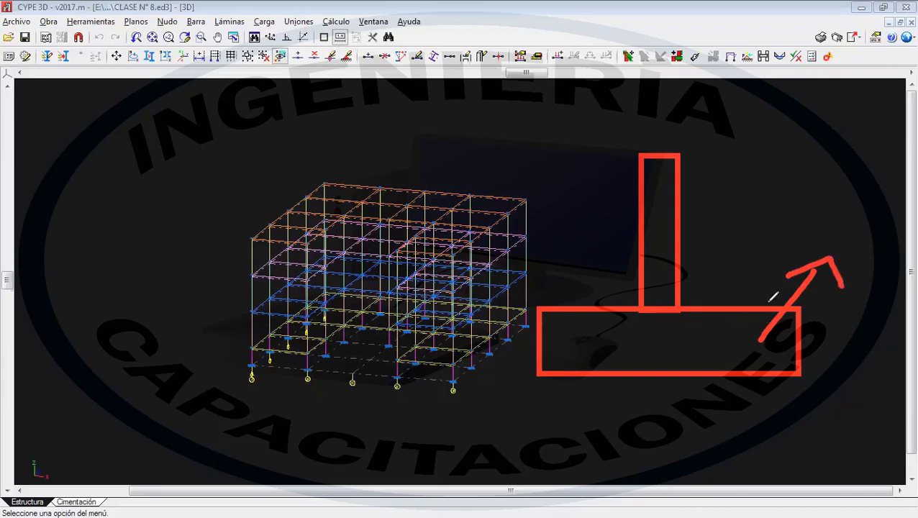
pyautogui.moveTo(682, 158)
pyautogui.mouseDown()
pyautogui.moveTo(789, 157)
pyautogui.moveTo(781, 305)
pyautogui.mouseUp()
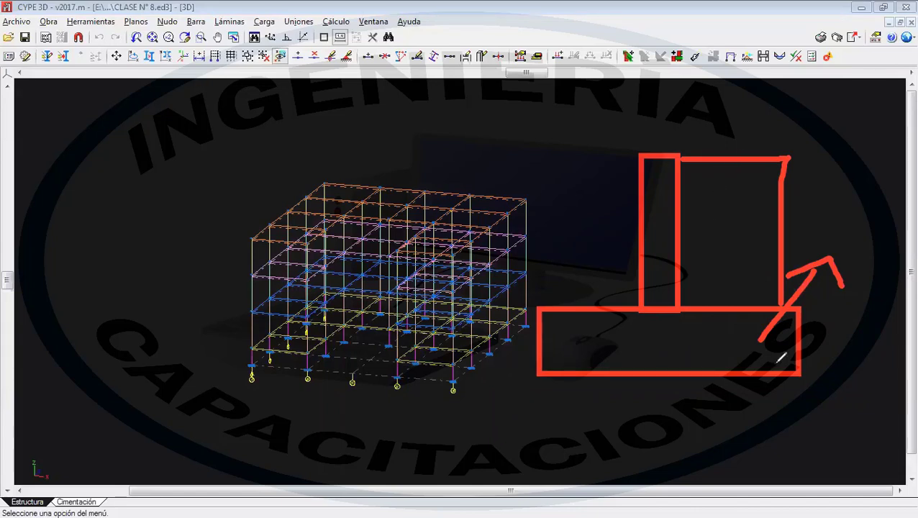
pyautogui.moveTo(802, 309); pyautogui.dragTo(910, 314)
pyautogui.moveTo(800, 370); pyautogui.dragTo(893, 368)
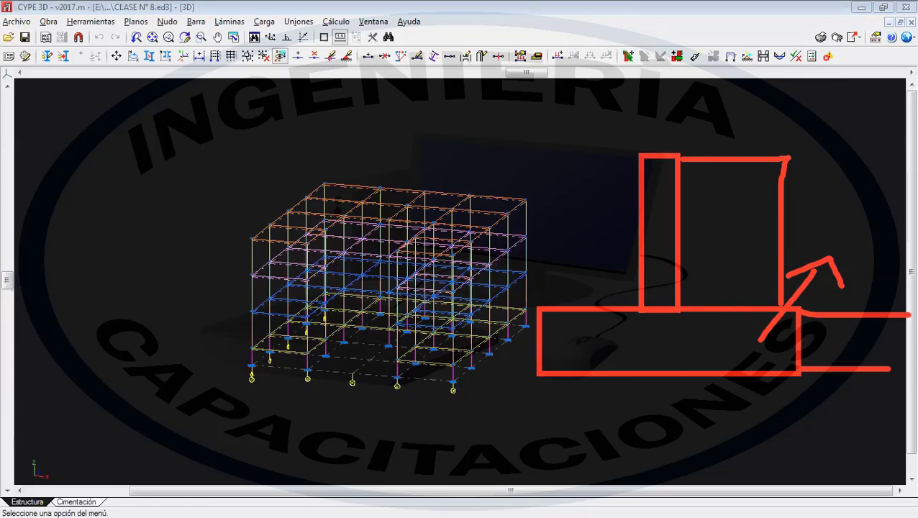
pyautogui.press('e')
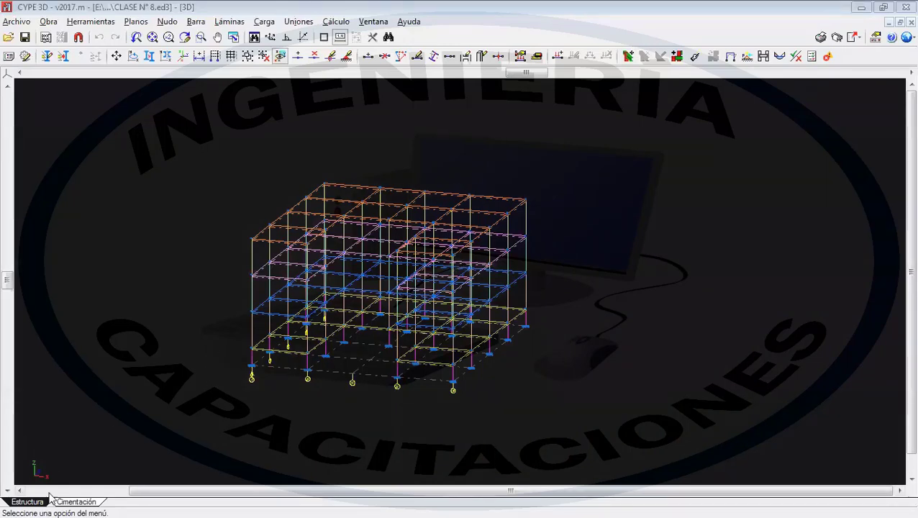
# - Switch to the foundation model and look over the types of new foundation elements available
pyautogui.click(72, 501)
pyautogui.click(119, 21)
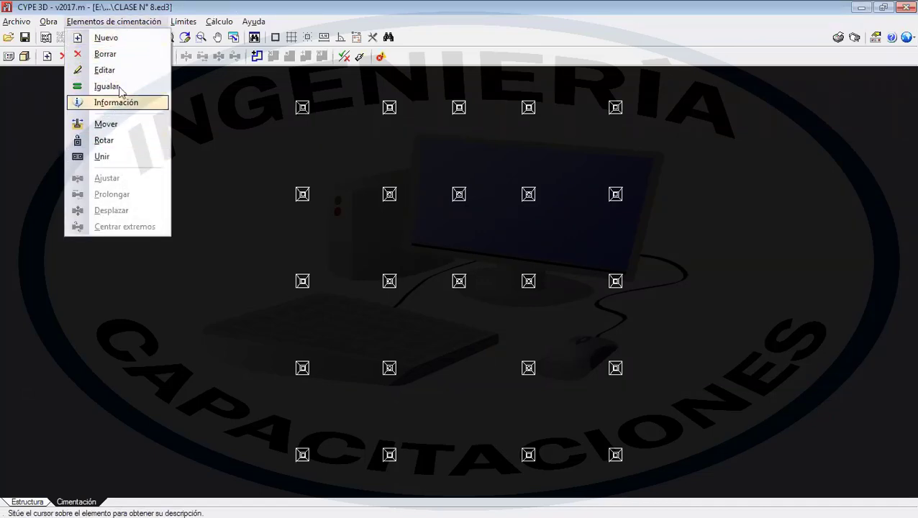
pyautogui.click(119, 21)
pyautogui.click(119, 22)
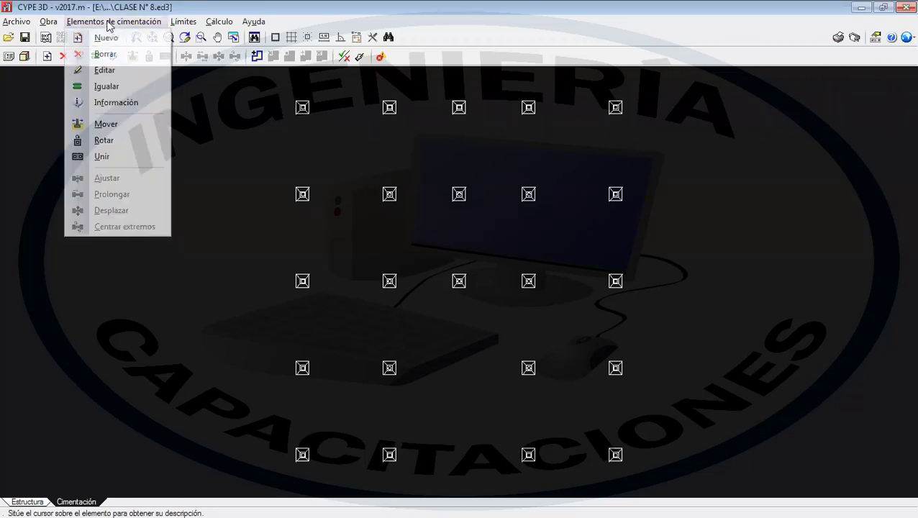
pyautogui.click(97, 36)
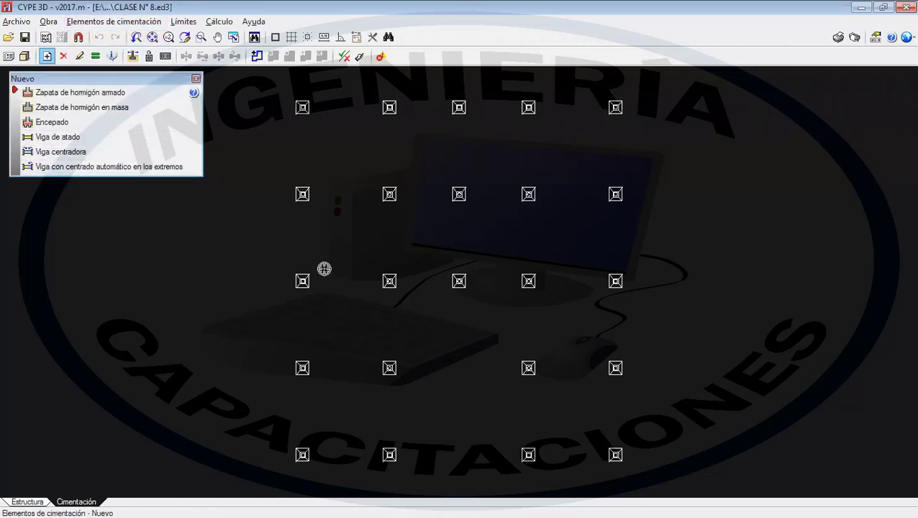
pyautogui.moveTo(307, 267); pyautogui.dragTo(302, 270, button='middle')
pyautogui.click(196, 79)
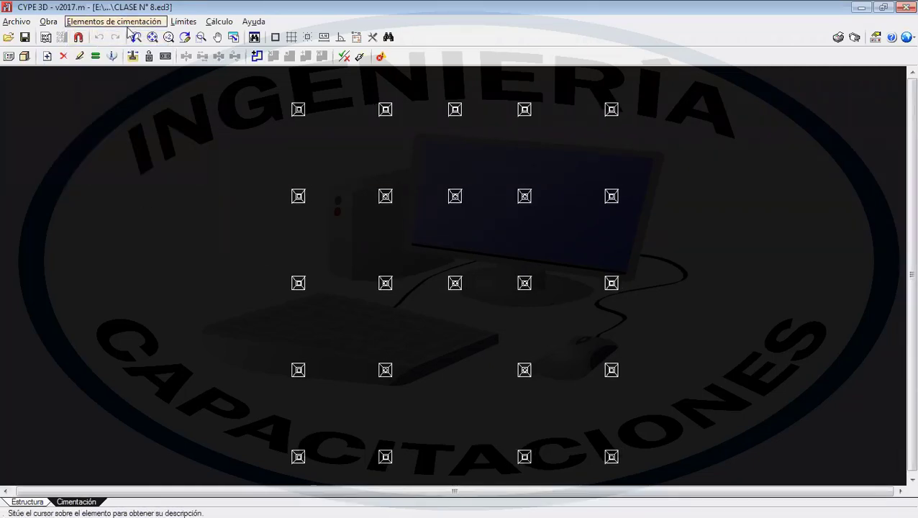
# - Delete all the isolated footings from the foundation plan
pyautogui.click(130, 23)
pyautogui.click(116, 55)
pyautogui.scroll(-2, 318, 151)
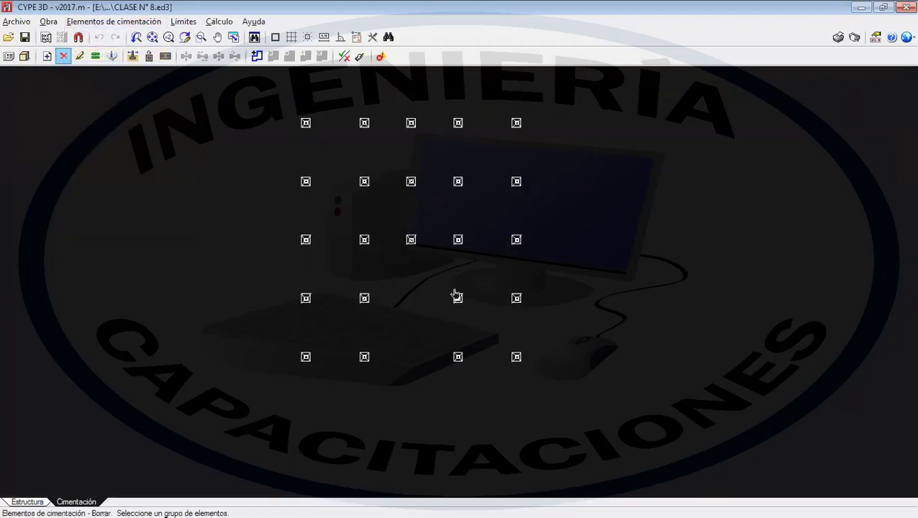
pyautogui.moveTo(605, 402); pyautogui.dragTo(233, 95)
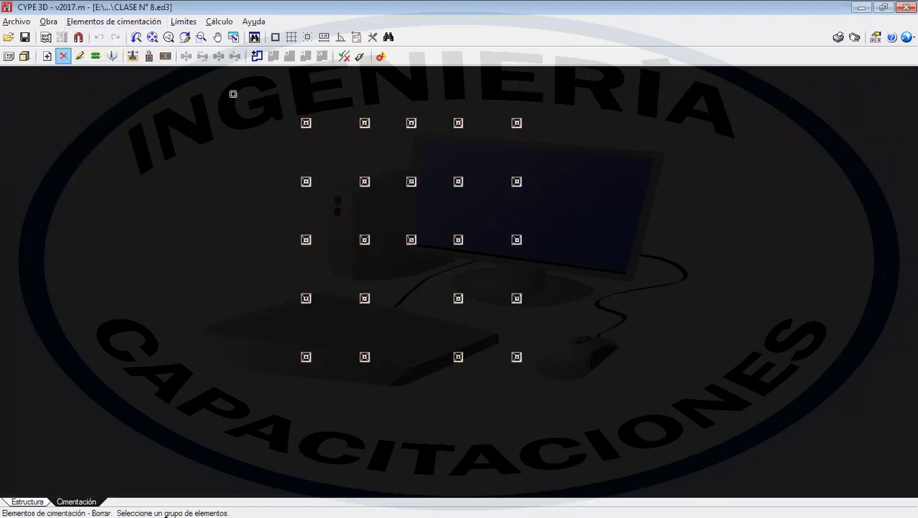
pyautogui.rightClick(358, 173)
pyautogui.scroll(2, 318, 201)
pyautogui.moveTo(317, 201); pyautogui.dragTo(321, 190, button='middle')
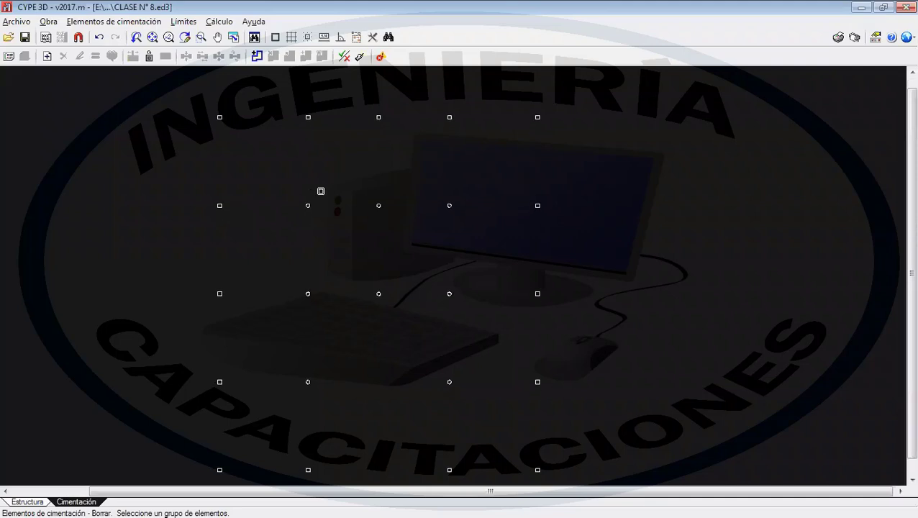
# - Generate the footings automatically under all columns, including tie beams (vigas de atado) between them
pyautogui.click(217, 22)
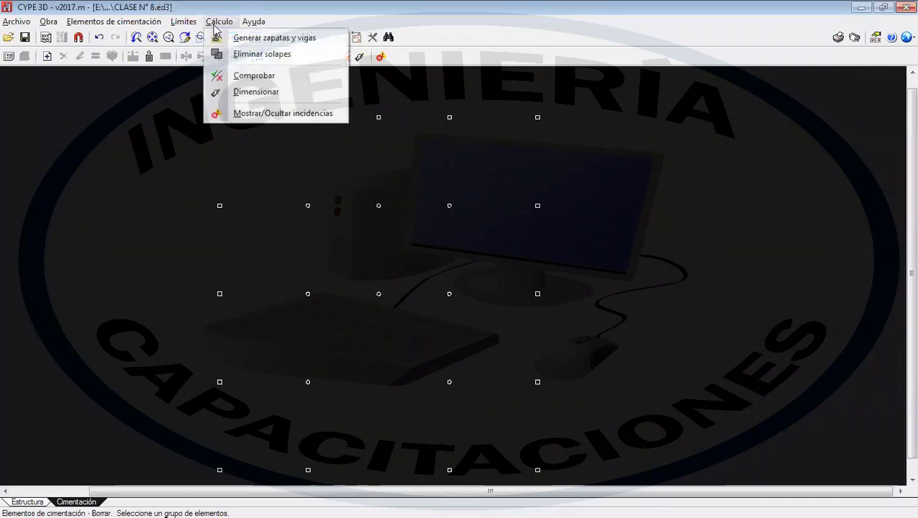
pyautogui.click(283, 40)
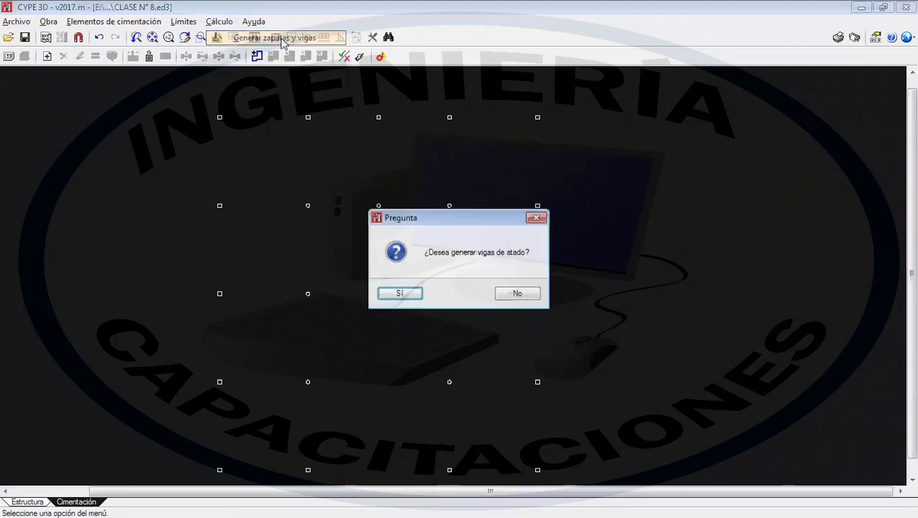
pyautogui.moveTo(452, 223); pyautogui.dragTo(358, 189)
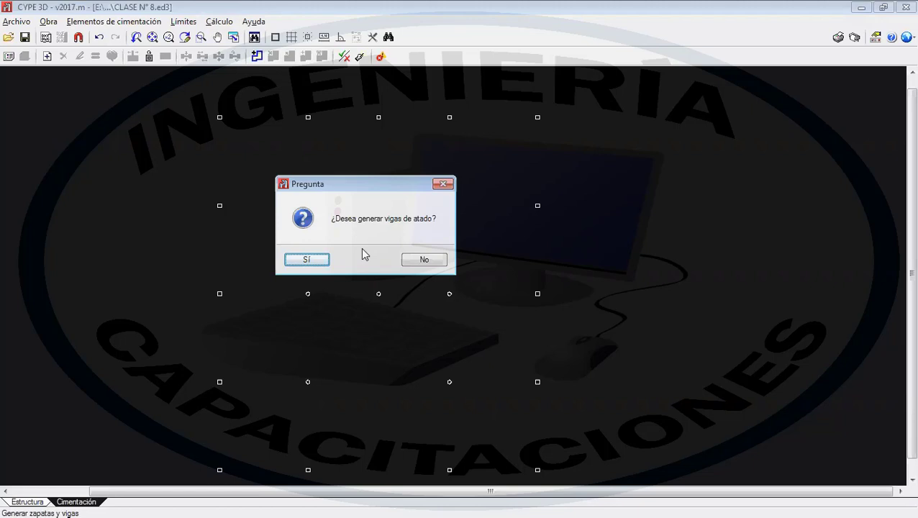
pyautogui.click(321, 260)
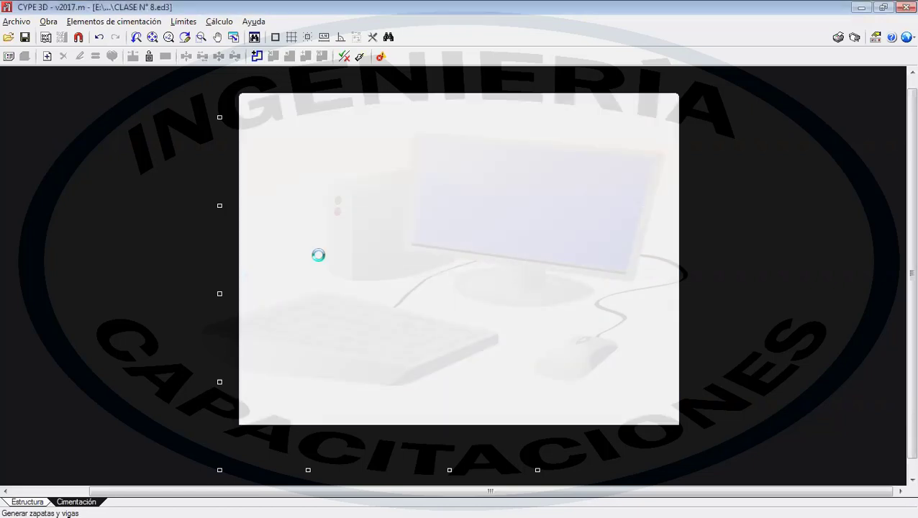
# - Examine the generated footings and tie beams up close, reading the descriptions of the corner footing P12 and its adjoining beam
pyautogui.scroll(2, 309, 151)
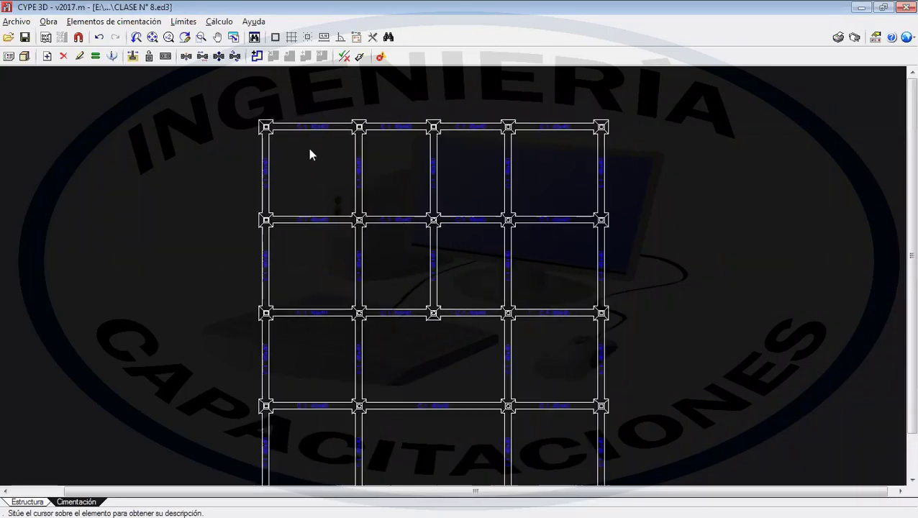
pyautogui.scroll(-2, 318, 172)
pyautogui.scroll(1, 428, 228)
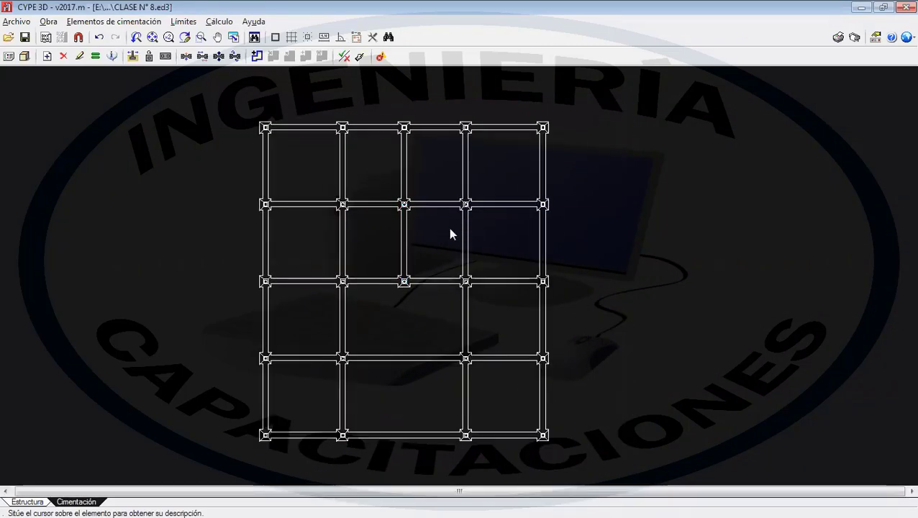
pyautogui.scroll(1, 381, 226)
pyautogui.scroll(4, 270, 194)
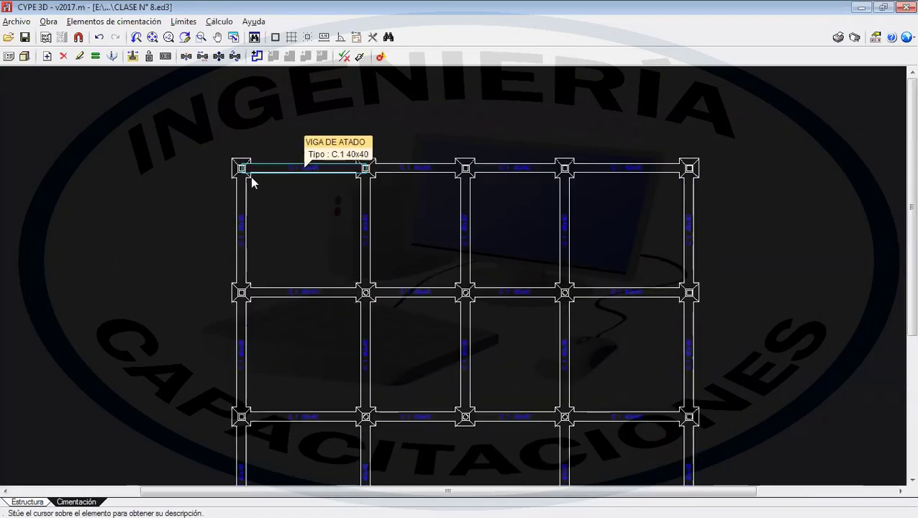
pyautogui.scroll(4, 239, 171)
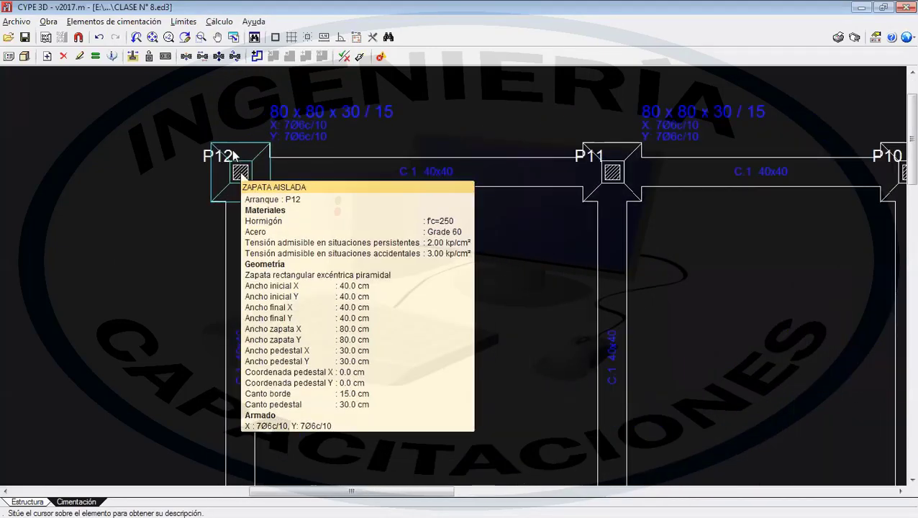
pyautogui.scroll(-3, 252, 163)
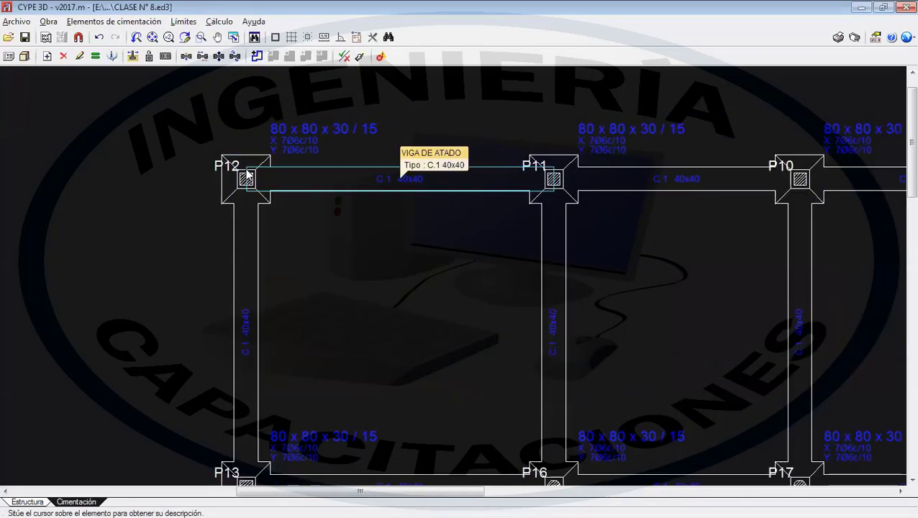
pyautogui.scroll(-5, 239, 173)
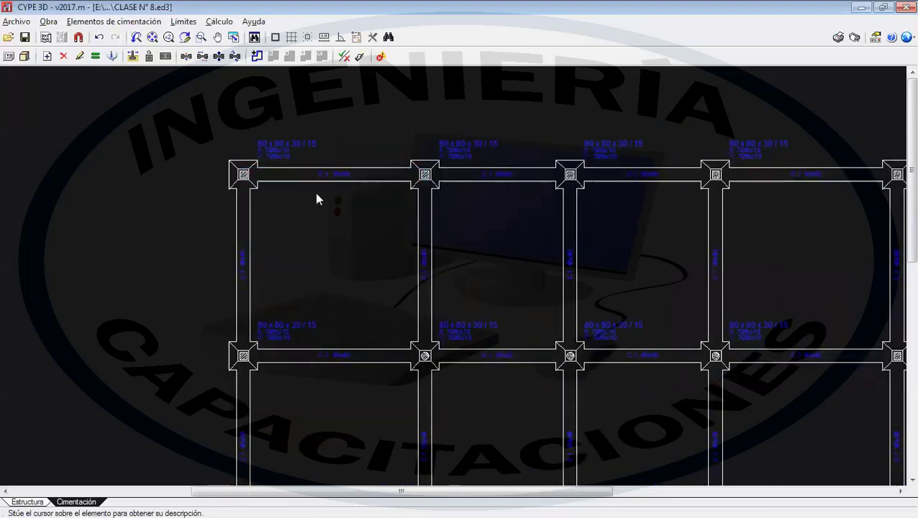
pyautogui.scroll(-3, 368, 200)
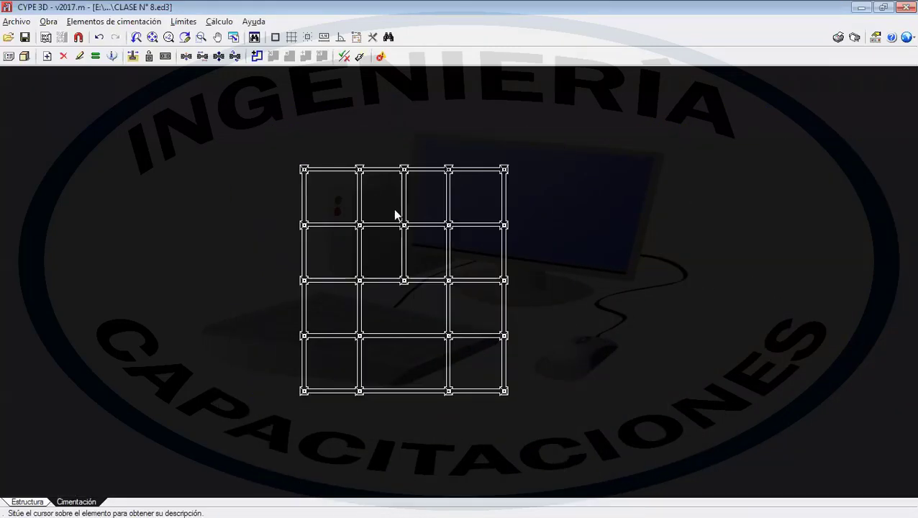
pyautogui.scroll(1, 395, 211)
pyautogui.scroll(2, 397, 211)
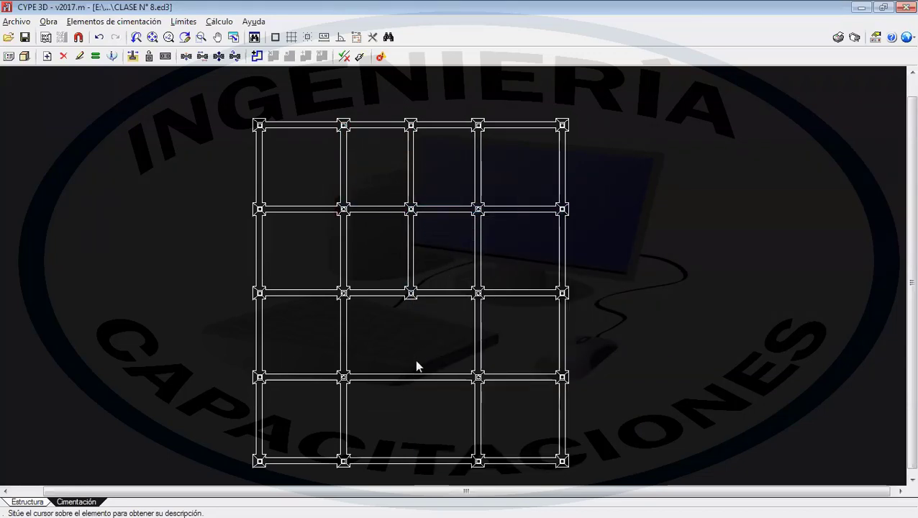
# - Delete the two tie beams across the wide lower central bays and the five tie beams joining the two inner central footings to their neighbours
pyautogui.click(114, 21)
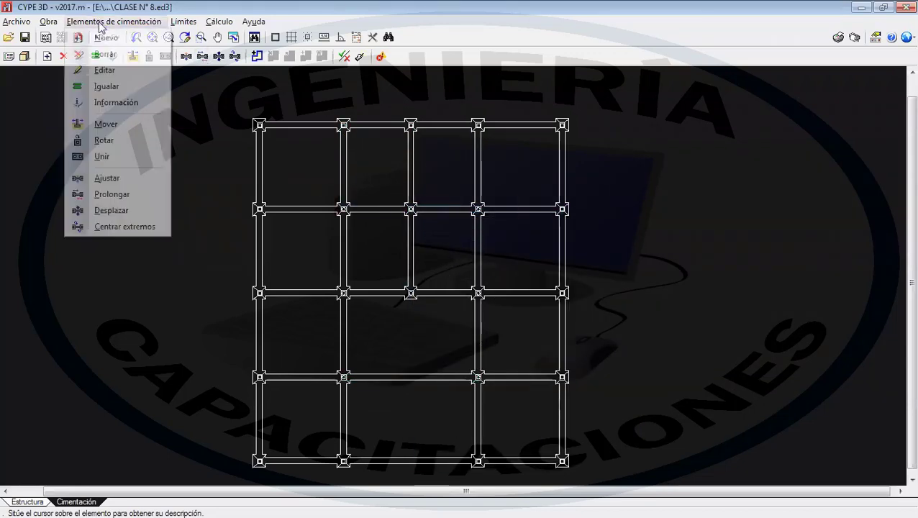
pyautogui.click(92, 54)
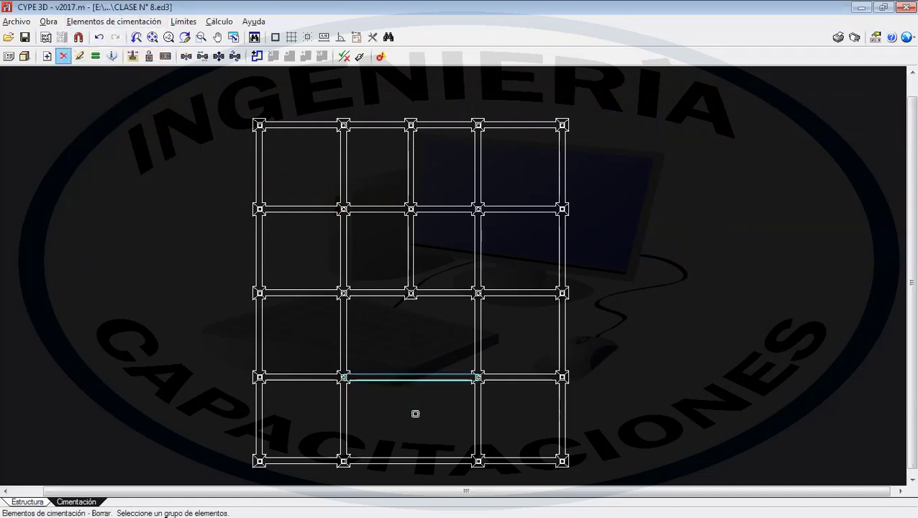
pyautogui.click(423, 463)
pyautogui.rightClick(423, 463)
pyautogui.click(424, 317)
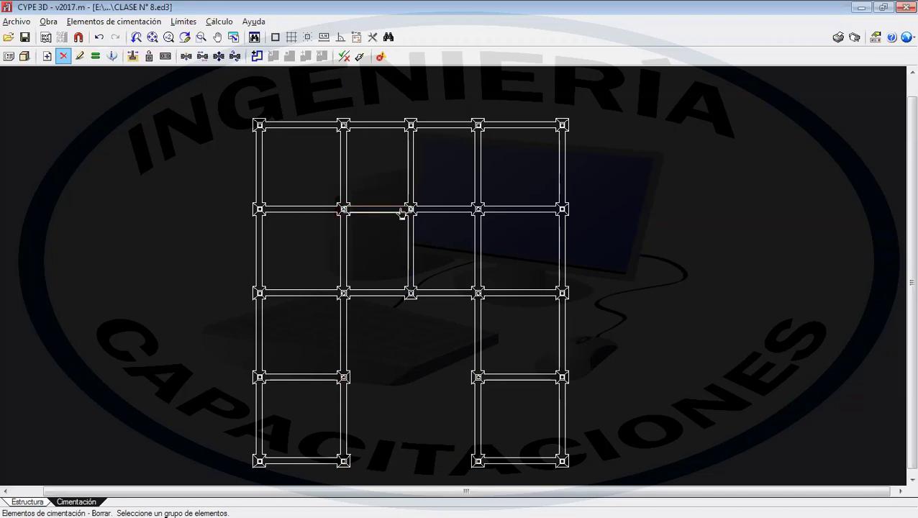
pyautogui.click(382, 298)
pyautogui.click(436, 298)
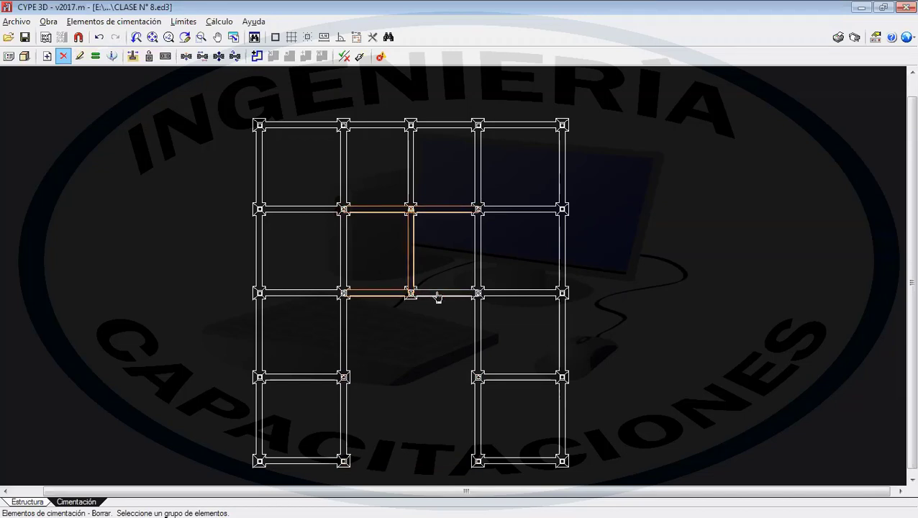
pyautogui.rightClick(438, 298)
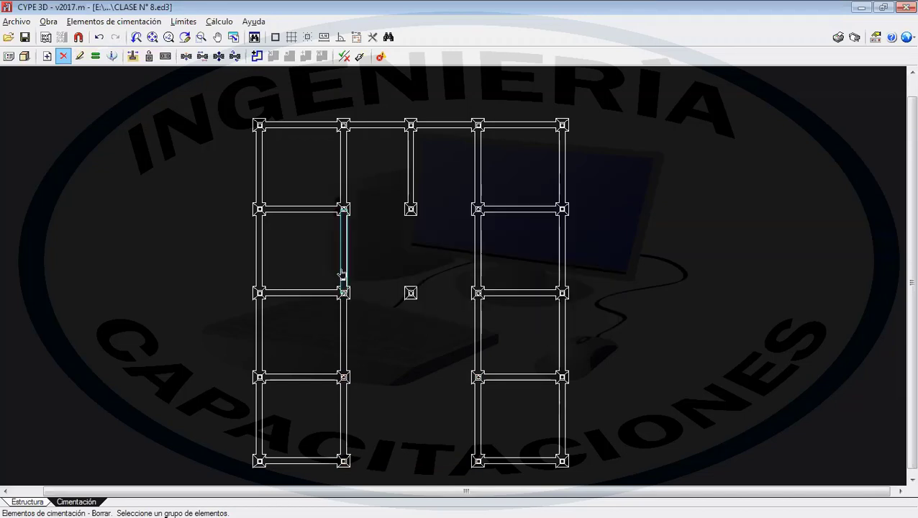
# - Delete the four vertical tie beams flanking the two middle rows of the central area
pyautogui.click(341, 262)
pyautogui.click(347, 323)
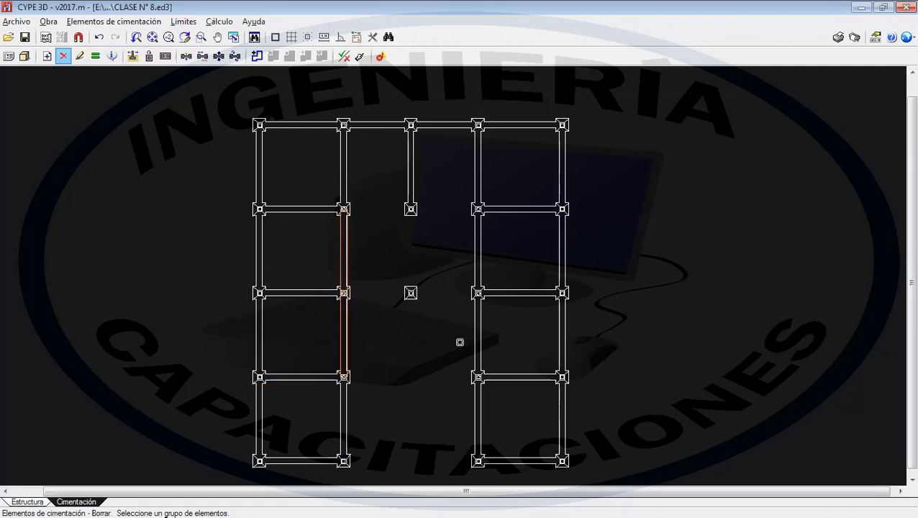
pyautogui.click(476, 320)
pyautogui.click(475, 261)
pyautogui.rightClick(475, 256)
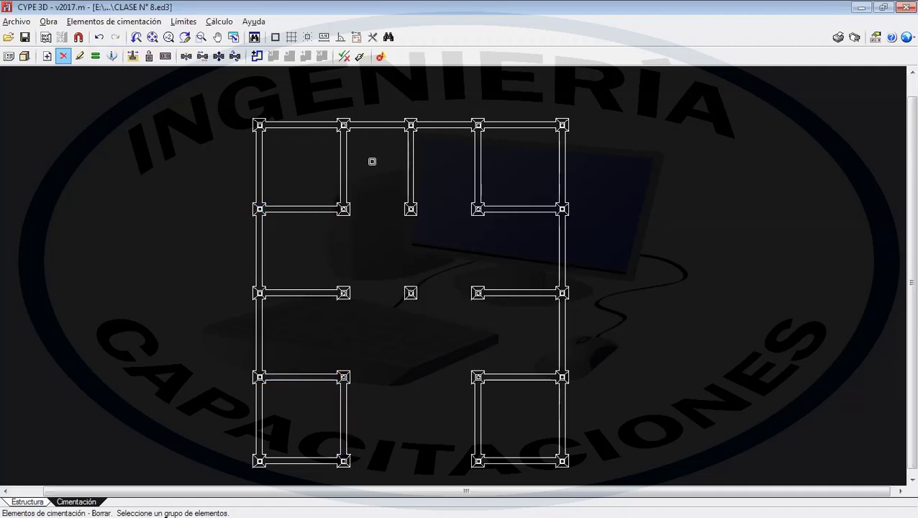
# - Delete all the remaining footings and tie beams from the foundation plan
pyautogui.click(144, 22)
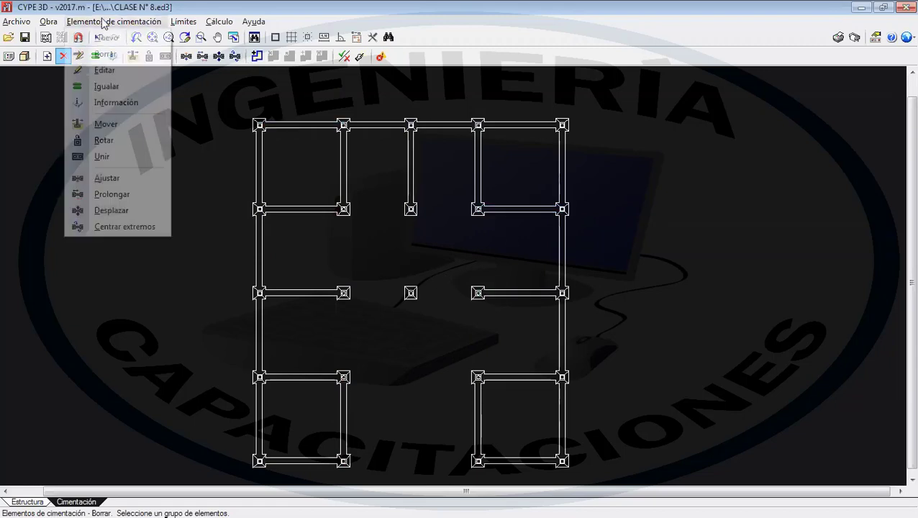
pyautogui.click(104, 54)
pyautogui.scroll(-1, 602, 393)
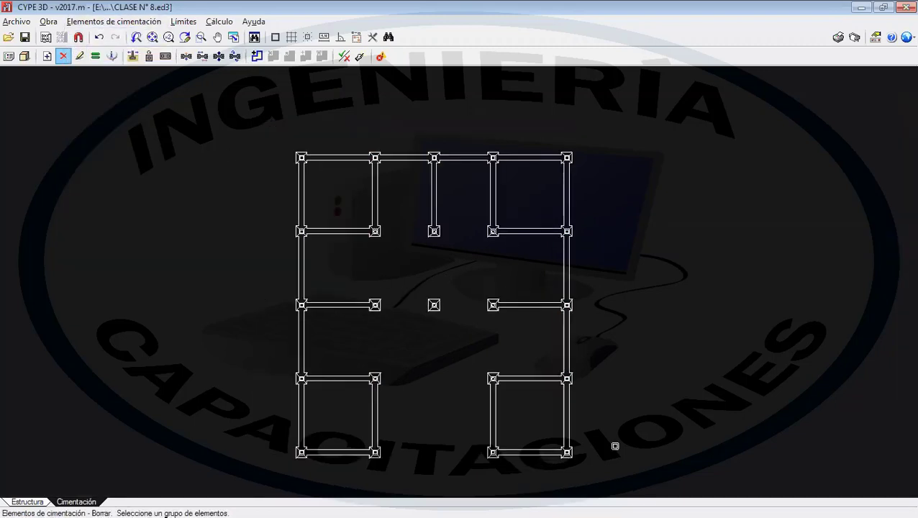
pyautogui.moveTo(615, 483); pyautogui.dragTo(243, 129)
pyautogui.rightClick(243, 129)
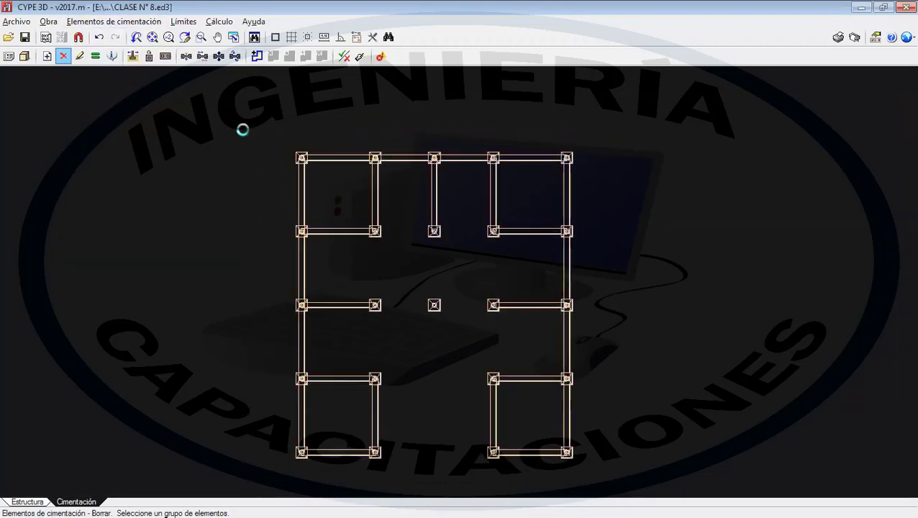
# - Generate the footings automatically under all columns, without tie beams
pyautogui.click(219, 21)
pyautogui.click(274, 37)
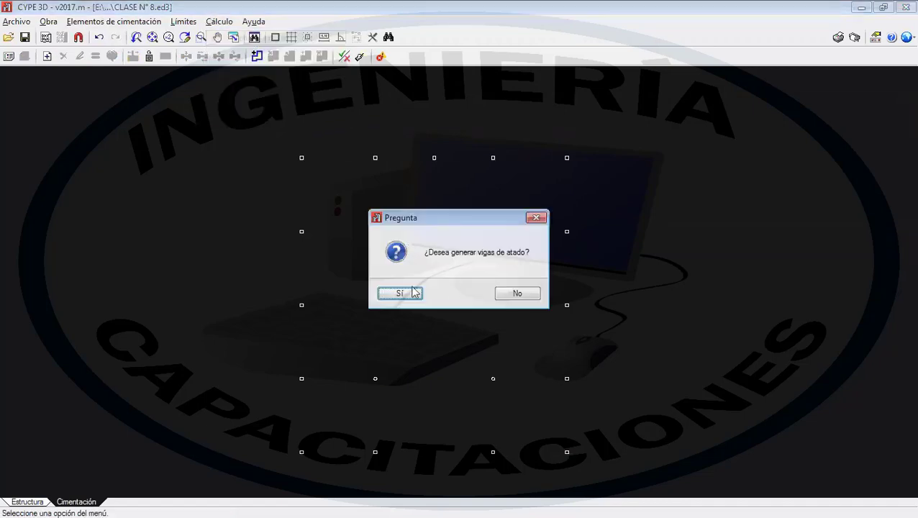
pyautogui.click(505, 294)
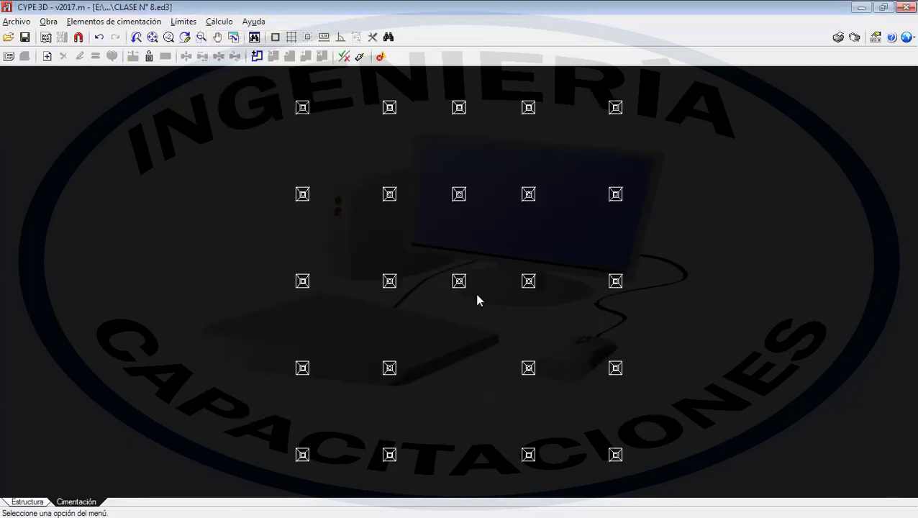
pyautogui.scroll(-2, 394, 295)
pyautogui.scroll(1, 391, 290)
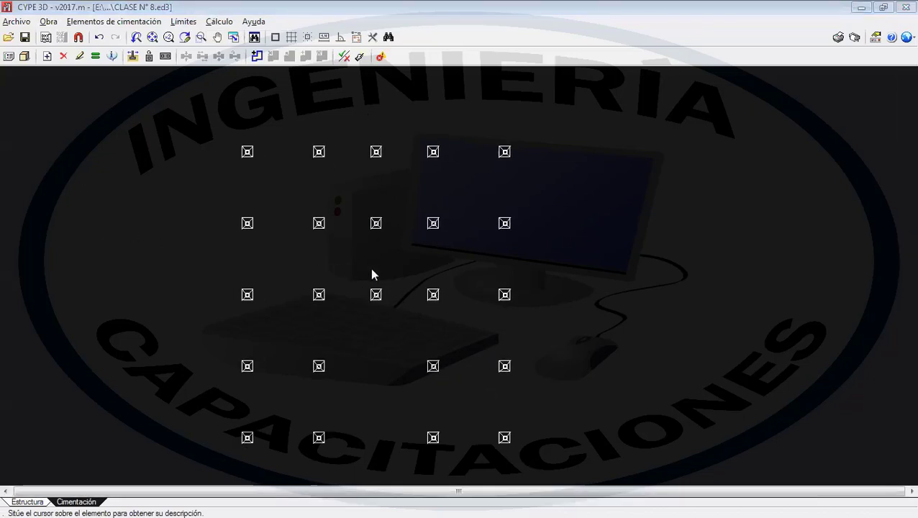
pyautogui.moveTo(230, 289); pyautogui.dragTo(230, 260, button='middle')
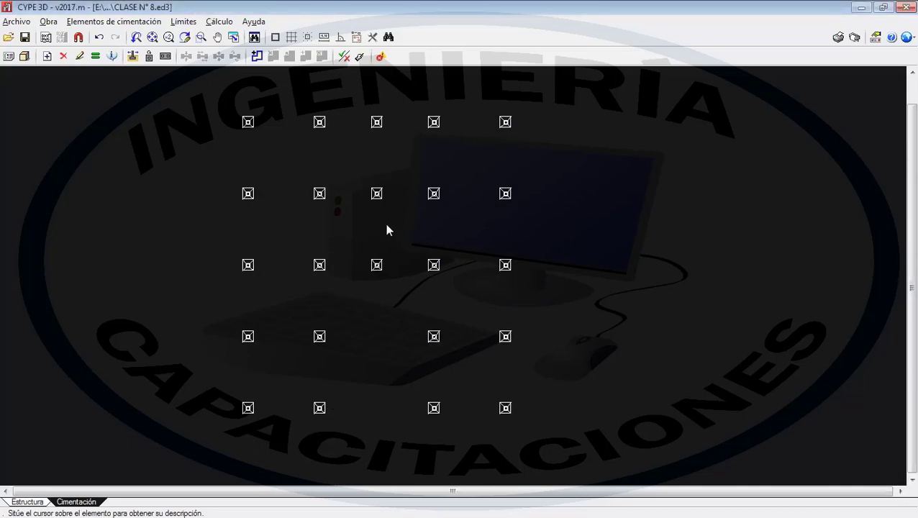
pyautogui.click(219, 22)
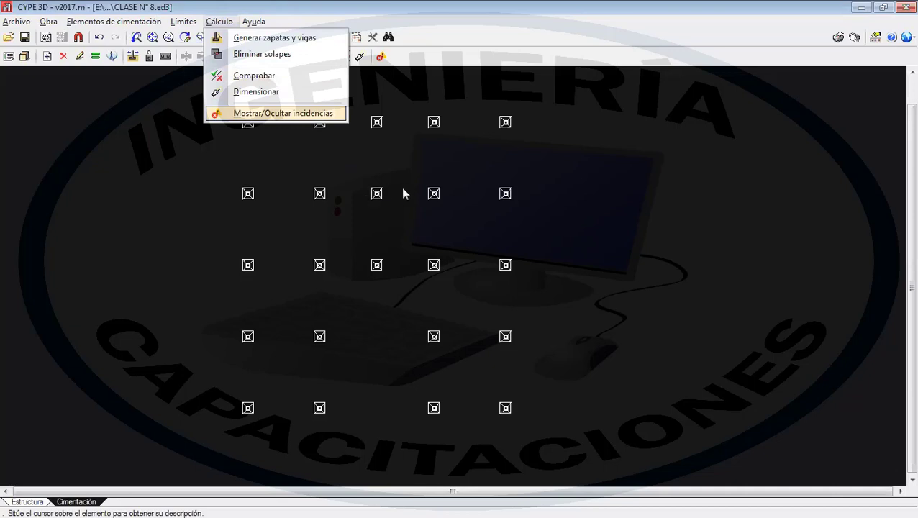
pyautogui.click(219, 22)
pyautogui.moveTo(337, 159); pyautogui.dragTo(337, 175, button='middle')
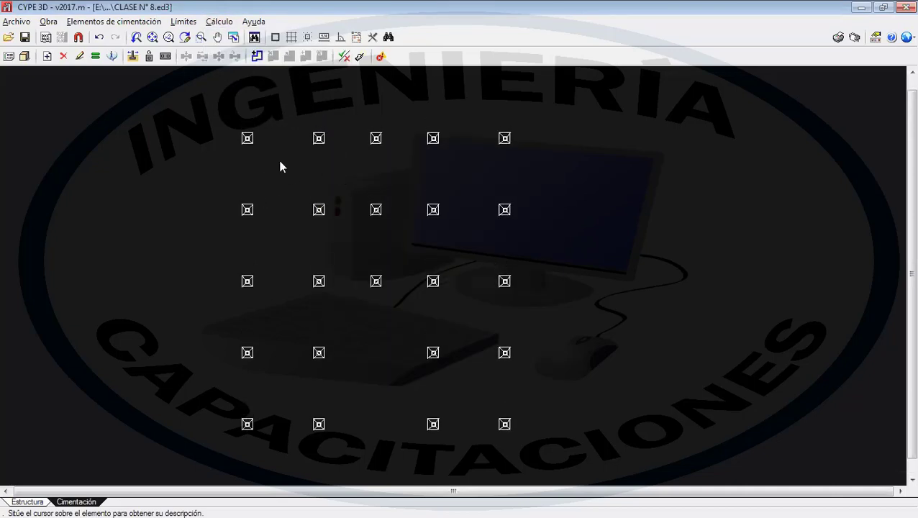
pyautogui.click(213, 22)
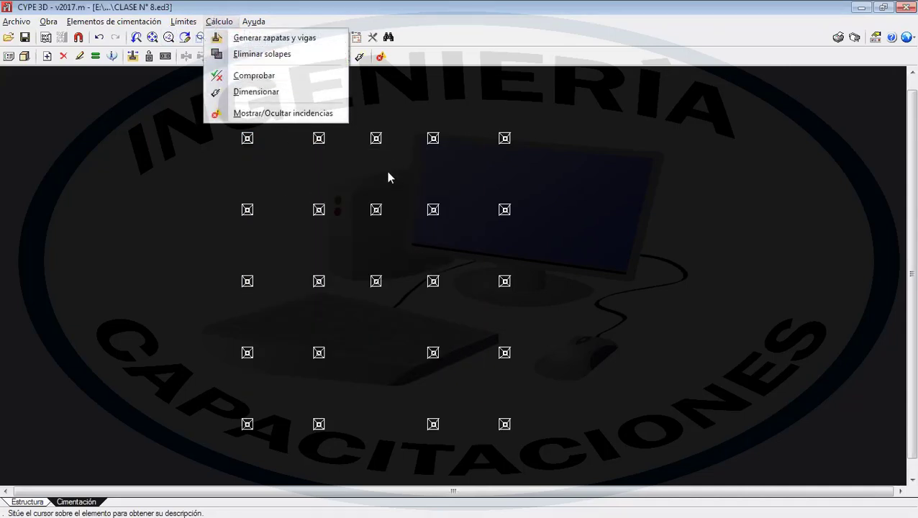
pyautogui.click(237, 38)
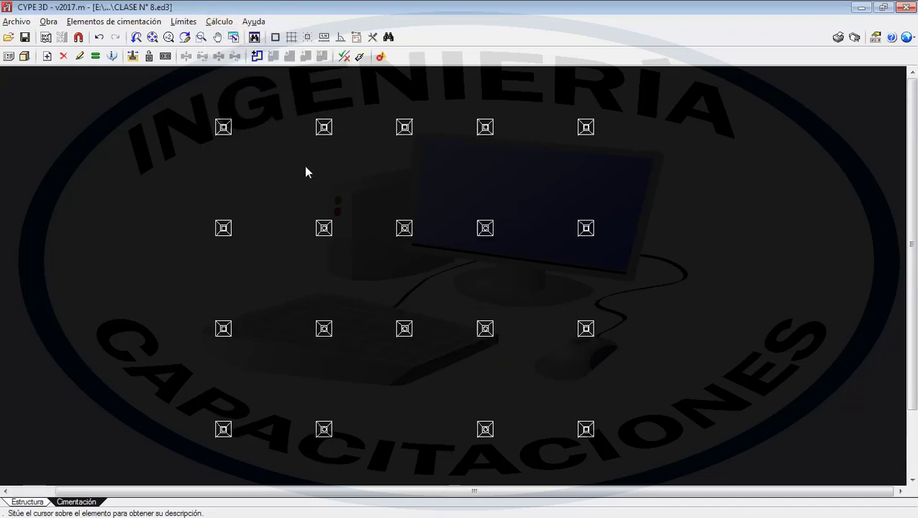
pyautogui.scroll(3, 225, 159)
pyautogui.moveTo(236, 118)
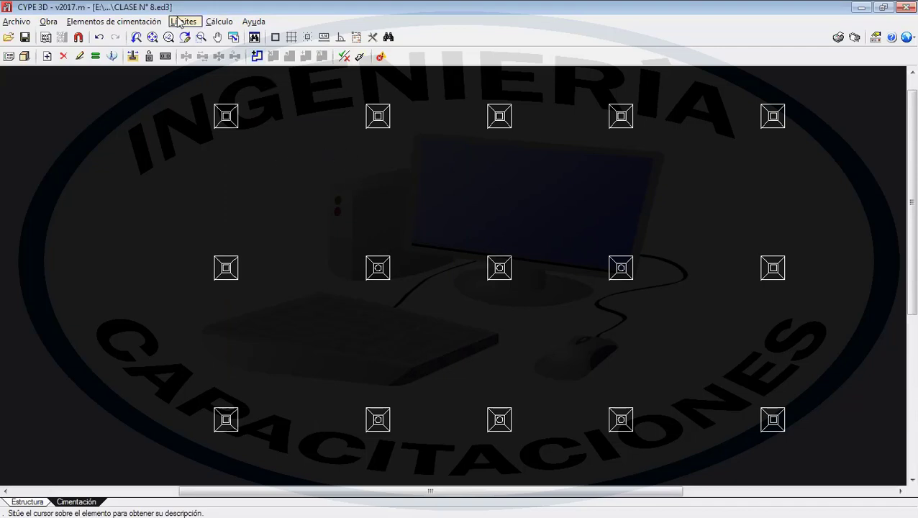
# - Run the design check (Comprobar) on all the isolated footings and look over the marked elements in the full foundation plan
pyautogui.click(219, 21)
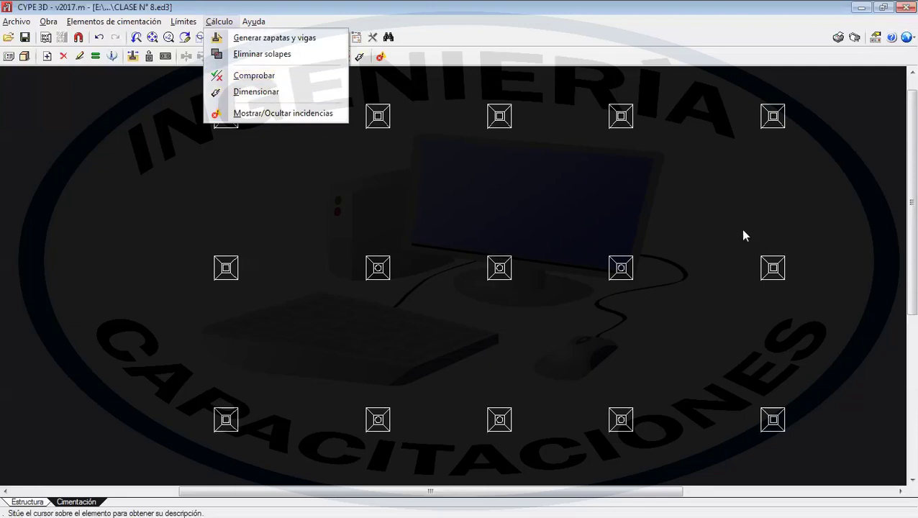
pyautogui.click(280, 76)
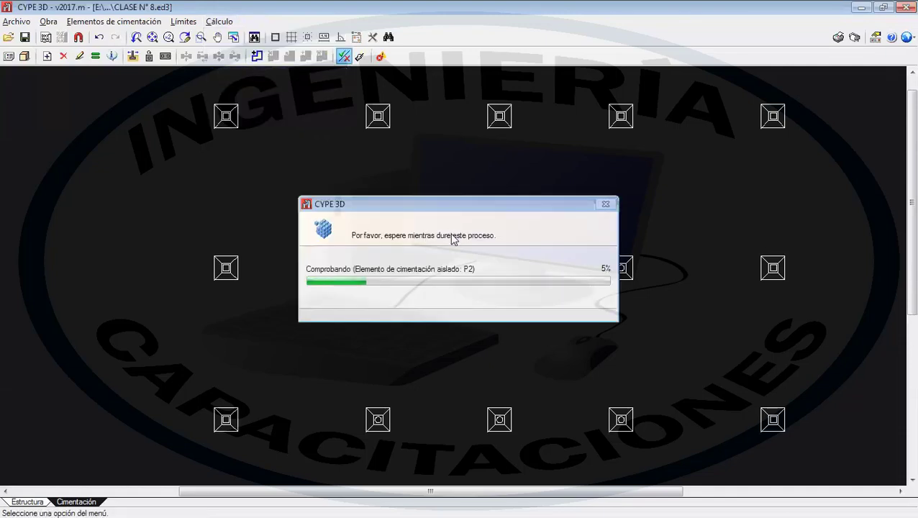
pyautogui.scroll(-5, 439, 266)
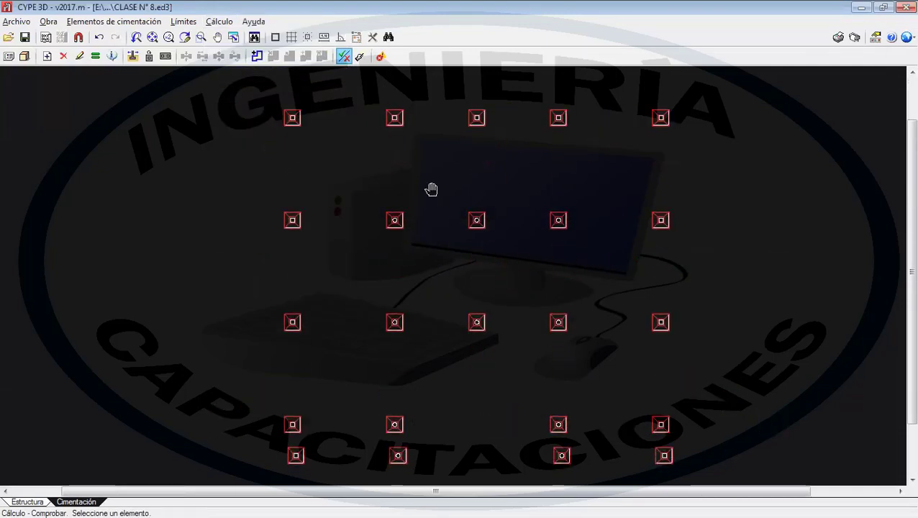
pyautogui.scroll(-1, 430, 194)
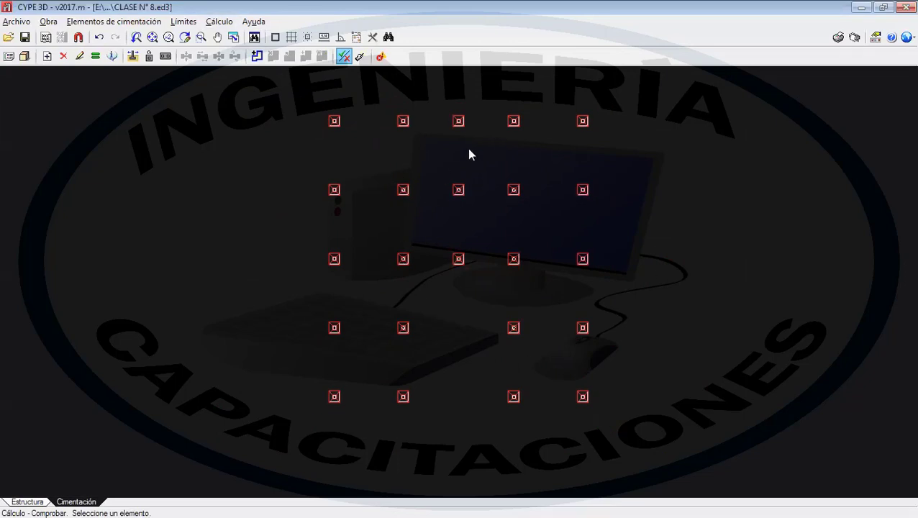
pyautogui.moveTo(419, 160); pyautogui.dragTo(389, 178, button='middle')
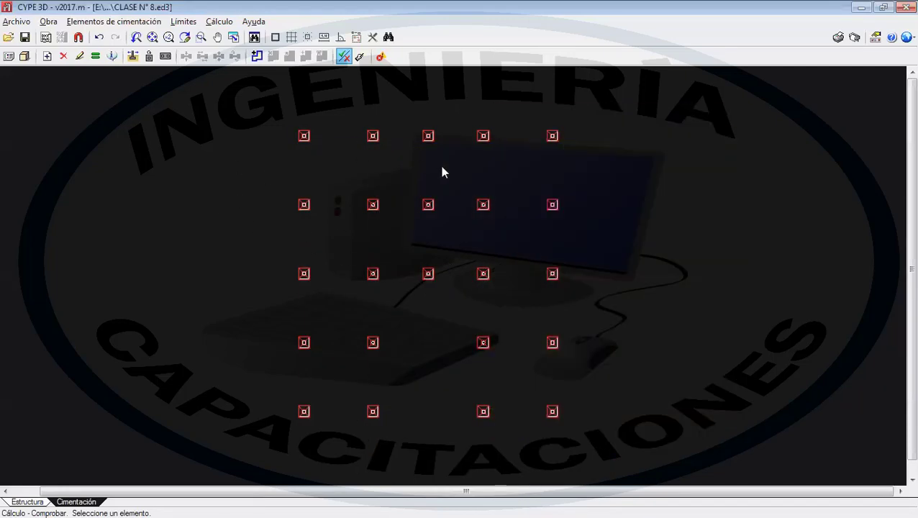
pyautogui.moveTo(370, 205)
pyautogui.scroll(1, 413, 140)
pyautogui.moveTo(363, 146)
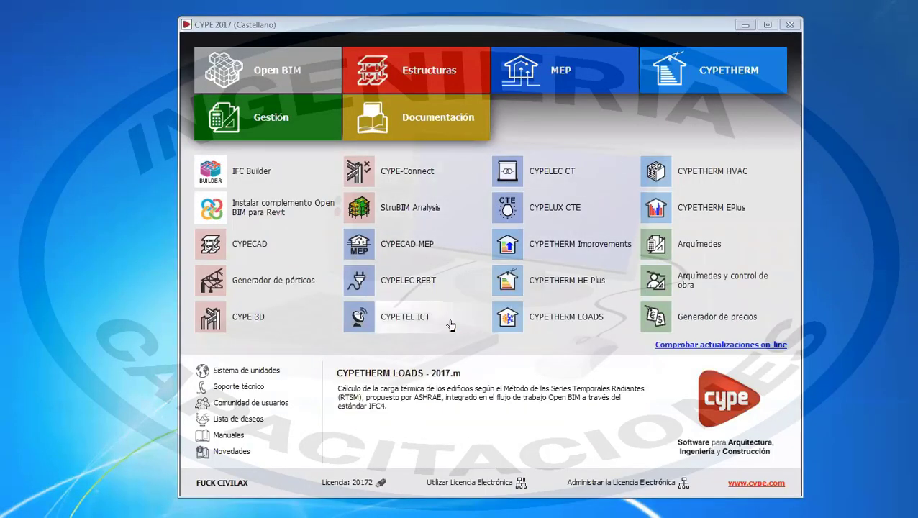
# - Start CYPE 3D, reopen the recent job CLASE N° 8.ed3 and display its foundation plan
pyautogui.click(268, 318)
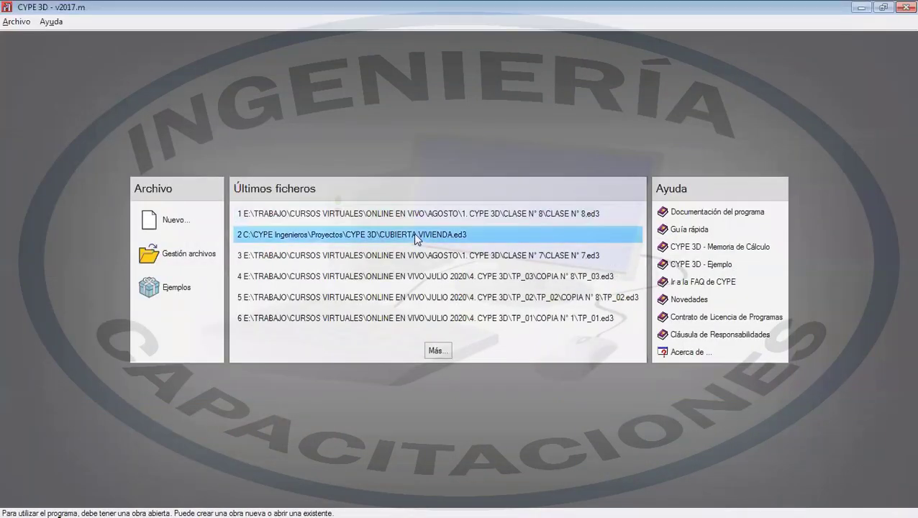
pyautogui.click(469, 211)
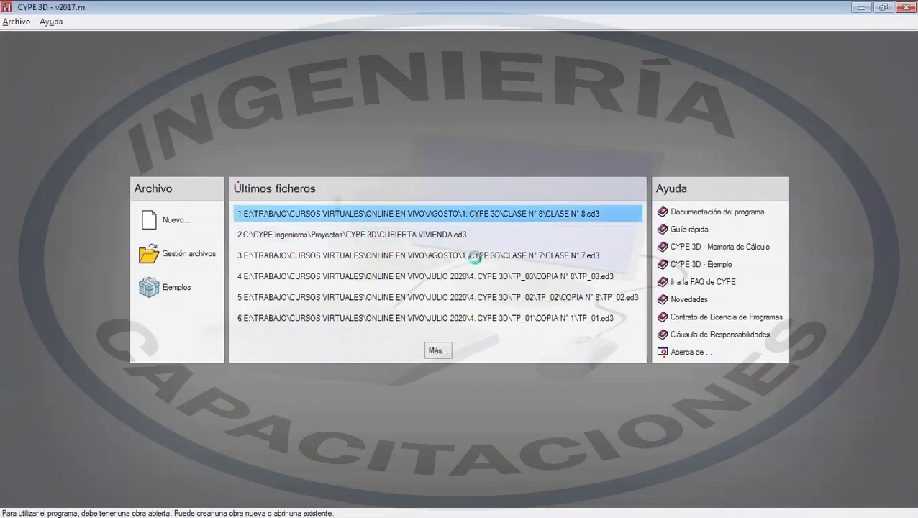
pyautogui.click(76, 502)
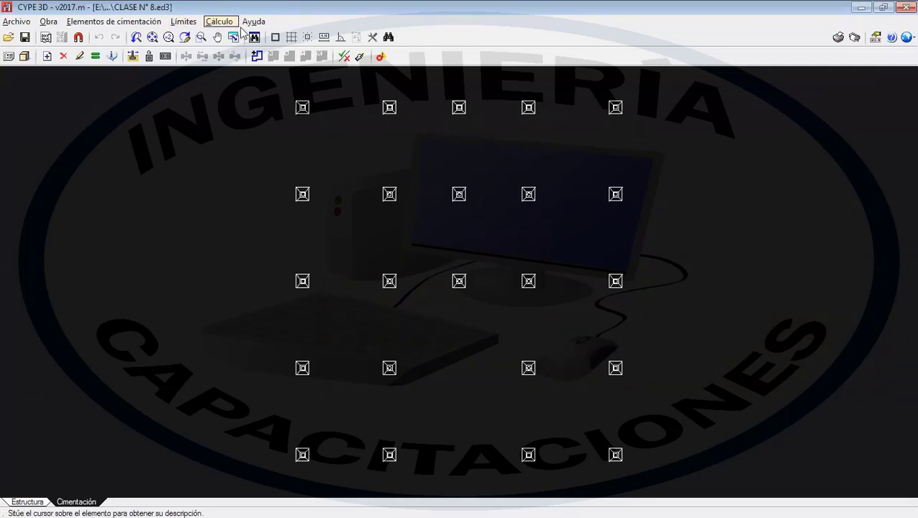
# - Delete all the isolated footings from the foundation plan
pyautogui.scroll(-1, 528, 194)
pyautogui.moveTo(529, 194); pyautogui.dragTo(468, 196, button='middle')
pyautogui.scroll(-1, 469, 196)
pyautogui.click(218, 21)
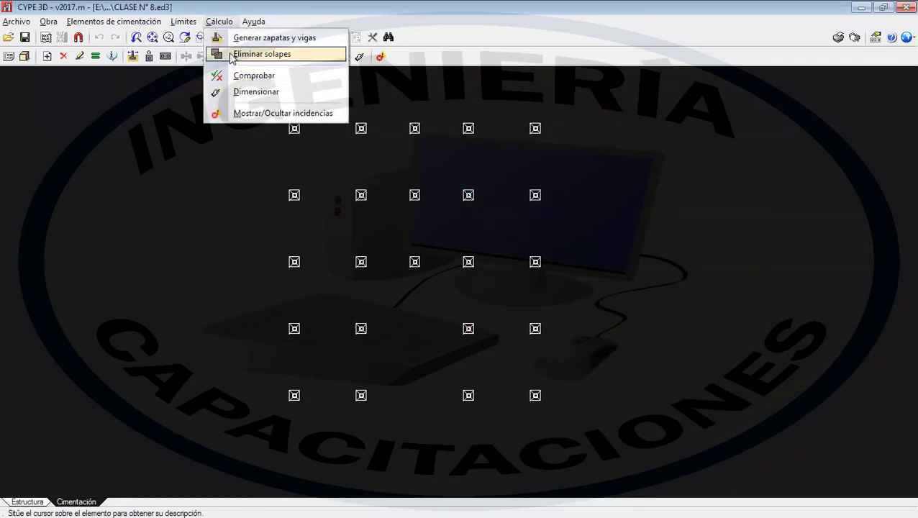
pyautogui.moveTo(113, 21)
pyautogui.click(108, 61)
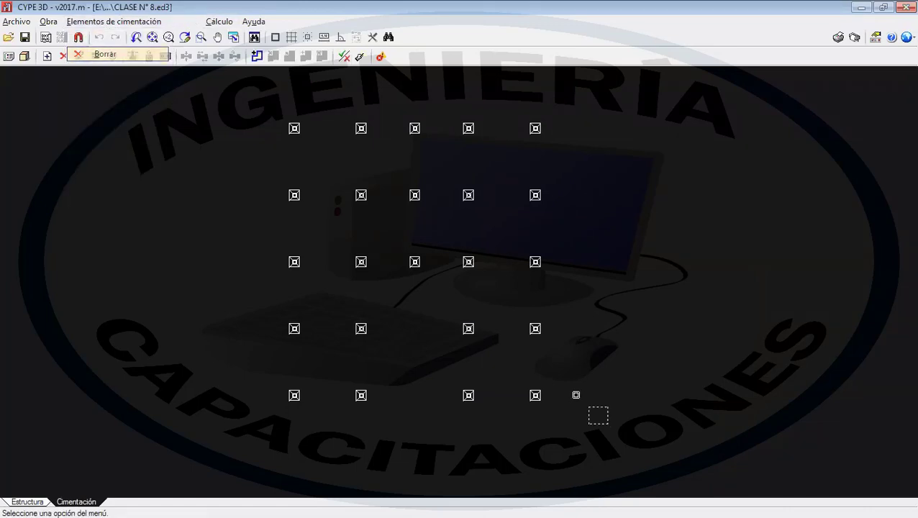
pyautogui.click(607, 425)
pyautogui.click(239, 109)
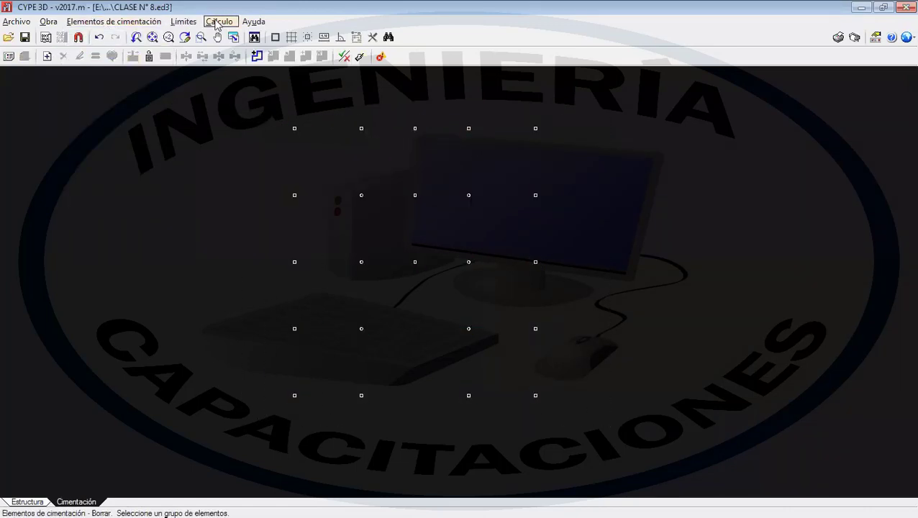
# - Generate the footings automatically under all columns, this time with tie beams
pyautogui.click(219, 22)
pyautogui.click(263, 44)
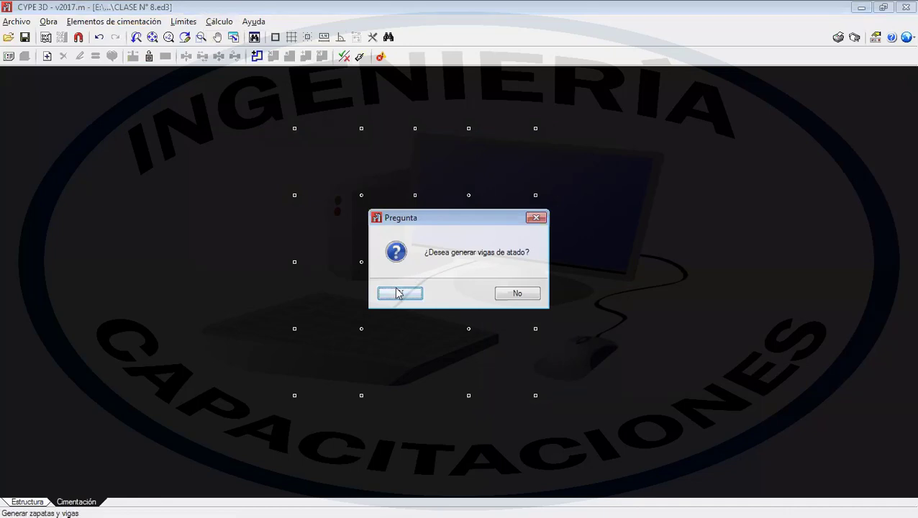
pyautogui.click(401, 293)
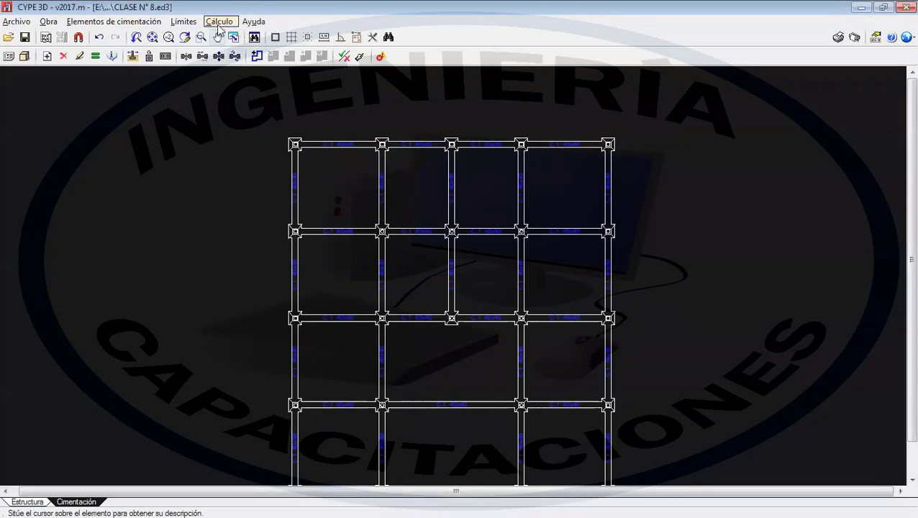
# - Run the design check (Comprobar) on footing P17 in the second row and open its complete list of checks
pyautogui.click(218, 21)
pyautogui.click(253, 76)
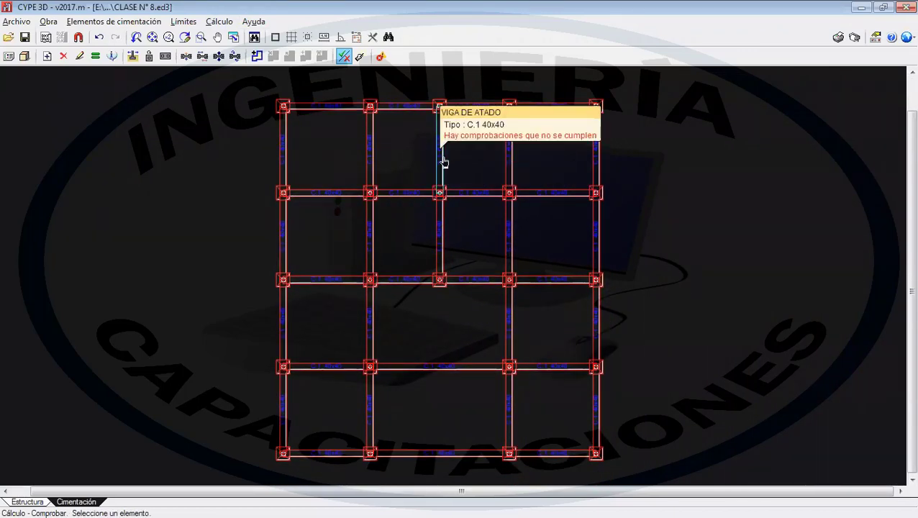
pyautogui.moveTo(439, 194)
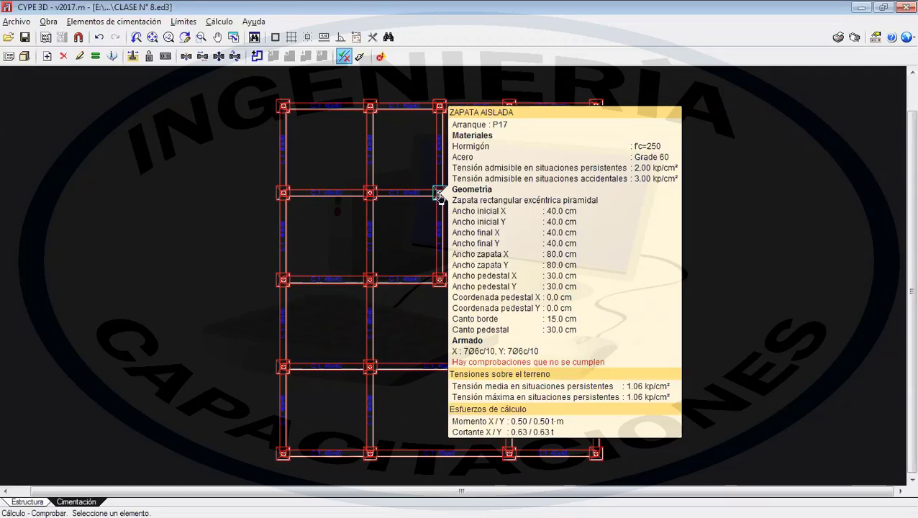
pyautogui.click(440, 195)
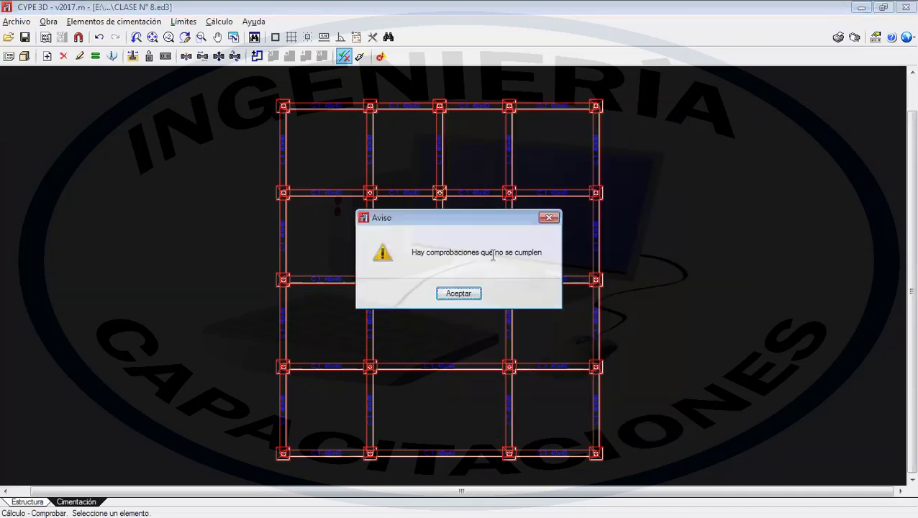
pyautogui.click(466, 294)
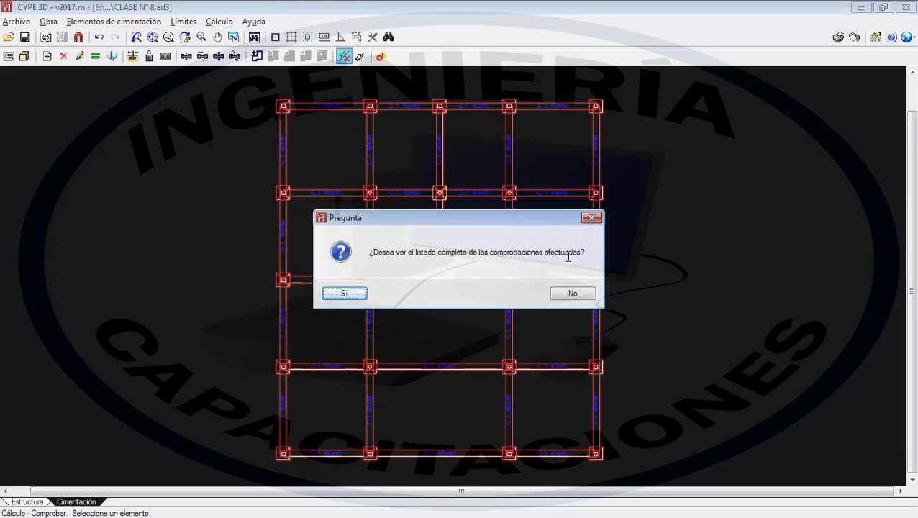
pyautogui.click(346, 294)
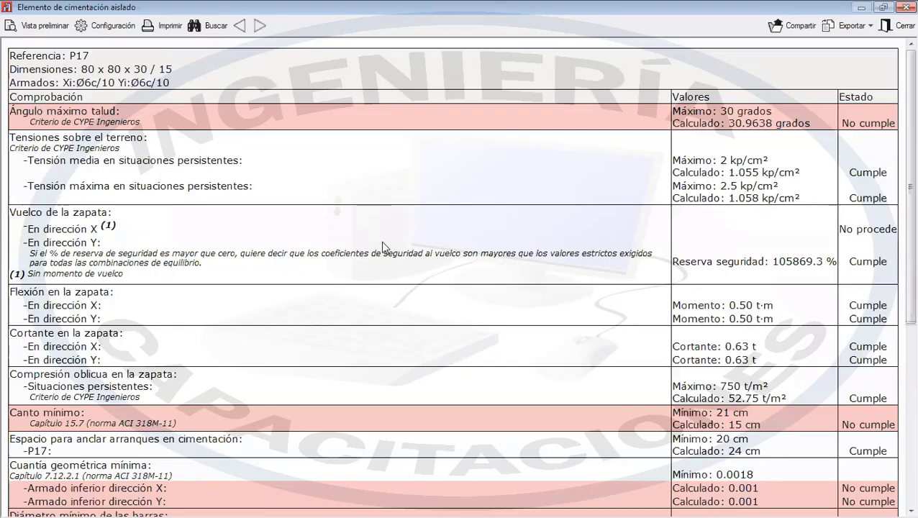
# - Look through the complete check report of footing P17 from beginning to end
pyautogui.scroll(-3, 383, 251)
pyautogui.scroll(-1, 383, 281)
pyautogui.scroll(4, 384, 315)
pyautogui.scroll(-4, 384, 315)
pyautogui.scroll(4, 360, 292)
pyautogui.moveTo(415, 203); pyautogui.dragTo(603, 264)
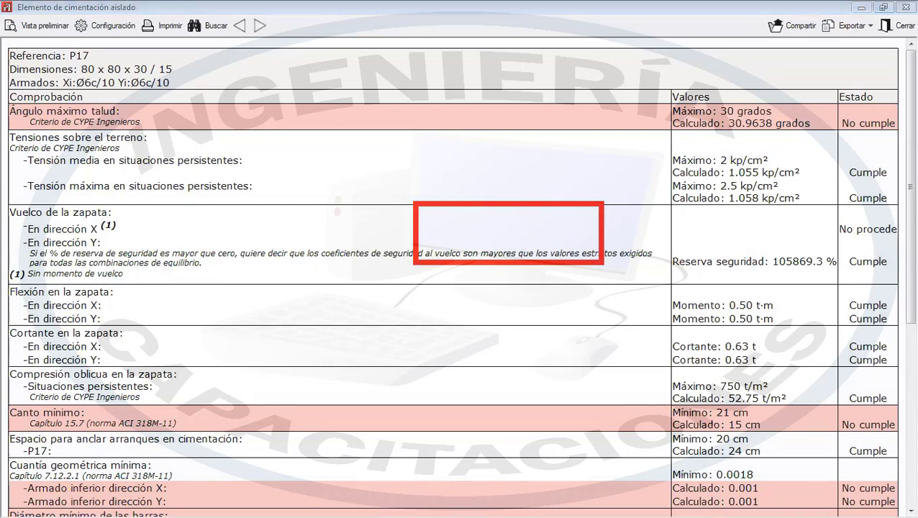
pyautogui.moveTo(413, 202)
pyautogui.mouseDown()
pyautogui.moveTo(466, 157)
pyautogui.moveTo(529, 156)
pyautogui.moveTo(565, 158)
pyautogui.moveTo(603, 202)
pyautogui.mouseUp()
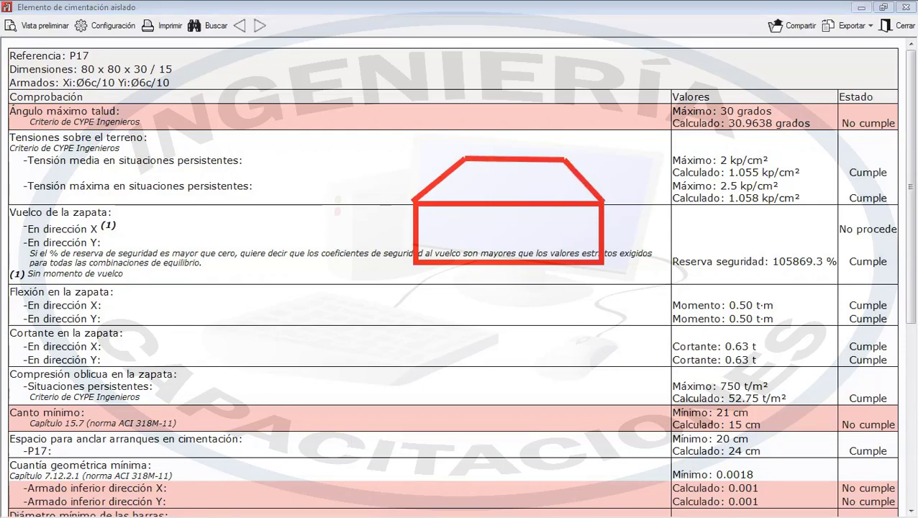
pyautogui.moveTo(463, 162); pyautogui.dragTo(454, 202)
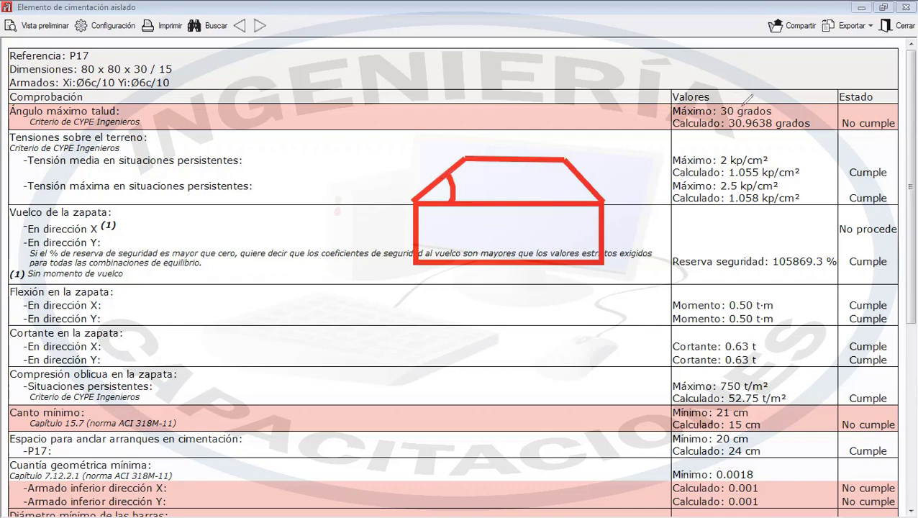
pyautogui.moveTo(624, 120); pyautogui.dragTo(689, 67)
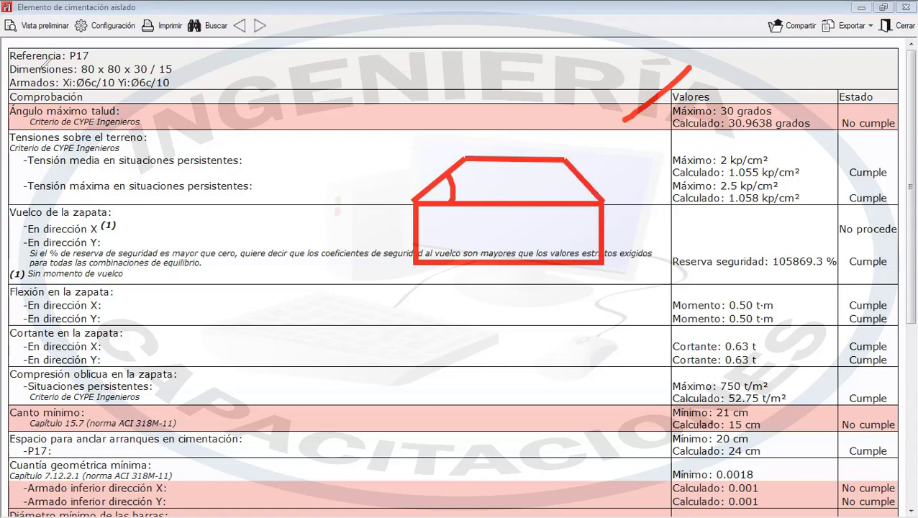
pyautogui.press('Escape')
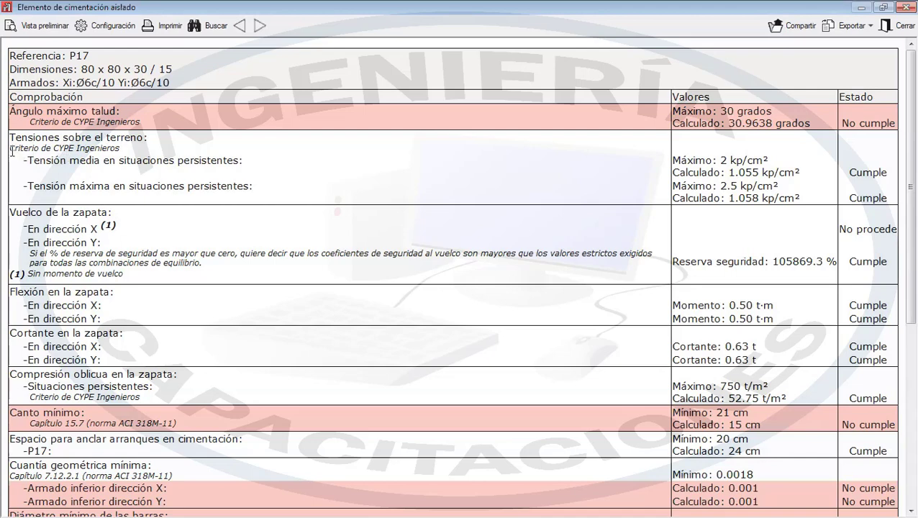
# - Examine footing P17's soil stress checks, comparing the maximum and calculated values for average and maximum stress in persistent situations
pyautogui.moveTo(10, 147); pyautogui.dragTo(119, 148)
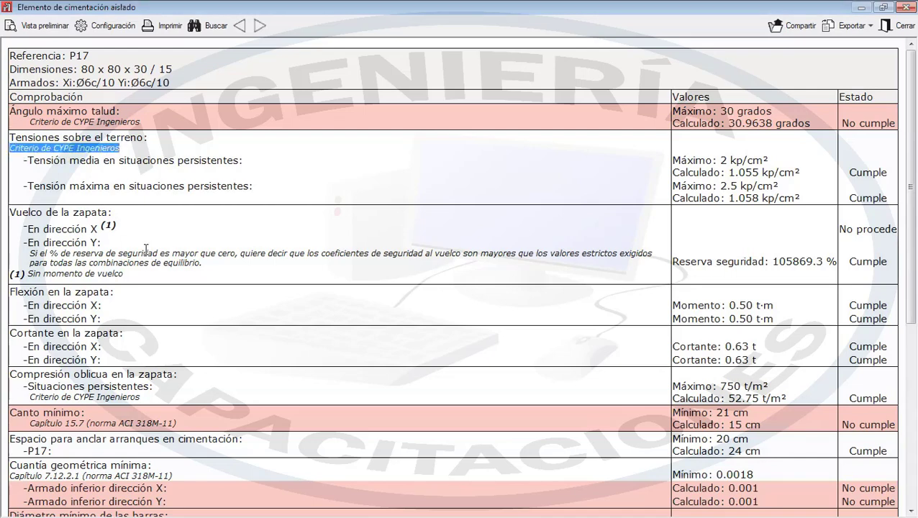
pyautogui.moveTo(29, 161); pyautogui.dragTo(242, 162)
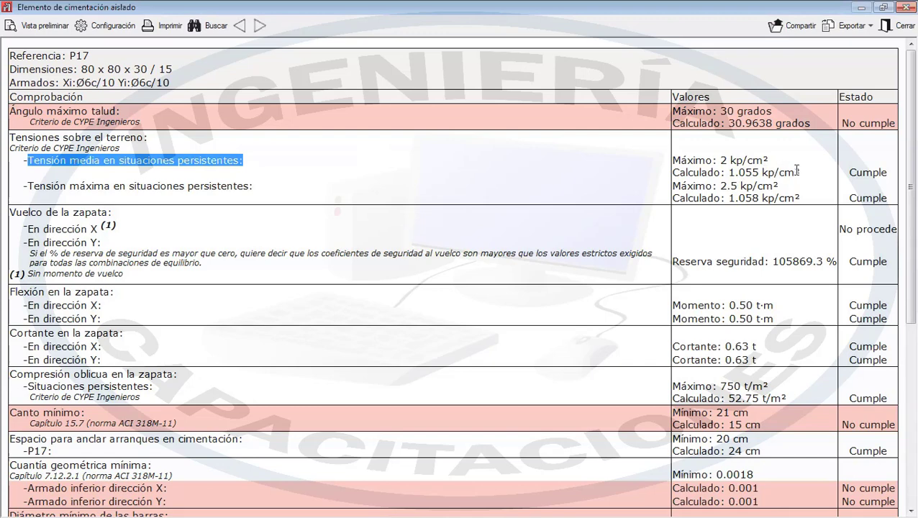
pyautogui.moveTo(798, 171); pyautogui.dragTo(673, 155)
pyautogui.click(683, 155)
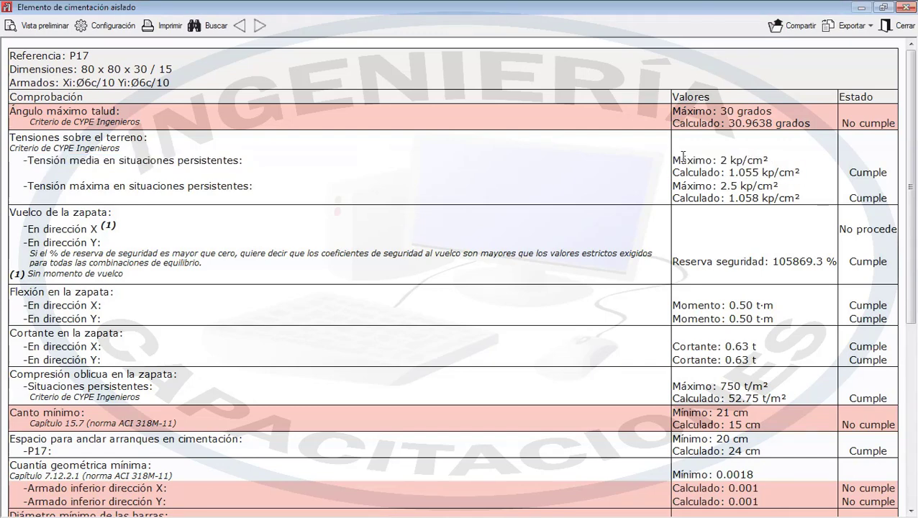
pyautogui.moveTo(768, 163); pyautogui.dragTo(673, 162)
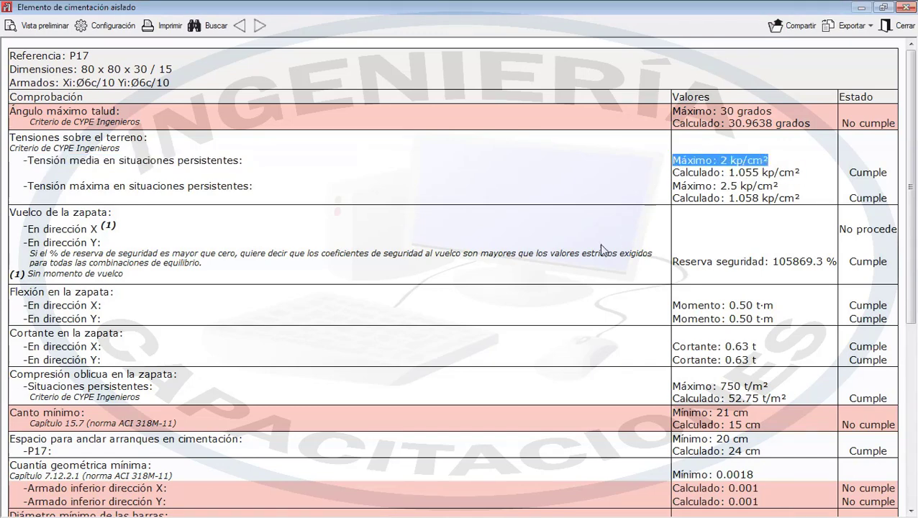
pyautogui.moveTo(804, 173); pyautogui.dragTo(673, 173)
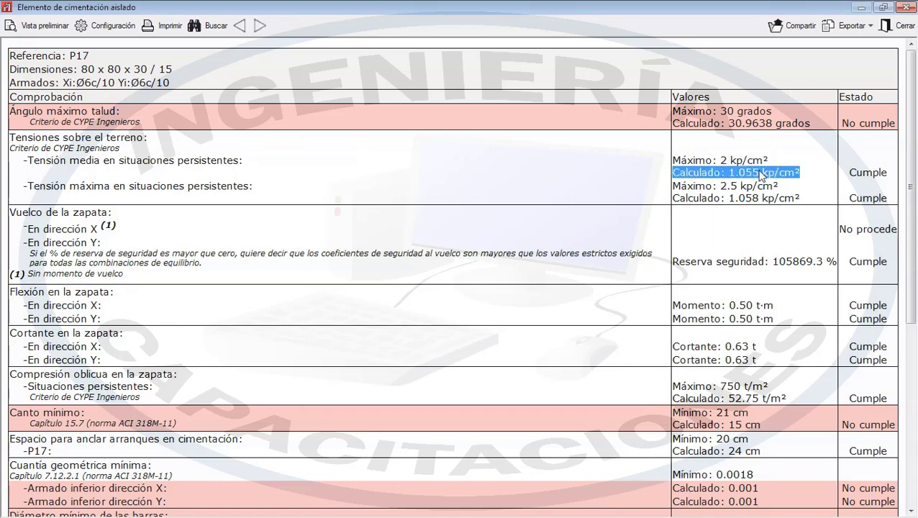
pyautogui.moveTo(800, 172); pyautogui.dragTo(666, 156)
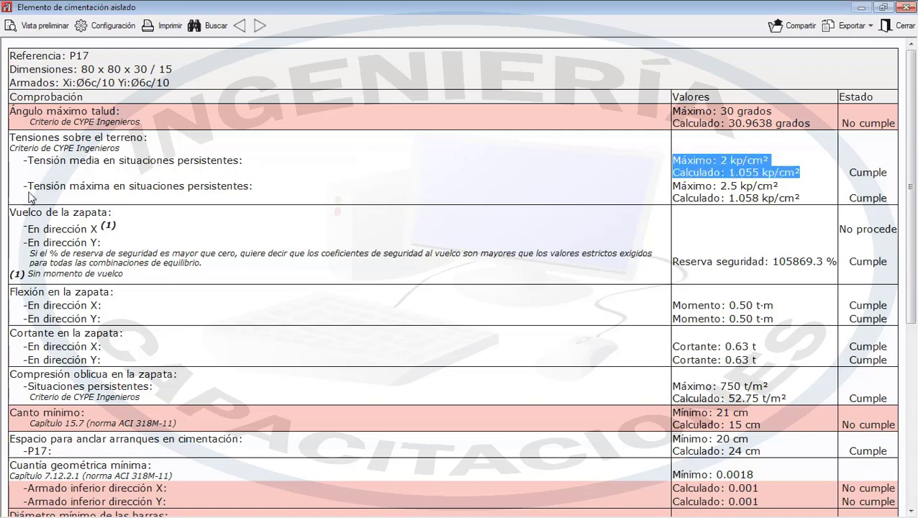
pyautogui.moveTo(21, 186); pyautogui.dragTo(261, 188)
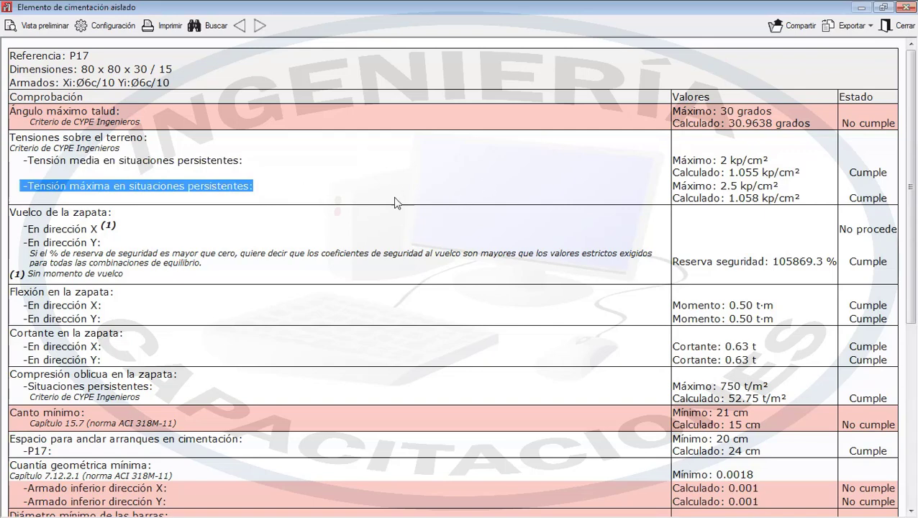
pyautogui.moveTo(798, 198); pyautogui.dragTo(674, 185)
pyautogui.moveTo(184, 187); pyautogui.dragTo(132, 190)
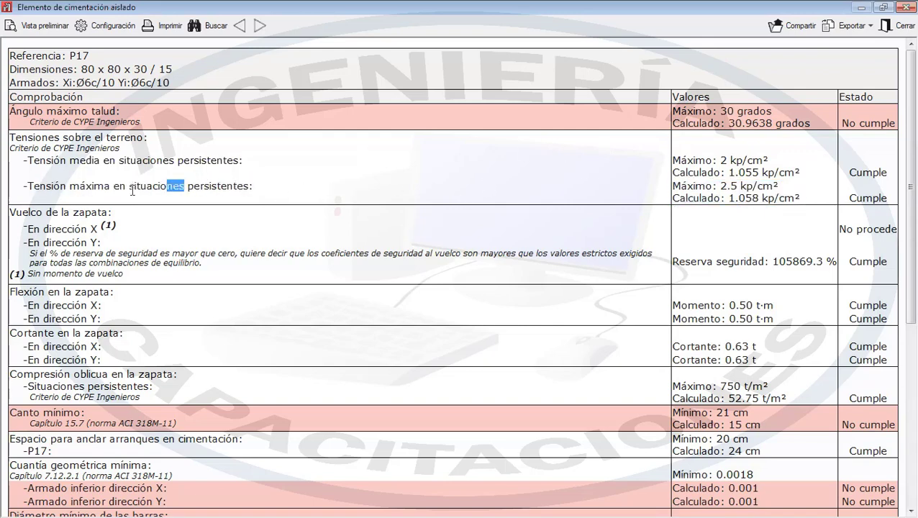
pyautogui.moveTo(28, 185)
pyautogui.mouseDown()
pyautogui.moveTo(249, 184)
pyautogui.moveTo(39, 188)
pyautogui.mouseUp()
pyautogui.click(301, 229)
pyautogui.moveTo(12, 161); pyautogui.dragTo(243, 162)
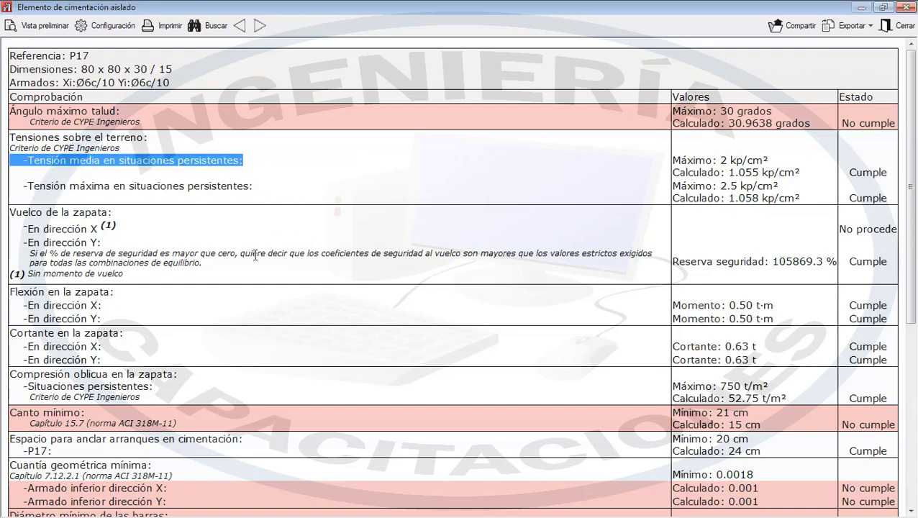
pyautogui.click(41, 233)
# - Examine footing P17's overturning checks in X and Y, including the safety reserve and the notes on overturning moment
pyautogui.scroll(-3, 43, 215)
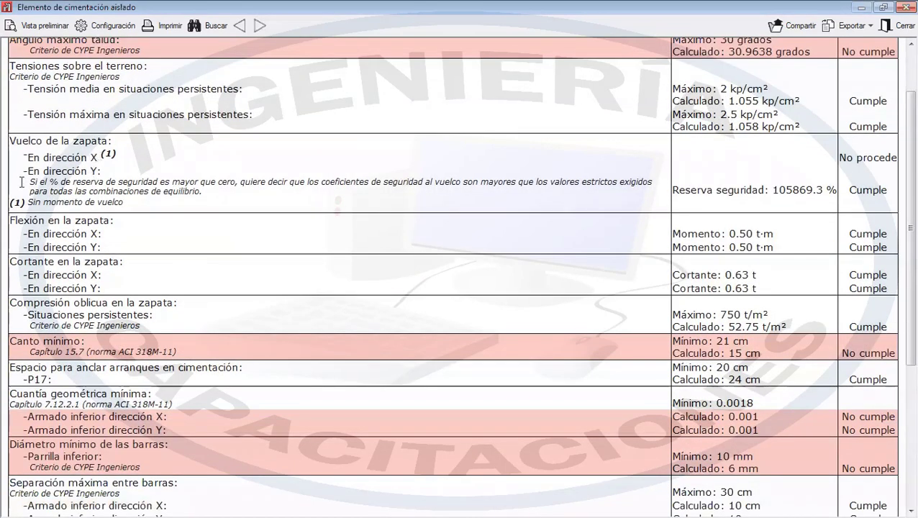
pyautogui.moveTo(31, 182); pyautogui.dragTo(185, 186)
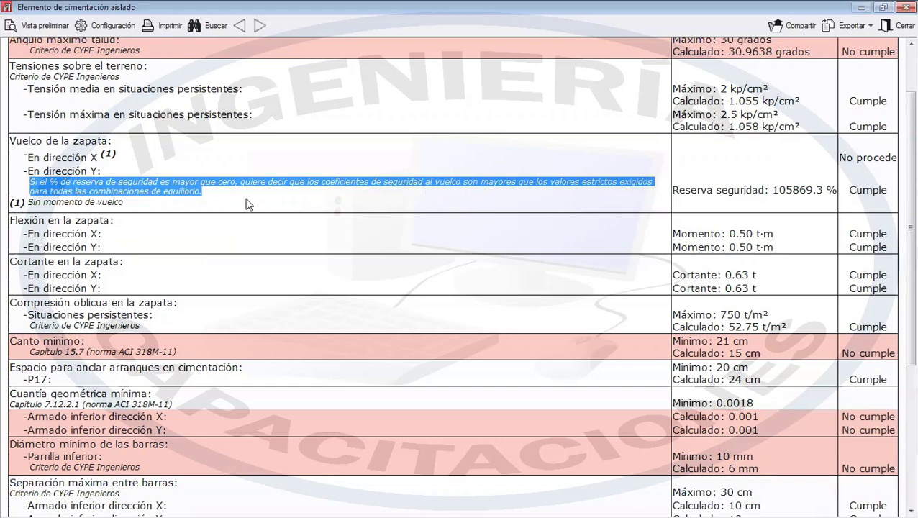
pyautogui.click(781, 210)
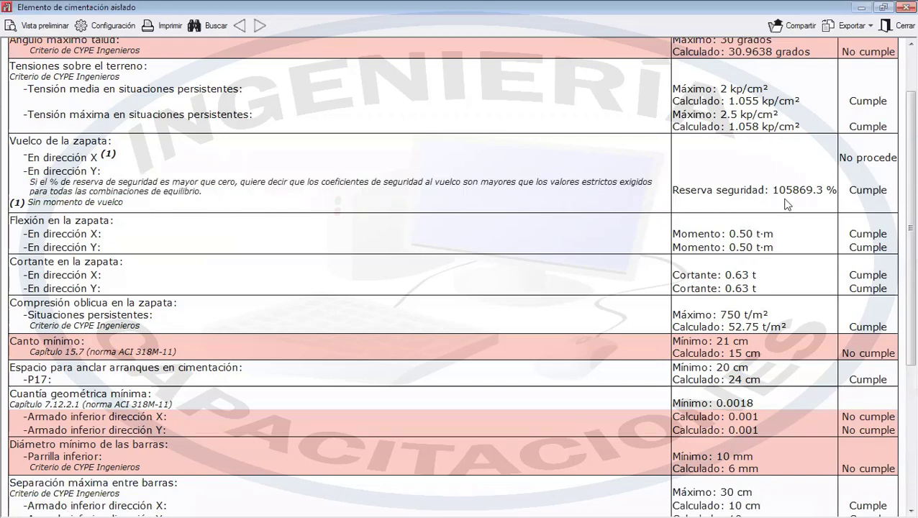
pyautogui.moveTo(773, 190); pyautogui.dragTo(824, 190)
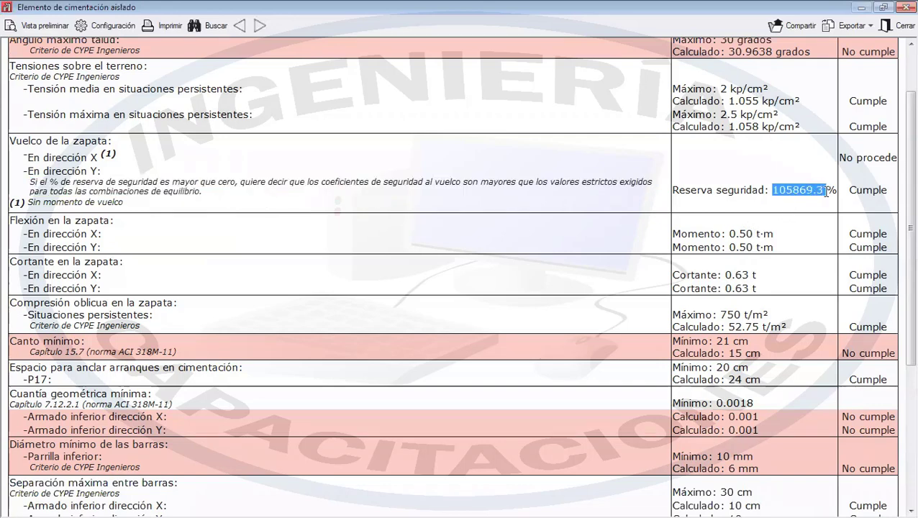
pyautogui.click(790, 193)
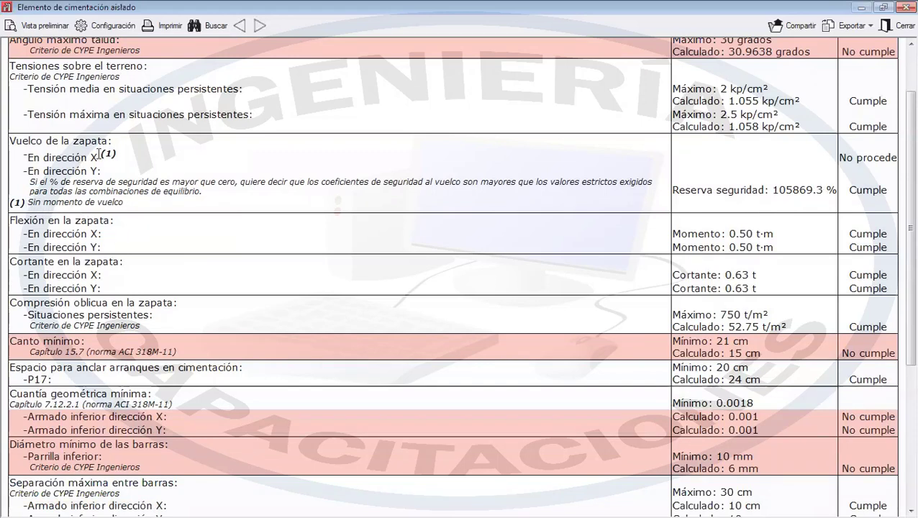
pyautogui.moveTo(45, 155); pyautogui.dragTo(142, 151)
pyautogui.click(121, 208)
pyautogui.moveTo(130, 291); pyautogui.dragTo(137, 289)
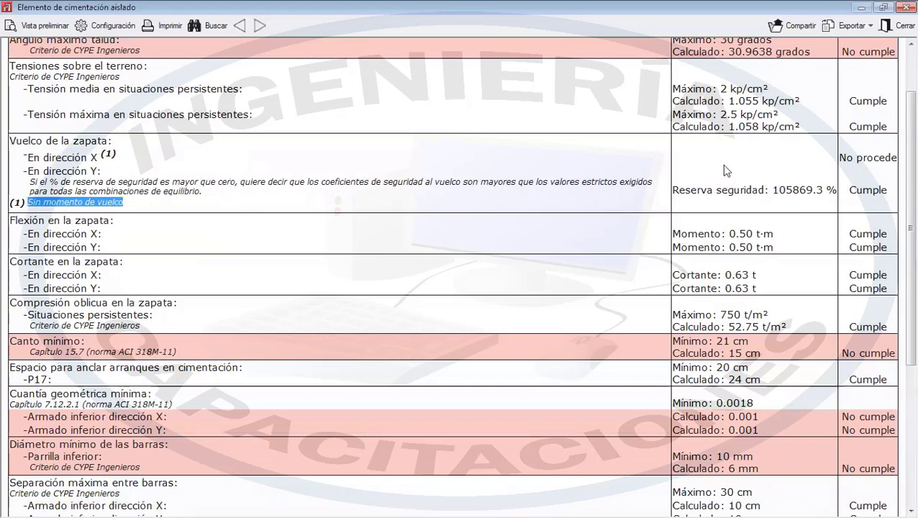
# - Examine footing P17's bending and shear checks in the X and Y directions, including the moments and shear forces
pyautogui.click(263, 206)
pyautogui.scroll(-3, 173, 206)
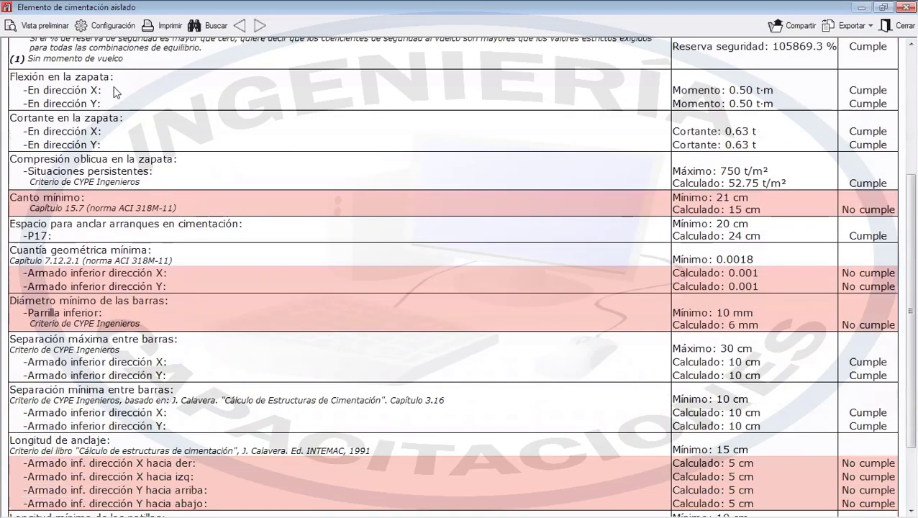
pyautogui.scroll(2, 115, 92)
pyautogui.moveTo(41, 162); pyautogui.dragTo(106, 162)
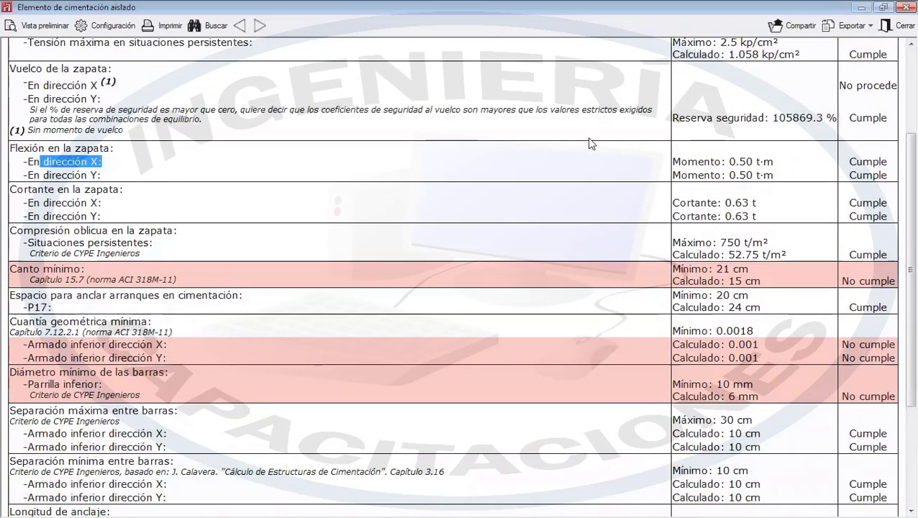
pyautogui.moveTo(666, 161); pyautogui.dragTo(783, 159)
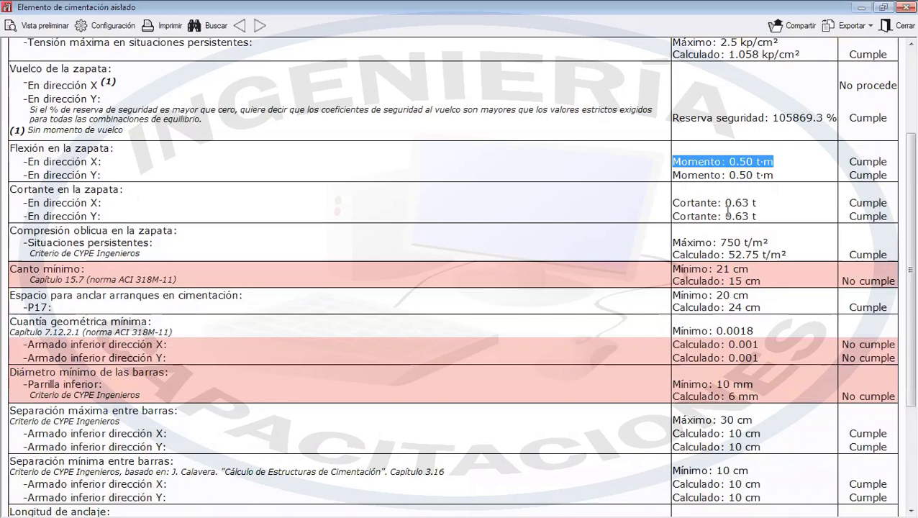
pyautogui.moveTo(28, 175); pyautogui.dragTo(162, 174)
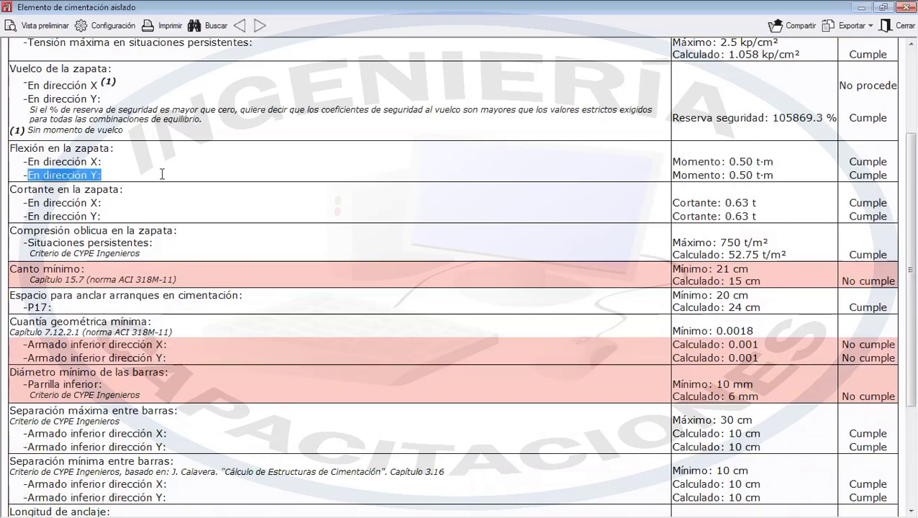
pyautogui.moveTo(678, 177); pyautogui.dragTo(826, 198)
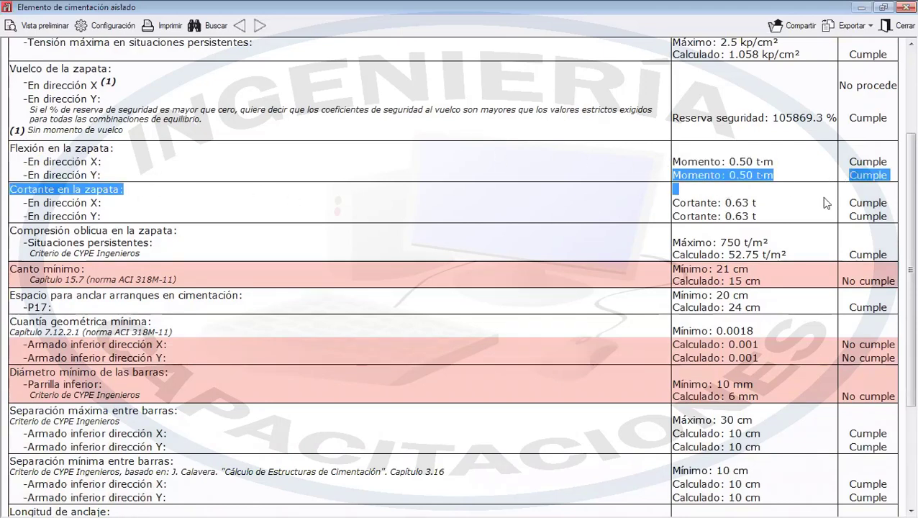
pyautogui.click(739, 177)
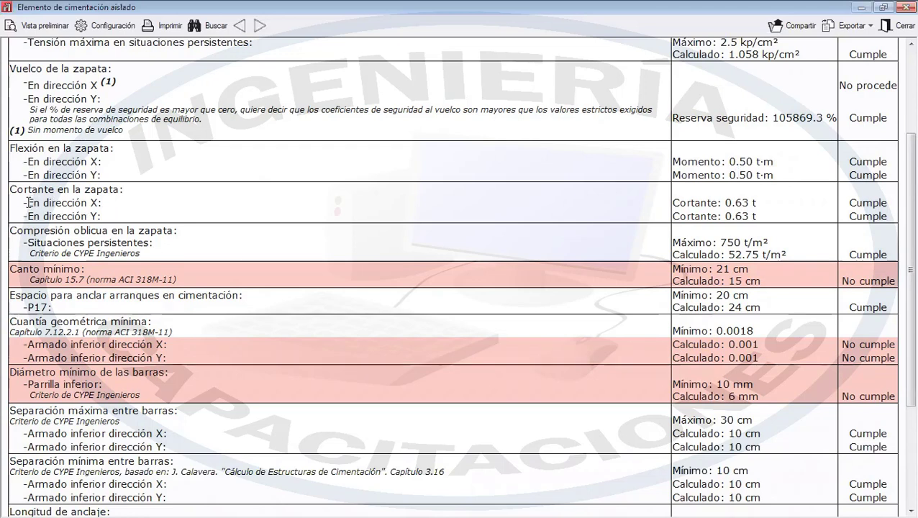
pyautogui.moveTo(26, 202); pyautogui.dragTo(108, 216)
pyautogui.click(685, 213)
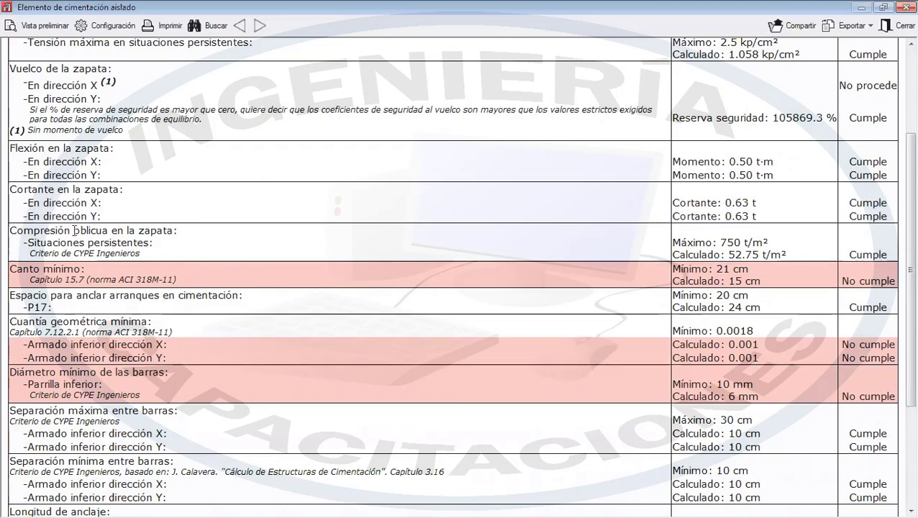
# - Examine footing P17's oblique compression check, comparing the maximum and calculated values for persistent situations
pyautogui.moveTo(28, 249); pyautogui.dragTo(113, 249)
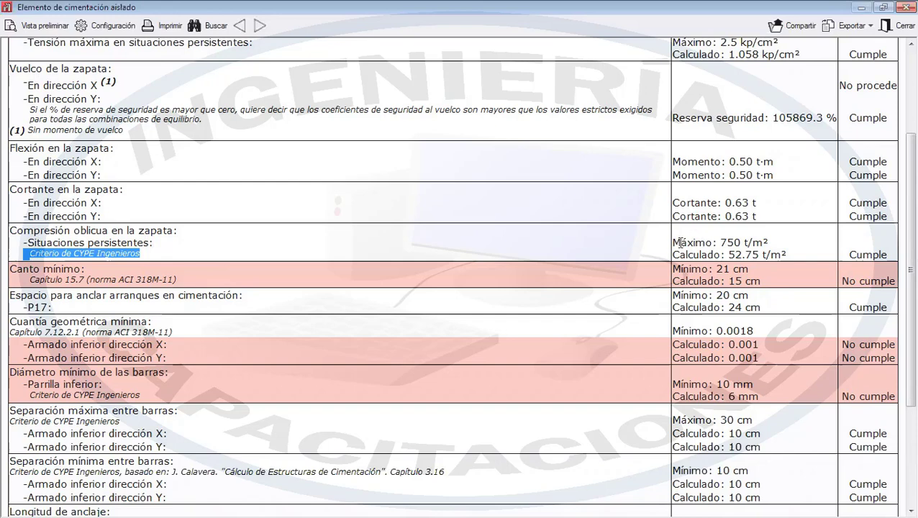
pyautogui.moveTo(675, 243); pyautogui.dragTo(761, 240)
pyautogui.moveTo(675, 255); pyautogui.dragTo(786, 256)
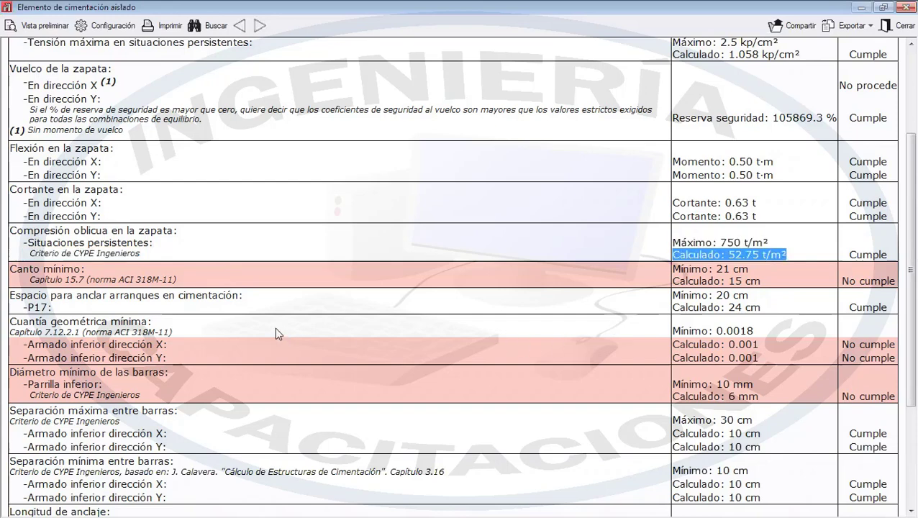
pyautogui.click(138, 285)
# - Examine footing P17's minimum depth check, comparing its ACI 318M-11 code reference, minimum depth and calculated depth
pyautogui.scroll(-1, 86, 252)
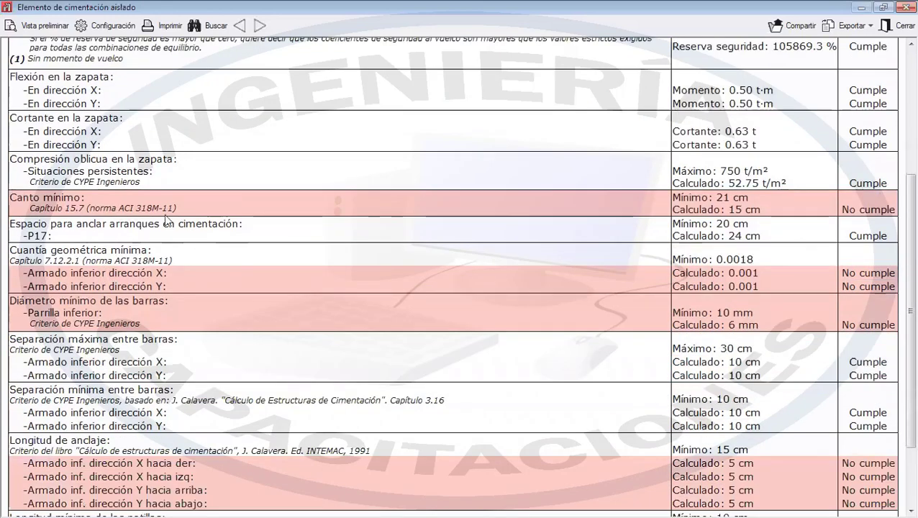
pyautogui.moveTo(29, 208); pyautogui.dragTo(192, 209)
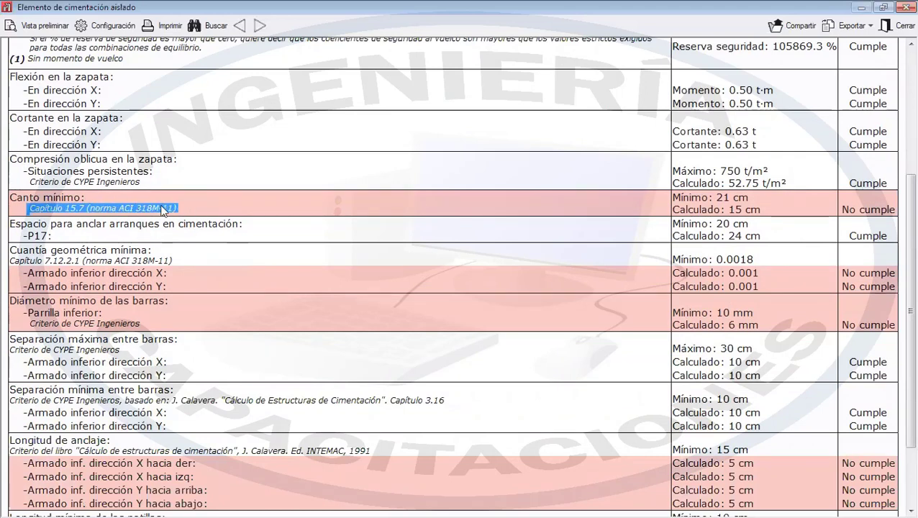
pyautogui.moveTo(674, 198); pyautogui.dragTo(751, 198)
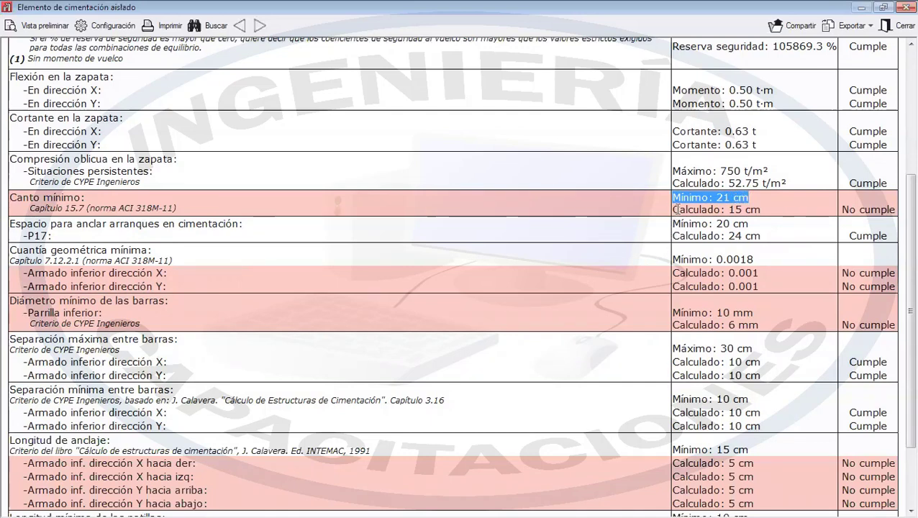
pyautogui.moveTo(673, 209); pyautogui.dragTo(758, 214)
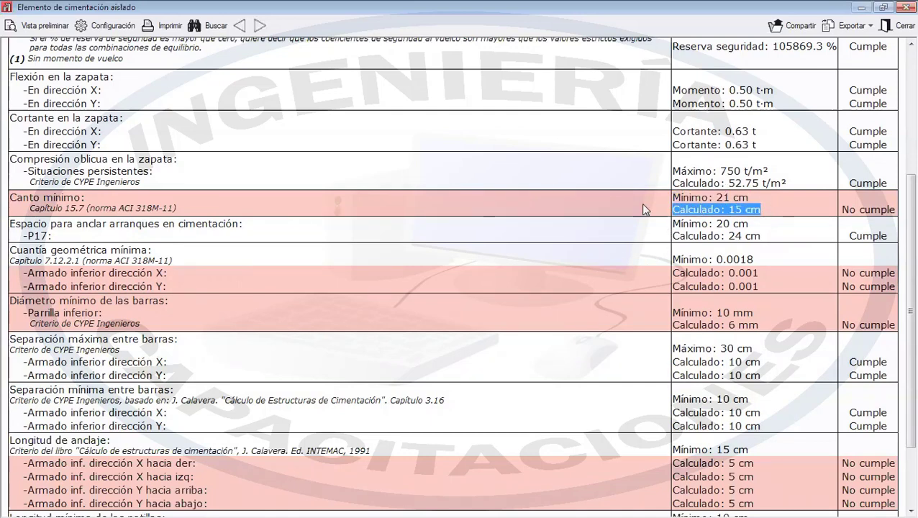
pyautogui.click(81, 246)
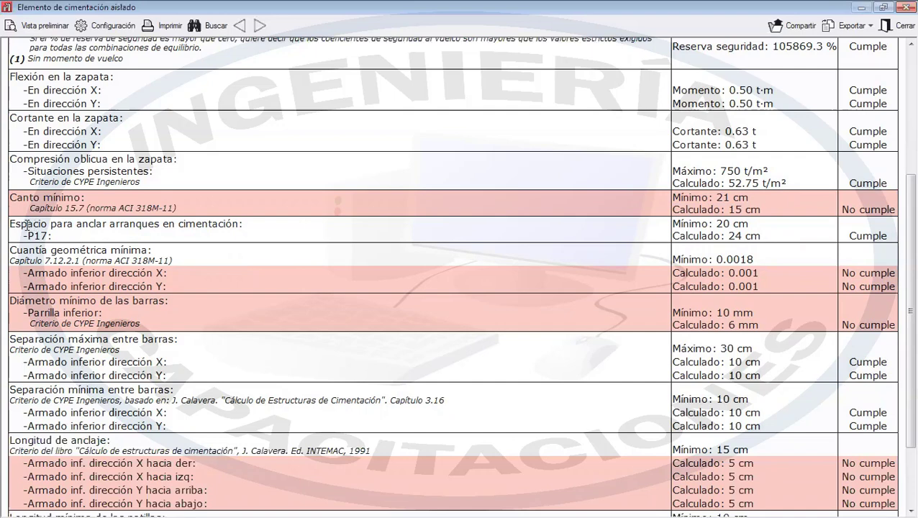
# - Examine the check of the space for anchoring starter bars in footing P17, comparing the minimum and calculated values
pyautogui.moveTo(15, 224); pyautogui.dragTo(274, 224)
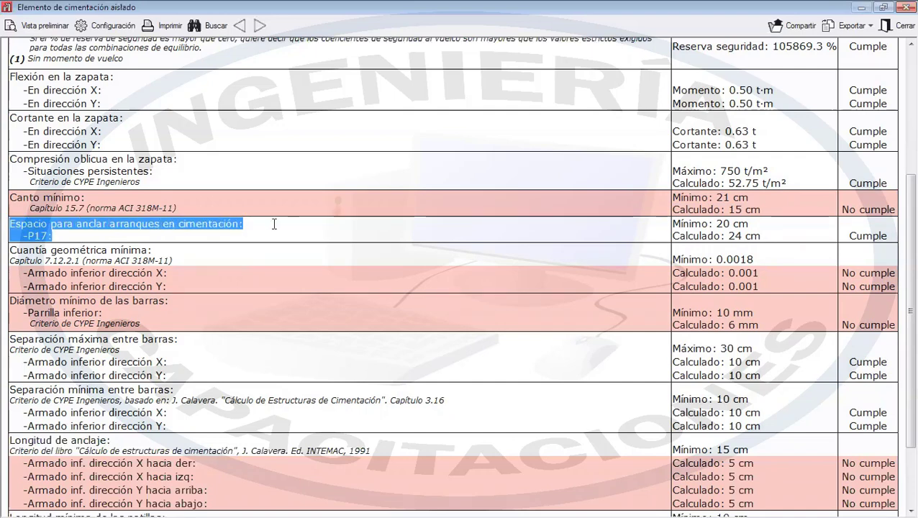
pyautogui.click(697, 225)
pyautogui.tripleClick(696, 226)
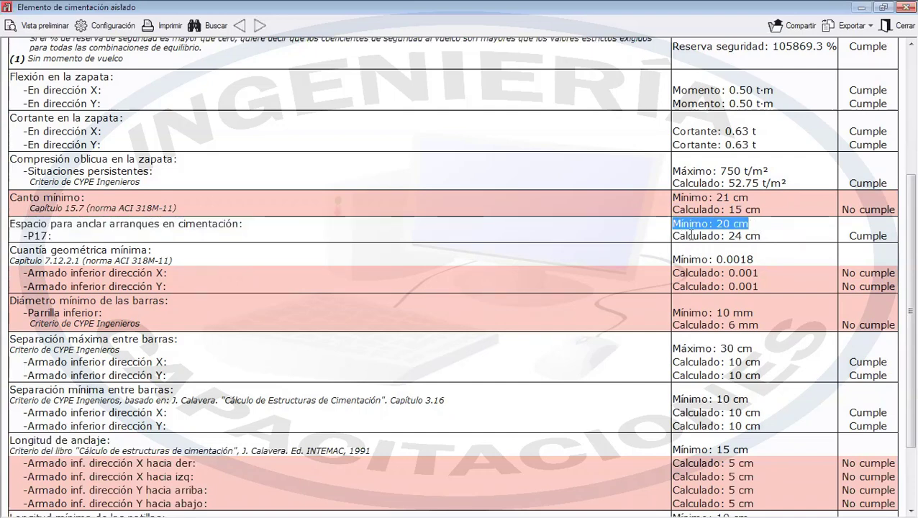
pyautogui.moveTo(673, 236); pyautogui.dragTo(772, 234)
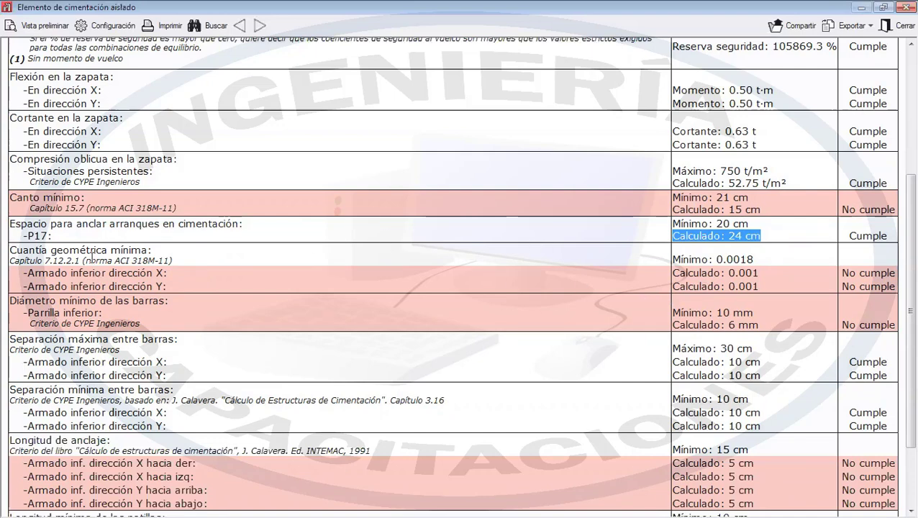
# - Examine footing P17's minimum geometric reinforcement ratio check for the bottom bars, including the code reference and the minimum and calculated ratios
pyautogui.moveTo(12, 250); pyautogui.dragTo(142, 250)
pyautogui.moveTo(12, 260); pyautogui.dragTo(192, 261)
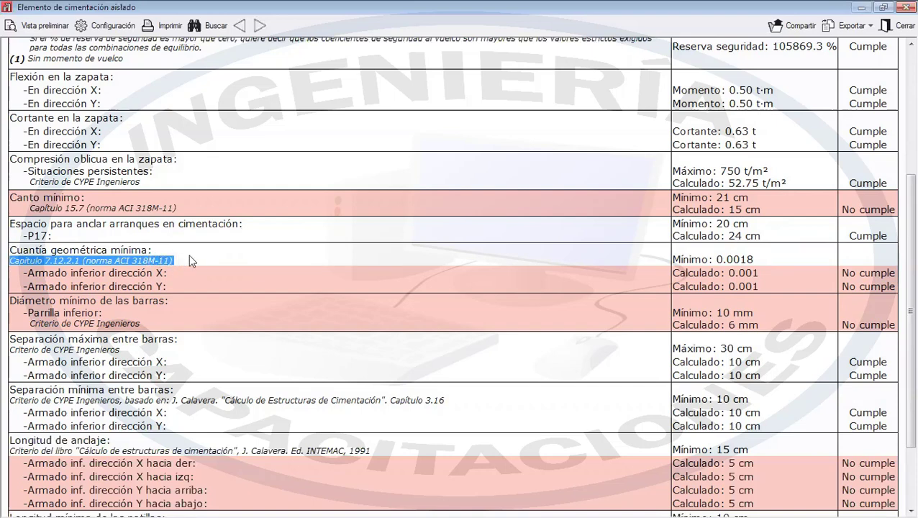
pyautogui.moveTo(71, 287); pyautogui.dragTo(179, 298)
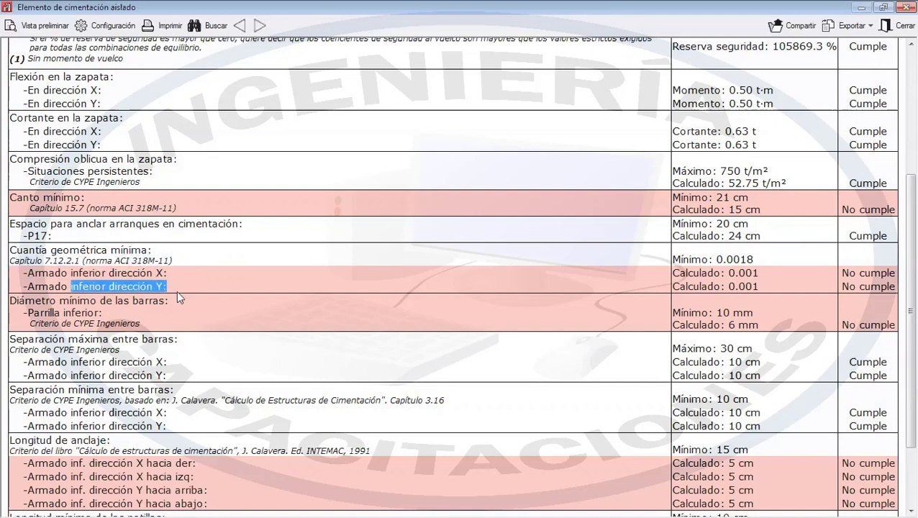
pyautogui.moveTo(684, 257); pyautogui.dragTo(751, 257)
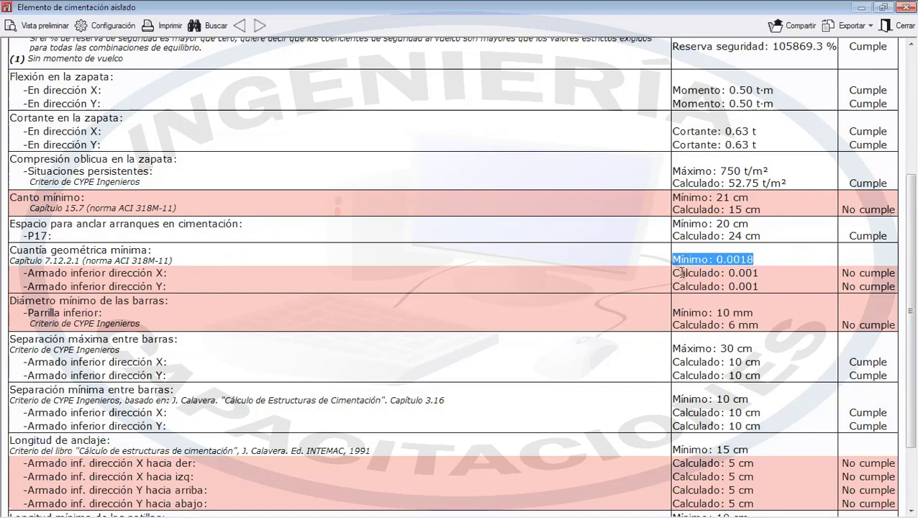
pyautogui.moveTo(681, 273); pyautogui.dragTo(756, 272)
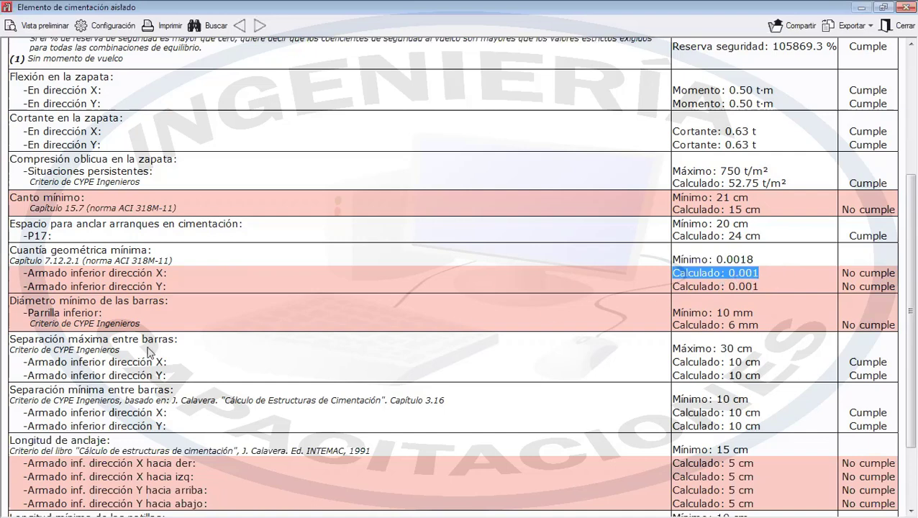
# - Examine the minimum bar diameter check for footing P17's bottom mesh, including its criterion and required diameter
pyautogui.click(140, 325)
pyautogui.scroll(-2, 90, 308)
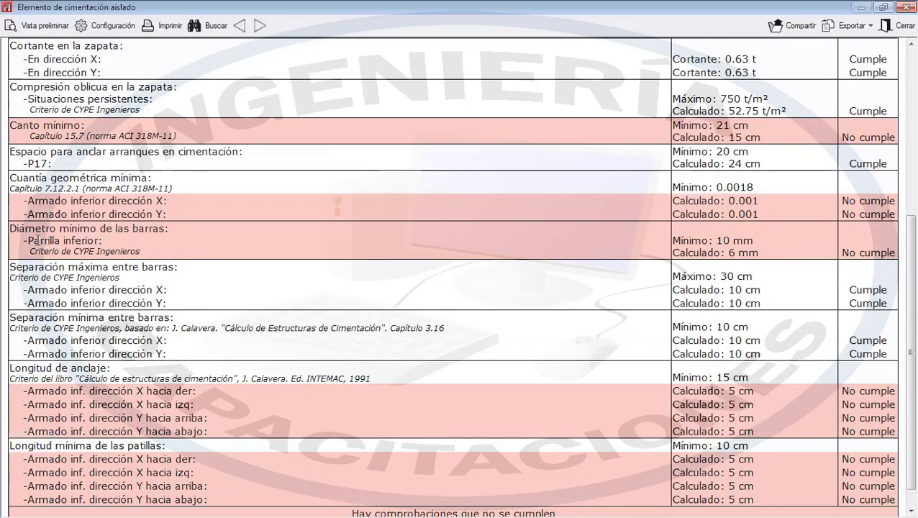
pyautogui.moveTo(99, 229); pyautogui.dragTo(158, 233)
pyautogui.moveTo(20, 247); pyautogui.dragTo(149, 252)
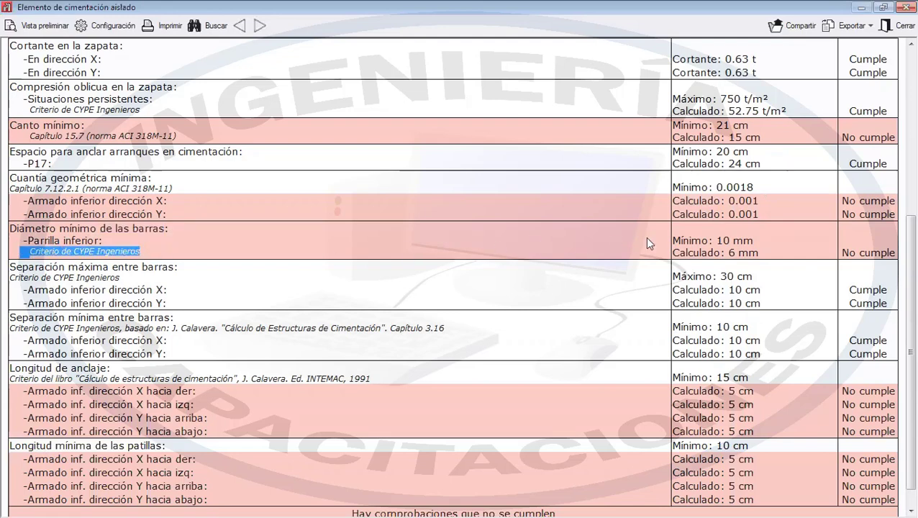
pyautogui.moveTo(672, 240); pyautogui.dragTo(759, 234)
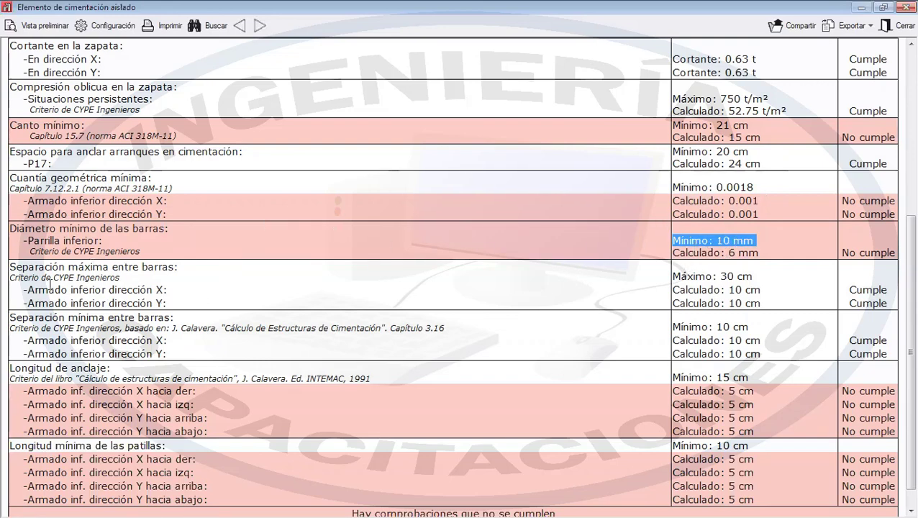
# - Examine footing P17's maximum bar spacing check, comparing the limit with the calculated bottom bar spacing in X and Y
pyautogui.moveTo(10, 266); pyautogui.dragTo(191, 265)
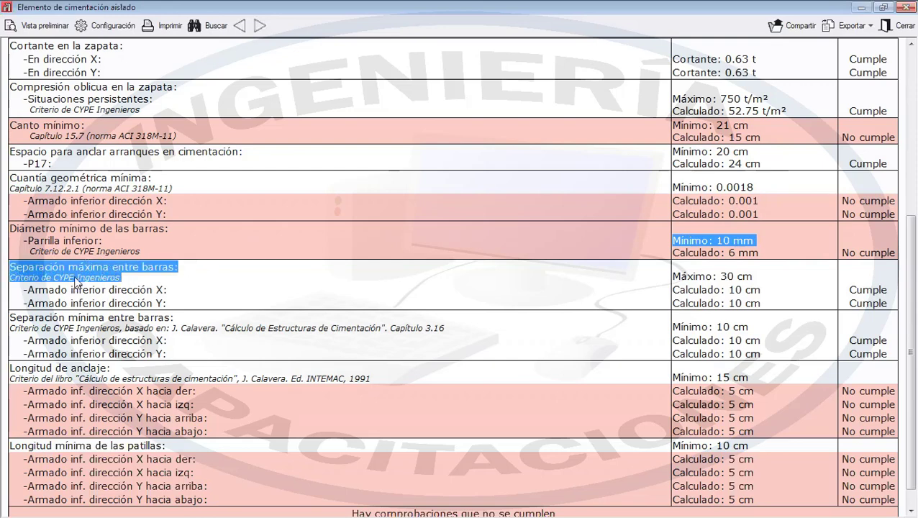
pyautogui.click(40, 273)
pyautogui.moveTo(10, 276); pyautogui.dragTo(129, 281)
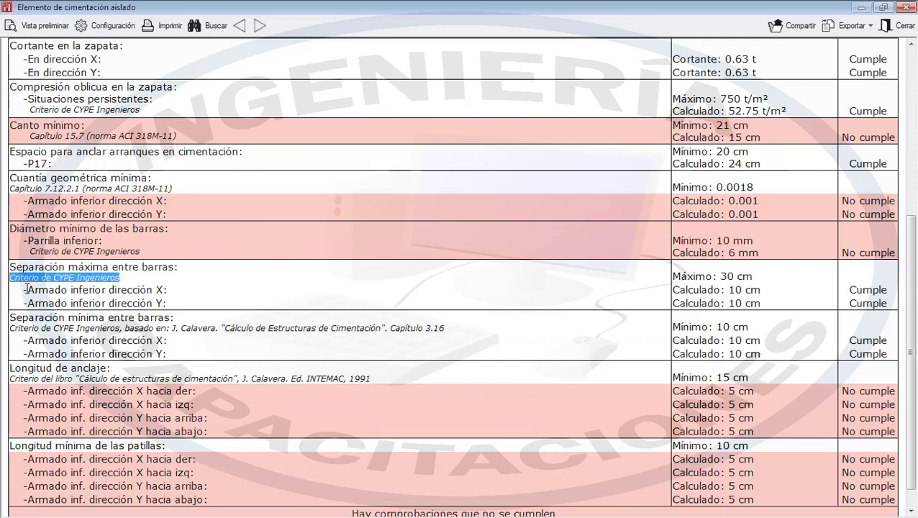
pyautogui.moveTo(26, 290); pyautogui.dragTo(180, 289)
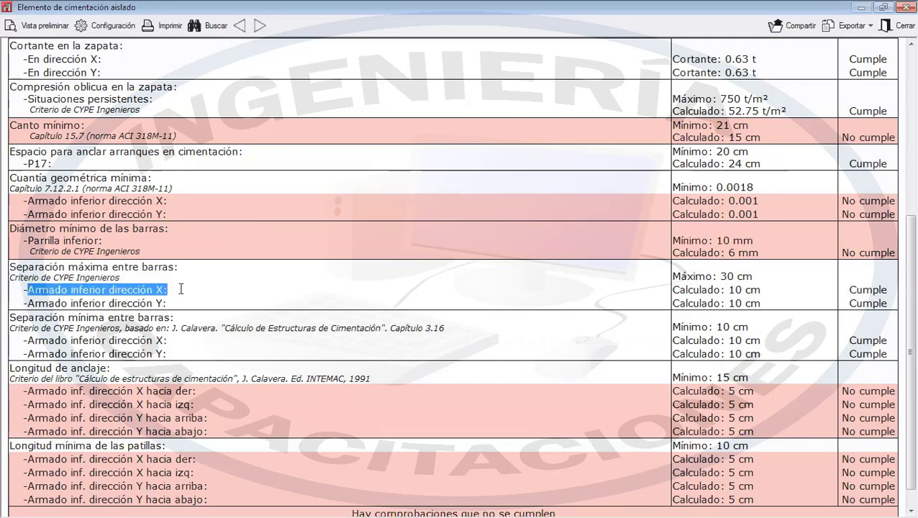
pyautogui.click(675, 287)
pyautogui.moveTo(676, 277); pyautogui.dragTo(762, 292)
pyautogui.moveTo(675, 304); pyautogui.dragTo(763, 304)
pyautogui.click(230, 290)
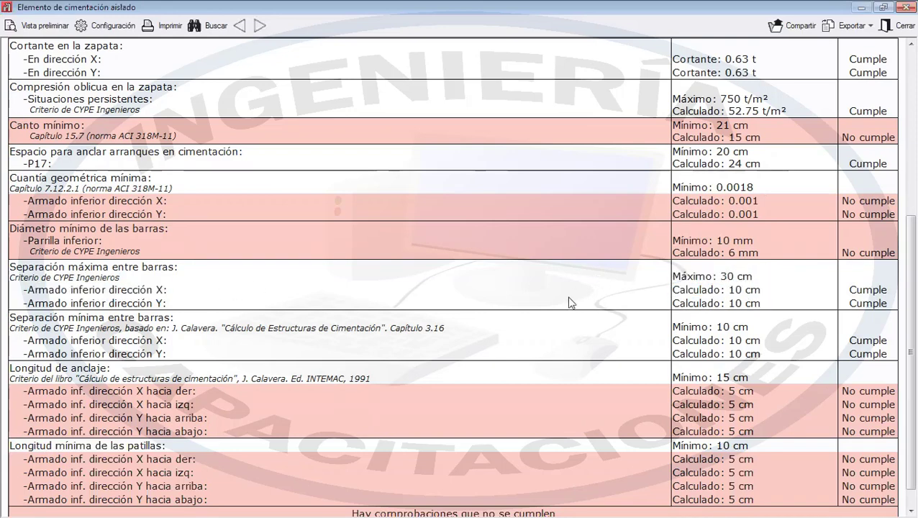
pyautogui.moveTo(674, 303); pyautogui.dragTo(775, 302)
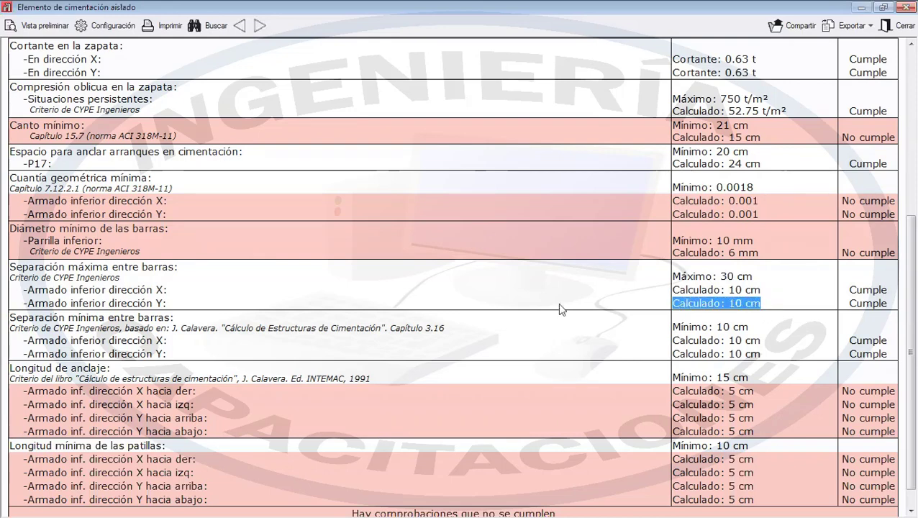
pyautogui.click(218, 305)
# - Examine footing P17's minimum bar spacing check, including its reference chapter and the minimum and calculated spacing
pyautogui.scroll(-1, 68, 270)
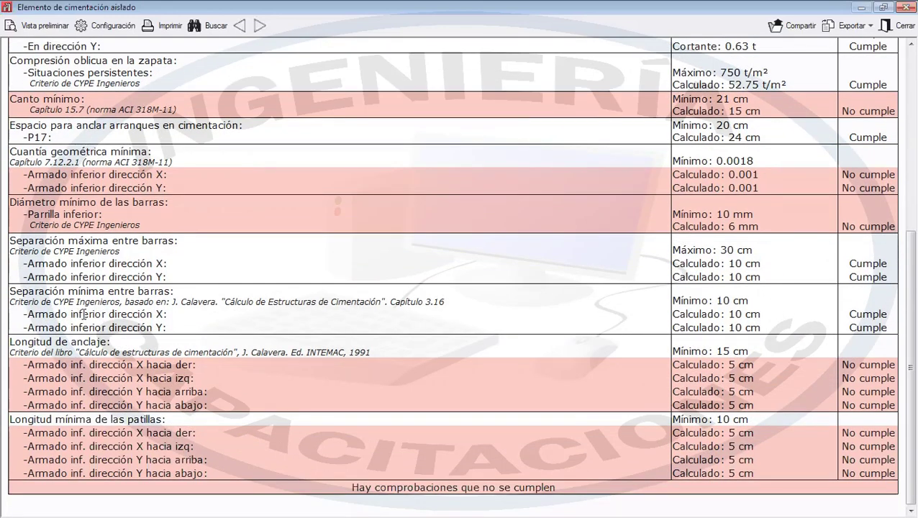
pyautogui.moveTo(10, 302); pyautogui.dragTo(462, 305)
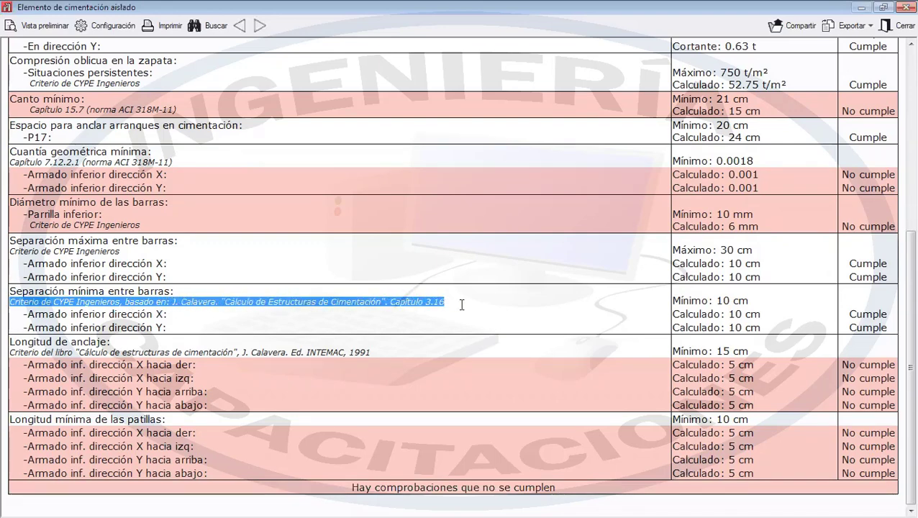
pyautogui.moveTo(391, 303); pyautogui.dragTo(444, 303)
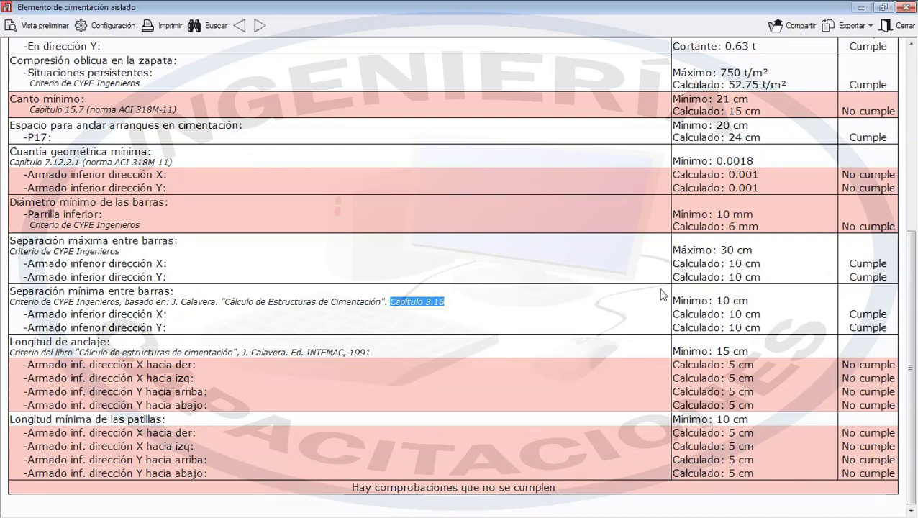
pyautogui.moveTo(673, 301); pyautogui.dragTo(744, 301)
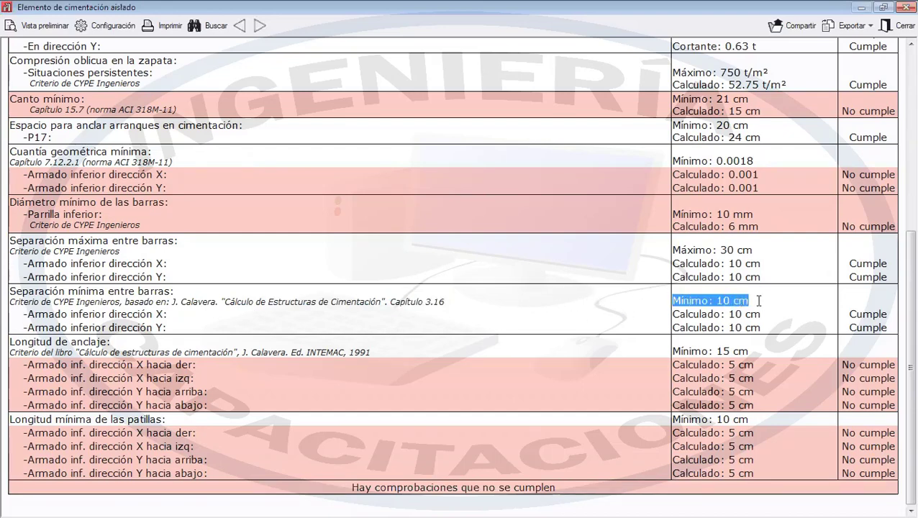
pyautogui.moveTo(675, 314); pyautogui.dragTo(764, 316)
pyautogui.click(750, 322)
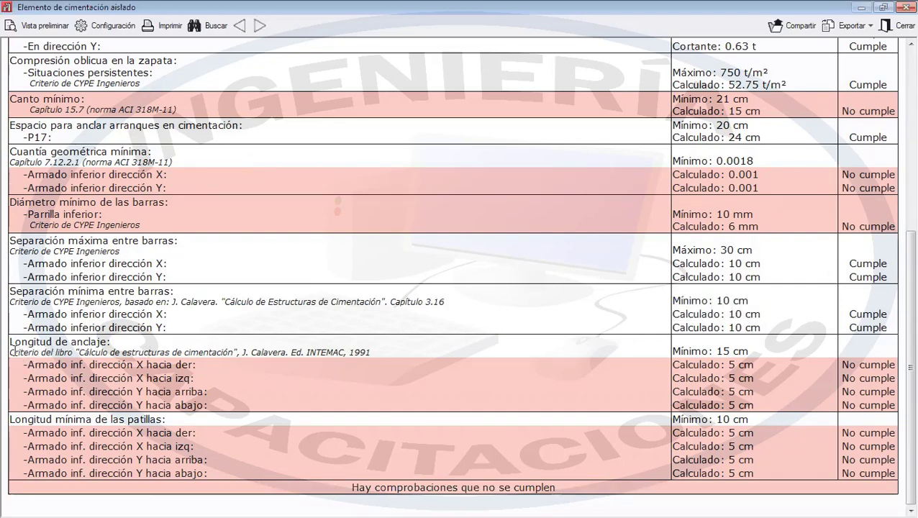
# - Examine footing P17's anchorage length check, including its reference book and the minimum and calculated lengths in X and Y
pyautogui.moveTo(10, 352); pyautogui.dragTo(359, 355)
pyautogui.moveTo(673, 351); pyautogui.dragTo(748, 352)
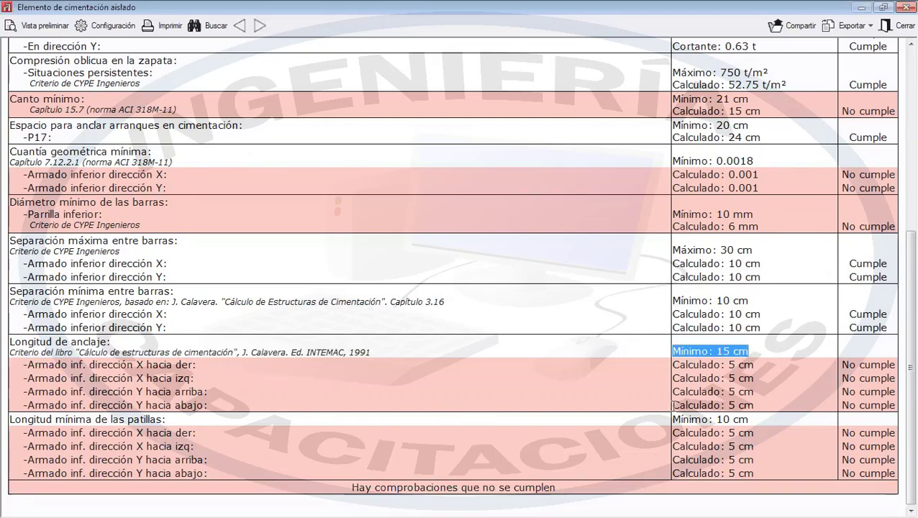
pyautogui.moveTo(673, 365); pyautogui.dragTo(749, 380)
pyautogui.moveTo(673, 393); pyautogui.dragTo(750, 389)
pyautogui.click(409, 398)
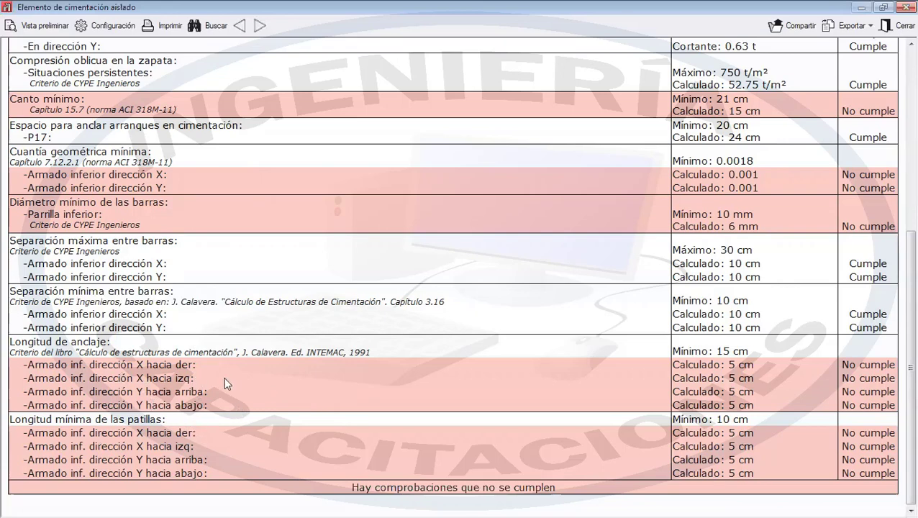
# - Examine footing P17's minimum hook length check, comparing the minimum with the calculated bottom bar hooks in each direction
pyautogui.moveTo(28, 434); pyautogui.dragTo(281, 445)
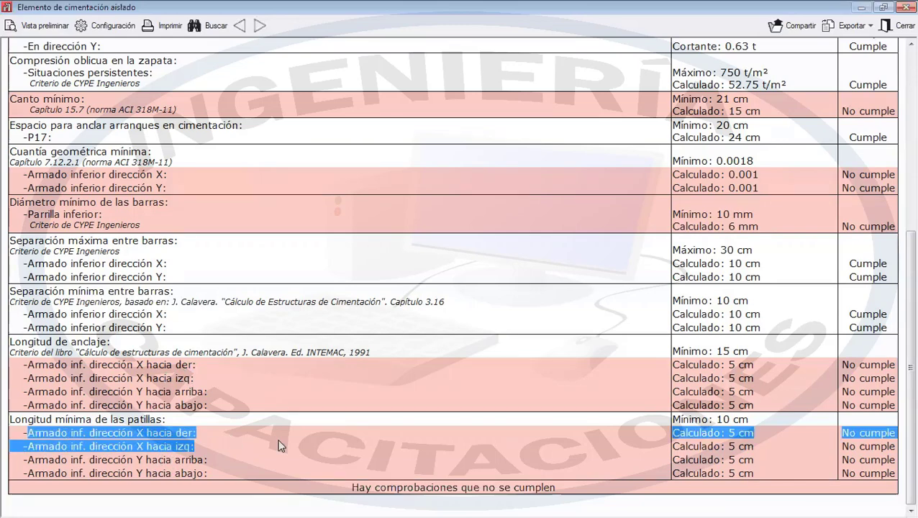
pyautogui.click(700, 438)
pyautogui.moveTo(677, 419); pyautogui.dragTo(768, 423)
pyautogui.tripleClick(688, 432)
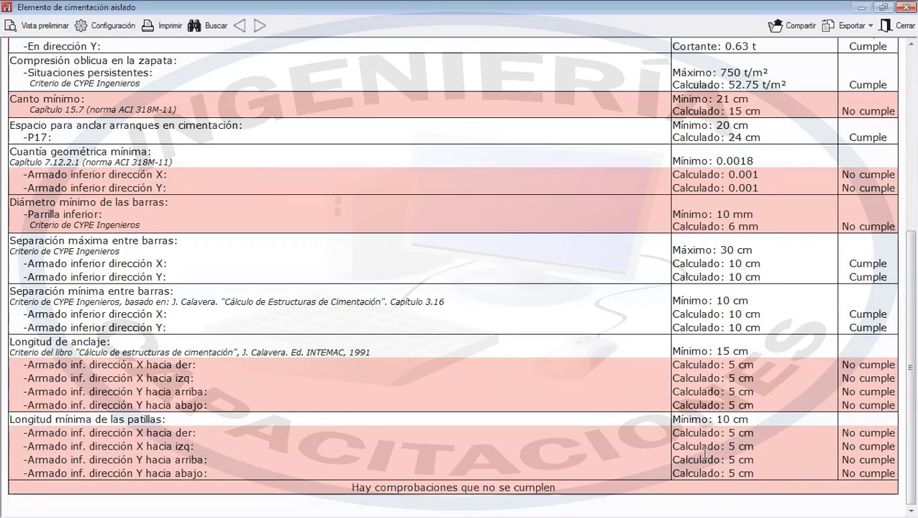
pyautogui.doubleClick(701, 456)
pyautogui.click(536, 384)
# - Review footing P17's whole check report from the maximum slope angle to the hook lengths, looking for the checks that fail
pyautogui.scroll(3, 535, 385)
pyautogui.scroll(2, 528, 400)
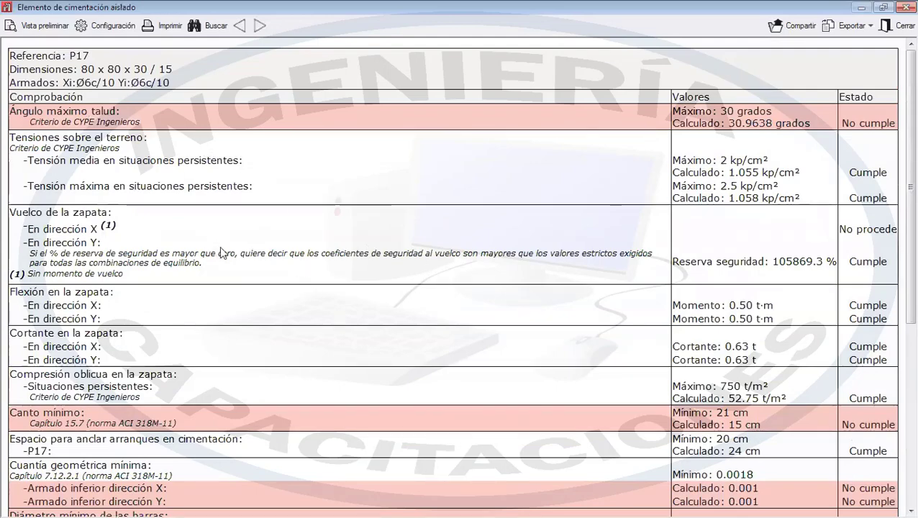
pyautogui.scroll(-4, 230, 220)
pyautogui.scroll(4, 264, 242)
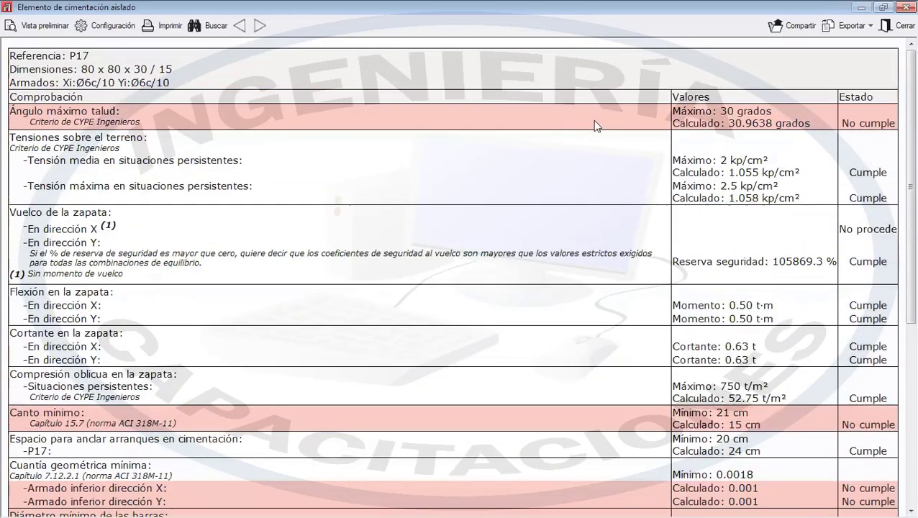
pyautogui.scroll(-5, 644, 241)
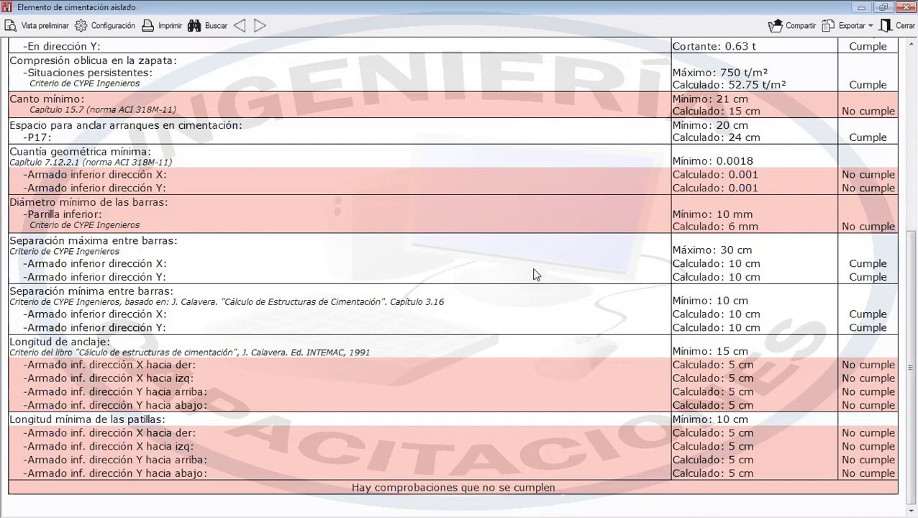
pyautogui.scroll(8, 512, 256)
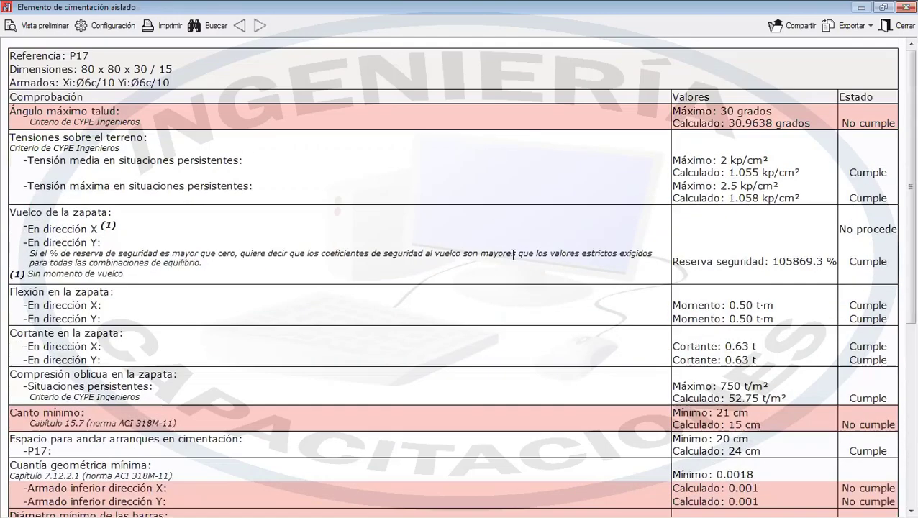
pyautogui.scroll(-8, 514, 256)
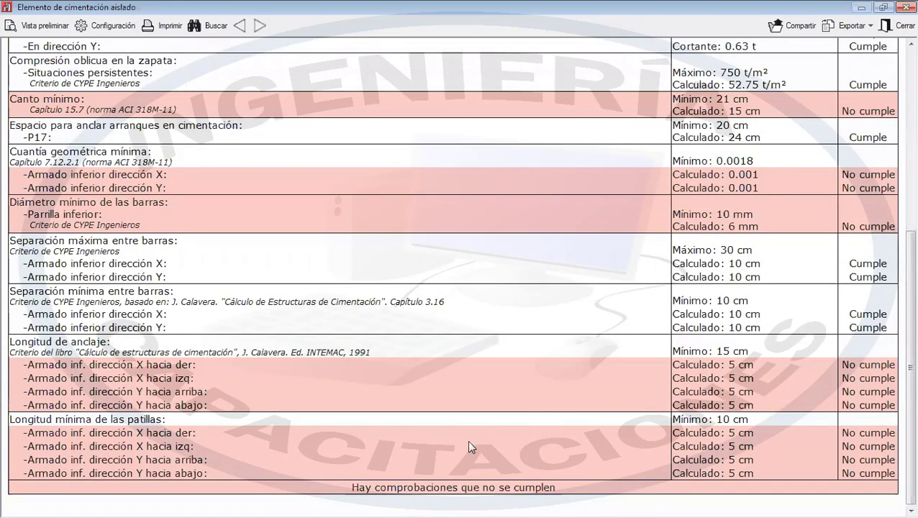
pyautogui.scroll(8, 549, 64)
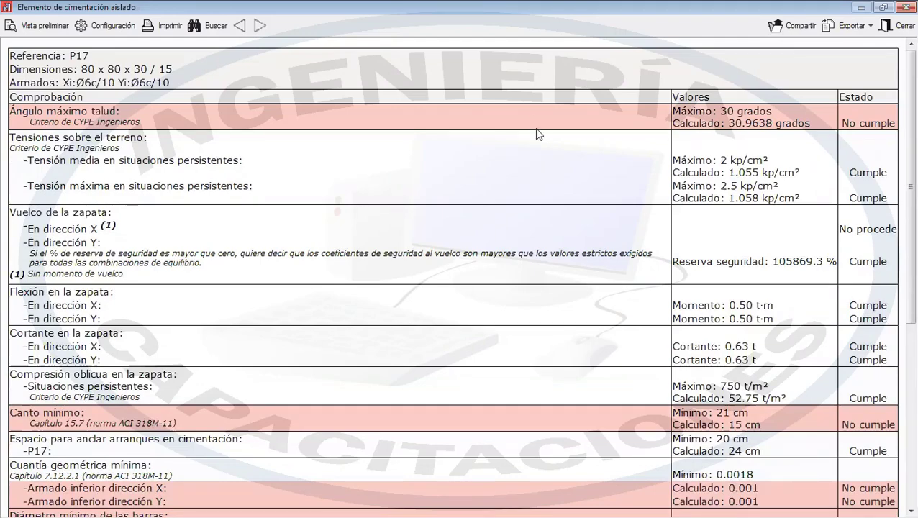
pyautogui.scroll(-8, 529, 154)
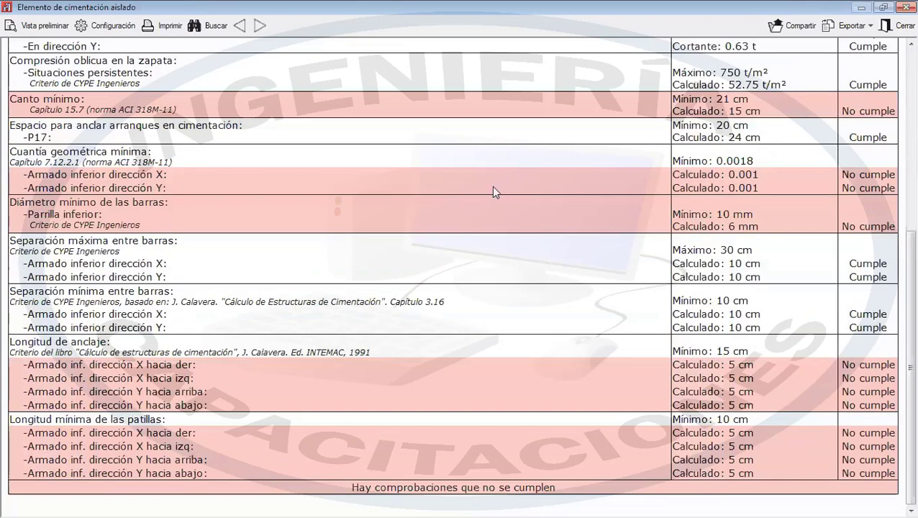
pyautogui.scroll(8, 482, 210)
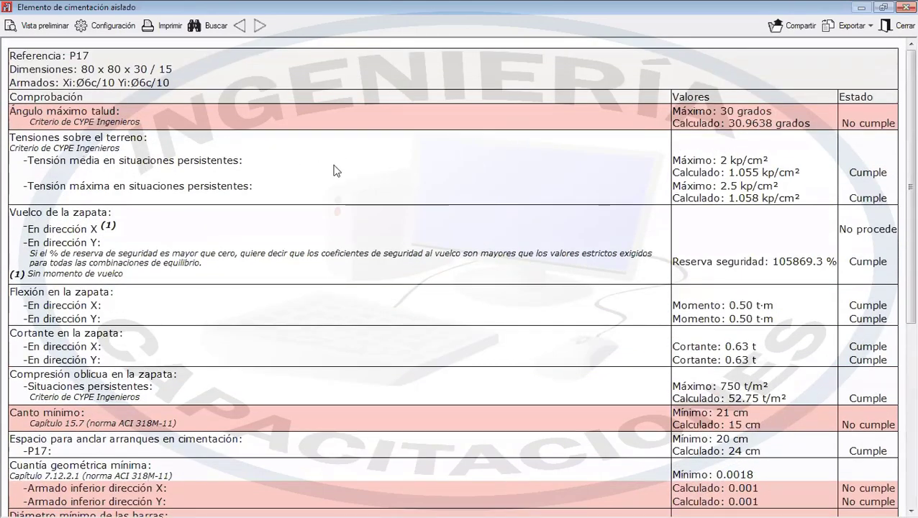
# - Review the whole check report of footing P17, from slope angle to minimum hook lengths, and close it
pyautogui.scroll(-5, 461, 155)
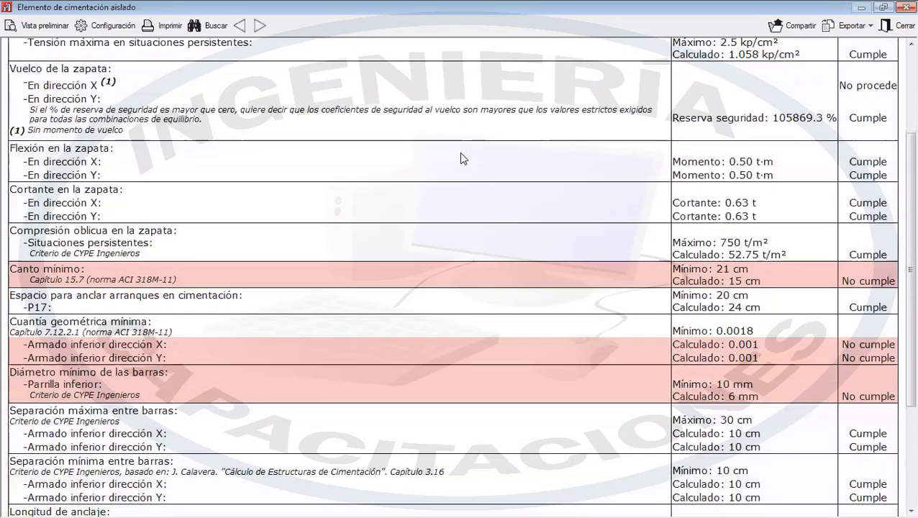
pyautogui.scroll(-3, 367, 176)
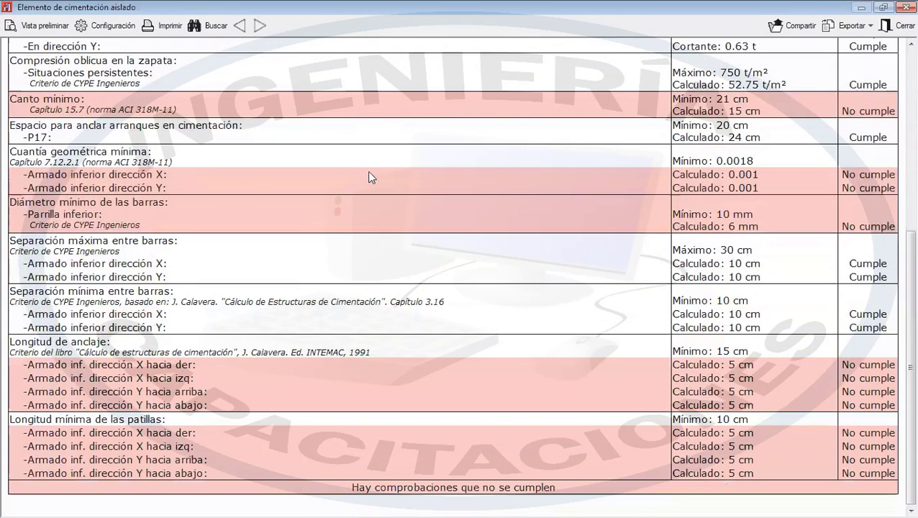
pyautogui.scroll(7, 389, 184)
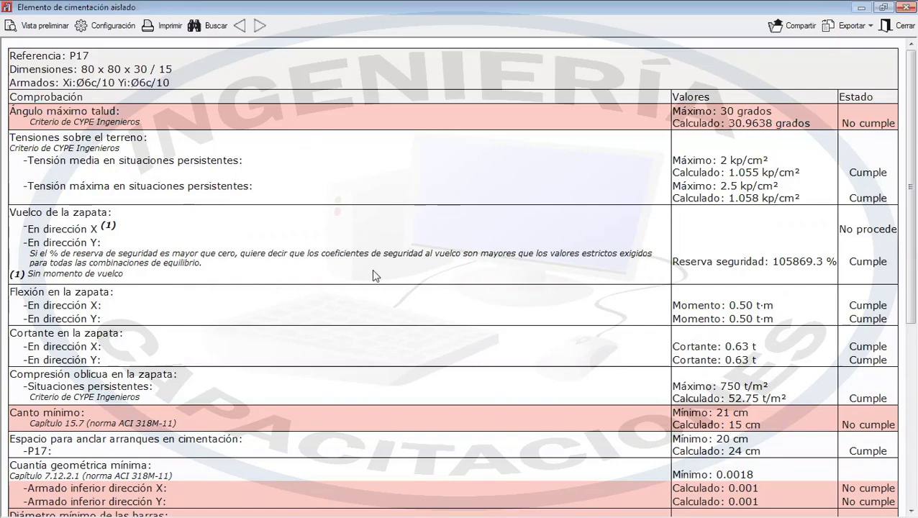
pyautogui.scroll(-3, 371, 269)
pyautogui.scroll(-4, 375, 239)
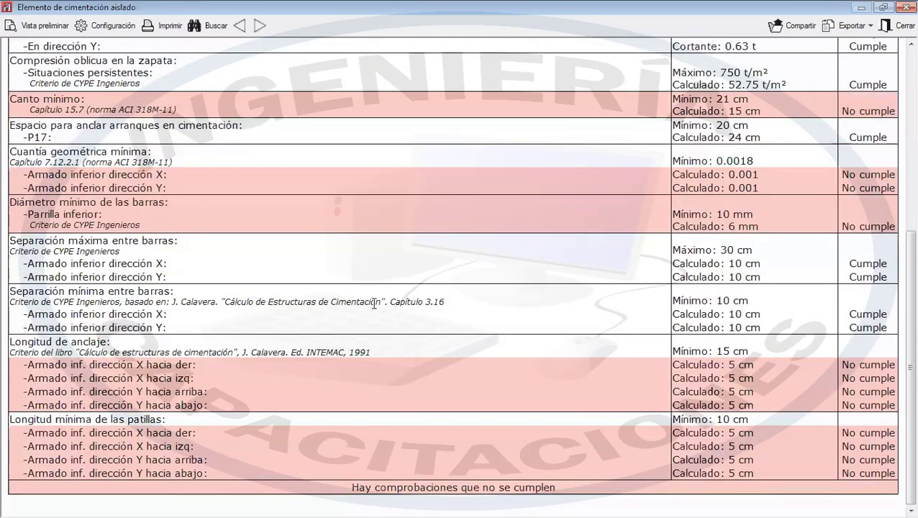
pyautogui.scroll(5, 417, 301)
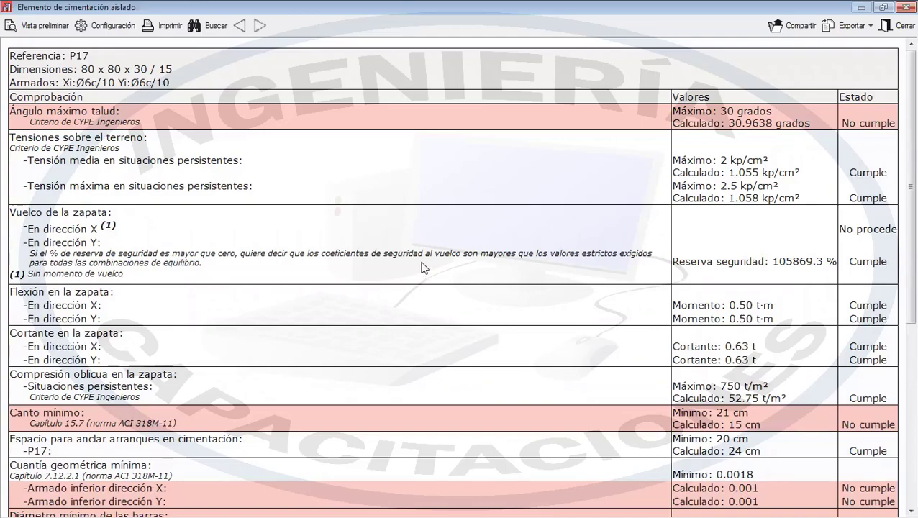
pyautogui.scroll(-8, 422, 267)
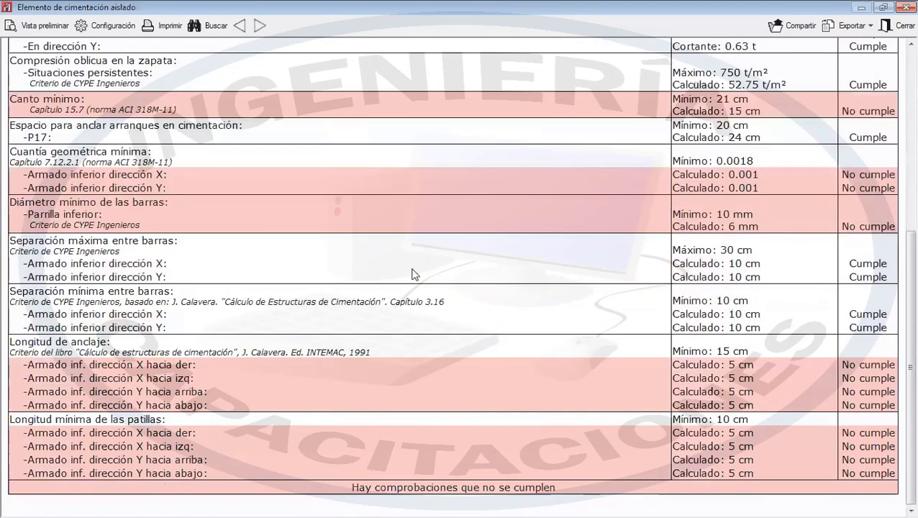
pyautogui.scroll(8, 414, 276)
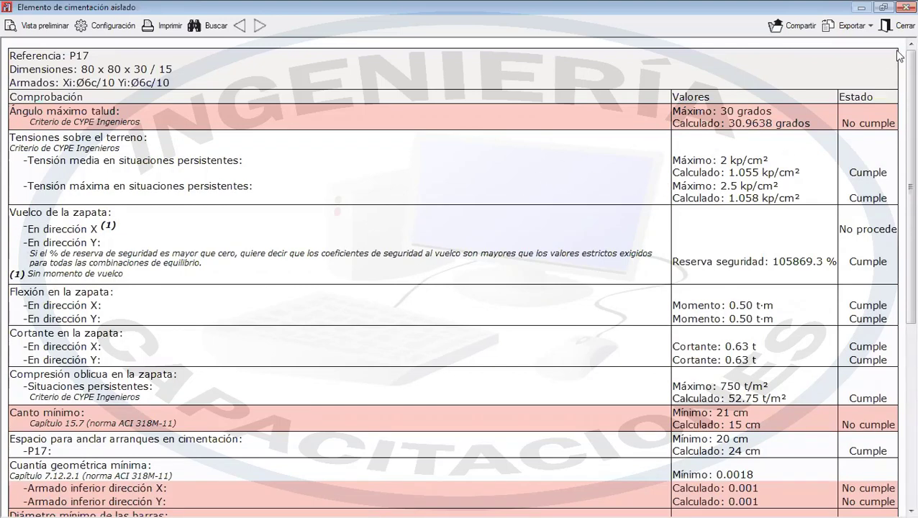
pyautogui.click(900, 25)
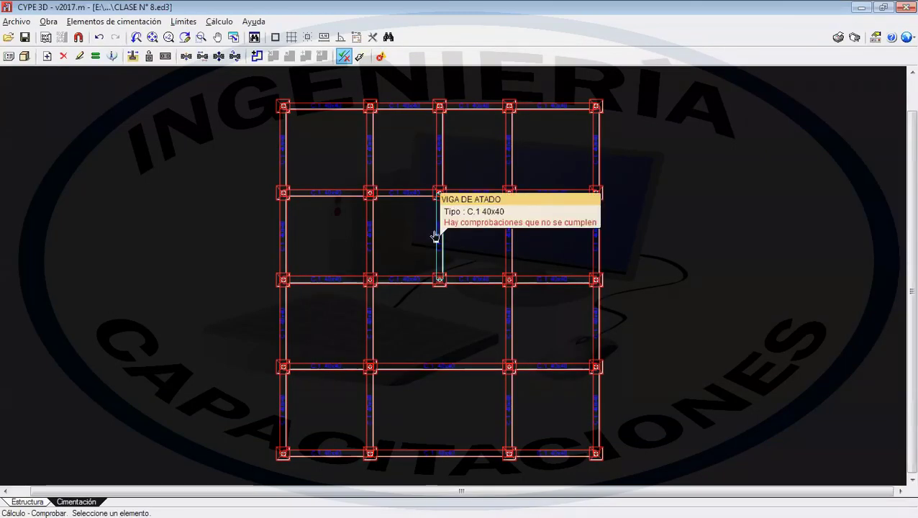
# - Open the complete check listing of the C.1 tie beam between P20 and P17 and examine its minimum width and depth checks
pyautogui.click(441, 237)
pyautogui.click(460, 294)
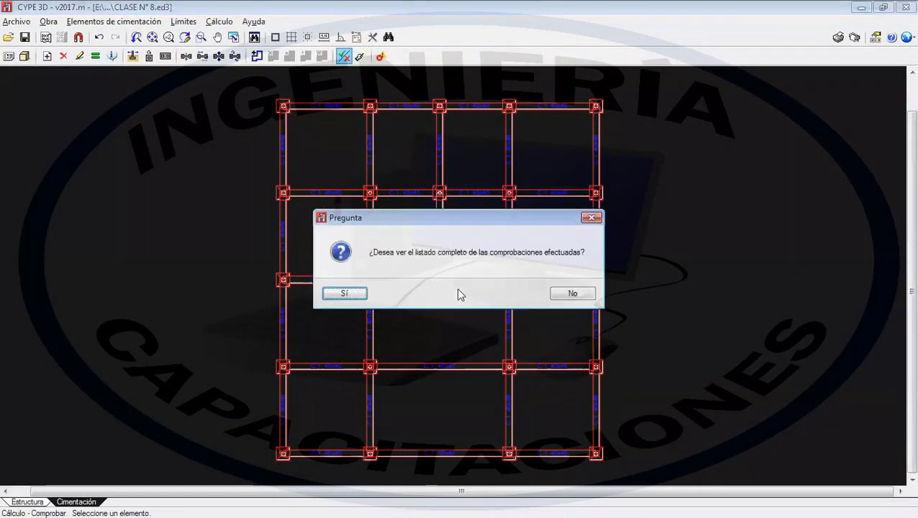
pyautogui.click(346, 295)
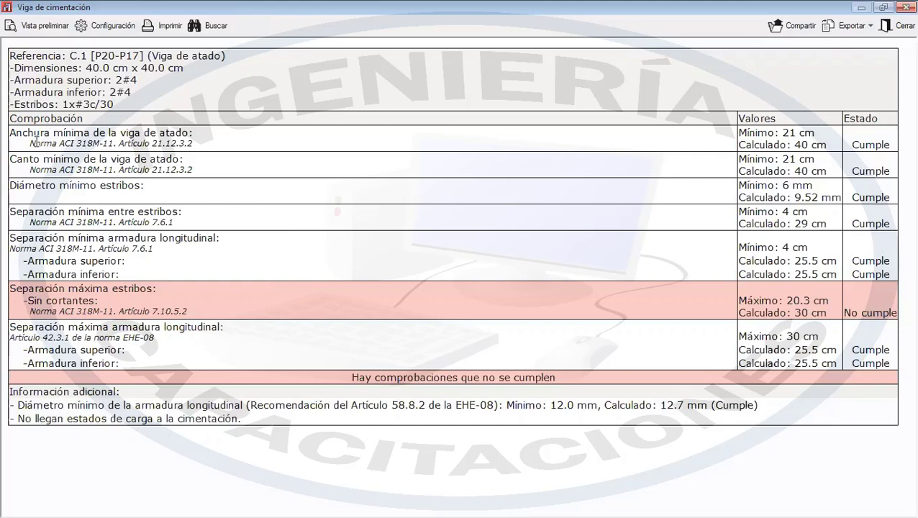
pyautogui.moveTo(30, 142); pyautogui.dragTo(187, 142)
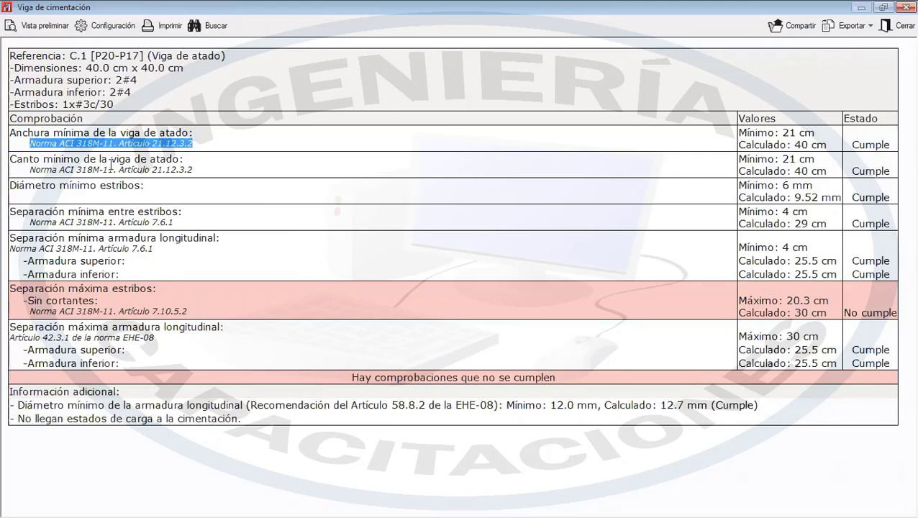
pyautogui.click(176, 142)
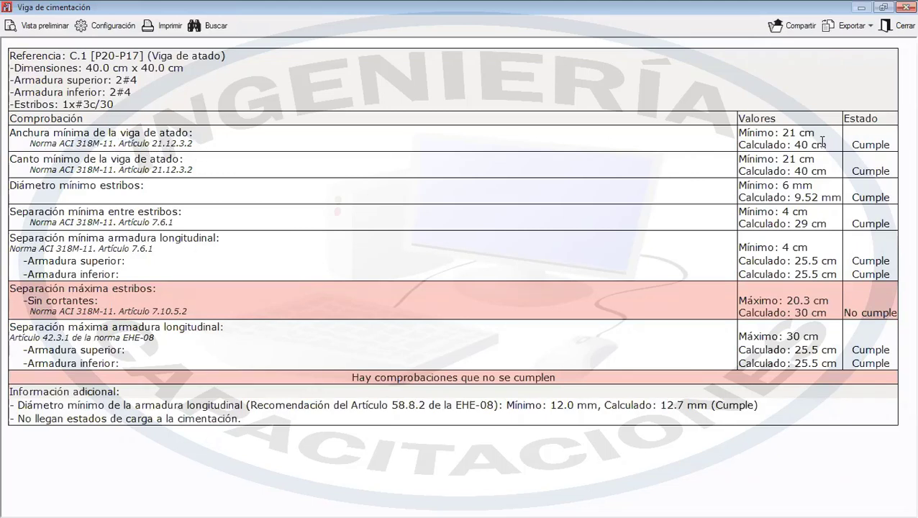
pyautogui.moveTo(751, 132); pyautogui.dragTo(808, 148)
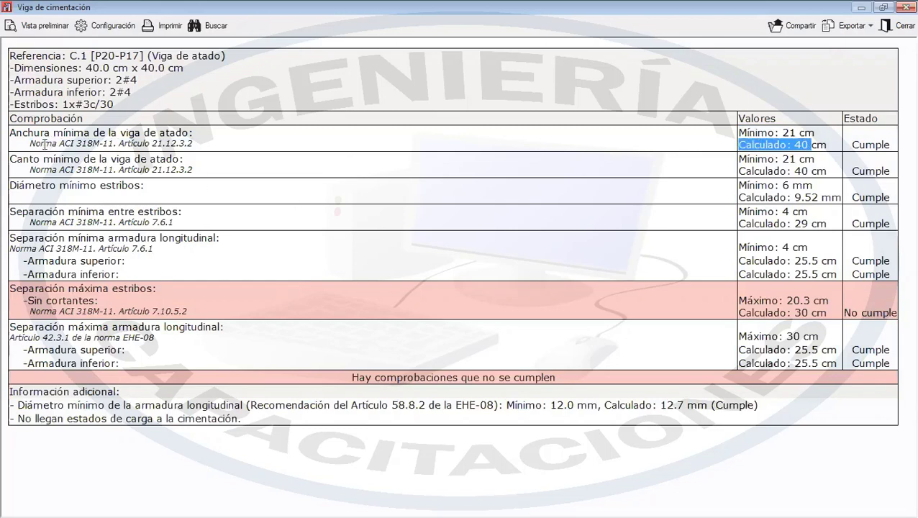
pyautogui.moveTo(29, 169); pyautogui.dragTo(196, 170)
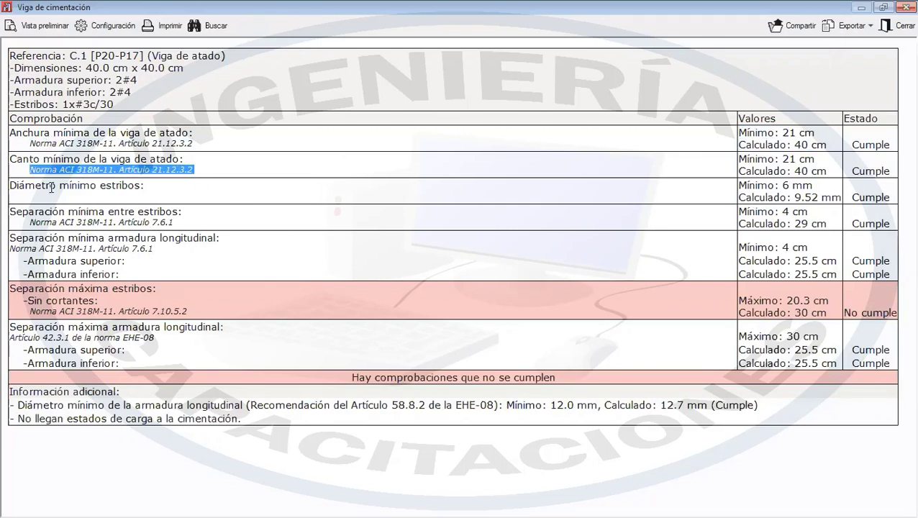
# - Examine the tie beam's checks for minimum stirrup diameter, minimum stirrup spacing and minimum longitudinal bar spacing
pyautogui.moveTo(10, 186); pyautogui.dragTo(140, 186)
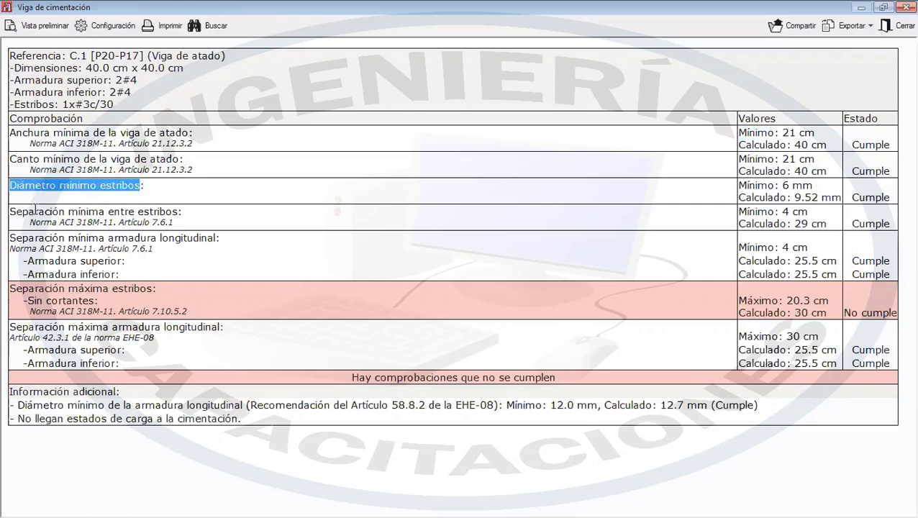
pyautogui.moveTo(11, 211); pyautogui.dragTo(178, 212)
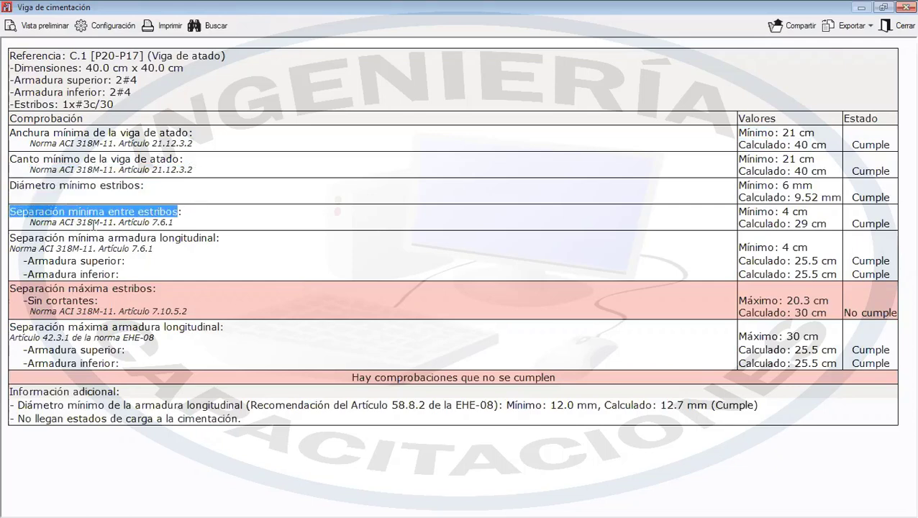
pyautogui.moveTo(75, 223); pyautogui.dragTo(159, 224)
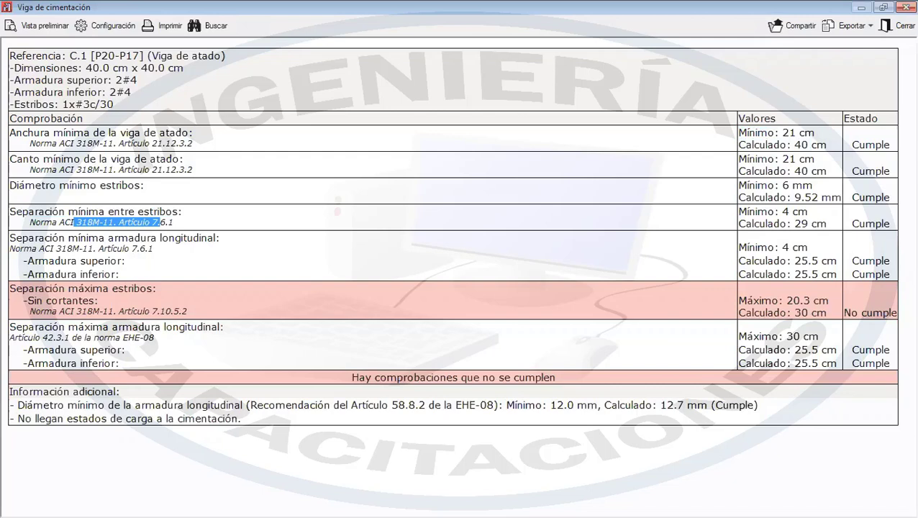
pyautogui.moveTo(10, 238); pyautogui.dragTo(231, 239)
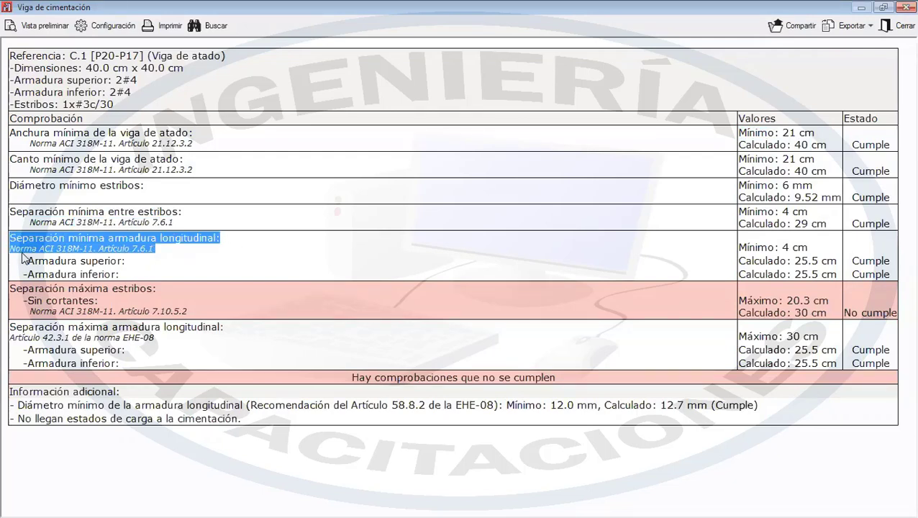
pyautogui.click(59, 243)
# - Examine the tie beam's maximum stirrup and longitudinal spacing checks and the additional information, and close the report
pyautogui.moveTo(9, 288); pyautogui.dragTo(162, 288)
pyautogui.moveTo(28, 301); pyautogui.dragTo(186, 307)
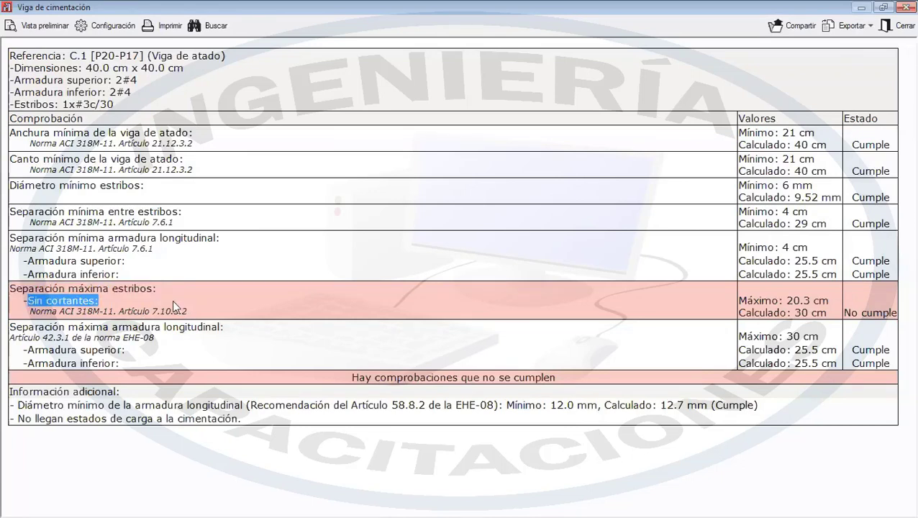
pyautogui.click(172, 300)
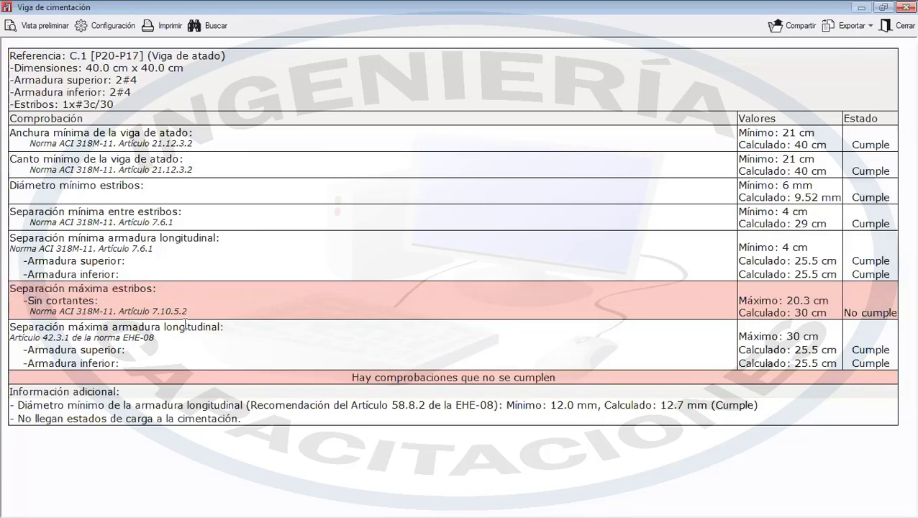
pyautogui.moveTo(32, 338); pyautogui.dragTo(155, 338)
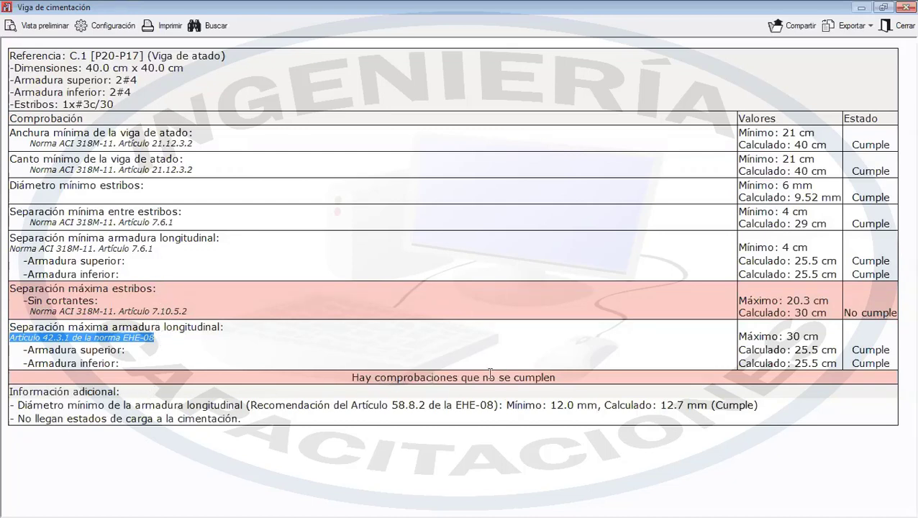
pyautogui.moveTo(114, 404); pyautogui.dragTo(507, 404)
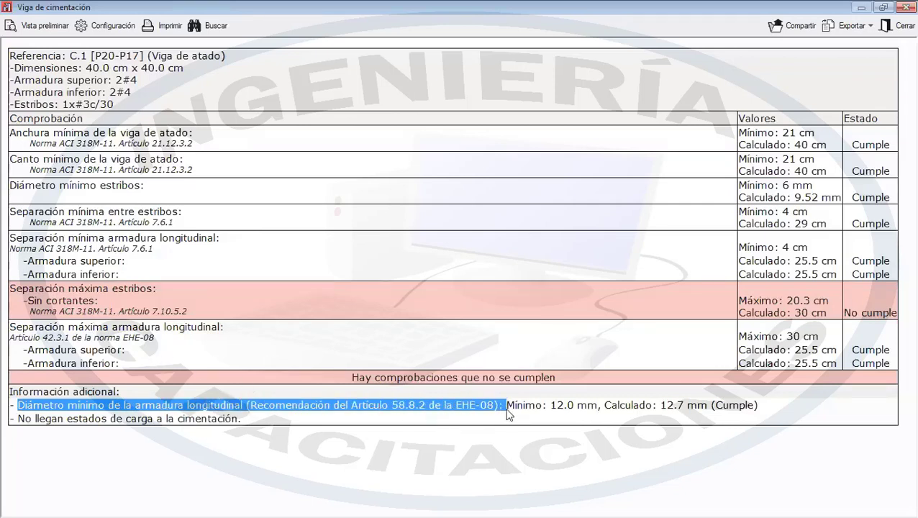
pyautogui.click(98, 431)
pyautogui.doubleClick(227, 420)
pyautogui.click(69, 419)
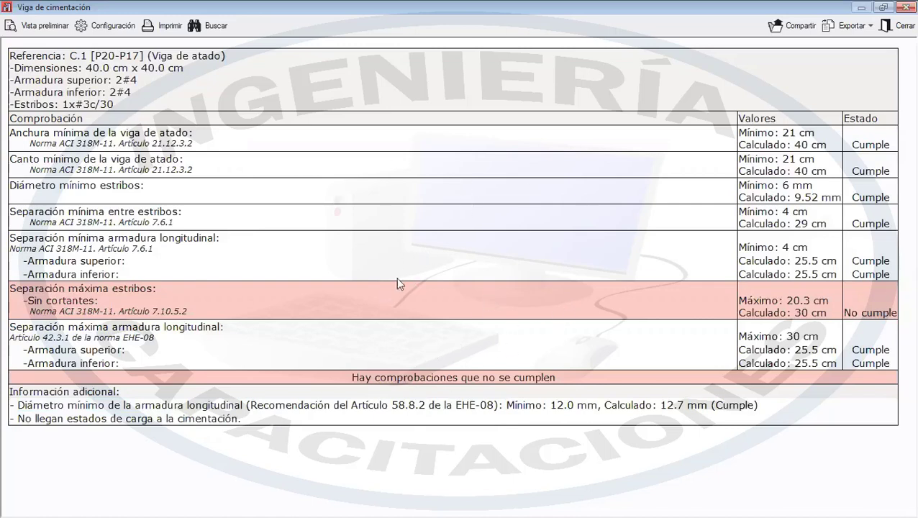
pyautogui.click(899, 32)
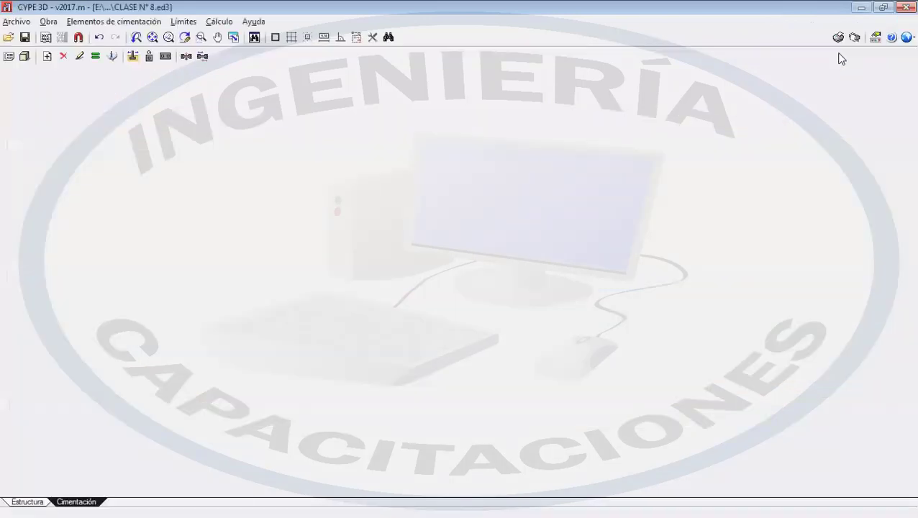
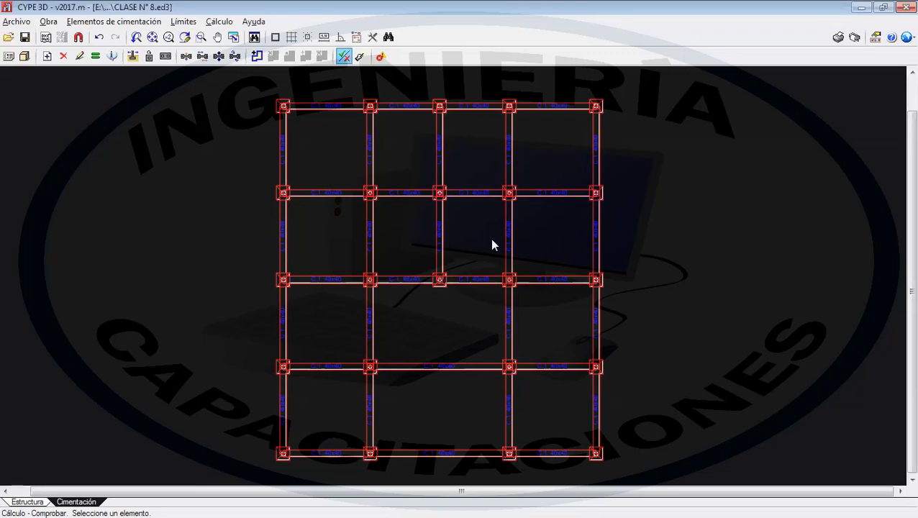
# - Open the isolated footing P17, in the middle of the second row, for editing
pyautogui.click(126, 24)
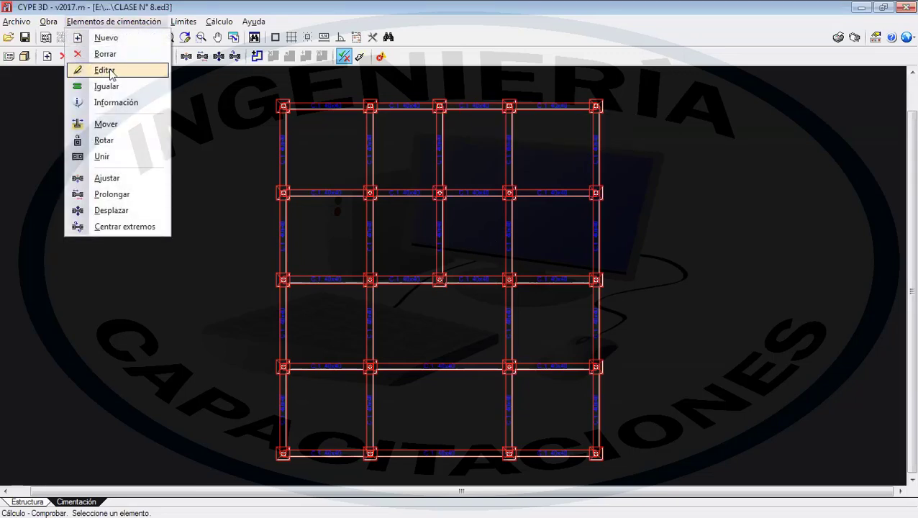
pyautogui.click(108, 74)
pyautogui.scroll(2, 369, 180)
pyautogui.scroll(1, 376, 189)
pyautogui.moveTo(376, 189); pyautogui.dragTo(362, 295, button='middle')
pyautogui.scroll(2, 371, 166)
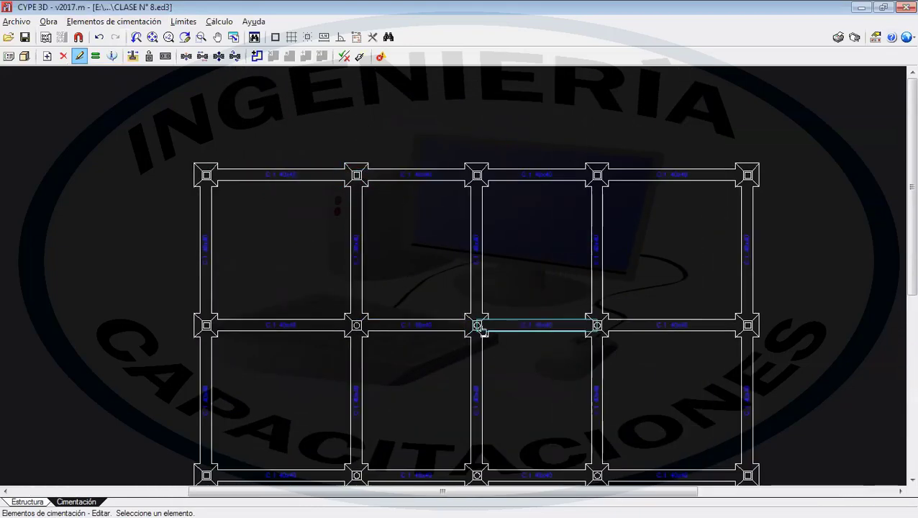
pyautogui.scroll(1, 489, 341)
pyautogui.scroll(-1, 489, 341)
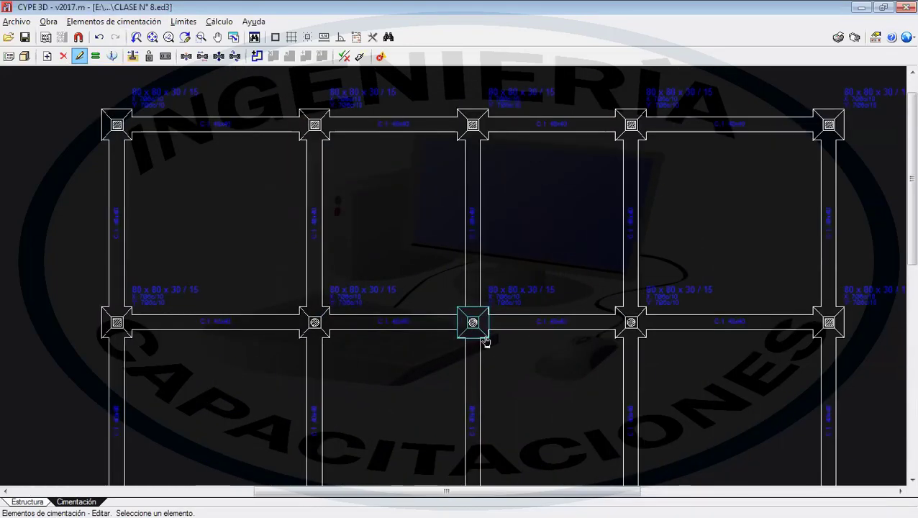
pyautogui.click(482, 333)
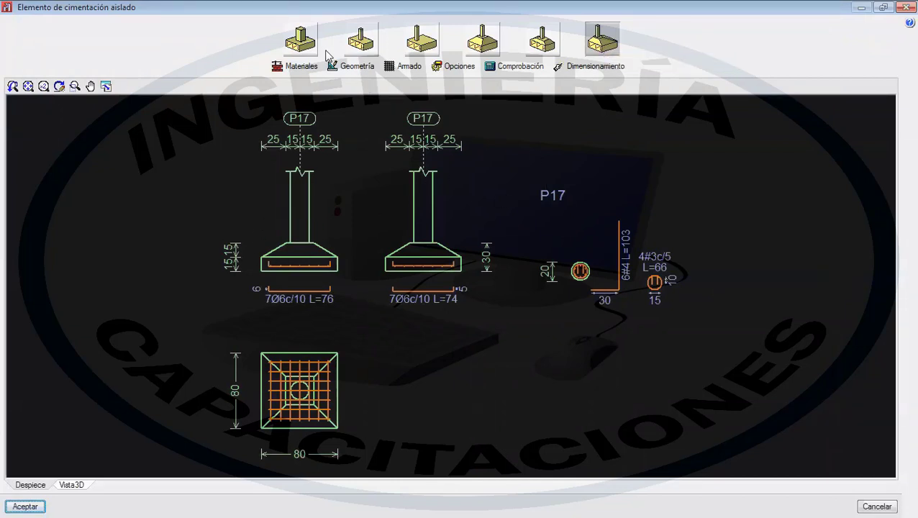
# - Preview the available footing types for P17 and choose the square footing with constant depth
pyautogui.click(301, 44)
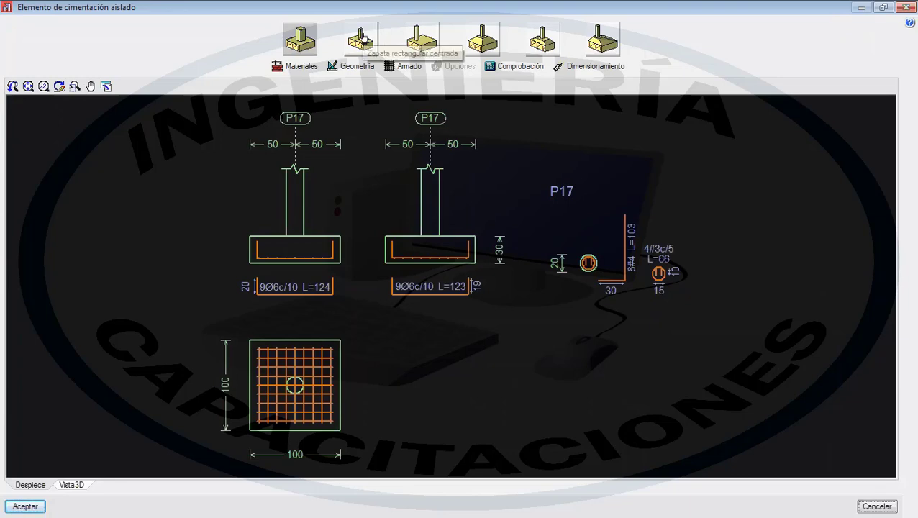
pyautogui.click(360, 54)
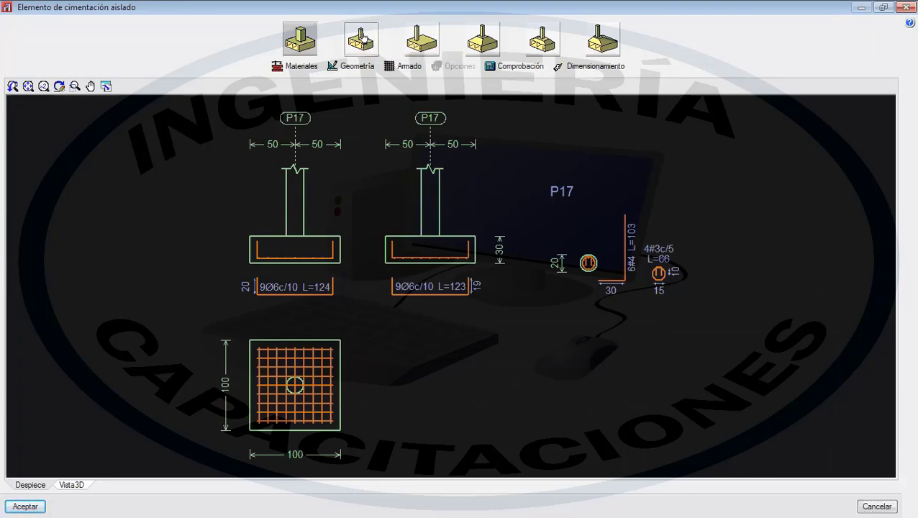
pyautogui.click(420, 46)
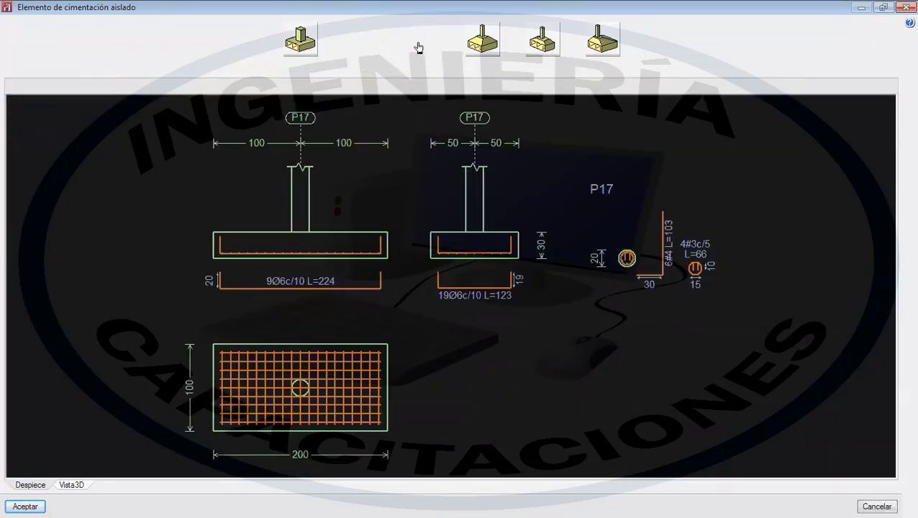
pyautogui.click(482, 39)
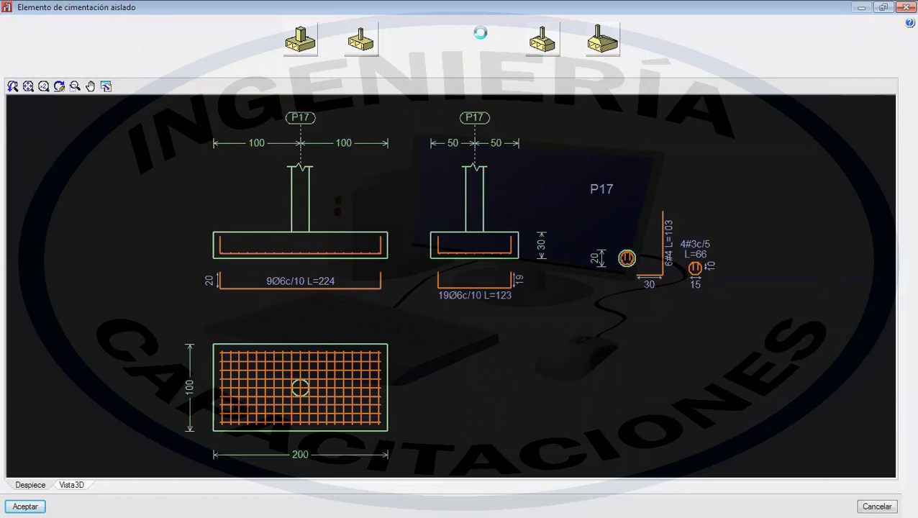
pyautogui.click(542, 41)
pyautogui.click(613, 43)
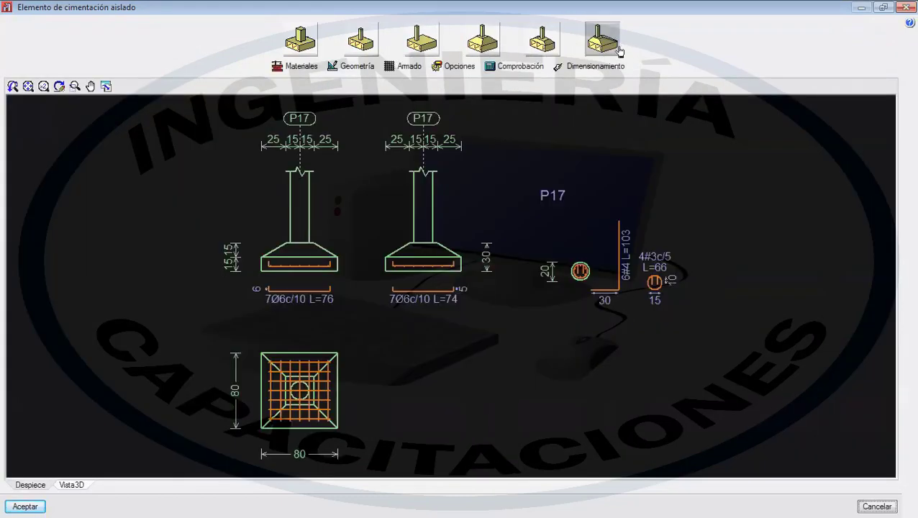
pyautogui.click(304, 41)
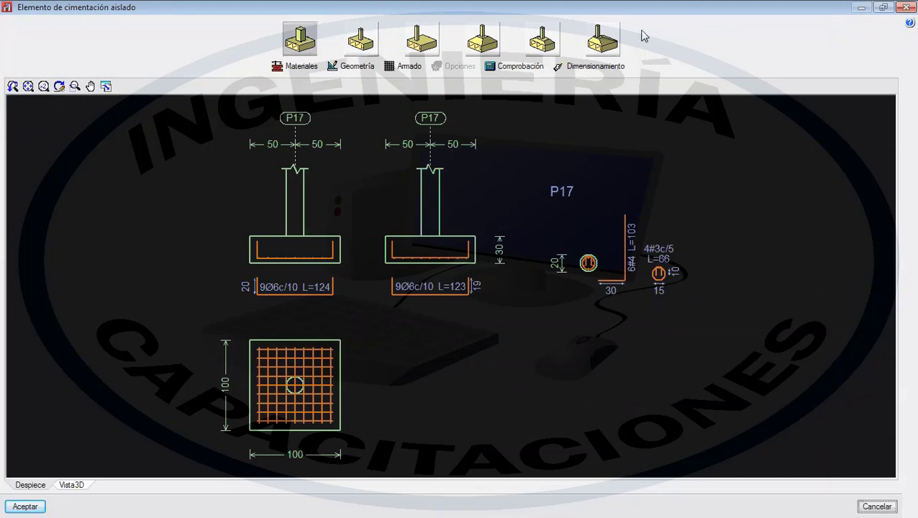
# - Preview the concrete strengths available in footing P17's materials and clear the concrete override
pyautogui.click(289, 68)
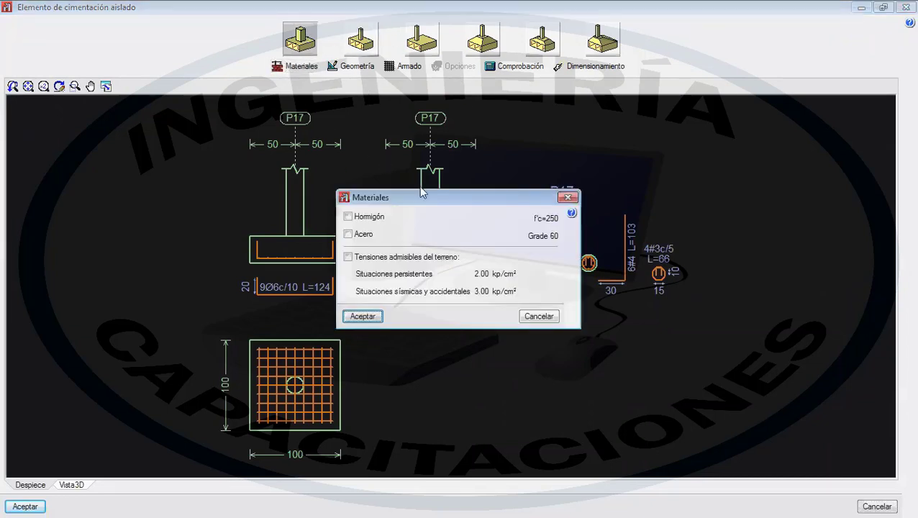
pyautogui.moveTo(427, 196); pyautogui.dragTo(466, 128)
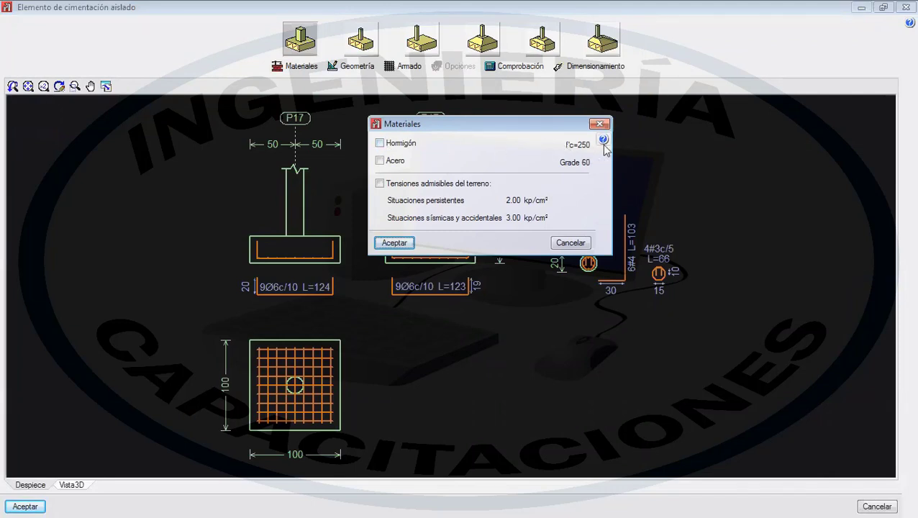
pyautogui.click(386, 144)
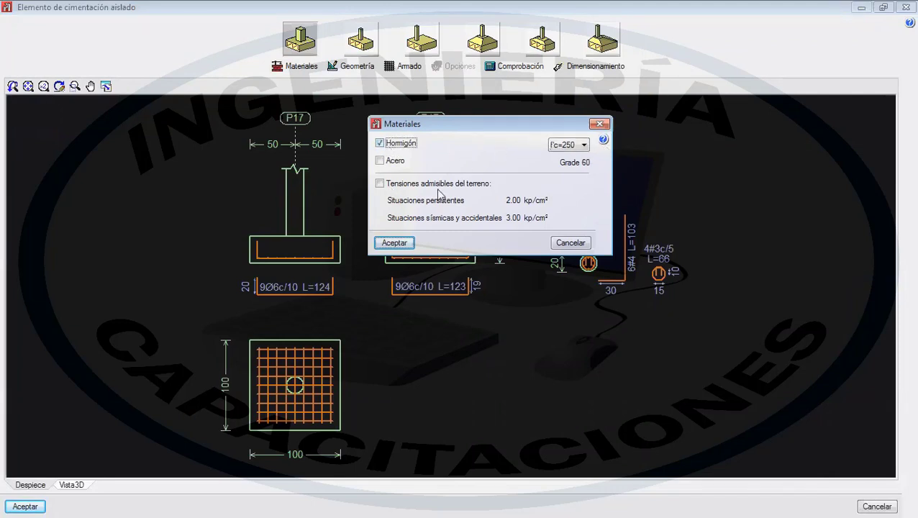
pyautogui.click(567, 146)
pyautogui.click(568, 147)
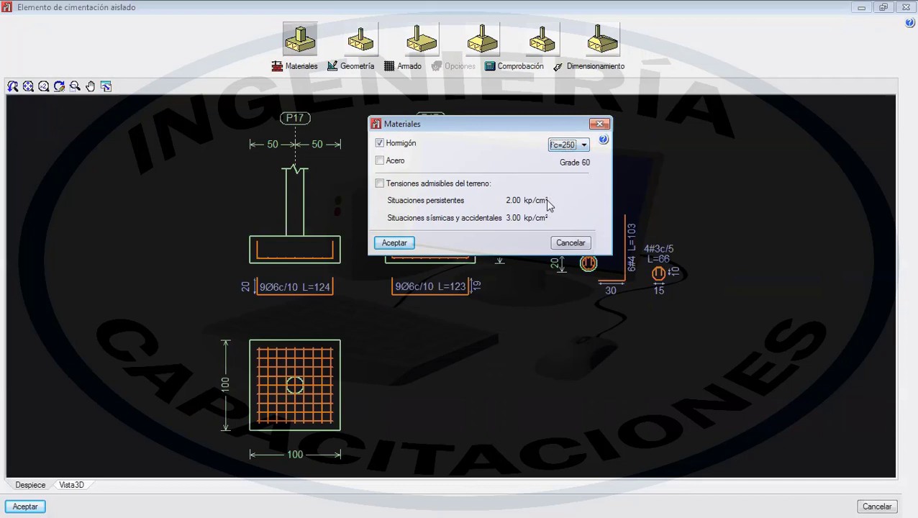
pyautogui.click(568, 149)
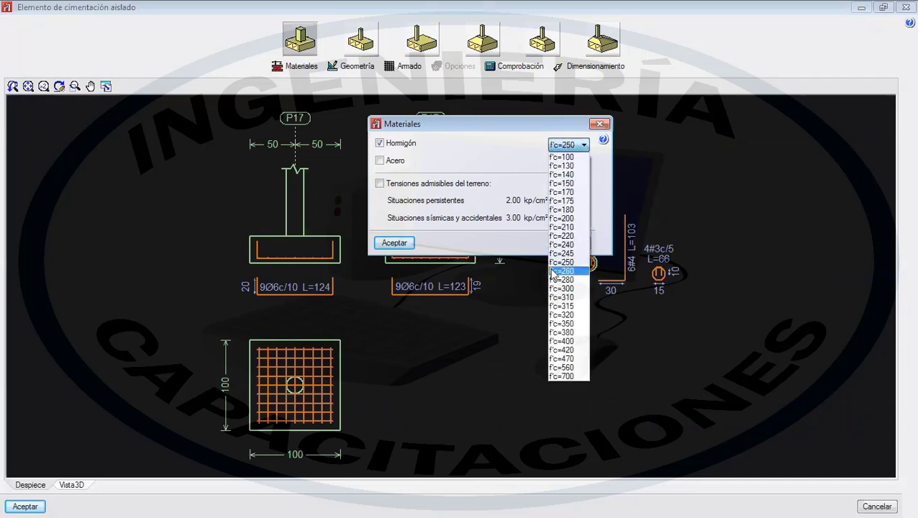
pyautogui.click(529, 146)
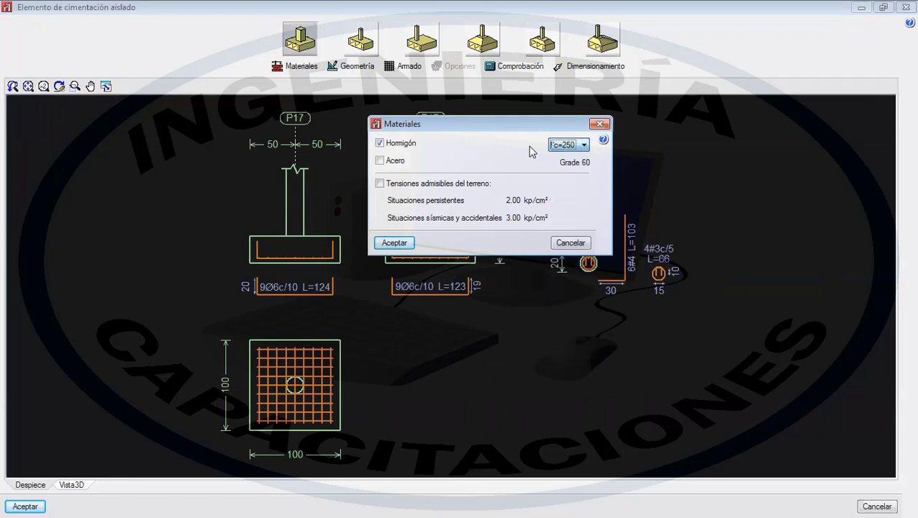
pyautogui.click(387, 146)
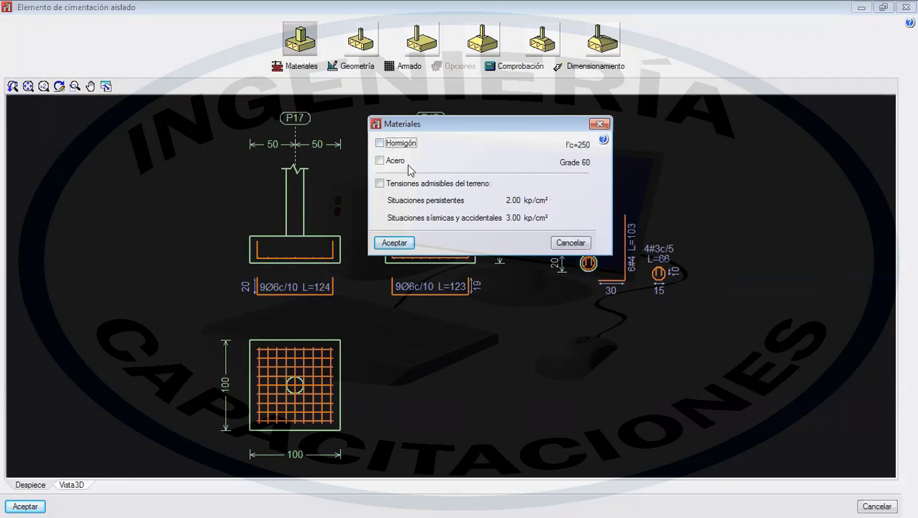
# - Preview the steel grade and allowable soil stress overrides for P17, clear both, and accept the materials
pyautogui.click(381, 161)
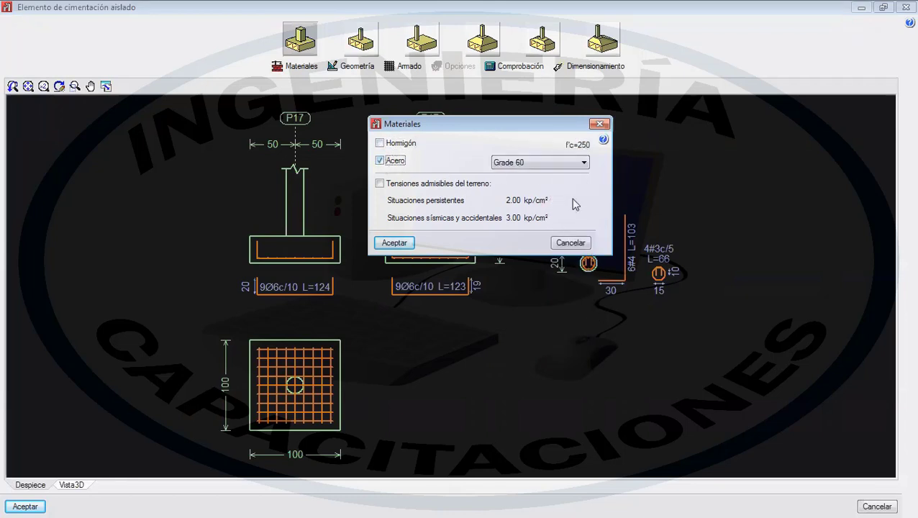
pyautogui.click(556, 163)
pyautogui.click(446, 157)
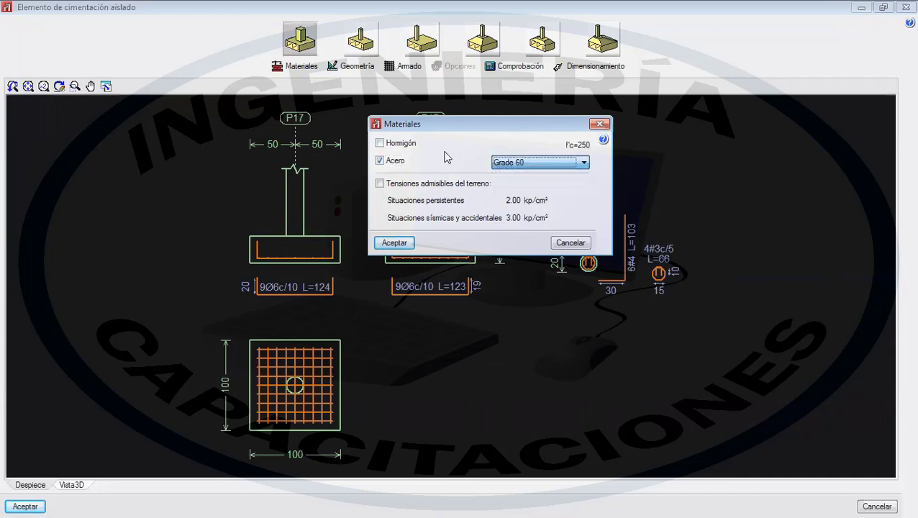
pyautogui.click(381, 160)
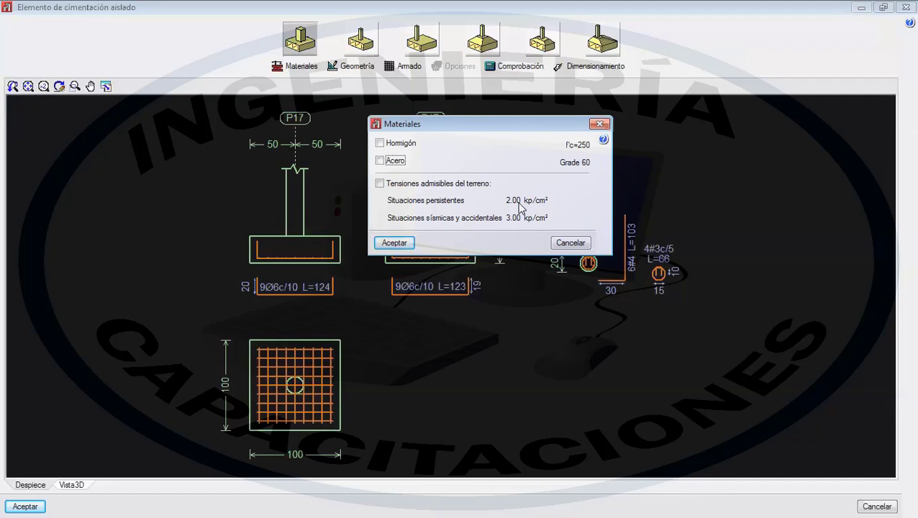
pyautogui.click(442, 185)
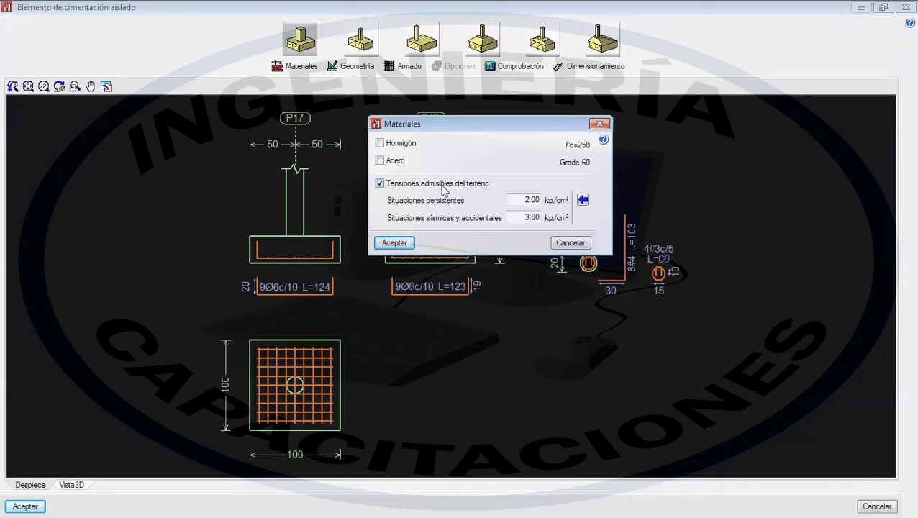
pyautogui.click(442, 185)
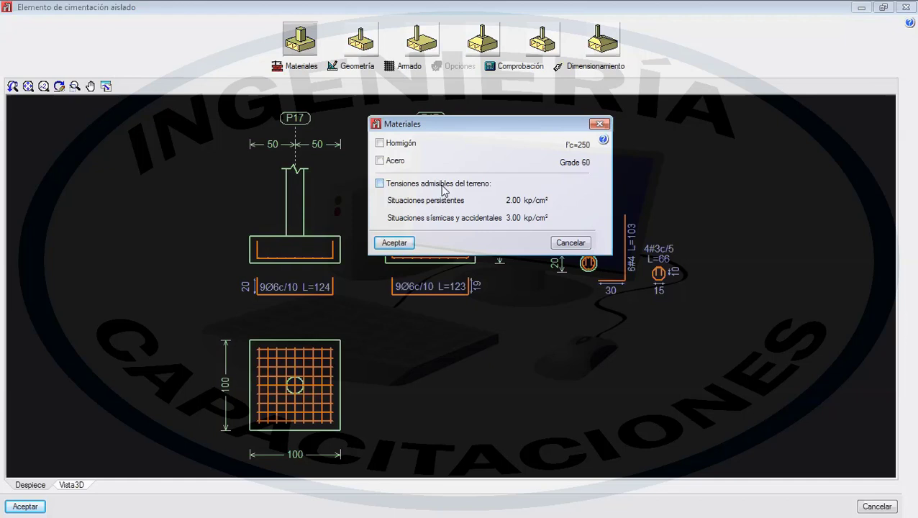
pyautogui.click(391, 243)
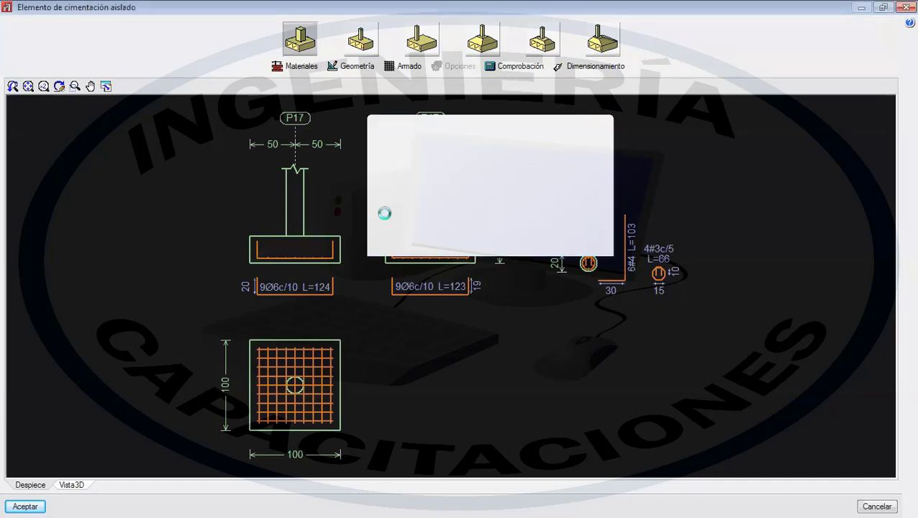
# - Set the width of footing P17 to 200 cm
pyautogui.click(353, 66)
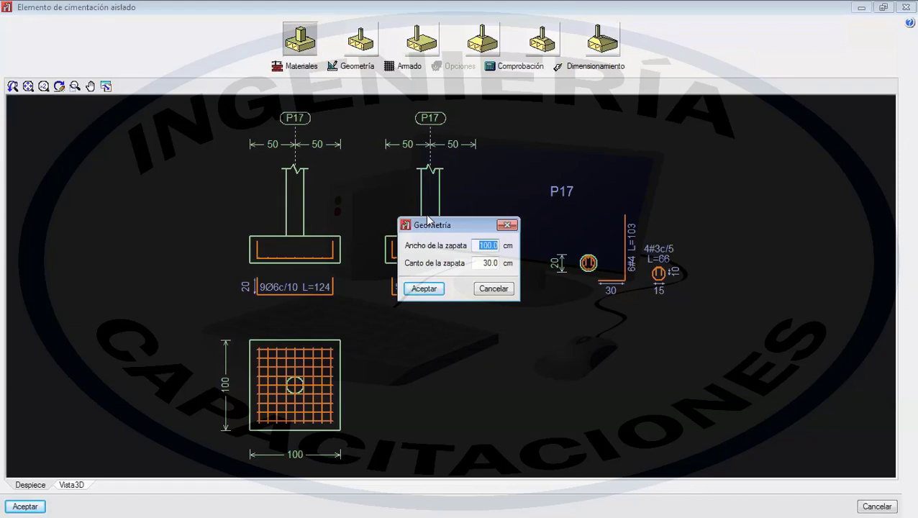
pyautogui.write('200')
pyautogui.click(436, 291)
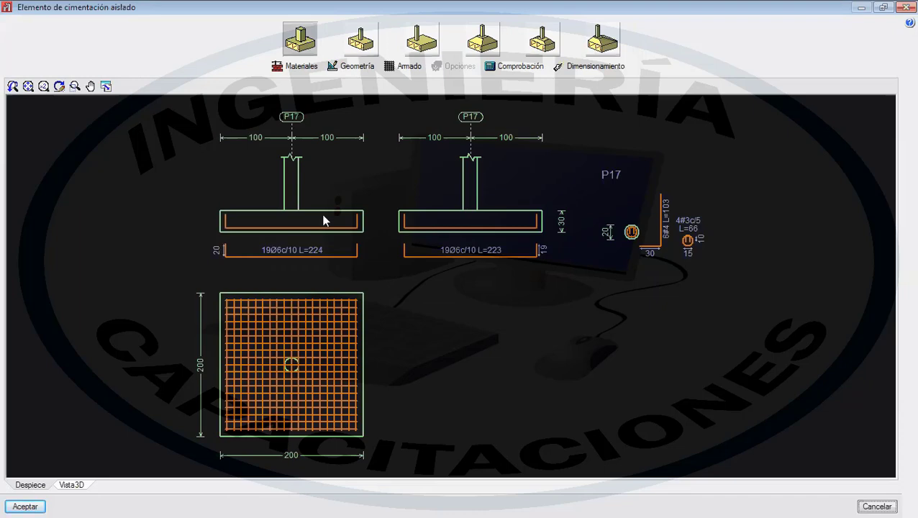
# - Examine P17's elevations, bottom reinforcement, column starter bars and stirrups in the detail drawing
pyautogui.scroll(3, 297, 154)
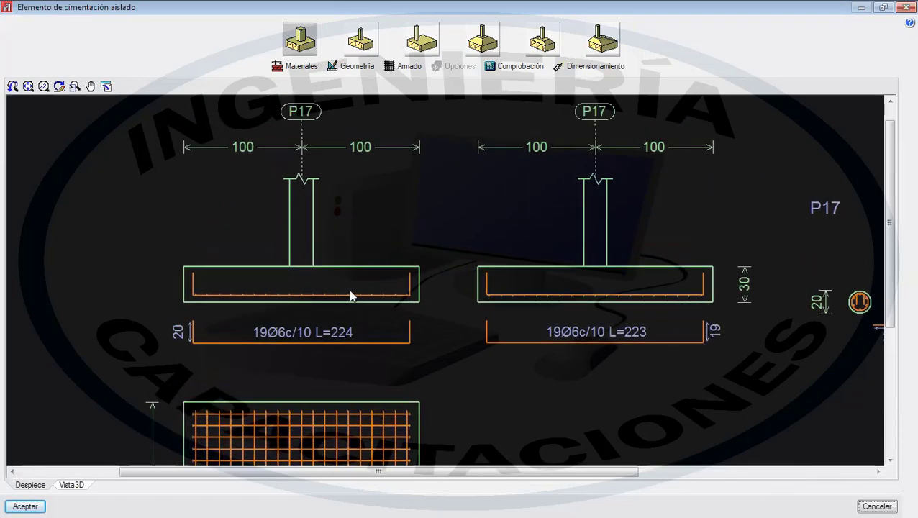
pyautogui.scroll(4, 351, 295)
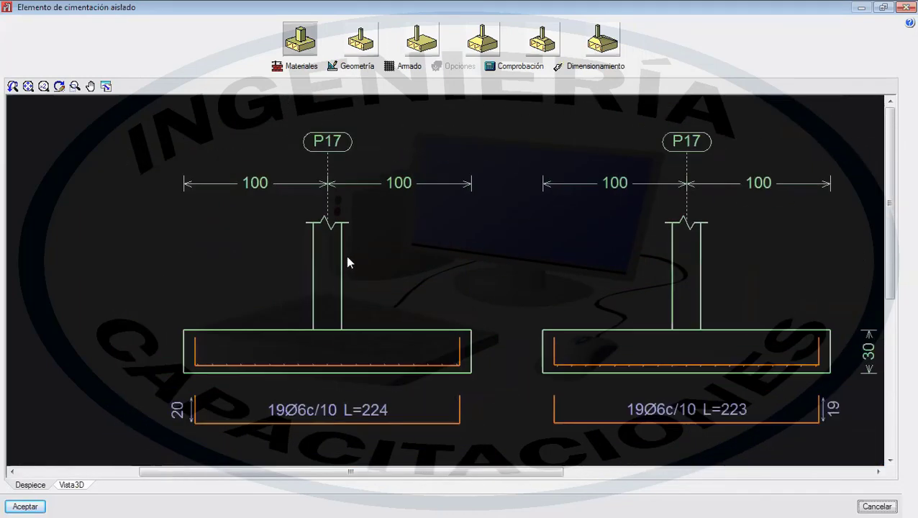
pyautogui.scroll(-1, 347, 258)
pyautogui.scroll(-2, 441, 273)
pyautogui.moveTo(432, 279); pyautogui.dragTo(200, 298, button='middle')
pyautogui.moveTo(425, 304); pyautogui.dragTo(373, 305, button='middle')
pyautogui.scroll(2, 441, 331)
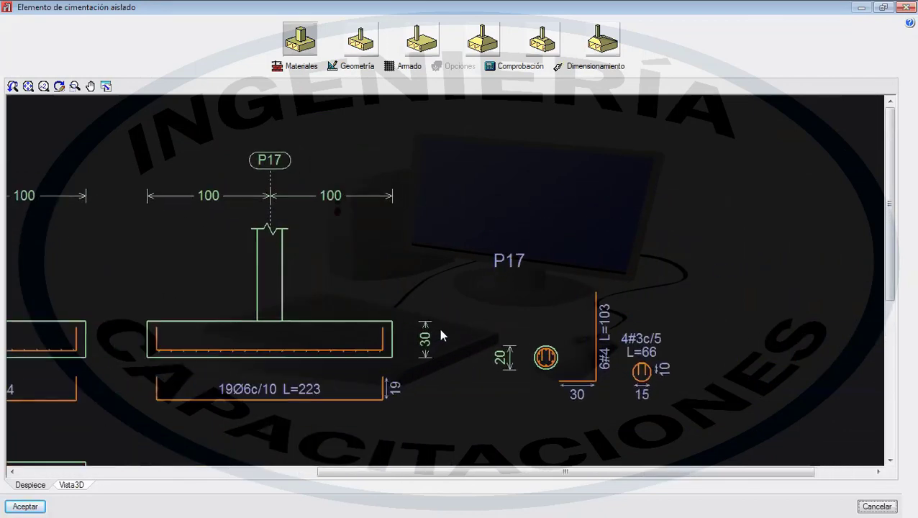
pyautogui.scroll(4, 440, 335)
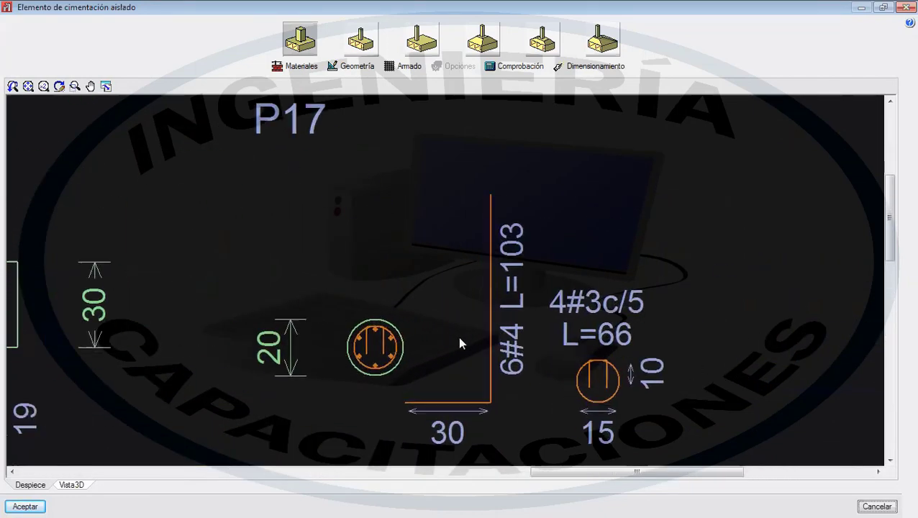
pyautogui.moveTo(453, 337); pyautogui.dragTo(445, 326, button='middle')
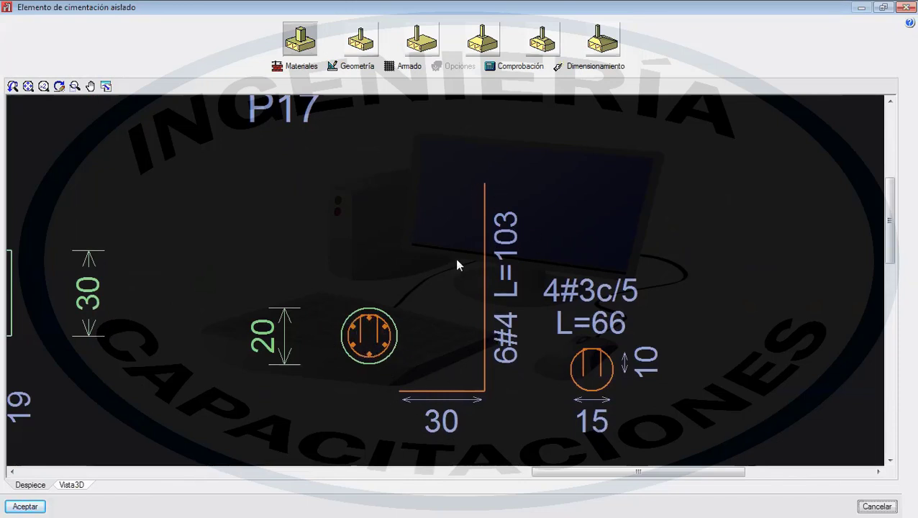
pyautogui.scroll(1, 586, 360)
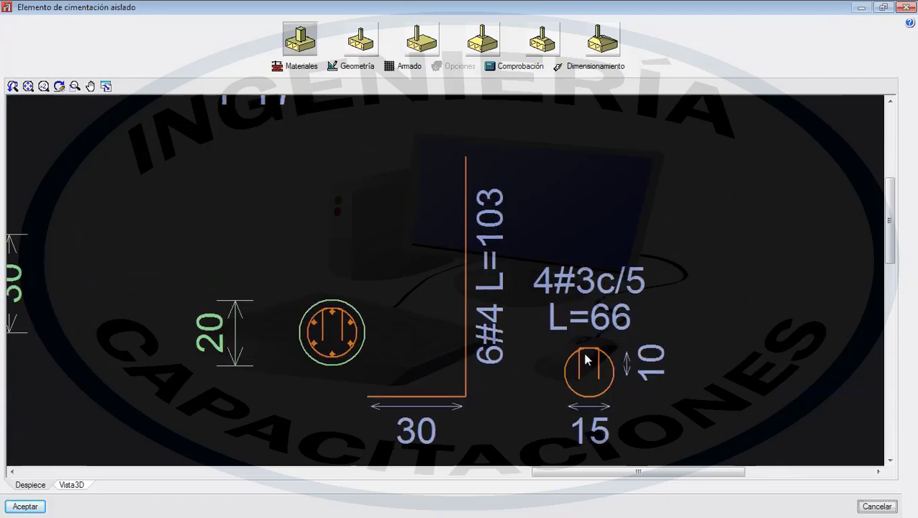
pyautogui.scroll(-5, 539, 367)
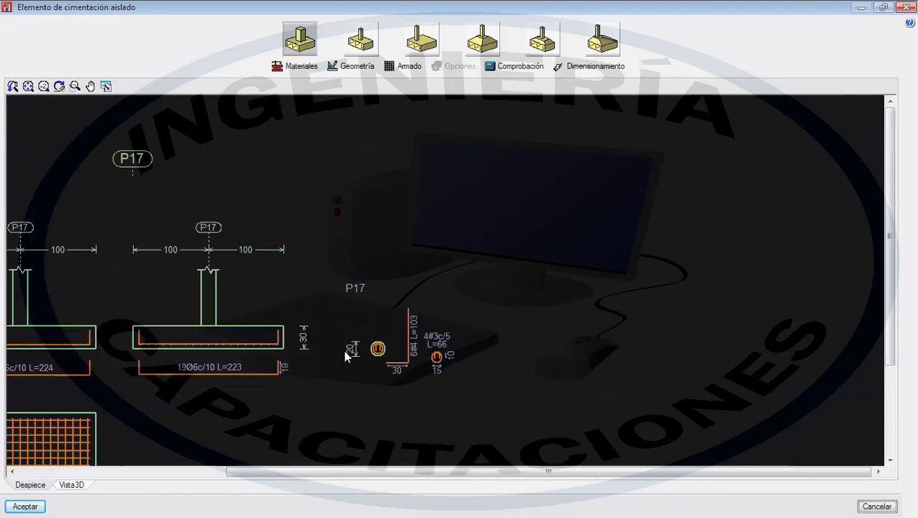
pyautogui.scroll(-1, 346, 356)
pyautogui.moveTo(346, 357); pyautogui.dragTo(585, 243, button='middle')
pyautogui.moveTo(334, 309); pyautogui.dragTo(310, 323, button='middle')
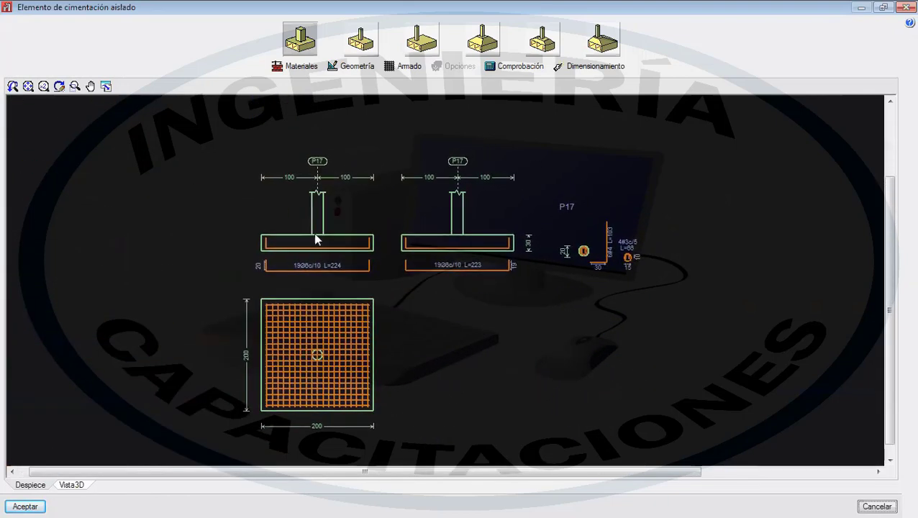
# - Set footing P17's width to 100 cm and its depth to 50 cm
pyautogui.click(352, 68)
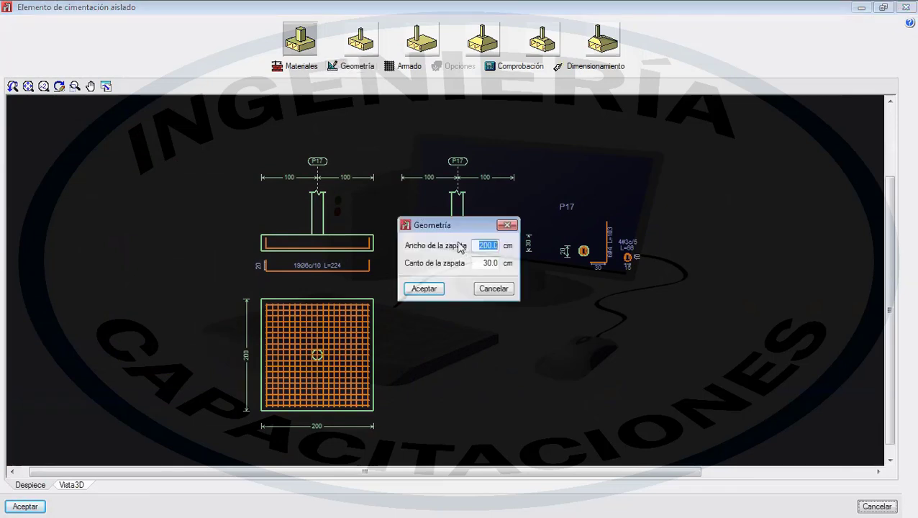
pyautogui.write('10')
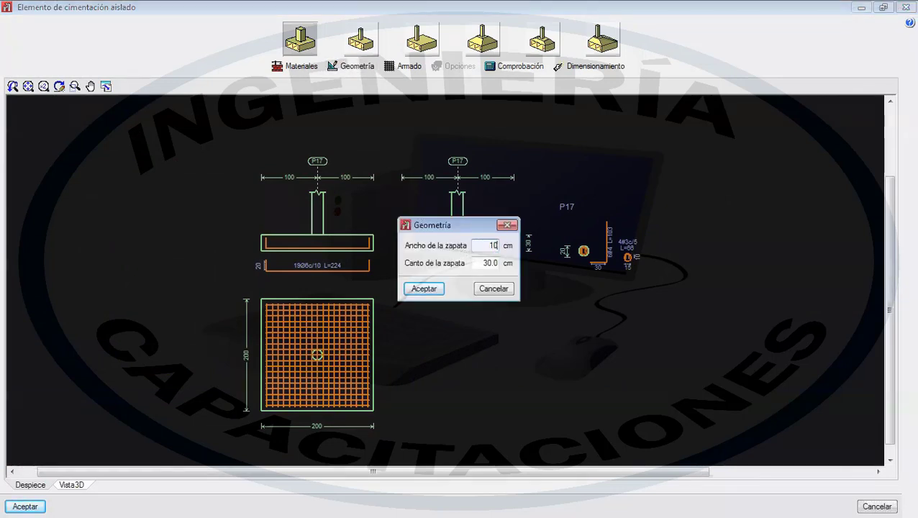
pyautogui.write('0')
pyautogui.press('Tab')
pyautogui.write('50')
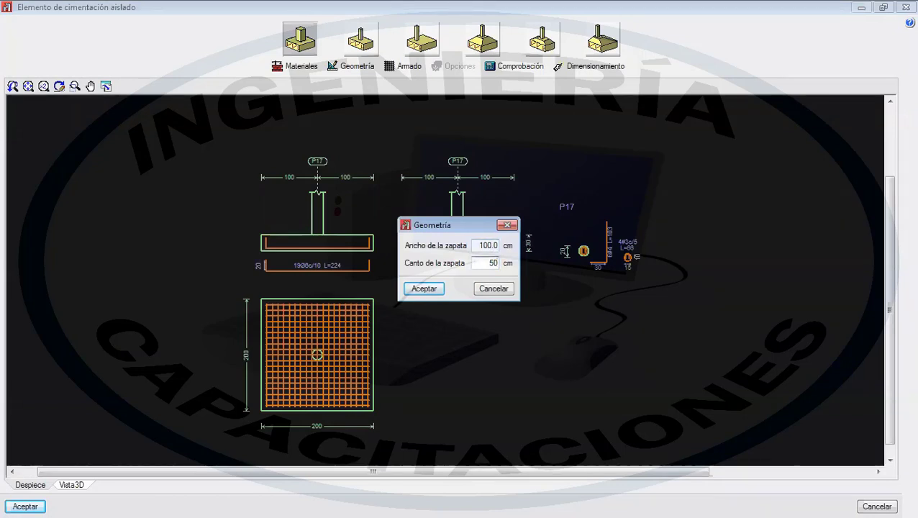
pyautogui.press('Tab')
pyautogui.click(427, 289)
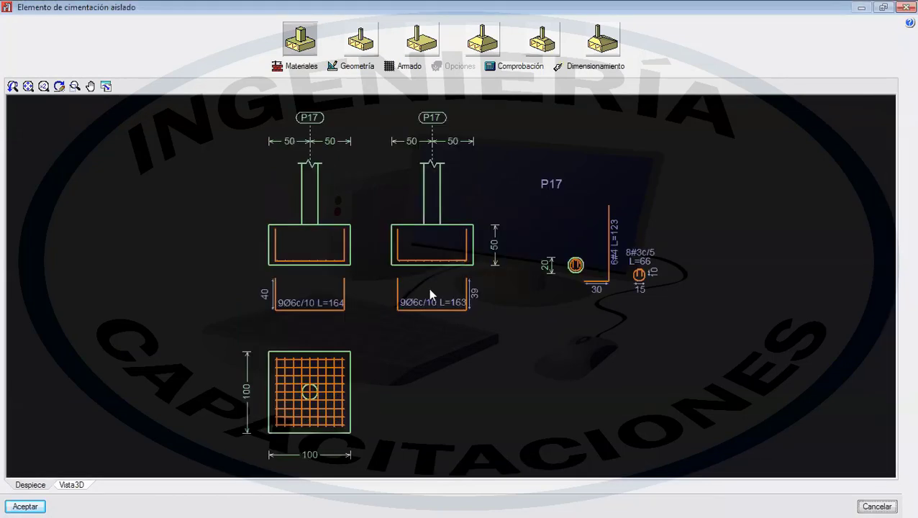
# - Examine the bar lengths, plan mesh and column starter details of the footing with the new depth
pyautogui.scroll(6, 310, 272)
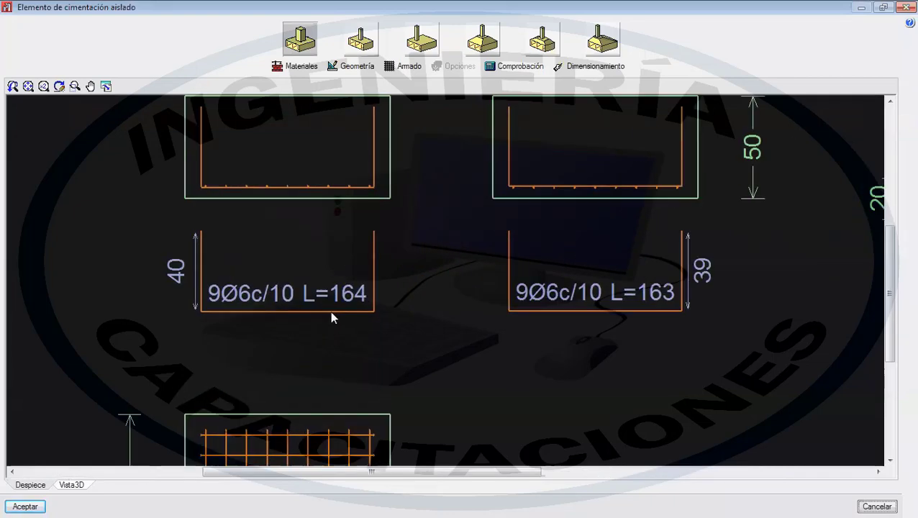
pyautogui.scroll(-3, 364, 288)
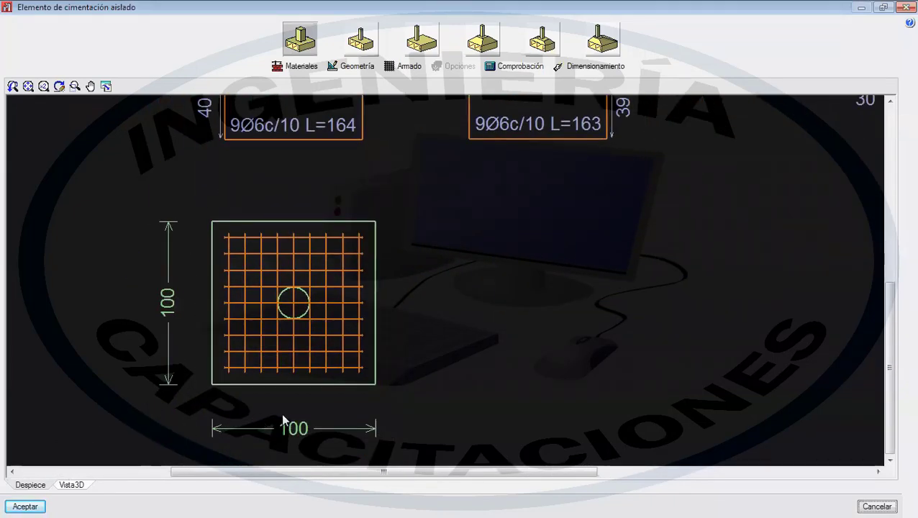
pyautogui.scroll(-2, 400, 317)
pyautogui.moveTo(398, 174); pyautogui.dragTo(337, 272, button='middle')
pyautogui.scroll(3, 252, 199)
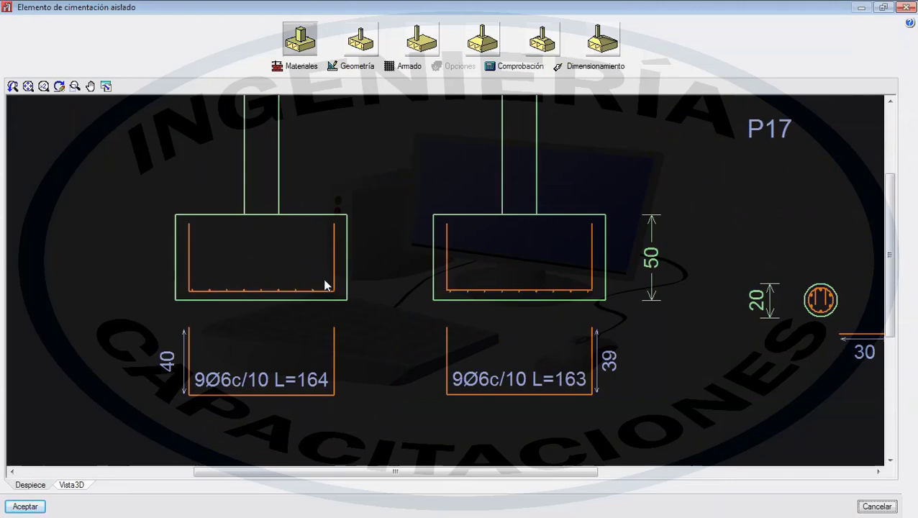
pyautogui.scroll(-3, 353, 284)
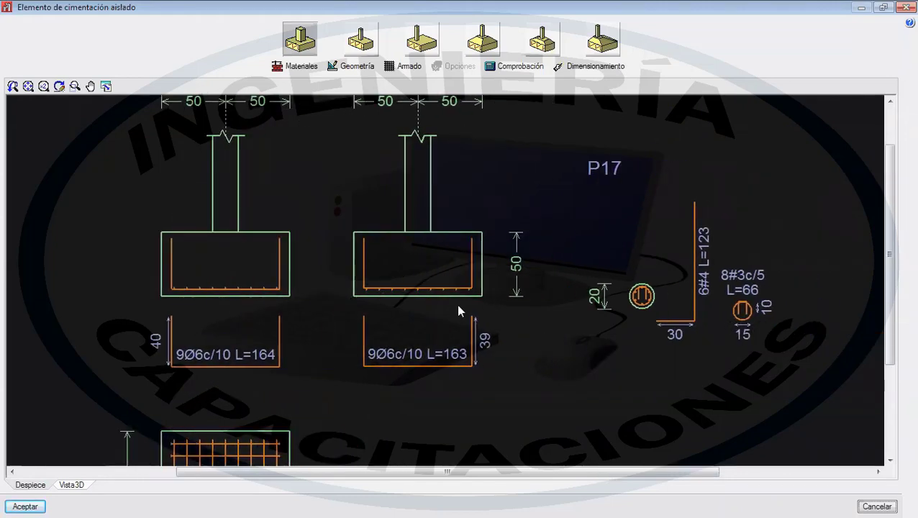
pyautogui.scroll(-2, 383, 304)
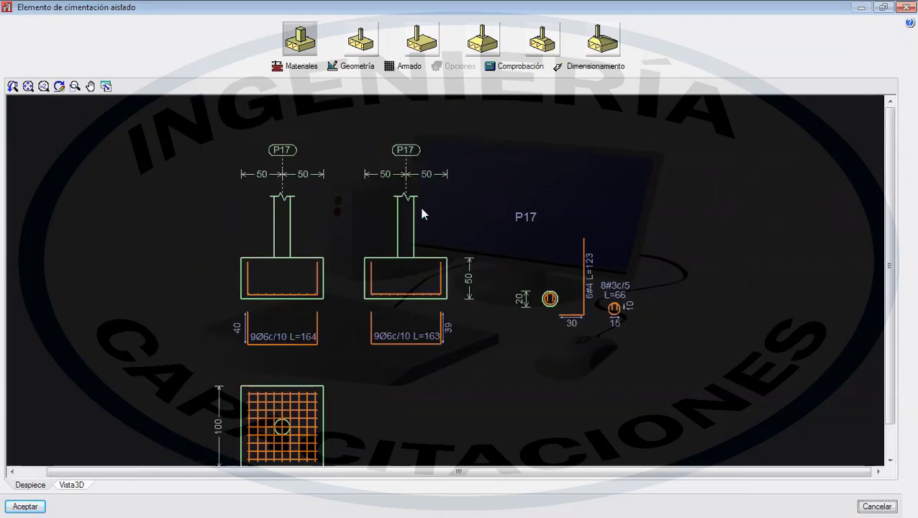
pyautogui.scroll(3, 612, 273)
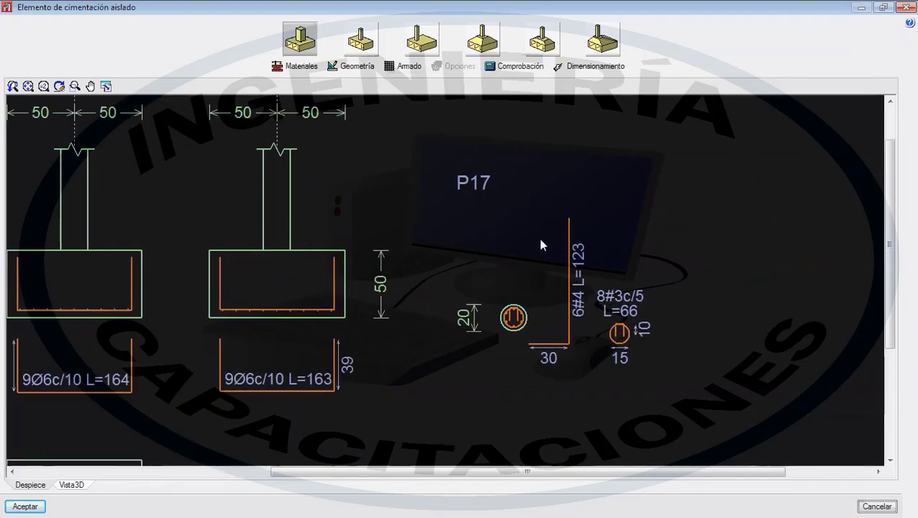
# - Set footing P17's depth to 30 cm and check the updated reinforcement in the detail drawing
pyautogui.click(357, 66)
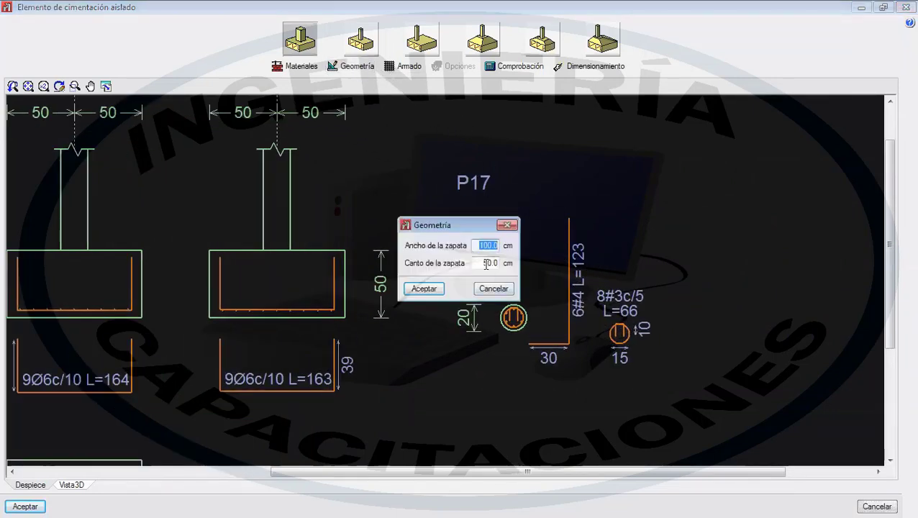
pyautogui.press('Tab')
pyautogui.write('30')
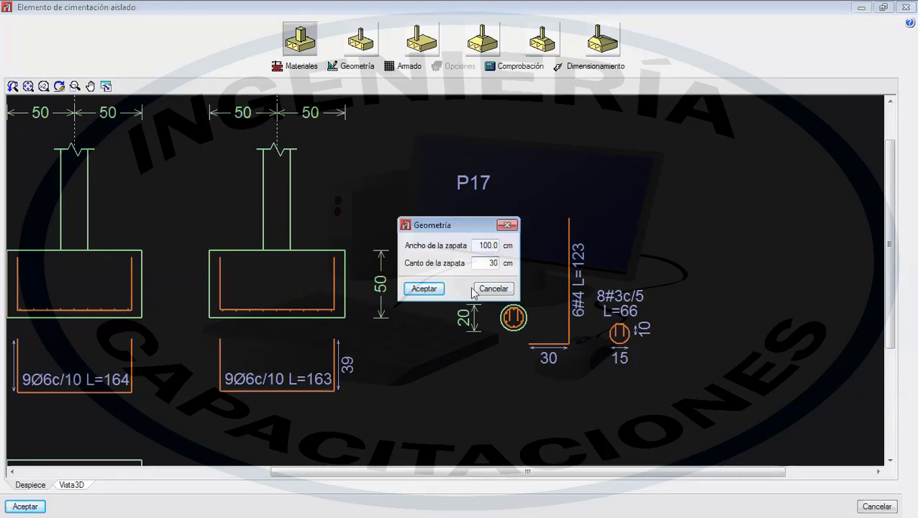
pyautogui.click(423, 289)
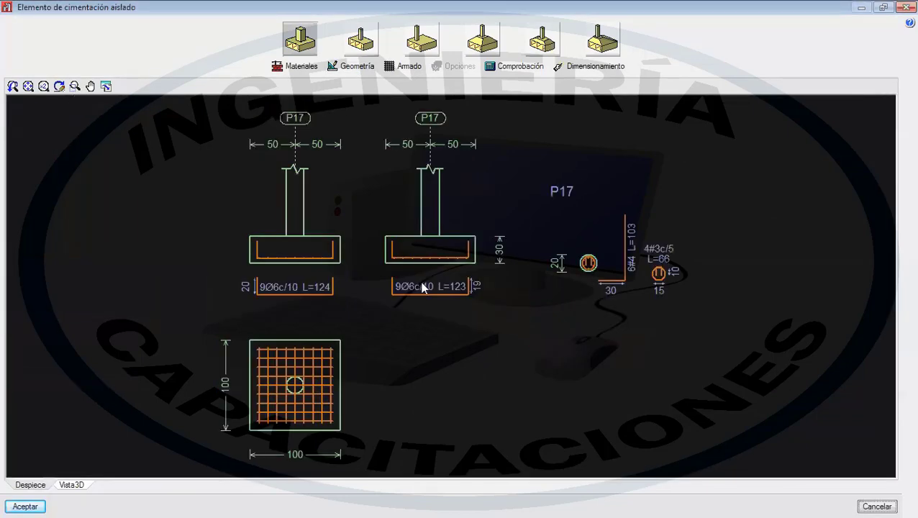
pyautogui.scroll(2, 633, 216)
pyautogui.scroll(2, 634, 209)
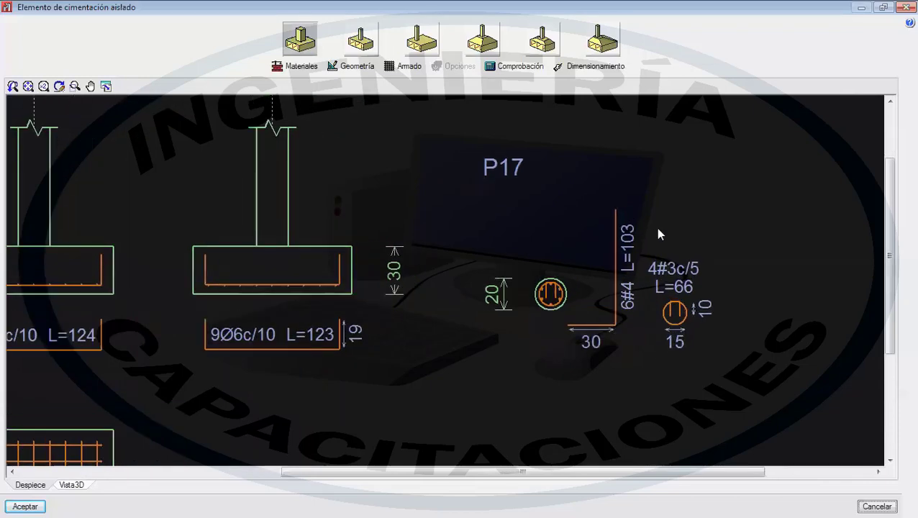
pyautogui.scroll(-4, 585, 258)
pyautogui.scroll(-4, 335, 315)
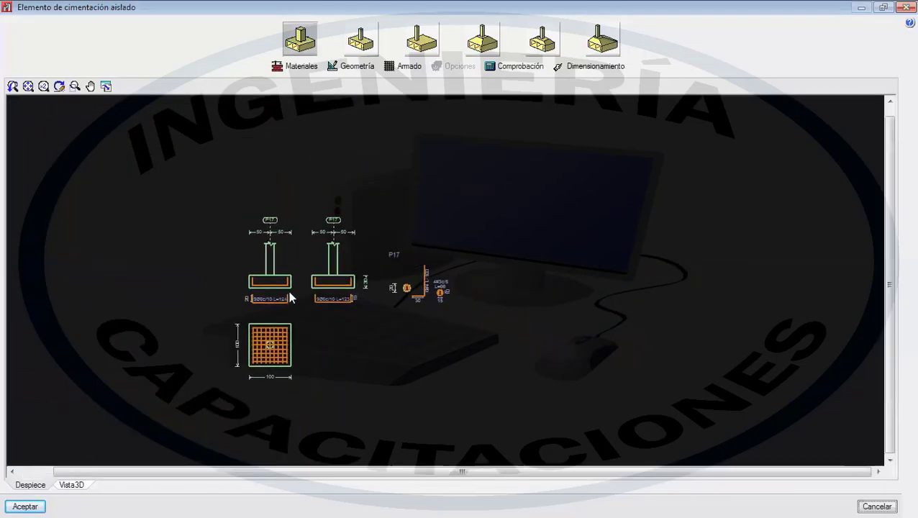
pyautogui.scroll(4, 289, 301)
pyautogui.moveTo(359, 321)
pyautogui.mouseDown(button='middle')
pyautogui.moveTo(500, 319)
pyautogui.moveTo(466, 303)
pyautogui.mouseUp(button='middle')
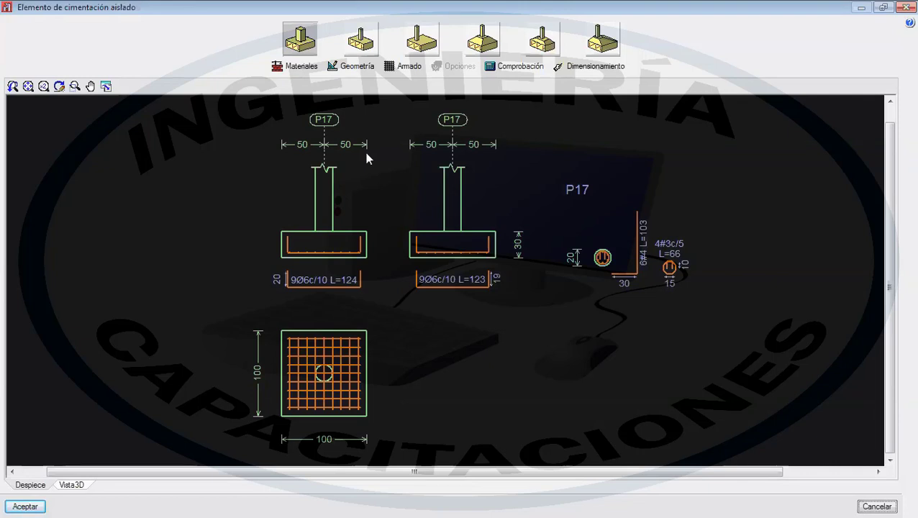
# - Set the bottom mesh bars of footing P17 to #4 in both the X and Y directions
pyautogui.click(407, 66)
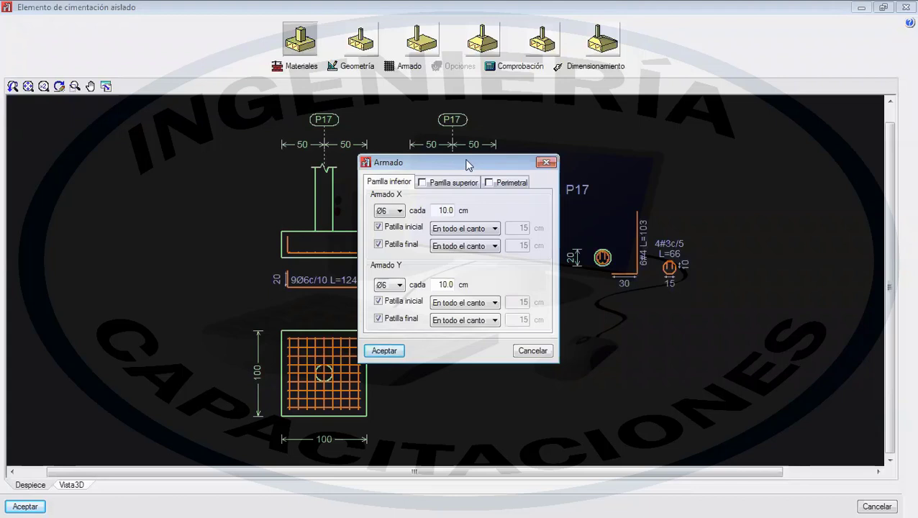
pyautogui.click(394, 214)
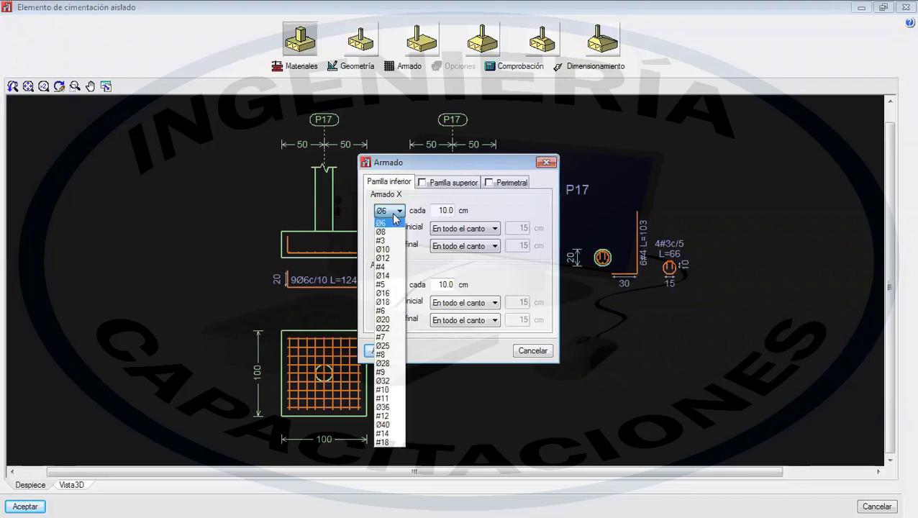
pyautogui.click(392, 267)
pyautogui.click(394, 285)
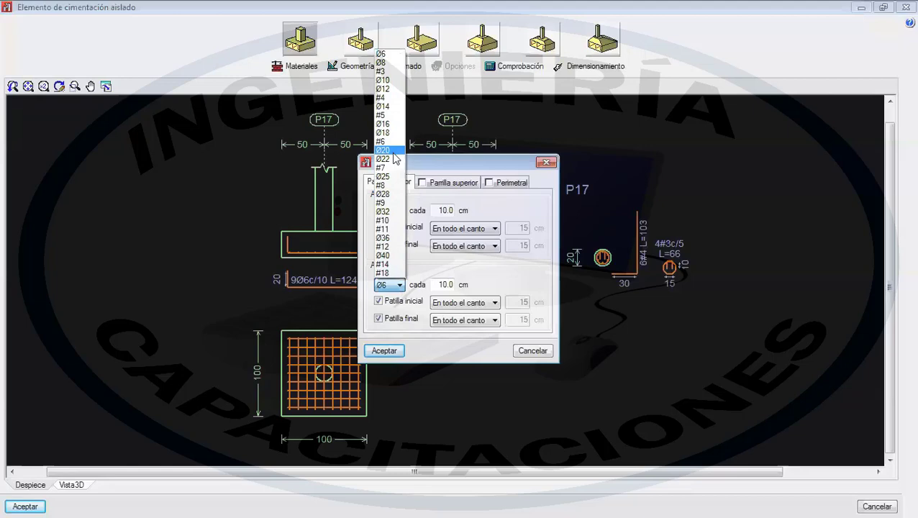
pyautogui.click(382, 97)
pyautogui.click(376, 350)
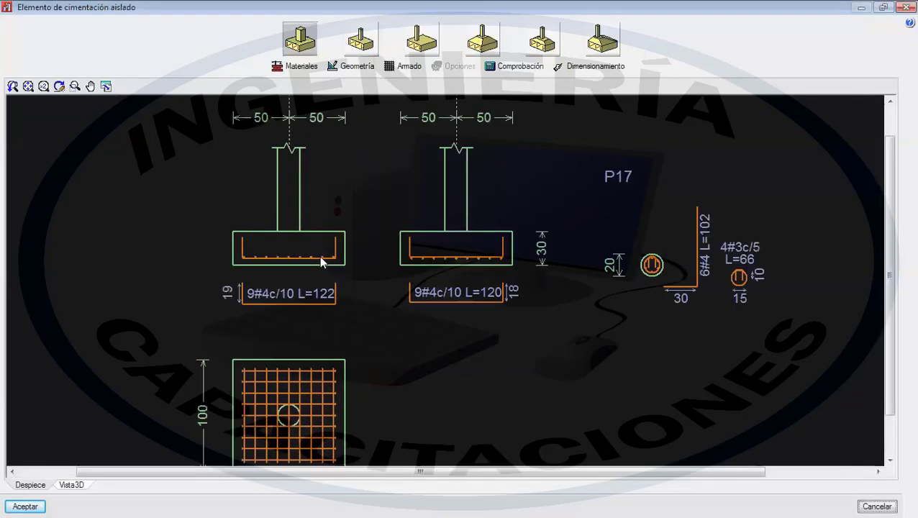
pyautogui.scroll(5, 252, 317)
pyautogui.scroll(-5, 506, 318)
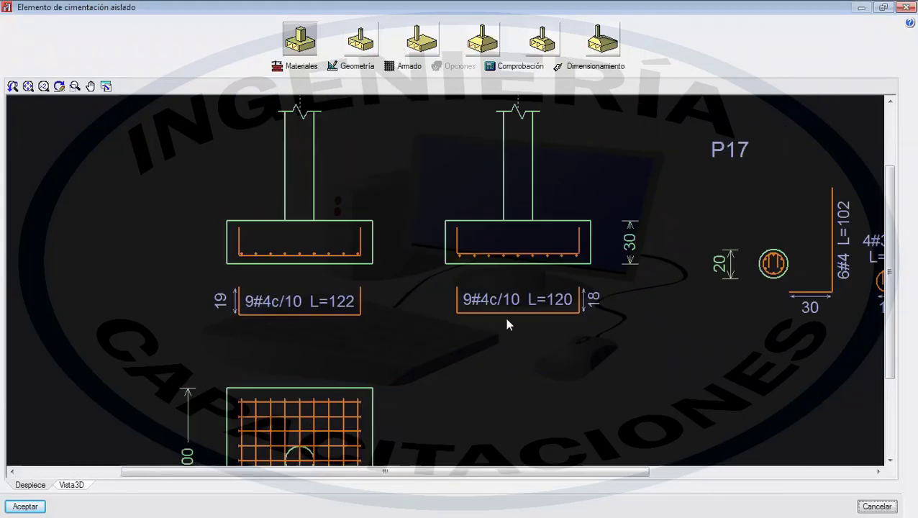
pyautogui.moveTo(503, 274); pyautogui.dragTo(449, 324, button='middle')
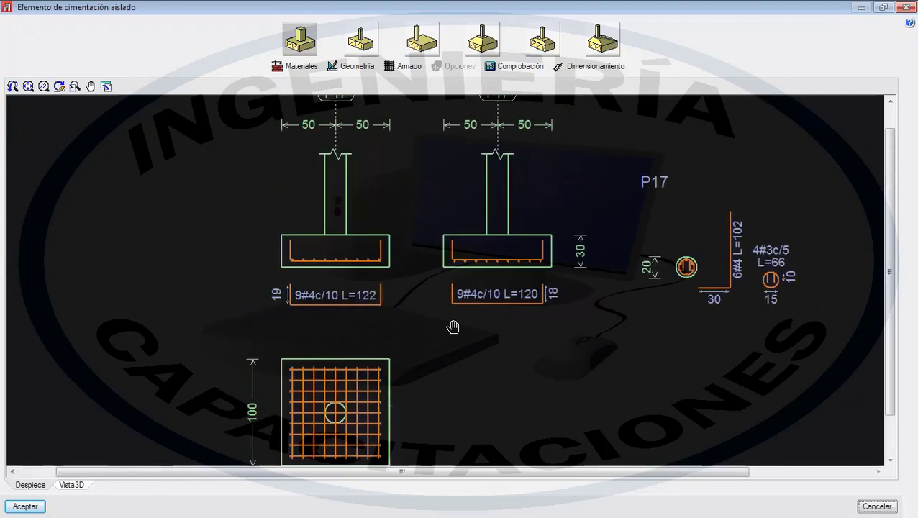
pyautogui.scroll(-1, 435, 310)
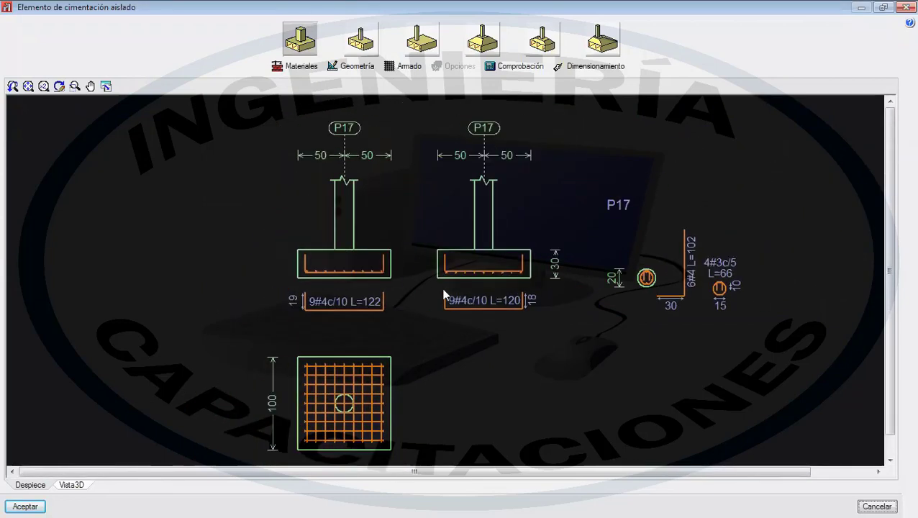
# - Set the bottom mesh bar spacing to 20 cm in both the X and Y directions
pyautogui.click(410, 66)
pyautogui.doubleClick(446, 210)
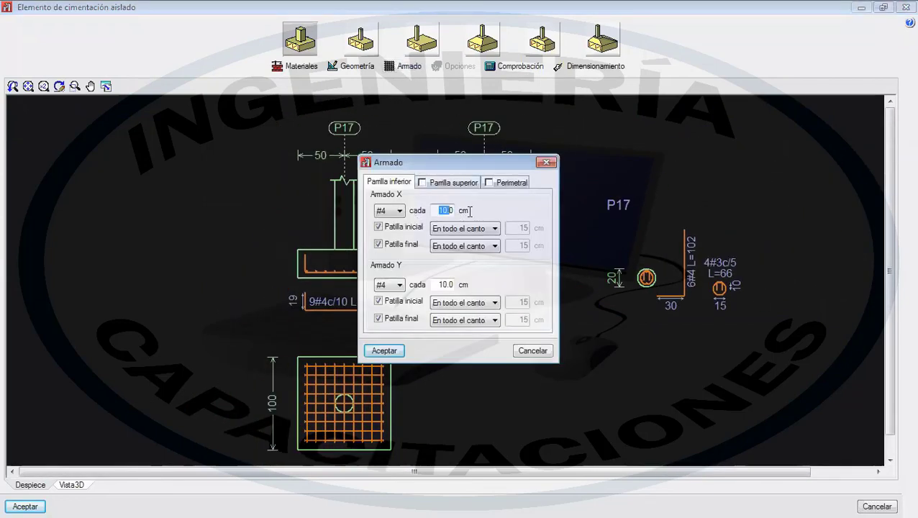
pyautogui.write('2')
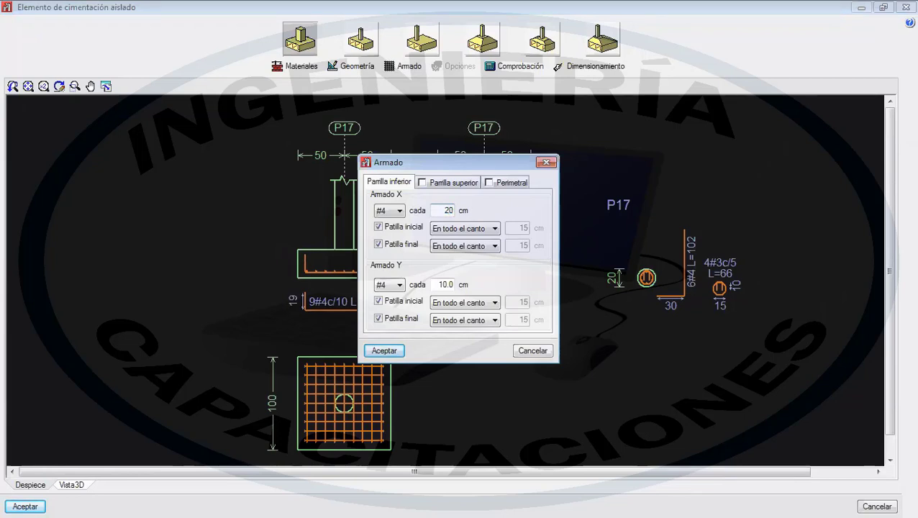
pyautogui.write('0')
pyautogui.doubleClick(447, 286)
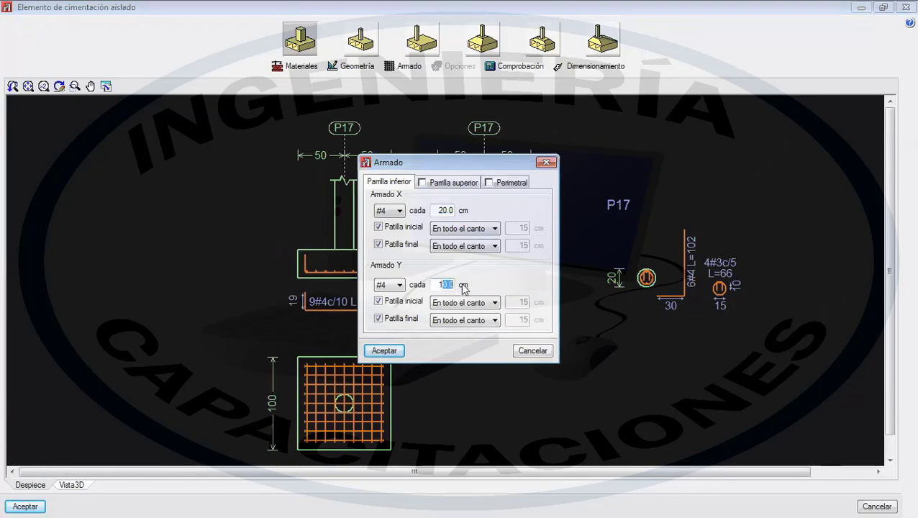
pyautogui.press('BackSpace')
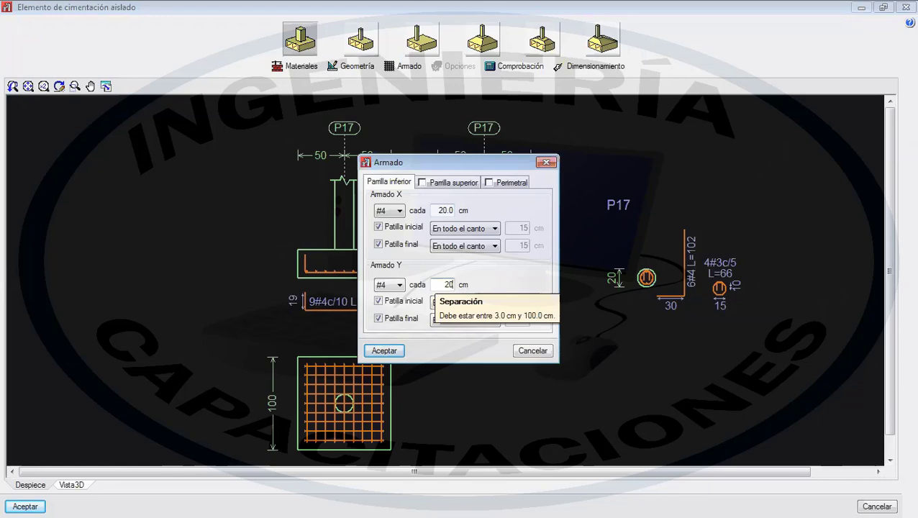
pyautogui.write('20')
pyautogui.click(385, 350)
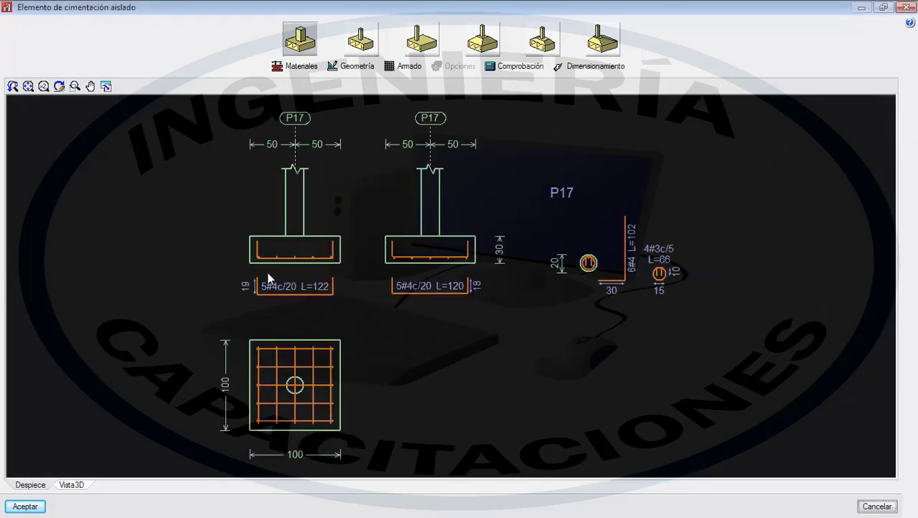
pyautogui.scroll(3, 268, 288)
pyautogui.scroll(-3, 270, 308)
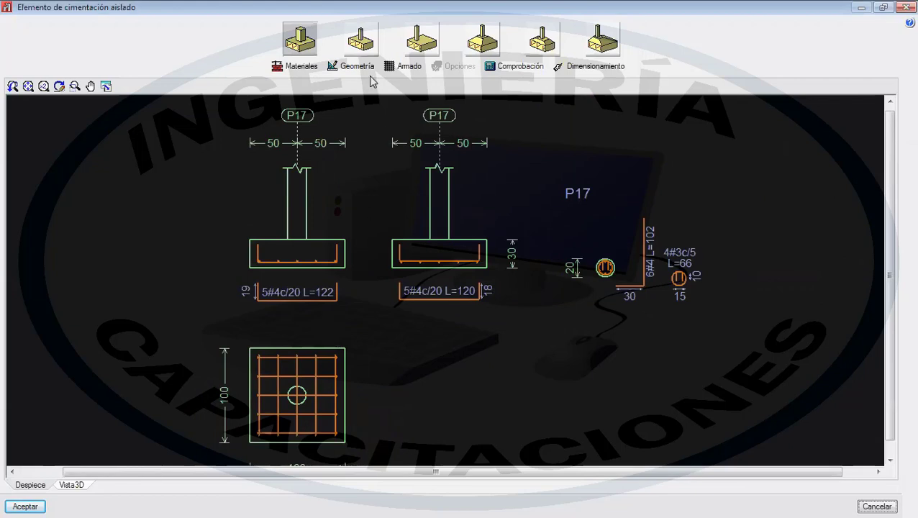
# - Remove the start and end hooks (Patilla inicial and Patilla final) from the bottom mesh's X bars
pyautogui.click(409, 65)
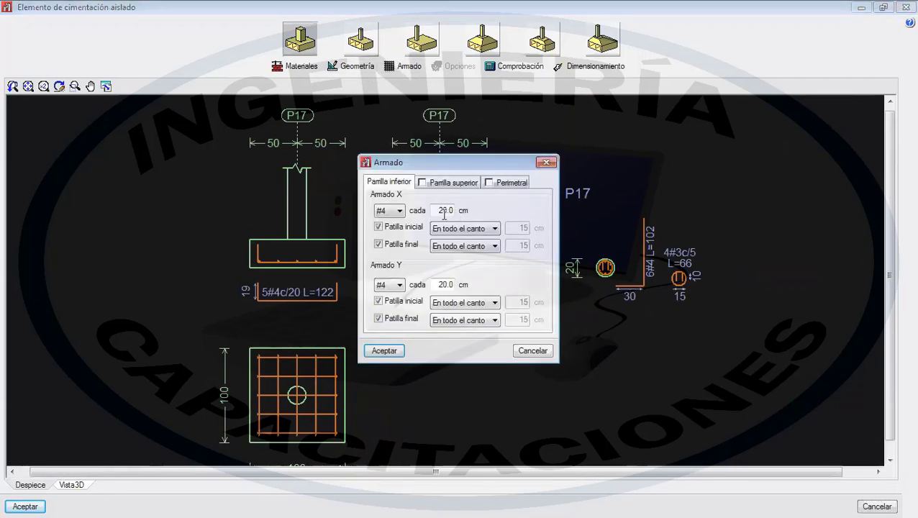
pyautogui.click(380, 228)
pyautogui.click(378, 353)
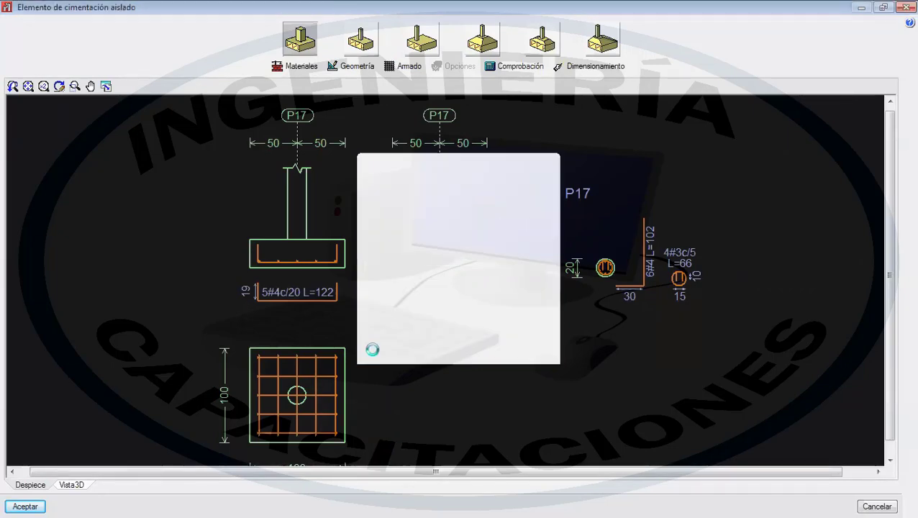
pyautogui.scroll(4, 281, 256)
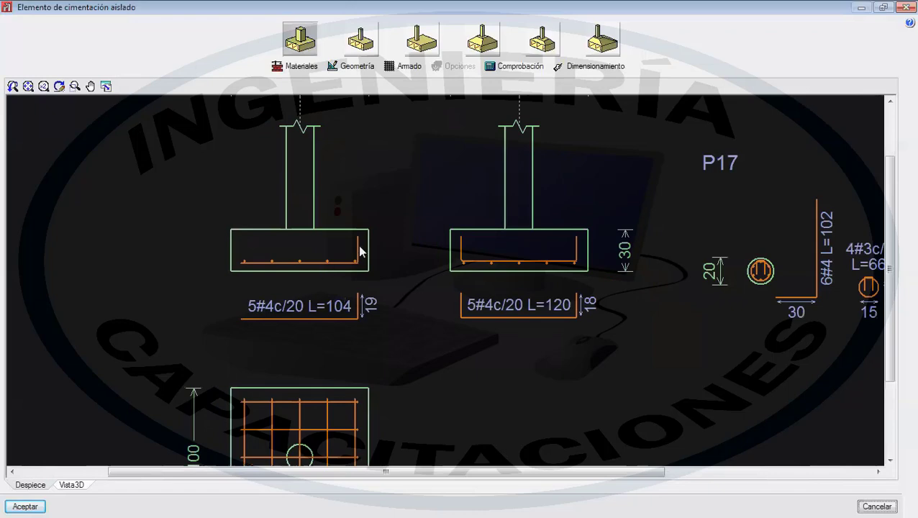
pyautogui.scroll(5, 360, 250)
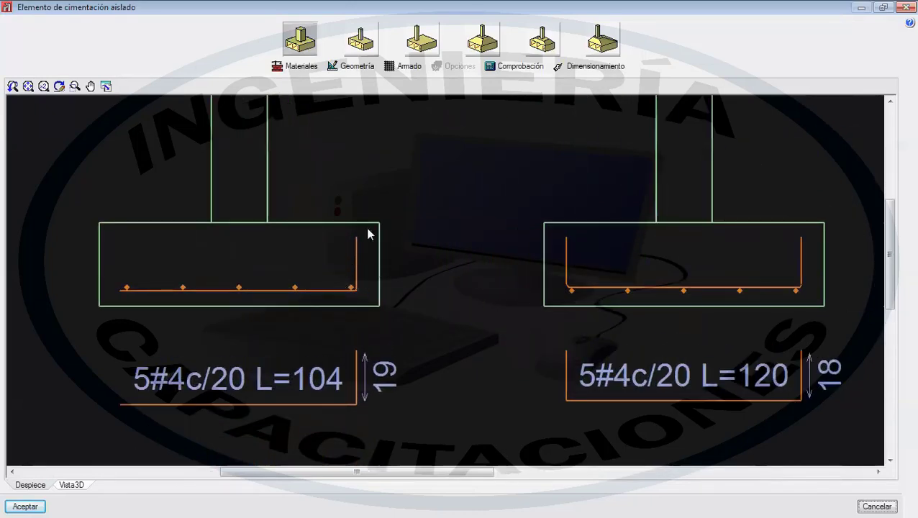
pyautogui.click(407, 66)
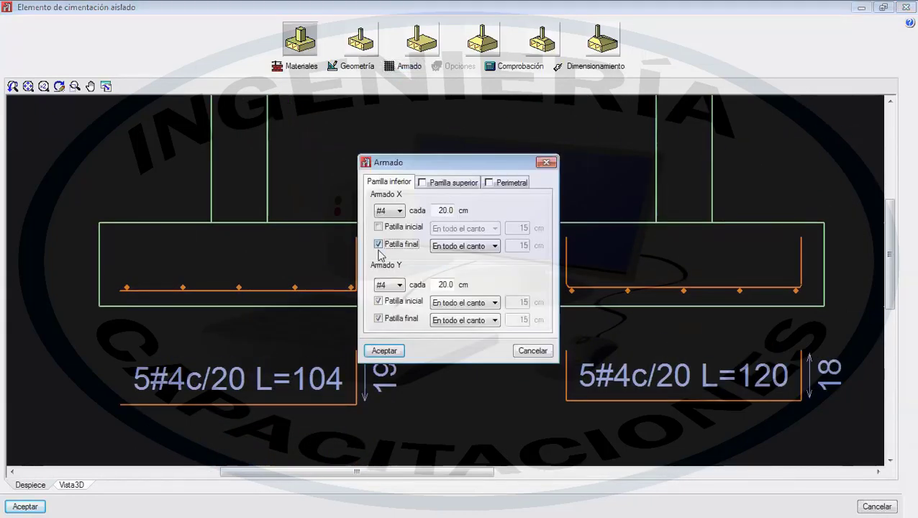
pyautogui.click(378, 245)
pyautogui.click(384, 350)
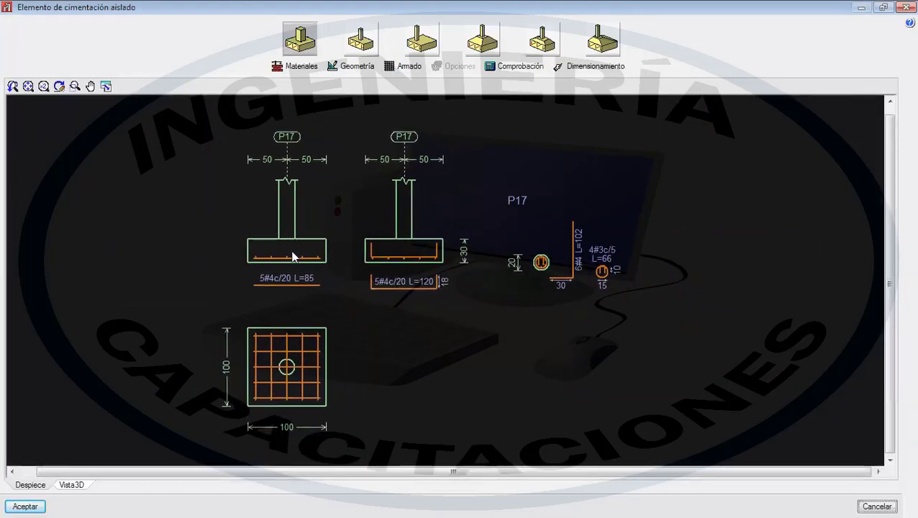
# - Remove the start and end hooks from the bottom mesh's Y bars and check the straight bars in the drawing
pyautogui.click(356, 70)
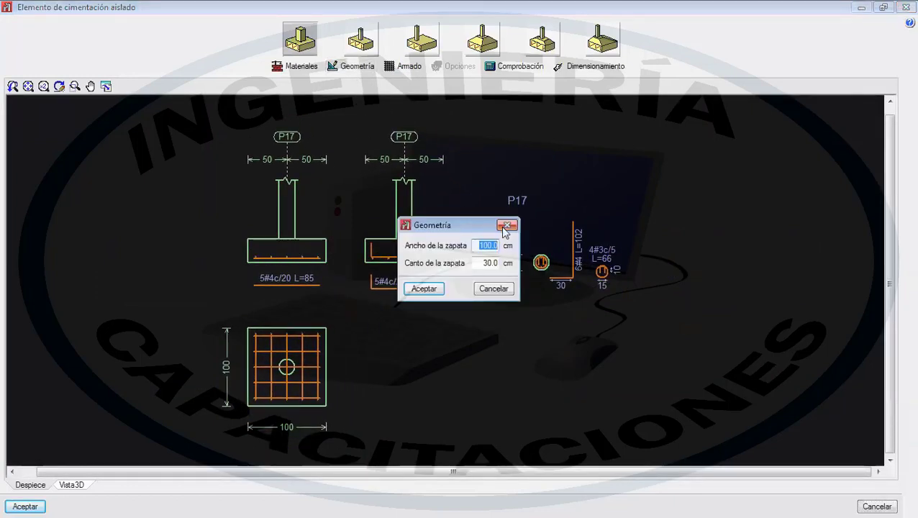
pyautogui.click(508, 223)
pyautogui.click(400, 69)
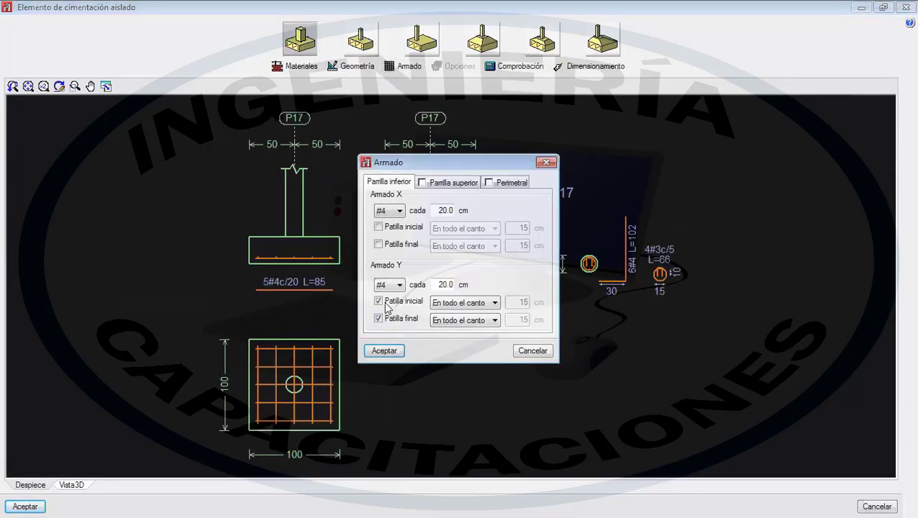
pyautogui.click(380, 302)
pyautogui.click(380, 319)
pyautogui.click(384, 350)
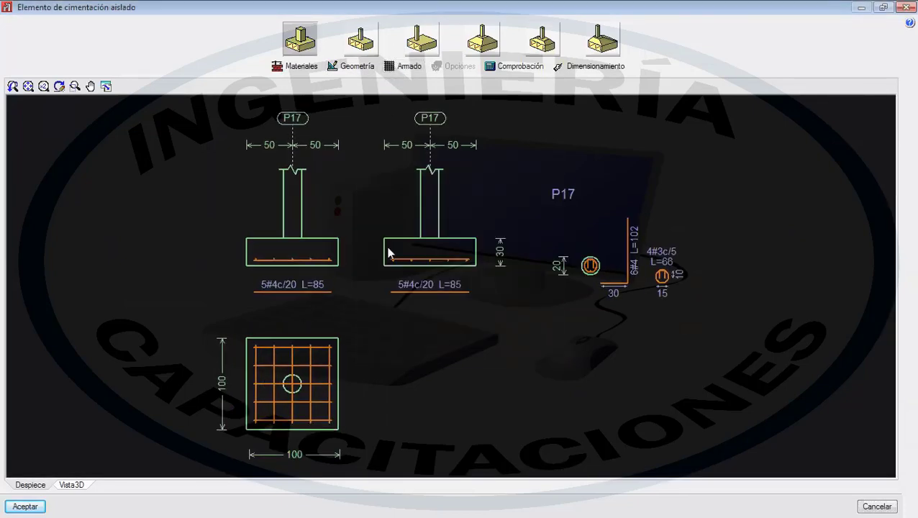
pyautogui.scroll(2, 387, 252)
pyautogui.scroll(1, 401, 259)
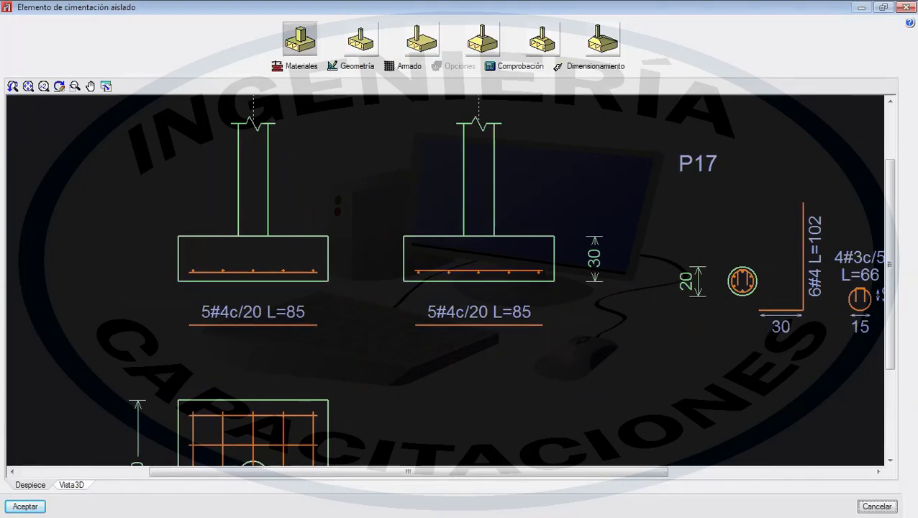
# - Enable the start and end hooks for the bottom mesh's X bars, leaving those of the Y bars disabled
pyautogui.click(403, 66)
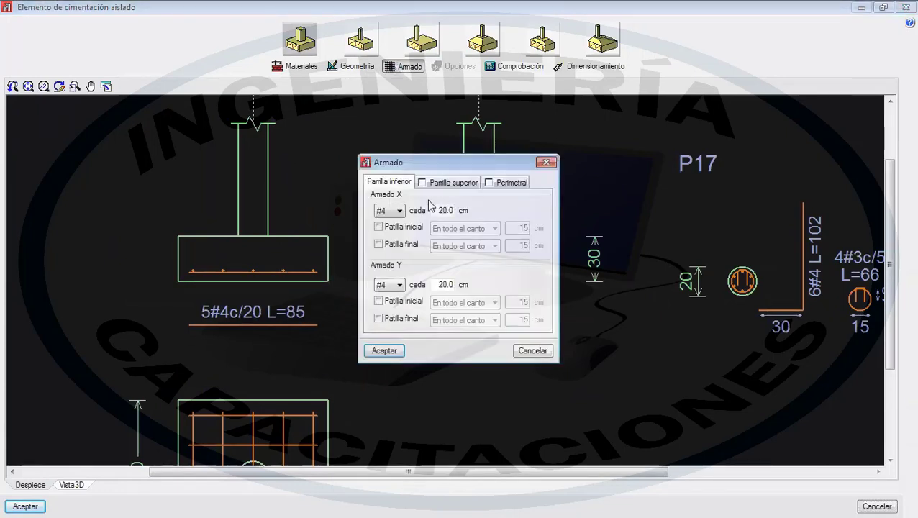
pyautogui.click(379, 227)
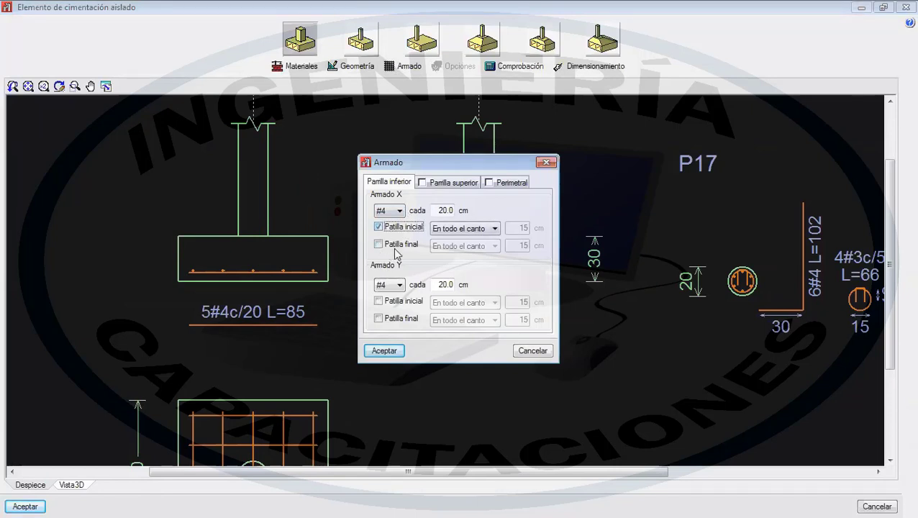
pyautogui.click(378, 244)
pyautogui.click(379, 301)
pyautogui.click(379, 319)
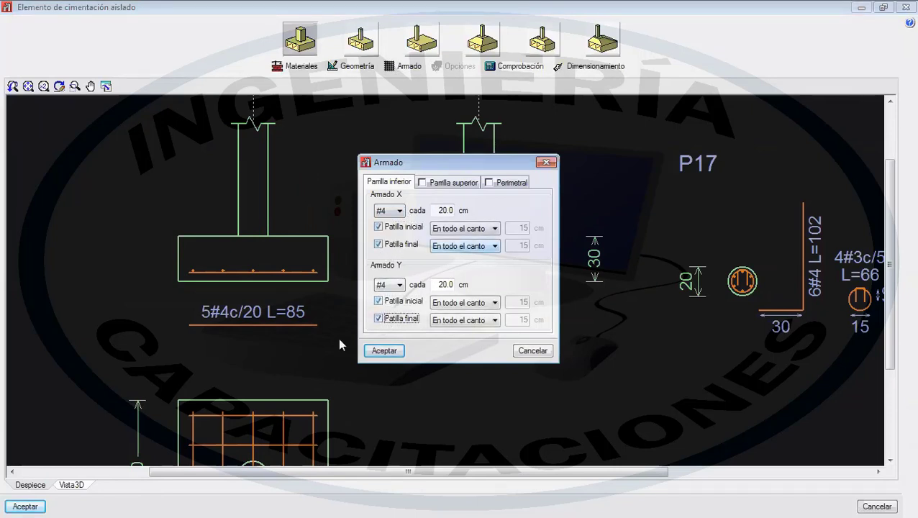
pyautogui.click(379, 302)
pyautogui.click(379, 319)
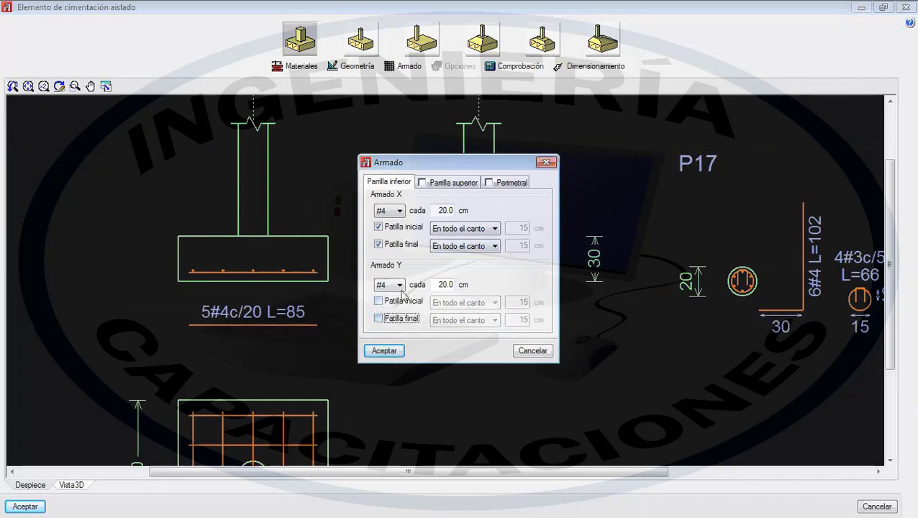
# - Set the start and end hooks of the bottom mesh's X bars to Longitud dada, 10 cm each, and check the drawing
pyautogui.click(469, 229)
pyautogui.click(471, 231)
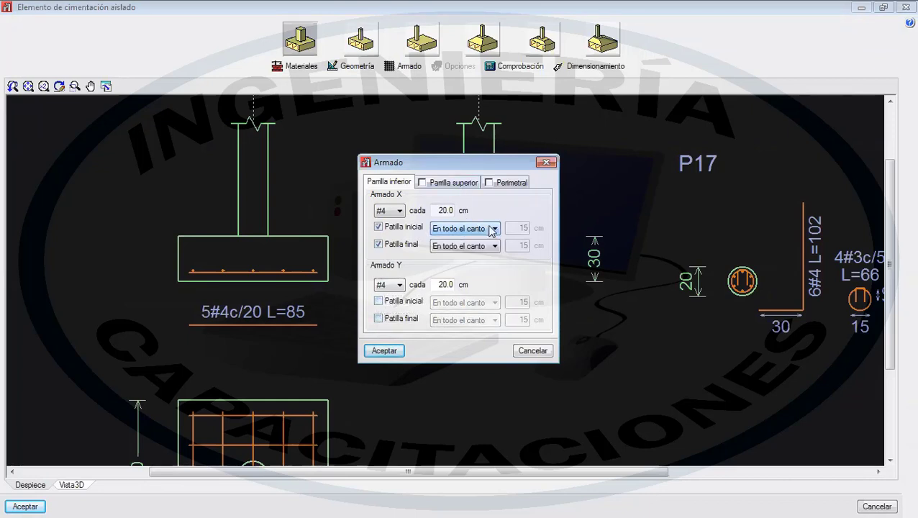
pyautogui.click(494, 229)
pyautogui.click(494, 253)
pyautogui.doubleClick(515, 229)
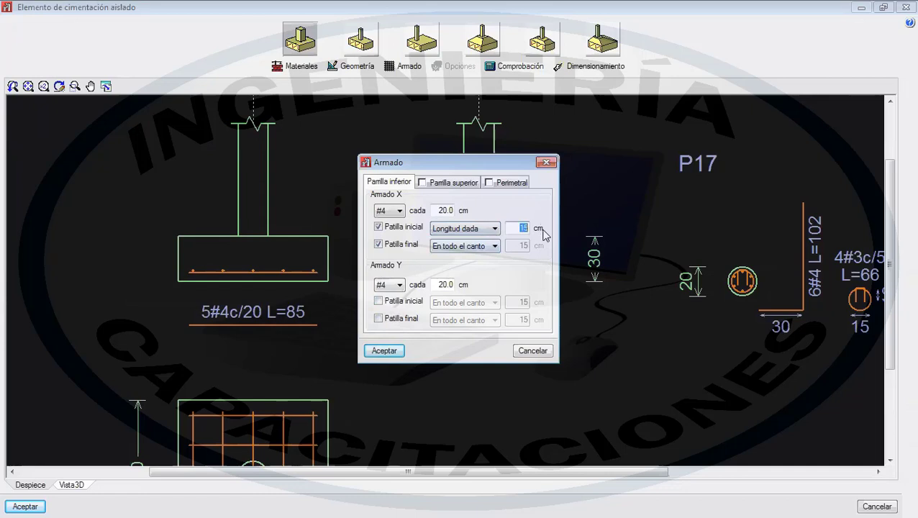
pyautogui.write('10')
pyautogui.click(495, 246)
pyautogui.click(464, 271)
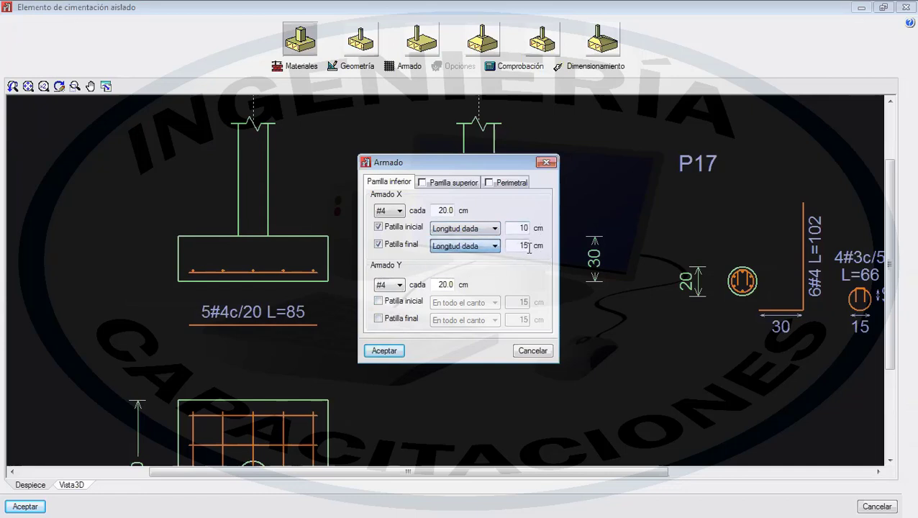
pyautogui.doubleClick(522, 246)
pyautogui.write('10')
pyautogui.click(384, 351)
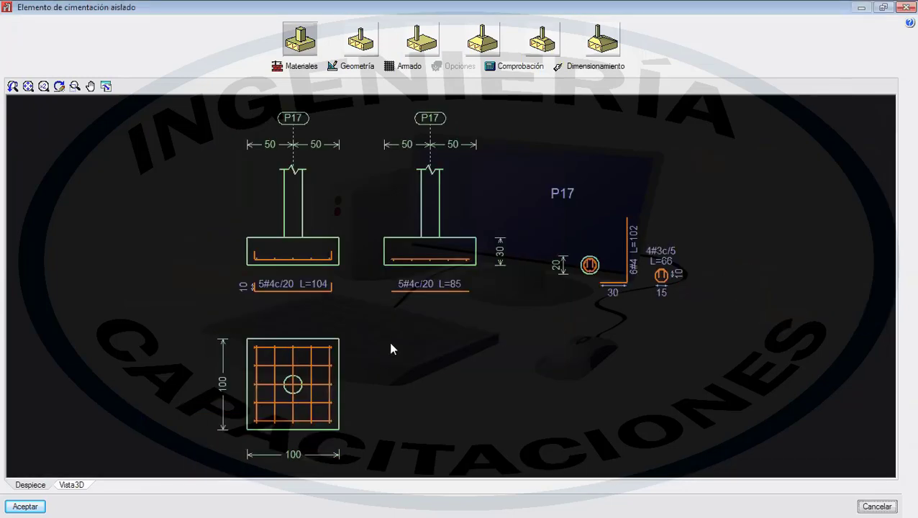
pyautogui.scroll(4, 266, 252)
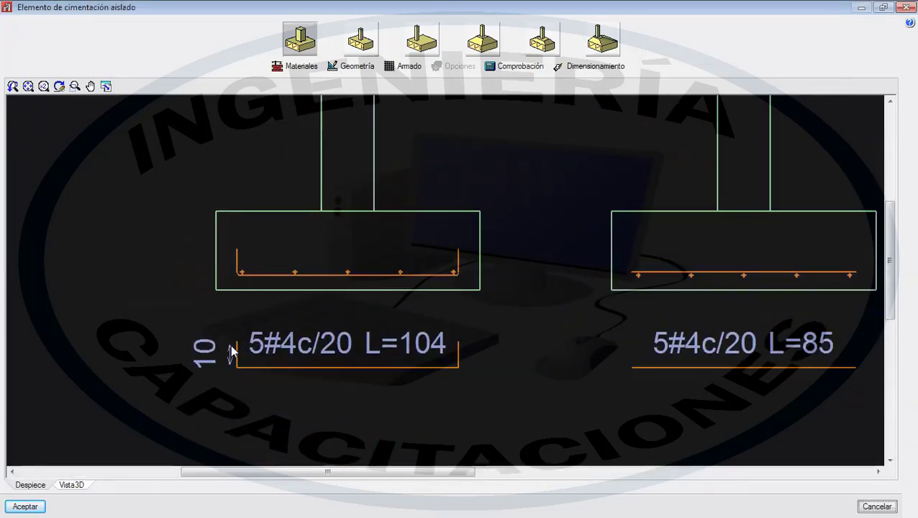
# - Set the start and end hook lengths of the bottom mesh's X bars to 40 cm and inspect the bent bars in the drawing
pyautogui.click(408, 66)
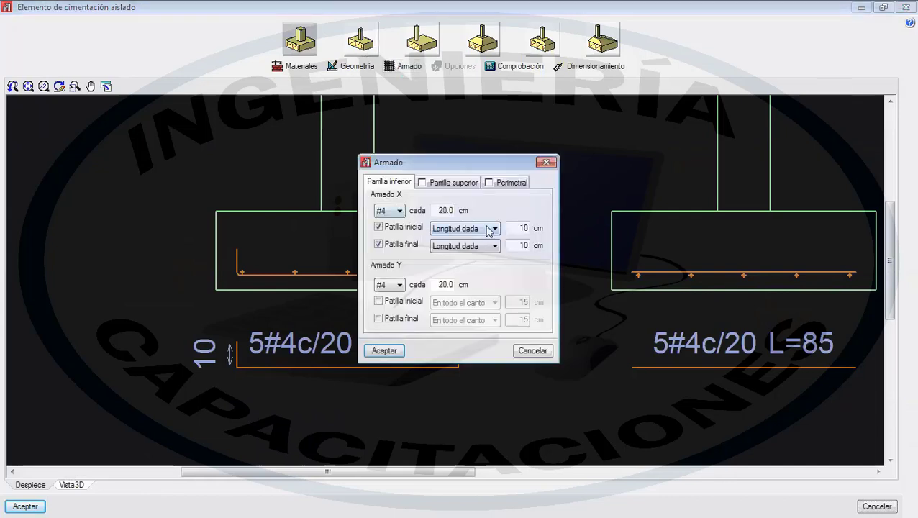
pyautogui.doubleClick(516, 229)
pyautogui.write('40')
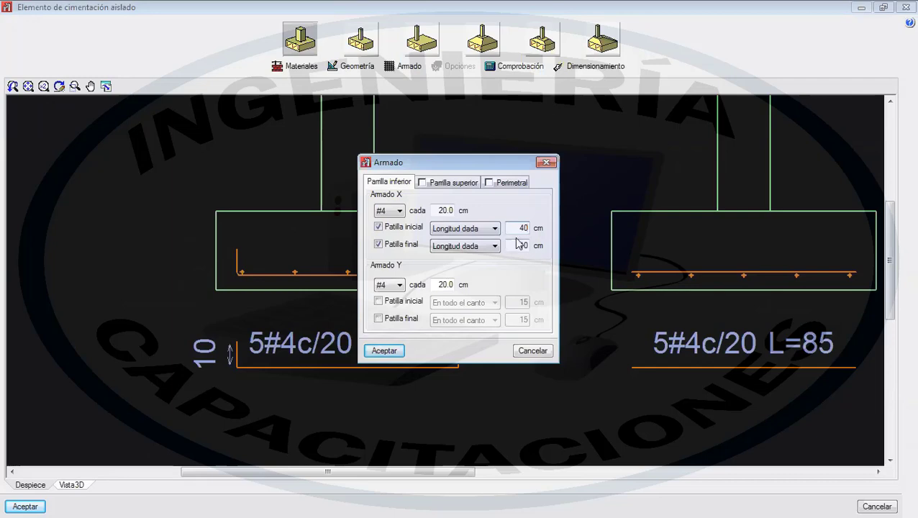
pyautogui.doubleClick(521, 246)
pyautogui.write('40')
pyautogui.click(374, 352)
pyautogui.scroll(5, 277, 240)
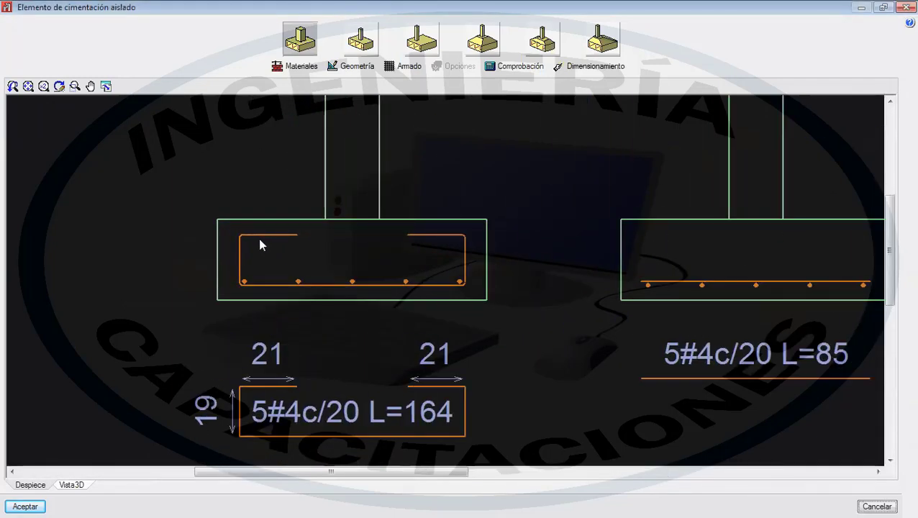
pyautogui.scroll(1, 240, 233)
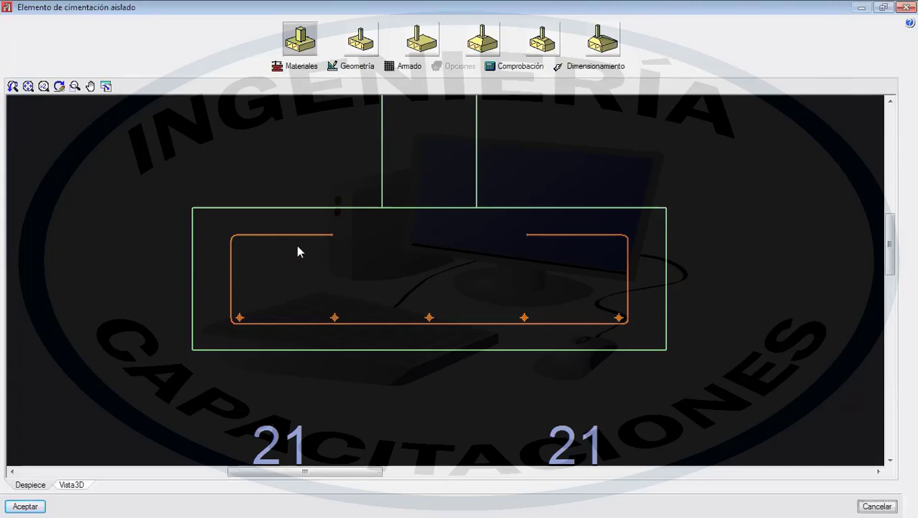
# - Set both X bar hooks to En todo el canto and enable the start and end hooks for the bottom mesh's Y bars
pyautogui.click(404, 68)
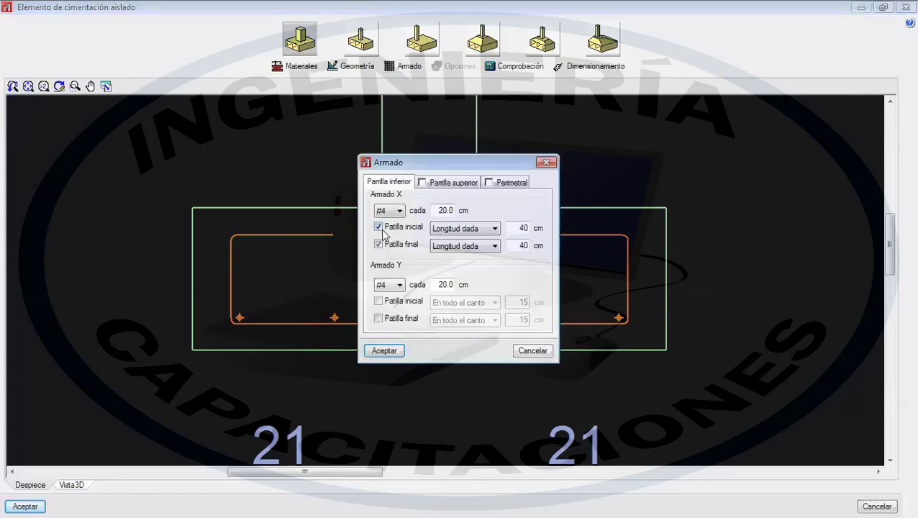
pyautogui.click(469, 228)
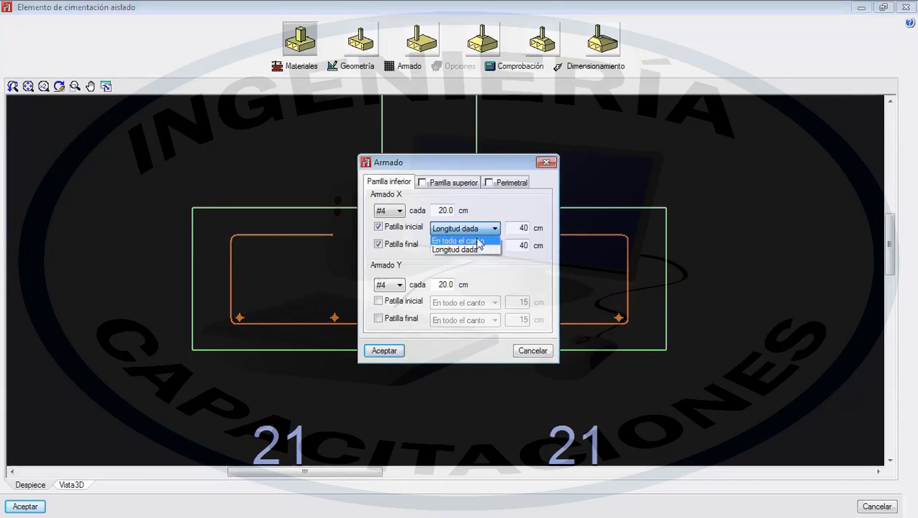
pyautogui.click(459, 240)
pyautogui.click(475, 246)
pyautogui.click(482, 259)
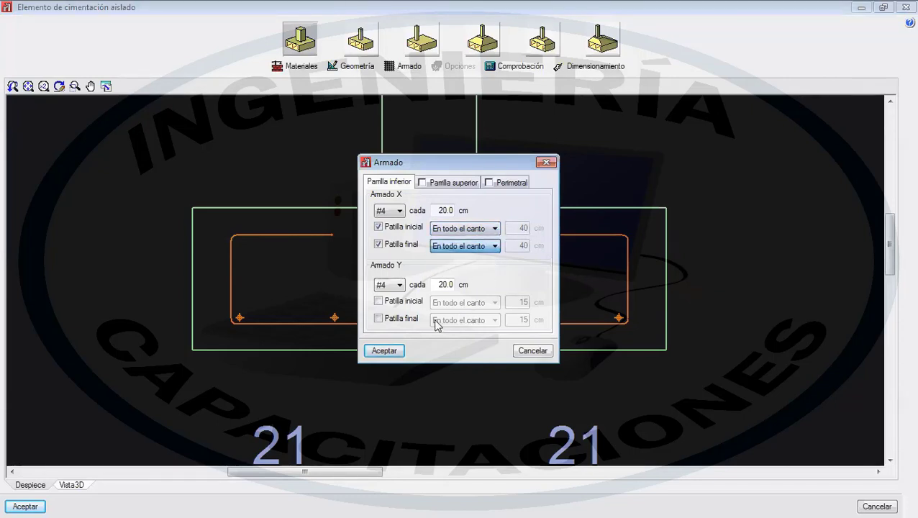
pyautogui.click(391, 303)
pyautogui.click(391, 319)
pyautogui.click(402, 353)
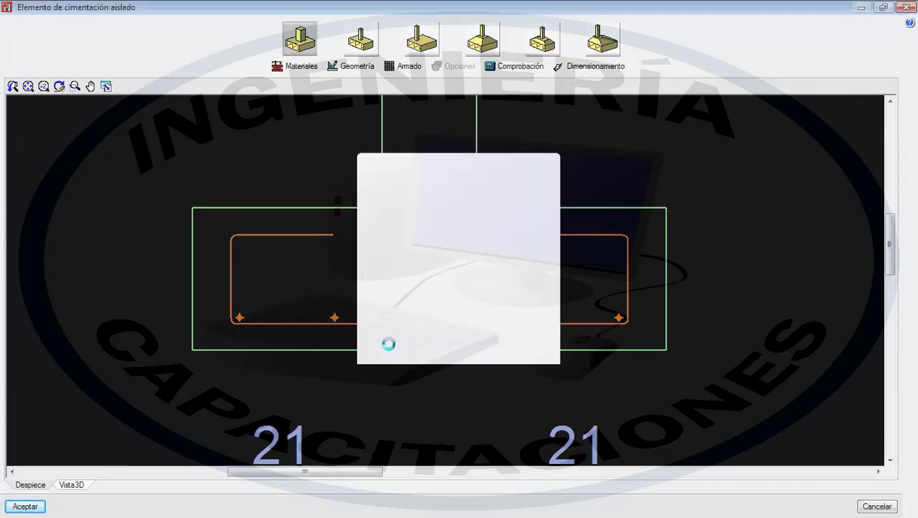
# - Examine the hooked X and Y bars of the bottom mesh in both elevations of footing P17
pyautogui.scroll(3, 253, 240)
pyautogui.scroll(3, 253, 234)
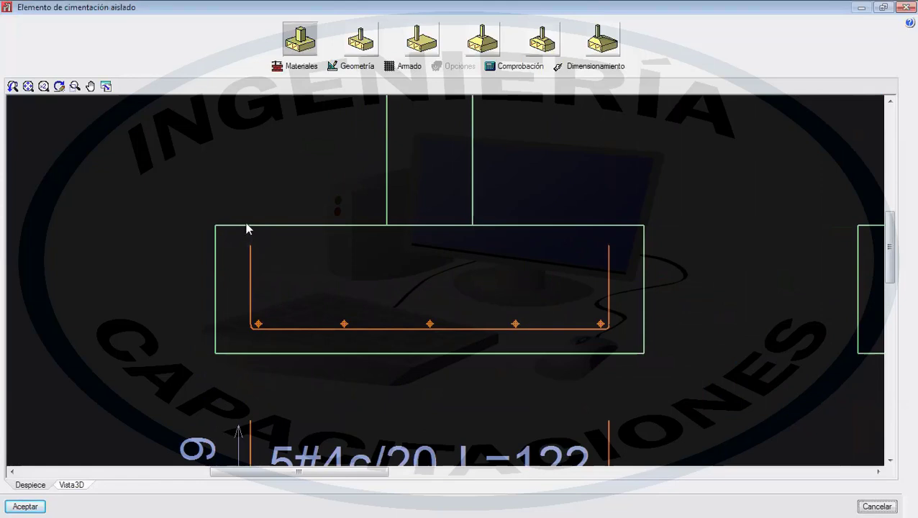
pyautogui.scroll(4, 291, 315)
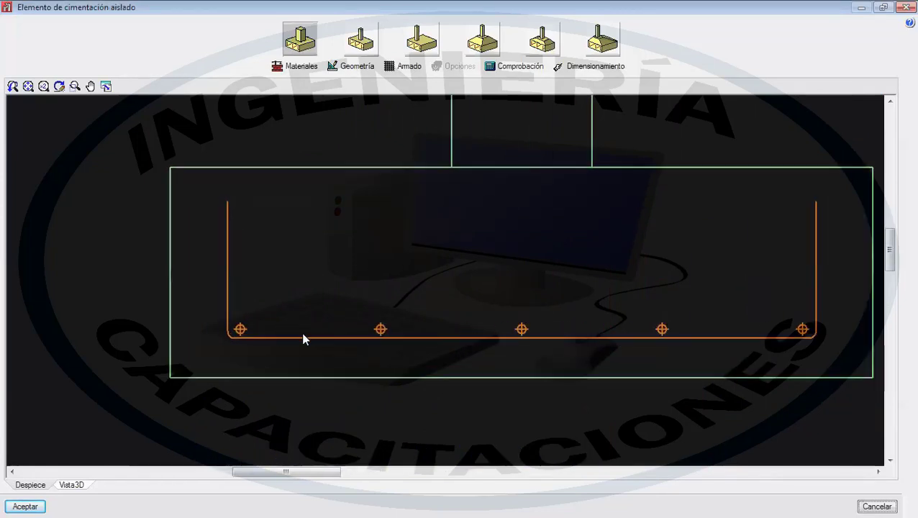
pyautogui.scroll(-2, 475, 328)
pyautogui.moveTo(468, 324); pyautogui.dragTo(334, 300, button='middle')
pyautogui.scroll(-4, 490, 330)
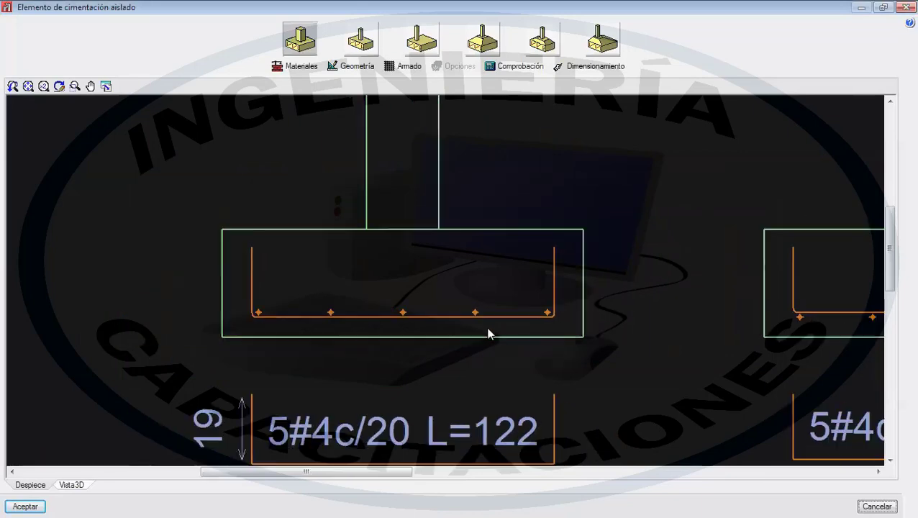
pyautogui.moveTo(547, 339); pyautogui.dragTo(422, 293, button='middle')
pyautogui.scroll(-4, 423, 295)
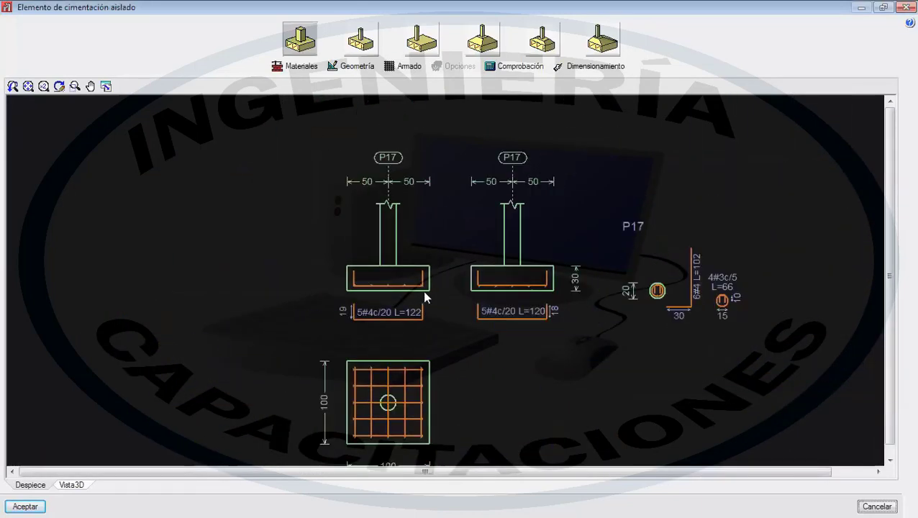
pyautogui.scroll(-2, 410, 273)
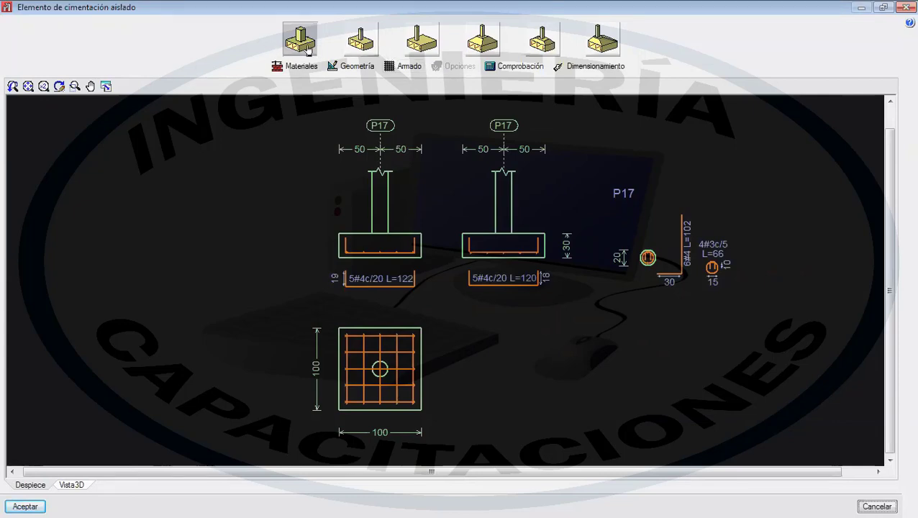
# - Try the rectangular and pyramidal footing types on P17, finishing with Zapata rectangular centrada
pyautogui.click(362, 41)
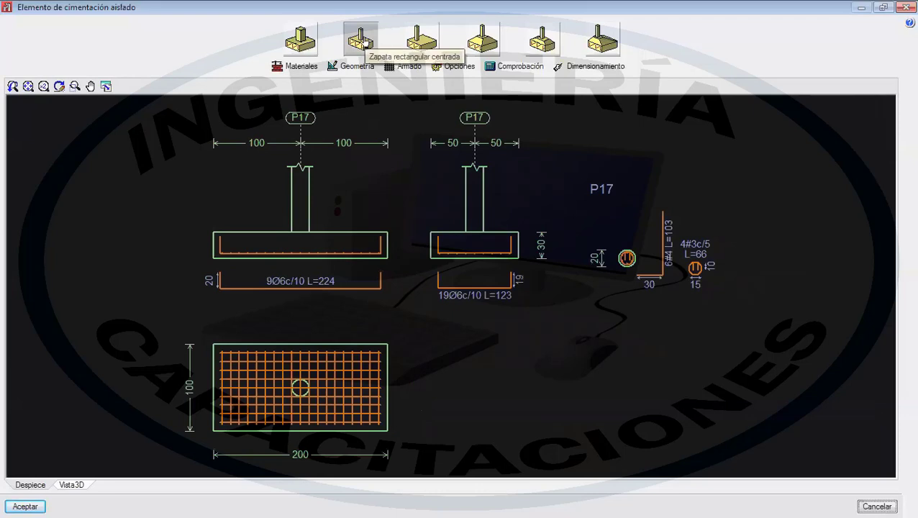
pyautogui.click(423, 38)
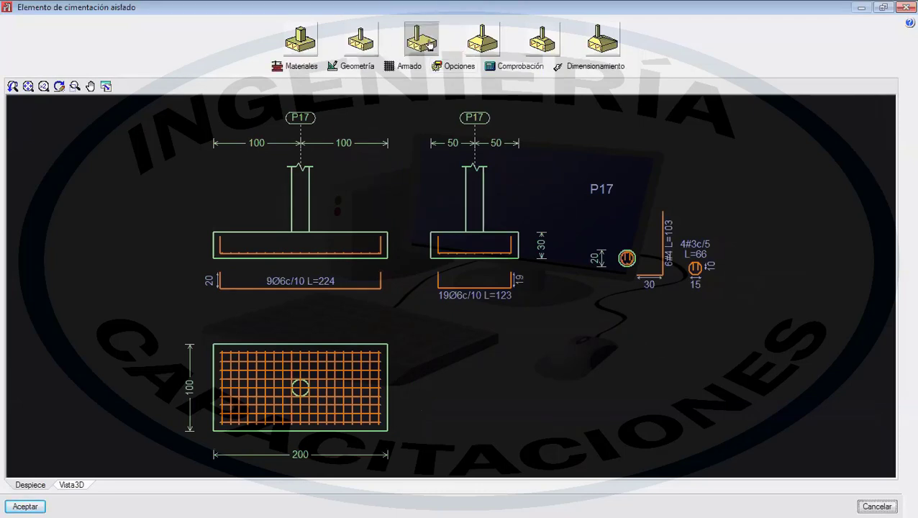
pyautogui.click(540, 42)
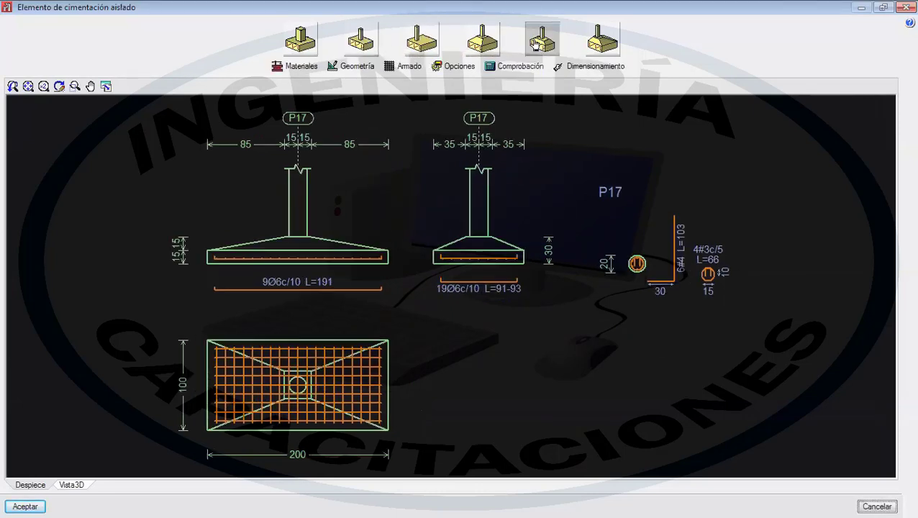
pyautogui.click(597, 42)
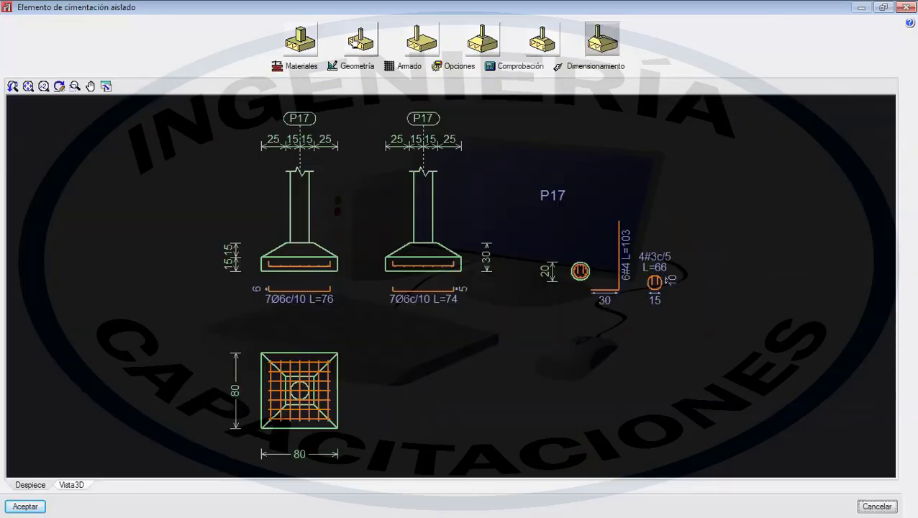
pyautogui.click(362, 41)
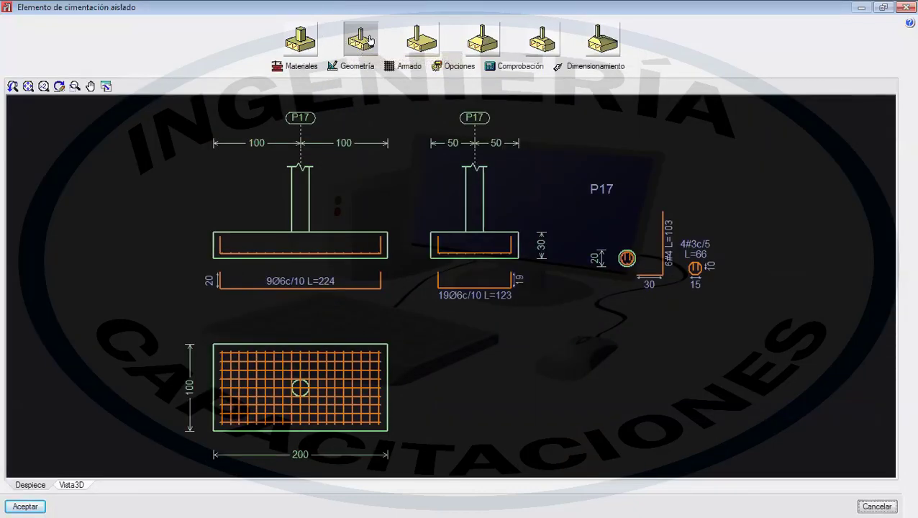
# - Review the centred rectangular footing's geometry and bottom mesh reinforcement settings without changing them
pyautogui.click(351, 66)
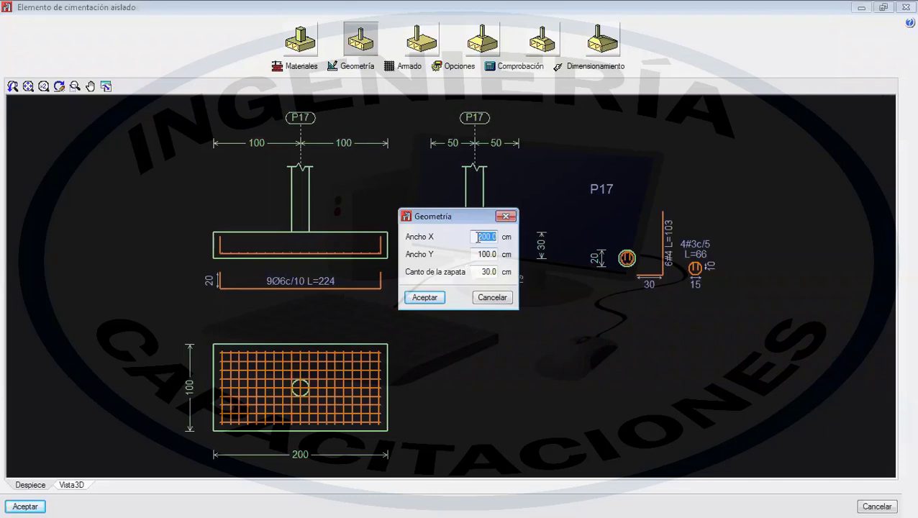
pyautogui.click(506, 216)
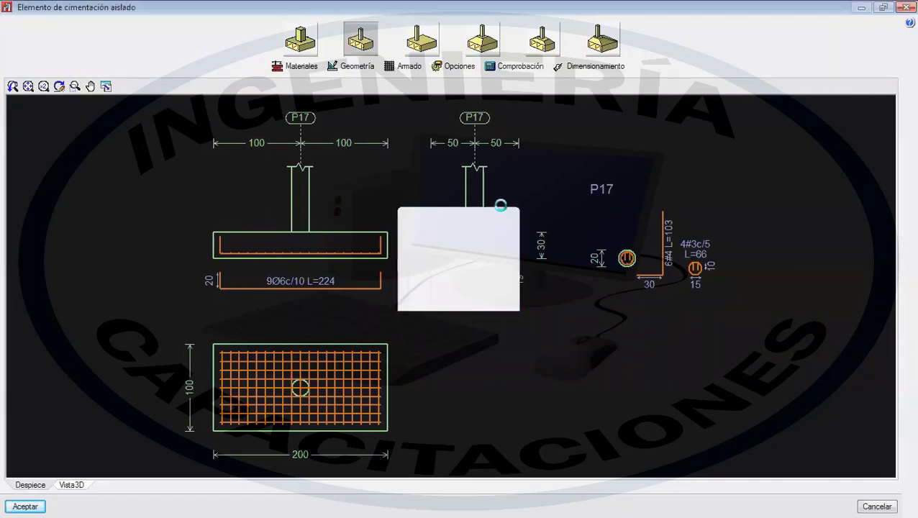
pyautogui.click(410, 67)
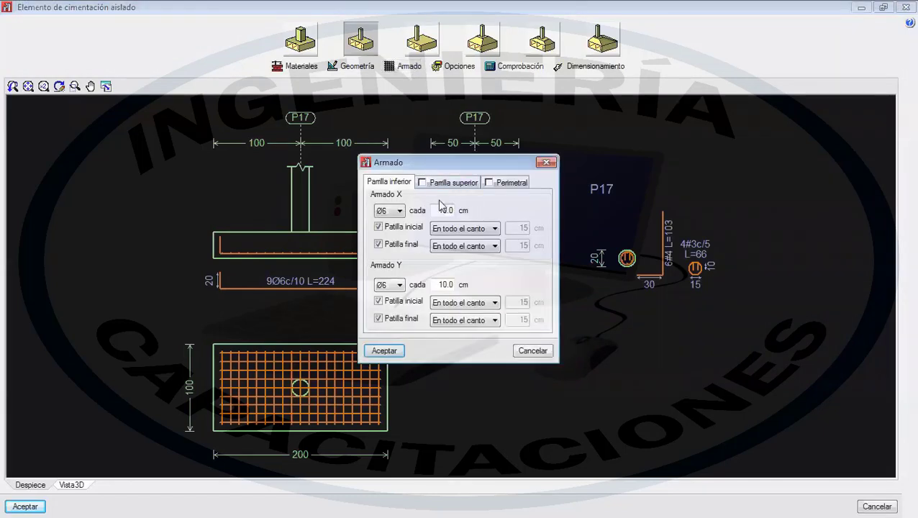
pyautogui.click(546, 162)
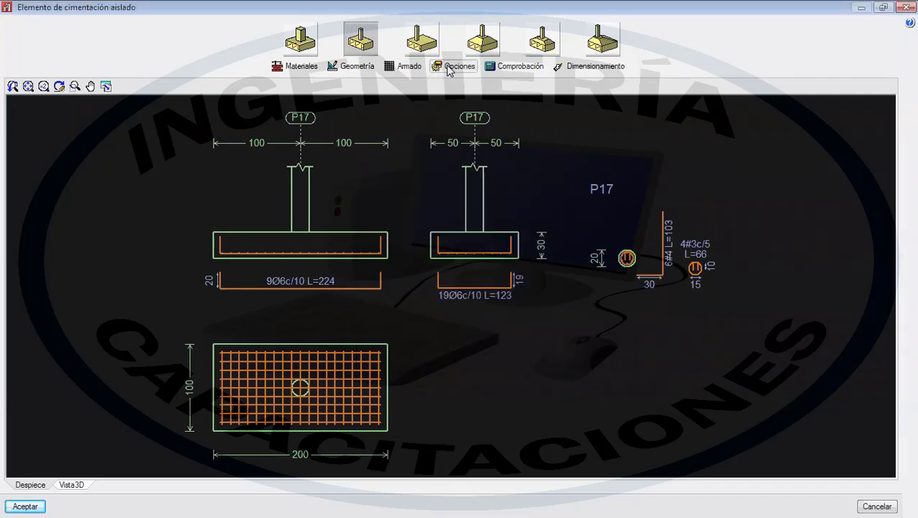
# - Set the centred rectangular footing's growth direction to "Crece el ancho en la dirección del mayor momento"
pyautogui.click(452, 67)
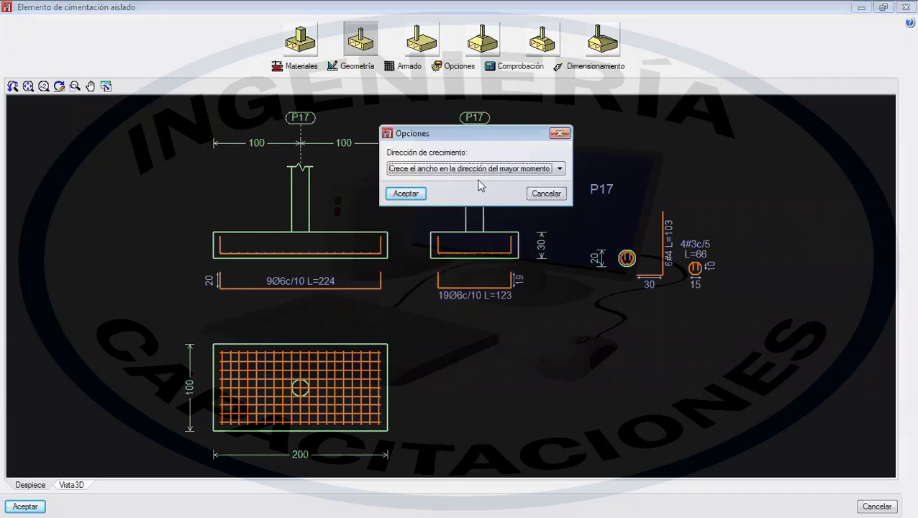
pyautogui.click(479, 171)
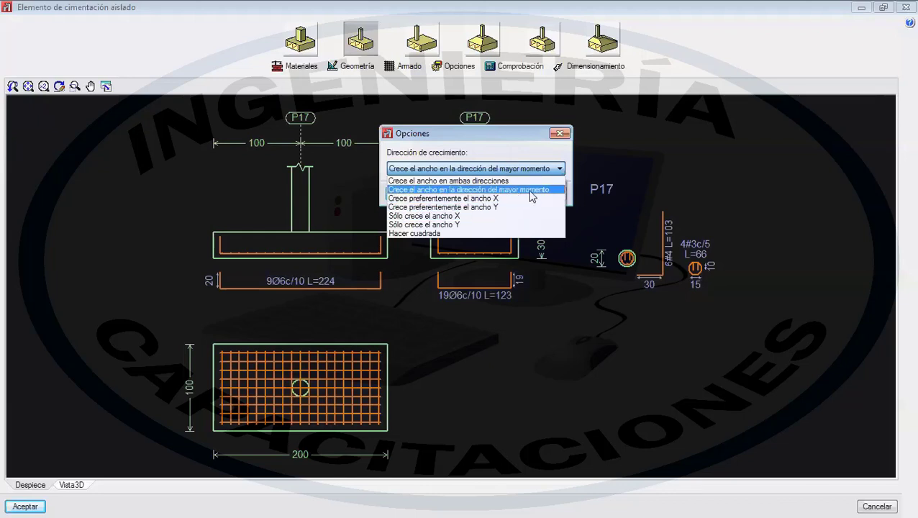
pyautogui.click(520, 190)
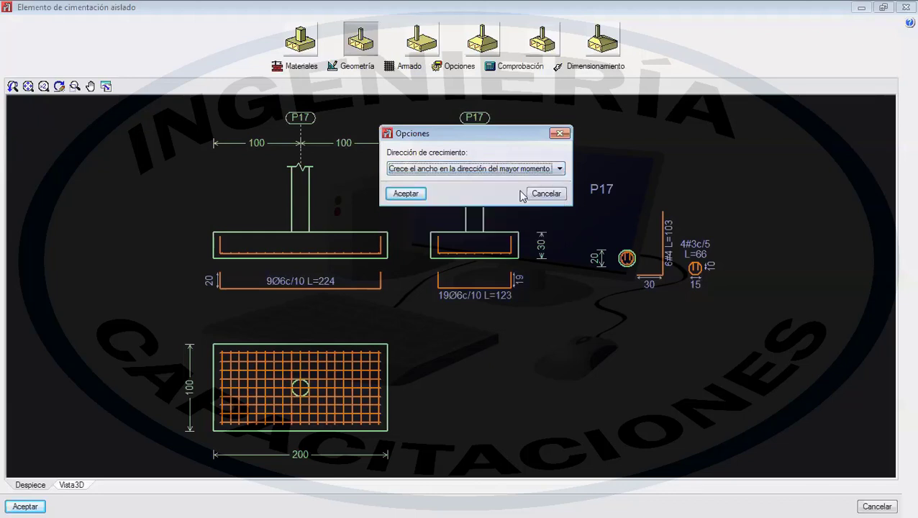
pyautogui.click(414, 193)
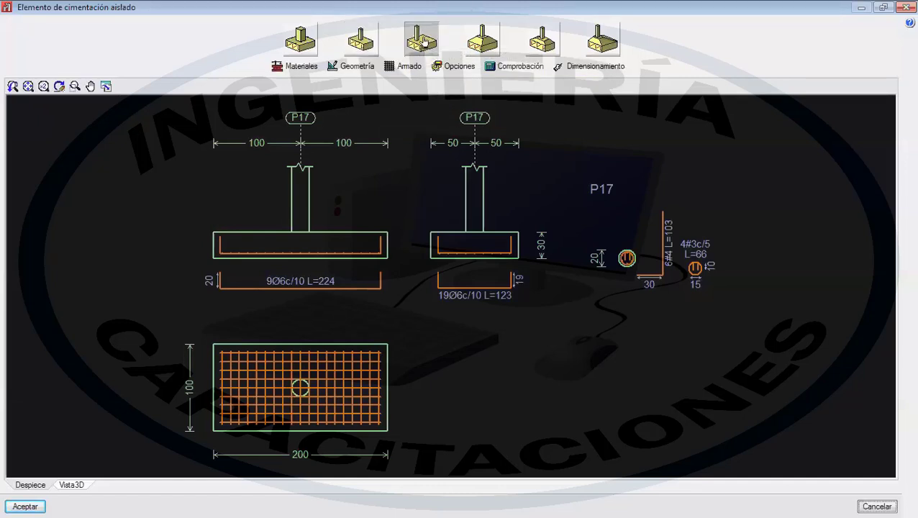
# - Review footing P17's geometry widths and its simple column position options without changing them
pyautogui.click(352, 66)
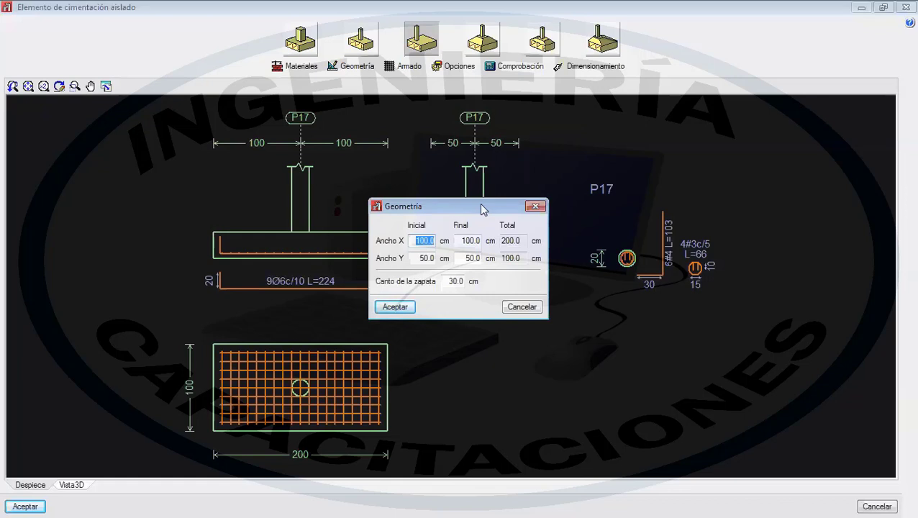
pyautogui.click(535, 206)
pyautogui.click(459, 67)
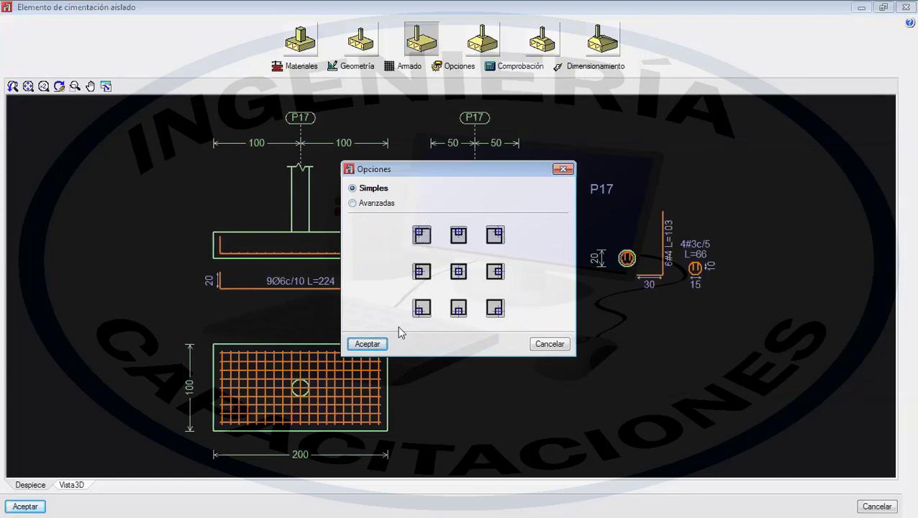
pyautogui.click(367, 344)
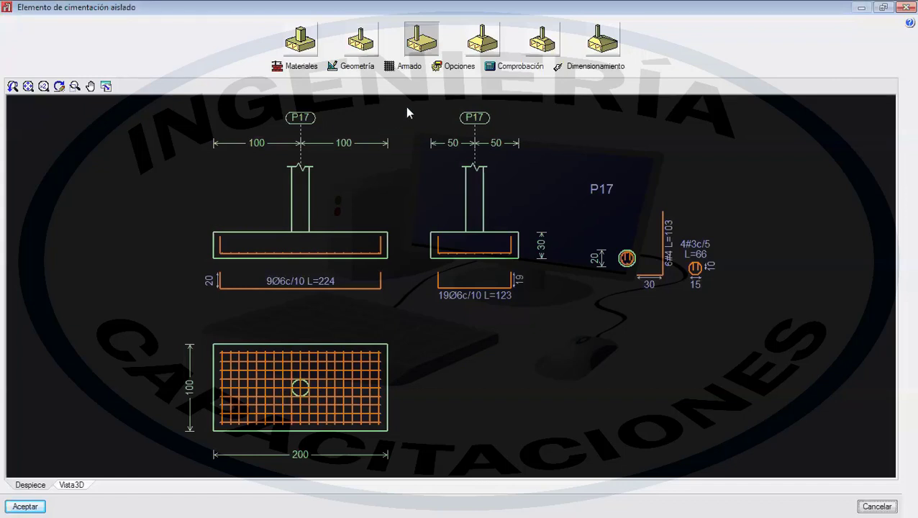
# - Try the upper-edge and upper-left corner column positions on rectangular footing P17, finishing with the centred position
pyautogui.click(454, 65)
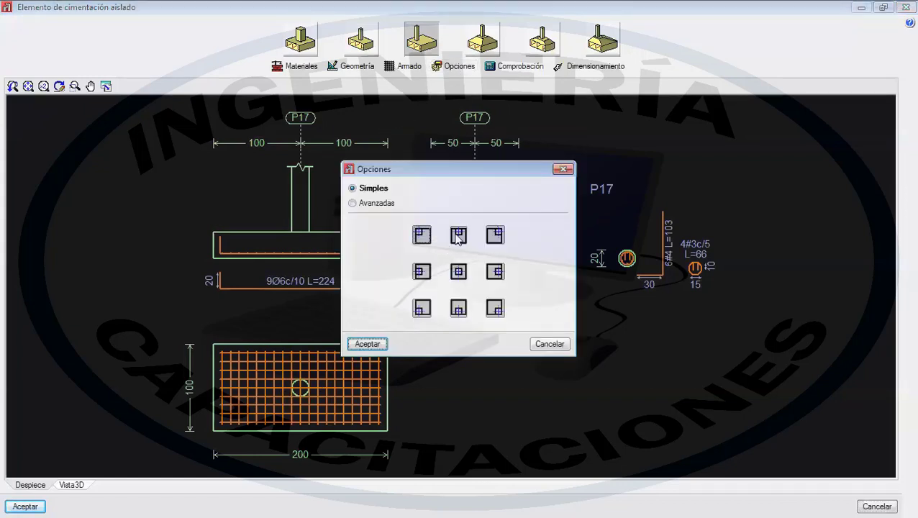
pyautogui.click(465, 241)
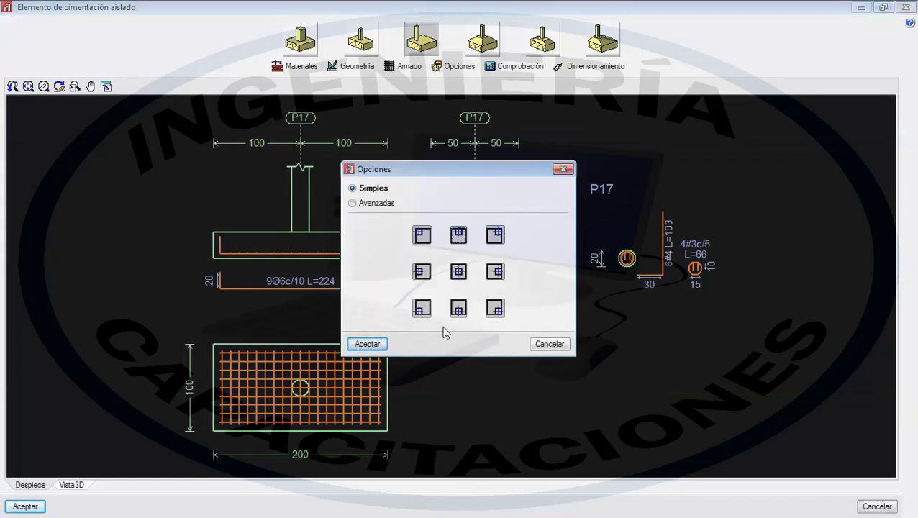
pyautogui.click(367, 344)
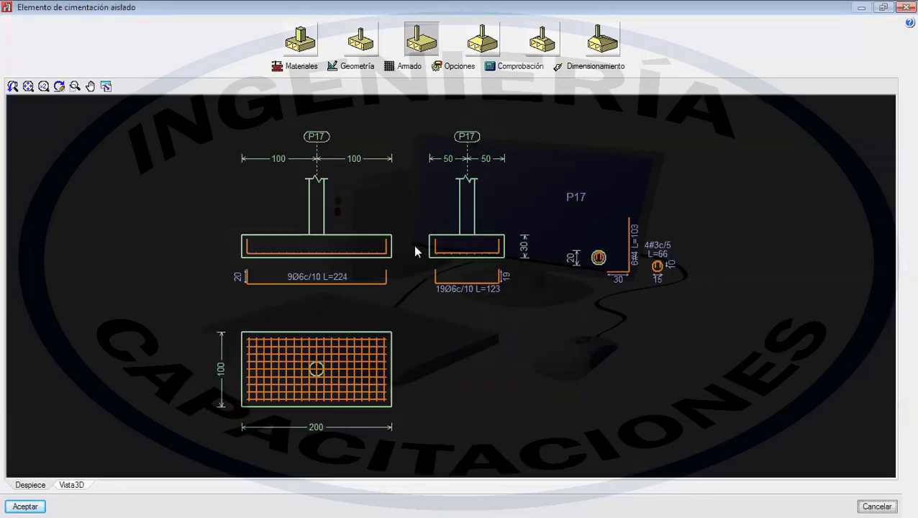
pyautogui.click(454, 65)
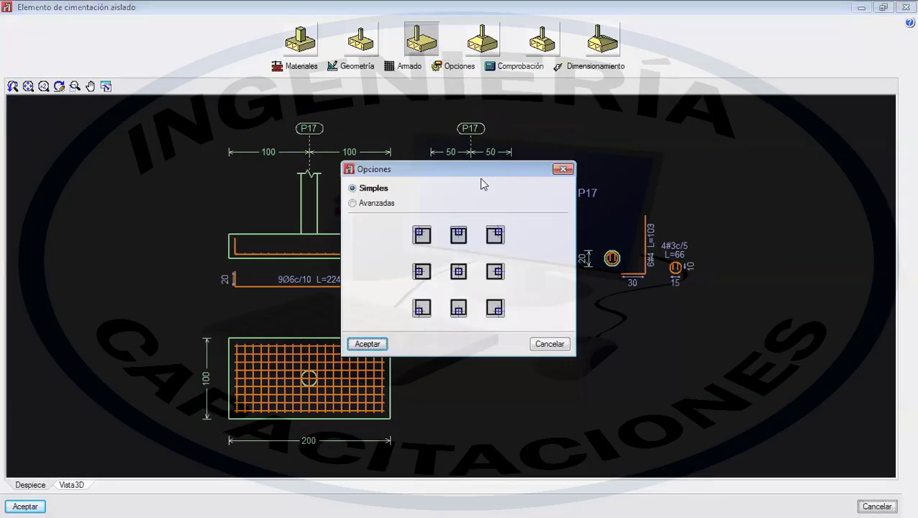
pyautogui.click(423, 236)
pyautogui.click(458, 272)
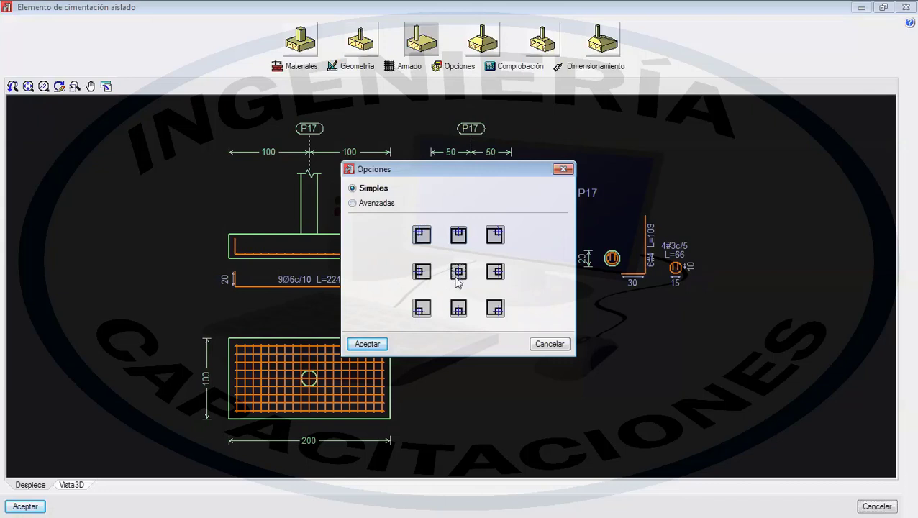
pyautogui.click(367, 344)
# - Switch P17's growth options to Avanzadas and review the available growth directions
pyautogui.click(454, 66)
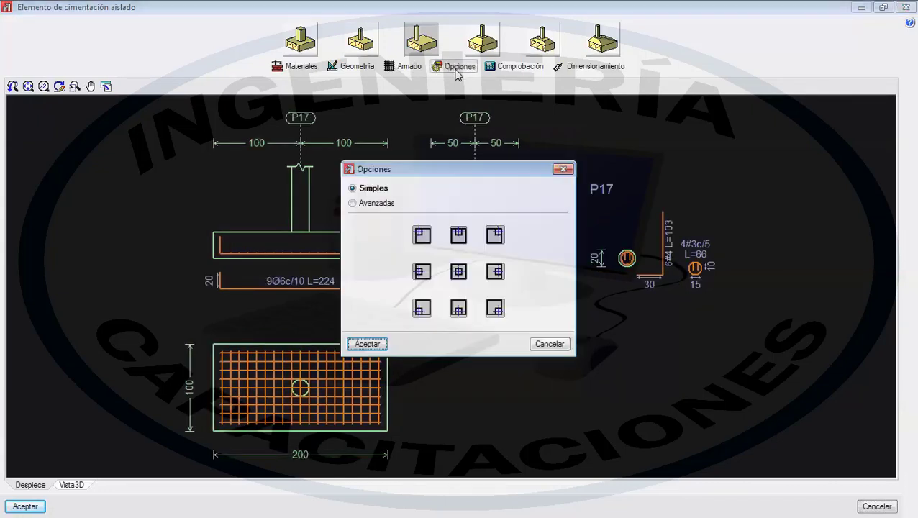
pyautogui.click(400, 204)
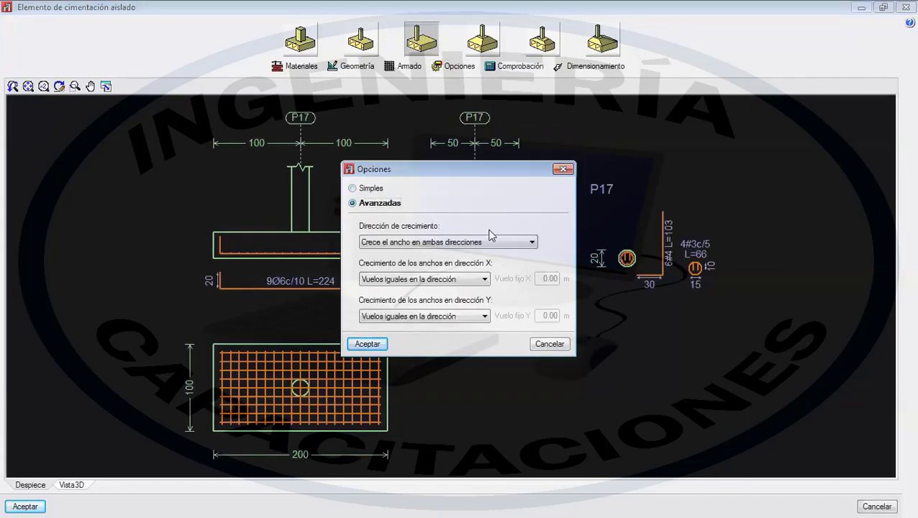
pyautogui.click(426, 243)
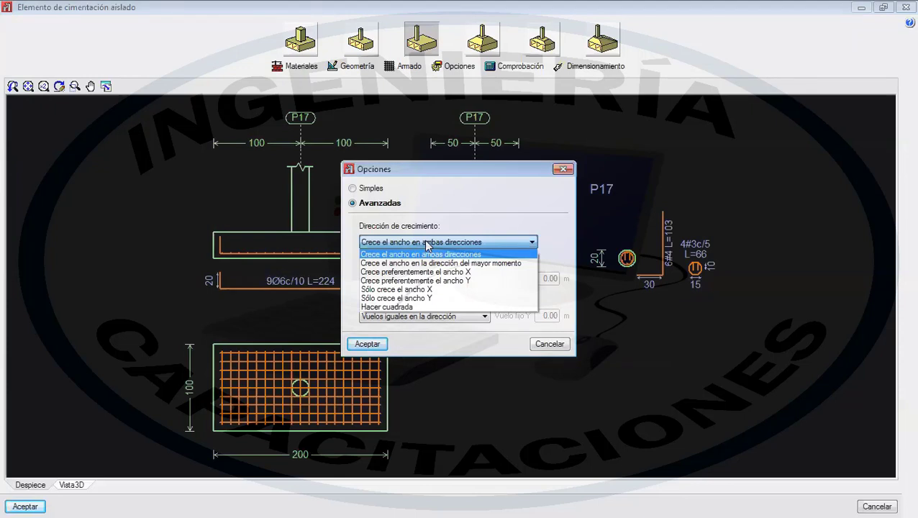
pyautogui.click(426, 242)
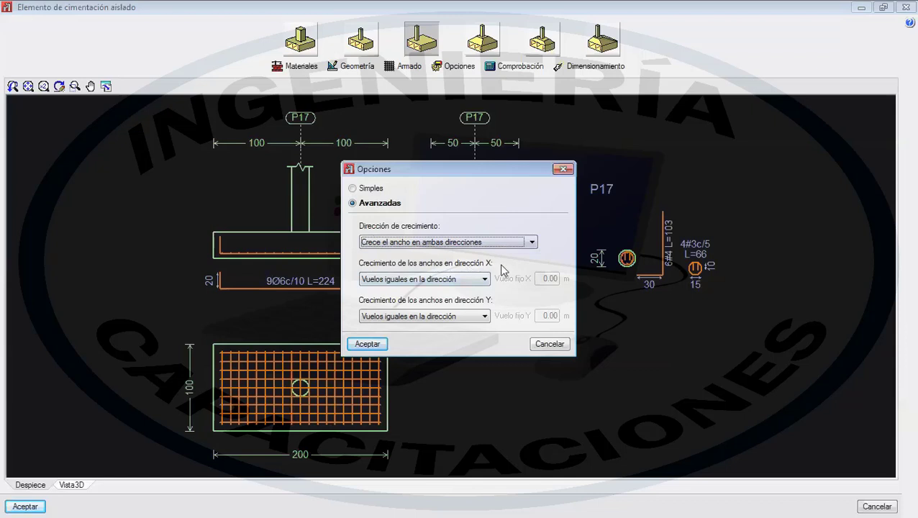
# - Try "Dimensión inicial en la dirección fija", "Dimensión final en la dirección fija" and "Vuelo inicial en la dirección fijo" for the X width growth
pyautogui.click(441, 277)
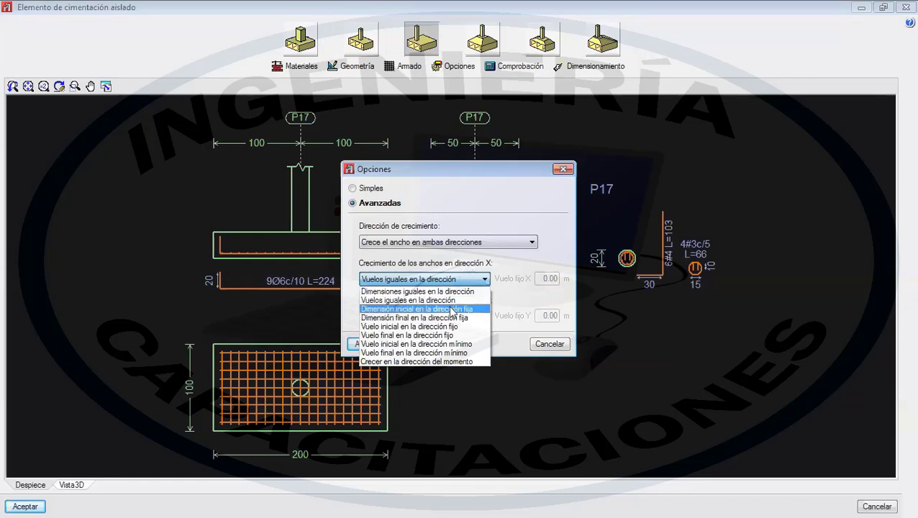
pyautogui.click(464, 309)
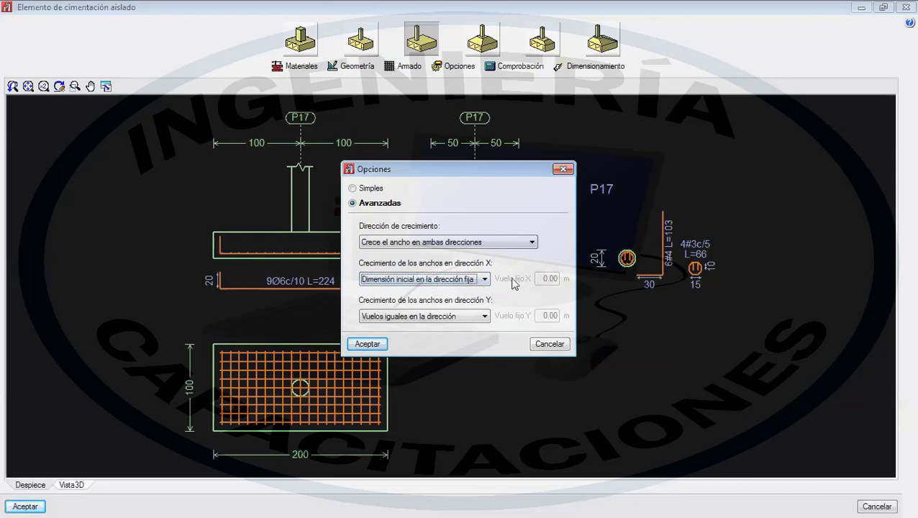
pyautogui.click(484, 280)
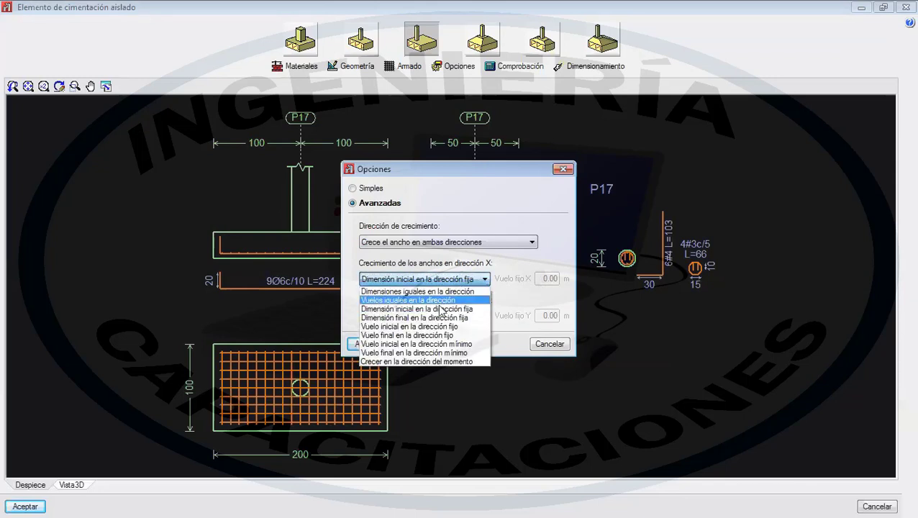
pyautogui.click(458, 317)
pyautogui.click(484, 279)
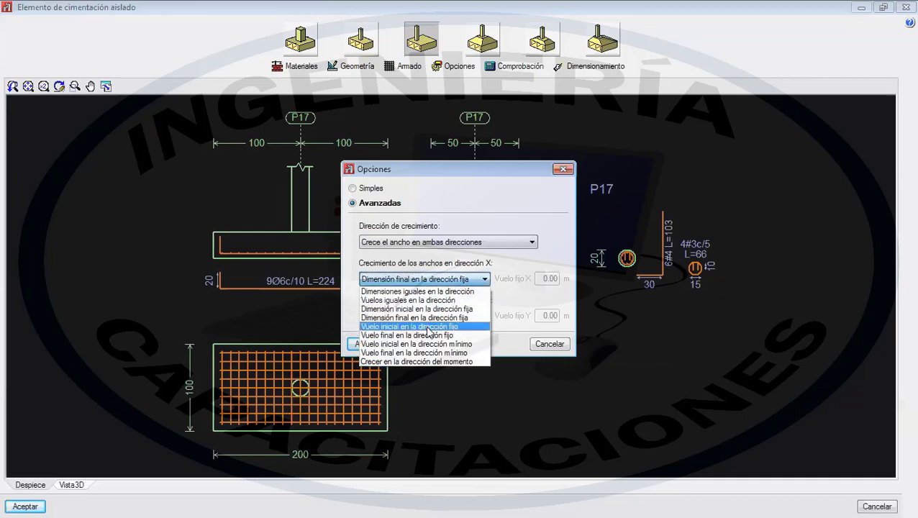
pyautogui.click(429, 327)
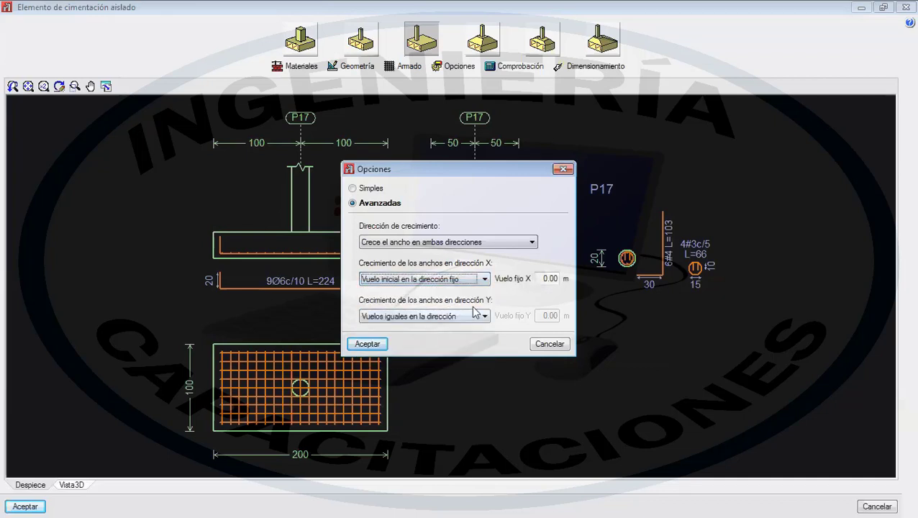
pyautogui.click(550, 278)
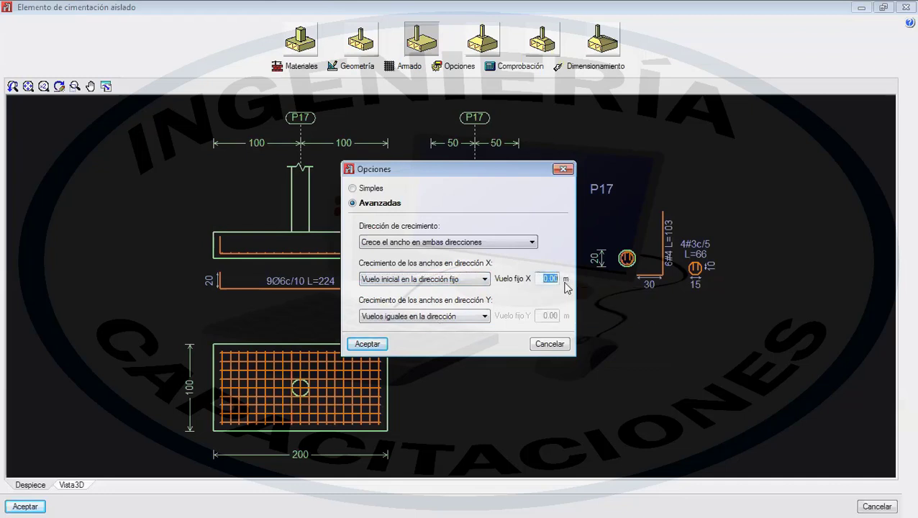
# - Try "Dimensiones iguales en la dirección" for the X width growth and return it to "Vuelos iguales en la dirección"
pyautogui.click(455, 280)
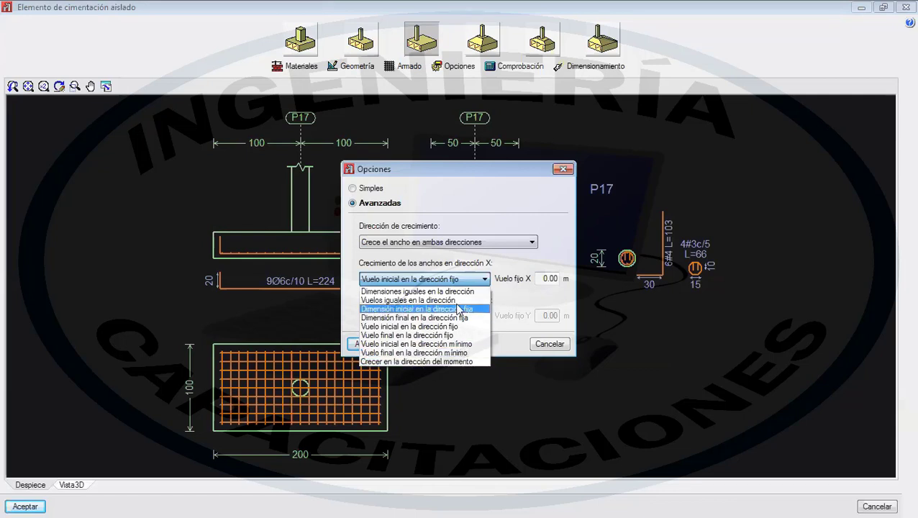
pyautogui.click(468, 291)
pyautogui.click(434, 282)
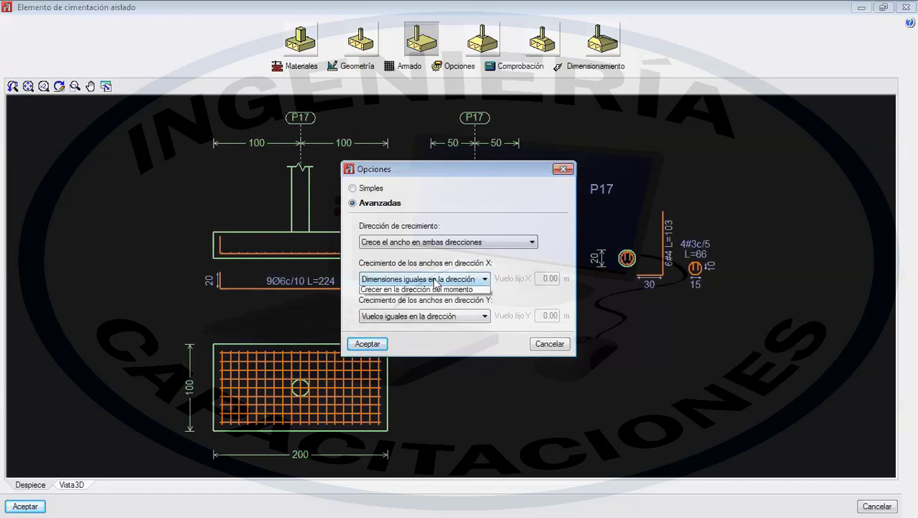
pyautogui.click(457, 301)
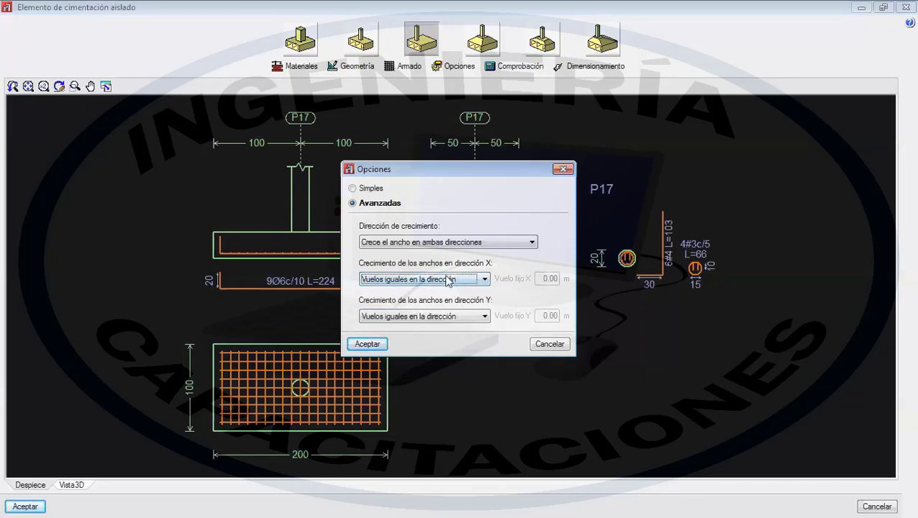
# - Review the Y width growth choices, compare the Simples and Avanzadas options, and discard the options changes
pyautogui.click(481, 316)
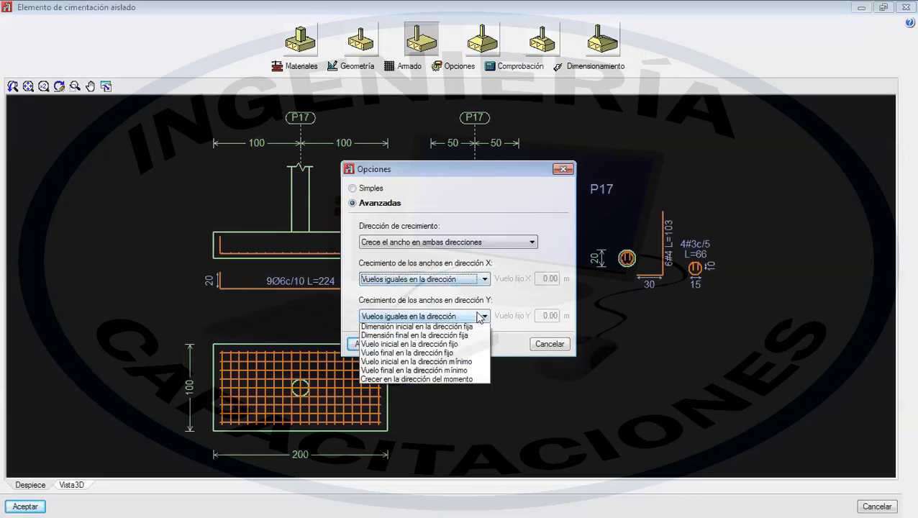
pyautogui.click(480, 316)
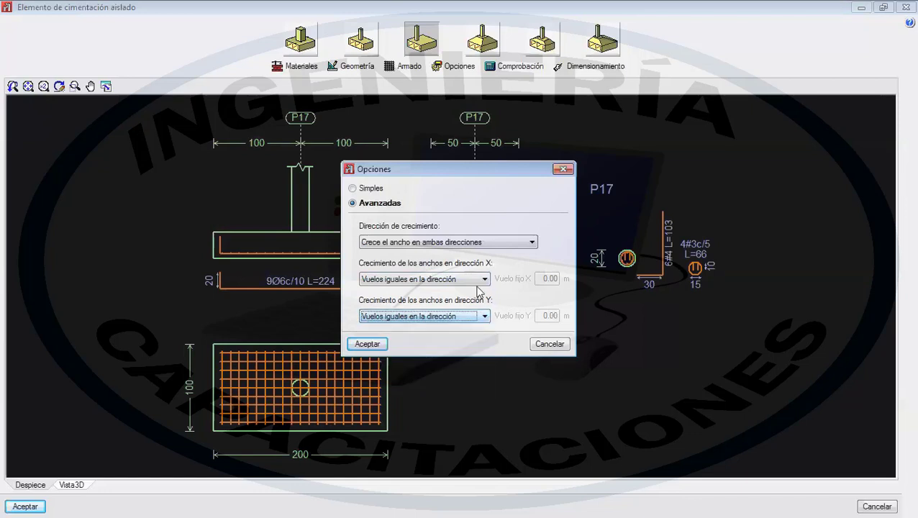
pyautogui.click(353, 188)
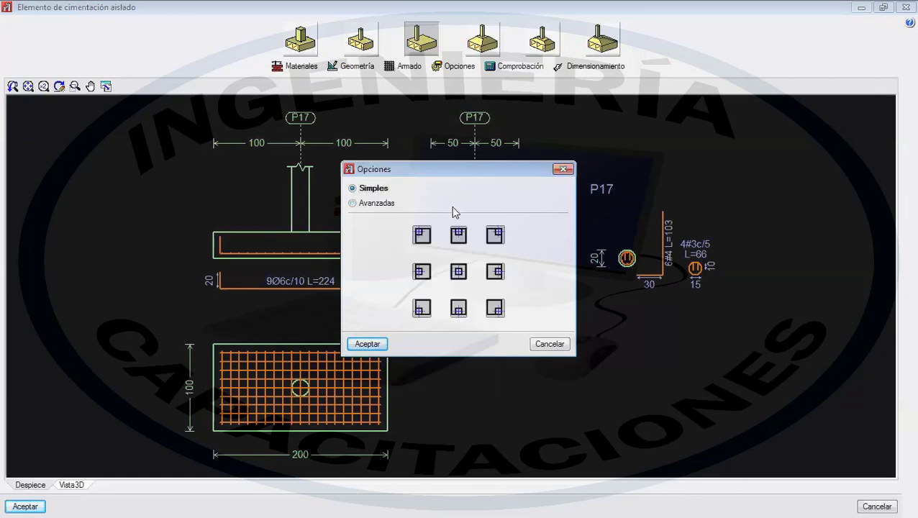
pyautogui.click(362, 203)
pyautogui.click(376, 190)
pyautogui.click(553, 346)
# - Change P17 to a square pyramidal footing and set its total width to 150 cm
pyautogui.click(481, 41)
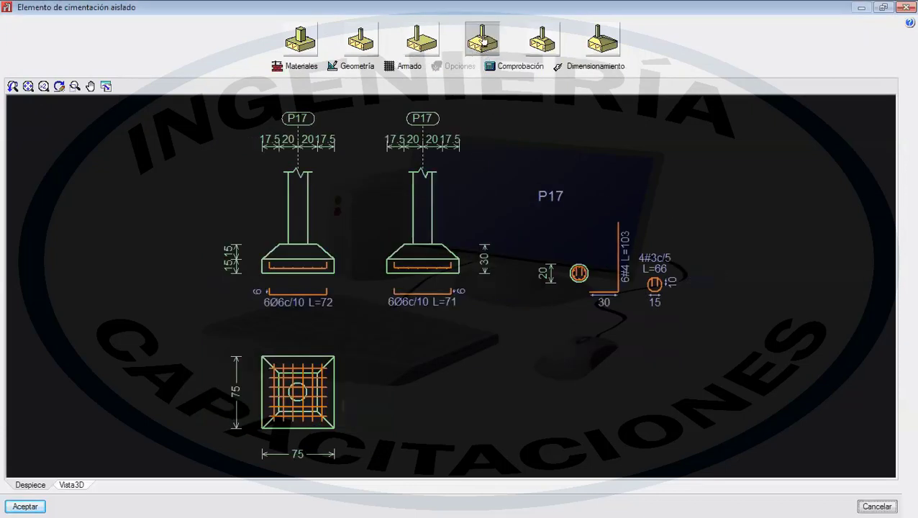
pyautogui.click(354, 66)
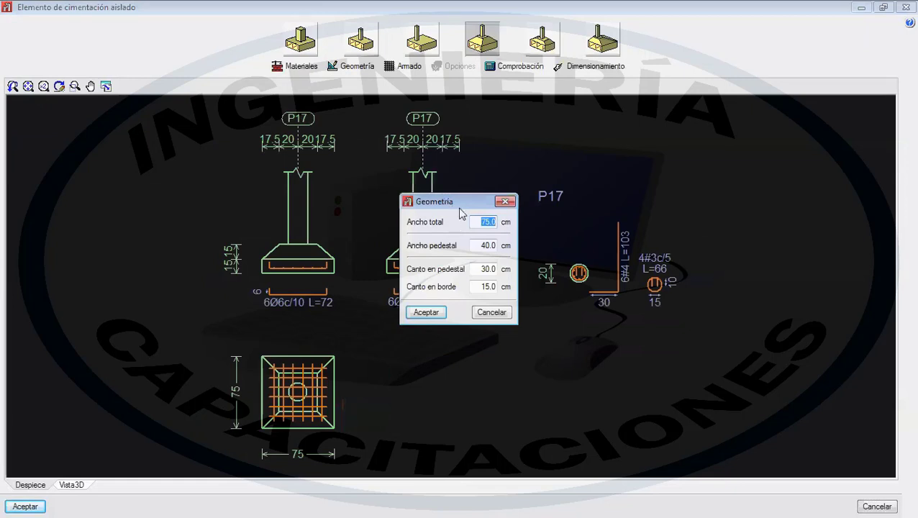
pyautogui.moveTo(459, 206); pyautogui.dragTo(537, 228)
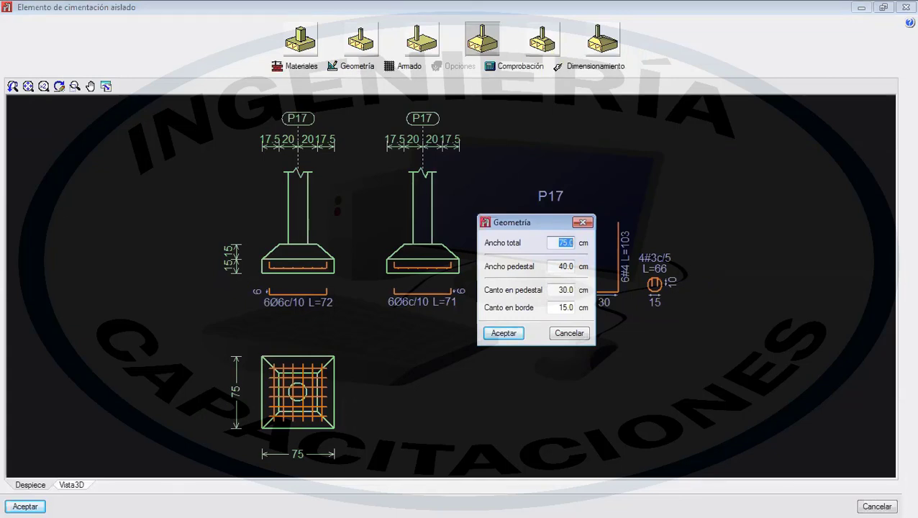
pyautogui.write('150')
pyautogui.click(504, 334)
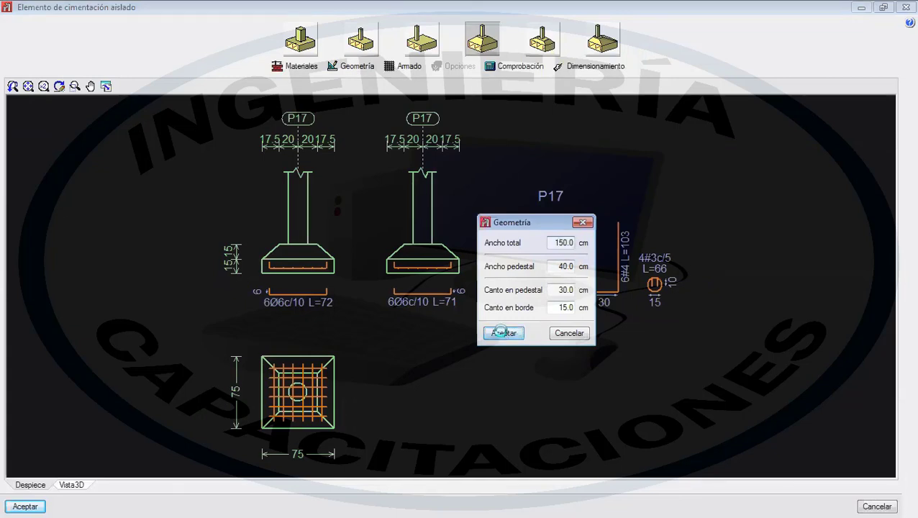
# - Set the pyramidal footing's pedestal width to 30 cm
pyautogui.click(355, 65)
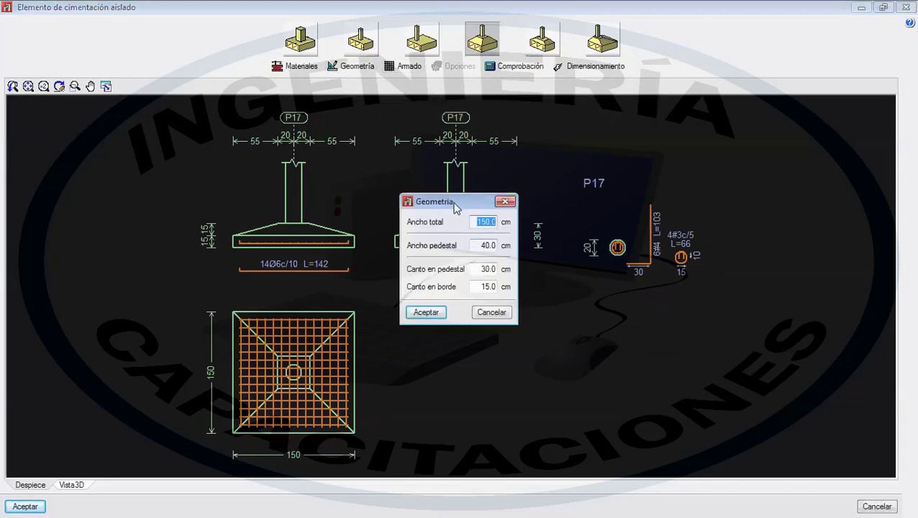
pyautogui.moveTo(452, 202); pyautogui.dragTo(436, 289)
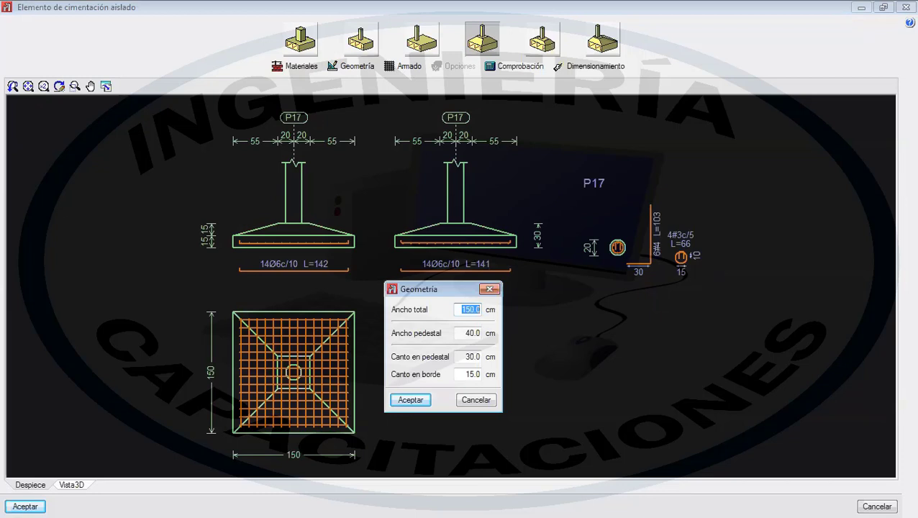
pyautogui.moveTo(269, 225); pyautogui.dragTo(322, 226)
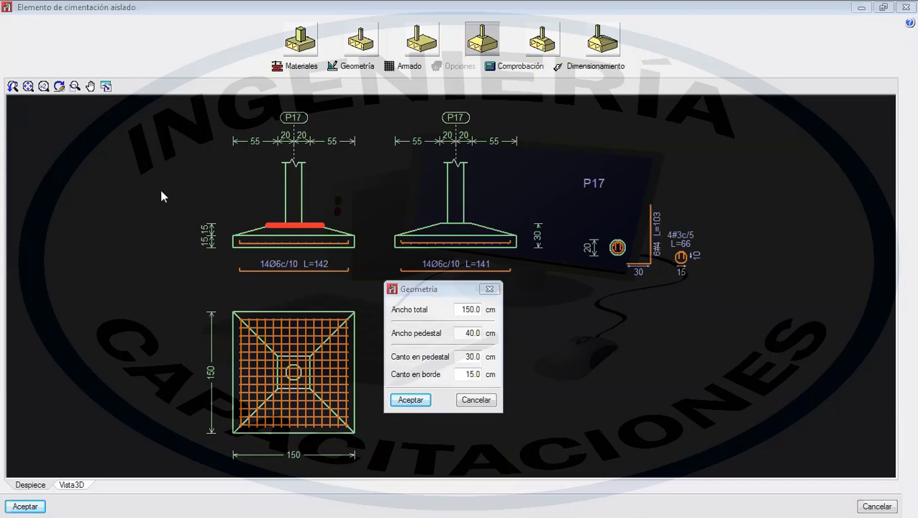
pyautogui.moveTo(462, 333); pyautogui.dragTo(517, 338)
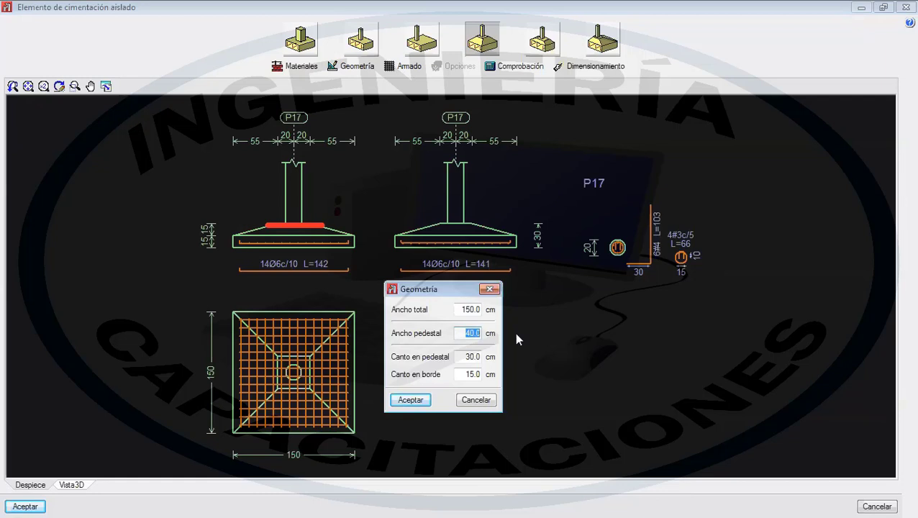
pyautogui.write('30')
pyautogui.click(411, 400)
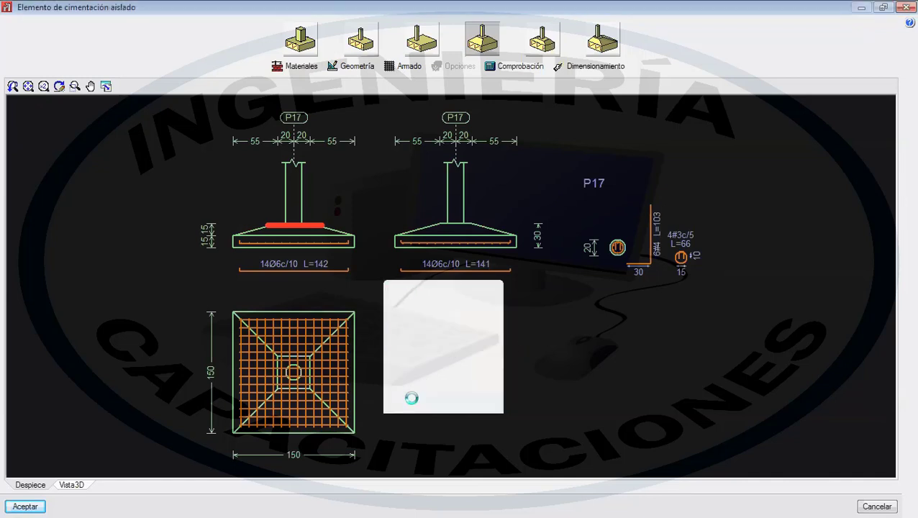
# - Set the pedestal width of P17's square pyramidal footing to 60 cm
pyautogui.scroll(1, 280, 219)
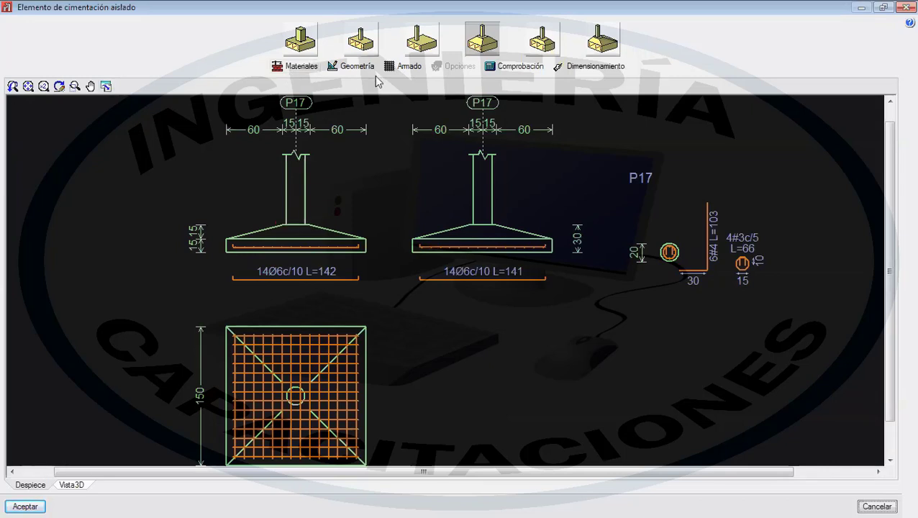
pyautogui.click(351, 66)
pyautogui.press('Tab')
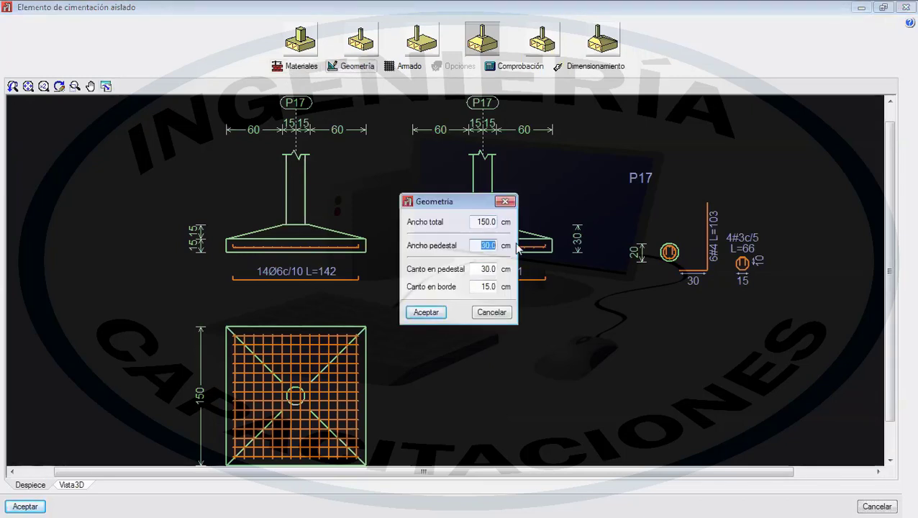
pyautogui.write('60')
pyautogui.click(426, 313)
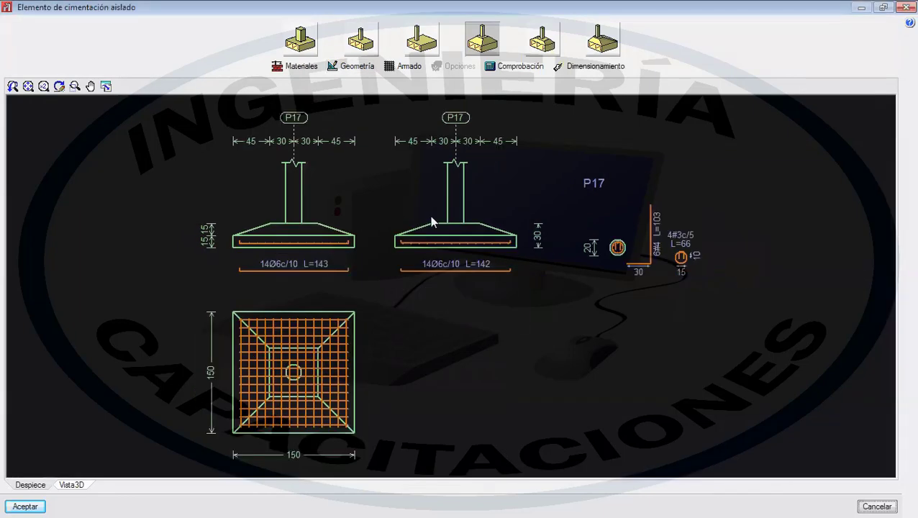
# - Set the footing's depth at the pedestal (Canto en pedestal) to 40 cm
pyautogui.scroll(2, 432, 221)
pyautogui.click(349, 66)
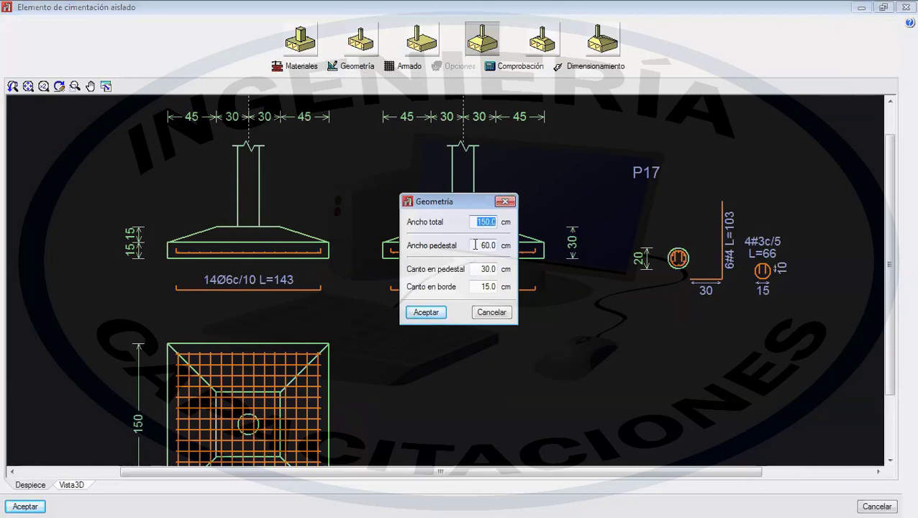
pyautogui.moveTo(475, 269); pyautogui.dragTo(515, 274)
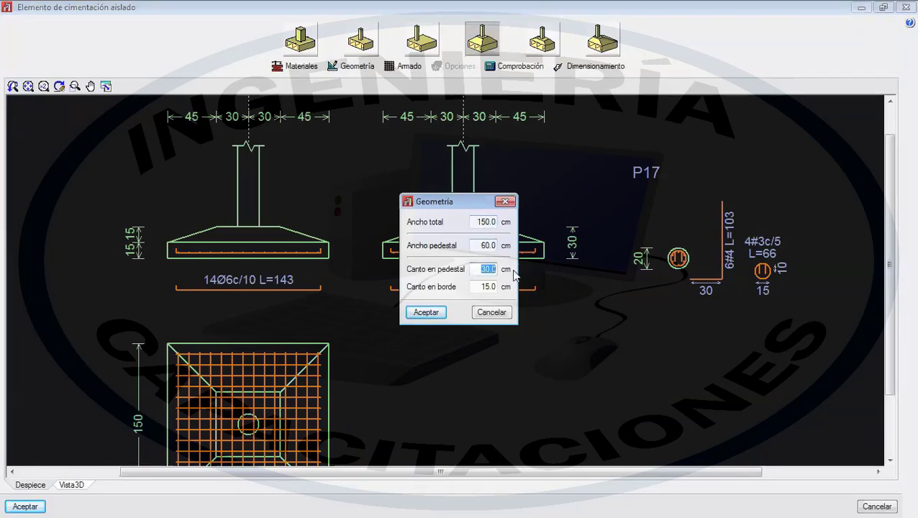
pyautogui.write('40')
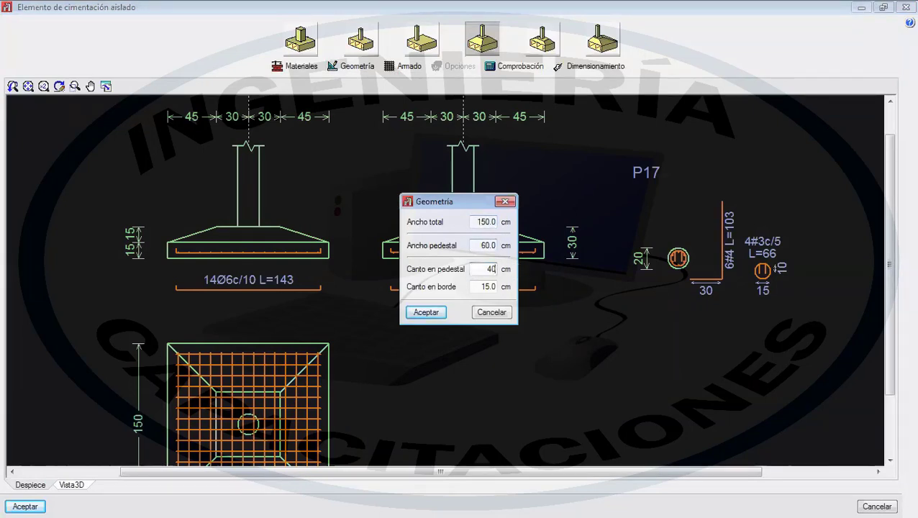
pyautogui.click(426, 312)
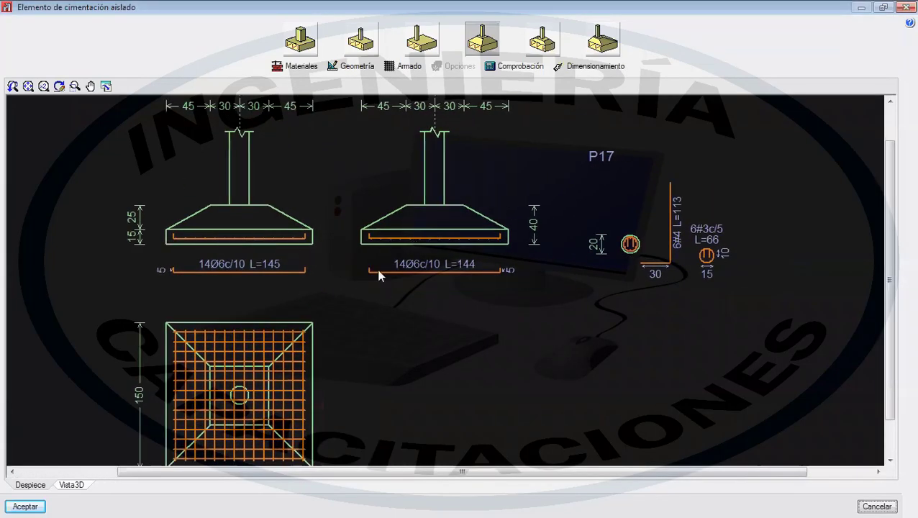
# - Set the footing's edge depth (Canto en borde) to 25 cm
pyautogui.scroll(1, 467, 211)
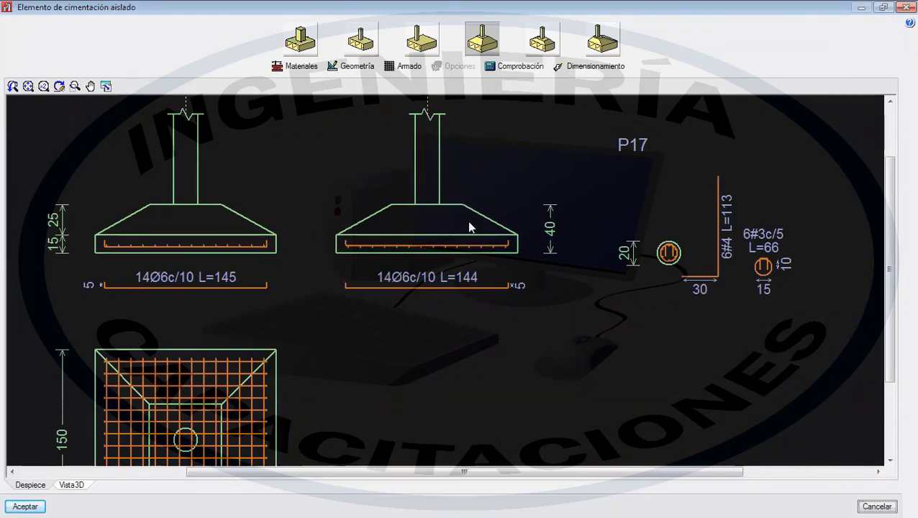
pyautogui.scroll(-1, 426, 239)
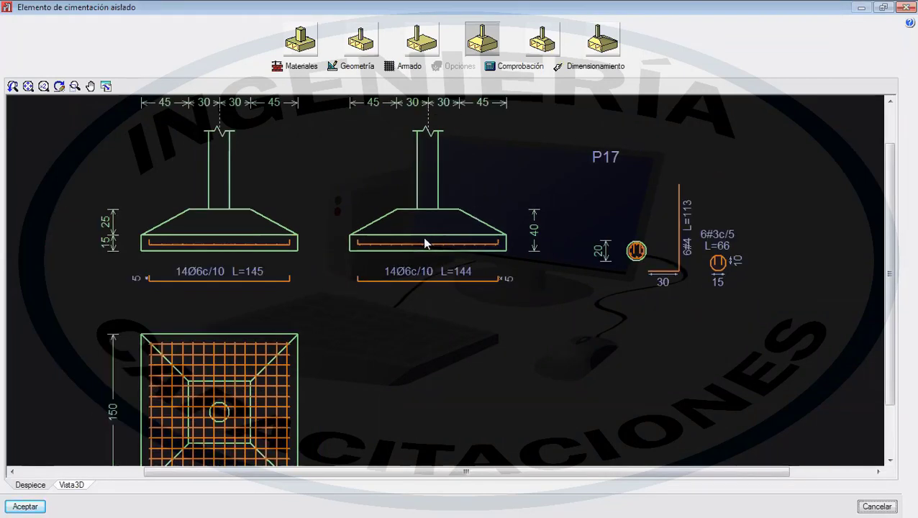
pyautogui.scroll(2, 113, 242)
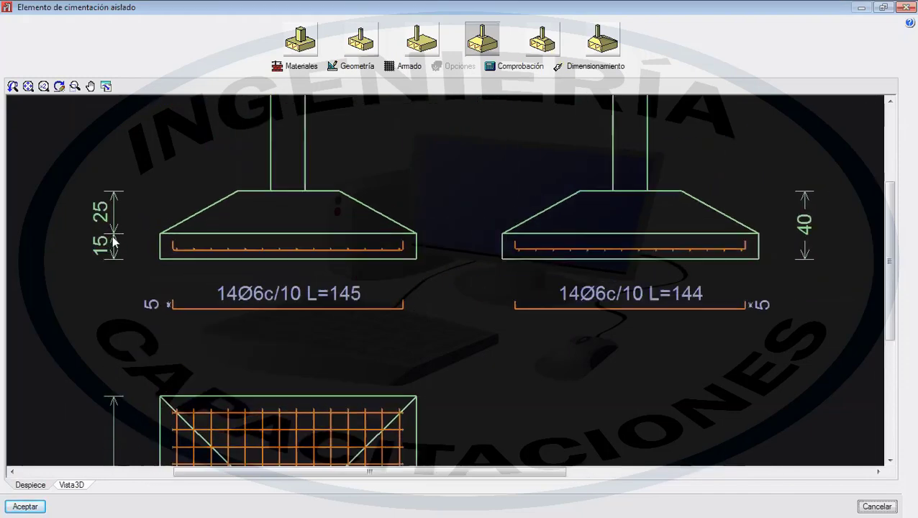
pyautogui.scroll(1, 113, 243)
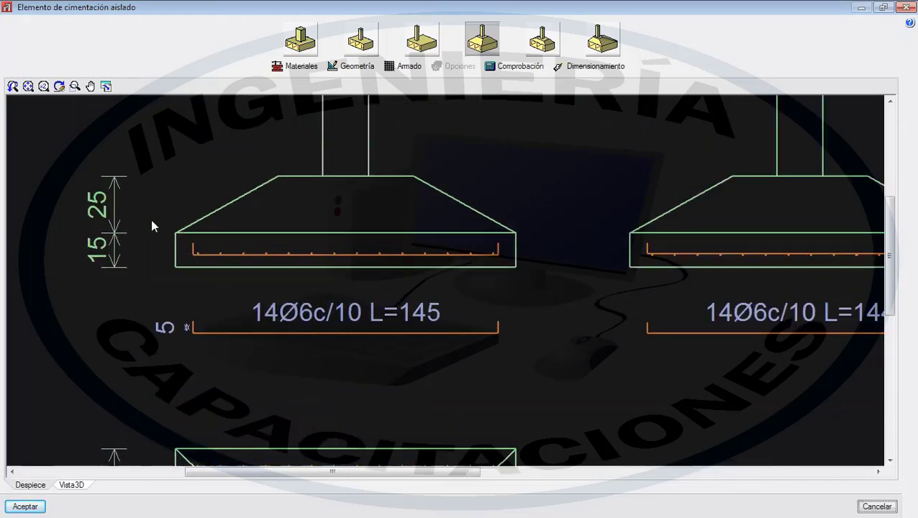
pyautogui.click(364, 66)
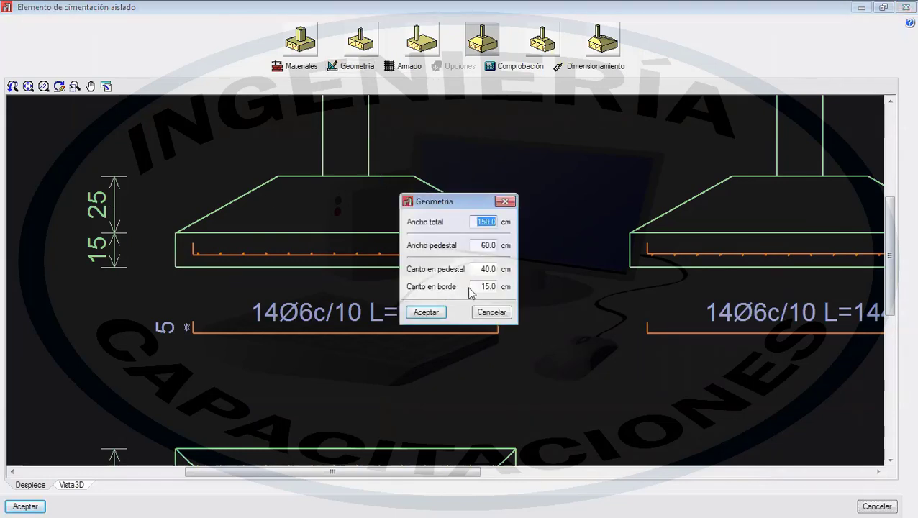
pyautogui.click(479, 287)
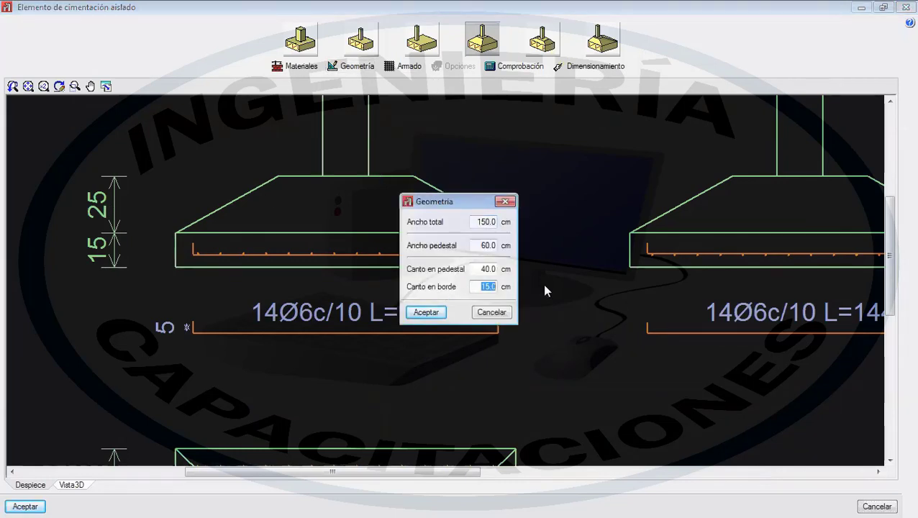
pyautogui.write('25')
pyautogui.click(445, 310)
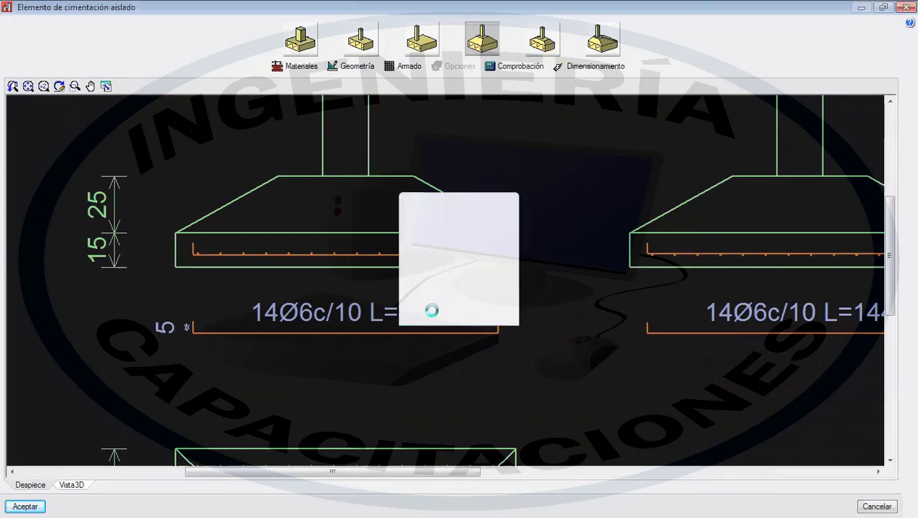
# - Set the footing's depth at the pedestal to 50 cm and its edge depth to 30 cm
pyautogui.scroll(3, 233, 227)
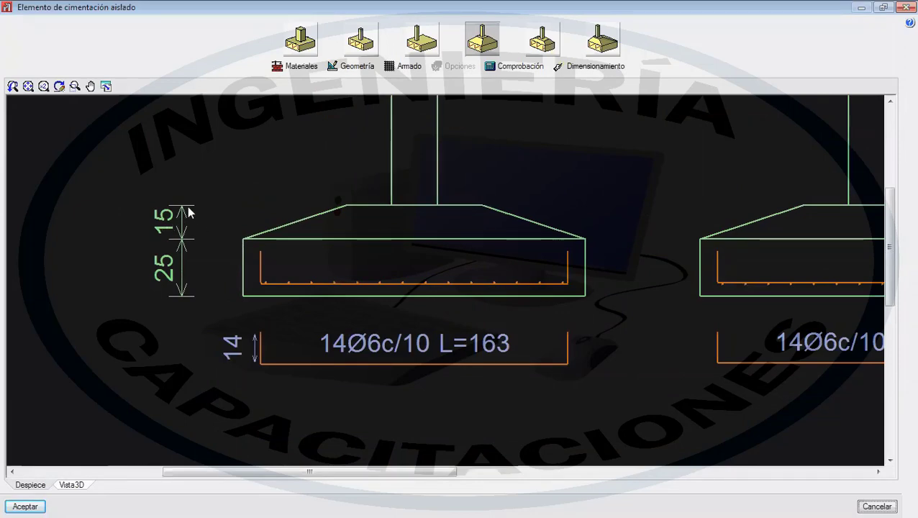
pyautogui.scroll(-4, 236, 210)
pyautogui.moveTo(749, 222); pyautogui.dragTo(600, 238, button='middle')
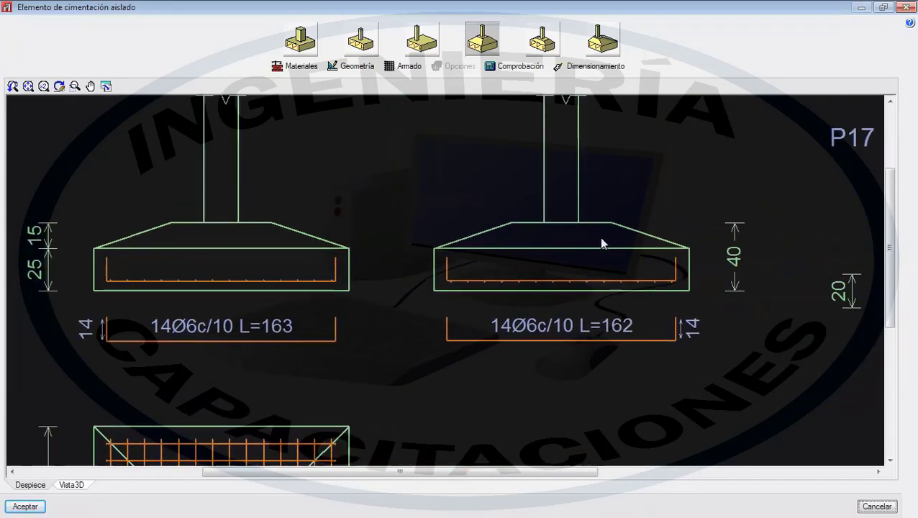
pyautogui.scroll(1, 683, 239)
pyautogui.scroll(-2, 727, 269)
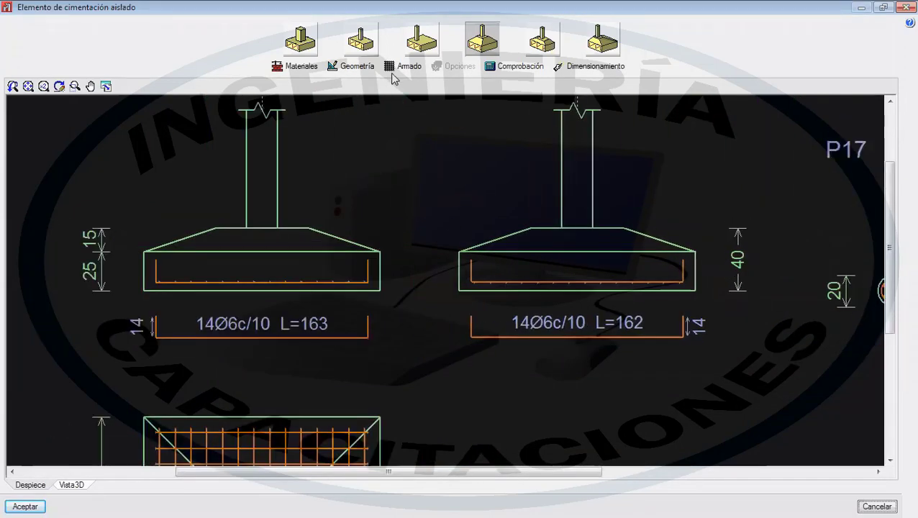
pyautogui.click(351, 65)
pyautogui.moveTo(477, 268); pyautogui.dragTo(526, 272)
pyautogui.write('50')
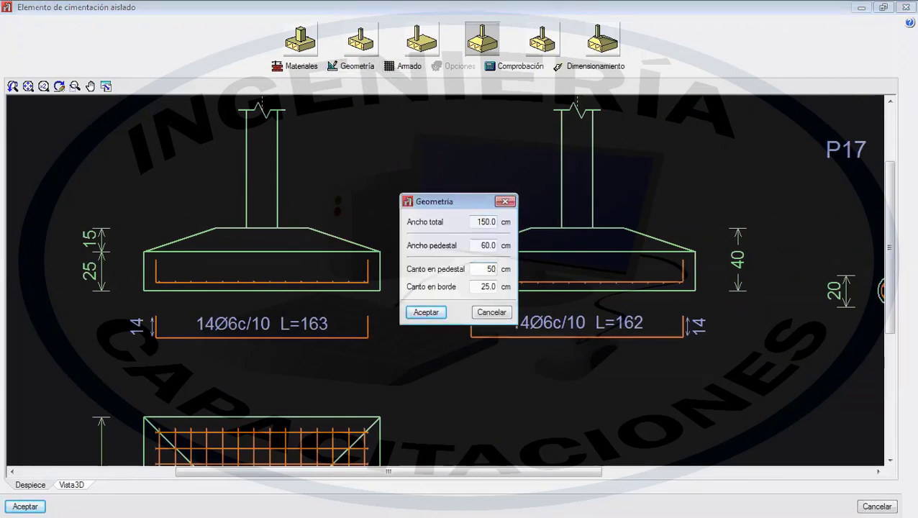
pyautogui.moveTo(471, 288); pyautogui.dragTo(527, 290)
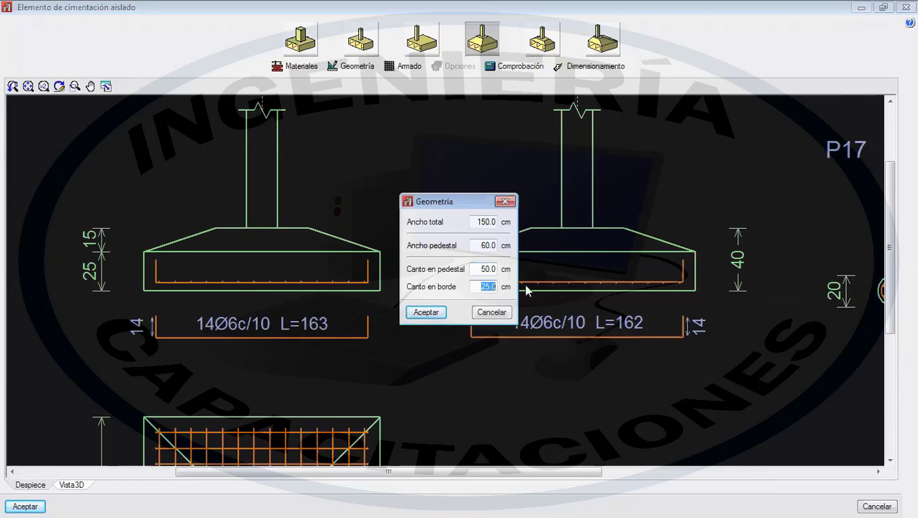
pyautogui.write('30')
pyautogui.click(431, 313)
# - Change P17 to a centered rectangular pyramidal footing and review its geometry fields and growth direction choices without editing them
pyautogui.scroll(4, 252, 217)
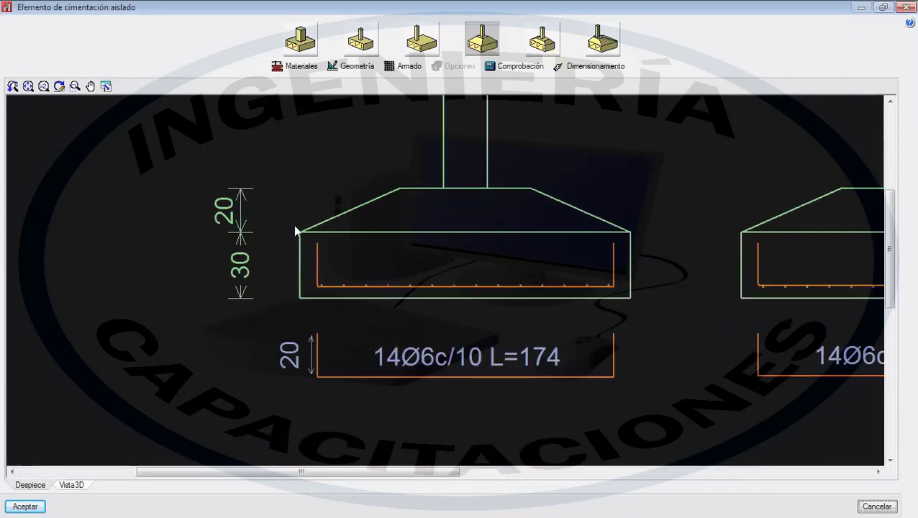
pyautogui.scroll(-3, 455, 229)
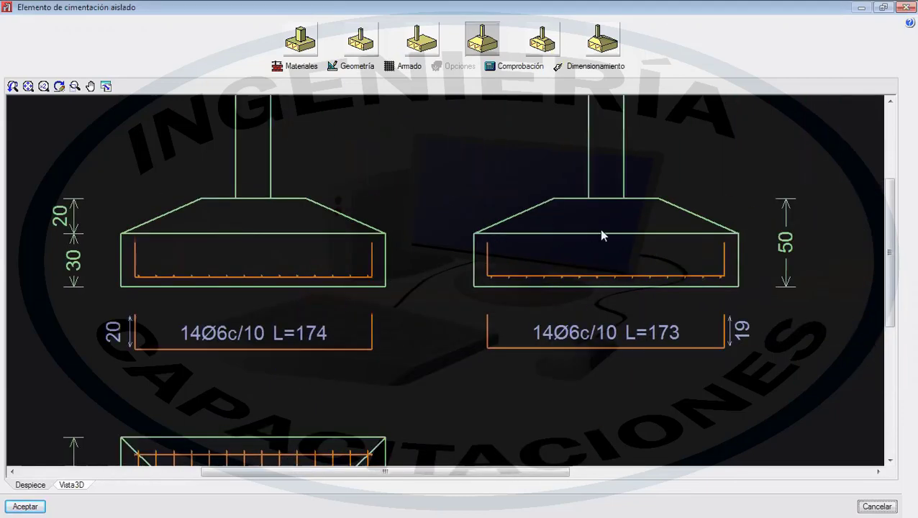
pyautogui.moveTo(601, 230); pyautogui.dragTo(510, 230, button='middle')
pyautogui.scroll(-1, 486, 234)
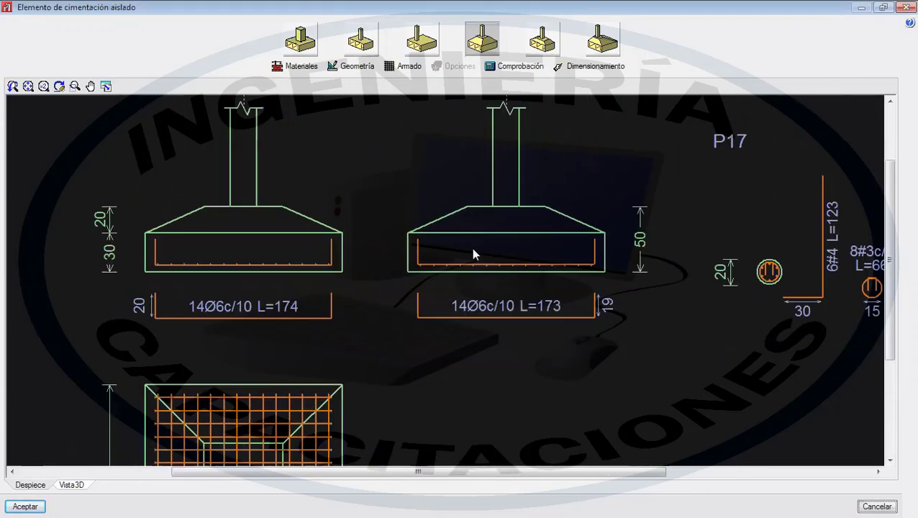
pyautogui.scroll(-3, 471, 247)
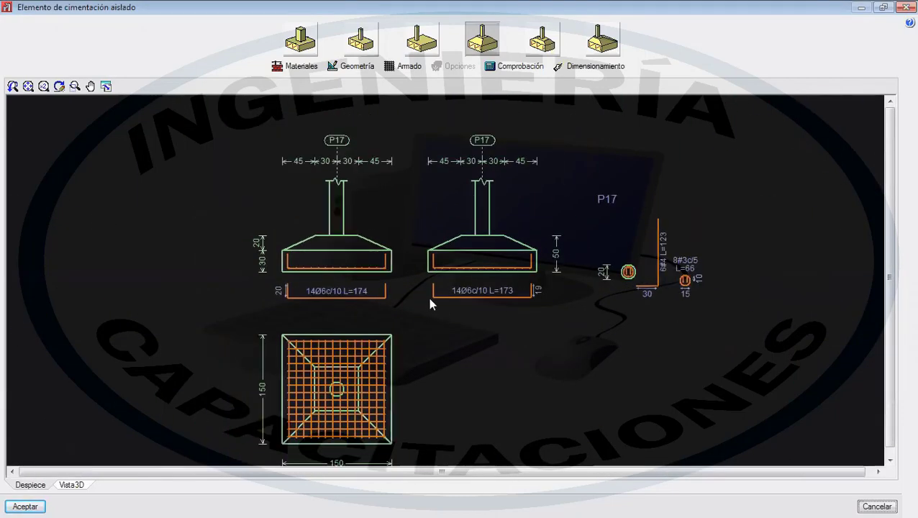
pyautogui.click(543, 40)
pyautogui.click(360, 65)
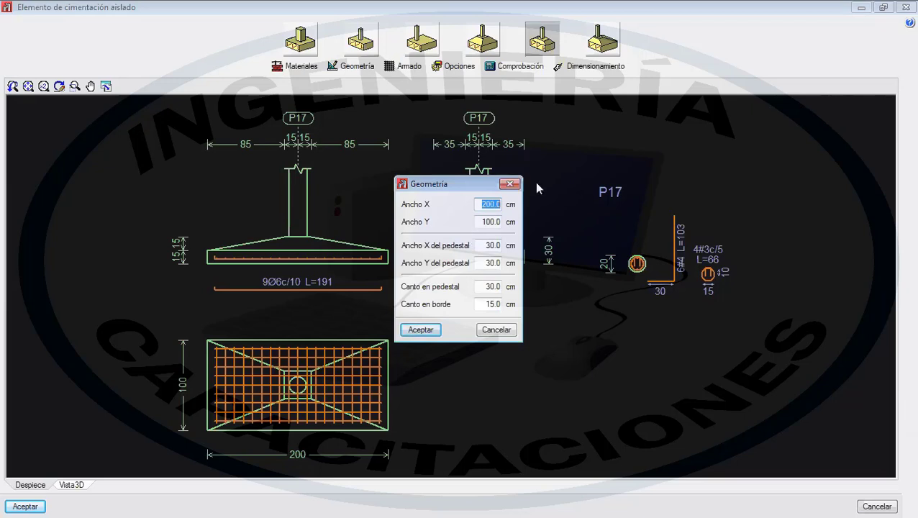
pyautogui.click(510, 185)
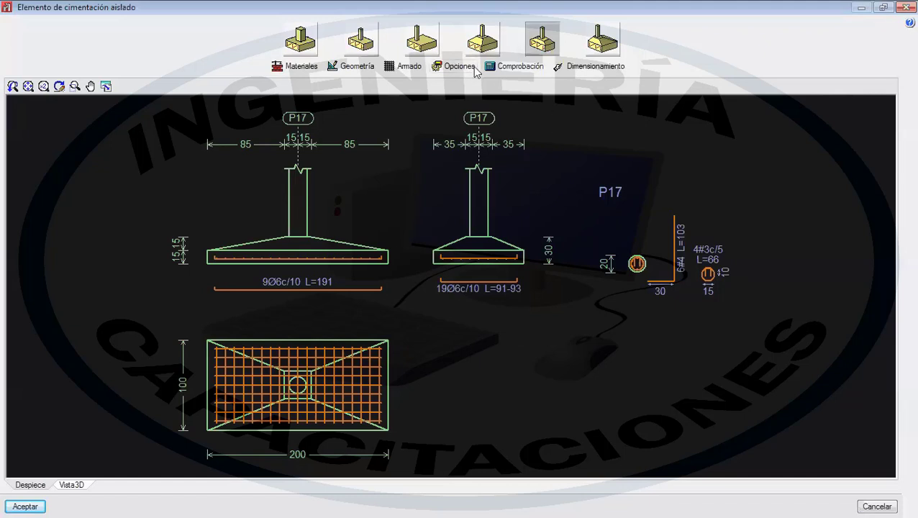
pyautogui.click(458, 66)
pyautogui.click(433, 263)
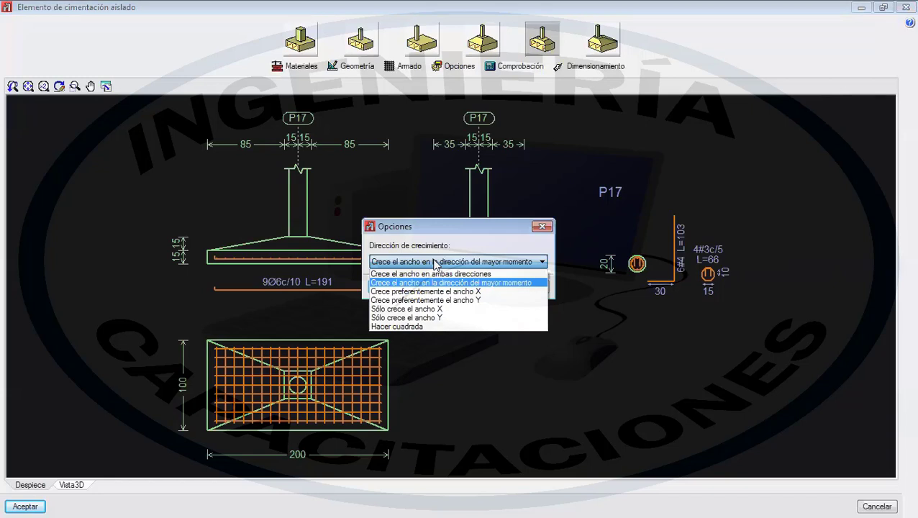
pyautogui.click(519, 218)
pyautogui.click(541, 226)
# - Change P17 to an eccentric rectangular pyramidal footing and review its geometry fields without editing them
pyautogui.click(602, 43)
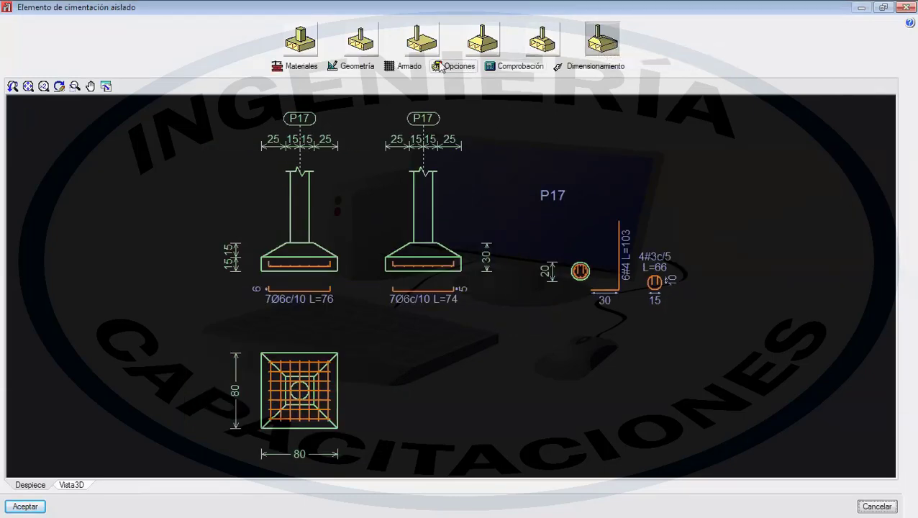
pyautogui.click(353, 66)
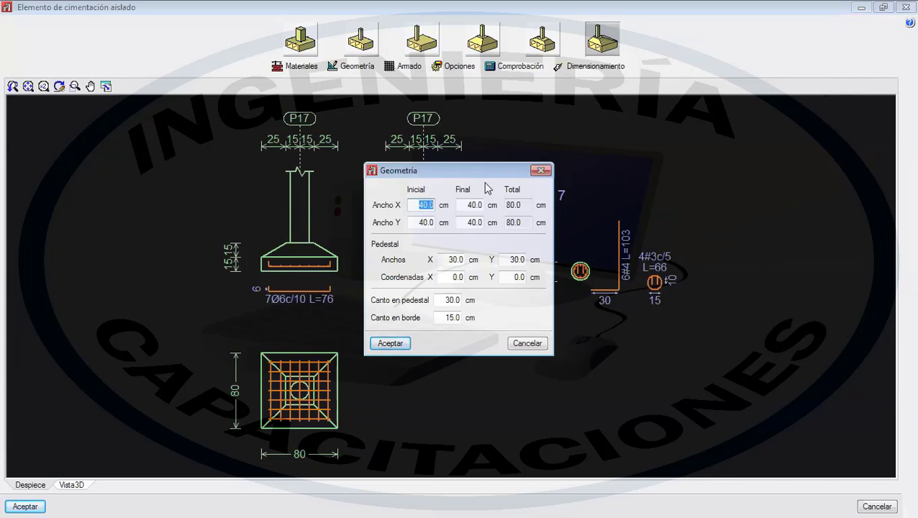
pyautogui.click(542, 171)
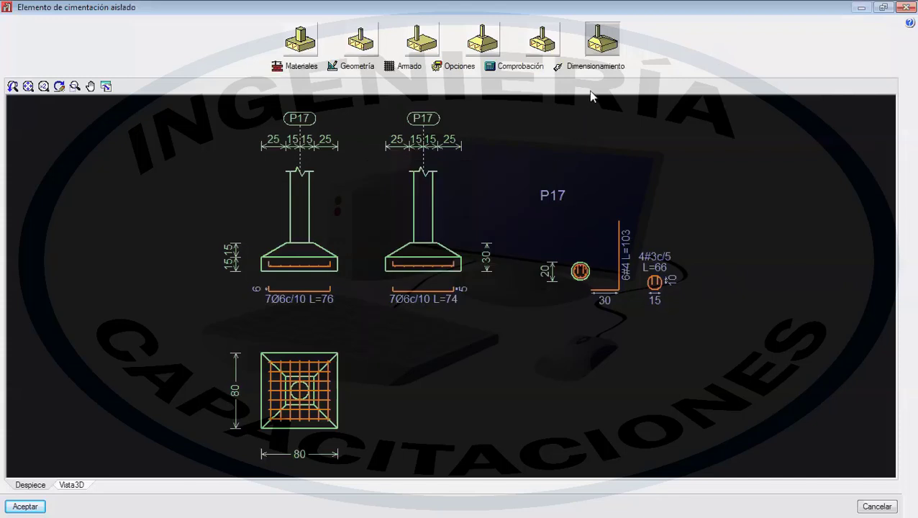
# - Review the Simples column positions and the Avanzadas growth direction and X and Y width growth options, then close them unchanged
pyautogui.click(454, 66)
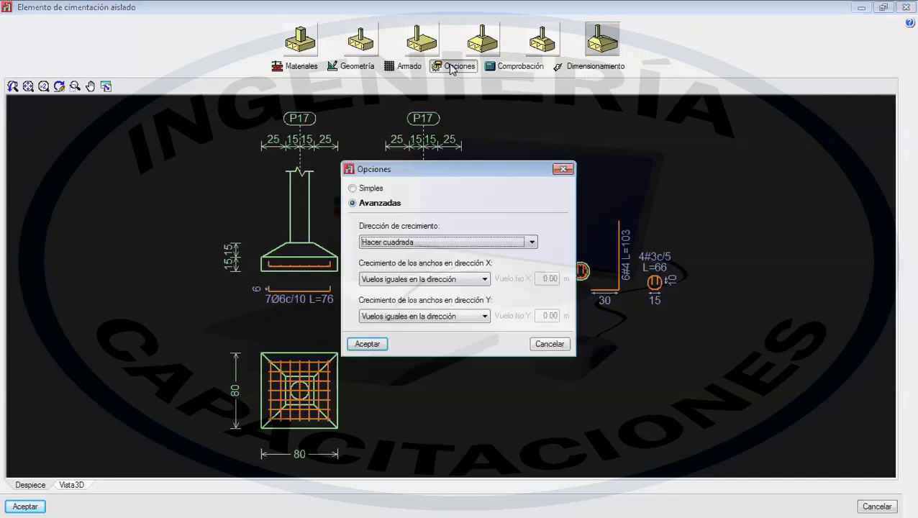
pyautogui.click(369, 189)
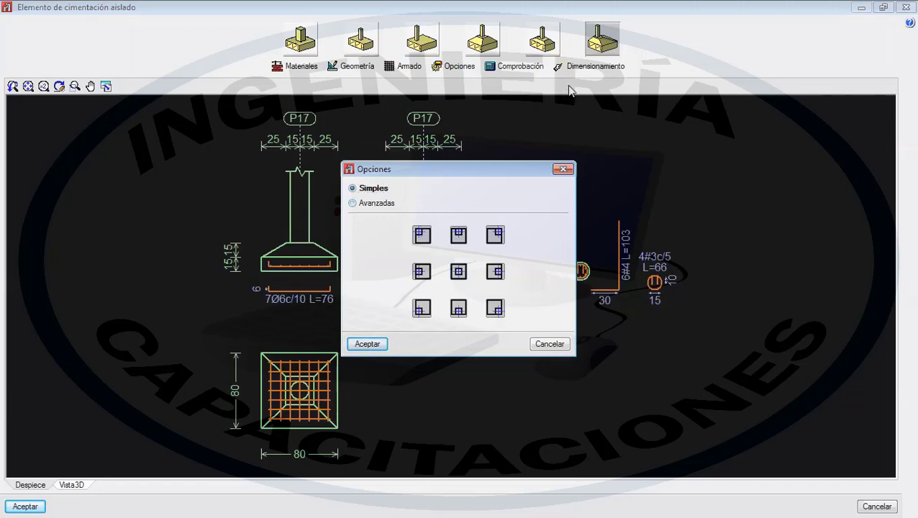
pyautogui.click(371, 203)
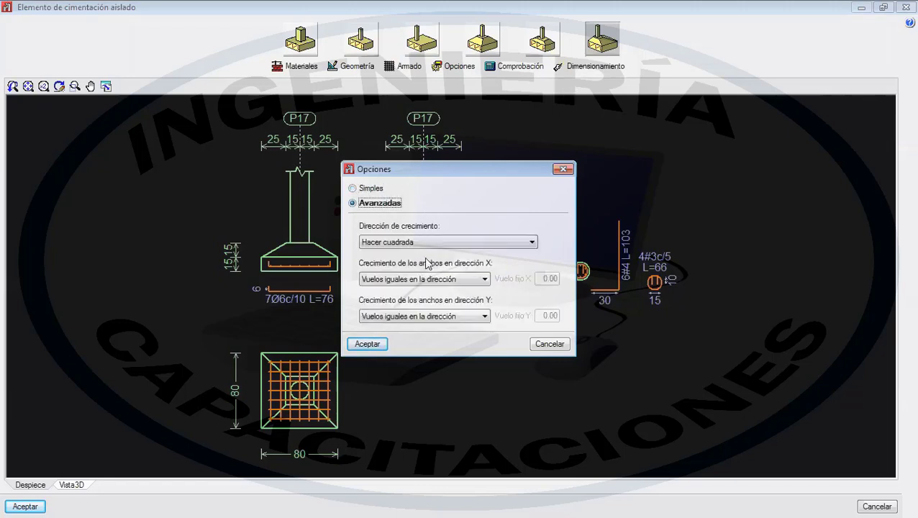
pyautogui.click(429, 241)
pyautogui.click(428, 242)
pyautogui.click(425, 279)
pyautogui.click(424, 279)
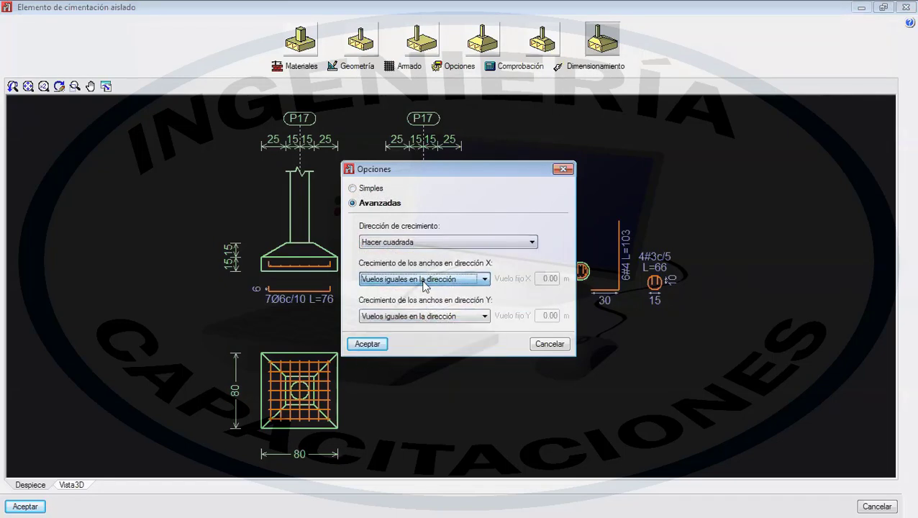
pyautogui.click(426, 316)
pyautogui.click(429, 316)
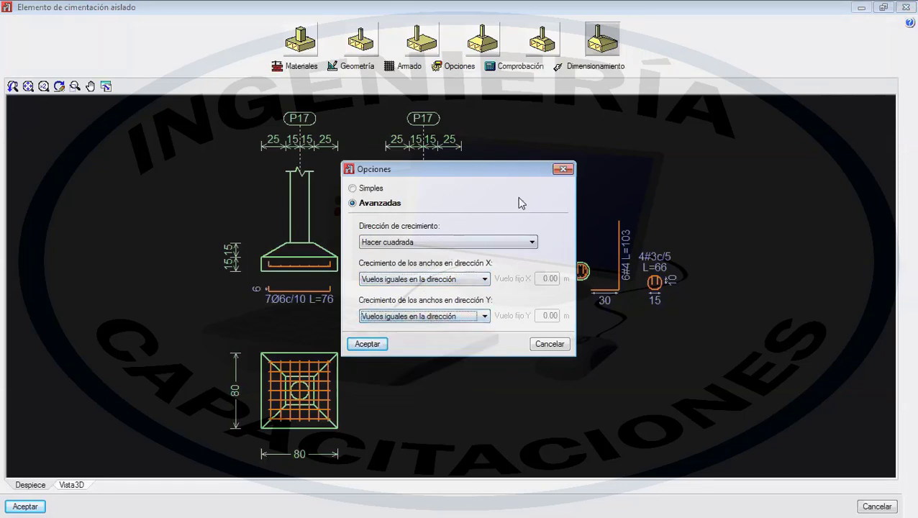
pyautogui.click(563, 170)
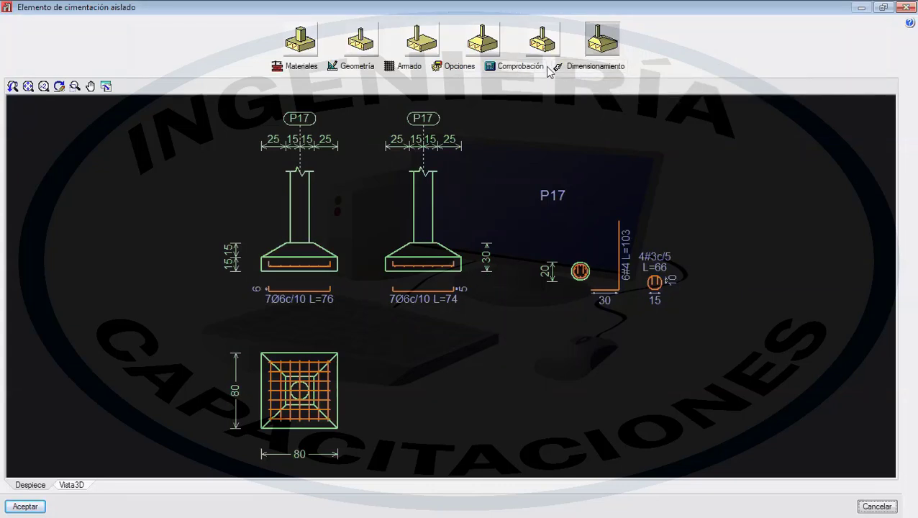
# - Enable the top reinforcement grid (Parrilla superior) on P17's square flat footing, with Ø6 bars every 10 cm in X and Y
pyautogui.click(393, 74)
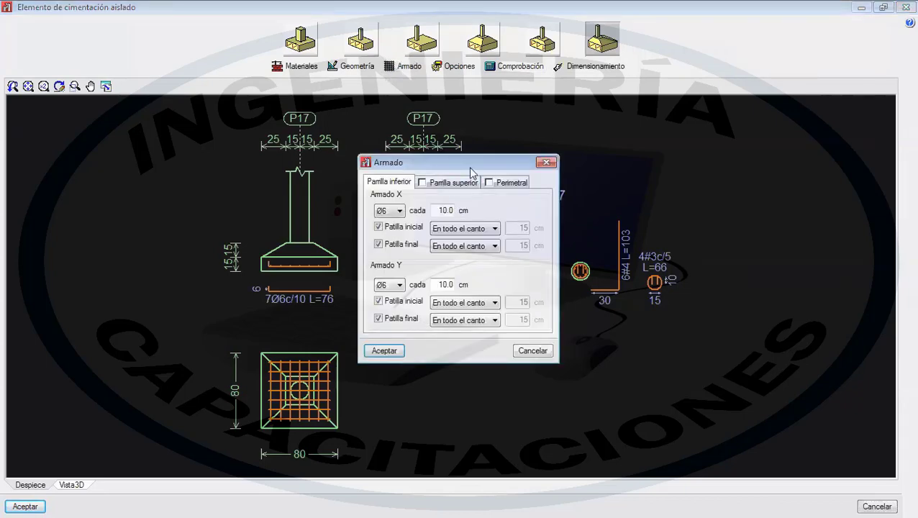
pyautogui.click(549, 159)
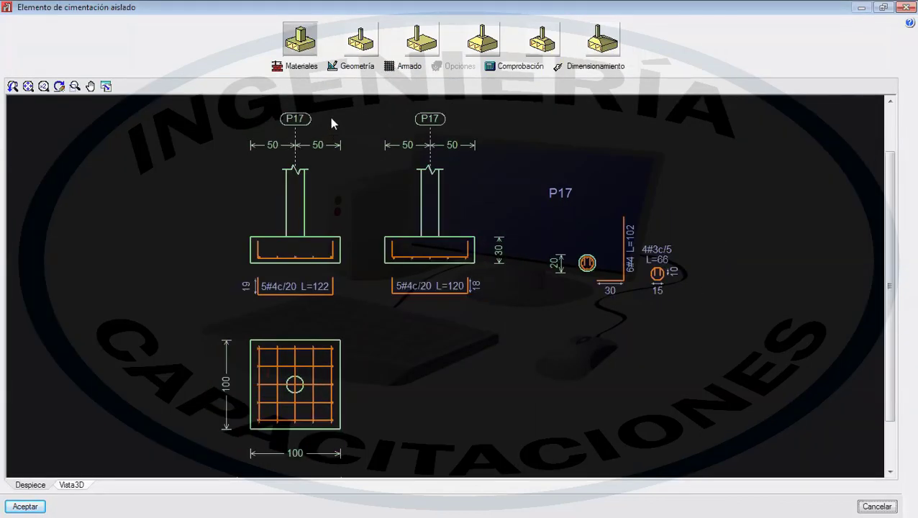
pyautogui.click(398, 73)
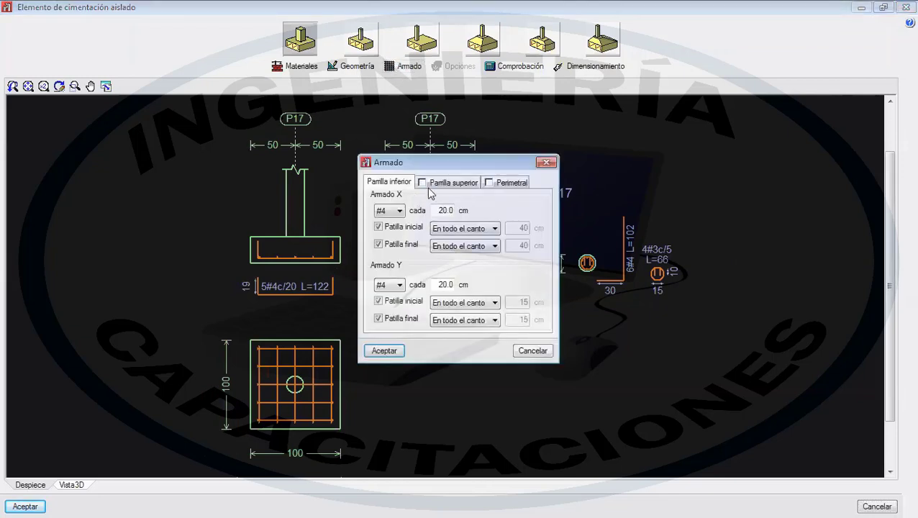
pyautogui.click(424, 186)
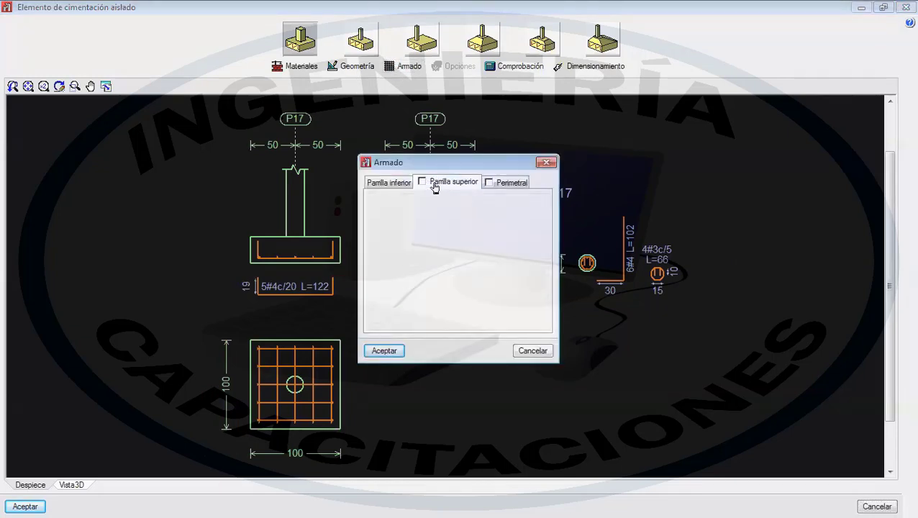
pyautogui.click(423, 183)
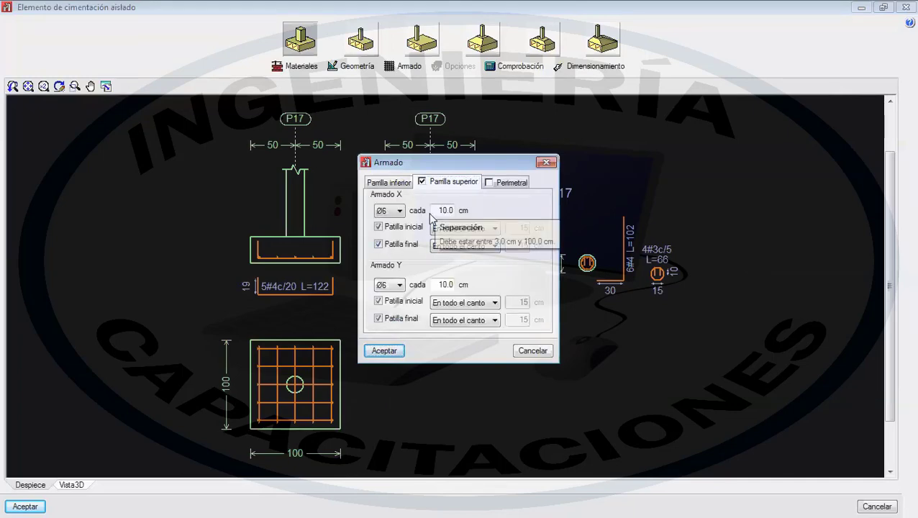
pyautogui.click(384, 351)
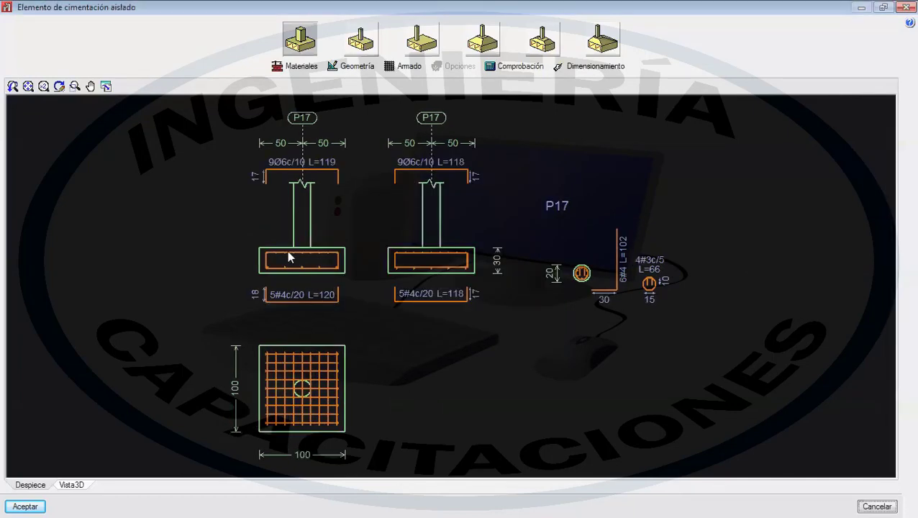
# - Examine the top and bottom grid bars, their hooks and bar labels in P17's sections and plan
pyautogui.scroll(3, 290, 255)
pyautogui.scroll(4, 266, 250)
pyautogui.scroll(1, 287, 260)
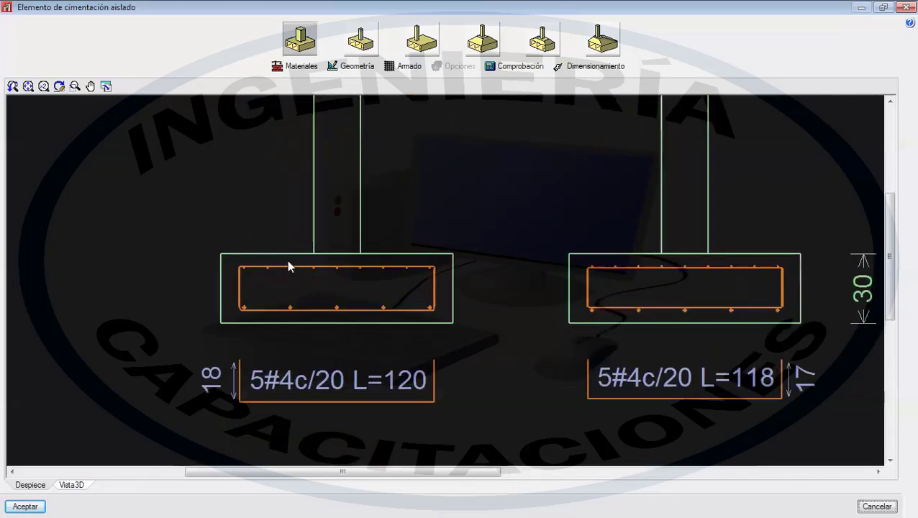
pyautogui.scroll(-4, 281, 296)
pyautogui.moveTo(280, 297); pyautogui.dragTo(273, 334, button='middle')
pyautogui.scroll(3, 247, 321)
pyautogui.scroll(5, 238, 317)
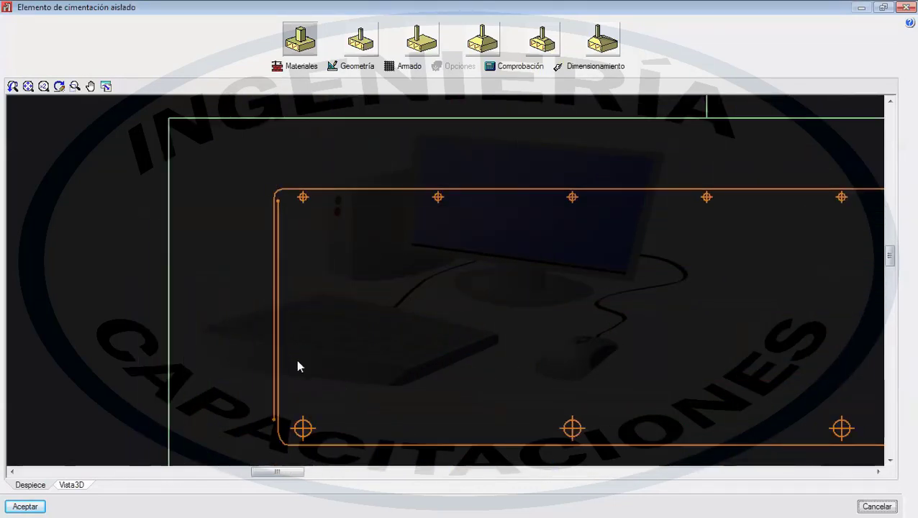
pyautogui.scroll(-5, 297, 365)
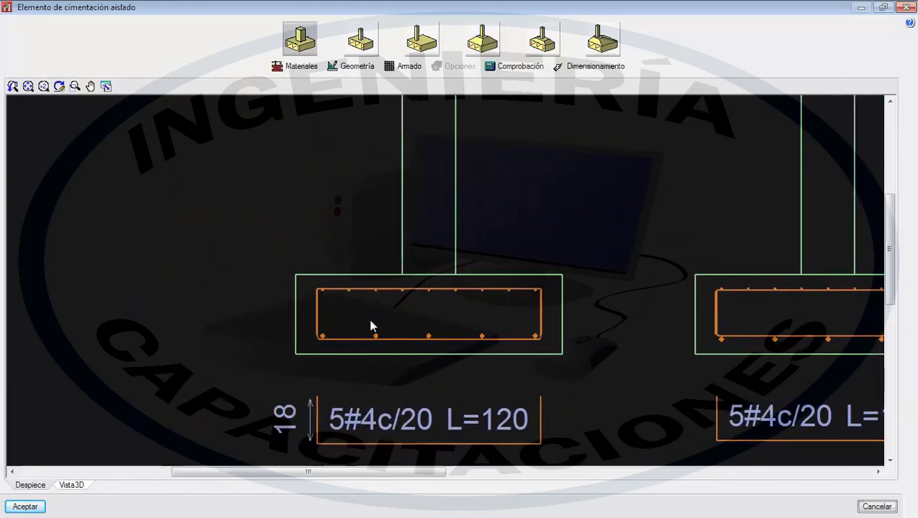
pyautogui.scroll(-4, 369, 322)
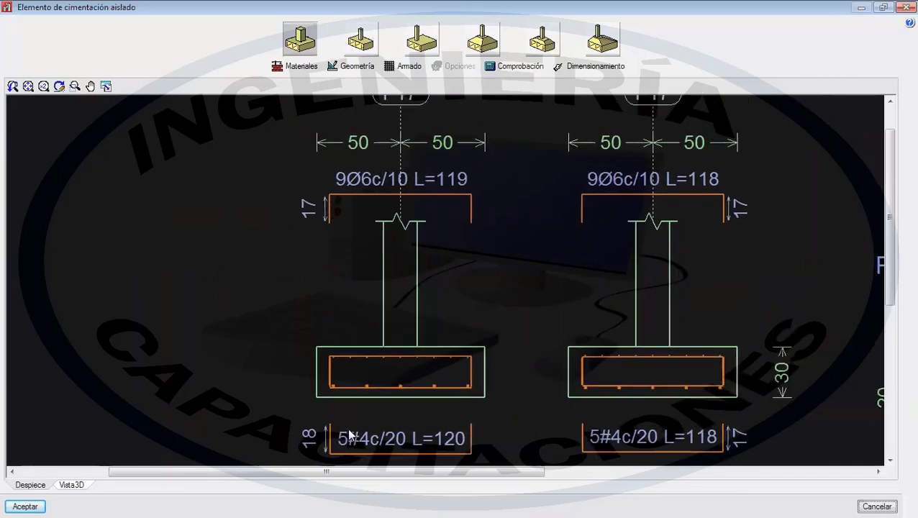
pyautogui.scroll(3, 370, 303)
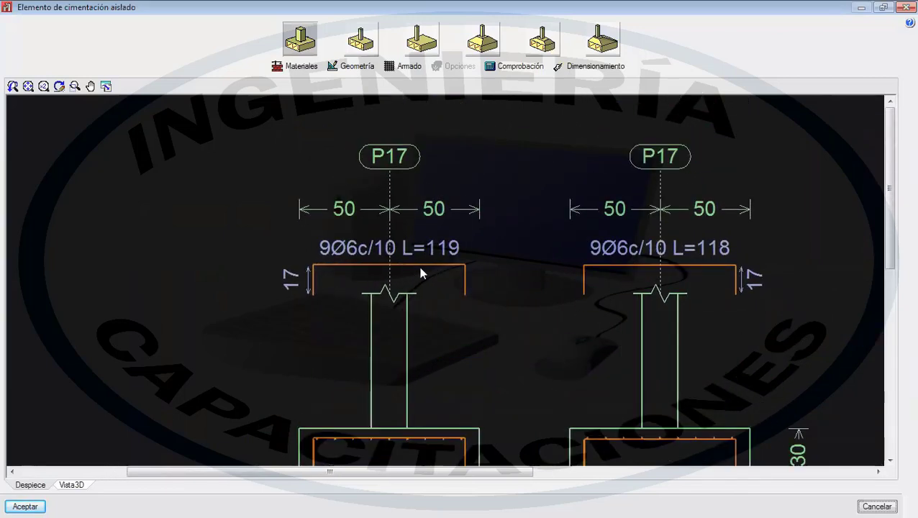
pyautogui.scroll(-4, 421, 273)
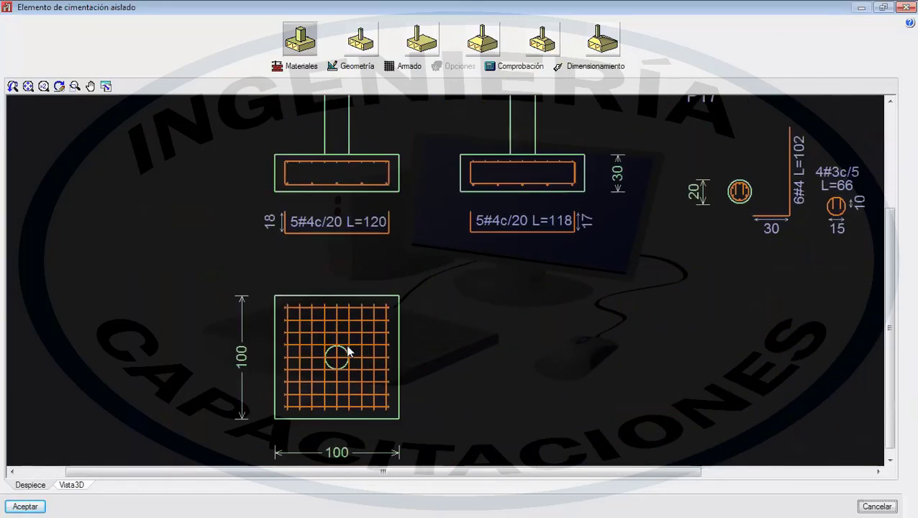
pyautogui.scroll(2, 346, 351)
pyautogui.scroll(-3, 350, 358)
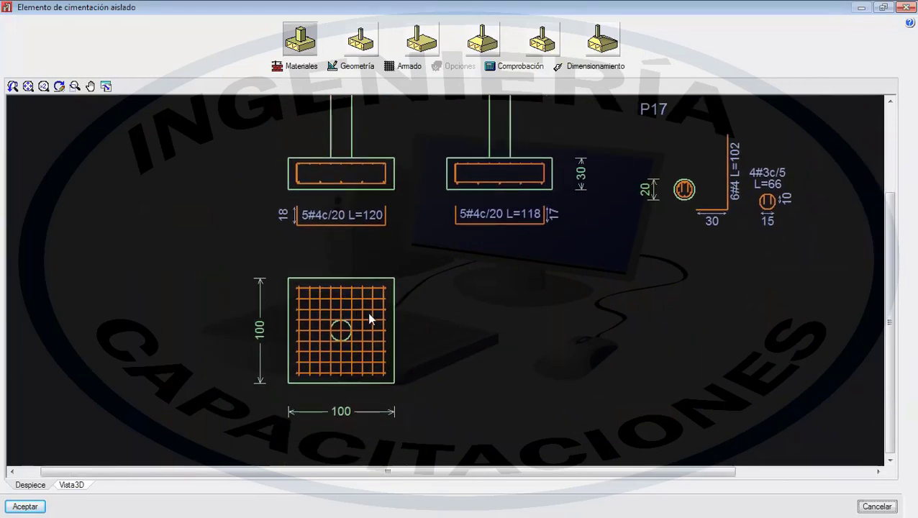
pyautogui.scroll(2, 345, 295)
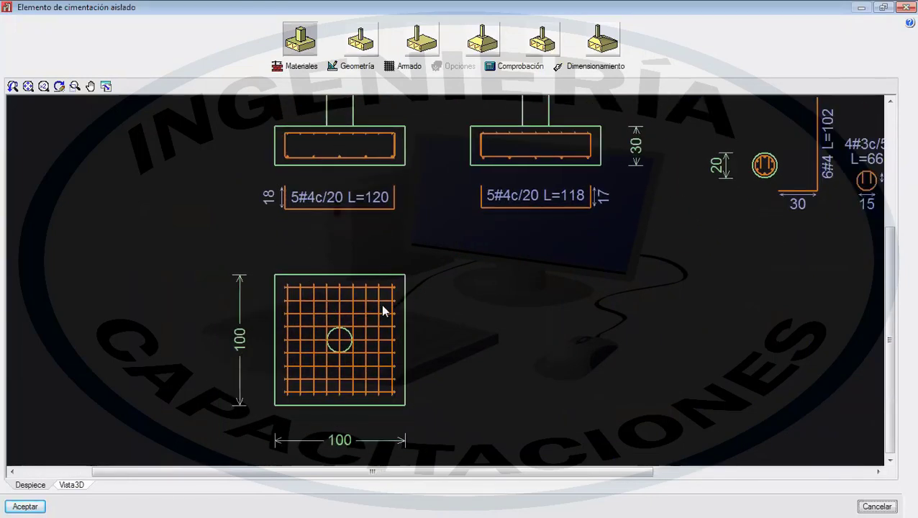
pyautogui.scroll(-1, 383, 310)
pyautogui.scroll(-2, 424, 304)
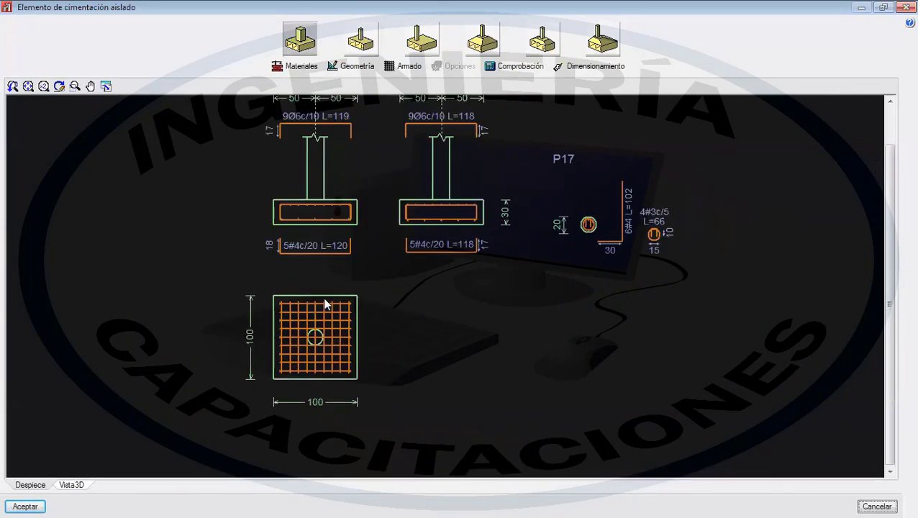
# - Set the top grid's bar spacing to 12 cm in both X and Y and check the bar layout in plan
pyautogui.click(387, 68)
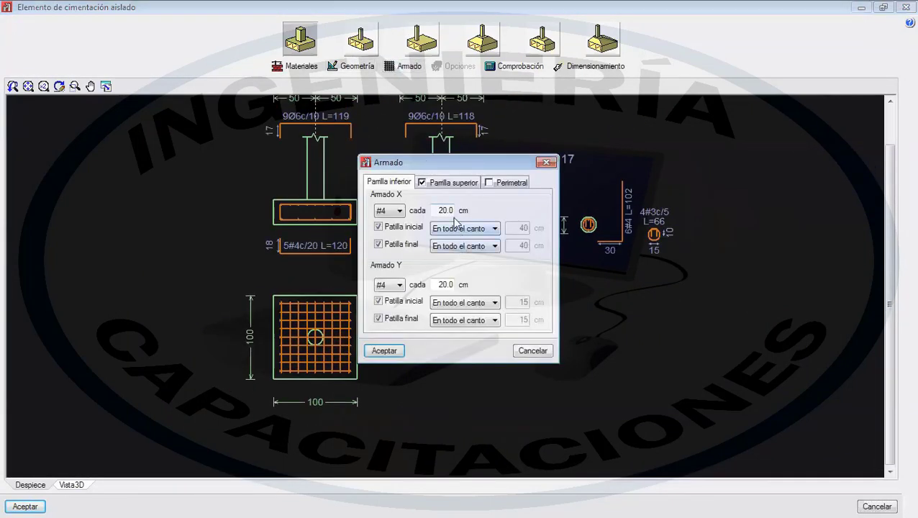
pyautogui.click(443, 187)
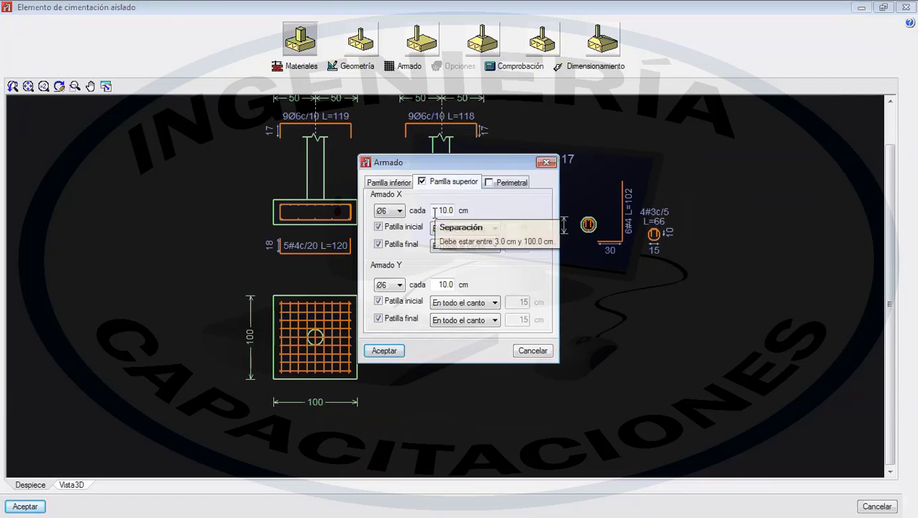
pyautogui.moveTo(446, 210); pyautogui.dragTo(473, 215)
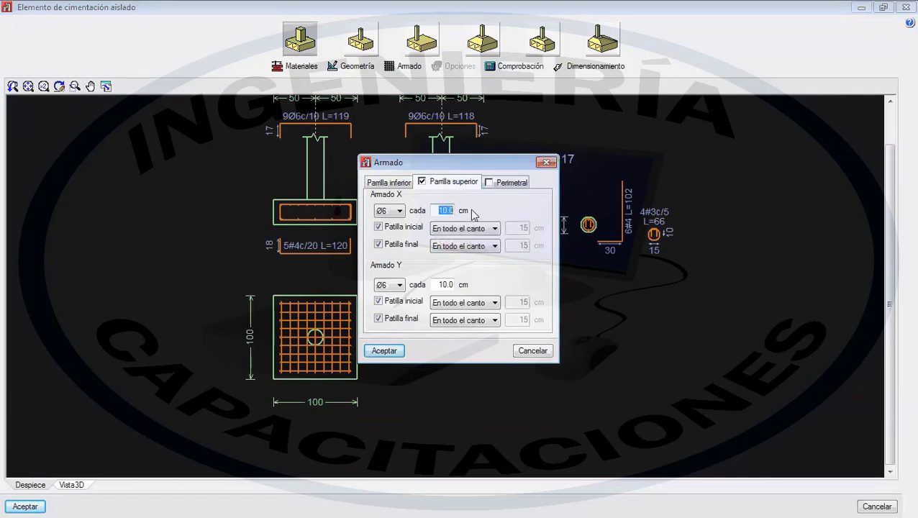
pyautogui.write('12')
pyautogui.moveTo(434, 284); pyautogui.dragTo(456, 285)
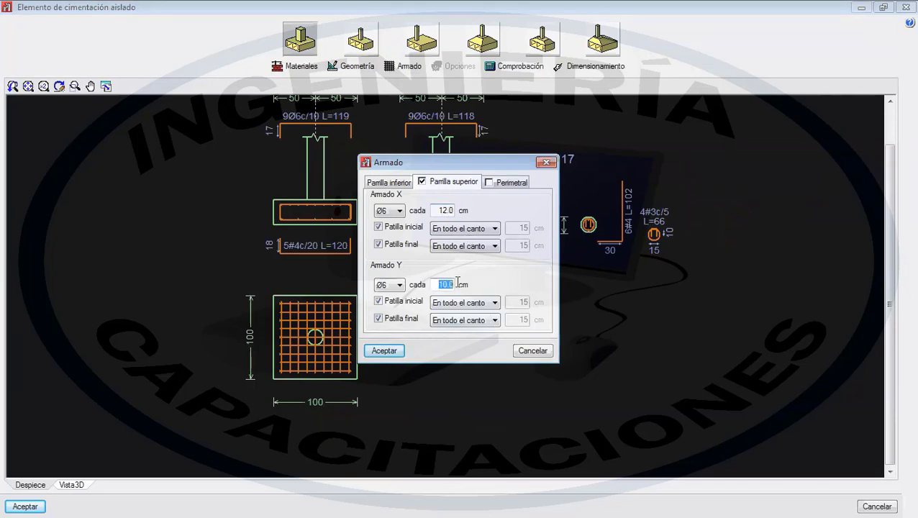
pyautogui.write('12')
pyautogui.click(384, 350)
pyautogui.scroll(5, 295, 381)
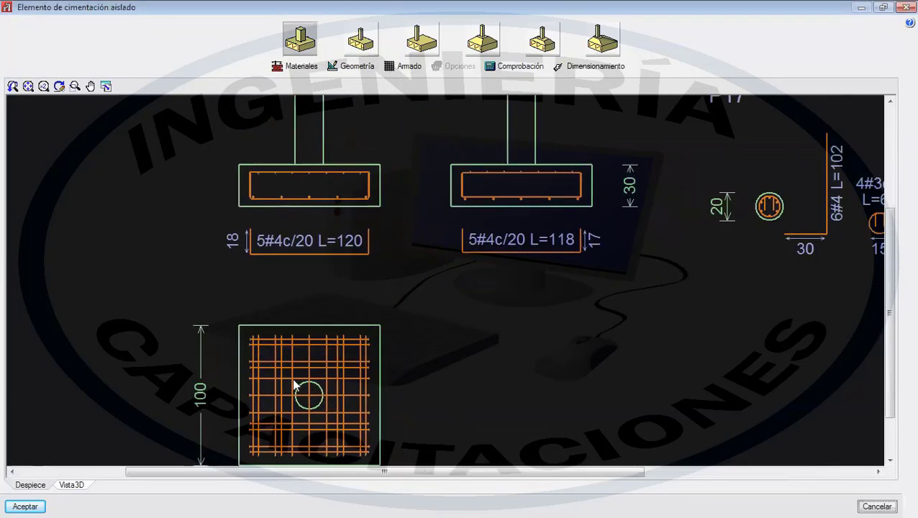
pyautogui.scroll(1, 306, 306)
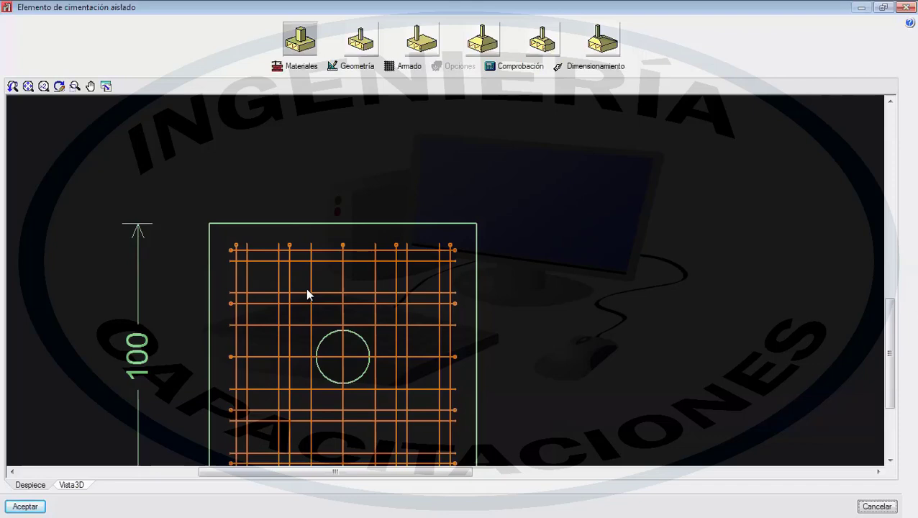
pyautogui.scroll(-3, 354, 230)
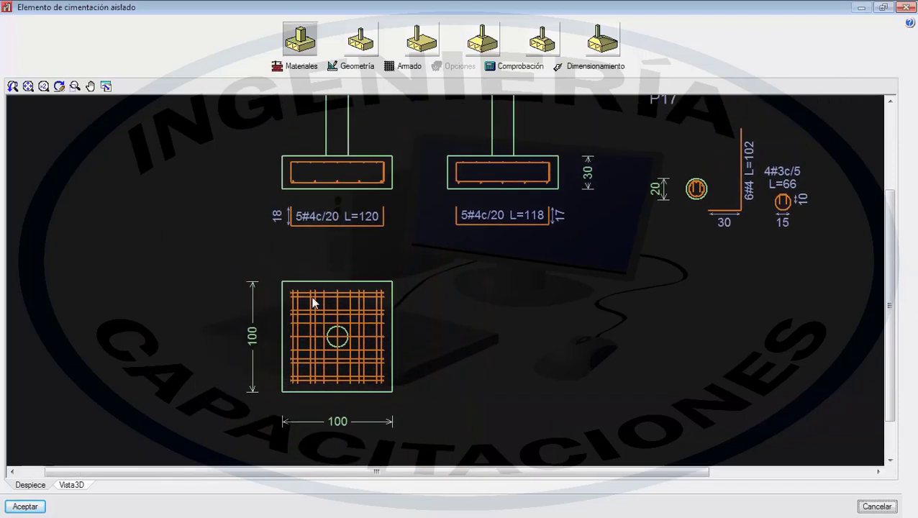
pyautogui.moveTo(424, 220); pyautogui.dragTo(390, 252, button='middle')
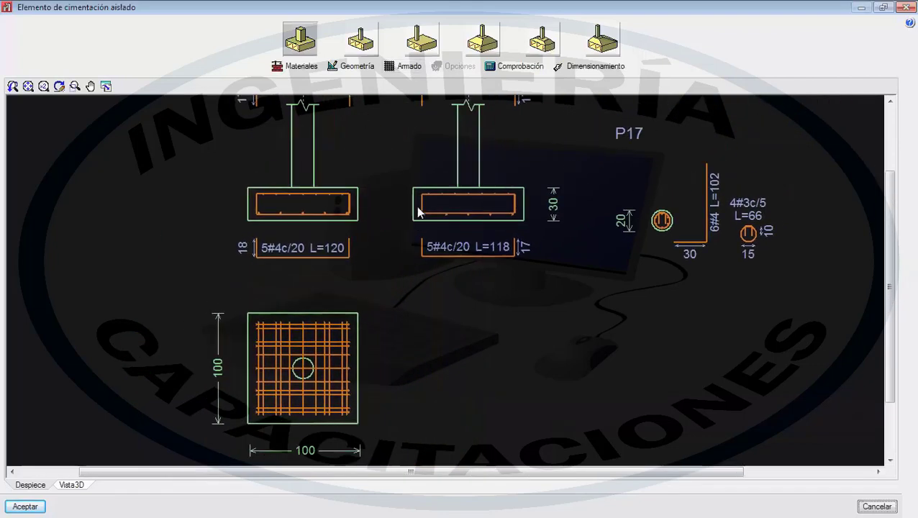
# - Remove the initial and final hooks (Patilla inicial, Patilla final) from the top grid bars in X and Y and inspect the sections
pyautogui.click(407, 66)
pyautogui.click(448, 184)
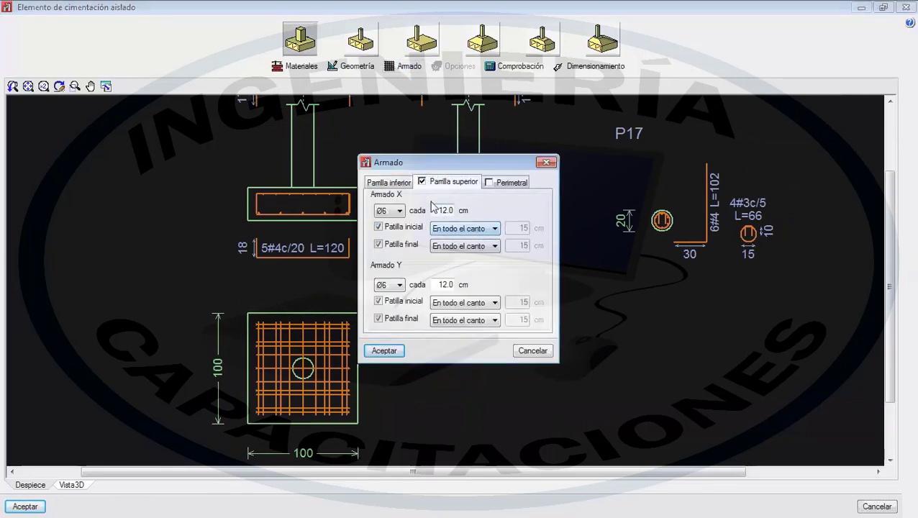
pyautogui.click(389, 227)
pyautogui.click(387, 245)
pyautogui.click(389, 302)
pyautogui.click(380, 318)
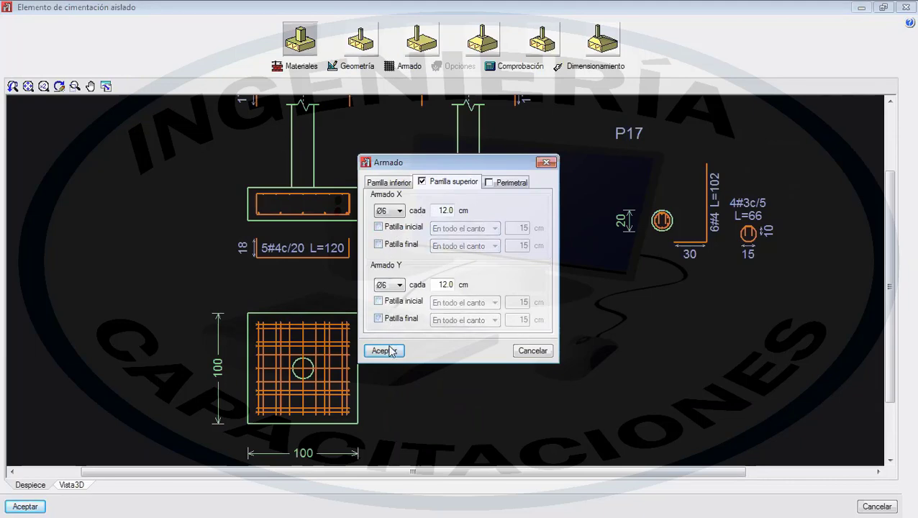
pyautogui.click(384, 350)
pyautogui.scroll(2, 374, 252)
pyautogui.scroll(3, 412, 263)
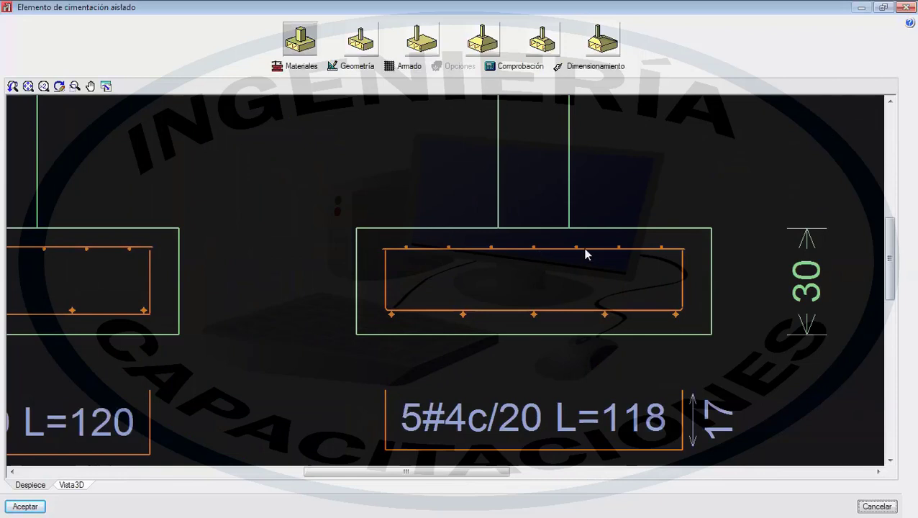
pyautogui.scroll(-2, 498, 256)
# - Try to restore the initial and final hooks on the top grid bars in X and Y, then close the reinforcement settings
pyautogui.click(394, 69)
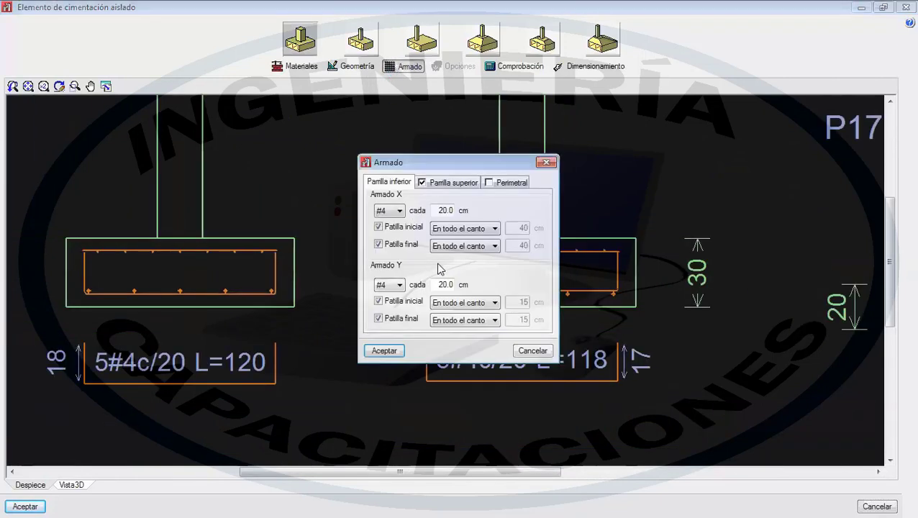
pyautogui.click(442, 185)
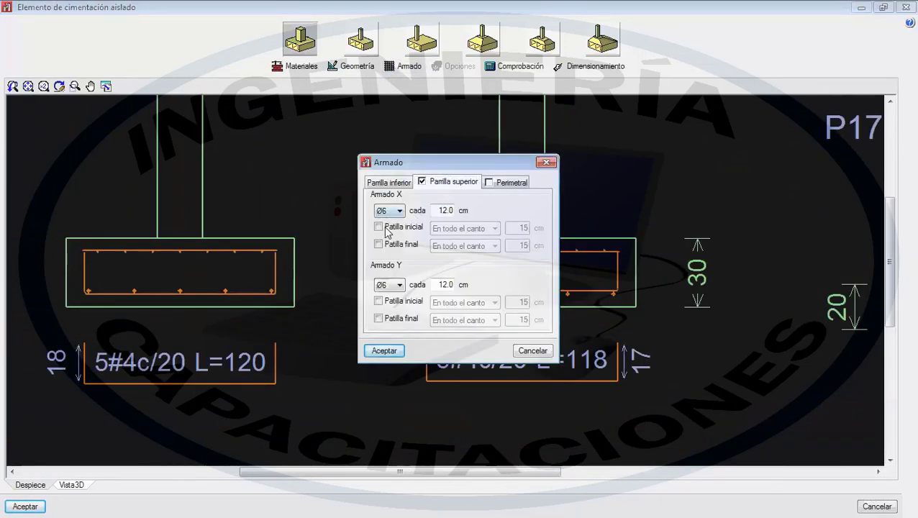
pyautogui.click(378, 227)
pyautogui.click(378, 244)
pyautogui.click(379, 300)
pyautogui.click(379, 319)
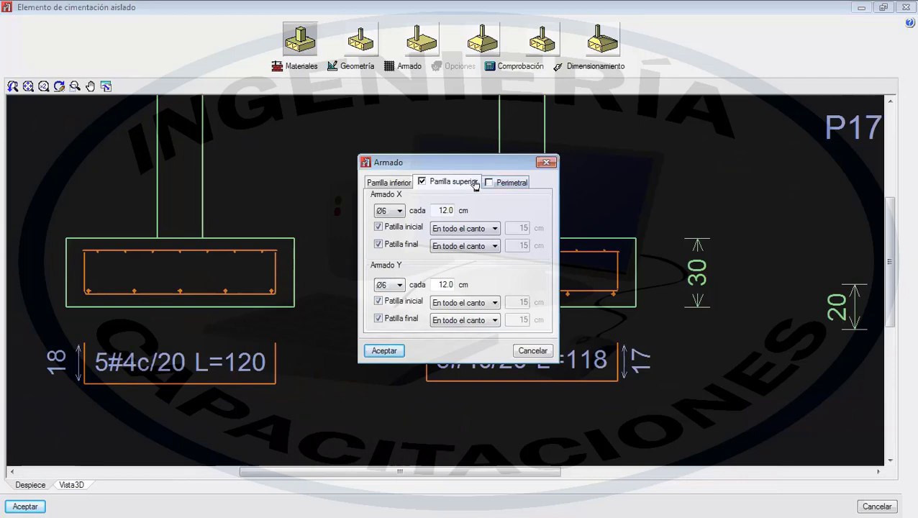
pyautogui.click(546, 162)
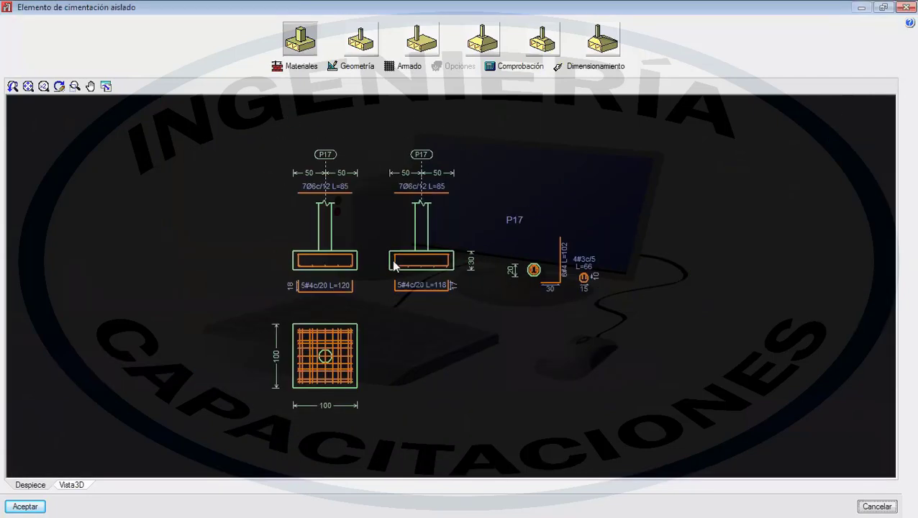
# - Remove the top reinforcement grid from P17's footing, leaving only the bottom grid
pyautogui.scroll(3, 348, 314)
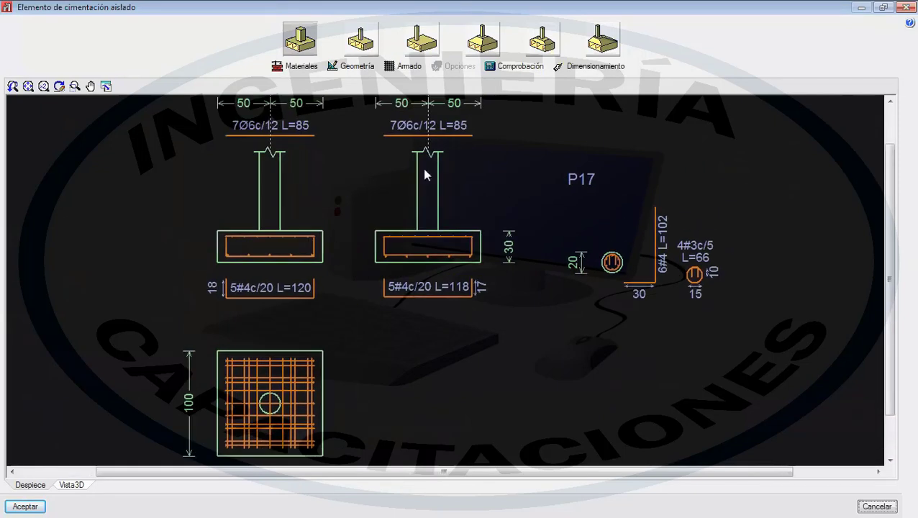
pyautogui.click(407, 66)
pyautogui.click(446, 183)
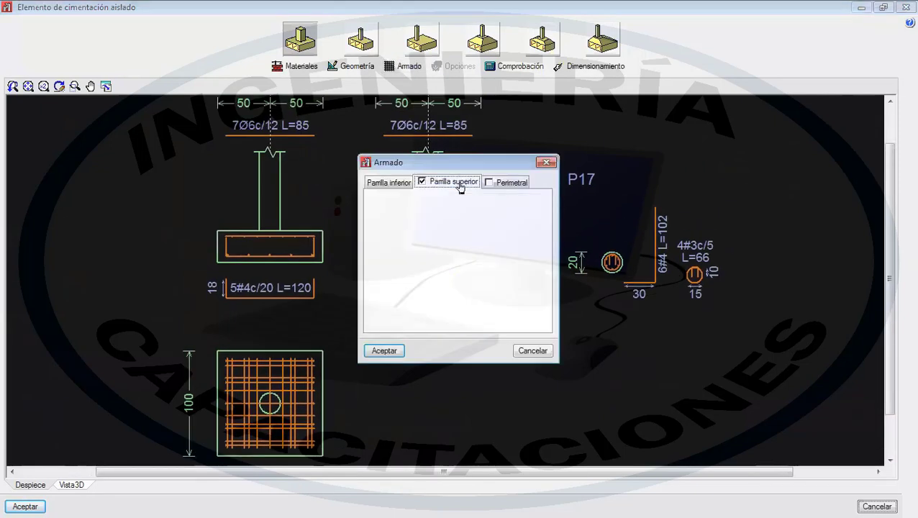
pyautogui.click(422, 182)
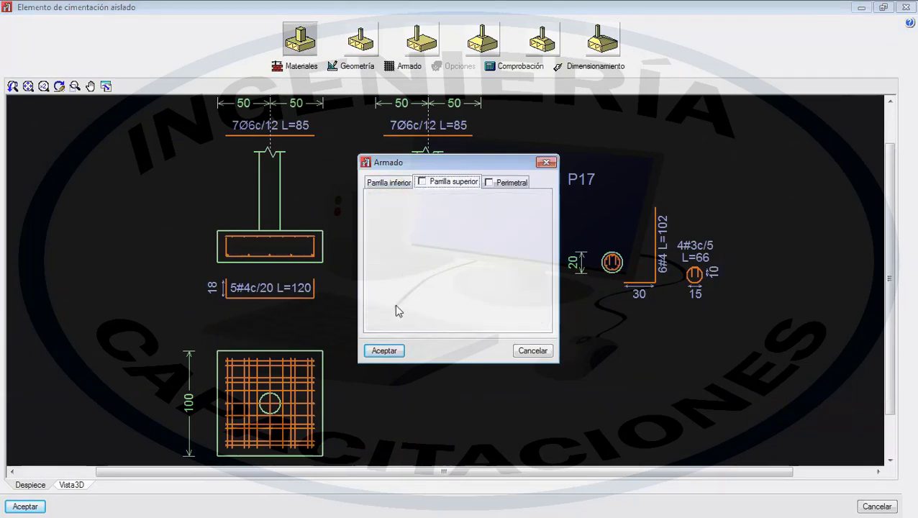
pyautogui.click(384, 350)
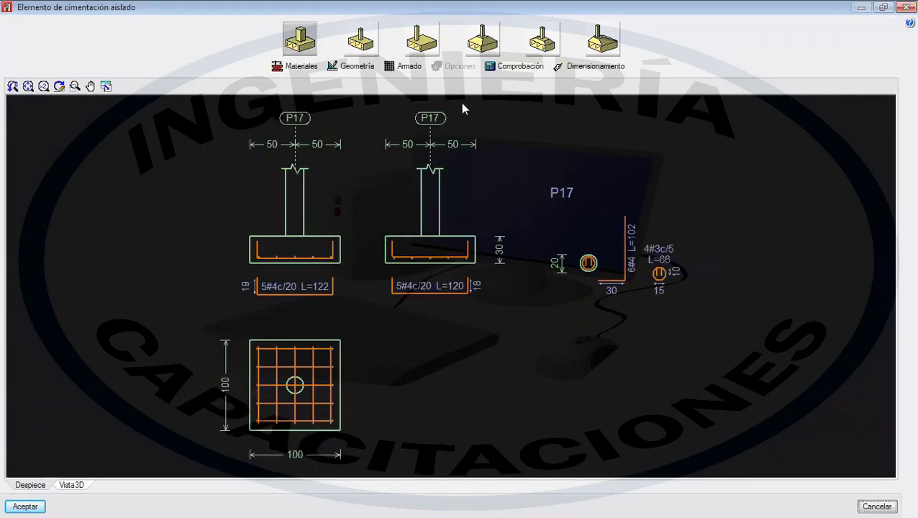
# - Add perimeter reinforcement (Perimetral) to P17's footing, with 2 Ø6 bars and a 40 cm lap
pyautogui.click(409, 65)
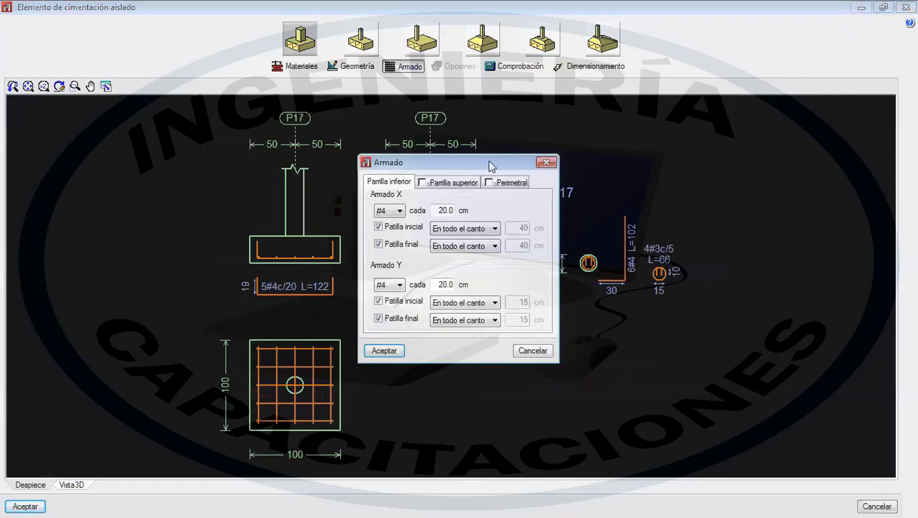
pyautogui.click(468, 182)
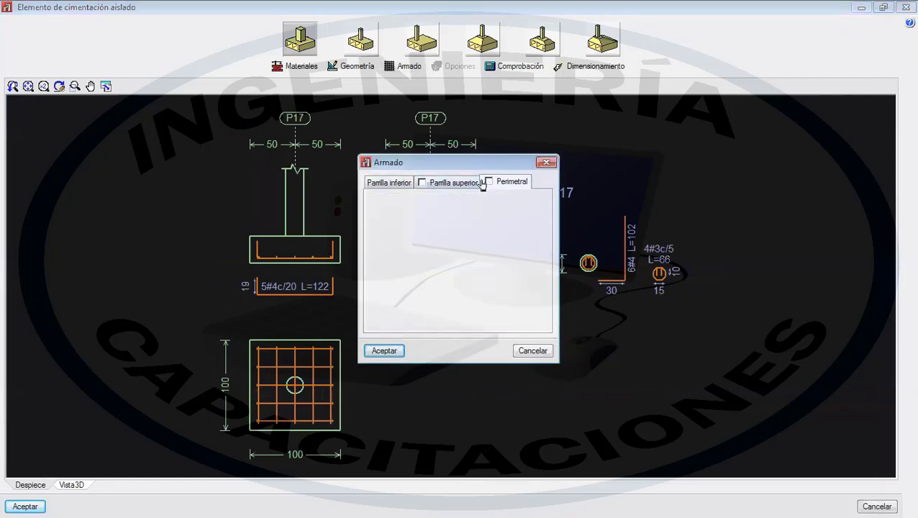
pyautogui.click(489, 183)
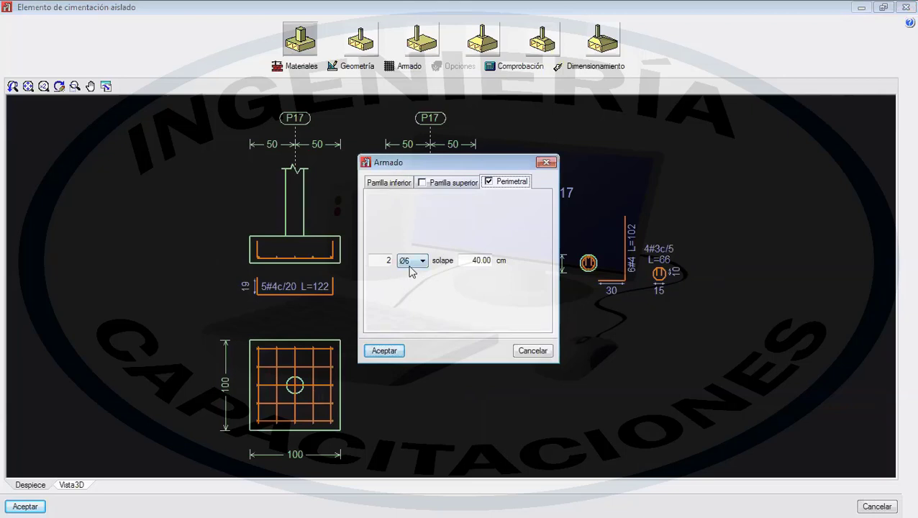
pyautogui.click(384, 351)
# - Examine how the perimeter bars are arranged around the bottom grid in both footing sections and in plan
pyautogui.scroll(3, 324, 273)
pyautogui.scroll(1, 340, 277)
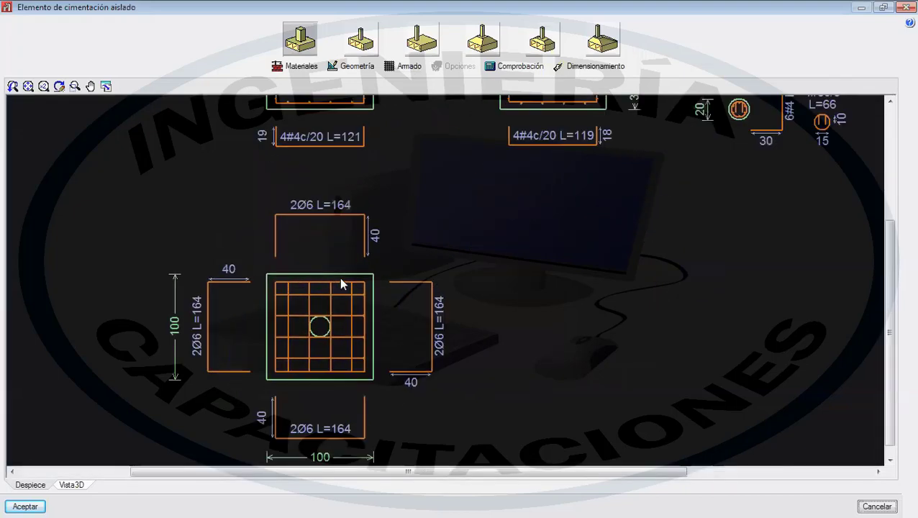
pyautogui.scroll(-1, 344, 267)
pyautogui.moveTo(344, 266); pyautogui.dragTo(330, 325, button='middle')
pyautogui.scroll(2, 354, 205)
pyautogui.scroll(5, 247, 184)
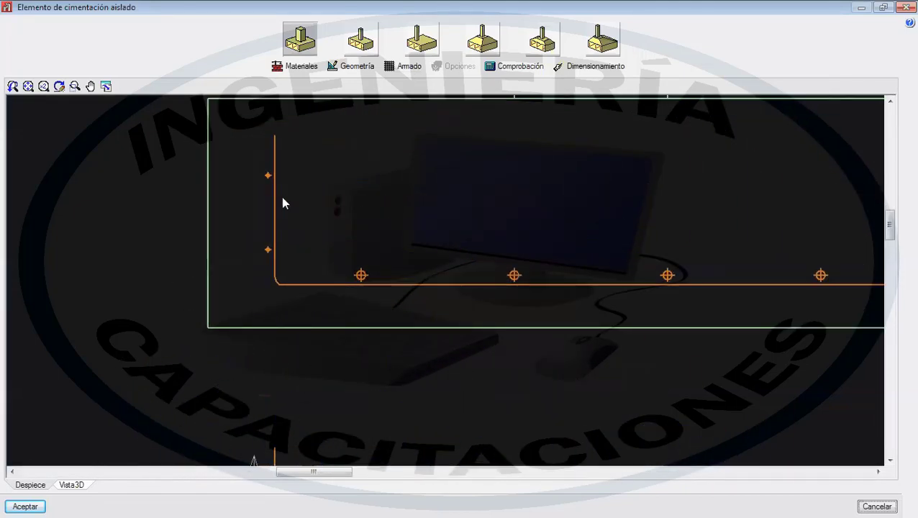
pyautogui.scroll(-3, 432, 229)
pyautogui.moveTo(167, 237); pyautogui.dragTo(215, 239, button='middle')
pyautogui.scroll(-5, 747, 226)
pyautogui.moveTo(742, 250); pyautogui.dragTo(234, 277, button='middle')
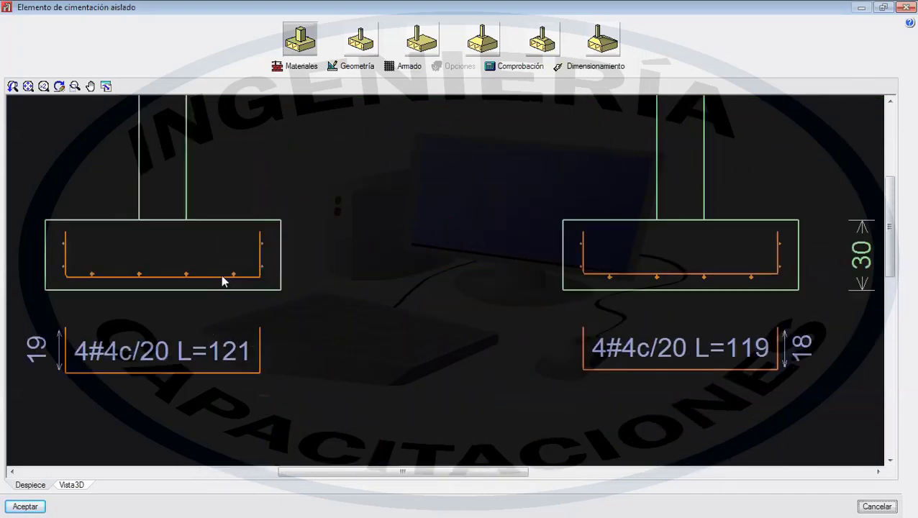
pyautogui.scroll(-3, 615, 251)
pyautogui.moveTo(571, 278); pyautogui.dragTo(580, 290, button='middle')
pyautogui.moveTo(338, 431); pyautogui.dragTo(430, 263, button='middle')
pyautogui.scroll(-1, 430, 281)
pyautogui.moveTo(423, 332); pyautogui.dragTo(437, 195, button='middle')
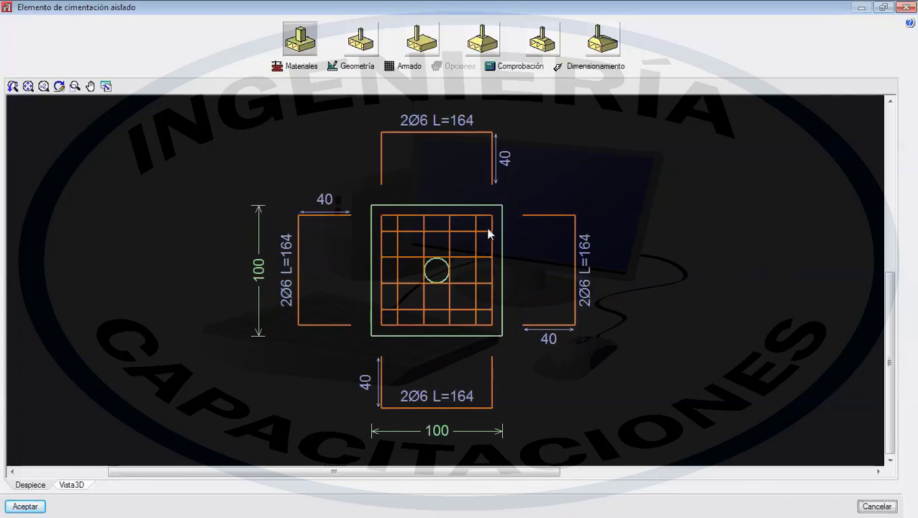
pyautogui.scroll(-2, 471, 165)
pyautogui.moveTo(449, 155); pyautogui.dragTo(256, 157, button='middle')
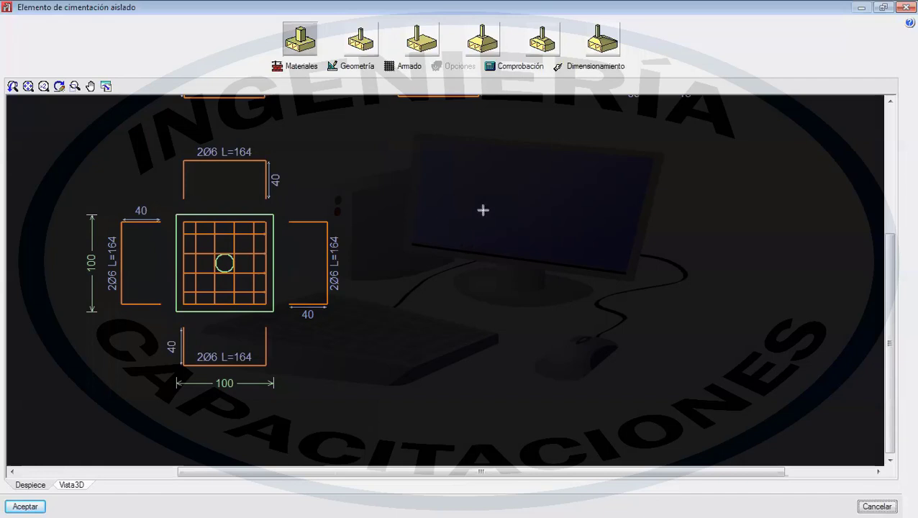
pyautogui.moveTo(586, 317); pyautogui.dragTo(783, 349)
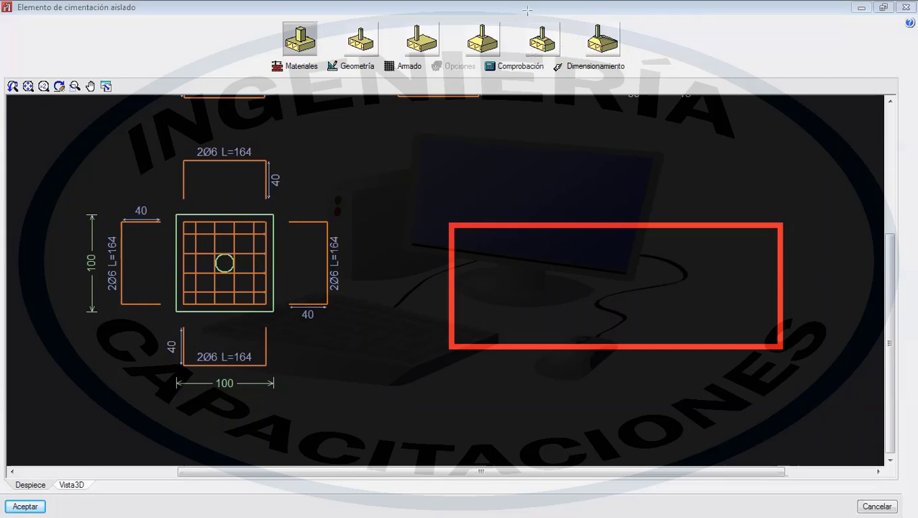
pyautogui.moveTo(528, 11)
pyautogui.mouseDown()
pyautogui.moveTo(682, 140)
pyautogui.moveTo(711, 221)
pyautogui.mouseUp()
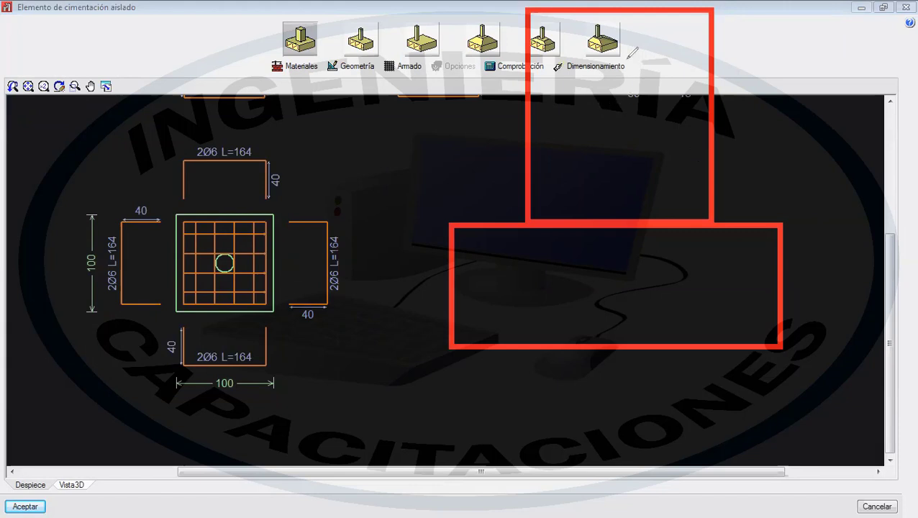
pyautogui.moveTo(626, 60)
pyautogui.mouseDown()
pyautogui.moveTo(639, 196)
pyautogui.moveTo(635, 188)
pyautogui.moveTo(624, 207)
pyautogui.mouseUp()
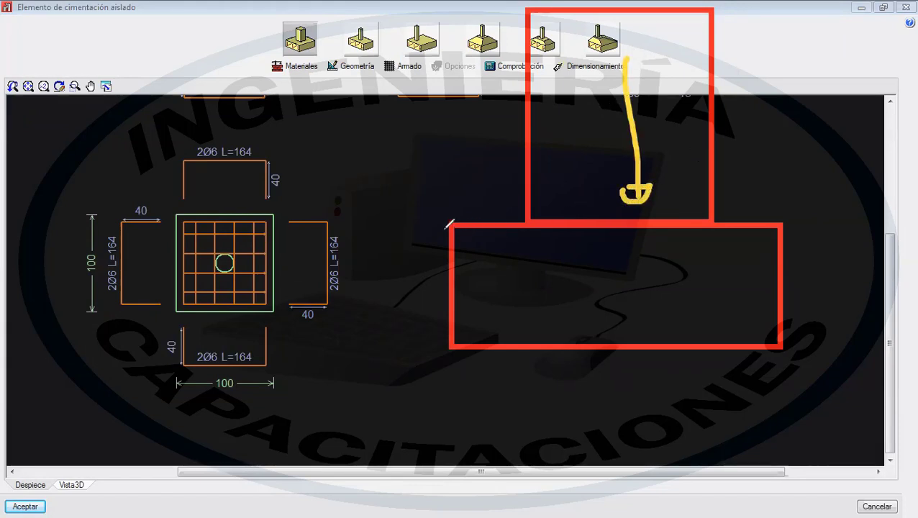
pyautogui.moveTo(444, 229)
pyautogui.mouseDown()
pyautogui.moveTo(427, 260)
pyautogui.moveTo(439, 342)
pyautogui.mouseUp()
pyautogui.moveTo(791, 220)
pyautogui.mouseDown()
pyautogui.moveTo(801, 305)
pyautogui.moveTo(785, 346)
pyautogui.mouseUp()
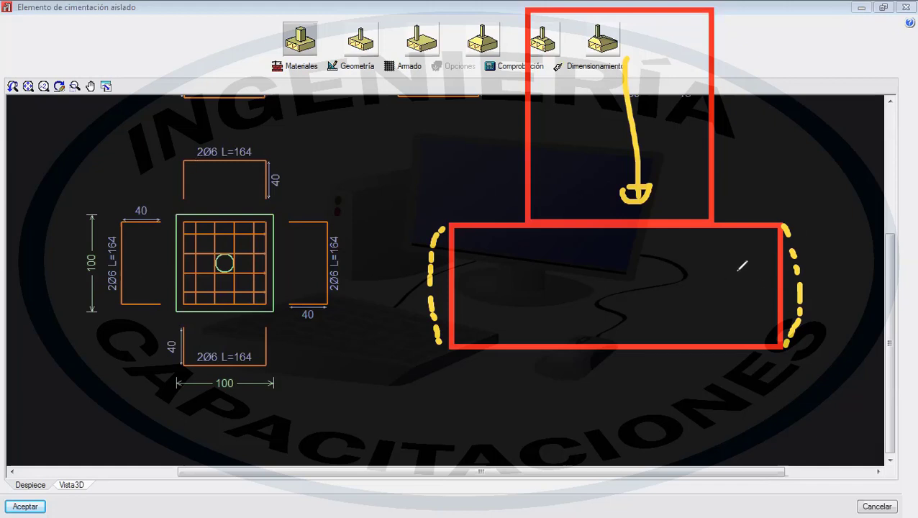
pyautogui.moveTo(733, 270); pyautogui.dragTo(781, 269)
pyautogui.moveTo(743, 298); pyautogui.dragTo(782, 297)
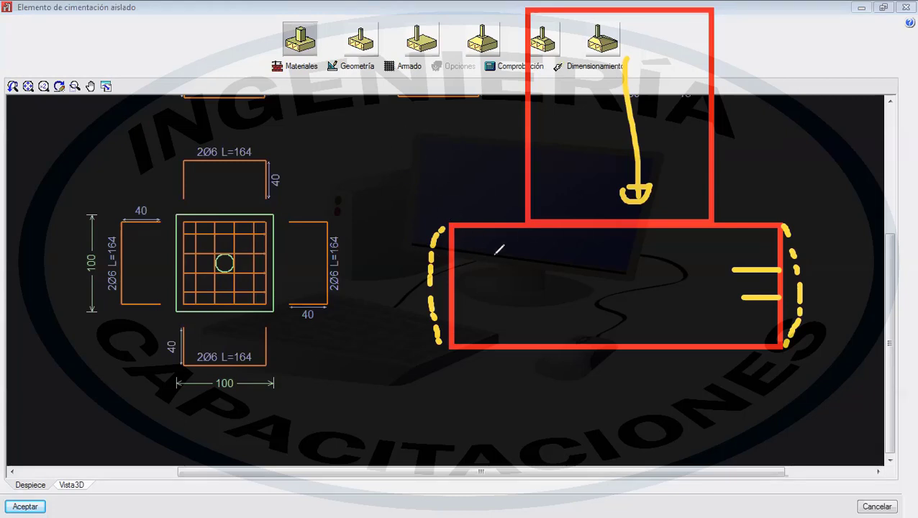
pyautogui.moveTo(441, 261)
pyautogui.mouseDown()
pyautogui.moveTo(464, 261)
pyautogui.moveTo(469, 289)
pyautogui.mouseUp()
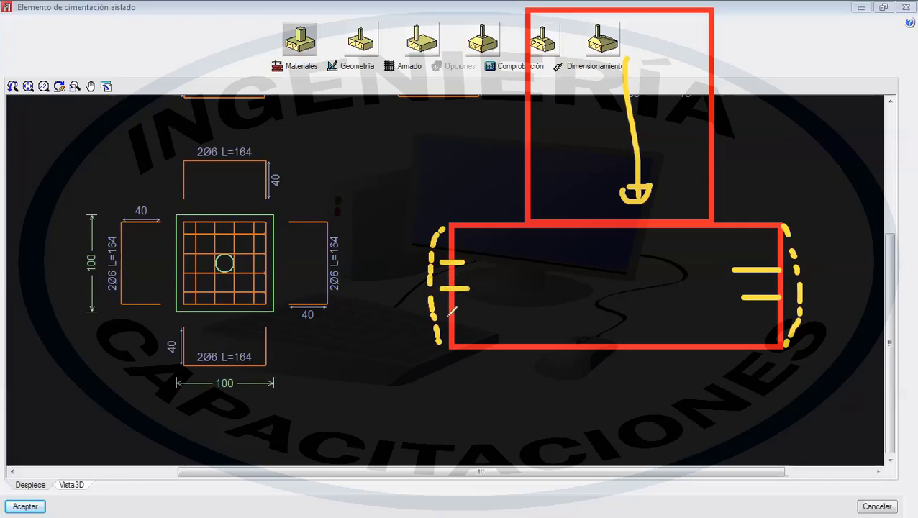
pyautogui.moveTo(437, 338); pyautogui.dragTo(453, 343)
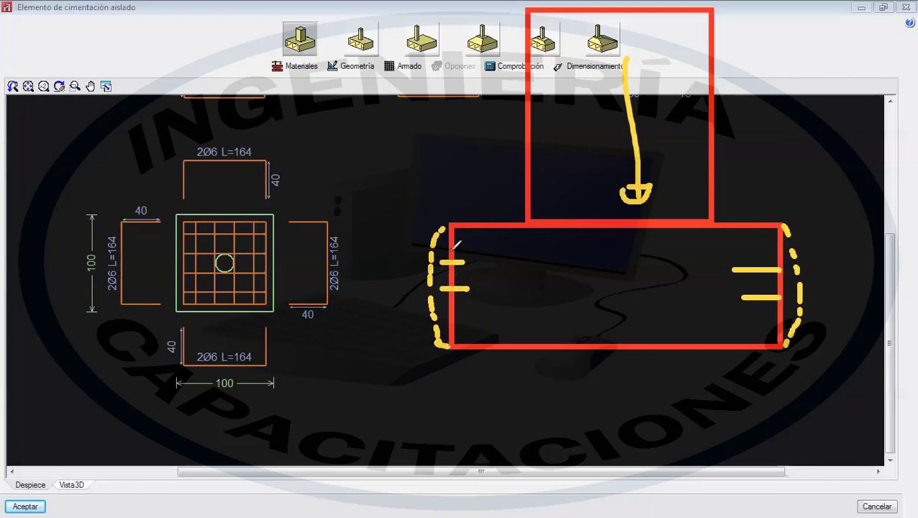
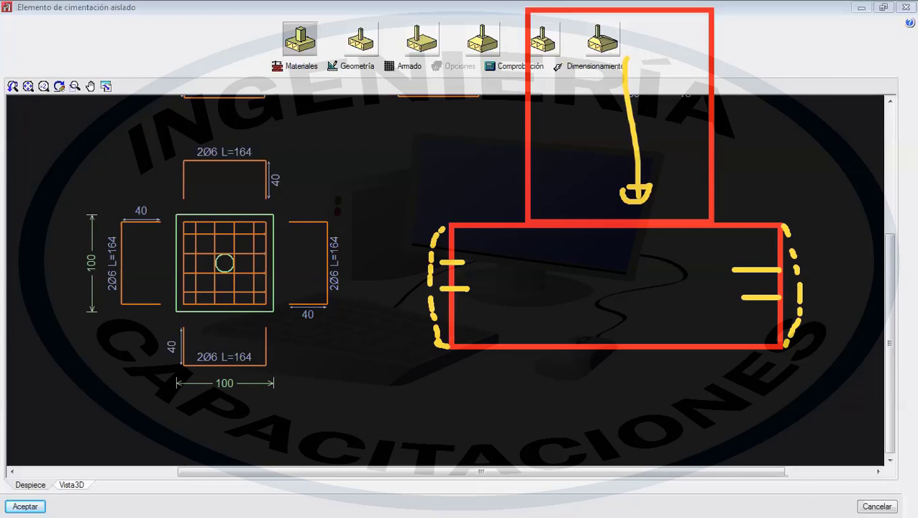
pyautogui.press('Escape')
# - Remove the perimeter reinforcement from P17's footing
pyautogui.moveTo(268, 300); pyautogui.dragTo(414, 303, button='middle')
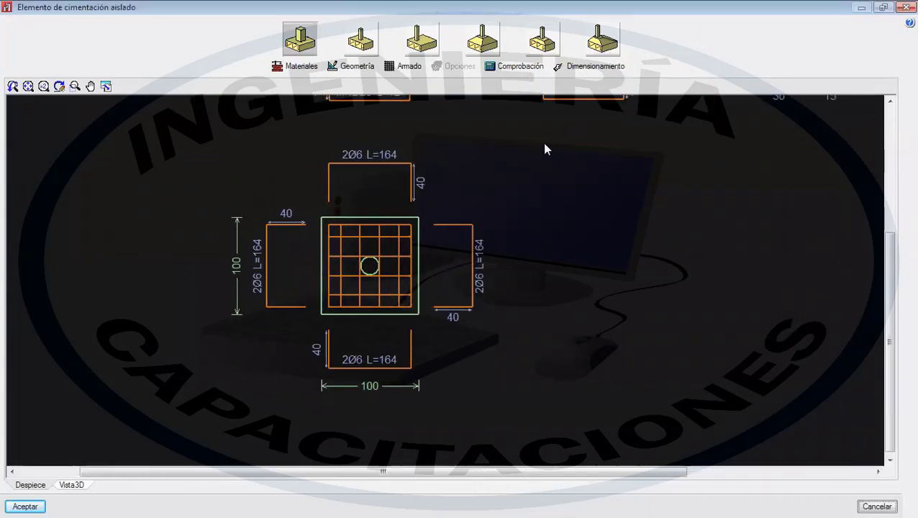
pyautogui.click(399, 66)
pyautogui.click(507, 184)
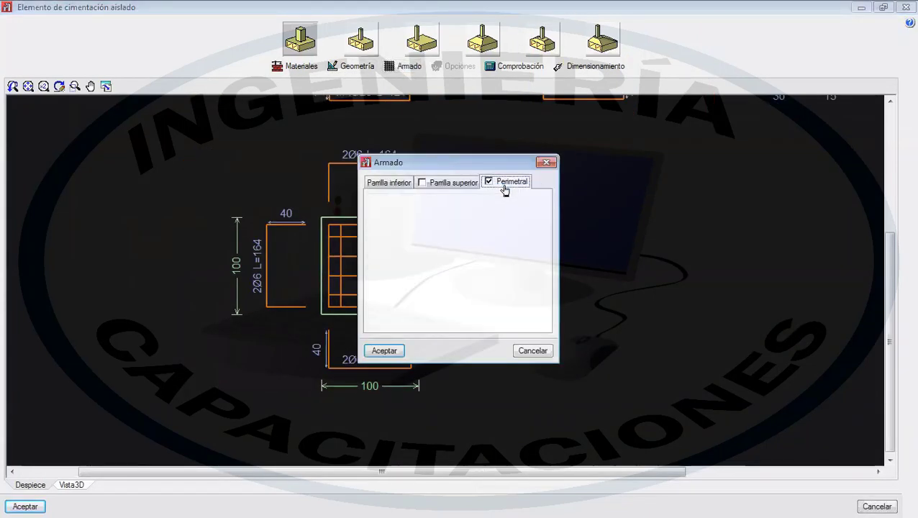
pyautogui.click(489, 182)
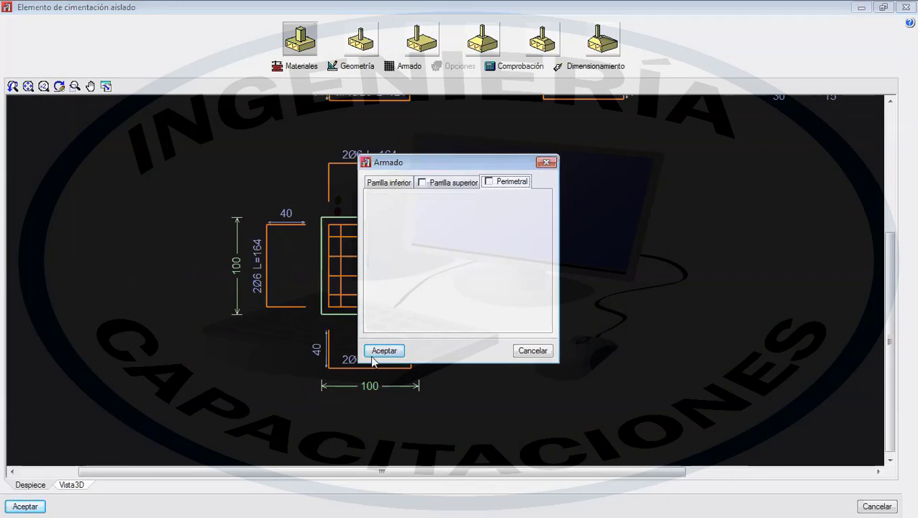
pyautogui.click(384, 351)
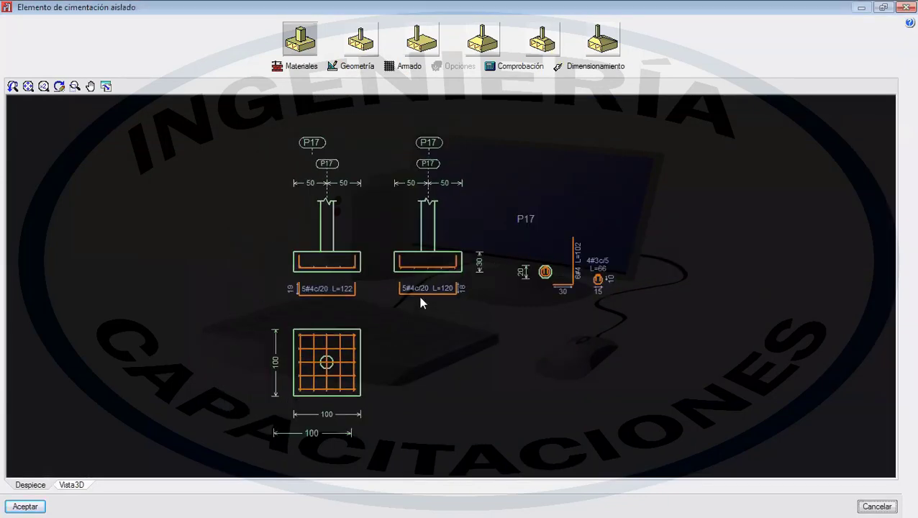
# - Show the footing in 3D with the concrete (Hormigón) as wireframe and inspect the grid, hooks and column starter bars
pyautogui.click(71, 486)
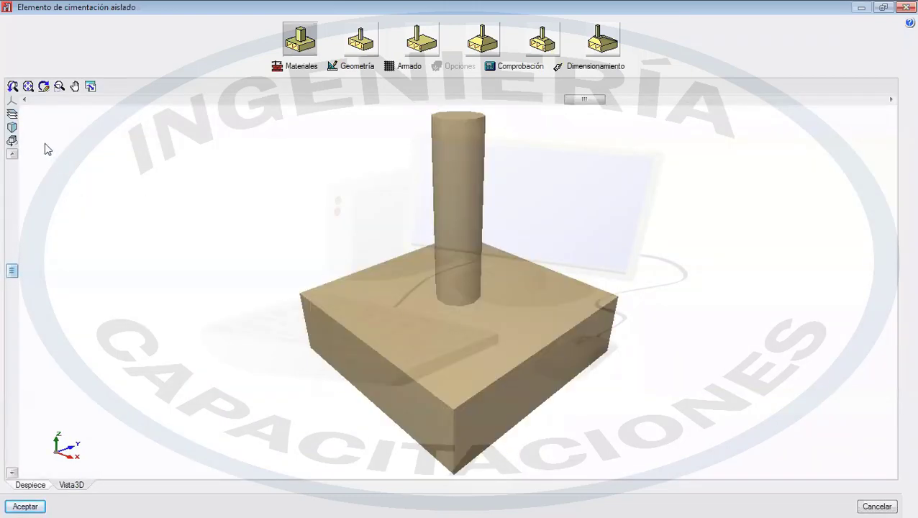
pyautogui.click(11, 114)
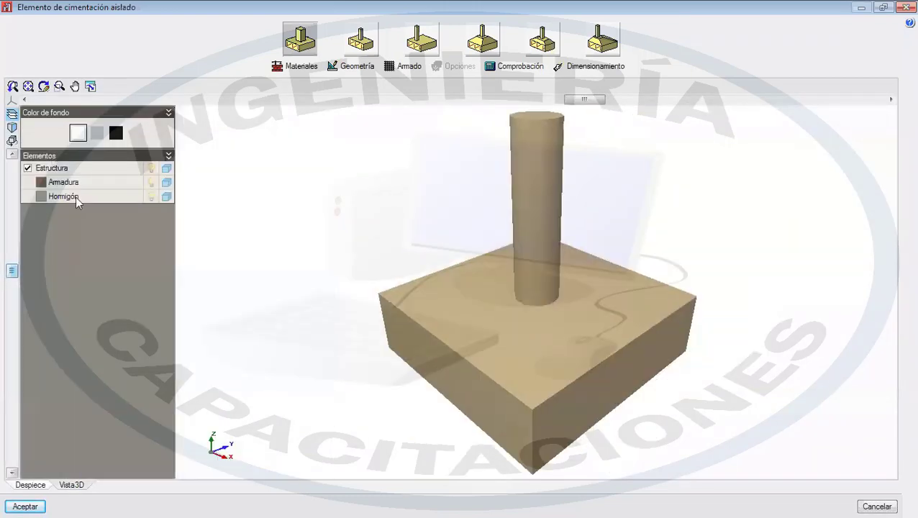
pyautogui.click(167, 196)
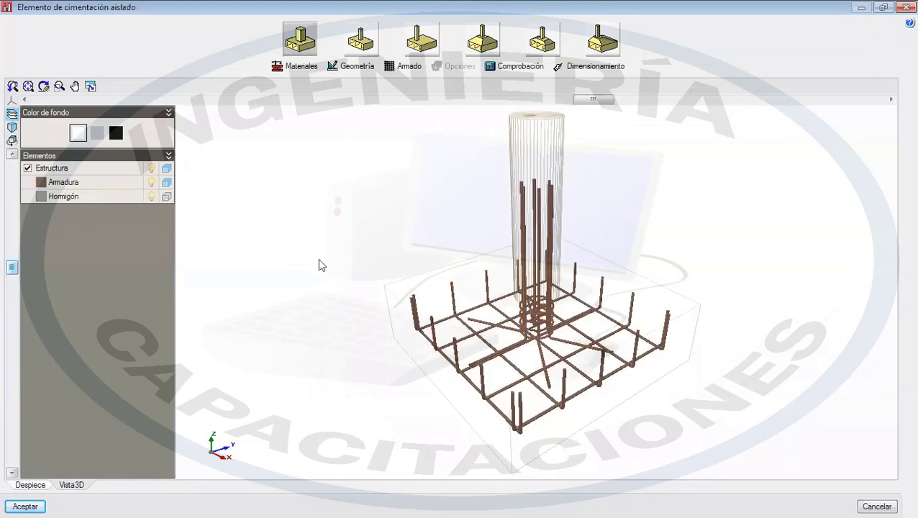
pyautogui.scroll(5, 555, 342)
pyautogui.scroll(3, 558, 346)
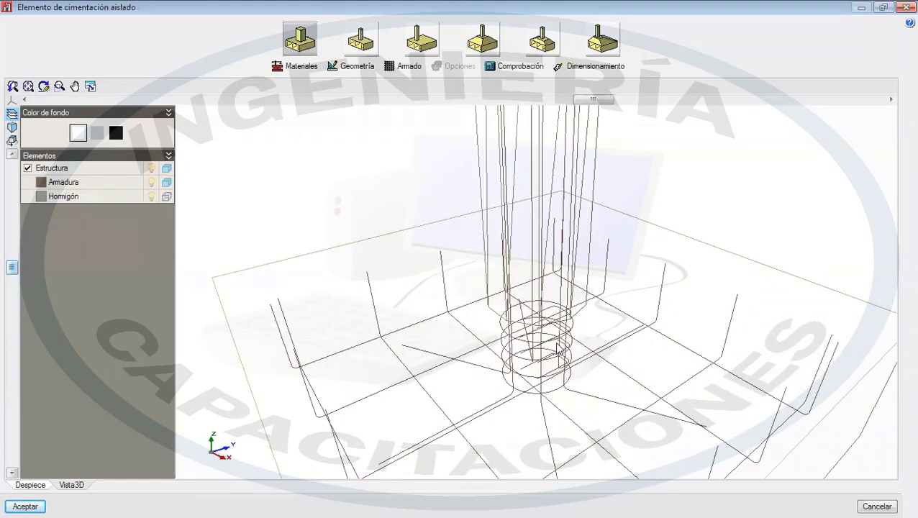
pyautogui.scroll(-3, 432, 313)
pyautogui.scroll(-3, 411, 308)
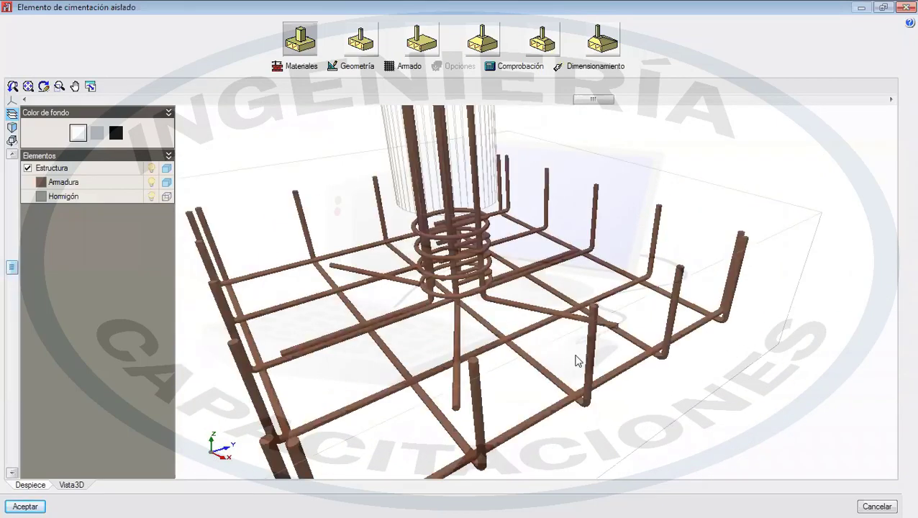
pyautogui.scroll(-3, 569, 361)
pyautogui.scroll(2, 529, 365)
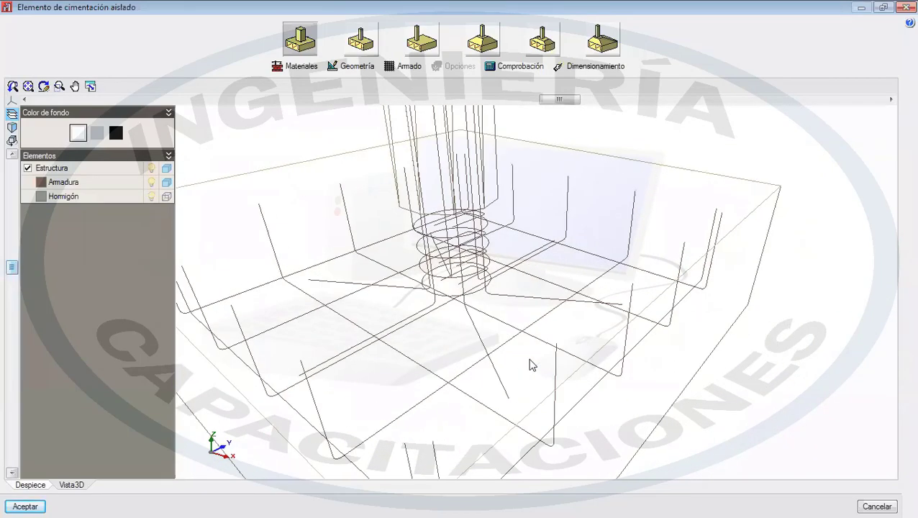
pyautogui.scroll(-3, 529, 365)
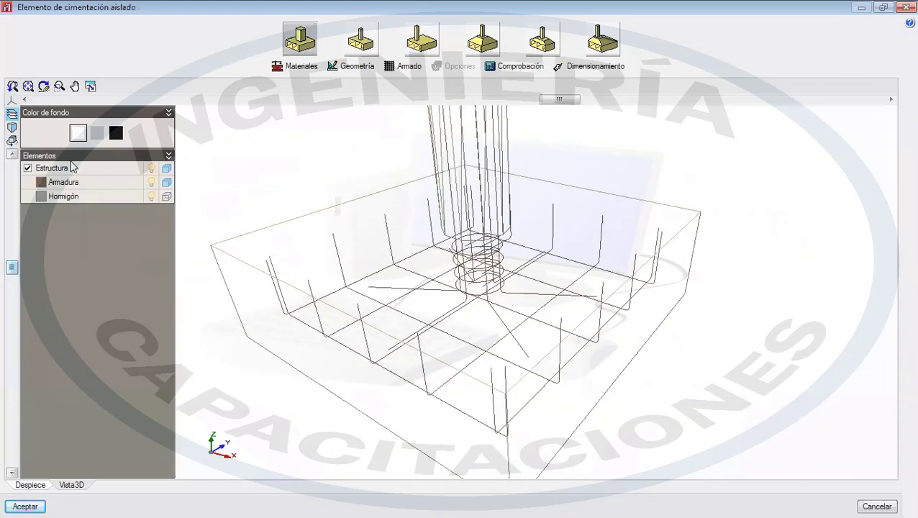
# - Set the 3D background to black, display the concrete (Hormigón) as transparent, and close the display settings
pyautogui.click(115, 133)
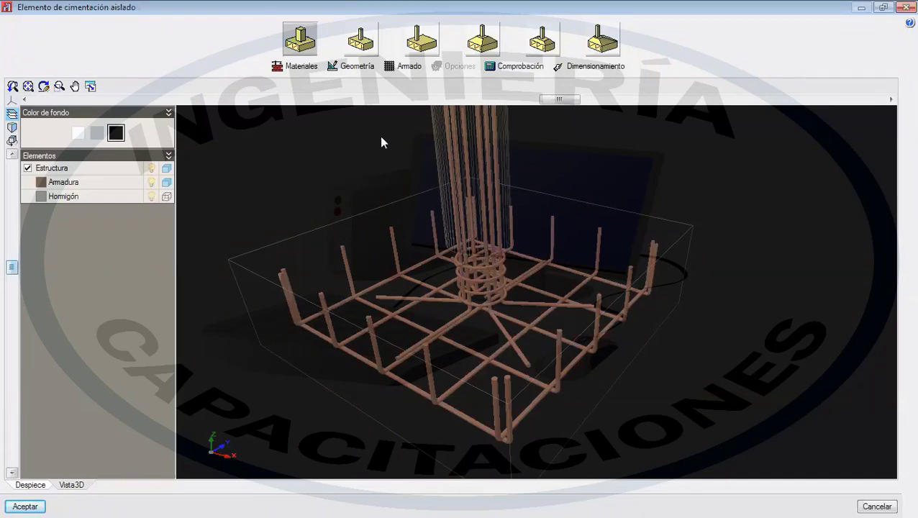
pyautogui.click(167, 195)
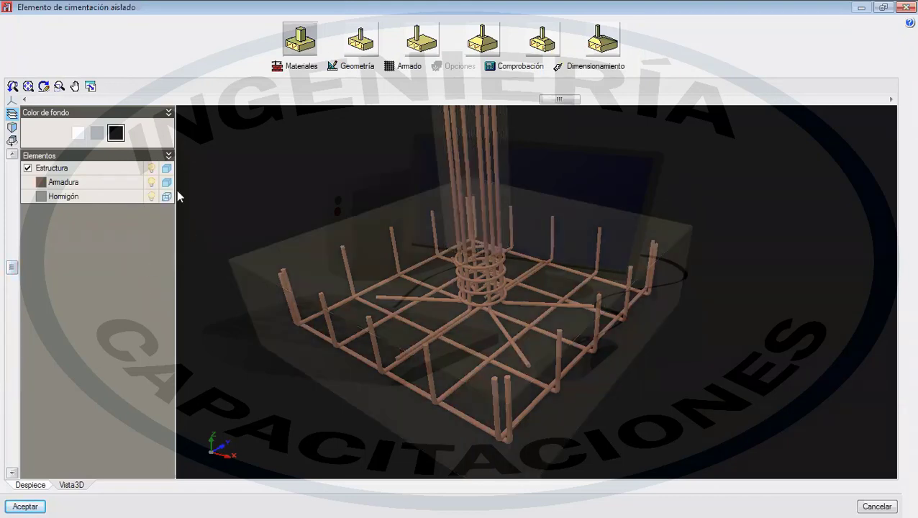
pyautogui.click(169, 197)
pyautogui.moveTo(370, 275); pyautogui.dragTo(366, 276)
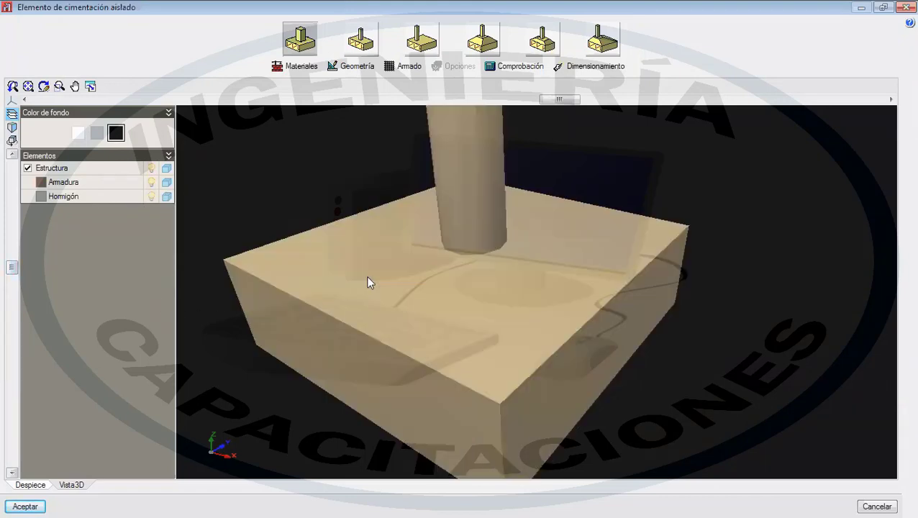
pyautogui.click(13, 113)
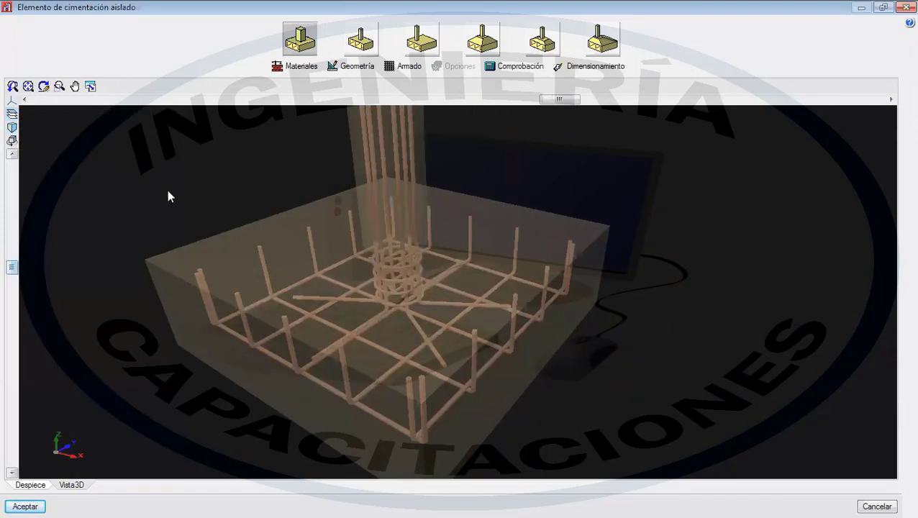
# - Return to the footing's detail drawing, accept P17's edited footing, and check it in the foundation plan
pyautogui.click(31, 486)
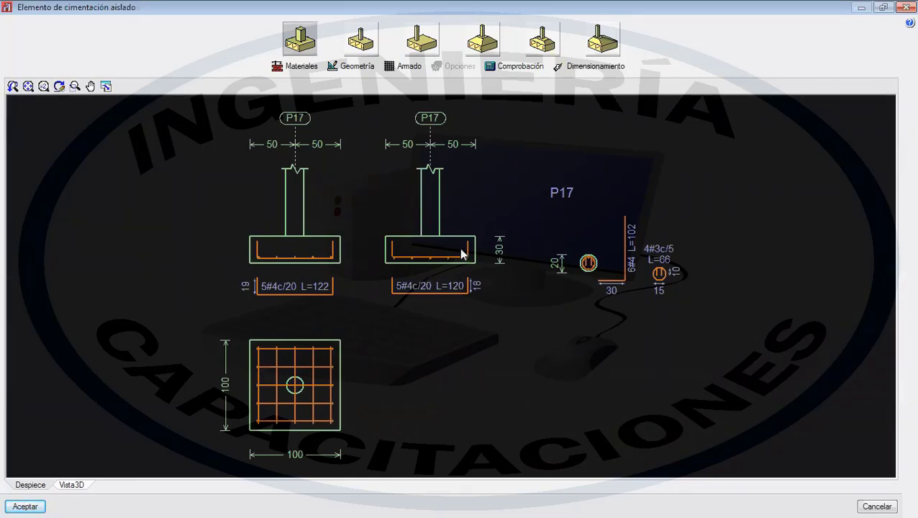
pyautogui.click(26, 507)
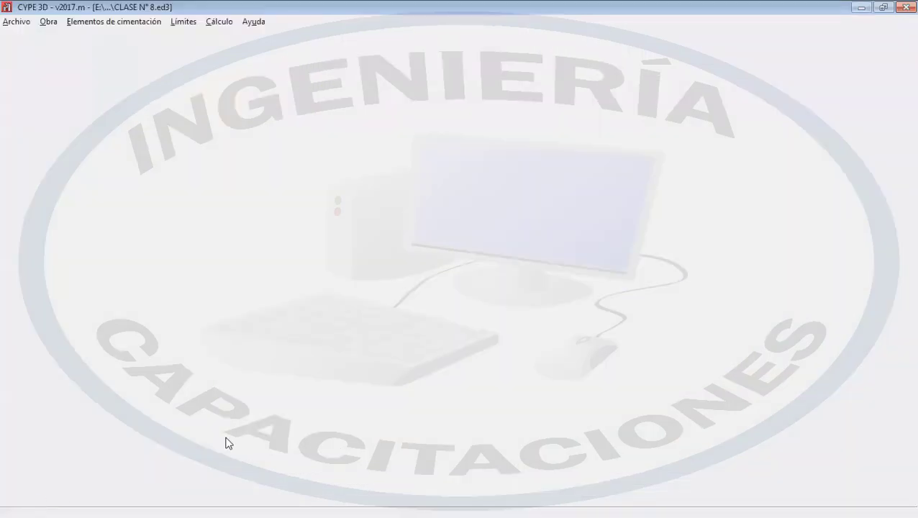
pyautogui.scroll(3, 469, 334)
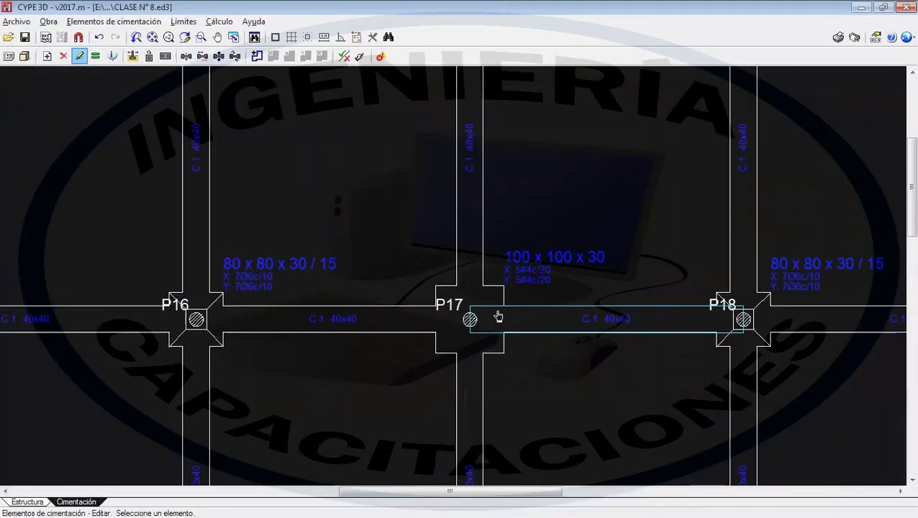
pyautogui.scroll(-2, 491, 332)
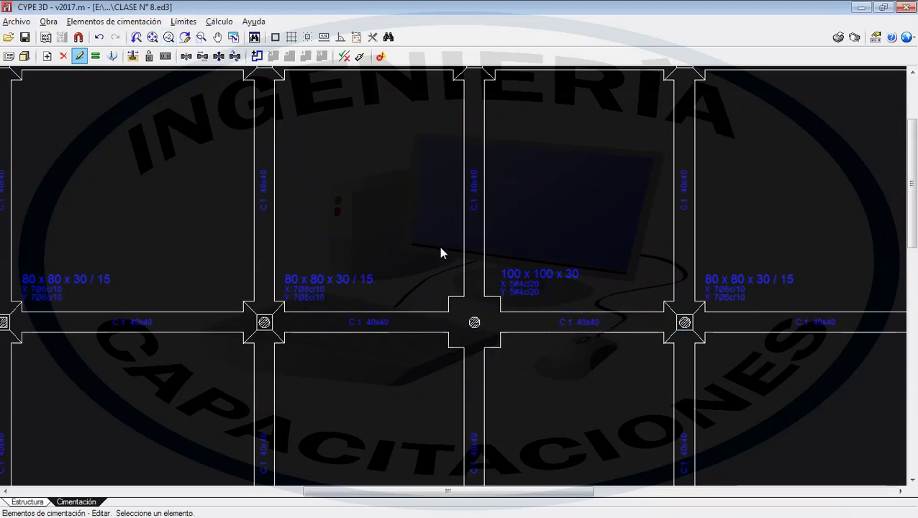
# - Match the two neighbouring interior footings in P17's row to P17's 100 x 100 x 30 footing using Igualar
pyautogui.scroll(-3, 328, 266)
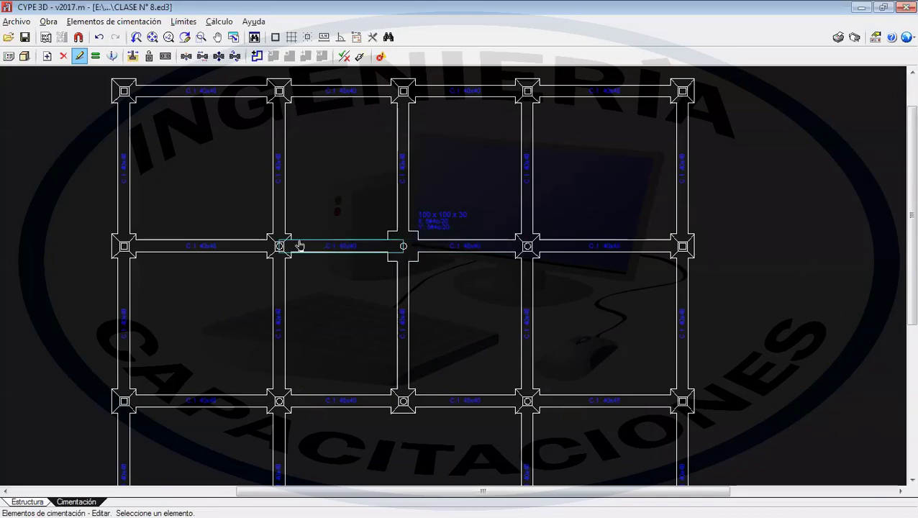
pyautogui.scroll(-1, 346, 293)
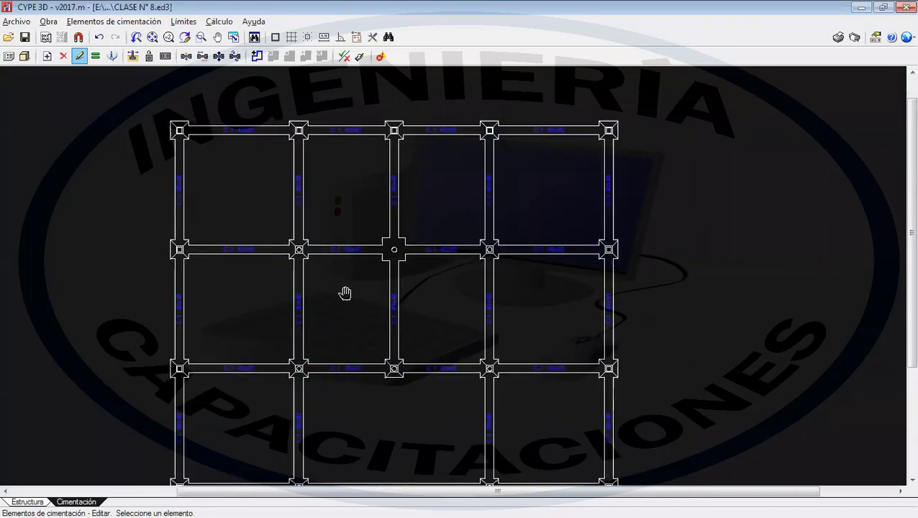
pyautogui.moveTo(345, 293); pyautogui.dragTo(346, 218, button='middle')
pyautogui.moveTo(389, 290); pyautogui.dragTo(374, 395, button='middle')
pyautogui.scroll(2, 373, 295)
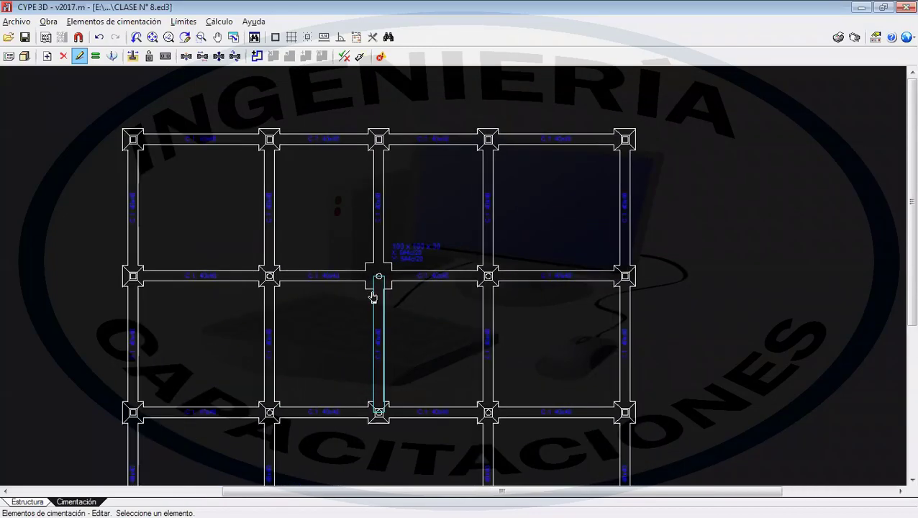
pyautogui.scroll(1, 373, 295)
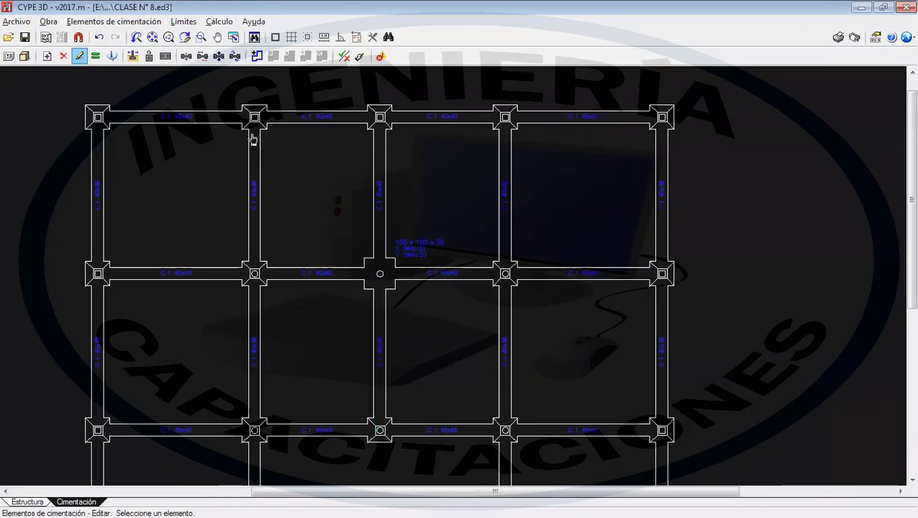
pyautogui.click(113, 21)
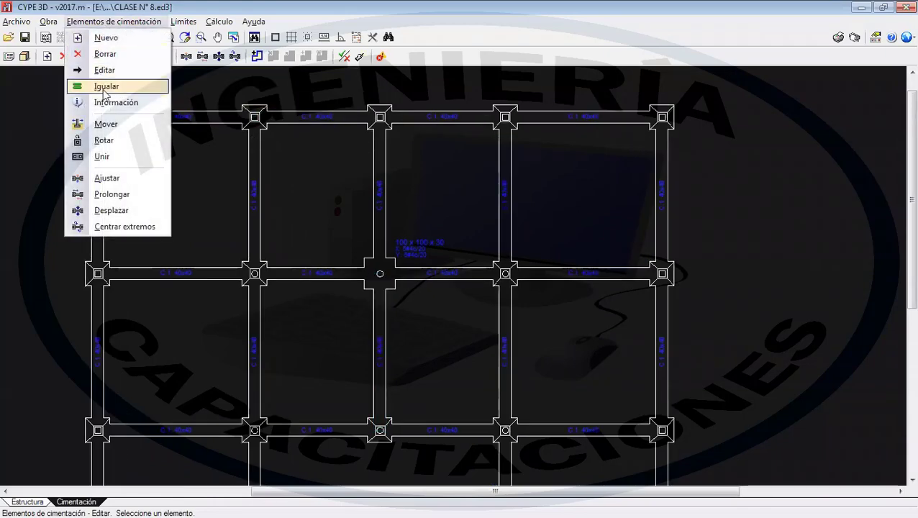
pyautogui.click(105, 86)
pyautogui.scroll(2, 375, 284)
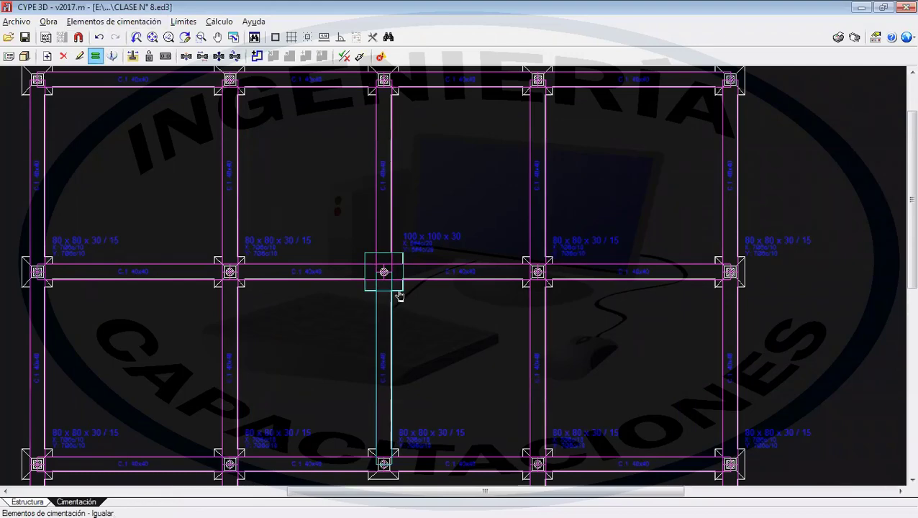
pyautogui.click(400, 295)
pyautogui.click(240, 281)
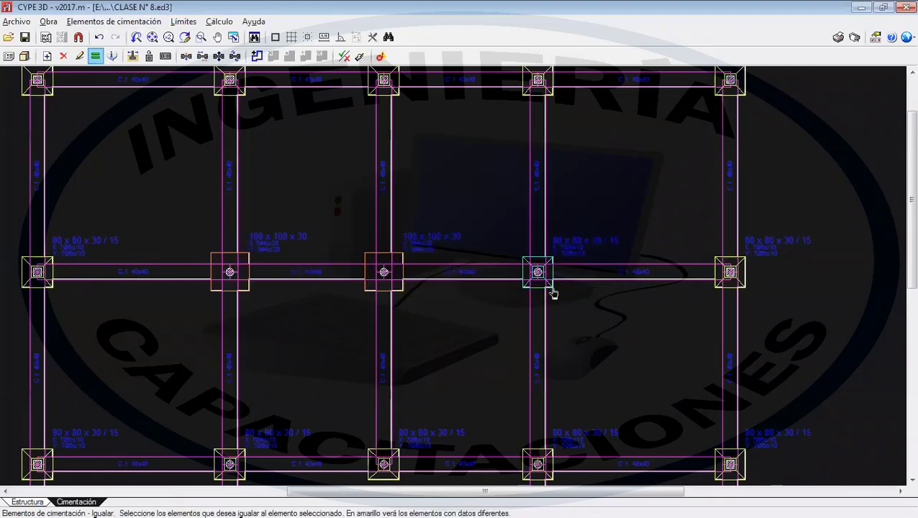
pyautogui.click(554, 293)
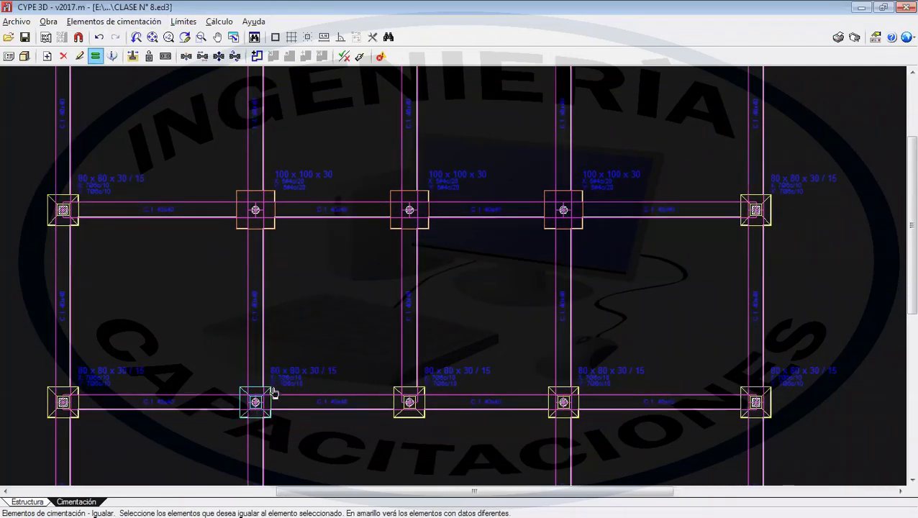
# - Apply the same 100 x 100 x 30 footing to the three interior footings in the row below P17
pyautogui.click(274, 392)
pyautogui.click(422, 375)
pyautogui.click(547, 388)
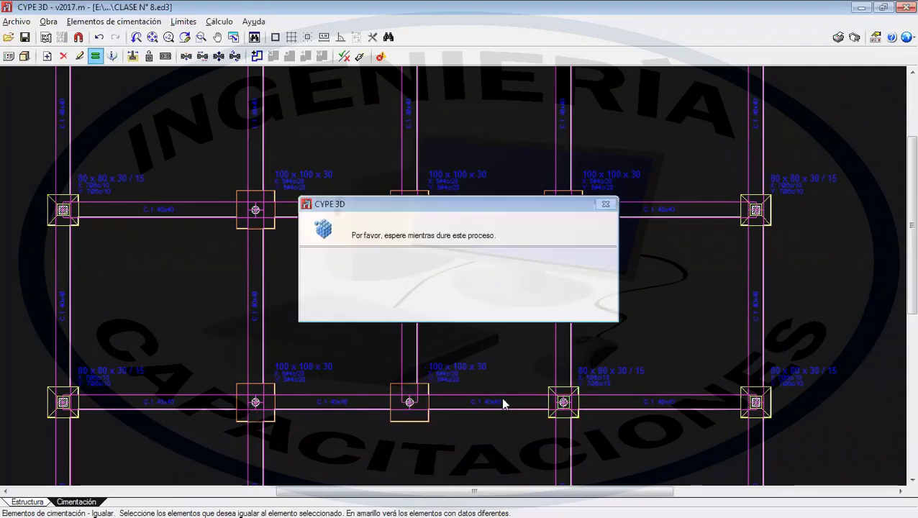
# - Match the two interior footings in the second row below P17 to the 100 x 100 x 30 footing
pyautogui.moveTo(480, 383); pyautogui.dragTo(427, 147, button='middle')
pyautogui.scroll(-1, 339, 310)
pyautogui.moveTo(276, 332); pyautogui.dragTo(291, 285, button='middle')
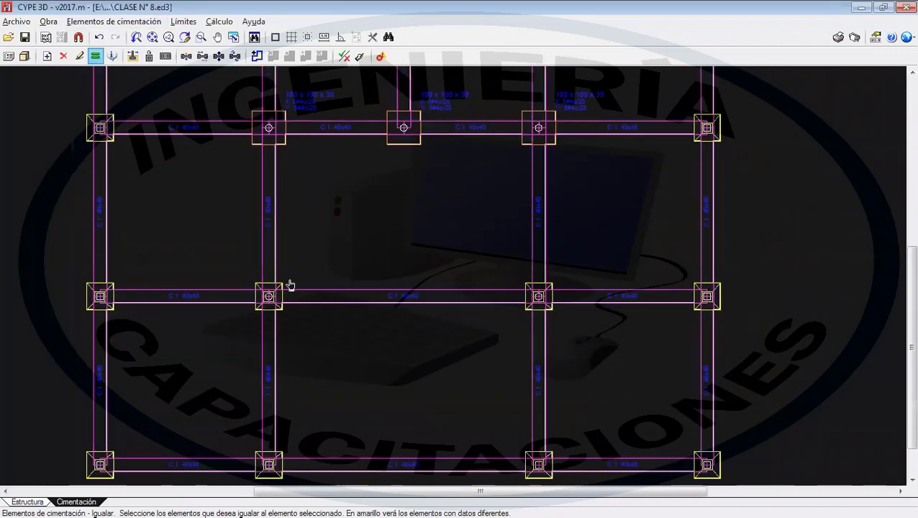
pyautogui.scroll(1, 290, 285)
pyautogui.click(277, 288)
pyautogui.click(544, 286)
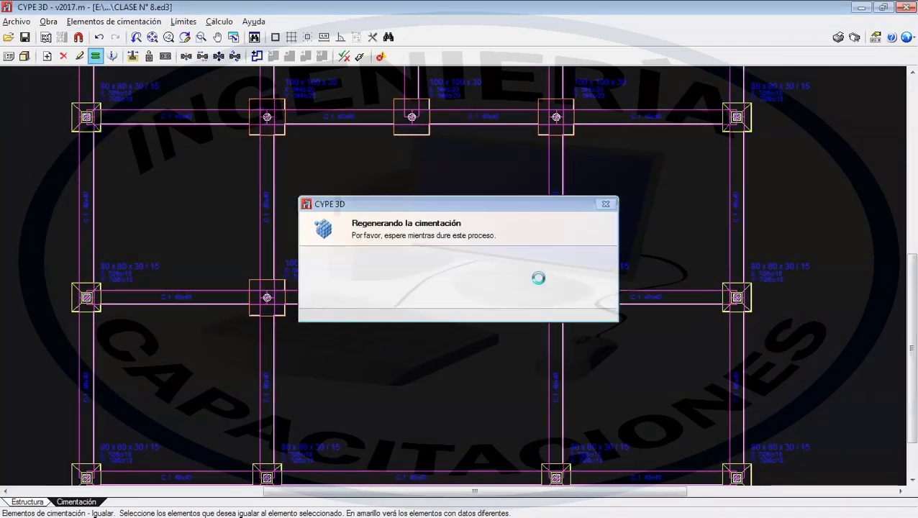
# - End the footing matching and review the interior and perimeter footings across the whole foundation plan
pyautogui.scroll(-1, 467, 268)
pyautogui.moveTo(456, 287); pyautogui.dragTo(453, 369, button='middle')
pyautogui.scroll(-3, 447, 307)
pyautogui.moveTo(447, 307); pyautogui.dragTo(429, 347, button='middle')
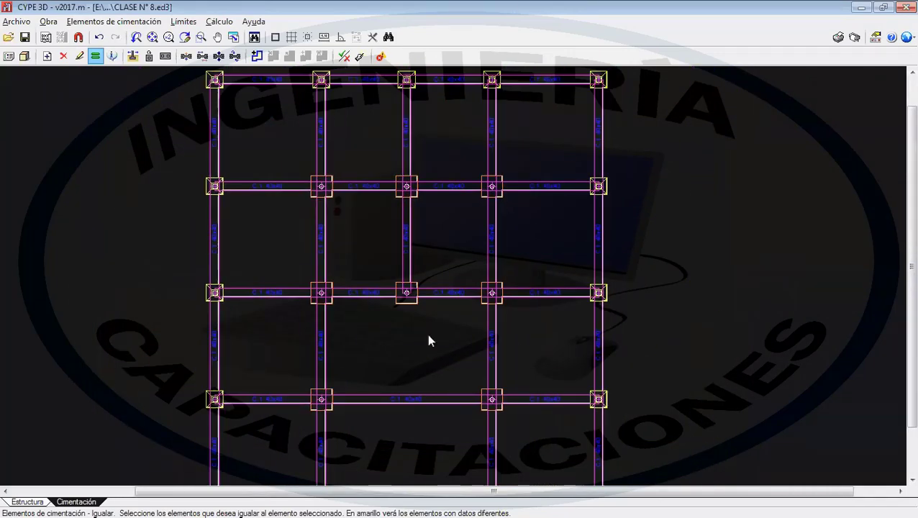
pyautogui.rightClick(436, 339)
pyautogui.rightClick(428, 323)
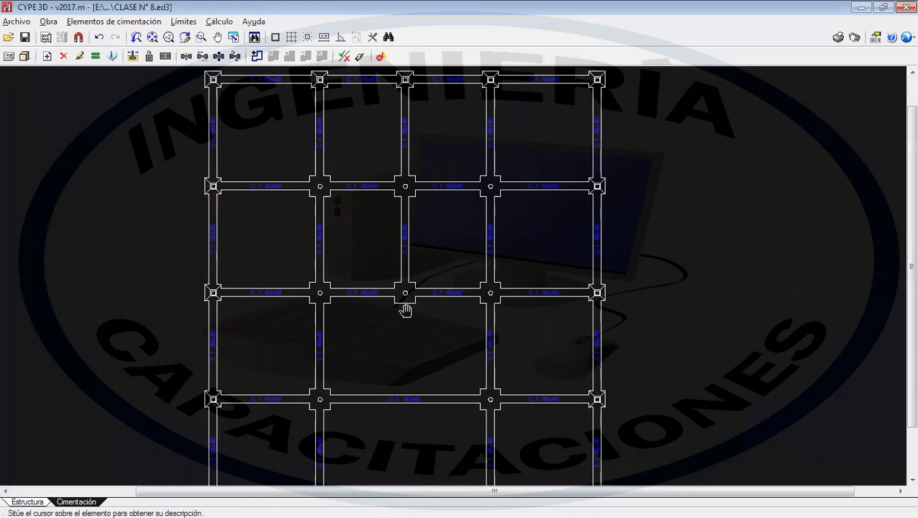
pyautogui.moveTo(407, 311); pyautogui.dragTo(406, 311, button='middle')
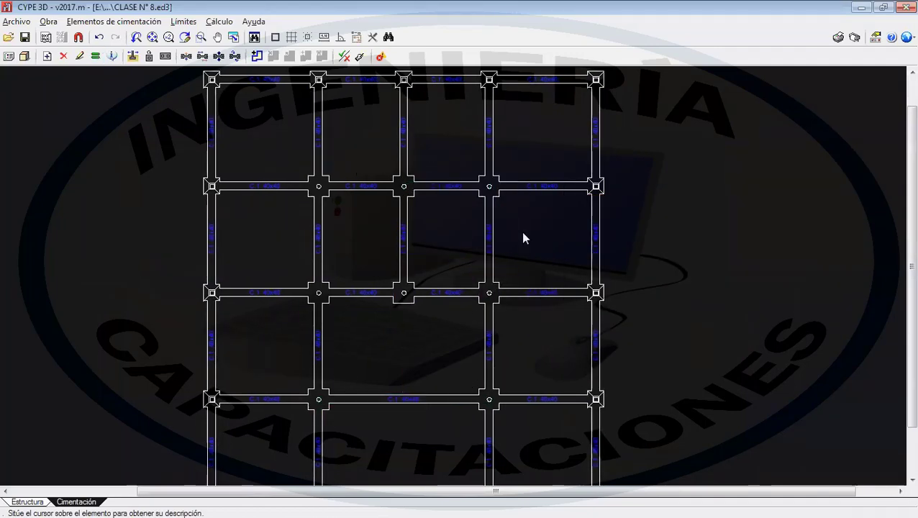
pyautogui.scroll(-3, 414, 317)
pyautogui.moveTo(409, 306); pyautogui.dragTo(397, 248, button='middle')
pyautogui.scroll(1, 393, 279)
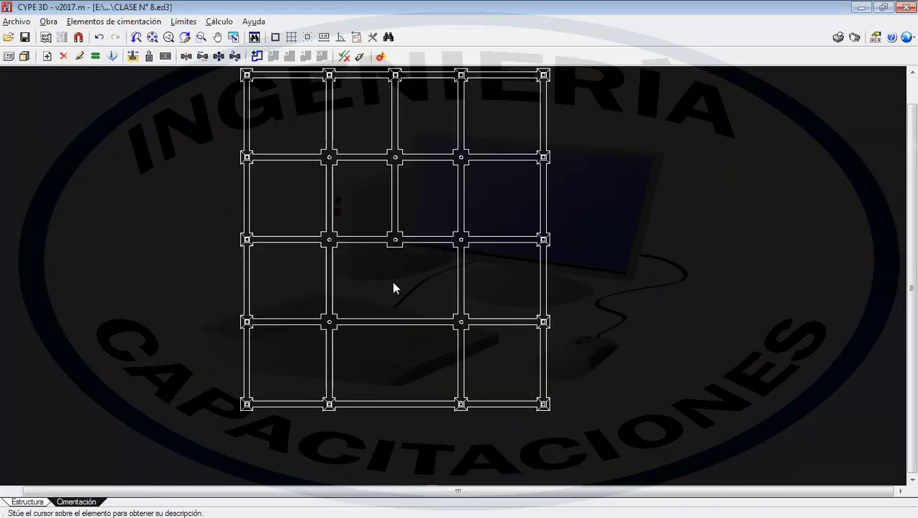
pyautogui.moveTo(393, 288); pyautogui.dragTo(391, 315, button='middle')
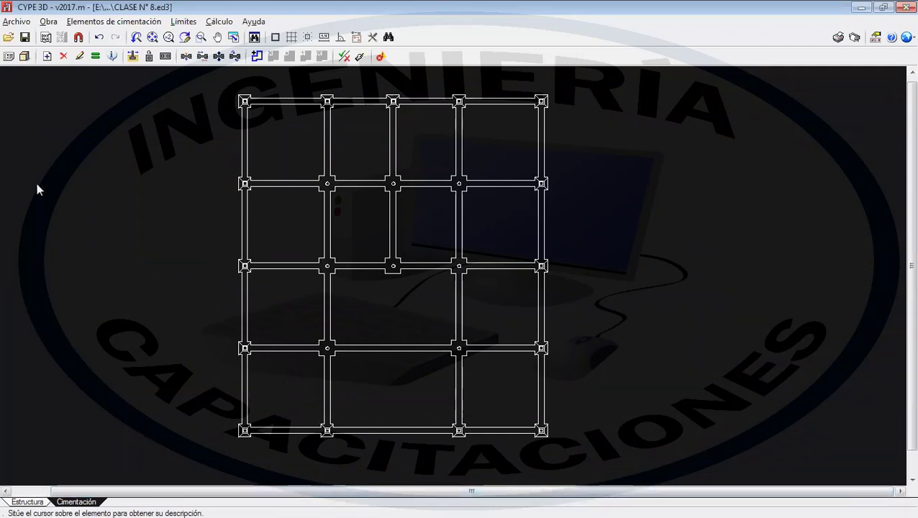
# - Start saving the job as a copy, creating and opening a CLASE N° 9 folder inside 1. CYPE 3D
pyautogui.click(17, 22)
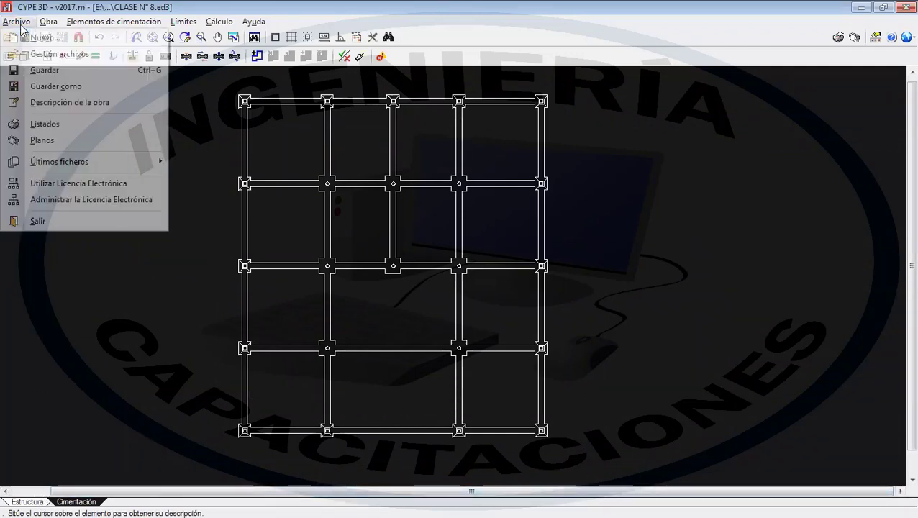
pyautogui.click(43, 84)
pyautogui.click(618, 228)
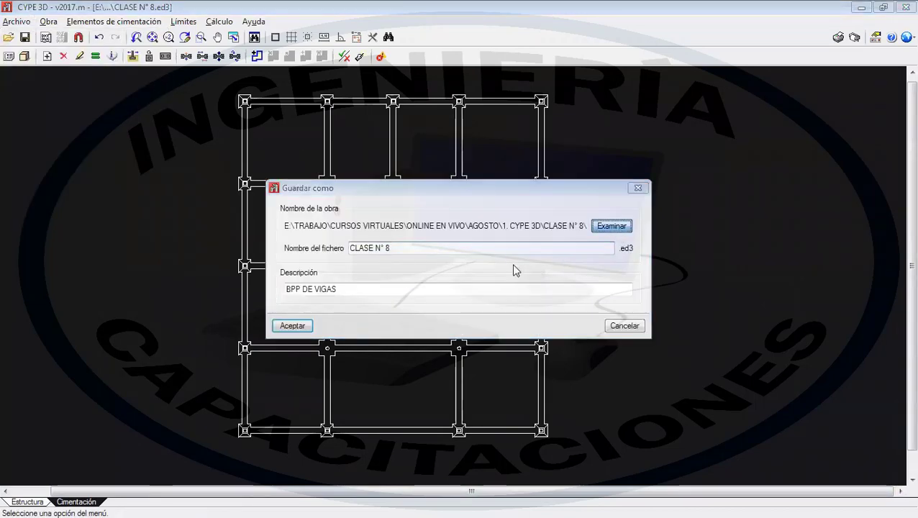
pyautogui.click(489, 102)
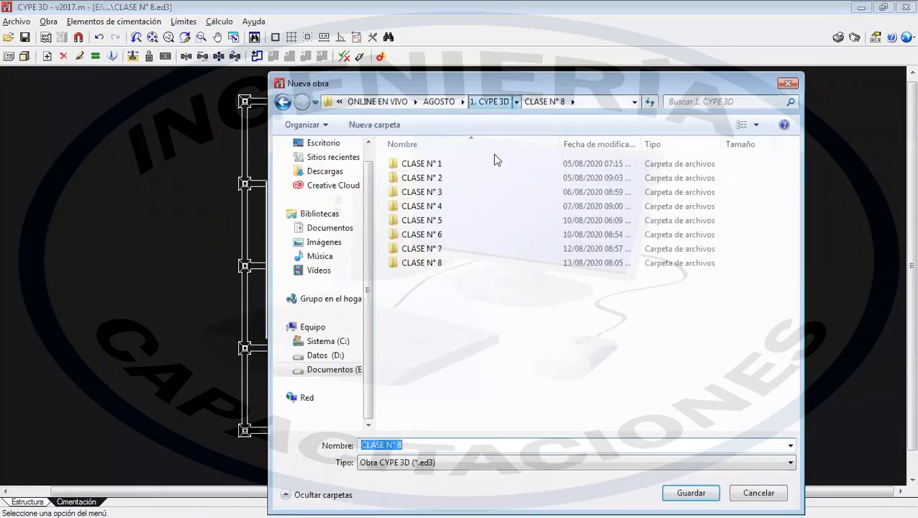
pyautogui.rightClick(457, 315)
pyautogui.moveTo(497, 455)
pyautogui.click(666, 258)
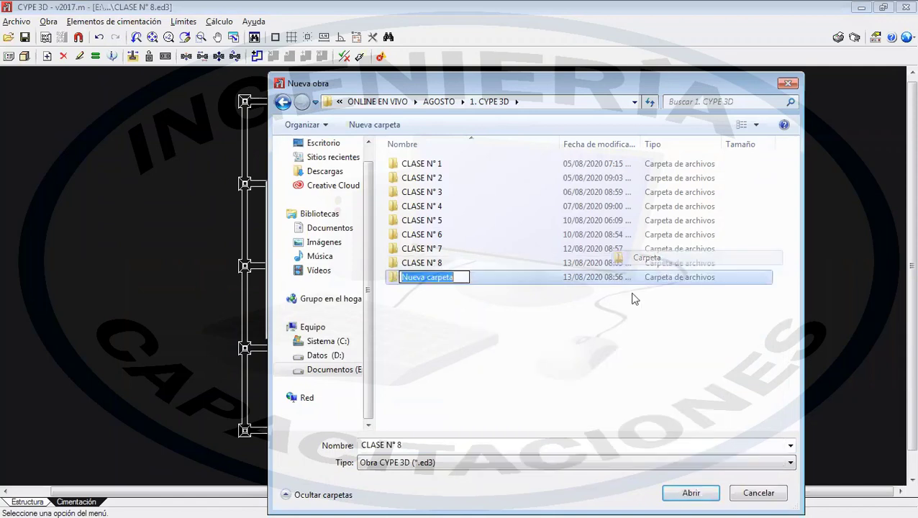
pyautogui.write('CLASE N° 9')
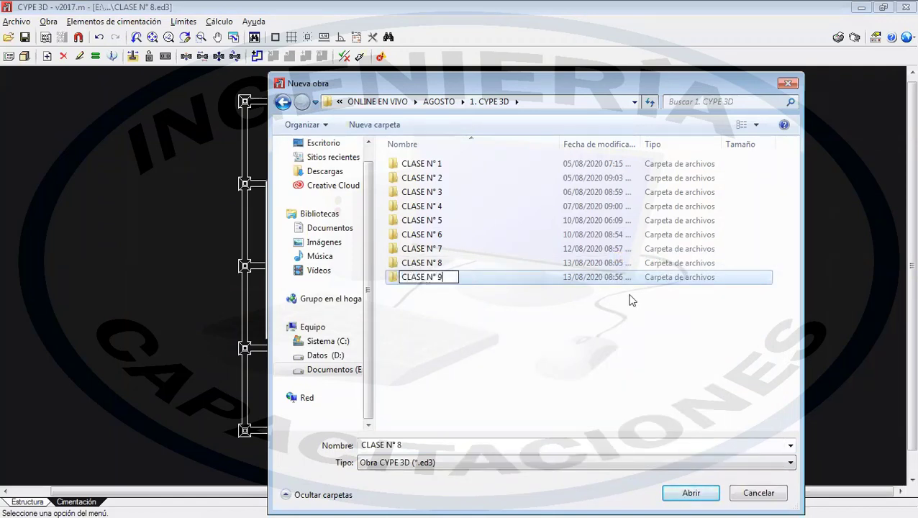
pyautogui.click(486, 336)
pyautogui.doubleClick(424, 277)
# - Save the copy with the file name CLASE N° 9 and the description INTRODUCCION DE FUNDACIONES
pyautogui.click(442, 446)
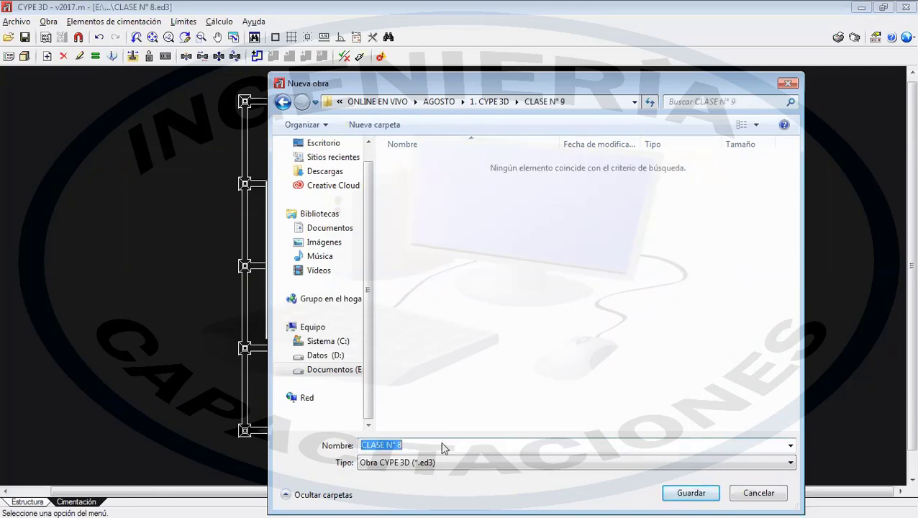
pyautogui.click(442, 446)
pyautogui.write('9')
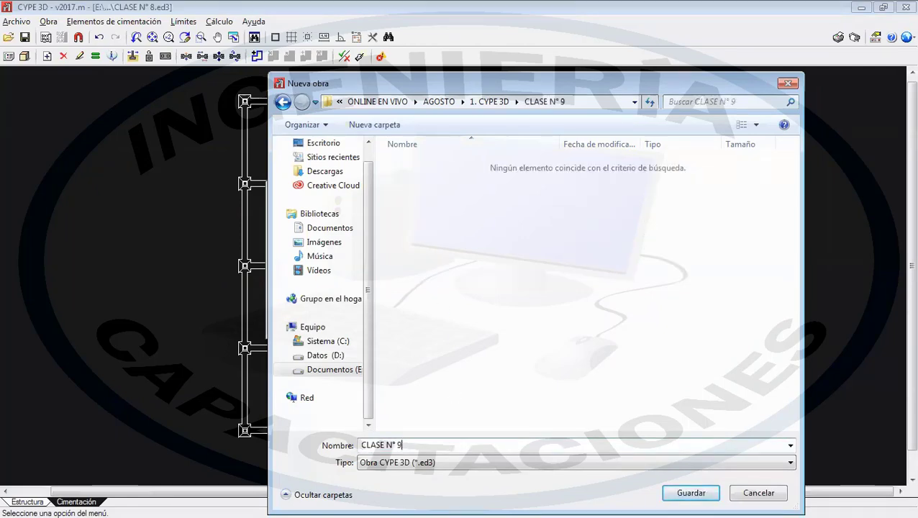
pyautogui.click(689, 493)
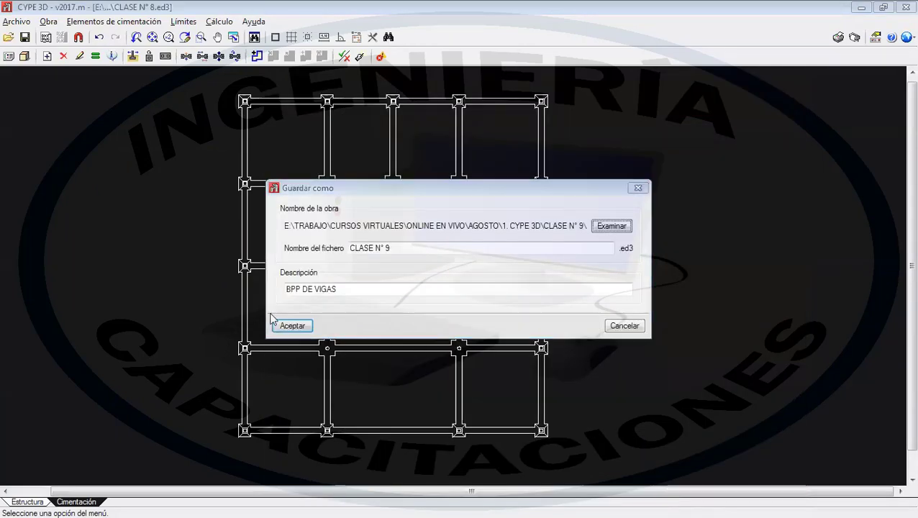
pyautogui.moveTo(344, 292); pyautogui.dragTo(285, 298)
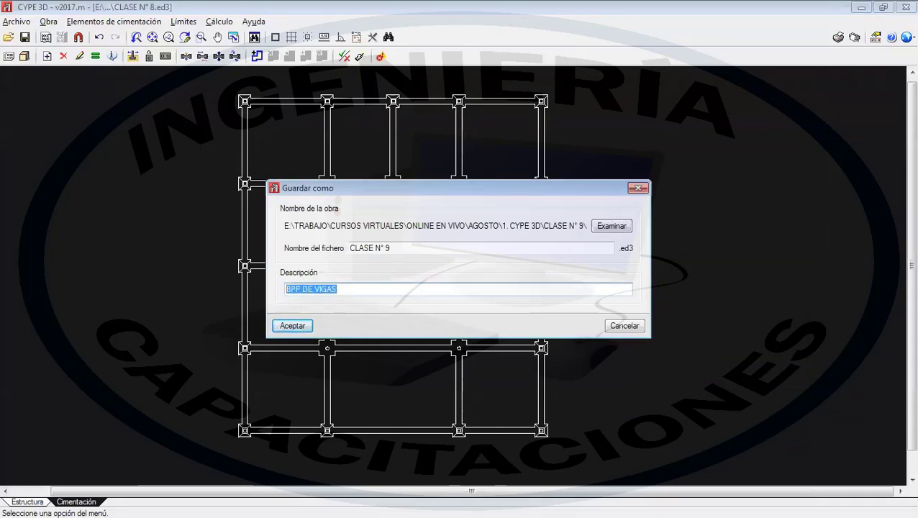
pyautogui.write('INTRODUCCION')
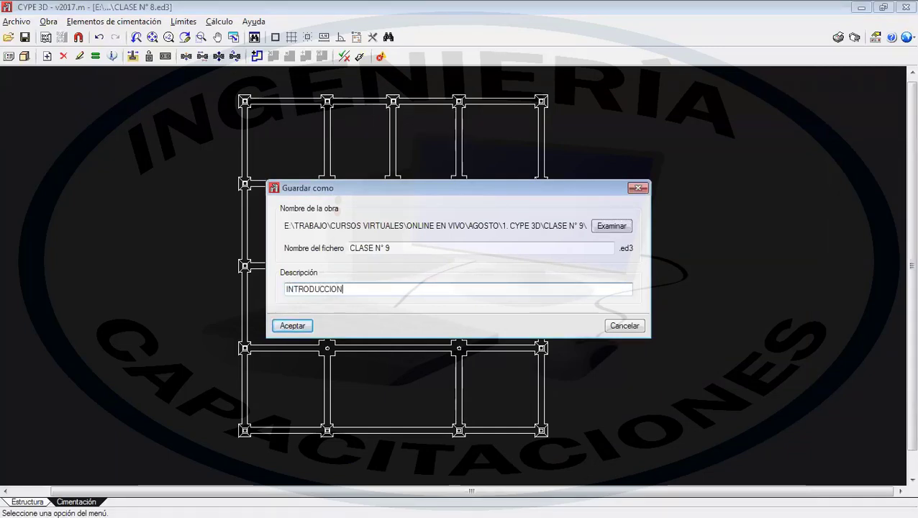
pyautogui.write(' DE FUNDACIONES')
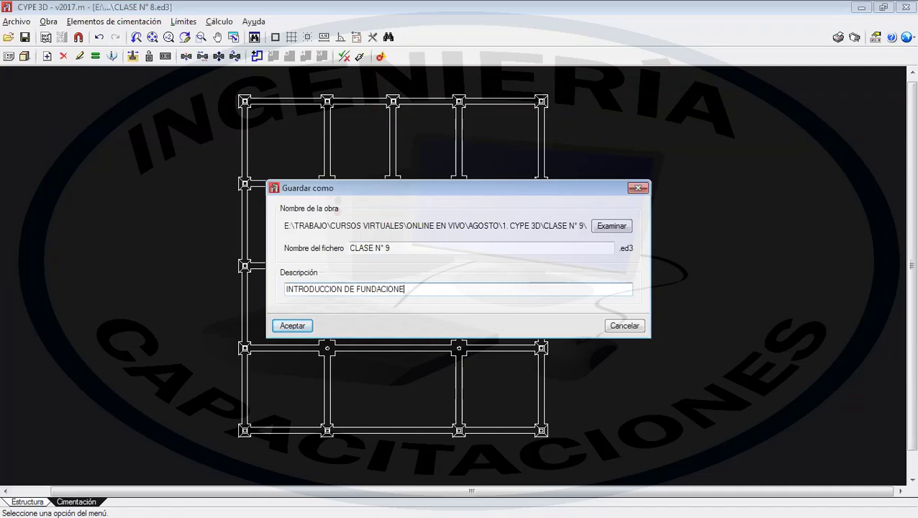
pyautogui.click(293, 326)
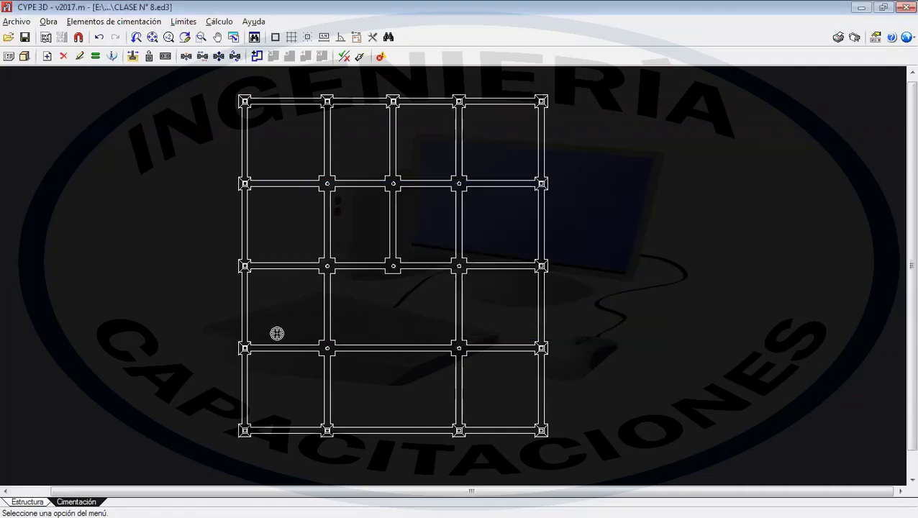
# - Compress the CLASE N° 9 job into a .cyp file in its own folder, then return to the foundation plan
pyautogui.click(17, 21)
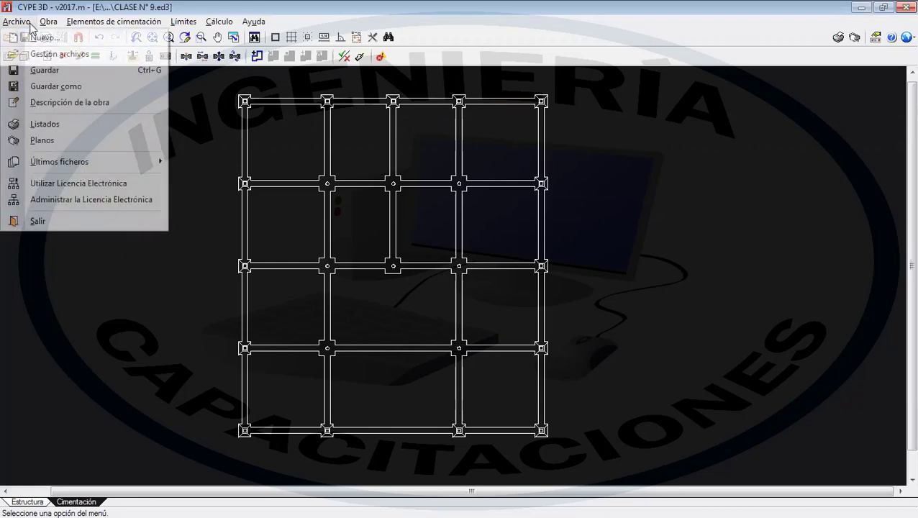
pyautogui.click(58, 54)
pyautogui.click(243, 39)
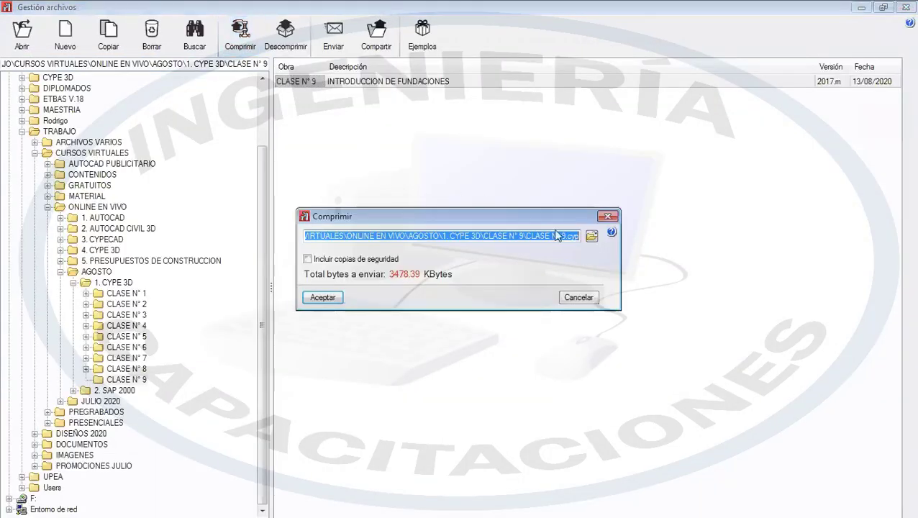
pyautogui.click(591, 239)
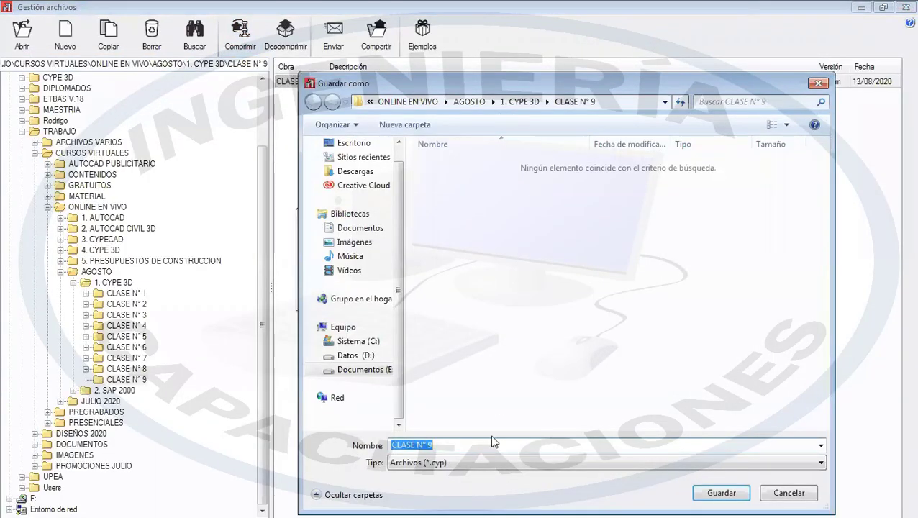
pyautogui.click(717, 494)
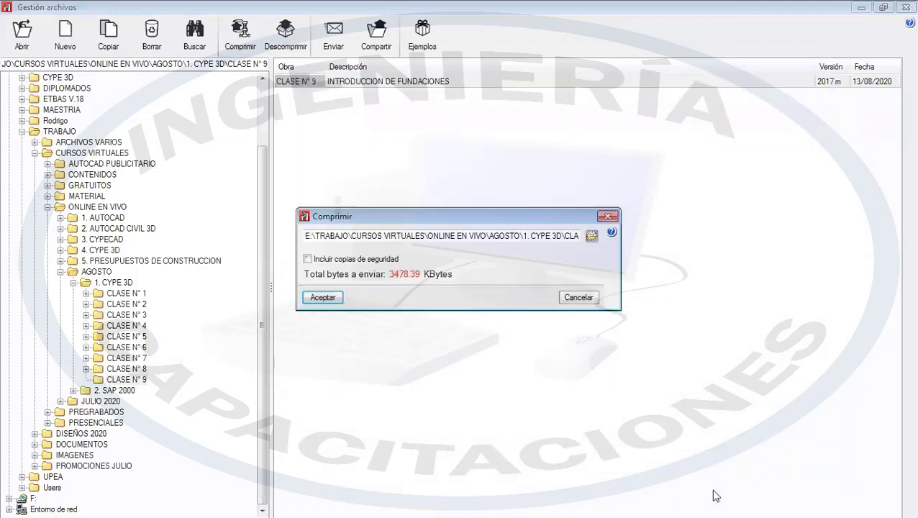
pyautogui.click(324, 298)
pyautogui.click(457, 292)
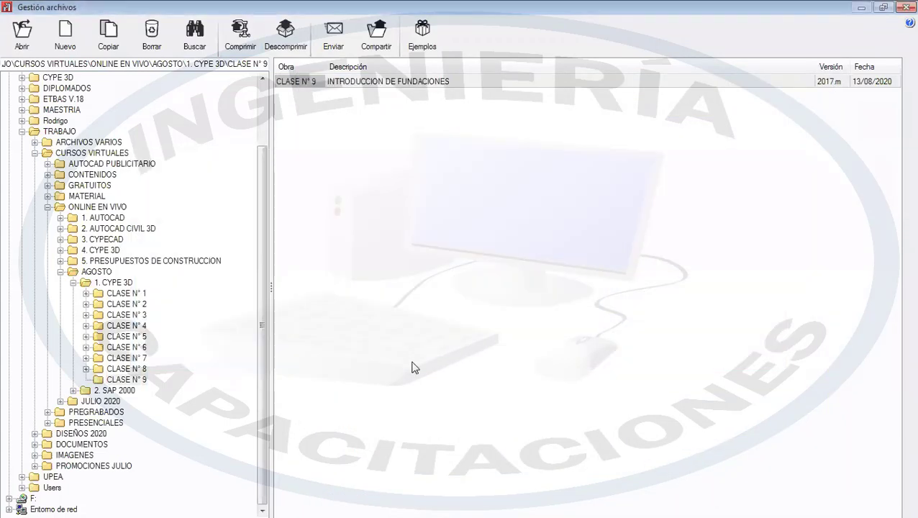
pyautogui.click(905, 7)
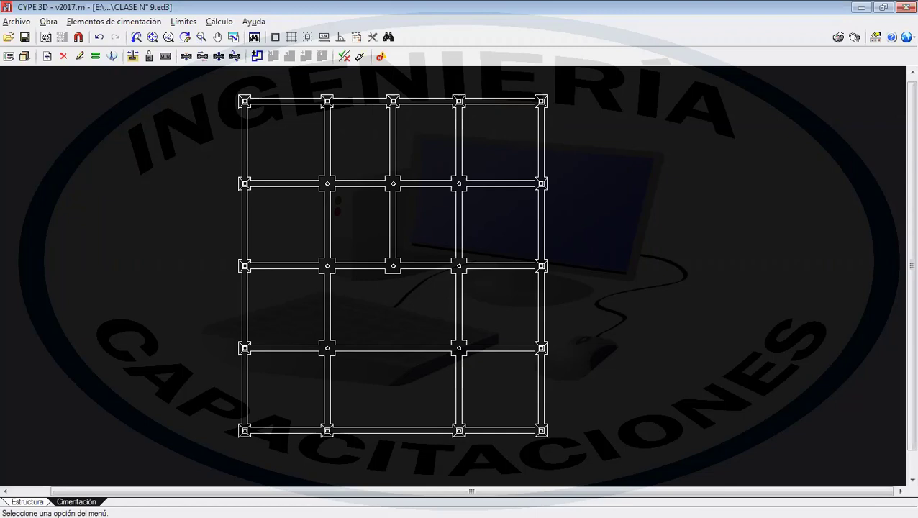
pyautogui.moveTo(689, 132); pyautogui.dragTo(741, 263)
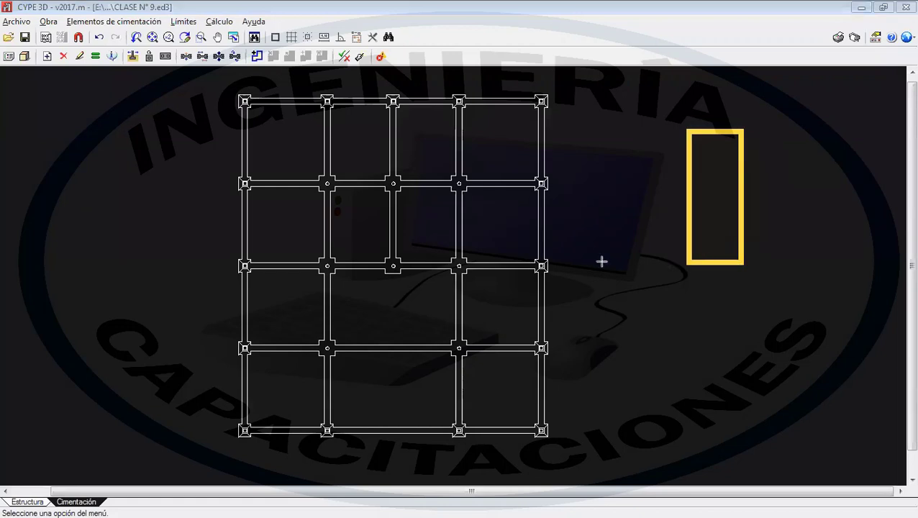
pyautogui.moveTo(602, 261); pyautogui.dragTo(822, 308)
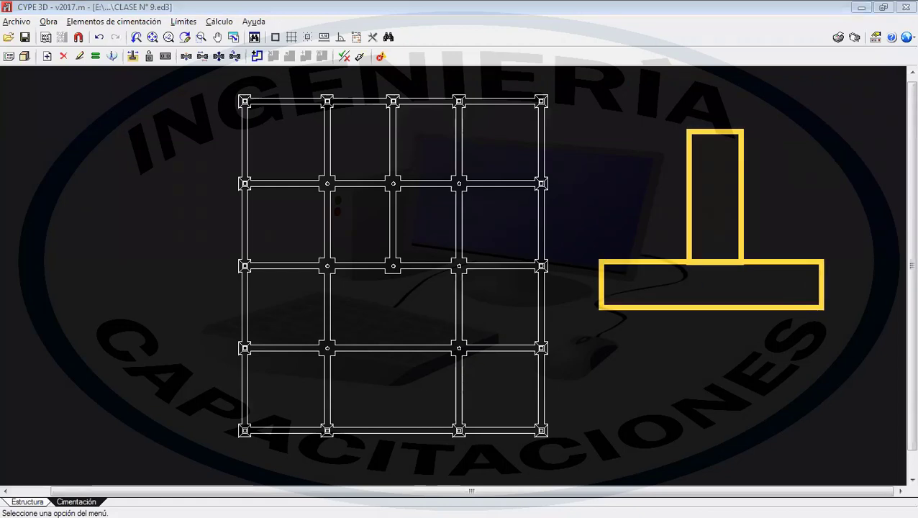
pyautogui.moveTo(588, 318); pyautogui.dragTo(614, 339)
pyautogui.moveTo(623, 345); pyautogui.dragTo(653, 358)
pyautogui.moveTo(667, 360); pyautogui.dragTo(754, 369)
pyautogui.moveTo(777, 360); pyautogui.dragTo(807, 344)
pyautogui.click(834, 309)
pyautogui.moveTo(672, 318)
pyautogui.mouseDown()
pyautogui.moveTo(662, 389)
pyautogui.moveTo(572, 414)
pyautogui.mouseUp()
pyautogui.moveTo(542, 413); pyautogui.dragTo(480, 407)
pyautogui.click(441, 396)
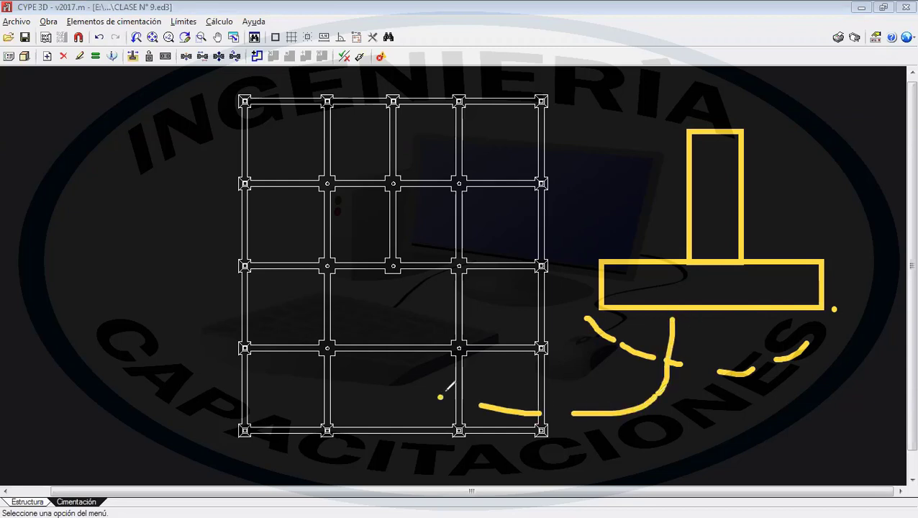
pyautogui.moveTo(731, 337); pyautogui.dragTo(744, 363)
pyautogui.moveTo(773, 410); pyautogui.dragTo(811, 417)
pyautogui.moveTo(824, 420); pyautogui.dragTo(839, 420)
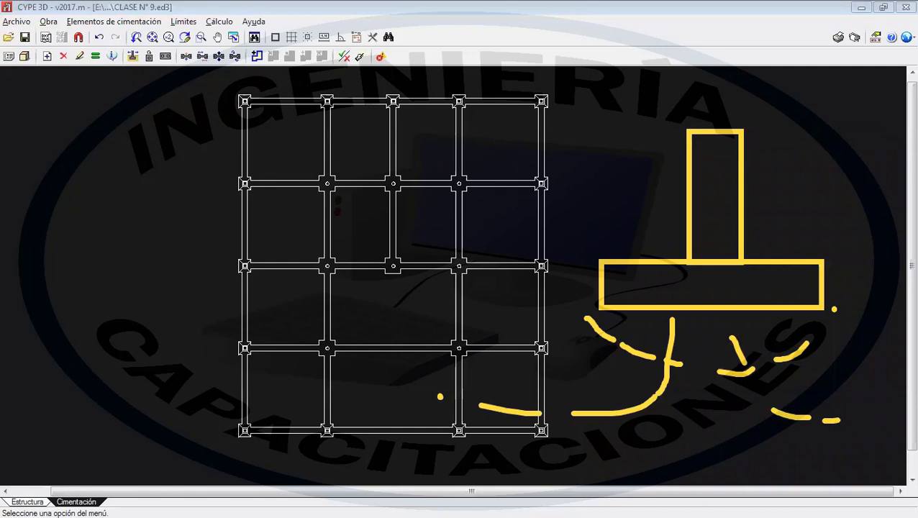
pyautogui.press('e')
pyautogui.press('Escape')
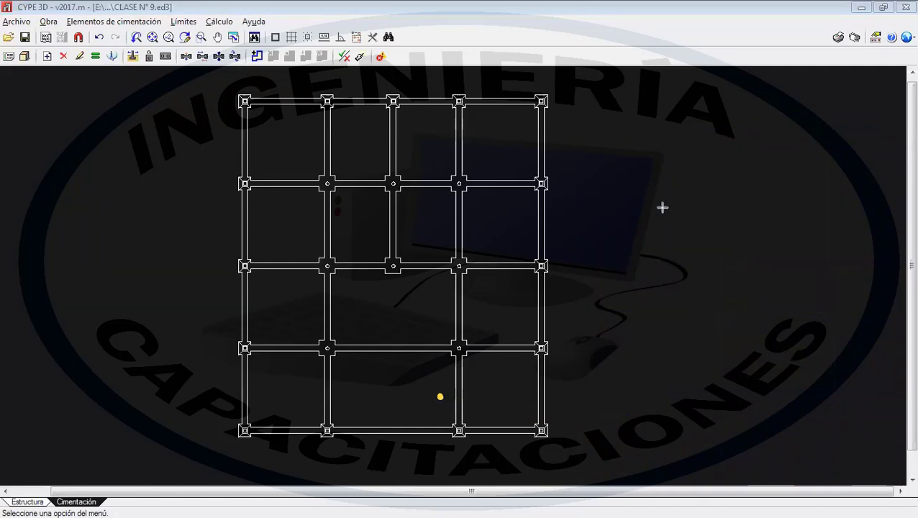
pyautogui.moveTo(597, 263)
pyautogui.mouseDown()
pyautogui.moveTo(713, 274)
pyautogui.moveTo(784, 295)
pyautogui.mouseUp()
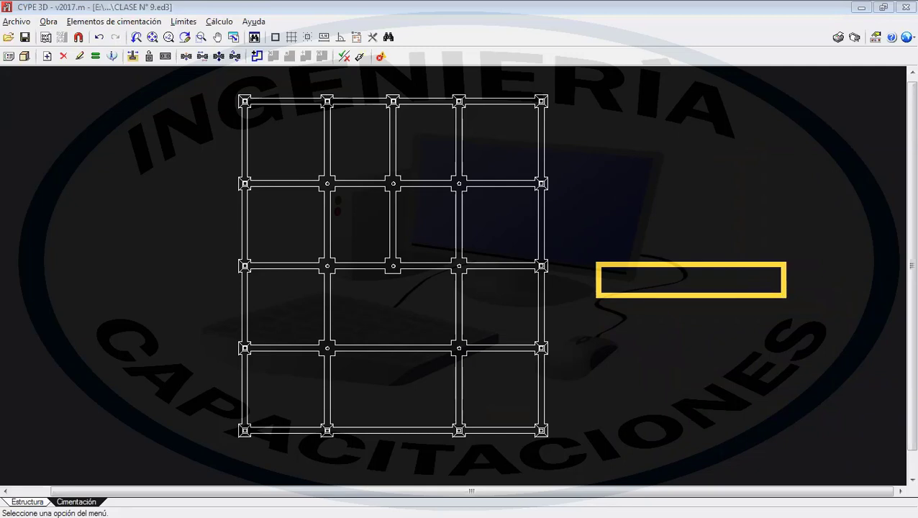
pyautogui.moveTo(598, 353); pyautogui.dragTo(780, 354)
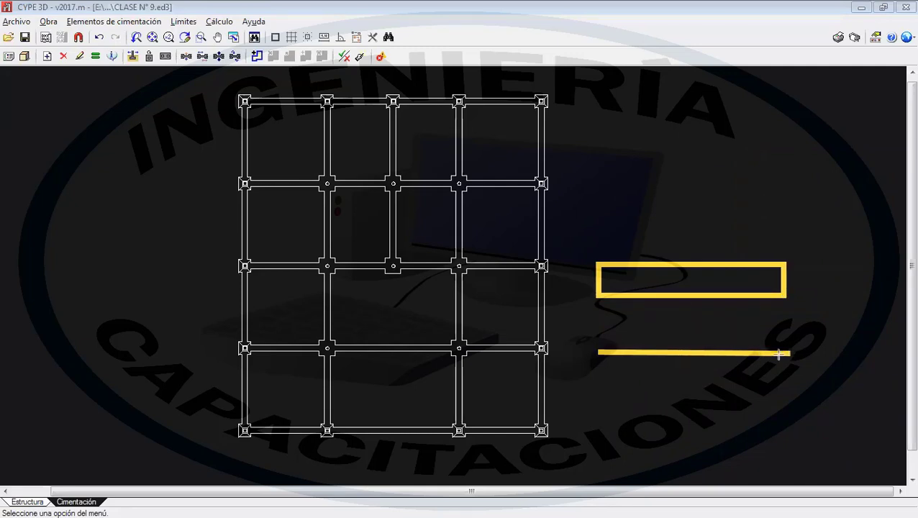
pyautogui.moveTo(604, 354)
pyautogui.mouseDown()
pyautogui.moveTo(603, 398)
pyautogui.moveTo(795, 431)
pyautogui.mouseUp()
pyautogui.moveTo(787, 352); pyautogui.dragTo(794, 431)
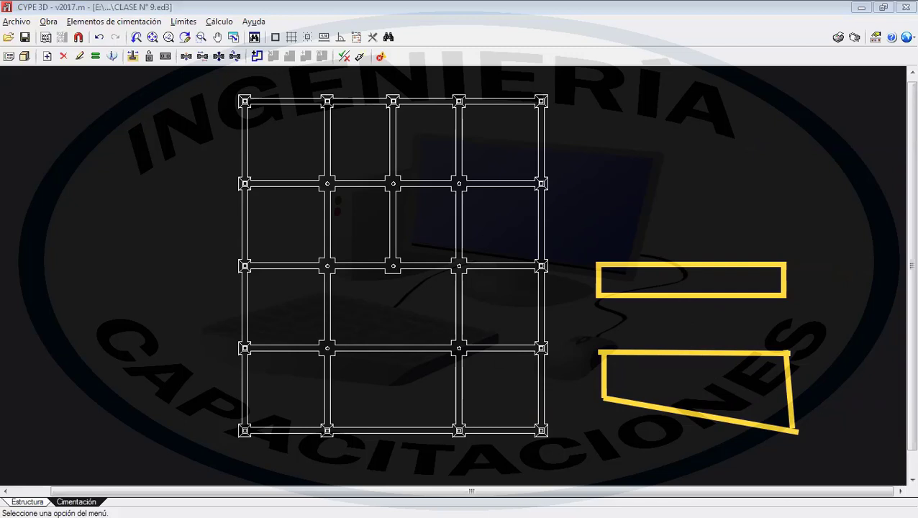
pyautogui.press('Escape')
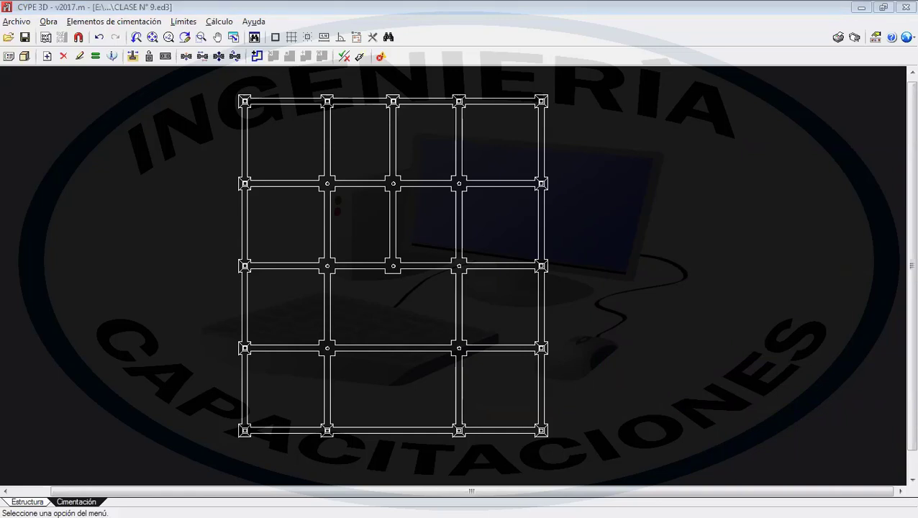
# - Switch to the CYPE 2017 launcher, review its Estructuras programs, including the wall design ones, and return to the foundation plan
pyautogui.moveTo(662, 351); pyautogui.dragTo(712, 348, button='middle')
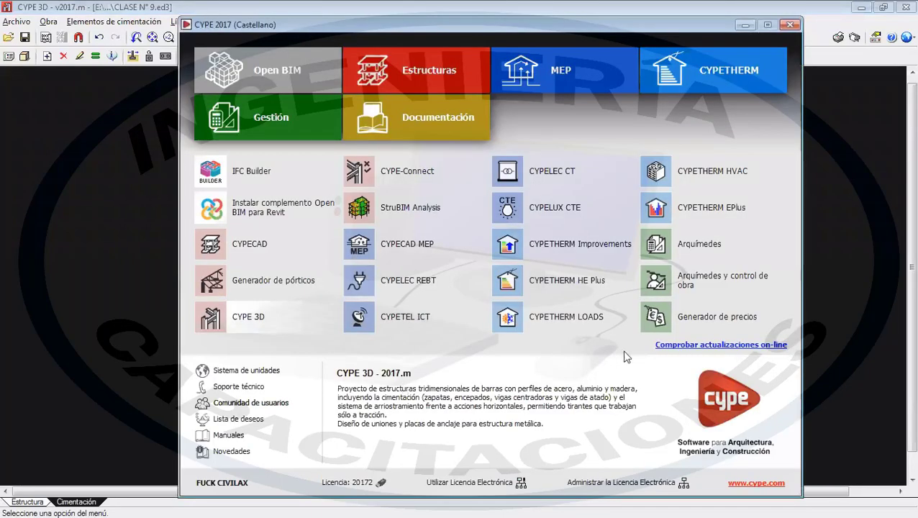
pyautogui.click(402, 77)
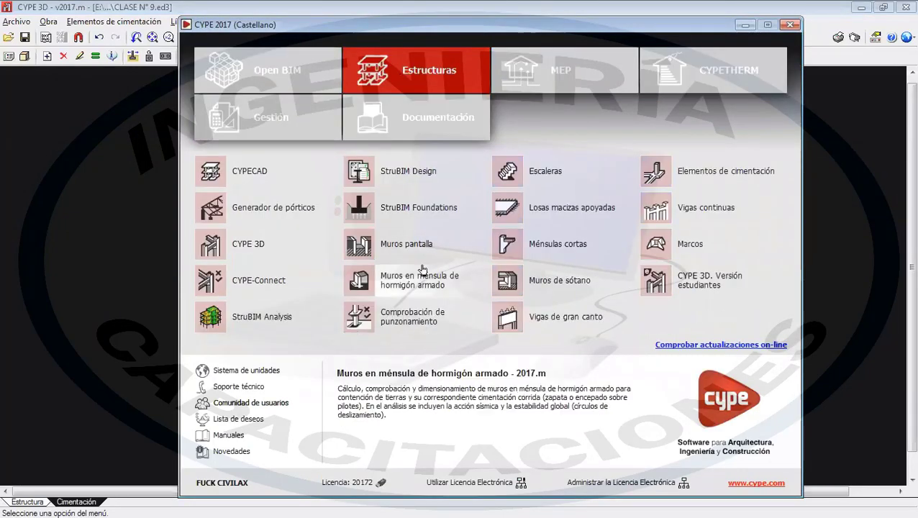
pyautogui.moveTo(431, 243)
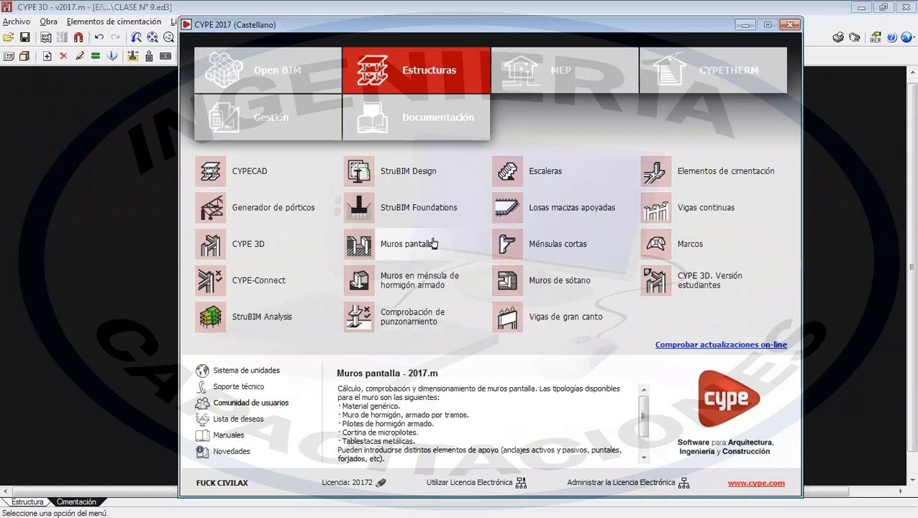
pyautogui.moveTo(432, 286)
pyautogui.moveTo(541, 285)
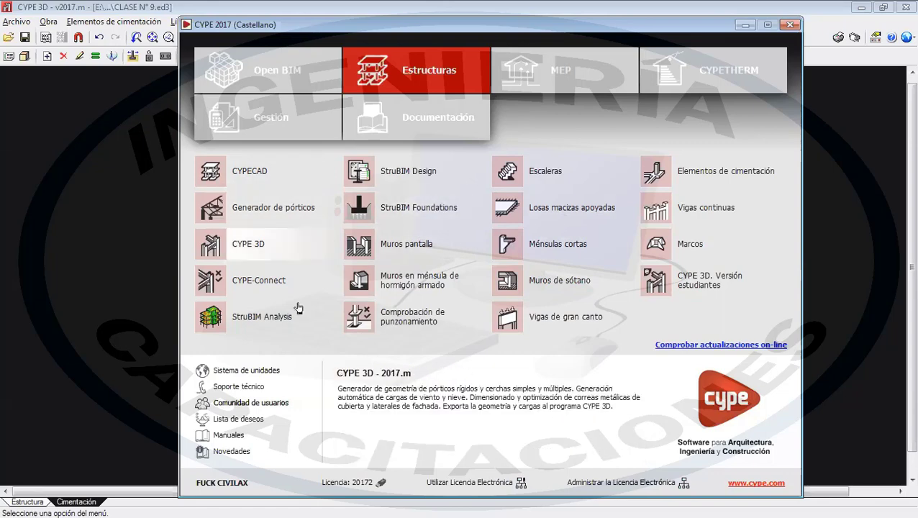
pyautogui.click(790, 24)
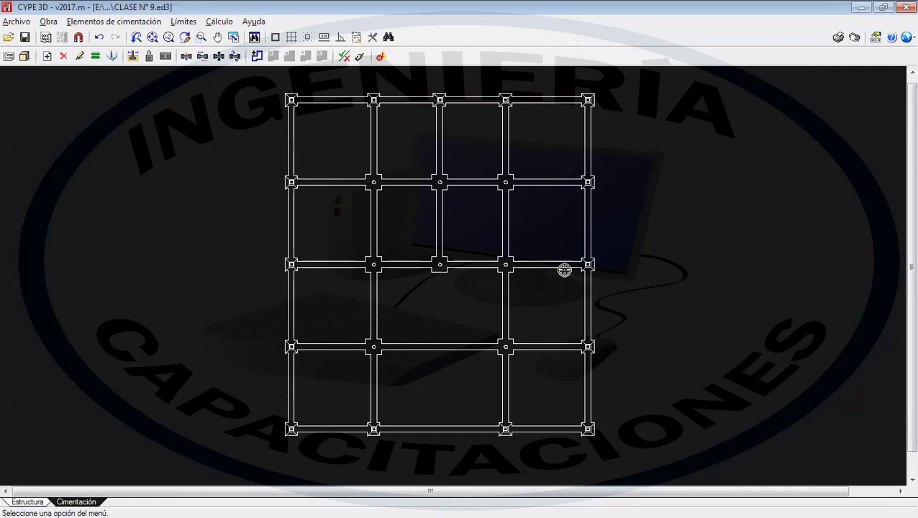
# - Save the CLASE N° 9 job and exit both CYPE 3D and the CYPE 2017 launcher, keeping the job's changes
pyautogui.click(27, 38)
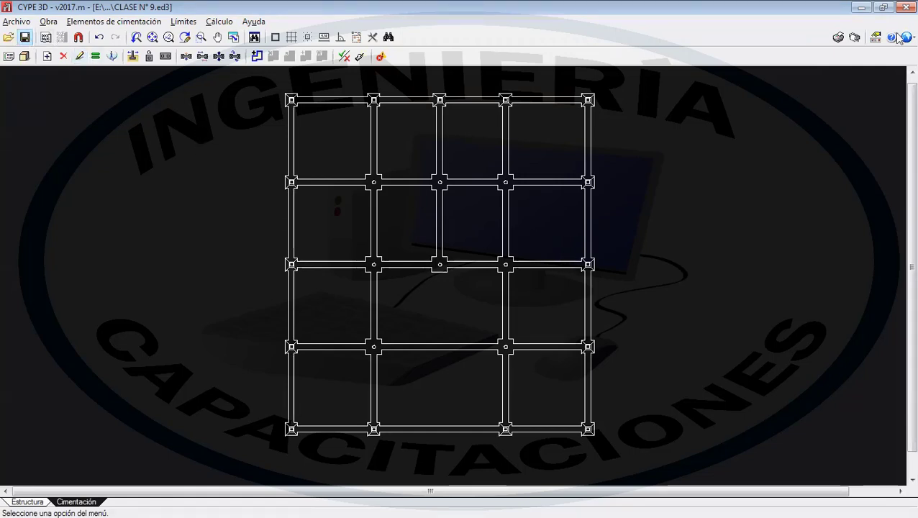
pyautogui.click(901, 7)
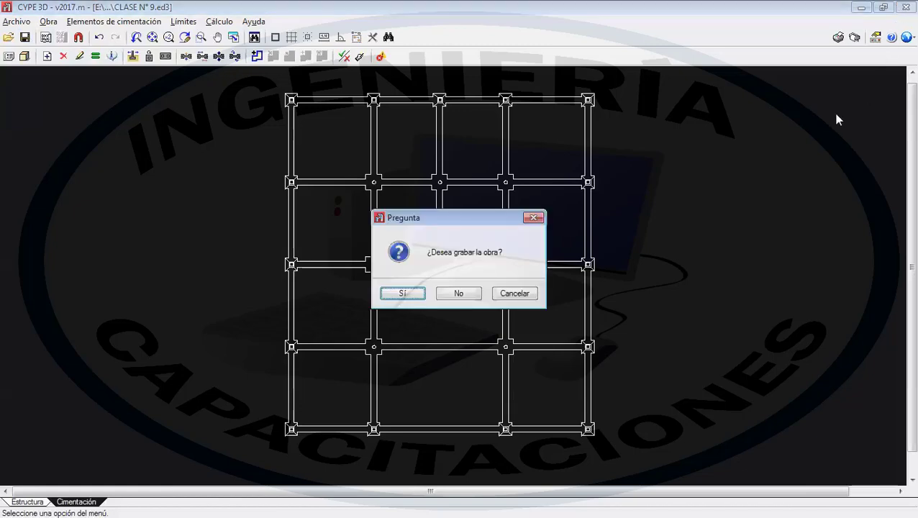
pyautogui.click(420, 295)
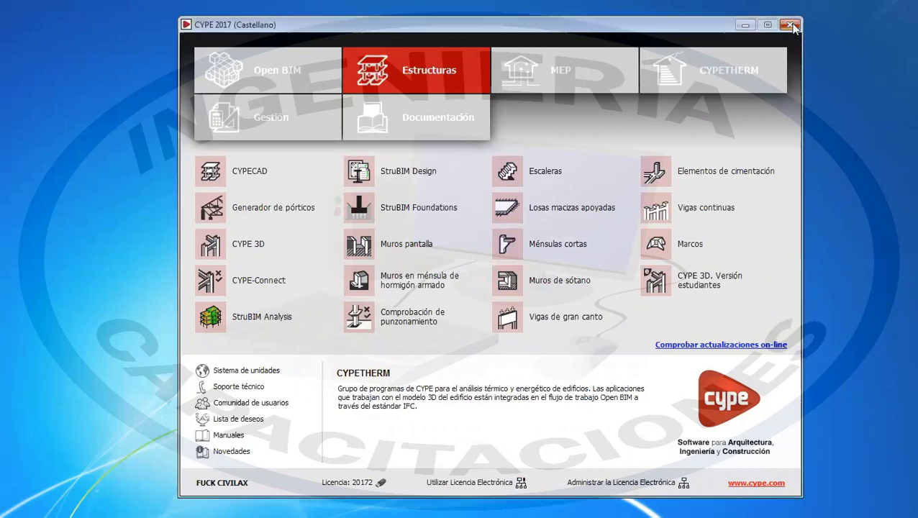
pyautogui.click(790, 26)
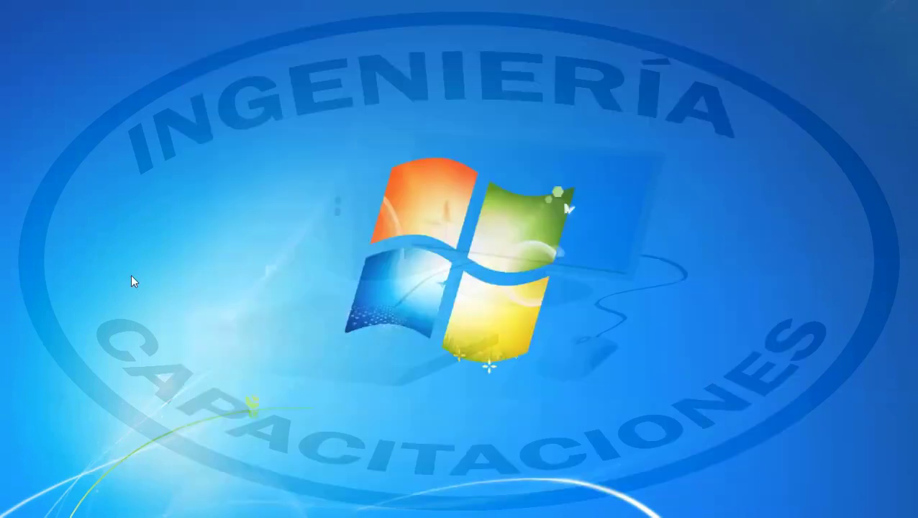